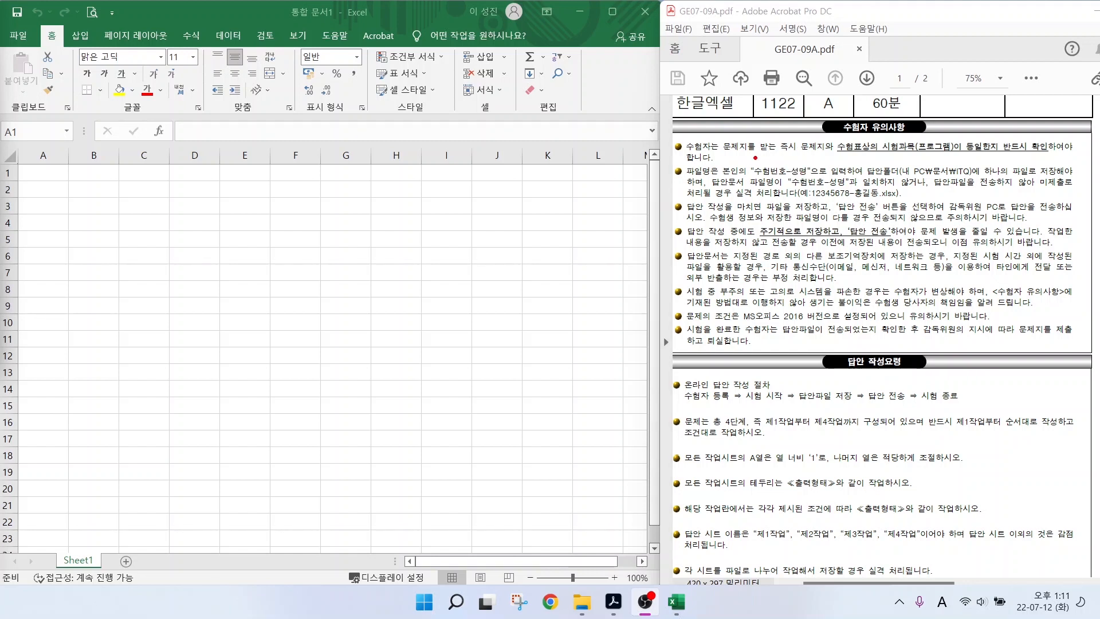
# - Mark the file-naming, save-folder, example file name and regular-save rules in red
pyautogui.moveTo(743, 158); pyautogui.dragTo(820, 175)
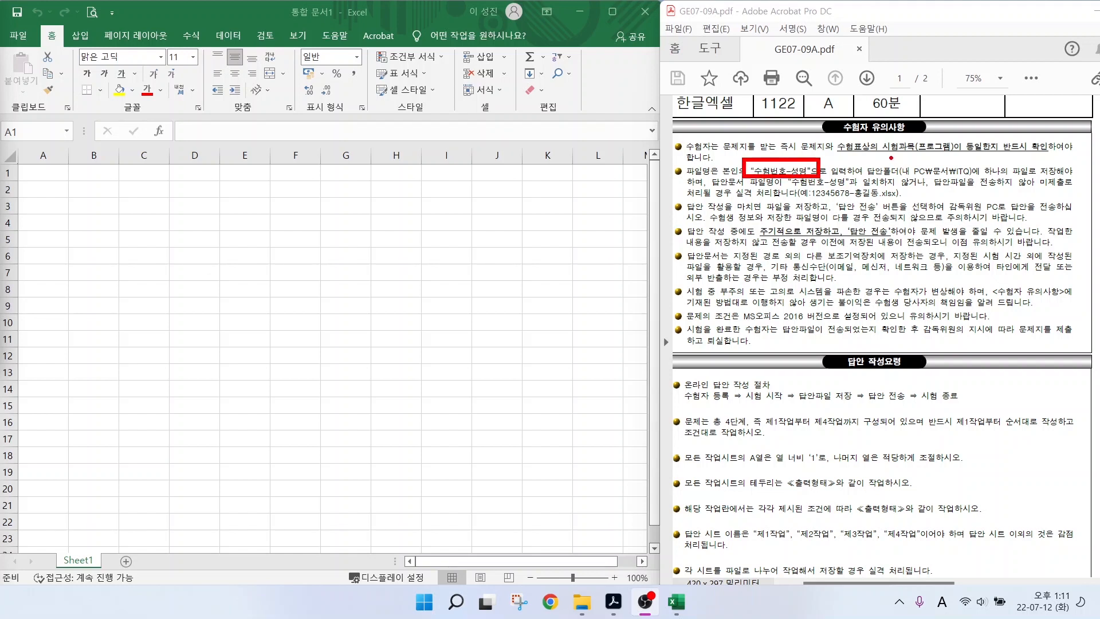
pyautogui.moveTo(891, 156); pyautogui.dragTo(985, 177)
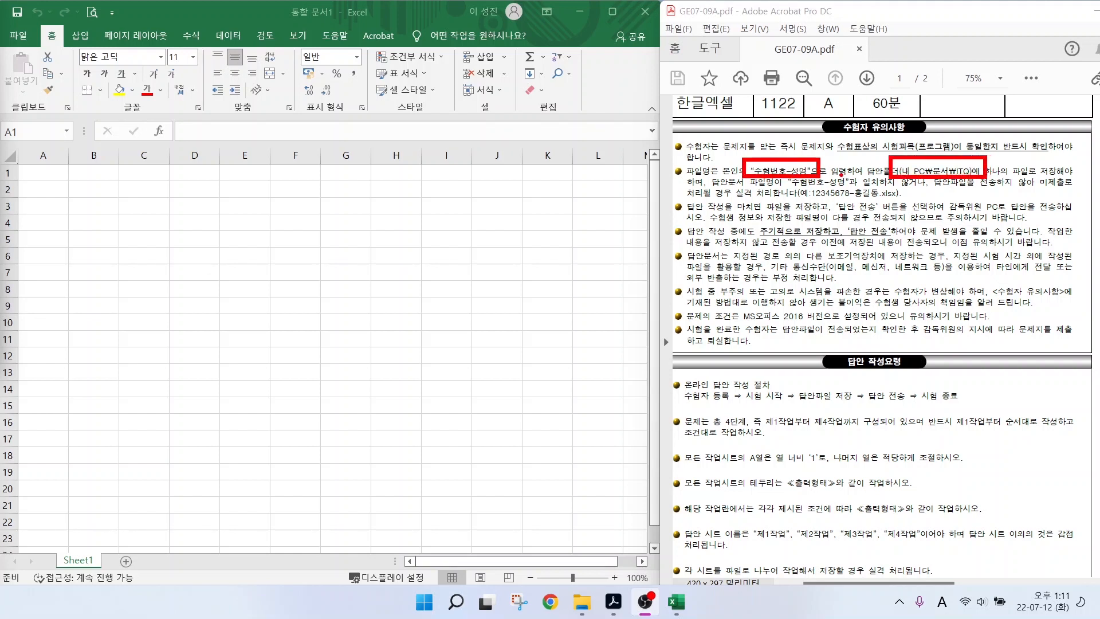
pyautogui.moveTo(797, 198); pyautogui.dragTo(899, 198)
pyautogui.moveTo(948, 161); pyautogui.dragTo(981, 132)
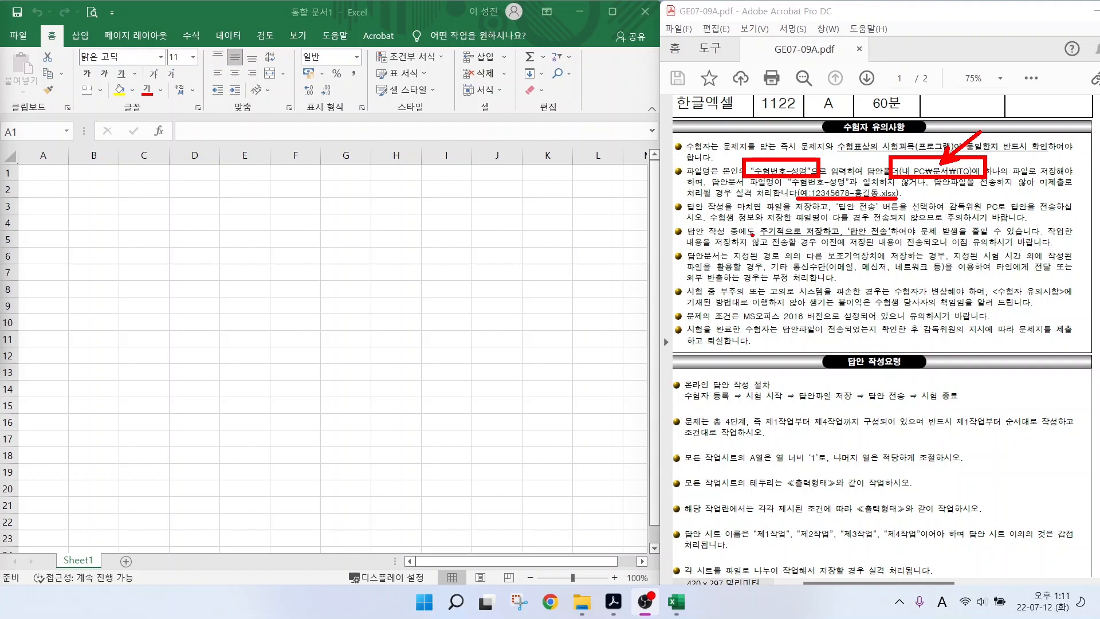
pyautogui.moveTo(748, 237); pyautogui.dragTo(918, 235)
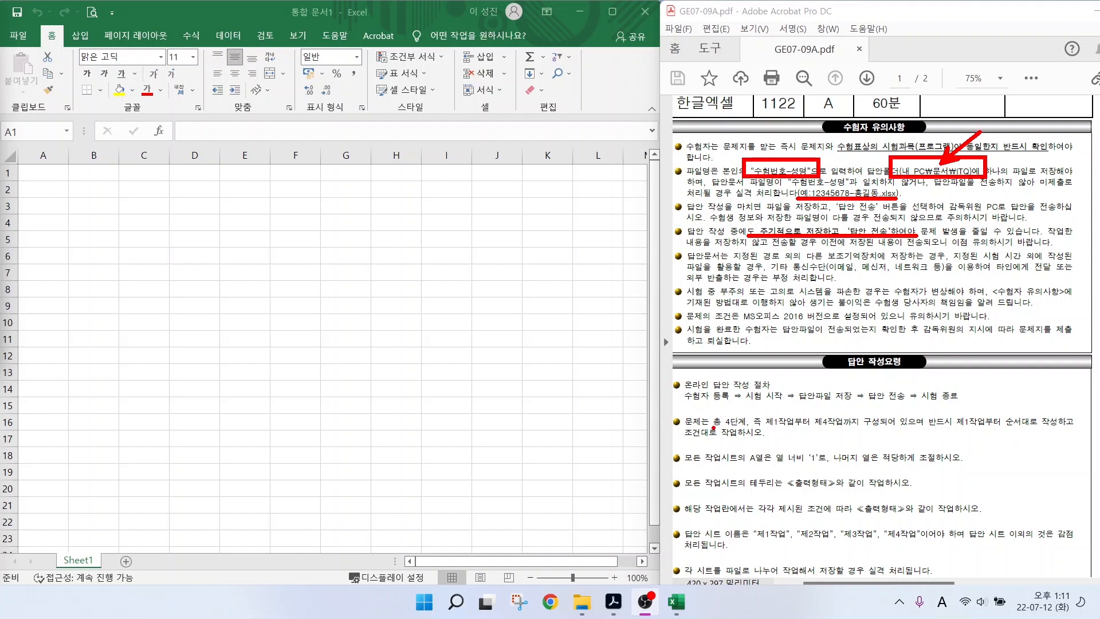
# - Underline the work-order, column A width 1, border and sheet-name 제1작업–제4작업 rules in red
pyautogui.moveTo(713, 427); pyautogui.dragTo(857, 428)
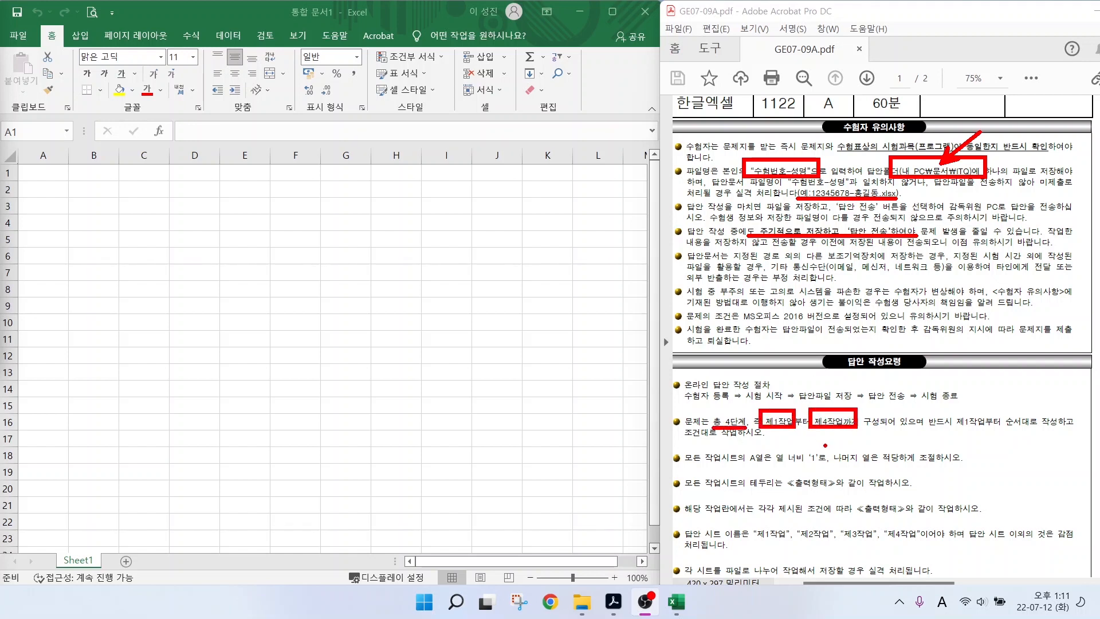
pyautogui.moveTo(956, 427); pyautogui.dragTo(1072, 426)
pyautogui.moveTo(706, 464)
pyautogui.mouseDown()
pyautogui.moveTo(841, 463)
pyautogui.moveTo(809, 438)
pyautogui.moveTo(823, 462)
pyautogui.mouseUp()
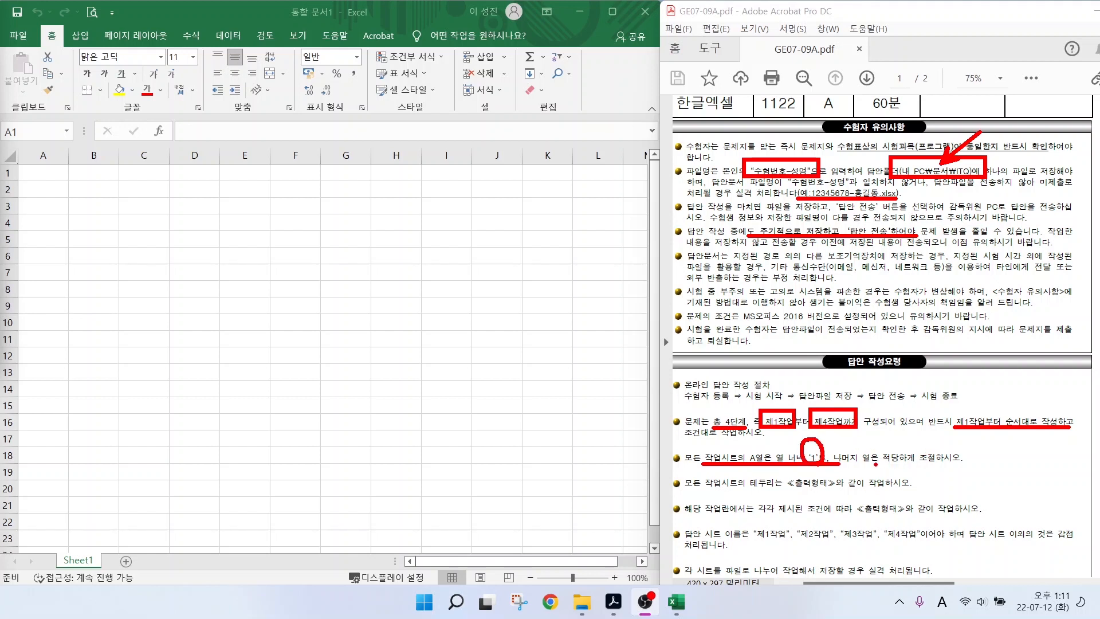
pyautogui.moveTo(877, 464); pyautogui.dragTo(952, 464)
pyautogui.moveTo(720, 490); pyautogui.dragTo(863, 486)
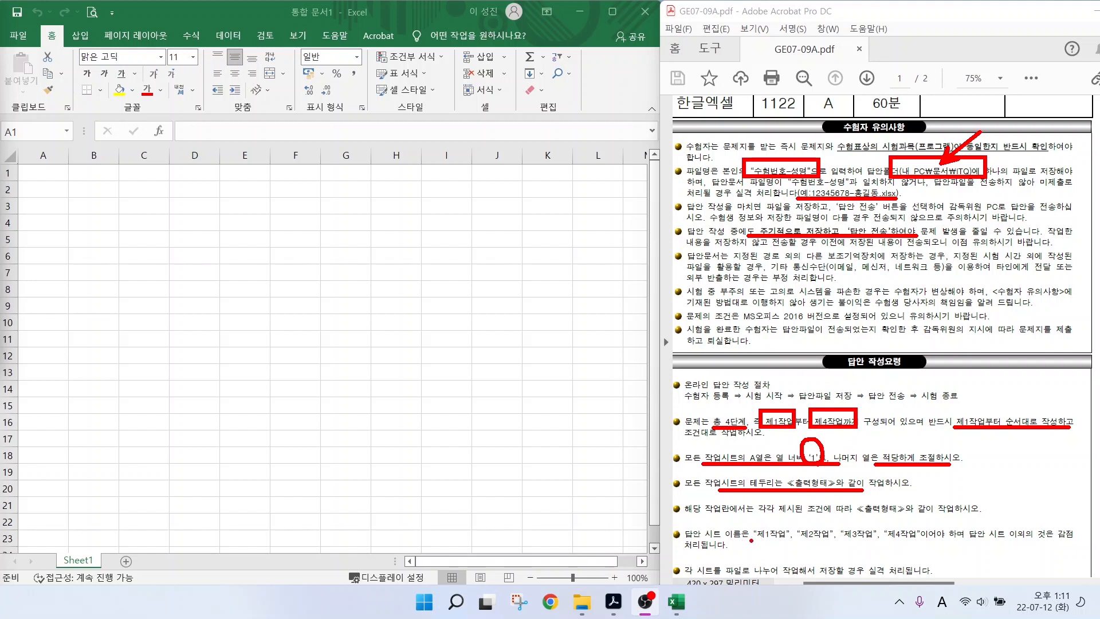
pyautogui.moveTo(752, 540); pyautogui.dragTo(921, 539)
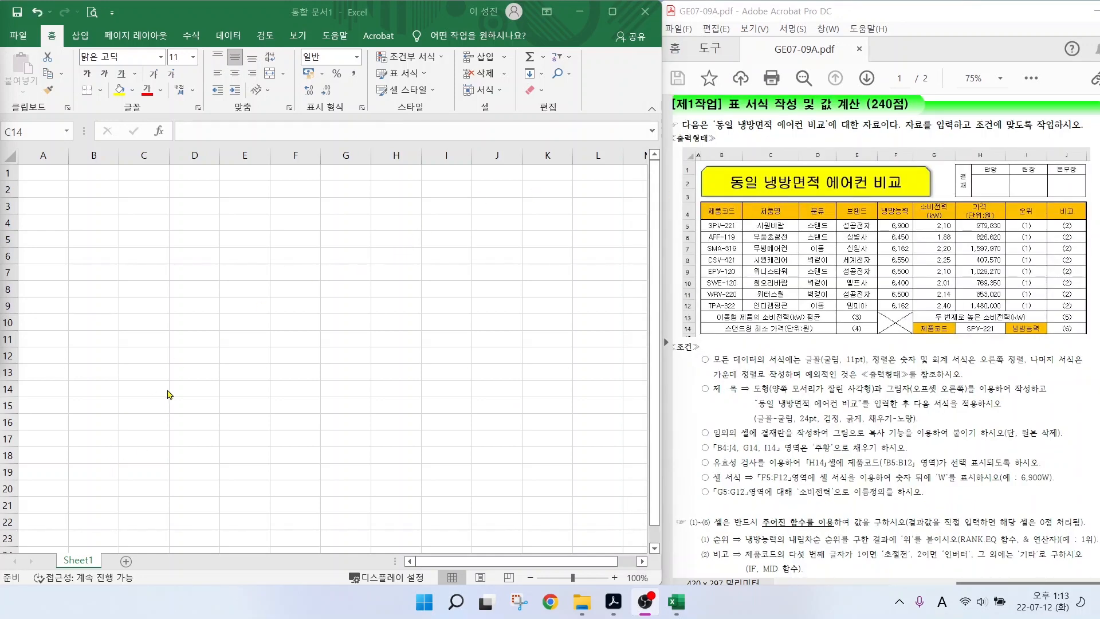
# - Rename Sheet1 to 제1작업
pyautogui.click(75, 564)
pyautogui.doubleClick(73, 563)
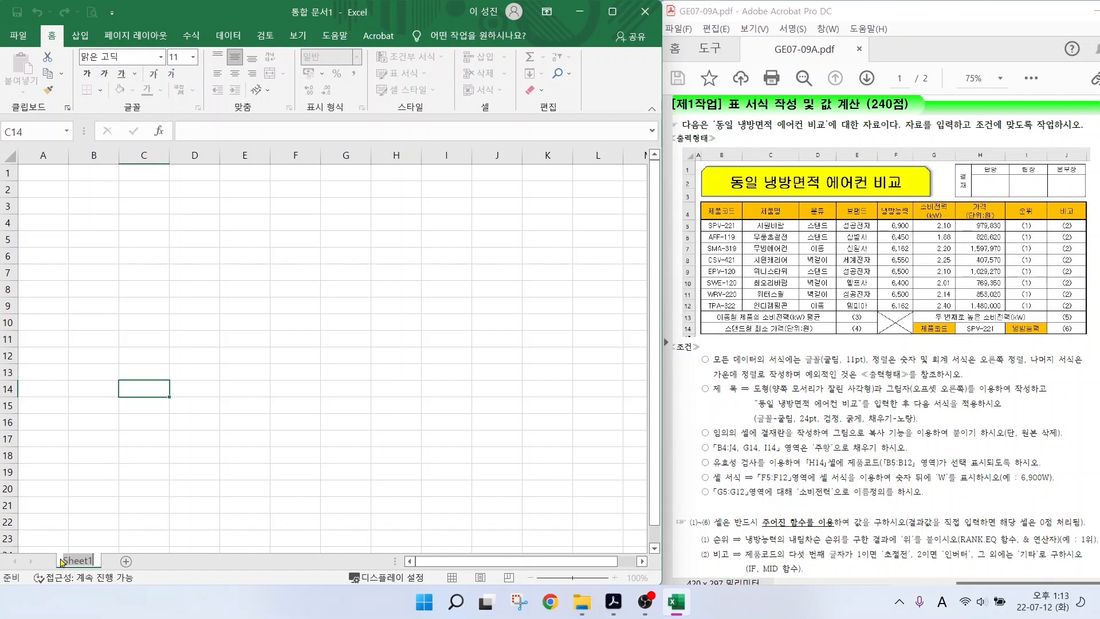
pyautogui.press('Hangul')
pyautogui.write('제1')
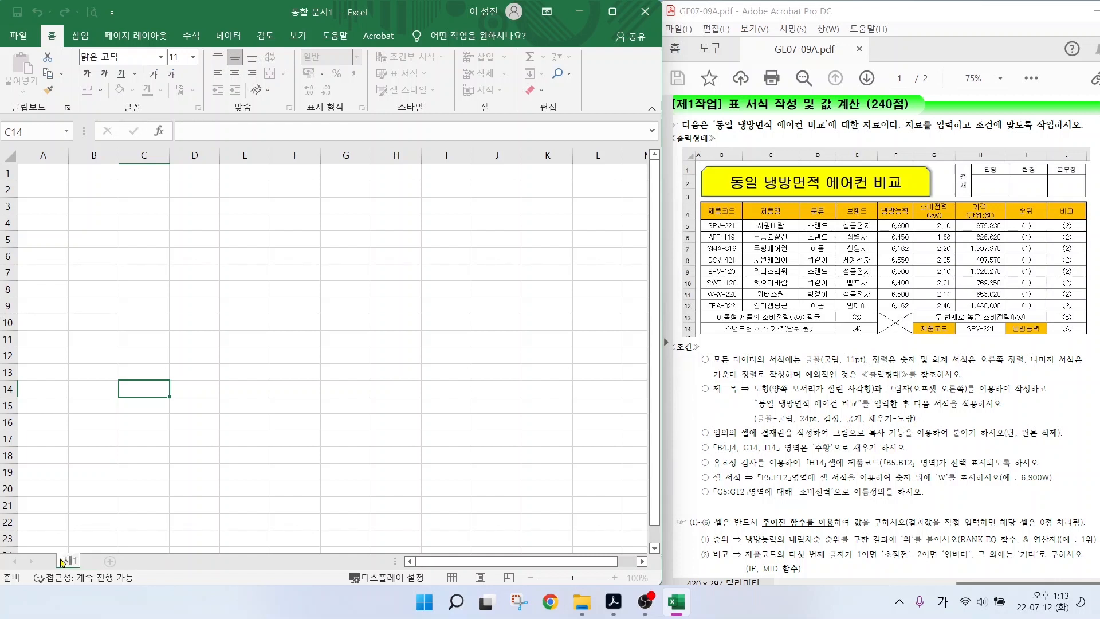
pyautogui.write('작ㅇ')
pyautogui.press('Return')
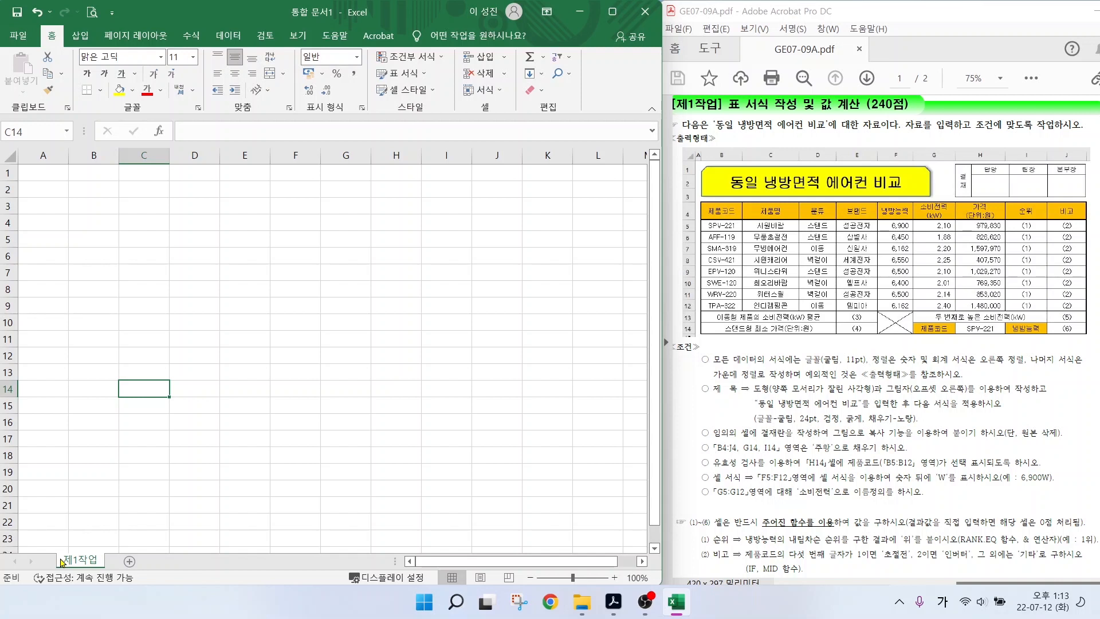
# - Add two new sheets named 제2작업 and 제3작업, then return to 제1작업
pyautogui.click(129, 561)
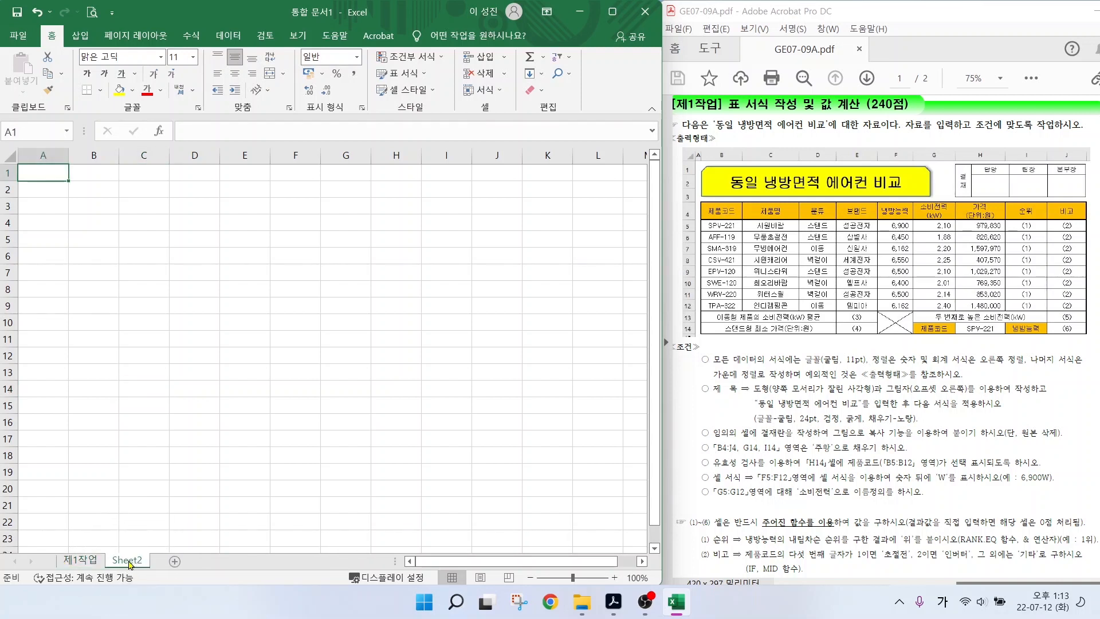
pyautogui.doubleClick(127, 560)
pyautogui.write('제2작어')
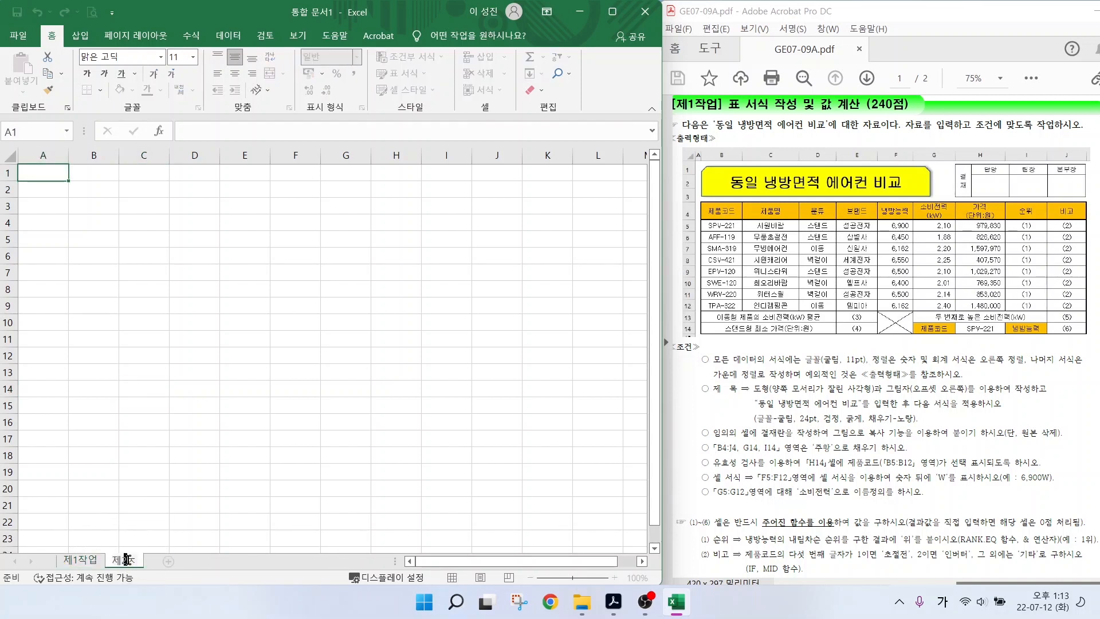
pyautogui.press('Return')
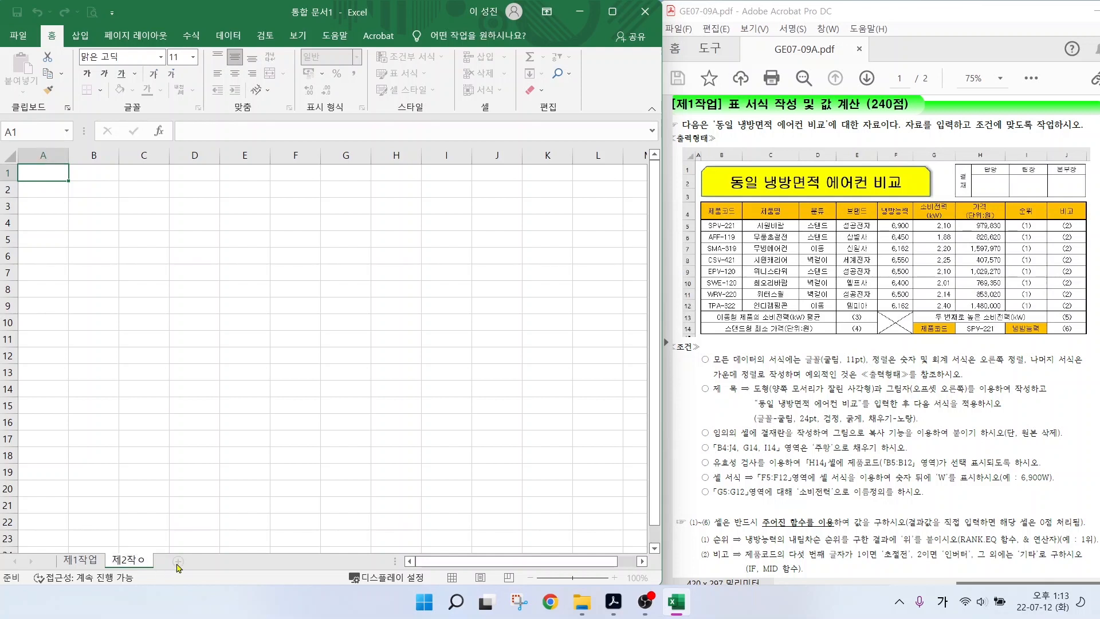
pyautogui.click(178, 562)
pyautogui.doubleClick(179, 561)
pyautogui.write('제3작업')
pyautogui.press('Return')
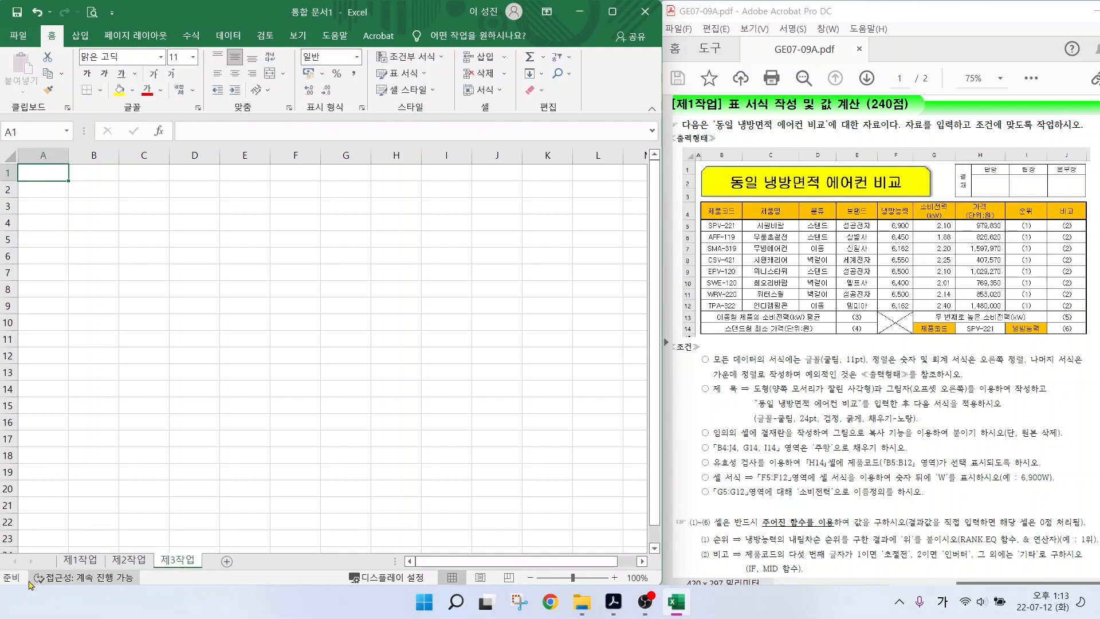
pyautogui.click(80, 560)
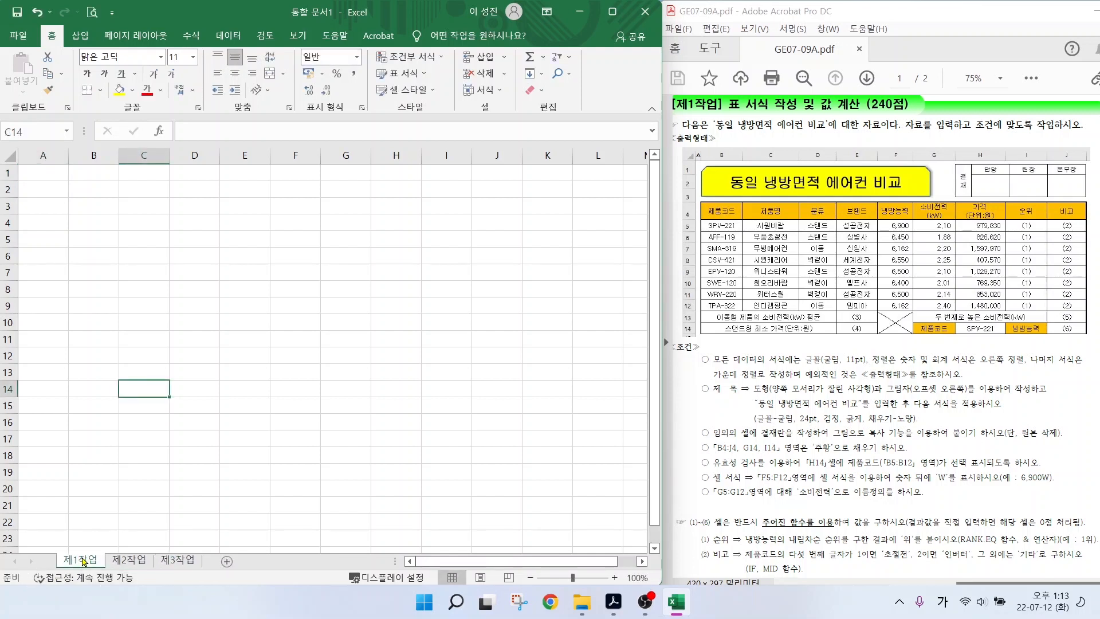
pyautogui.click(41, 153)
# - Set column A width to 1 on the 제1작업 and 제2작업 sheets
pyautogui.rightClick(42, 156)
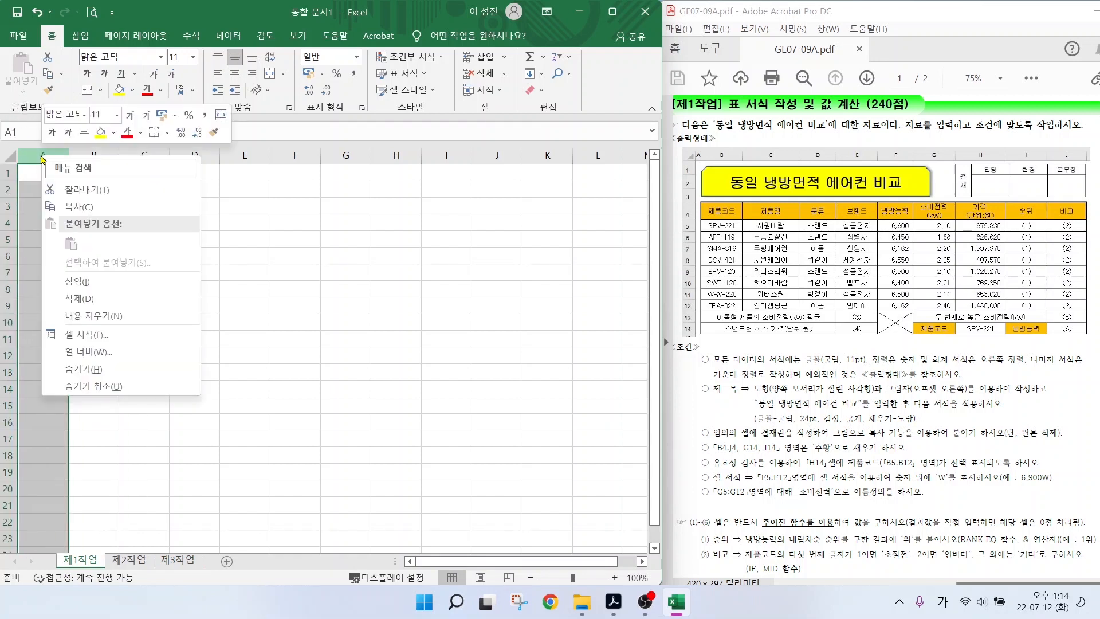
pyautogui.click(76, 359)
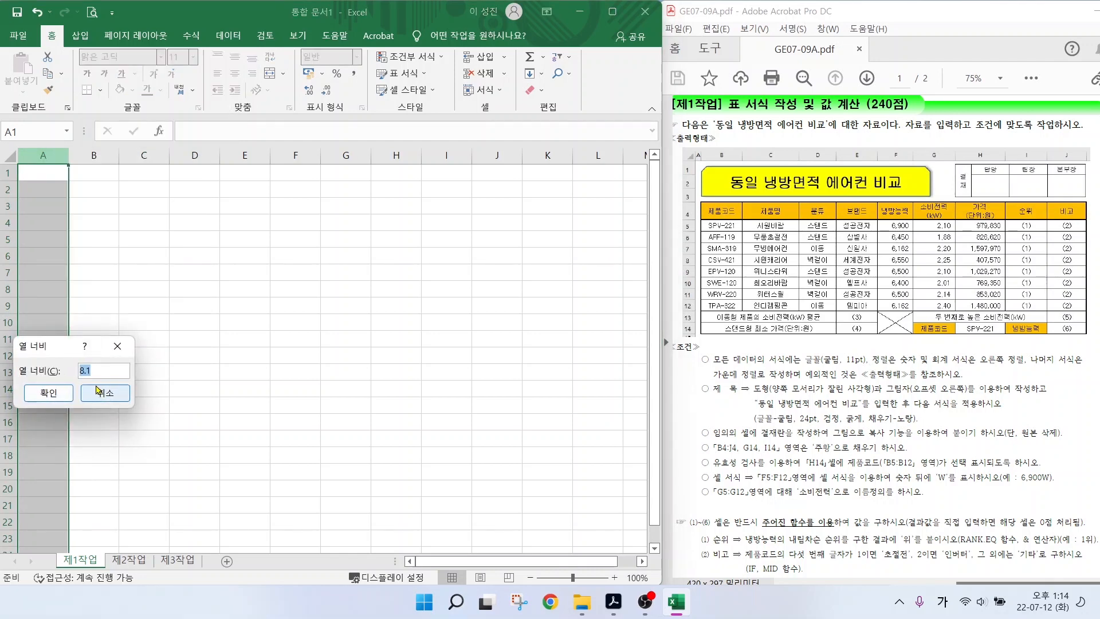
pyautogui.write('1')
pyautogui.press('Return')
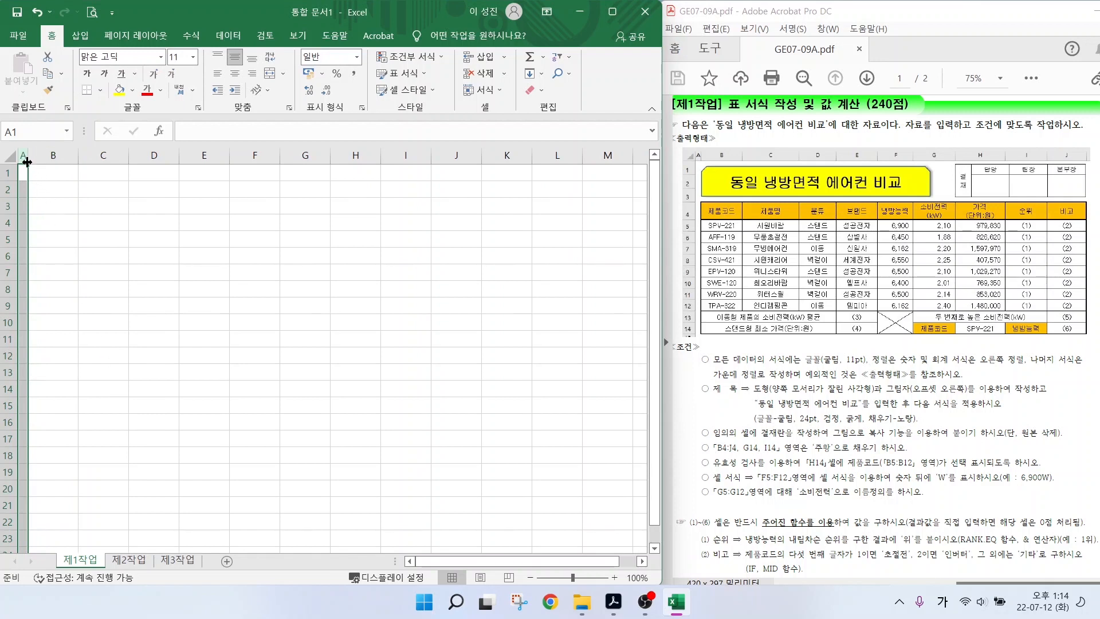
pyautogui.click(128, 563)
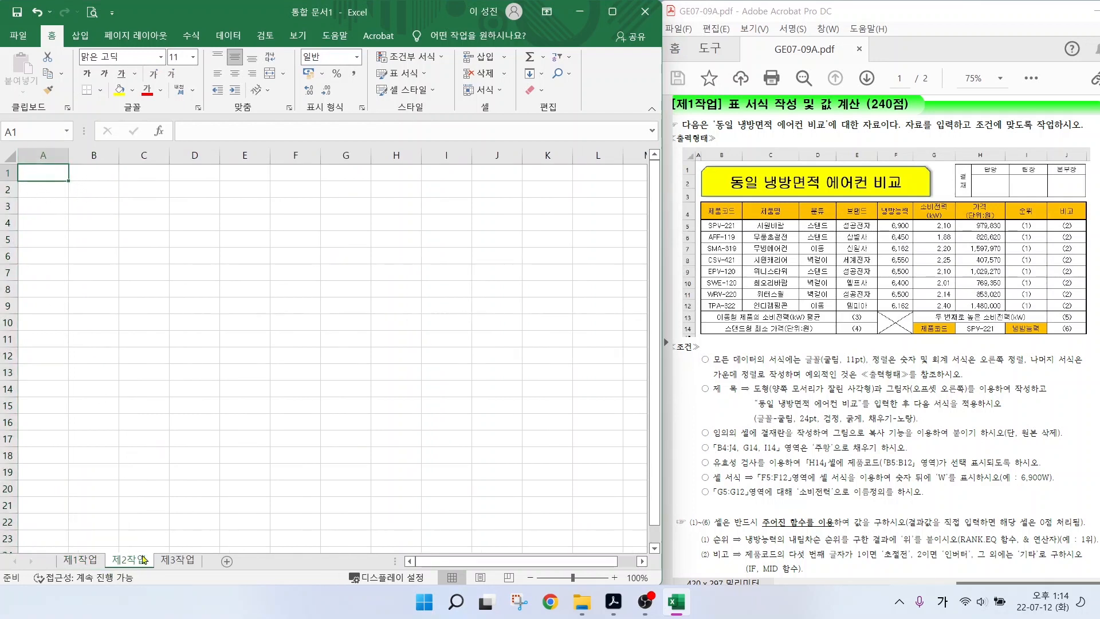
pyautogui.rightClick(42, 154)
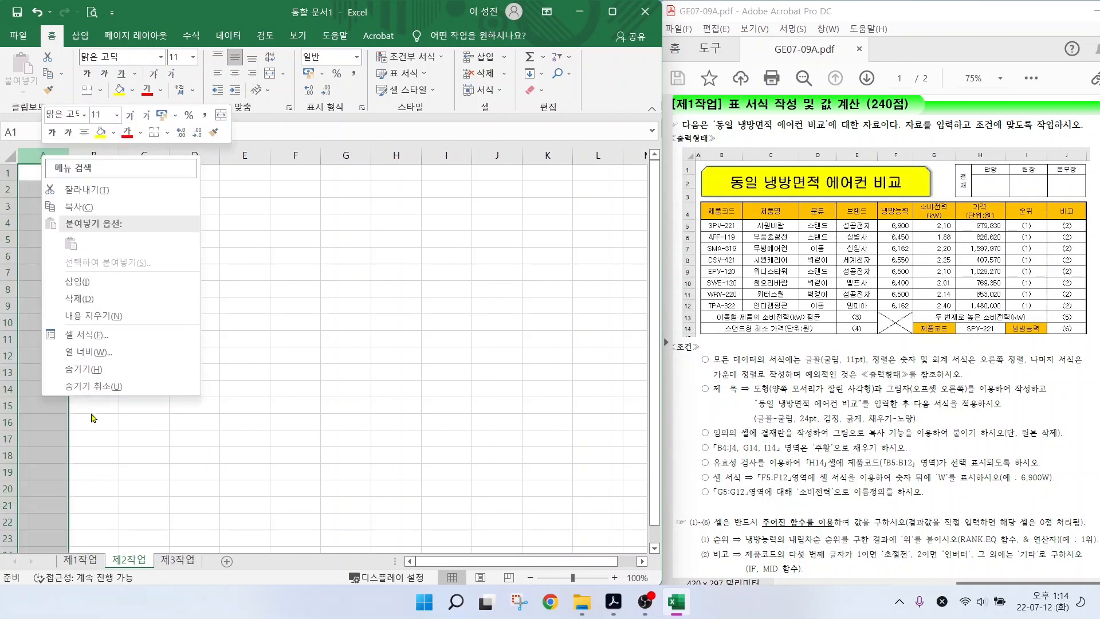
pyautogui.click(94, 352)
pyautogui.write('1')
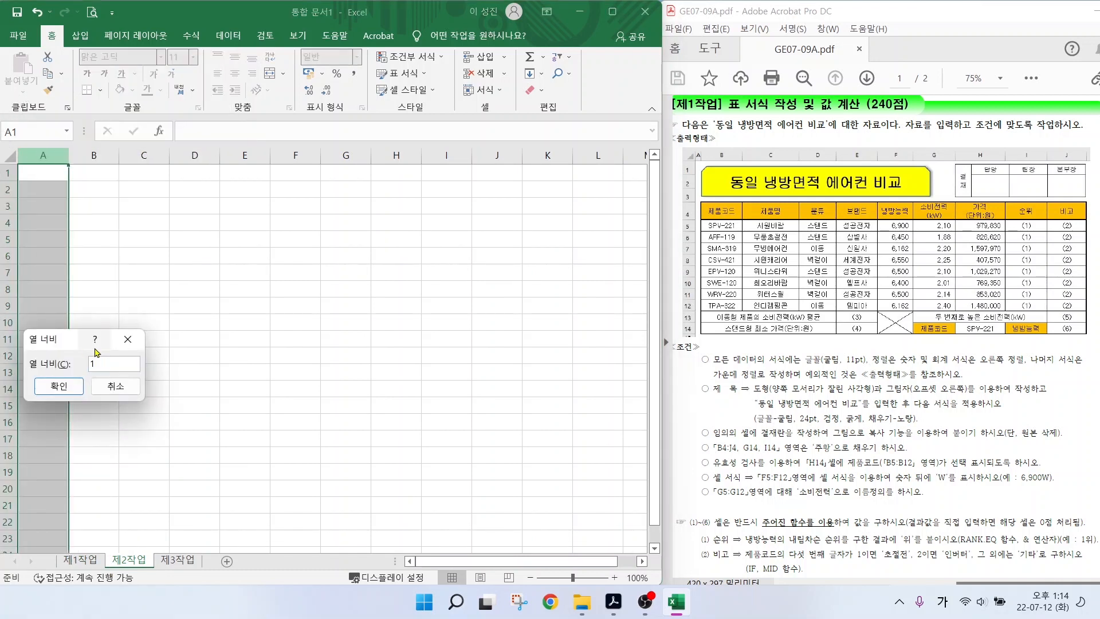
pyautogui.press('Return')
# - Set column A width to 1 on 제3작업, then select cell B3 on 제1작업
pyautogui.click(178, 560)
pyautogui.click(43, 155)
pyautogui.rightClick(43, 155)
pyautogui.click(92, 351)
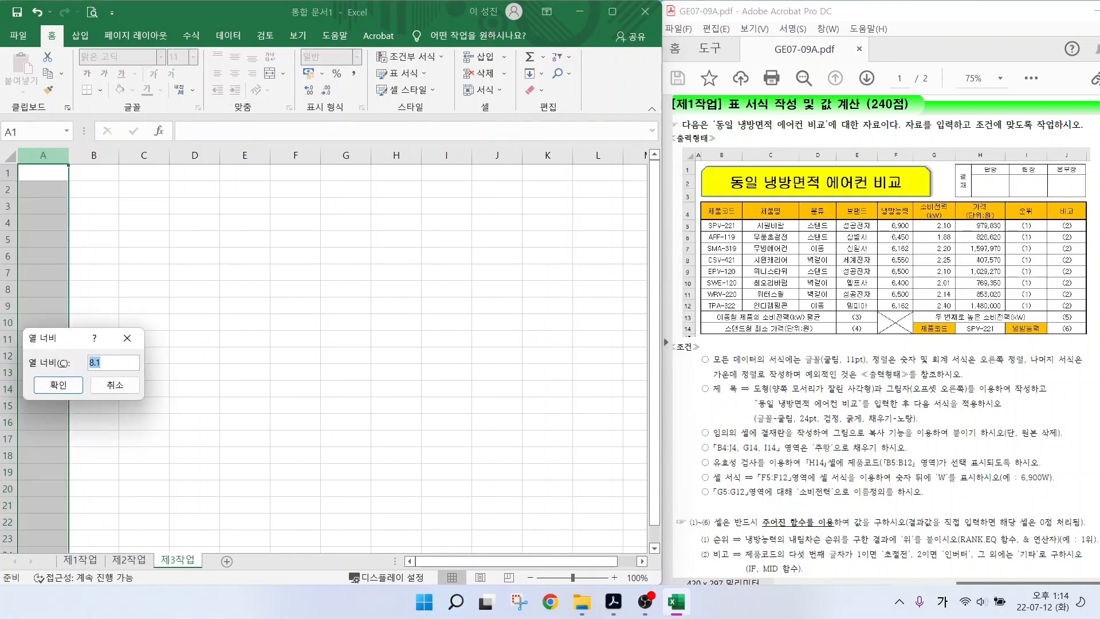
pyautogui.write('1')
pyautogui.press('Return')
pyautogui.click(80, 560)
pyautogui.click(70, 205)
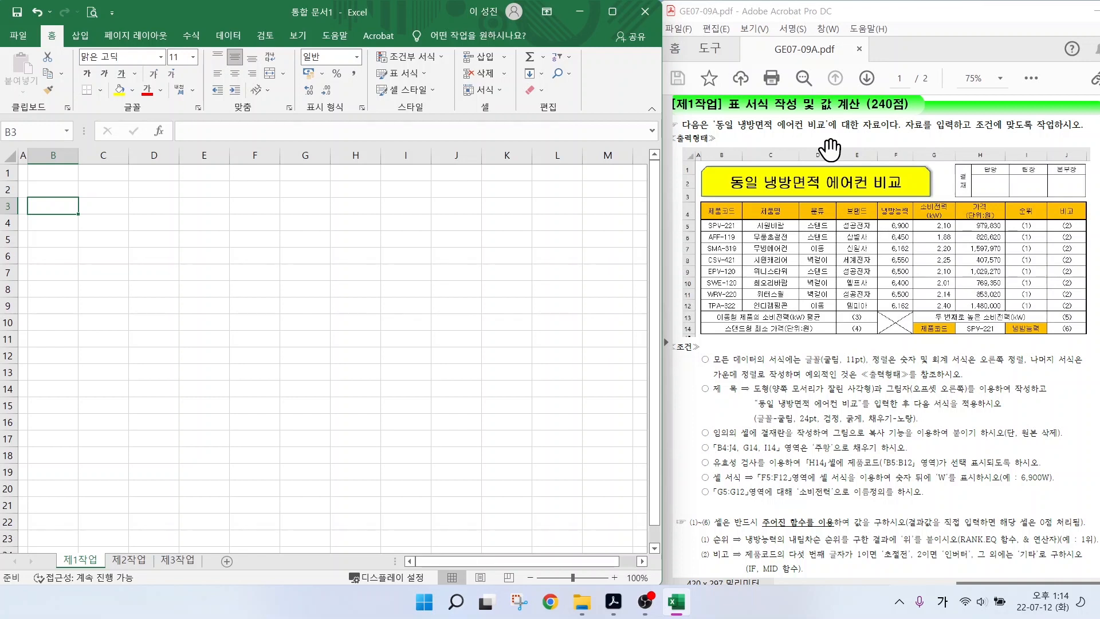
pyautogui.hotkey('ctrl', '2')
pyautogui.moveTo(699, 198)
pyautogui.mouseDown()
pyautogui.moveTo(713, 215)
pyautogui.moveTo(1084, 349)
pyautogui.mouseUp()
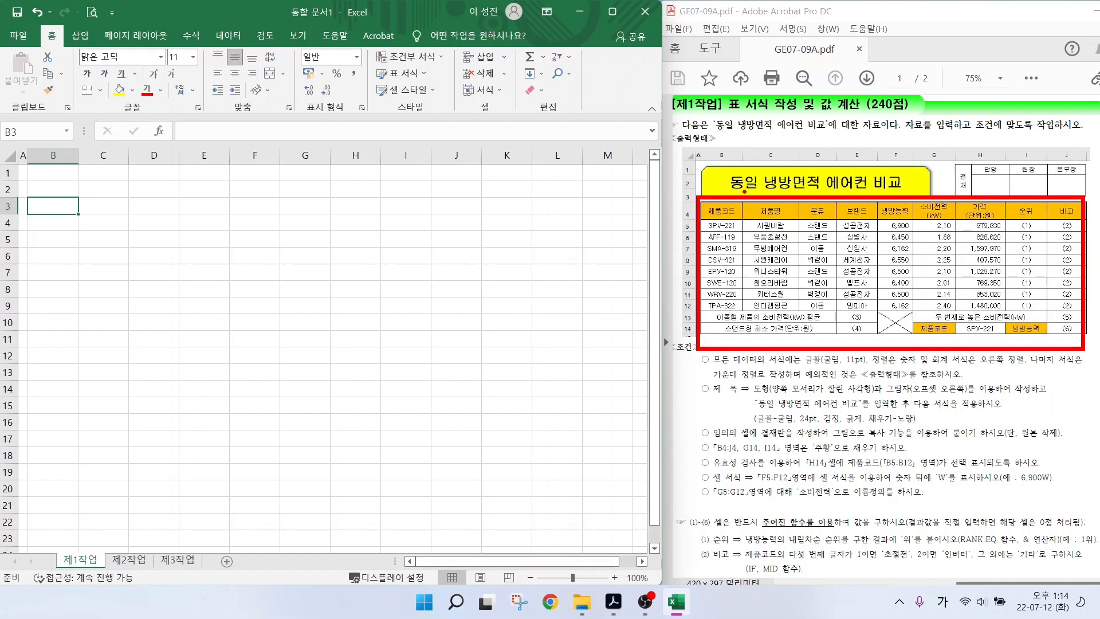
pyautogui.press('Escape')
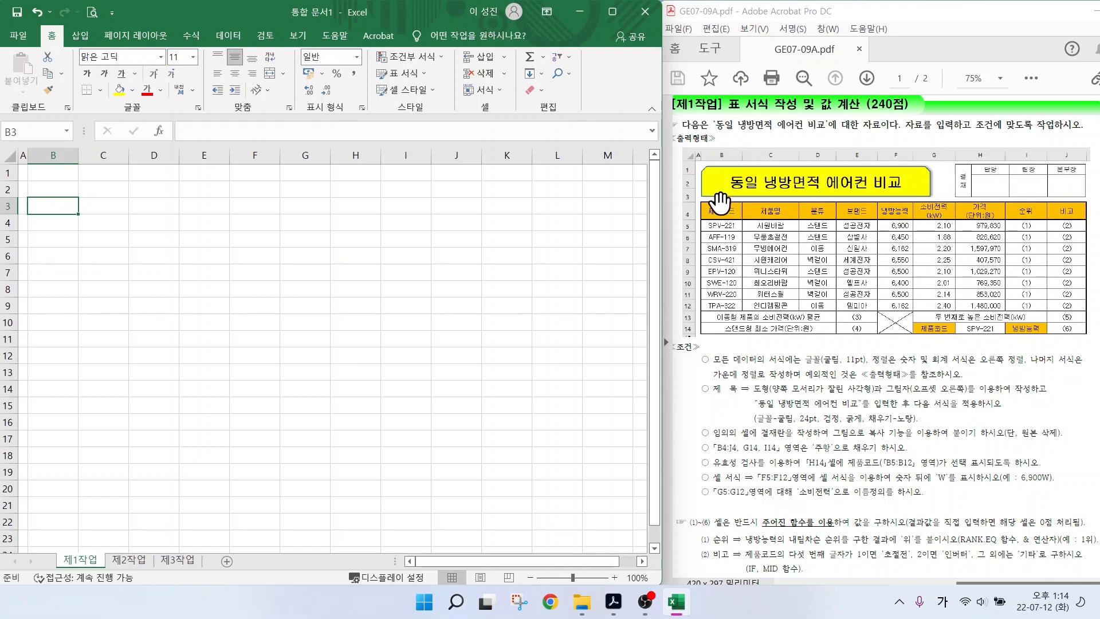
pyautogui.hotkey('ctrl', '2')
pyautogui.moveTo(715, 151); pyautogui.dragTo(746, 107)
pyautogui.moveTo(683, 211)
pyautogui.mouseDown()
pyautogui.moveTo(618, 192)
pyautogui.moveTo(747, 224)
pyautogui.mouseUp()
pyautogui.press('Escape')
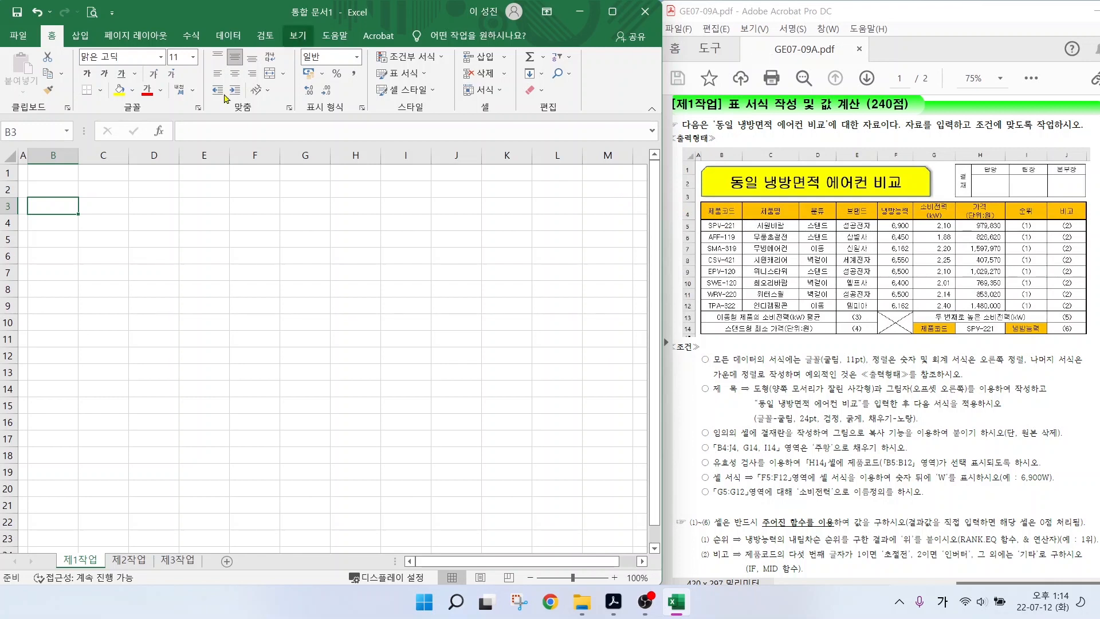
# - Enter the 제품코드 header in B4 and codes SPV-221 through TPA-322 in B5:B12
pyautogui.click(47, 224)
pyautogui.write('제품코드')
pyautogui.press('Return')
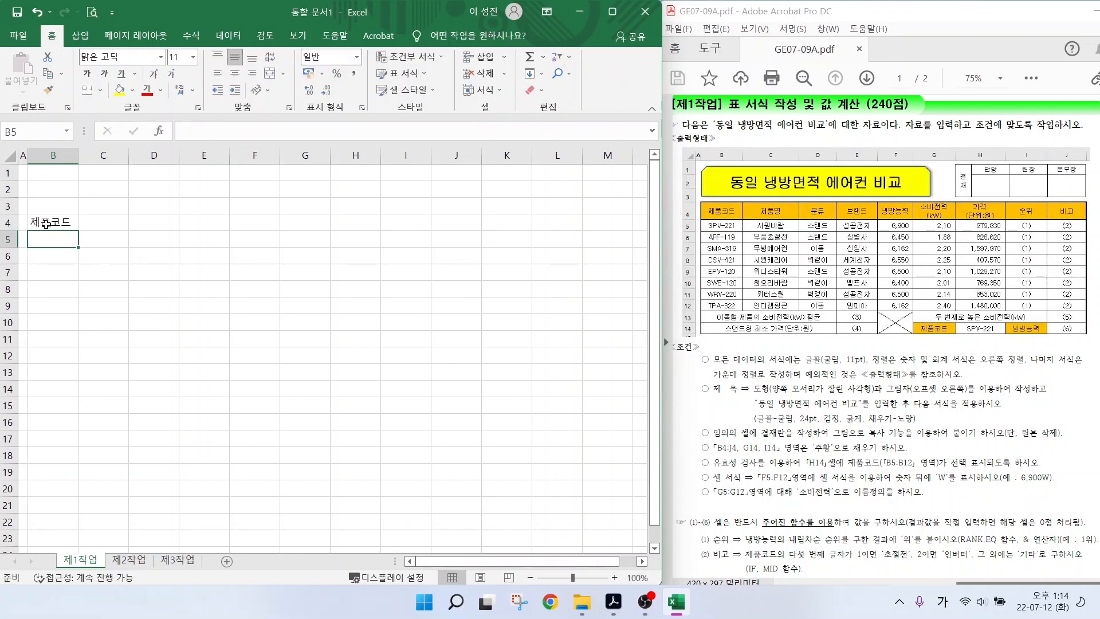
pyautogui.press('Hangul')
pyautogui.write('SPV-221')
pyautogui.press('Return')
pyautogui.write('AFF-119')
pyautogui.press('Return')
pyautogui.write('SMA-319')
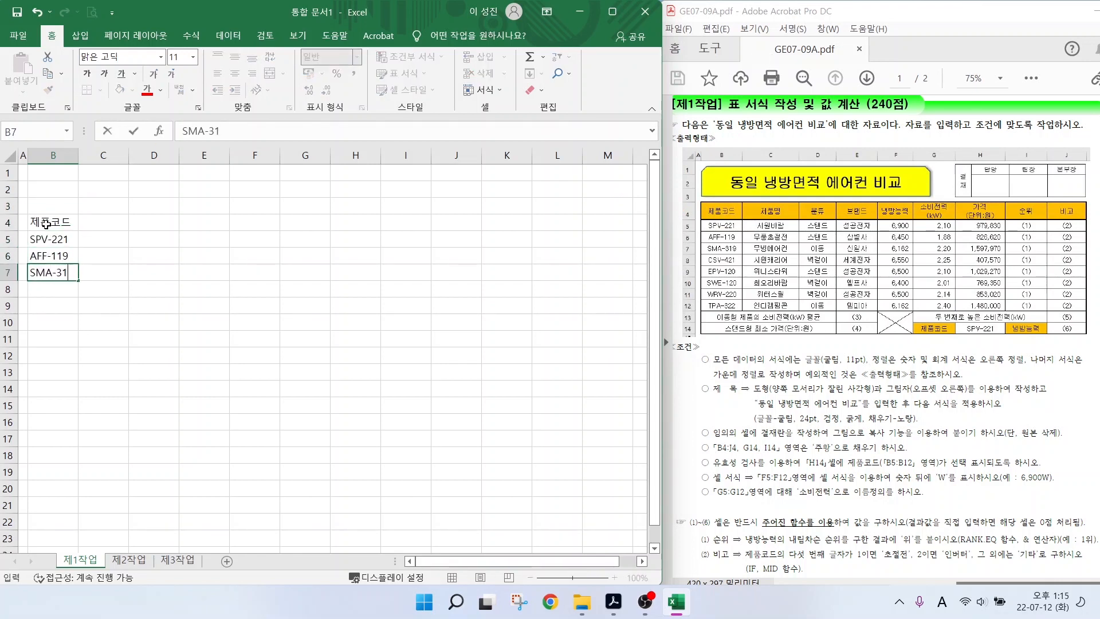
pyautogui.press('Return')
pyautogui.write('CSV-421')
pyautogui.press('Return')
pyautogui.write('EPV-120')
pyautogui.press('Return')
pyautogui.write('SWE-120')
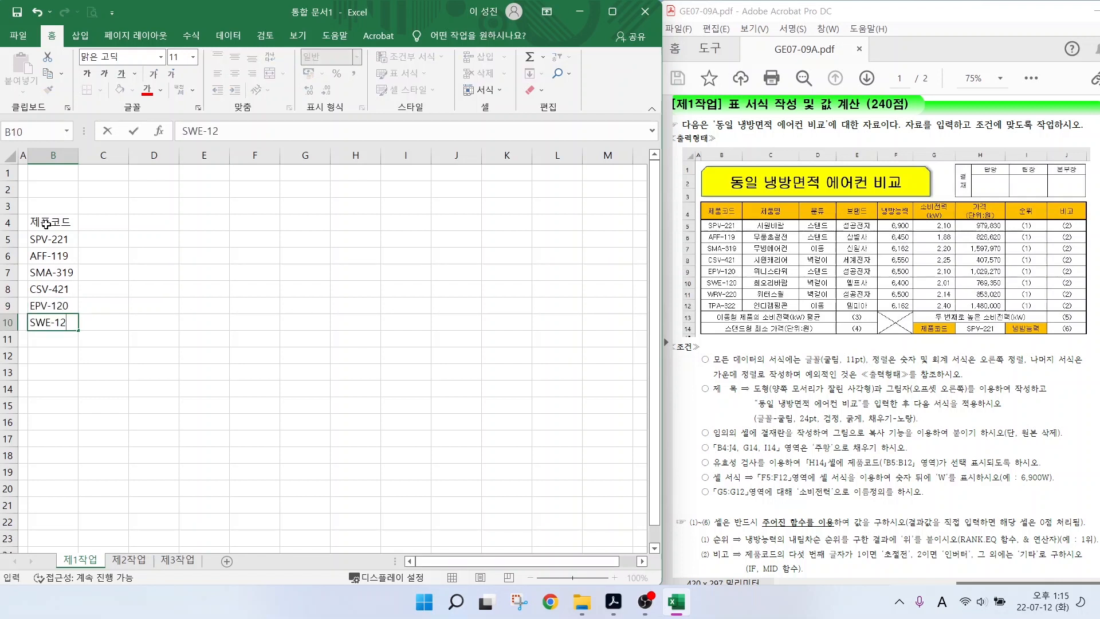
pyautogui.press('Return')
pyautogui.write('WRV-220')
pyautogui.press('Return')
pyautogui.write('TPA-322')
pyautogui.press('Return')
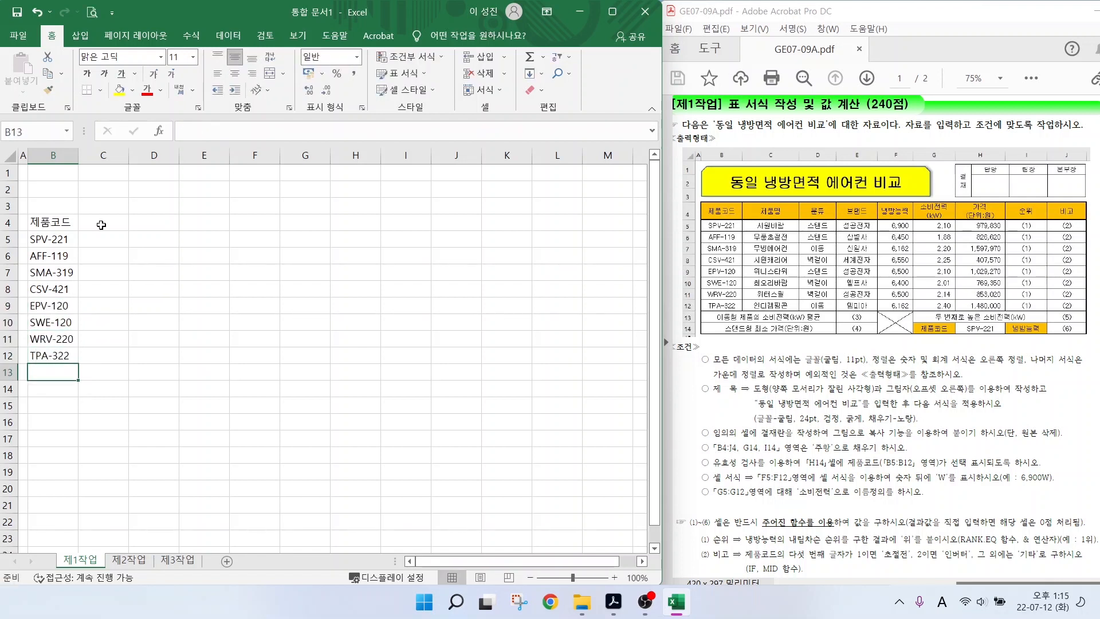
# - Add headers 제품명, 분류, 브랜드, 냉방능력 and two-line 소비전력 (Kw) in C4:G4
pyautogui.click(104, 222)
pyautogui.press('Hangul')
pyautogui.write('제품명')
pyautogui.press('Tab')
pyautogui.write('분류')
pyautogui.press('Tab')
pyautogui.write('브랜드')
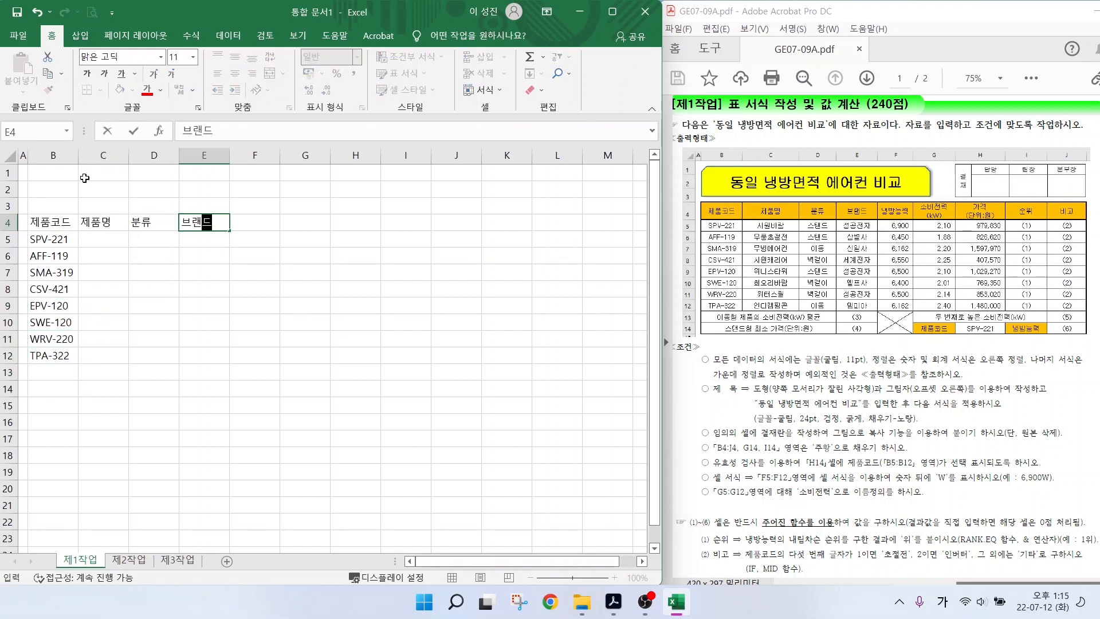
pyautogui.press('Tab')
pyautogui.write('냉방능력')
pyautogui.press('Tab')
pyautogui.write('소비전력')
pyautogui.hotkey('ctrl', '2')
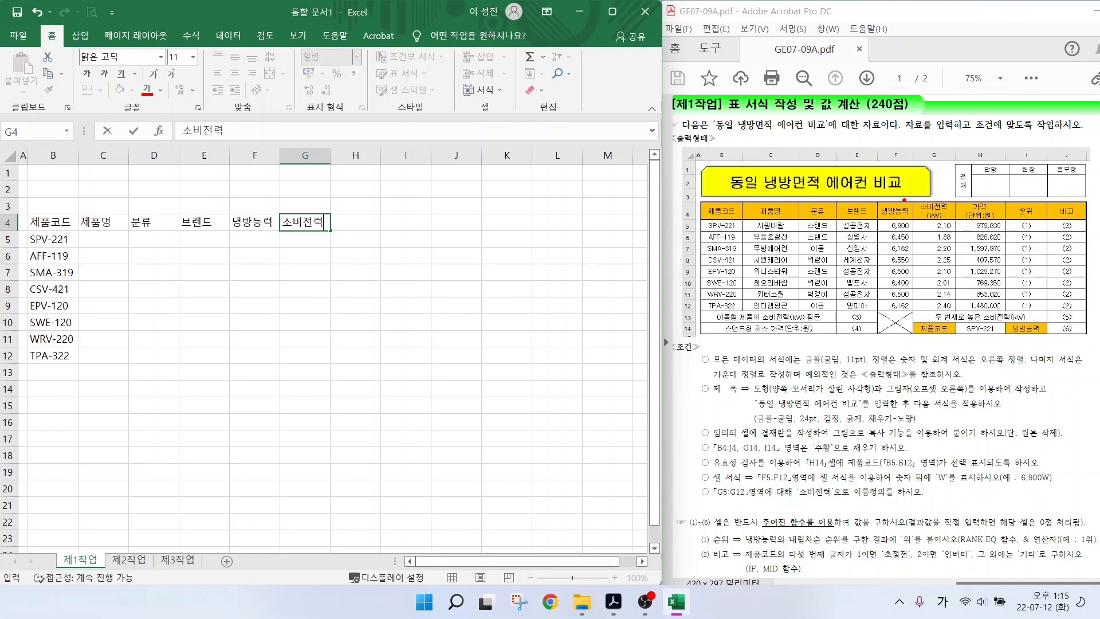
pyautogui.moveTo(908, 191); pyautogui.dragTo(958, 226)
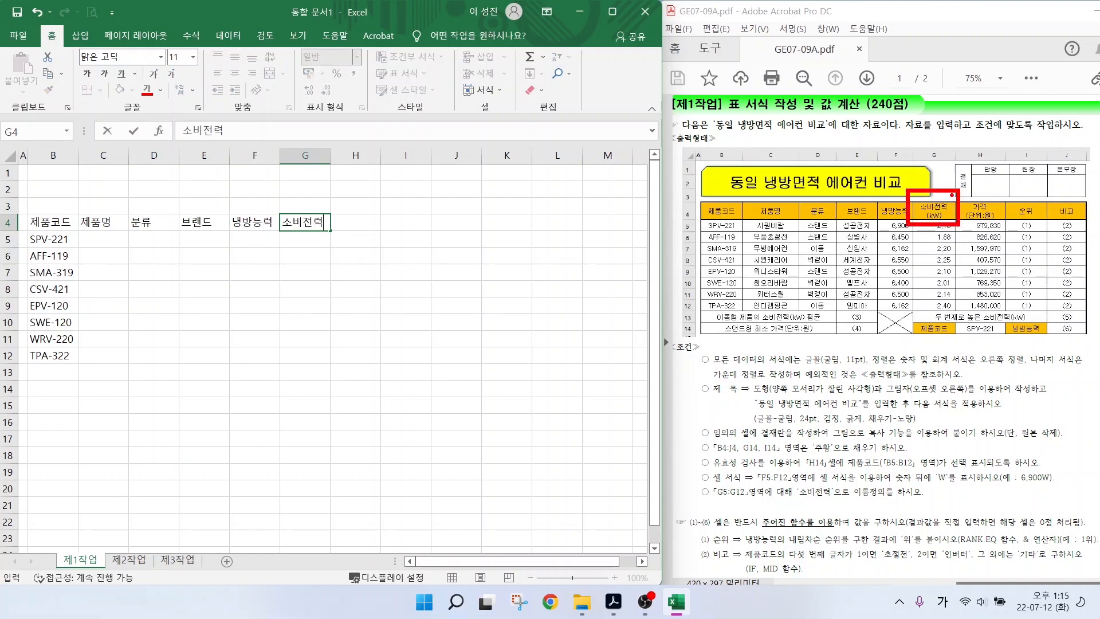
pyautogui.press('Escape')
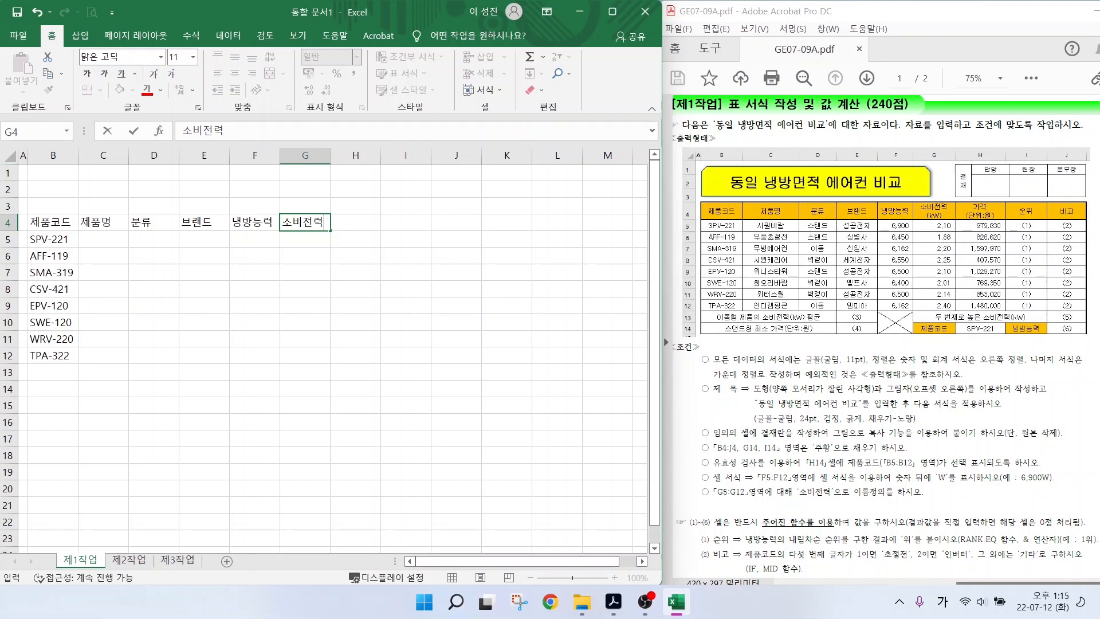
pyautogui.hotkey('alt', 'Return')
pyautogui.press('Hangul')
pyautogui.write('(Kw)')
pyautogui.press('Tab')
# - Add headers 가격 (단위:원) on two lines, 순위 and 비고 in H4:J4
pyautogui.press('Hangul')
pyautogui.write('ㄱ가격')
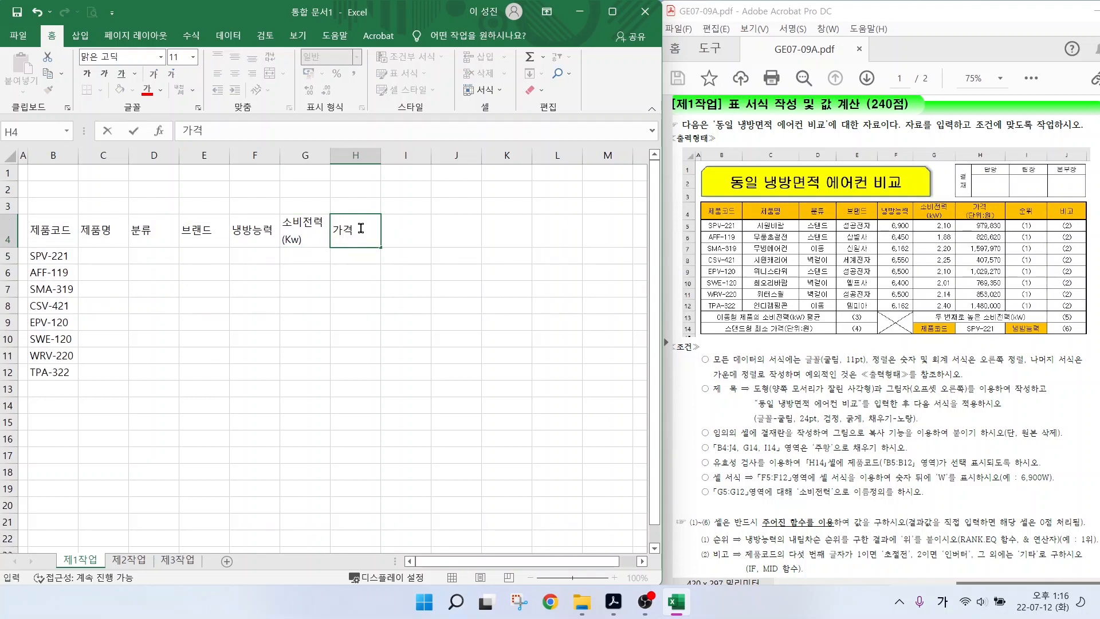
pyautogui.hotkey('alt', 'Return')
pyautogui.write('(단위:원)')
pyautogui.click(375, 235)
pyautogui.press('Tab')
pyautogui.write('순위')
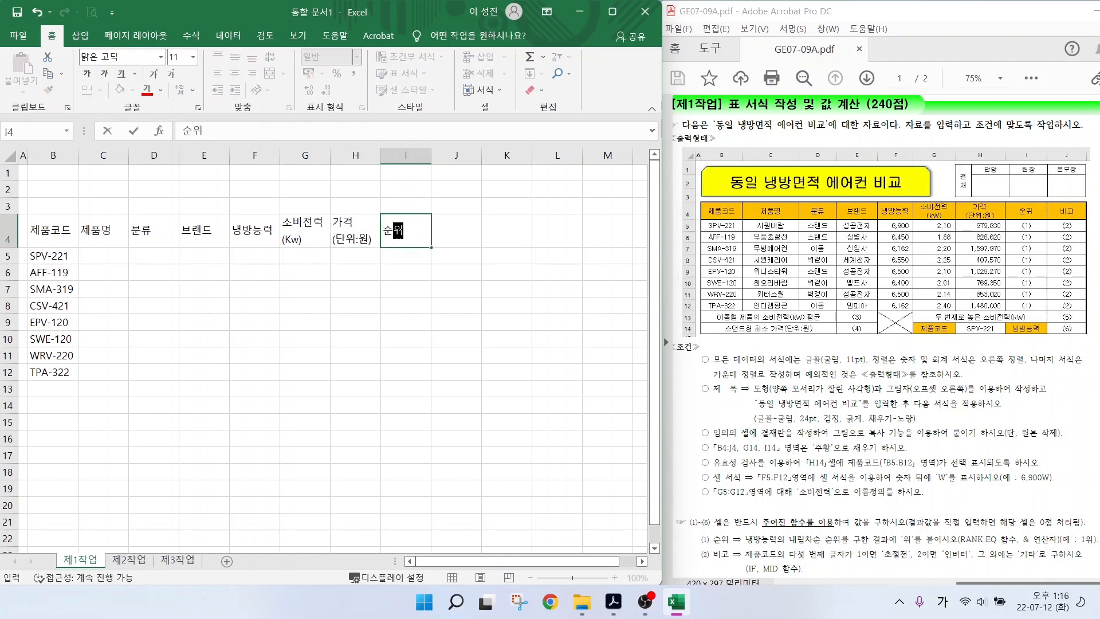
pyautogui.press('Tab')
pyautogui.write('비고')
# - Enter the eight product names, categories (스텐드, 이동, 벽걸이) and brands in C5:E12
pyautogui.click(103, 256)
pyautogui.write('시원바람')
pyautogui.press('Return')
pyautogui.write('무풍초절전 무빙에어컨 ㅅ시원캐리어 위니스타워 회오리바람 워터스')
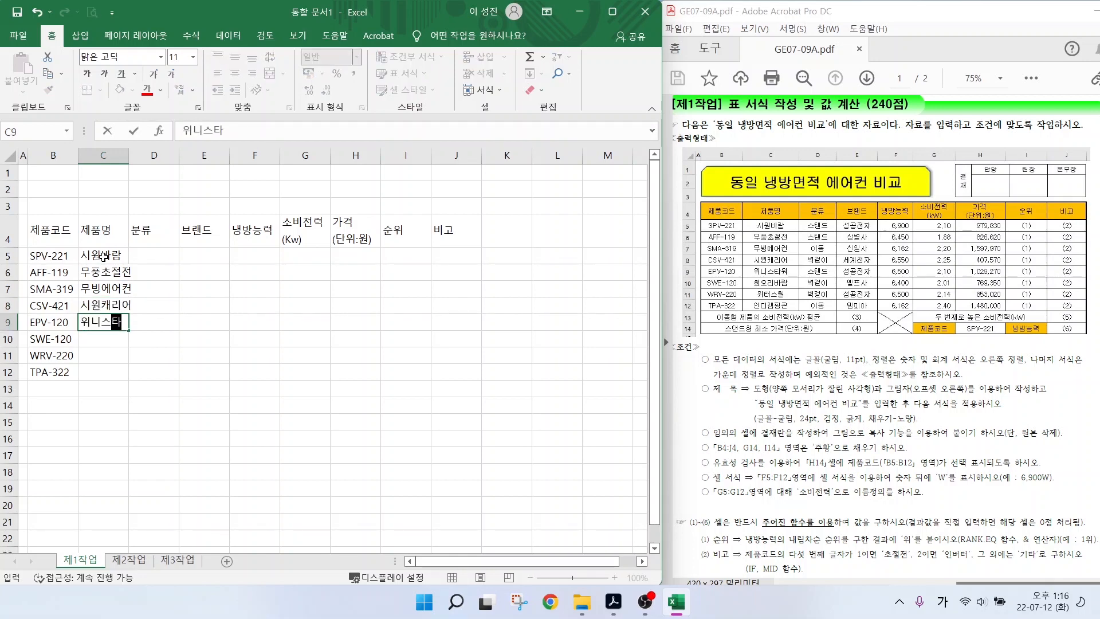
pyautogui.write('윌 인디캠핑콘')
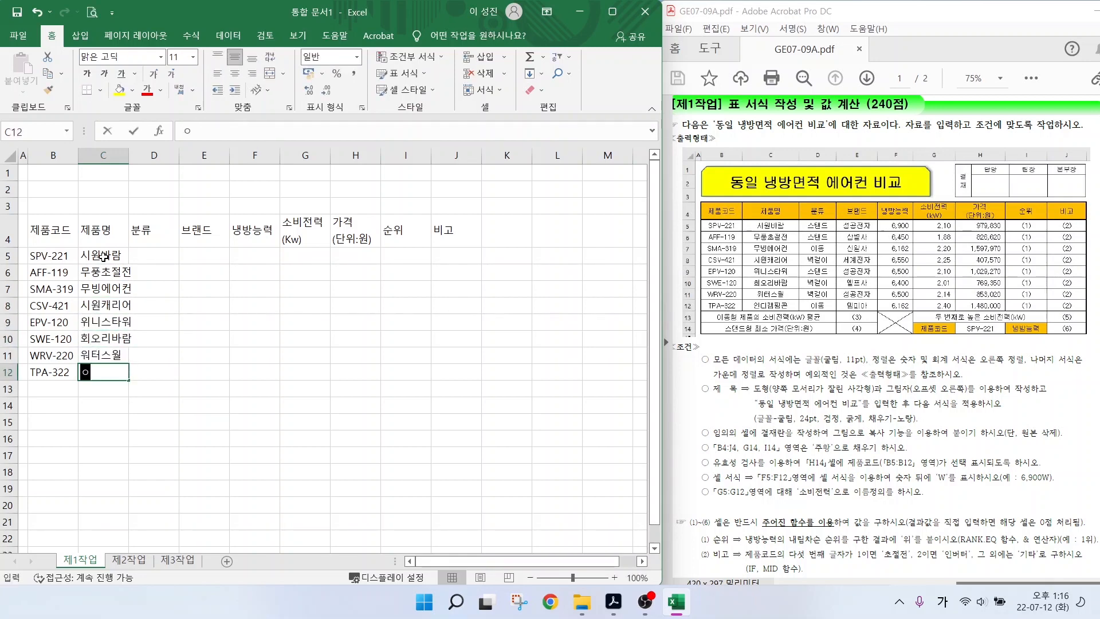
pyautogui.click(149, 256)
pyautogui.write('스텐드 스텐드 이동 벽걸이 스텐드 벽걸이 벽걸이 이동')
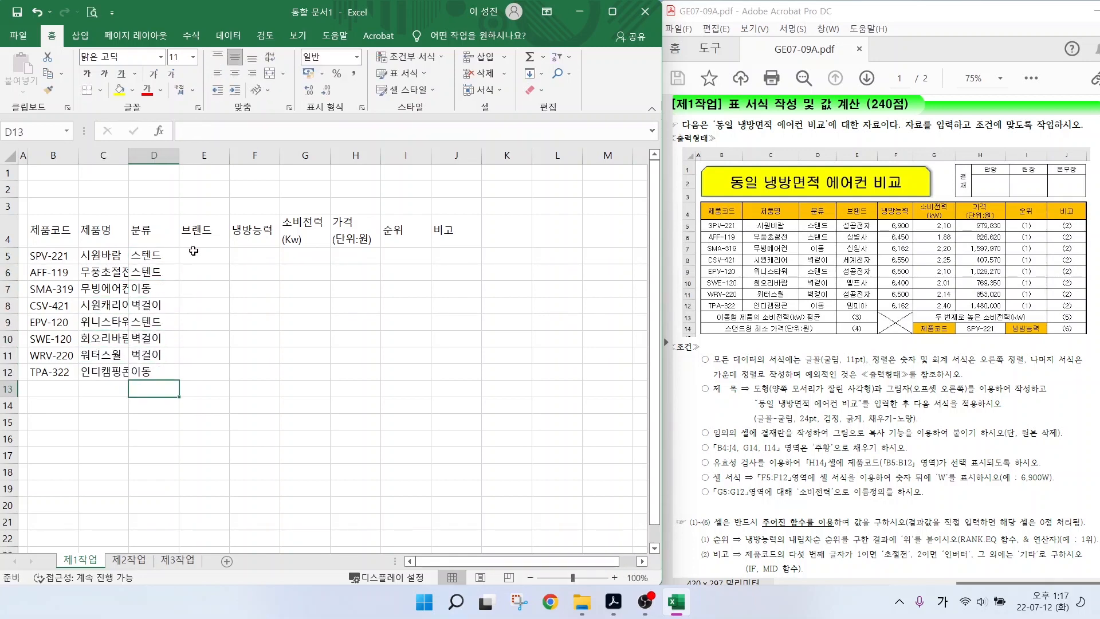
pyautogui.click(195, 254)
pyautogui.write('성공전자 삼별사 신일사 세계전자 성공전자 엘프사 성공전자 템피아')
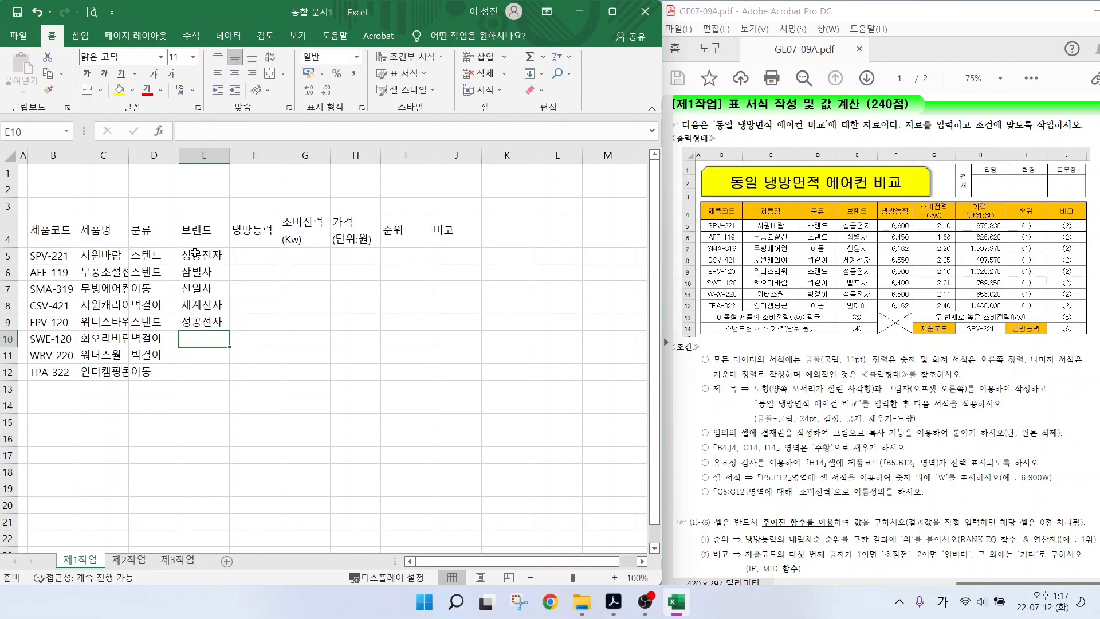
# - Enter cooling capacities (6900…6162), power values (2.1…2.4) and prices (979830…1480000) in F5:H12
pyautogui.click(249, 257)
pyautogui.write('6900 6450 6162 6550 6500 6400 6500 6162')
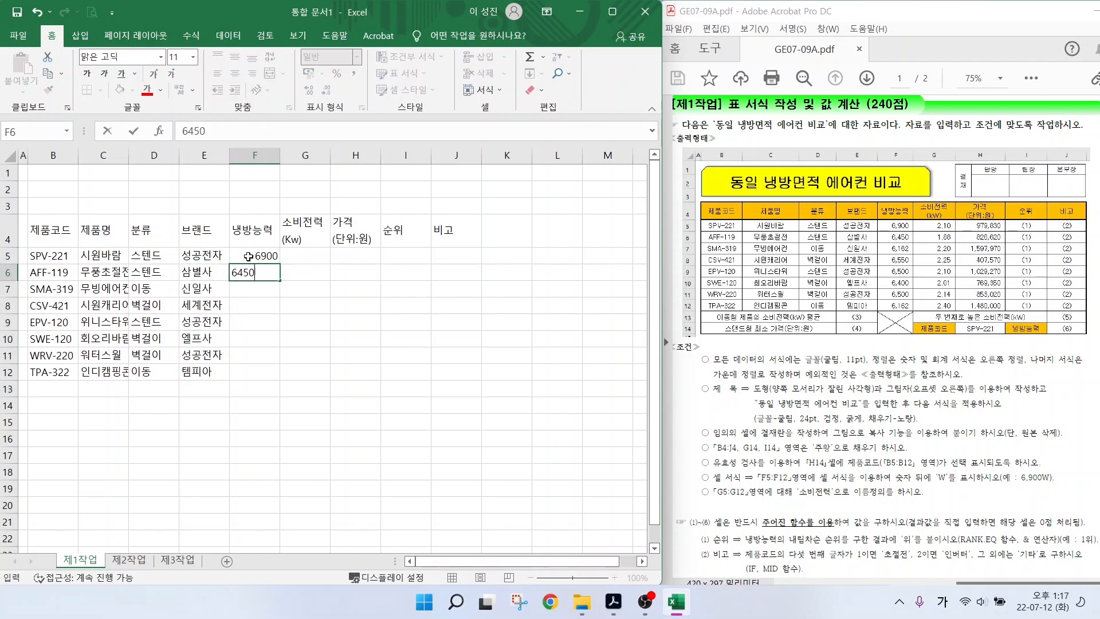
pyautogui.click(293, 254)
pyautogui.write('2.1 1.88 2.2 2.25 2.1')
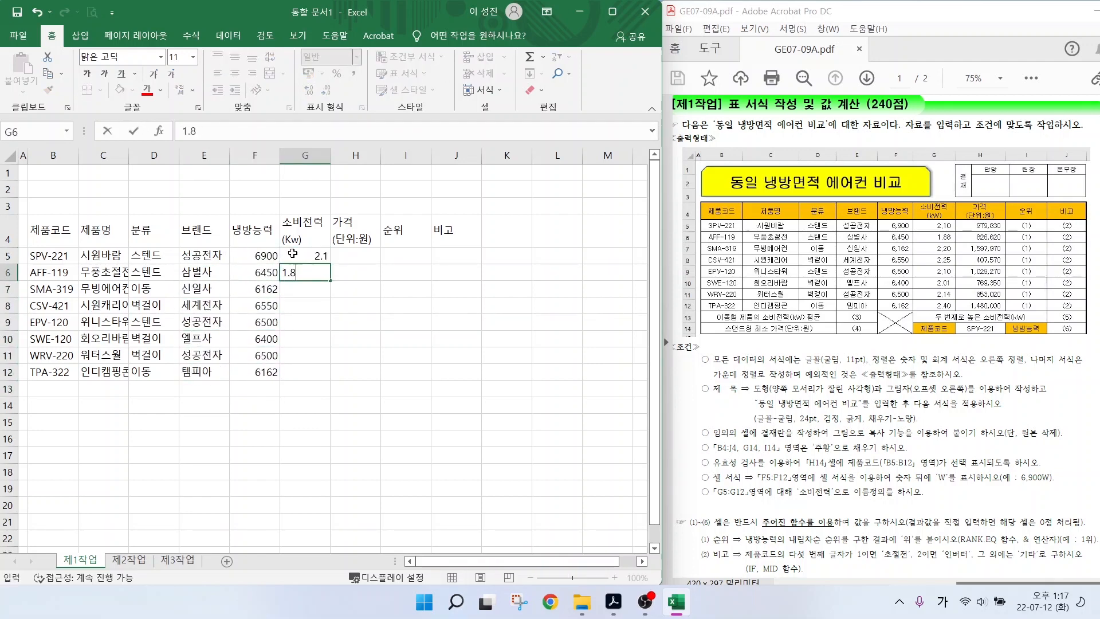
pyautogui.write(' 2.01 2.14 2.4')
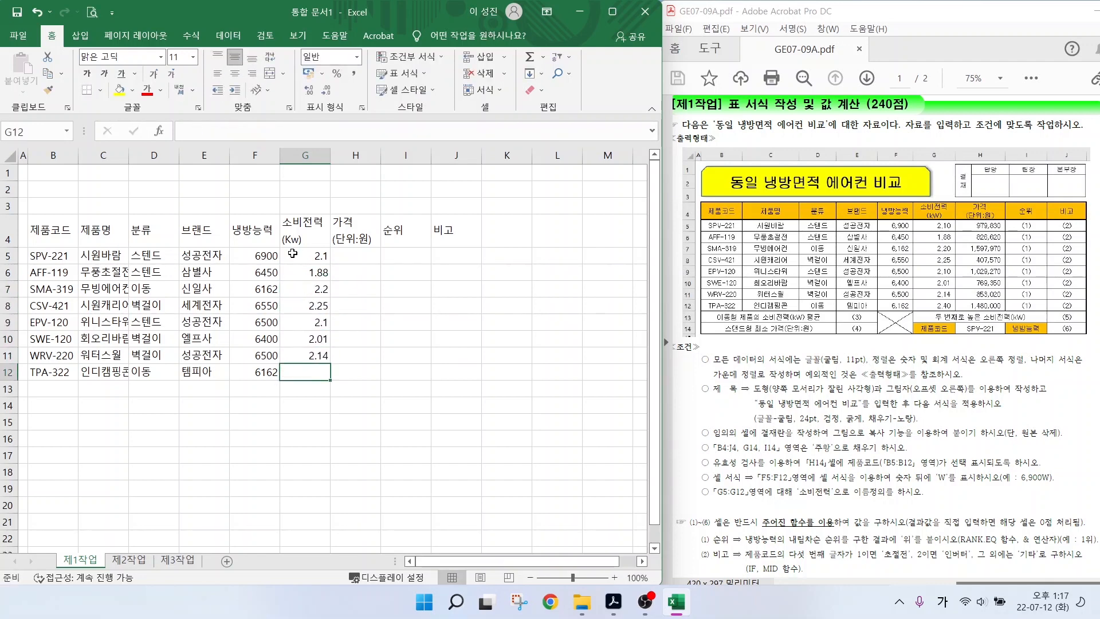
pyautogui.click(349, 255)
pyautogui.write('979830 826620 1597970 407570 1029270 769350 853020 1480000')
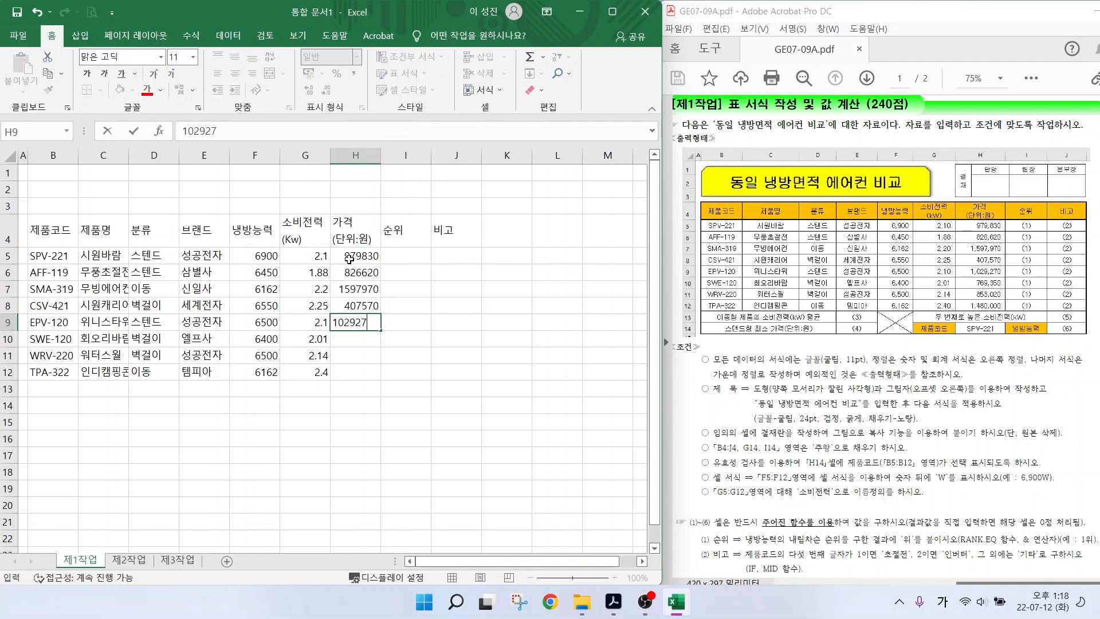
# - Type summary labels in B13, B14, G13, plus 제품코드 in G14 and 냉방능력 in I14
pyautogui.click(46, 390)
pyautogui.write('이동형 제품의 소비전력(kW)')
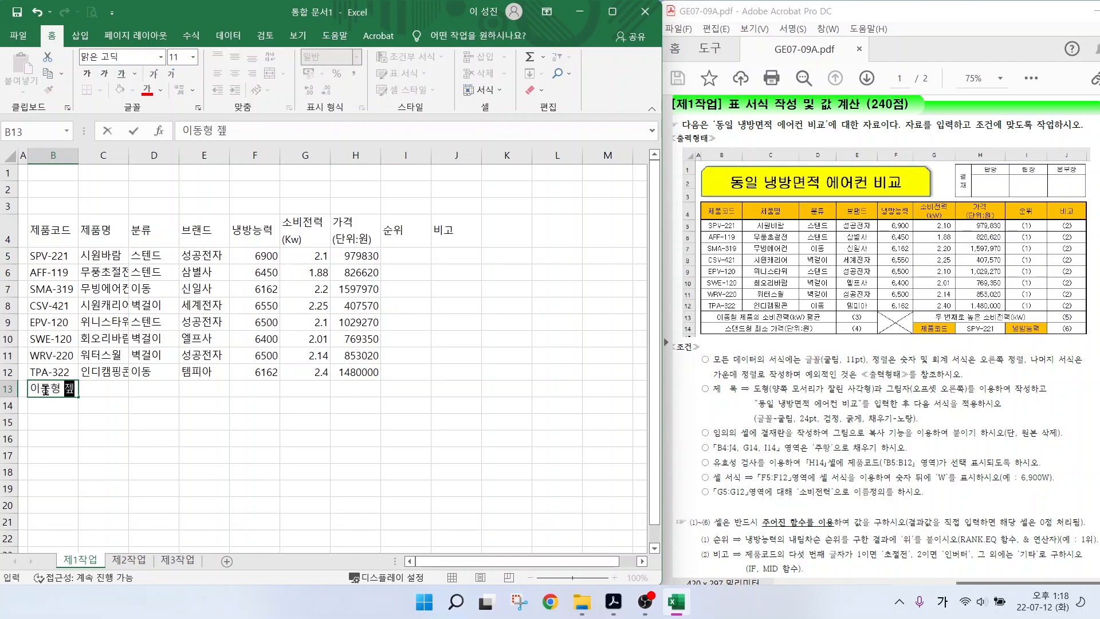
pyautogui.write(' 평균')
pyautogui.press('Return')
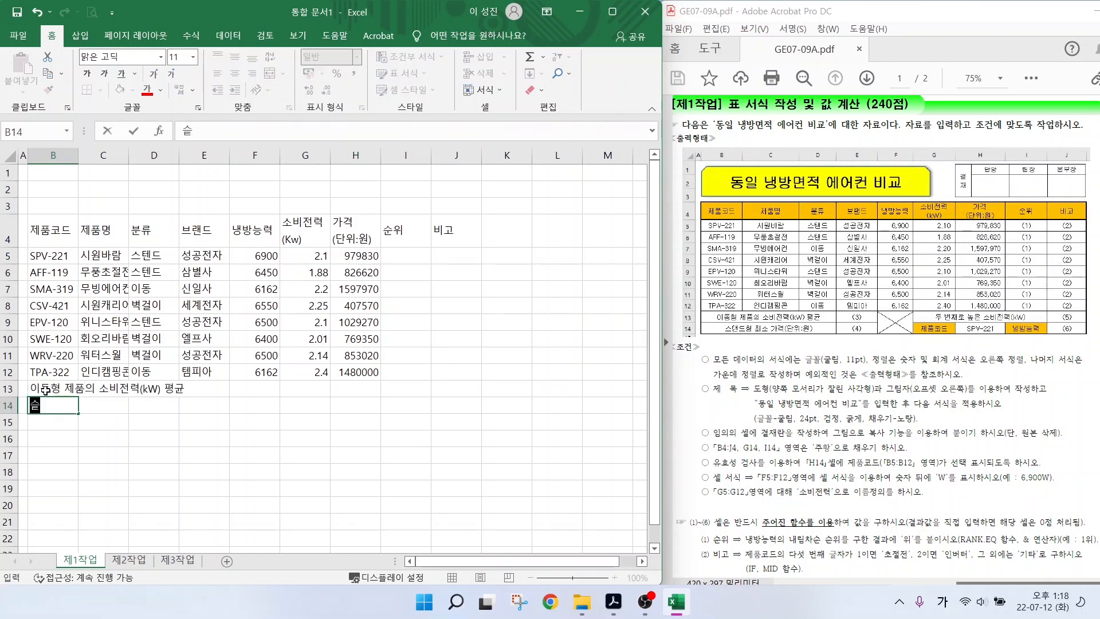
pyautogui.write('스텐드형 최소 가격(단위:원)')
pyautogui.click(312, 391)
pyautogui.write('두 번째로 높은 소비전력(kW)')
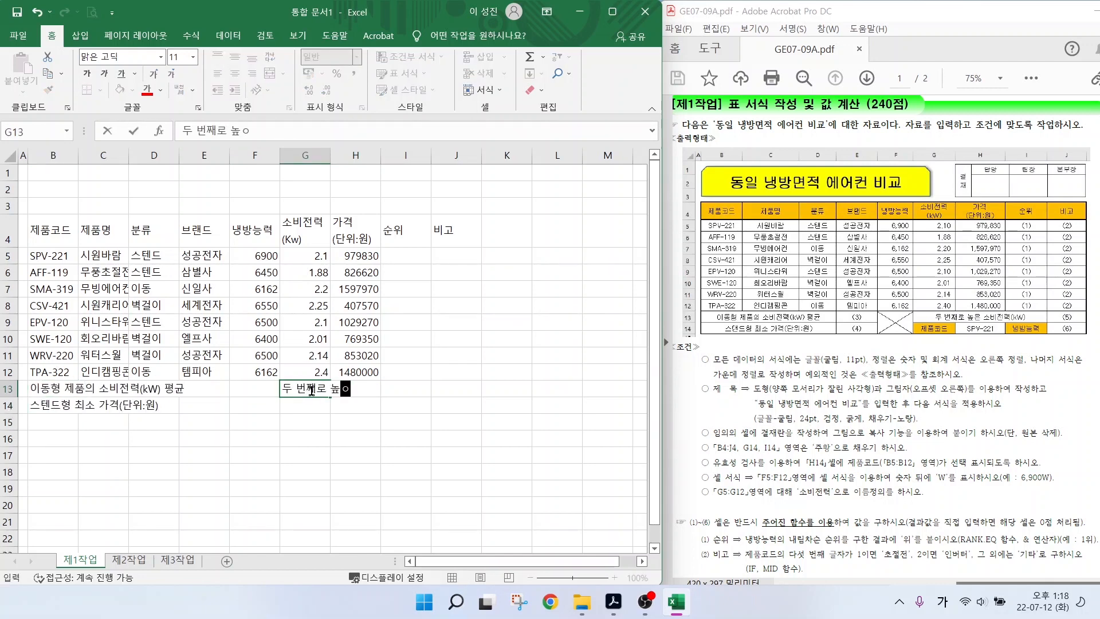
pyautogui.press('Return')
pyautogui.write('제품콛드')
pyautogui.press('Tab')
pyautogui.press('Tab')
pyautogui.write('냉방능력')
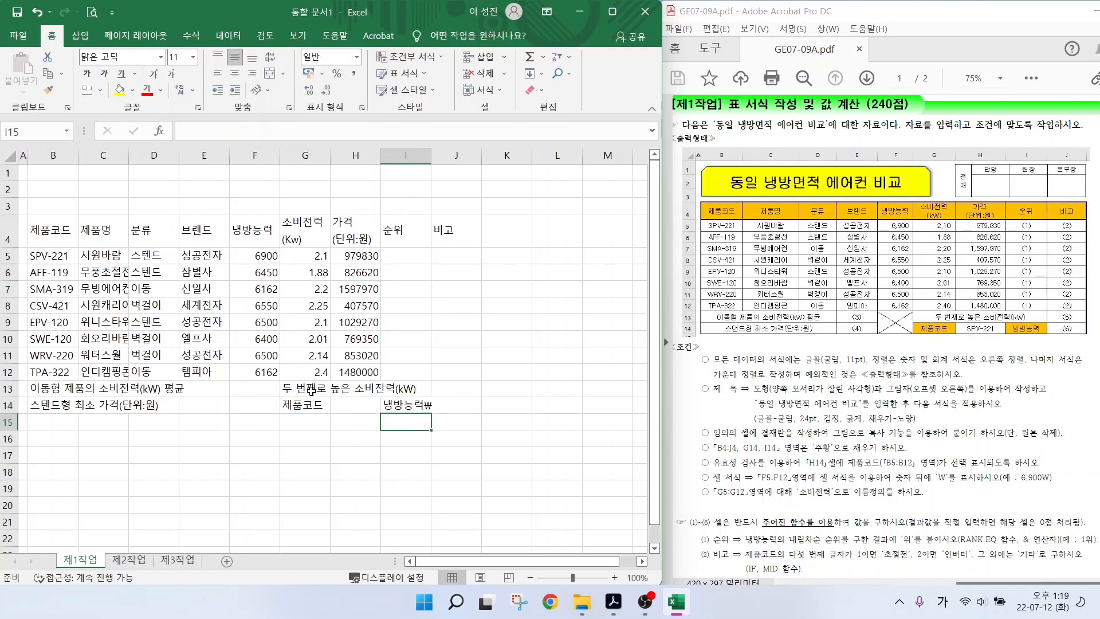
pyautogui.press('Return')
# - Widen columns C, E, H and B to fit the entries, then select B4:J14
pyautogui.moveTo(129, 155); pyautogui.dragTo(164, 163)
pyautogui.moveTo(265, 157); pyautogui.dragTo(273, 157)
pyautogui.moveTo(424, 157); pyautogui.dragTo(457, 160)
pyautogui.moveTo(78, 157); pyautogui.dragTo(99, 156)
pyautogui.moveTo(64, 231); pyautogui.dragTo(552, 405)
# - Give the table all borders, the 굴림 font and centred text
pyautogui.click(100, 90)
pyautogui.click(107, 208)
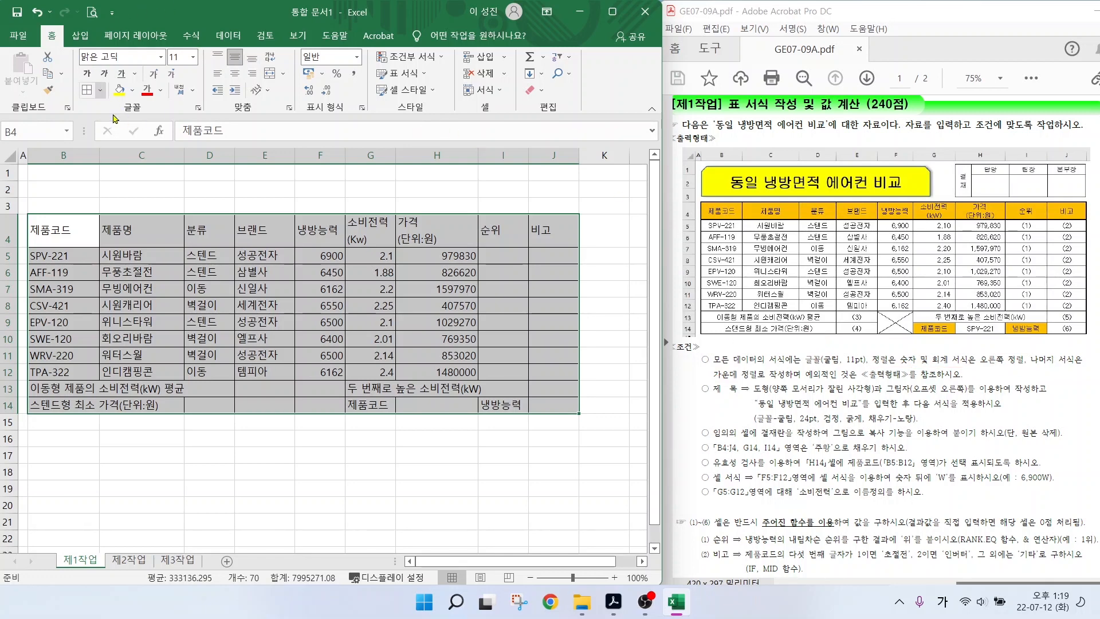
pyautogui.click(126, 52)
pyautogui.write('ㄱ')
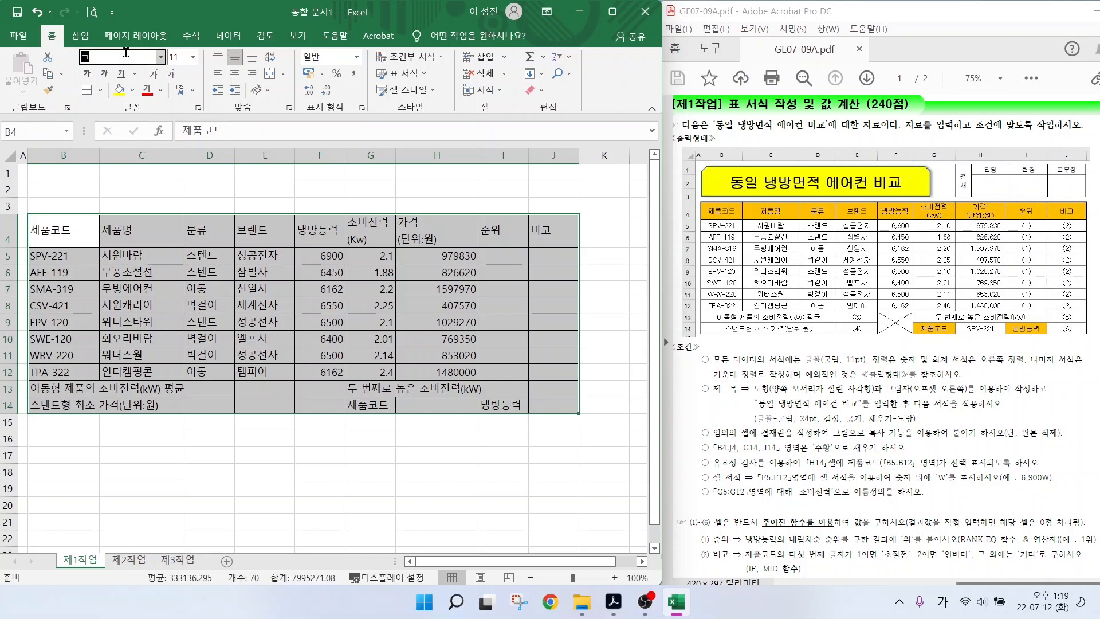
pyautogui.write('굴림')
pyautogui.press('Return')
pyautogui.click(235, 75)
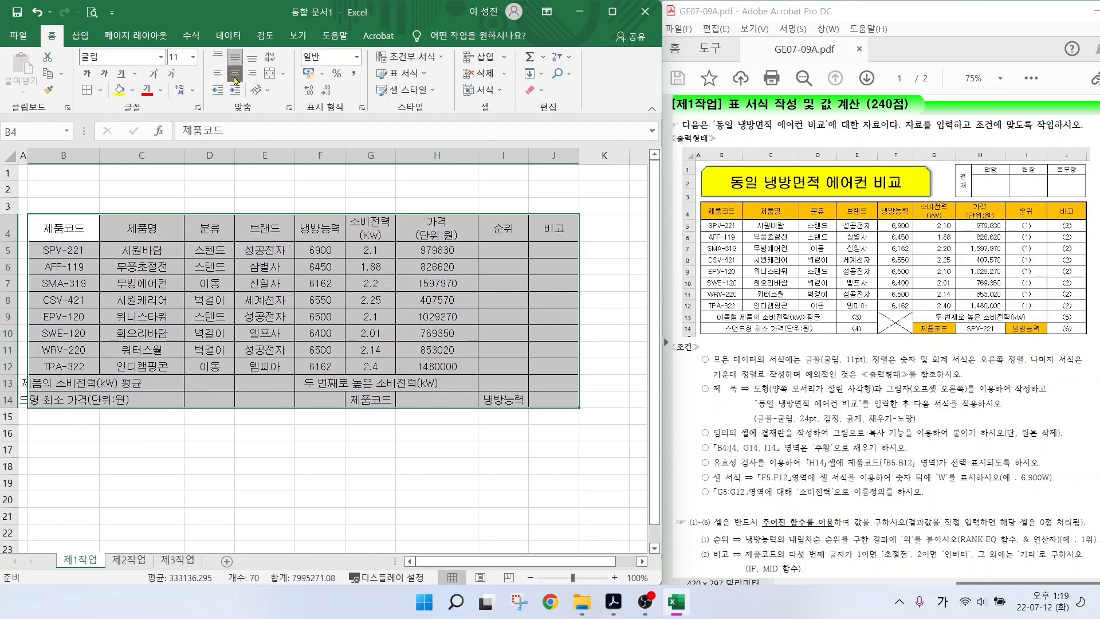
# - Right-align F5:H12, add thousands separators to capacities and prices, show power to two decimals
pyautogui.moveTo(315, 251); pyautogui.dragTo(438, 363)
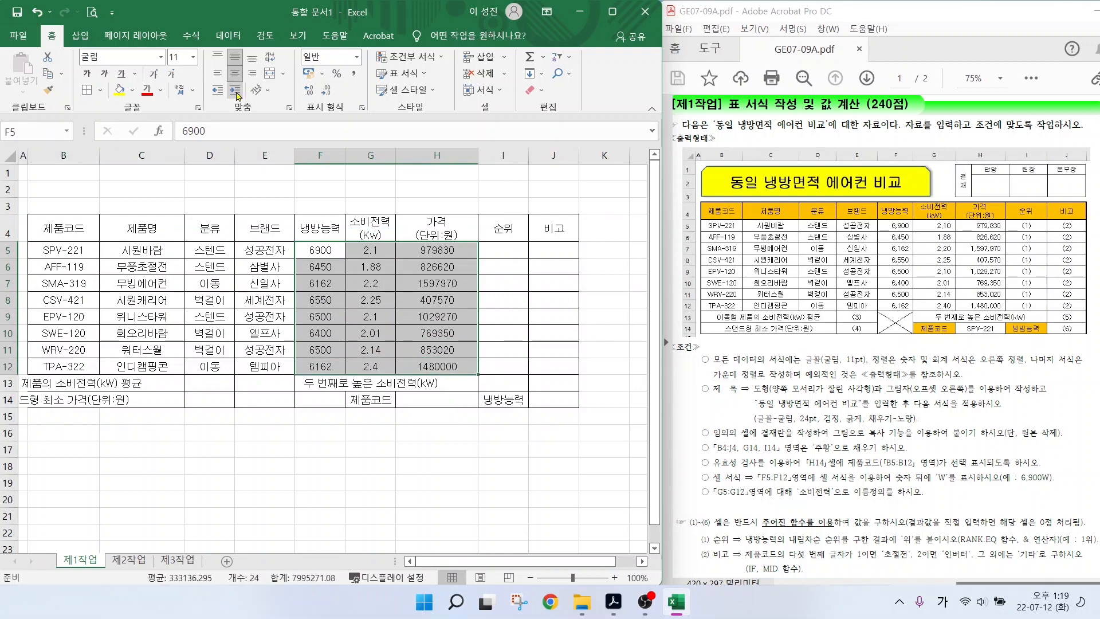
pyautogui.click(253, 74)
pyautogui.moveTo(307, 250); pyautogui.dragTo(308, 363)
pyautogui.click(354, 74)
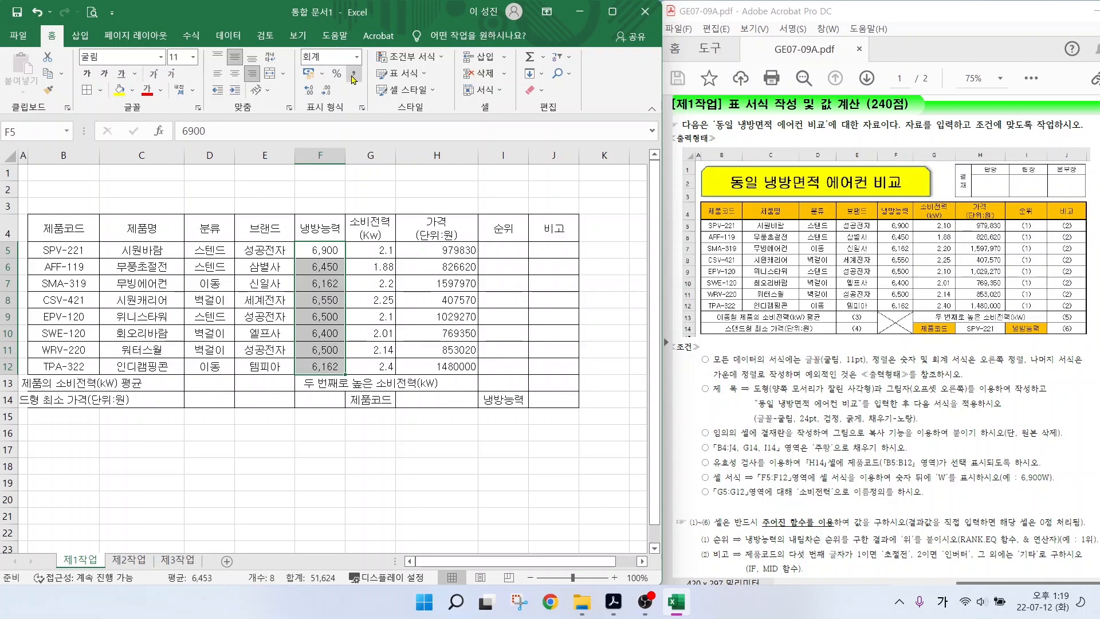
pyautogui.moveTo(362, 251); pyautogui.dragTo(373, 370)
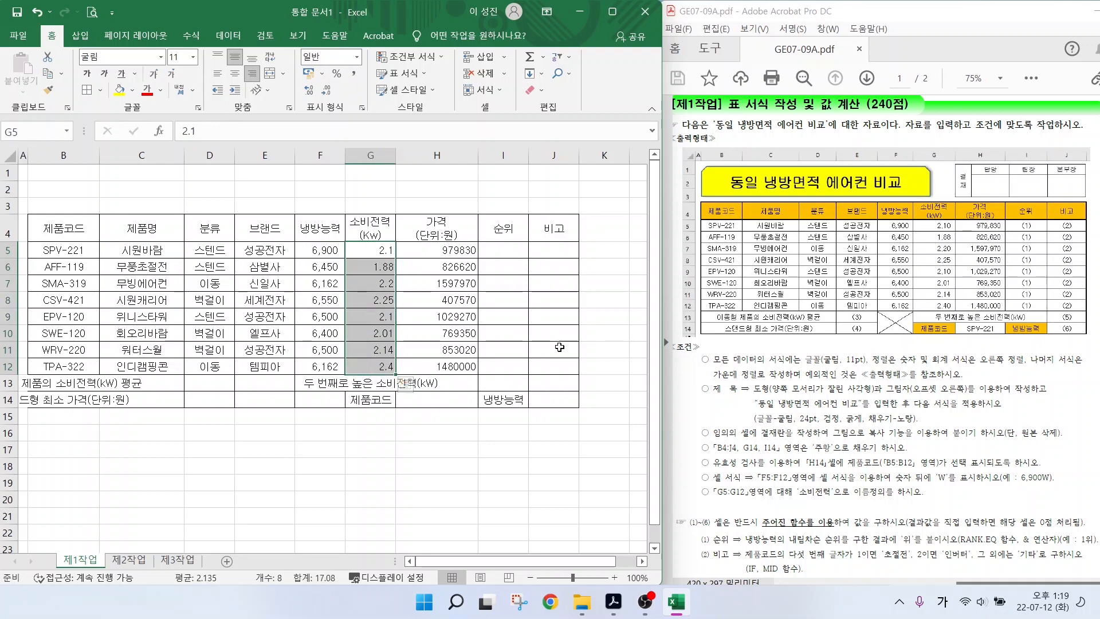
pyautogui.click(310, 92)
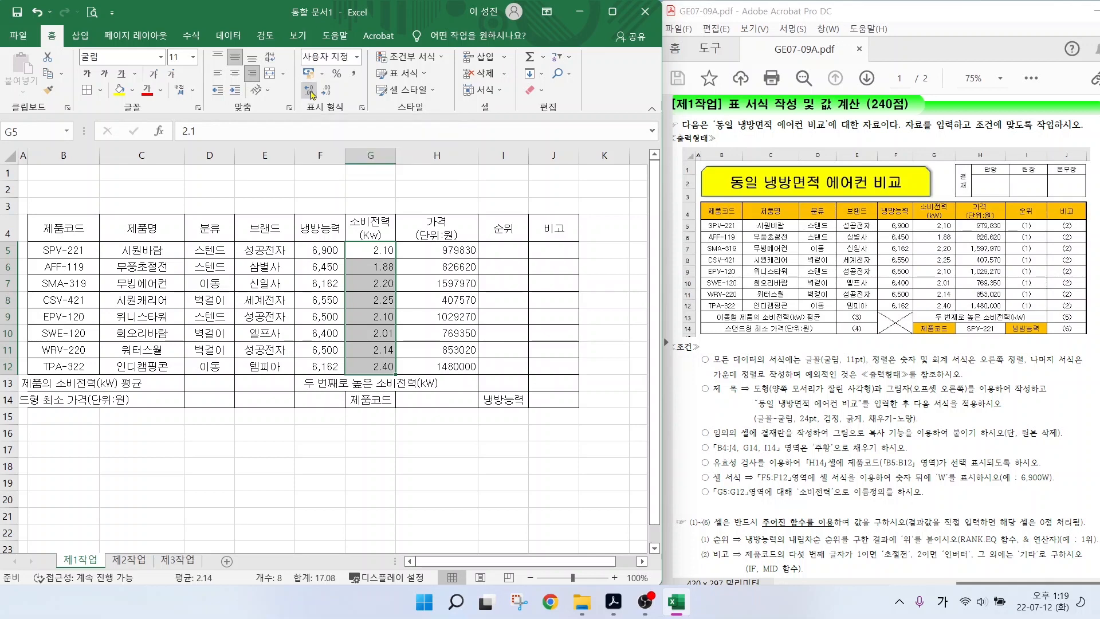
pyautogui.moveTo(421, 250); pyautogui.dragTo(435, 367)
pyautogui.click(353, 73)
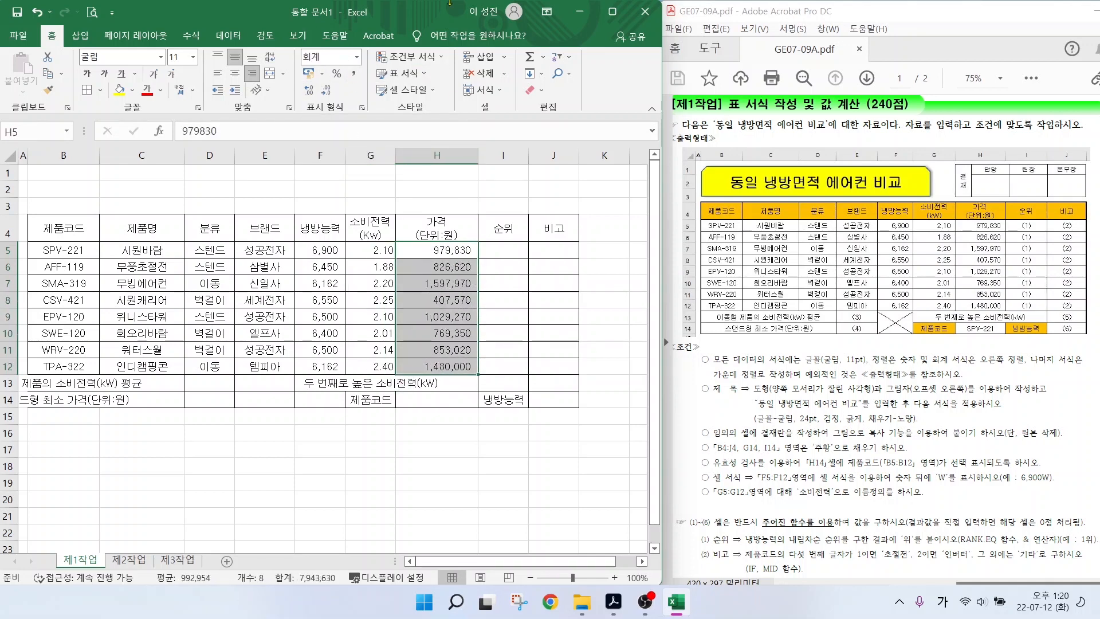
pyautogui.moveTo(75, 383); pyautogui.dragTo(209, 383)
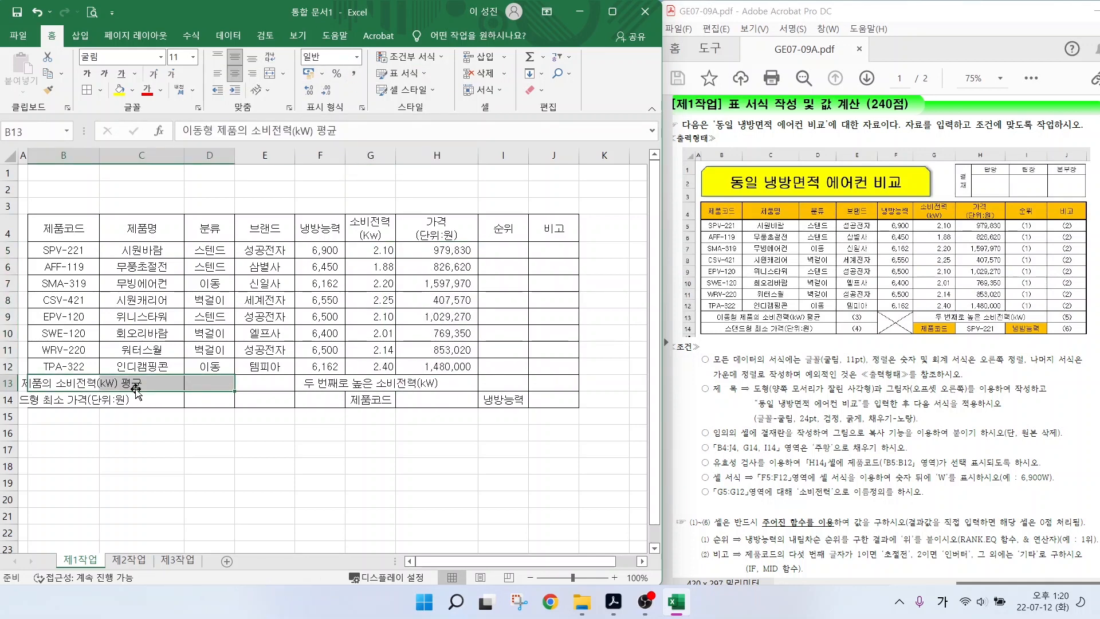
# - Merge and centre the average label, B14:D14, G13:I13, and F13:F14
pyautogui.click(270, 80)
pyautogui.moveTo(61, 401); pyautogui.dragTo(210, 399)
pyautogui.press('F4')
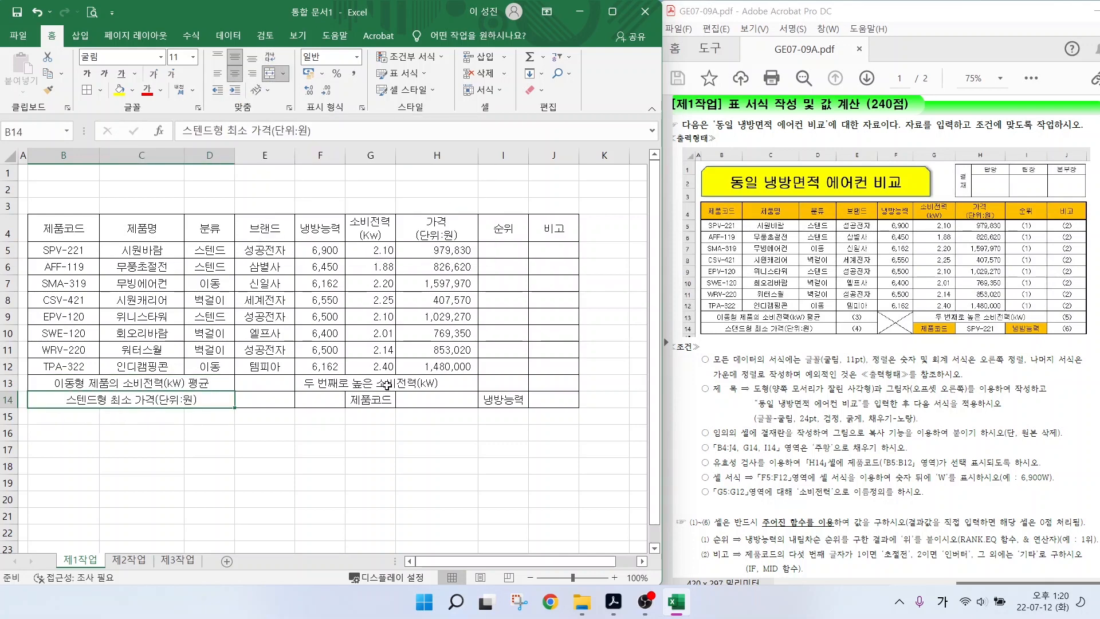
pyautogui.moveTo(371, 383); pyautogui.dragTo(503, 383)
pyautogui.press('F4')
pyautogui.click(316, 385)
pyautogui.moveTo(315, 385); pyautogui.dragTo(319, 400)
pyautogui.click(270, 74)
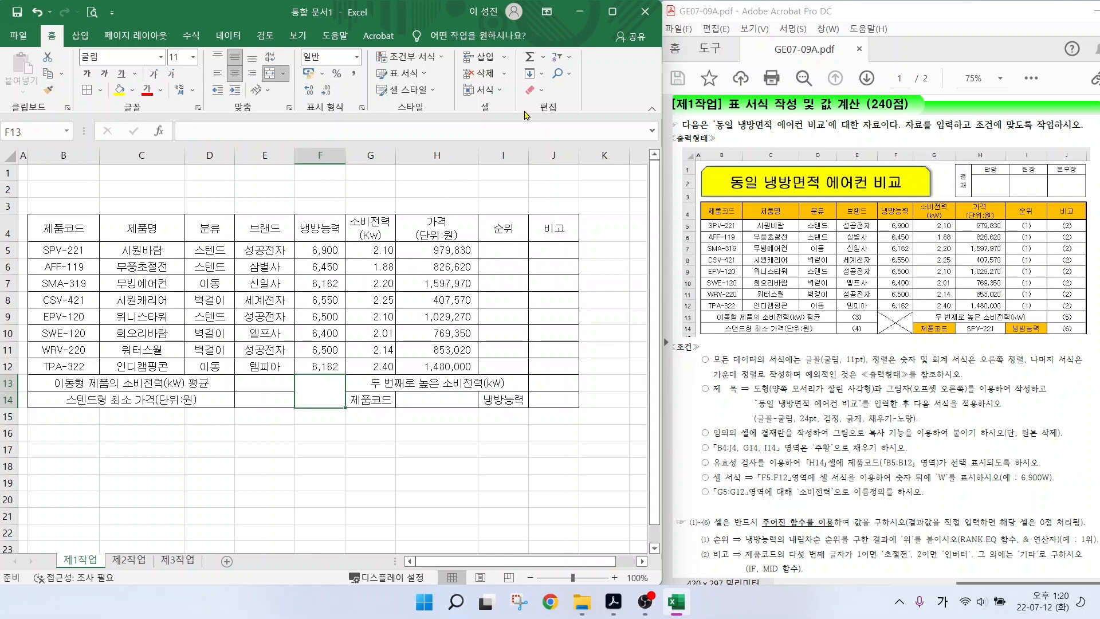
# - Widen columns I and J so the table fits
pyautogui.moveTo(528, 156); pyautogui.dragTo(617, 155)
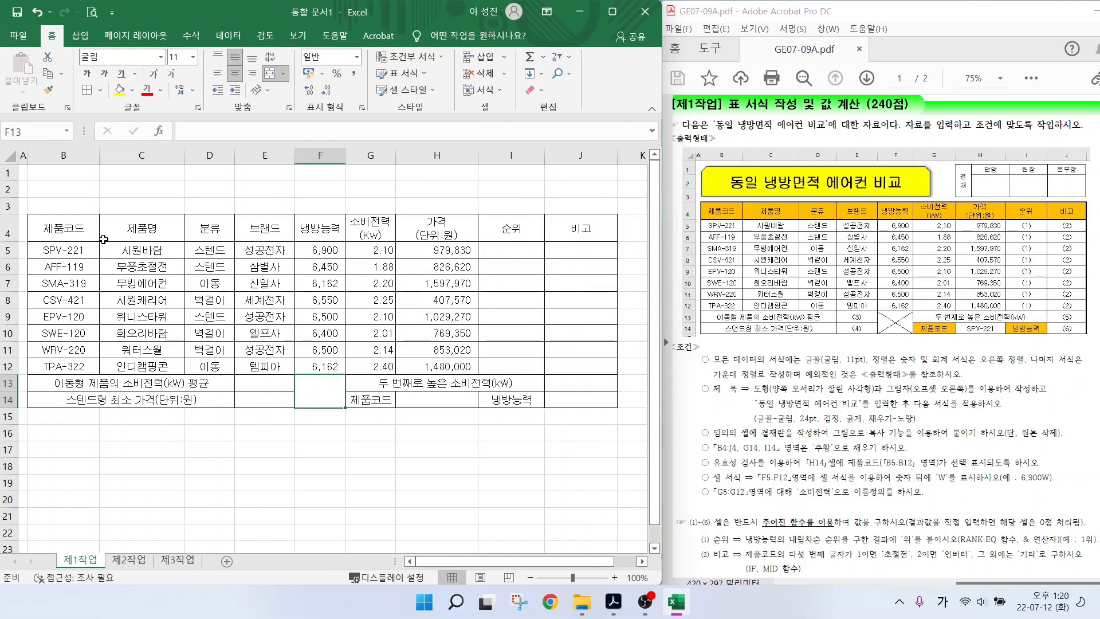
pyautogui.click(83, 236)
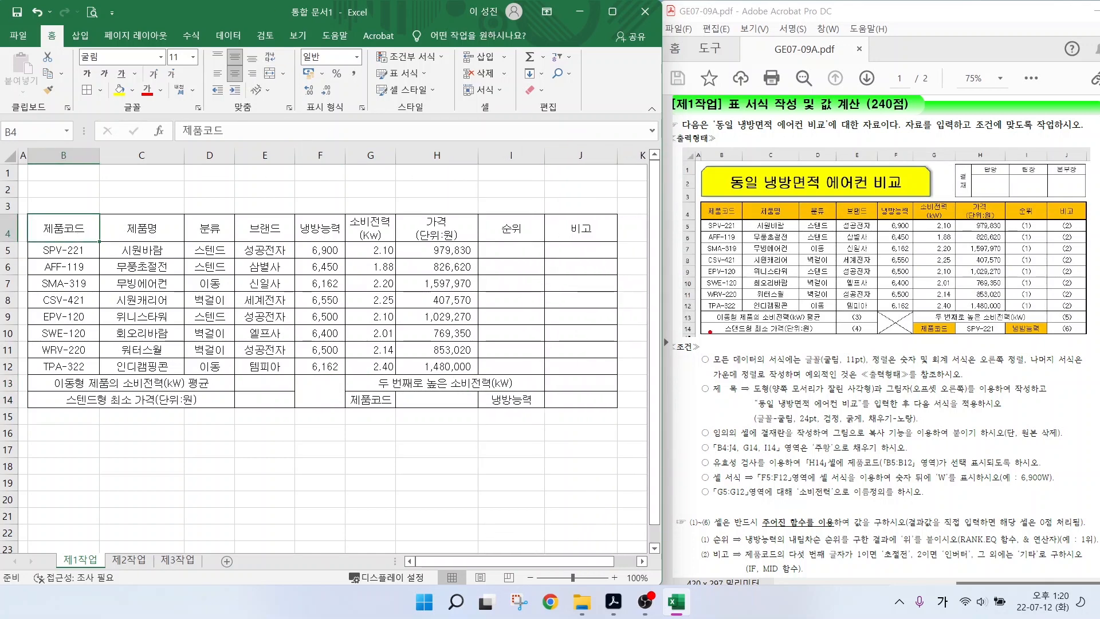
pyautogui.moveTo(758, 381); pyautogui.dragTo(727, 336)
pyautogui.moveTo(693, 203)
pyautogui.mouseDown()
pyautogui.moveTo(667, 163)
pyautogui.moveTo(698, 167)
pyautogui.mouseUp()
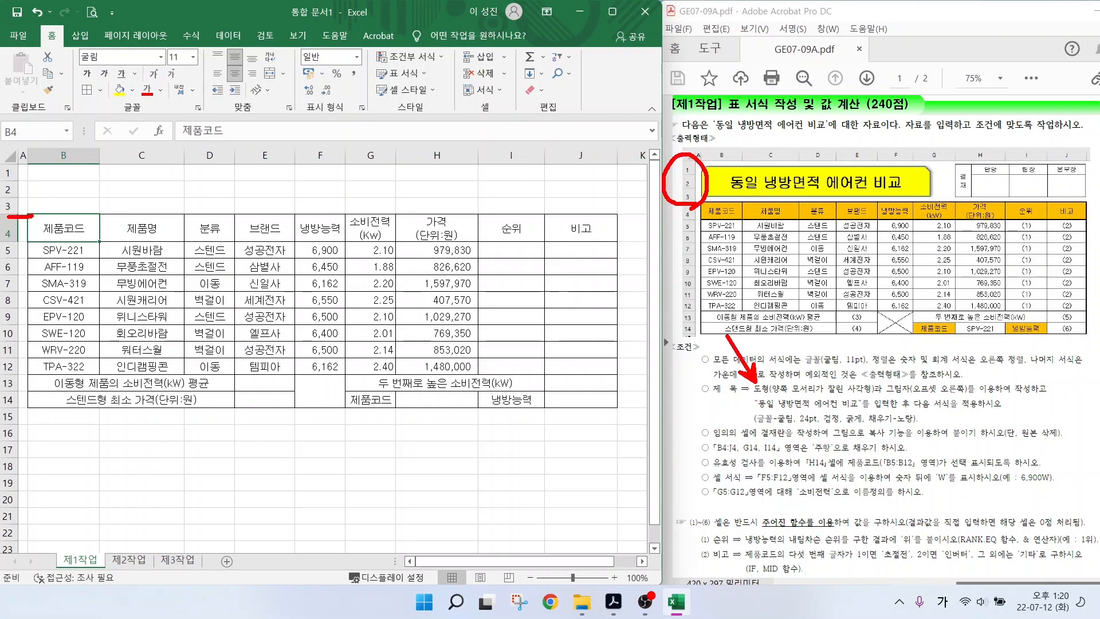
# - Make rows 1 to 3 taller, about 23.40 each
pyautogui.moveTo(7, 217)
pyautogui.mouseDown()
pyautogui.moveTo(6, 161)
pyautogui.moveTo(21, 211)
pyautogui.mouseUp()
pyautogui.press('Escape')
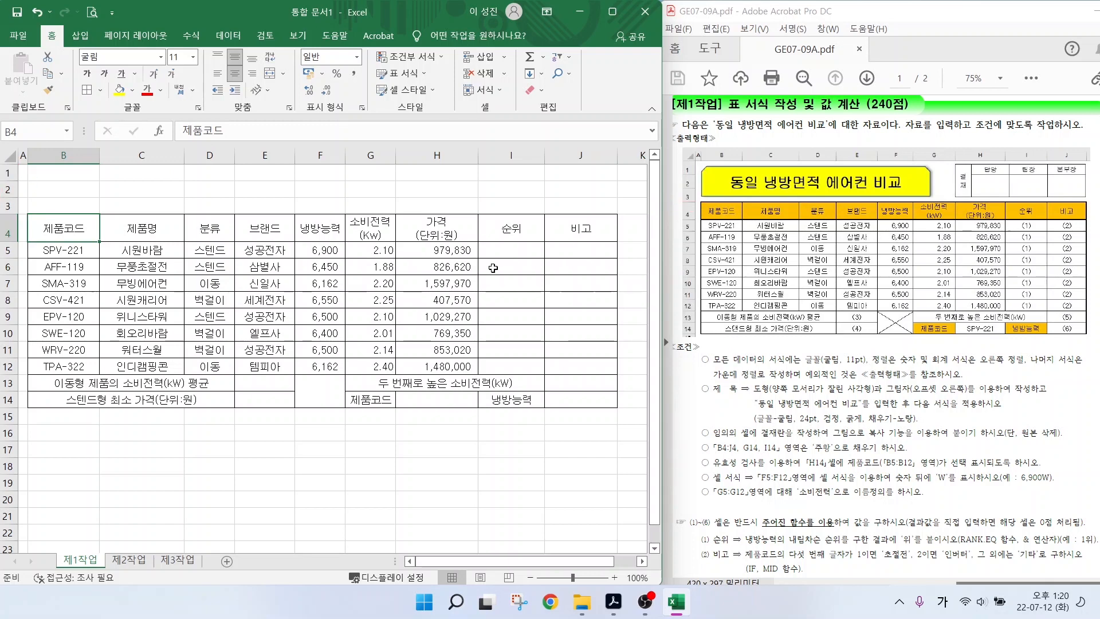
pyautogui.moveTo(7, 173); pyautogui.dragTo(10, 209)
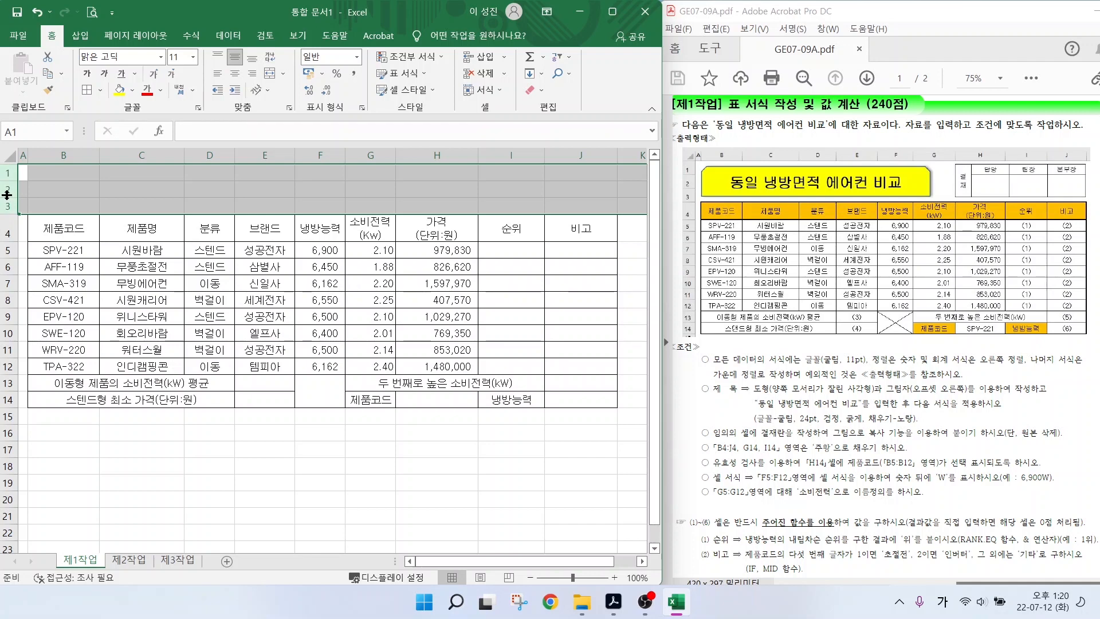
pyautogui.moveTo(7, 195); pyautogui.dragTo(7, 209)
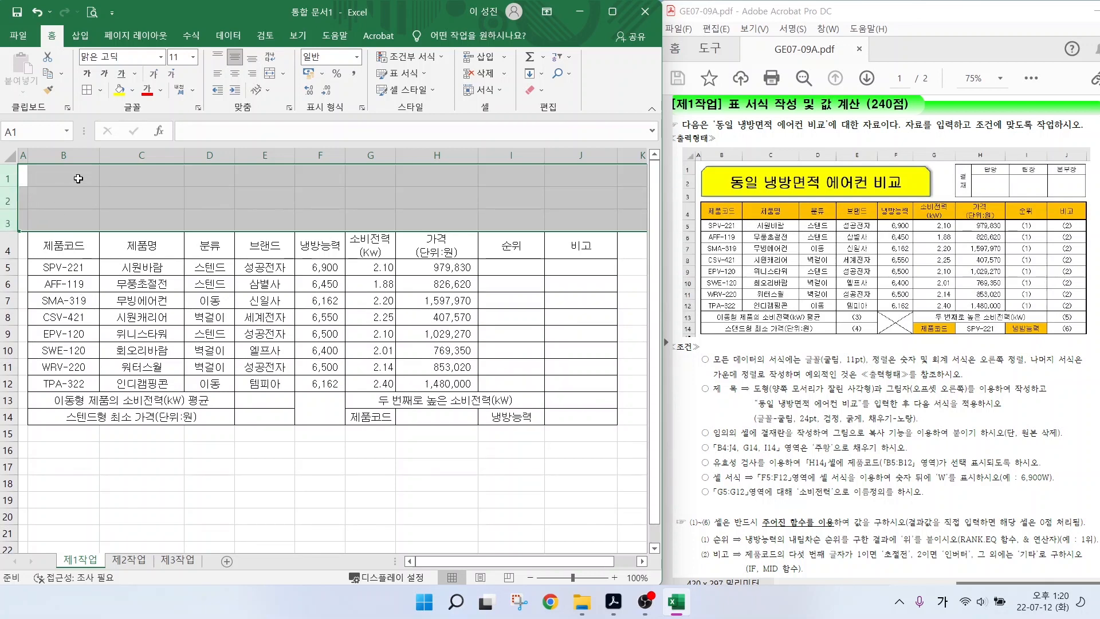
# - Draw a snipped-corner rectangle across B1:G3 above the table
pyautogui.click(69, 195)
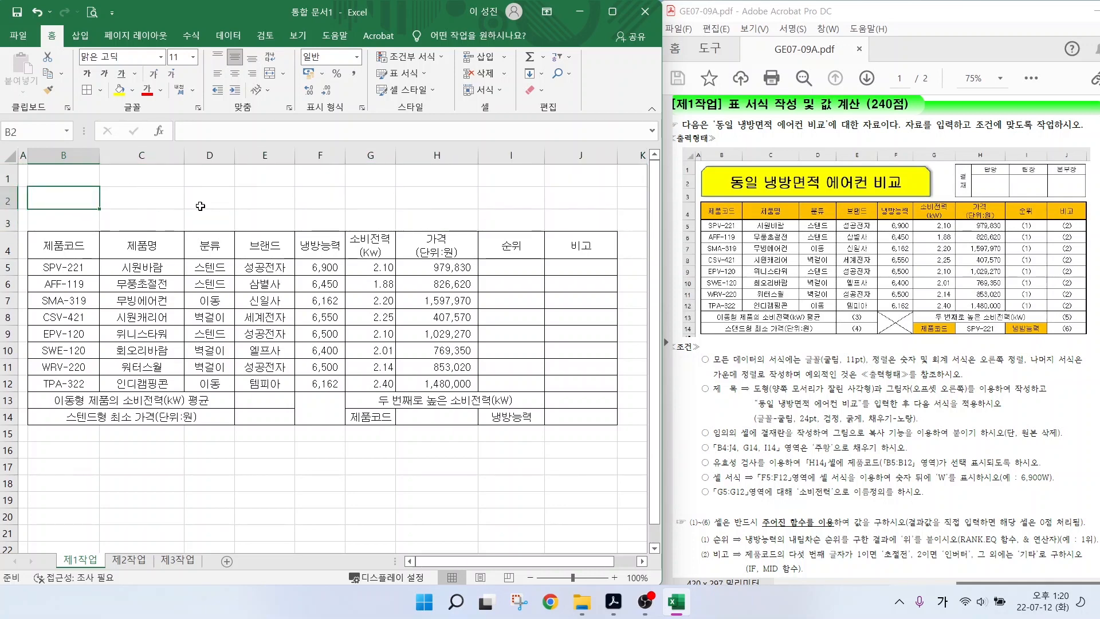
pyautogui.click(79, 36)
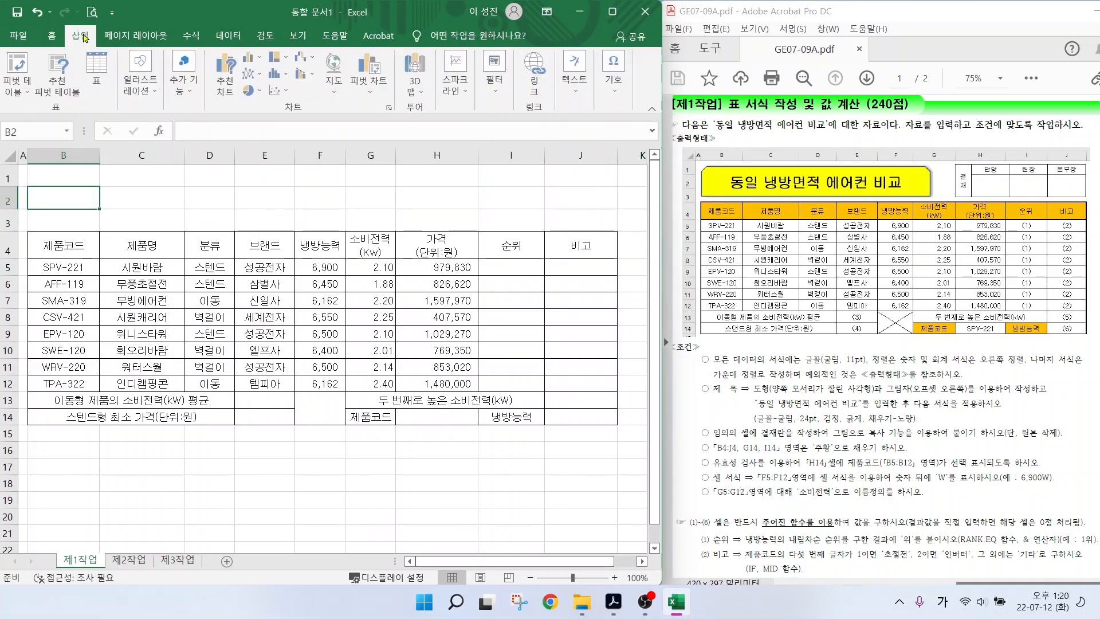
pyautogui.click(192, 86)
pyautogui.click(148, 86)
pyautogui.click(170, 140)
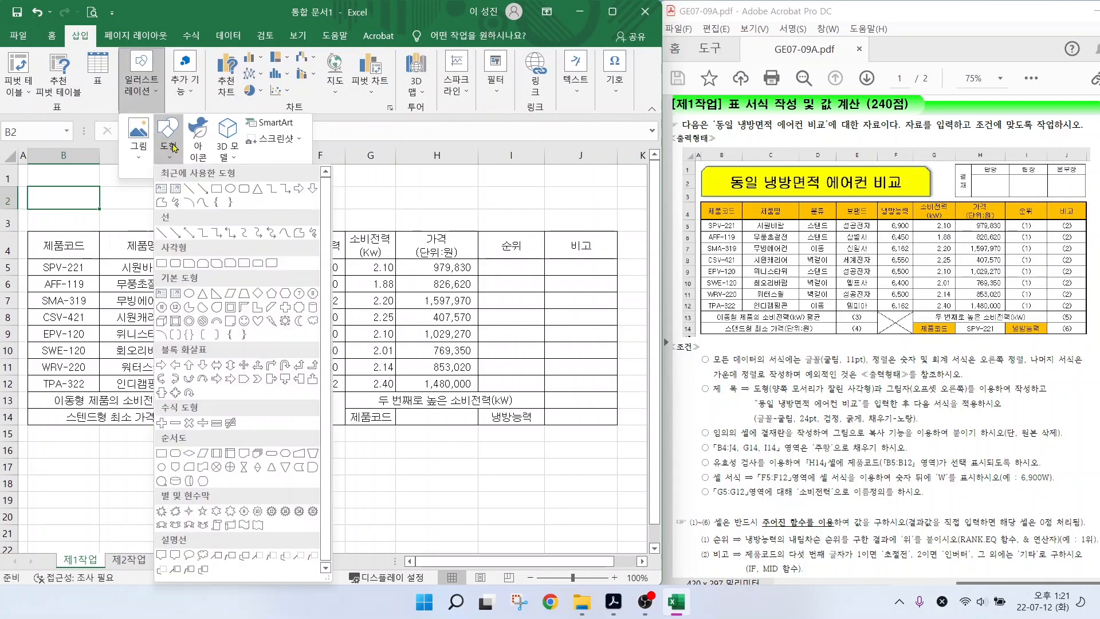
pyautogui.click(203, 263)
pyautogui.moveTo(28, 168); pyautogui.dragTo(368, 225)
# - Type the title 동일 냉방면적 에어컨 비교 into the shape and reselect it
pyautogui.write('동일 냉방면적 에어컨 비교')
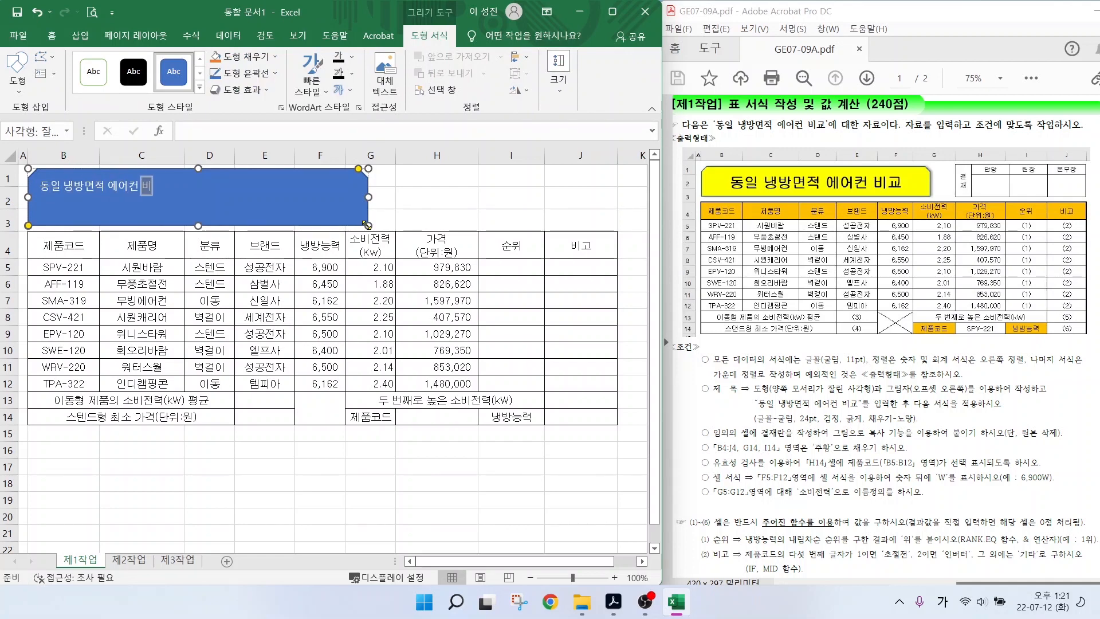
pyautogui.click(437, 197)
pyautogui.hotkey('ctrl', '2')
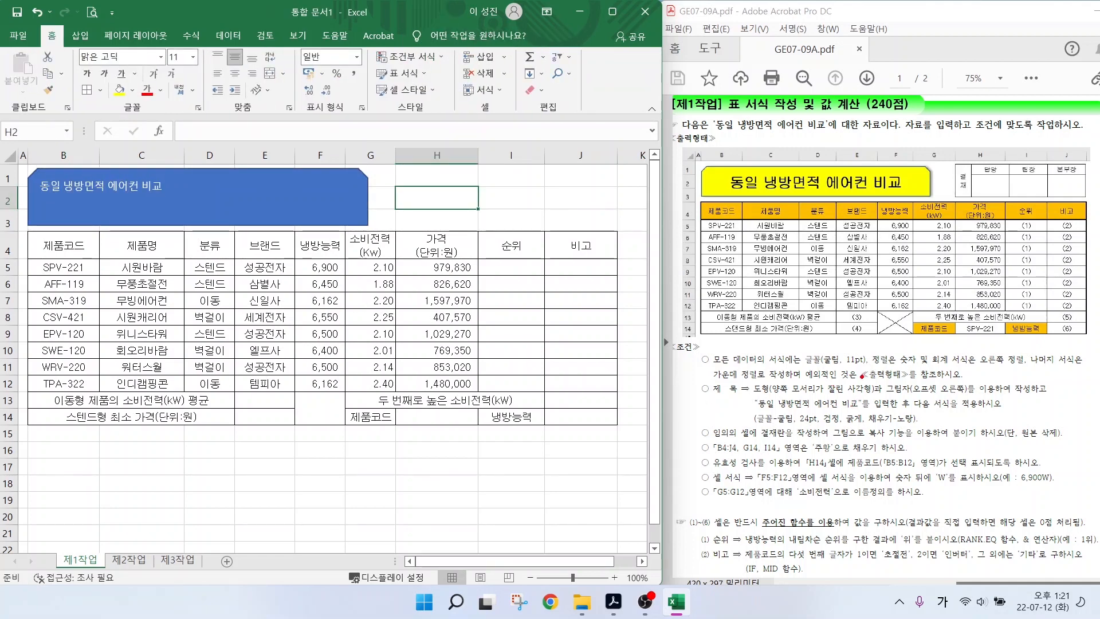
pyautogui.moveTo(891, 383); pyautogui.dragTo(874, 352)
pyautogui.moveTo(793, 410); pyautogui.dragTo(953, 404)
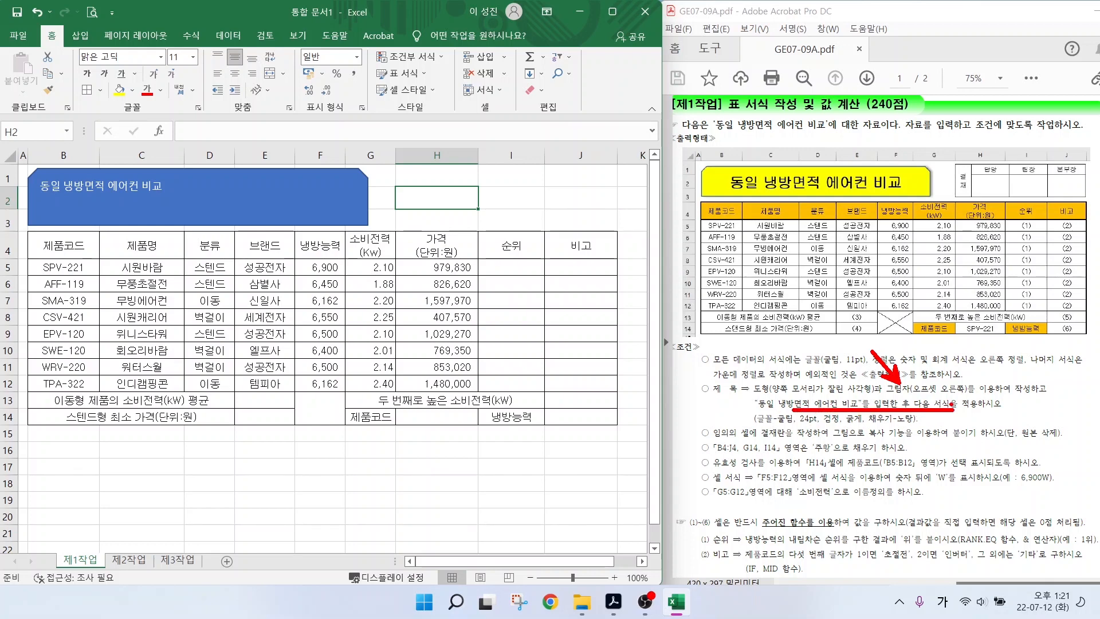
pyautogui.moveTo(874, 424); pyautogui.dragTo(914, 459)
pyautogui.press('Escape')
pyautogui.click(81, 168)
pyautogui.click(427, 38)
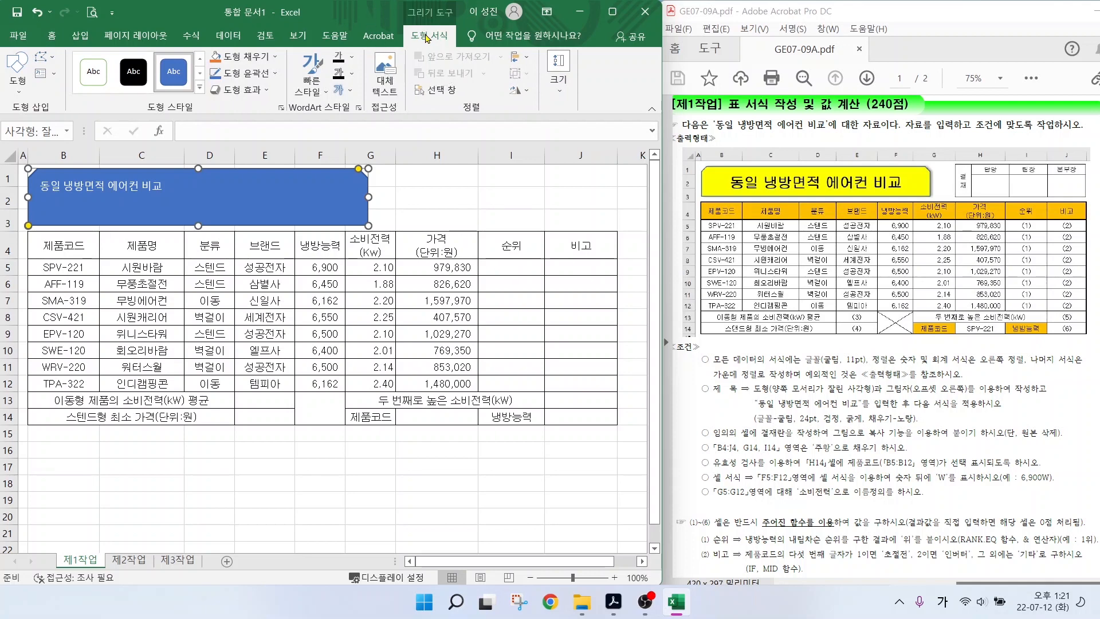
# - Give the title shape a yellow fill and an outer shadow
pyautogui.click(241, 57)
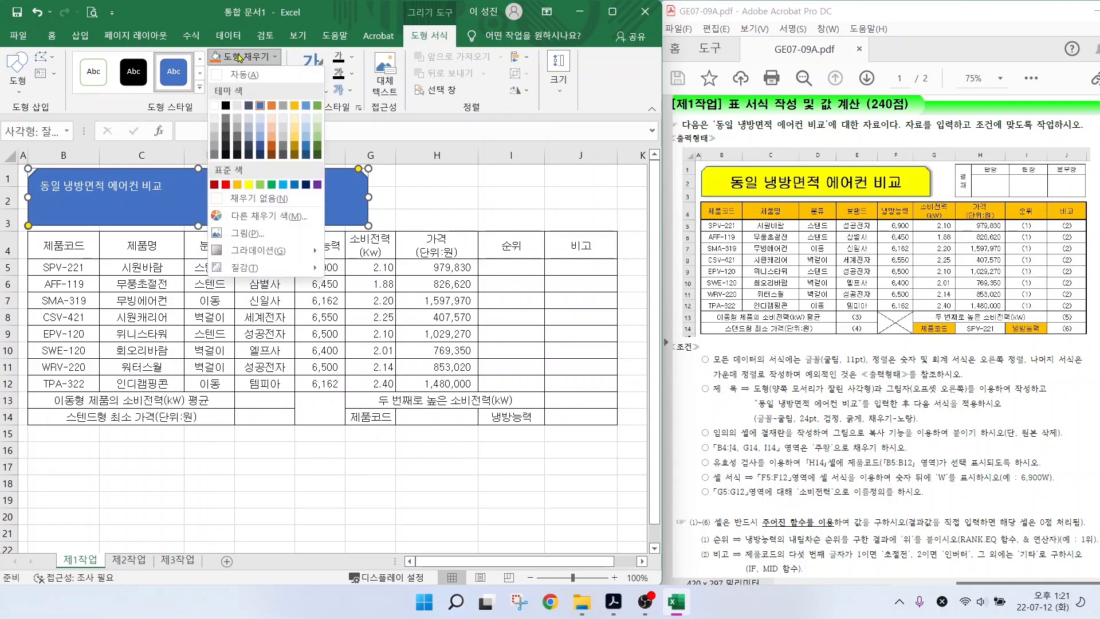
pyautogui.click(248, 186)
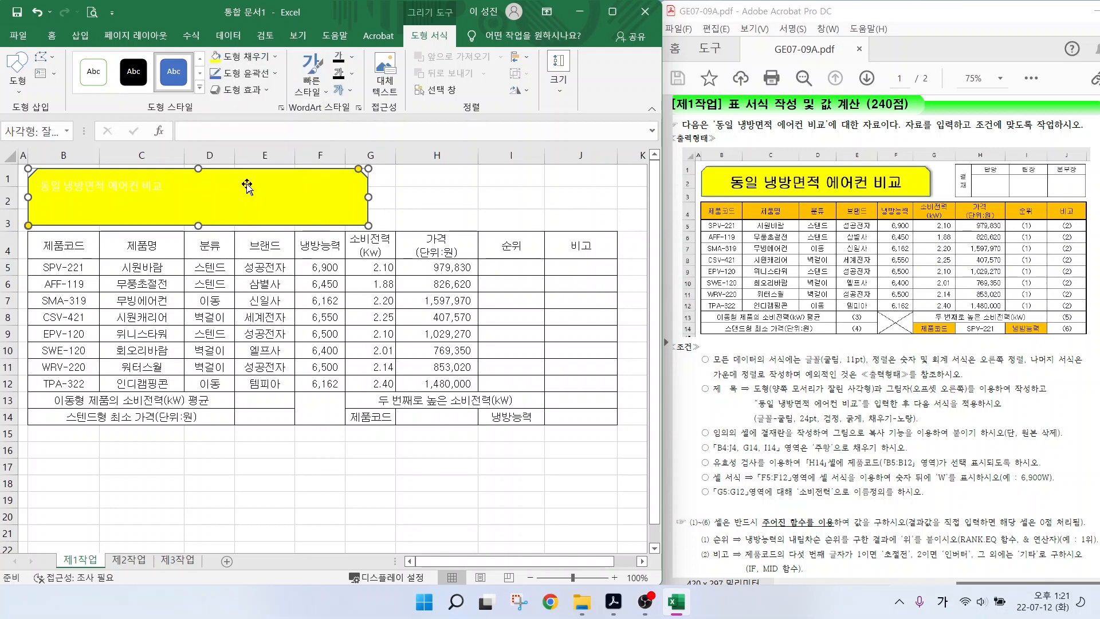
pyautogui.click(241, 89)
pyautogui.moveTo(261, 150)
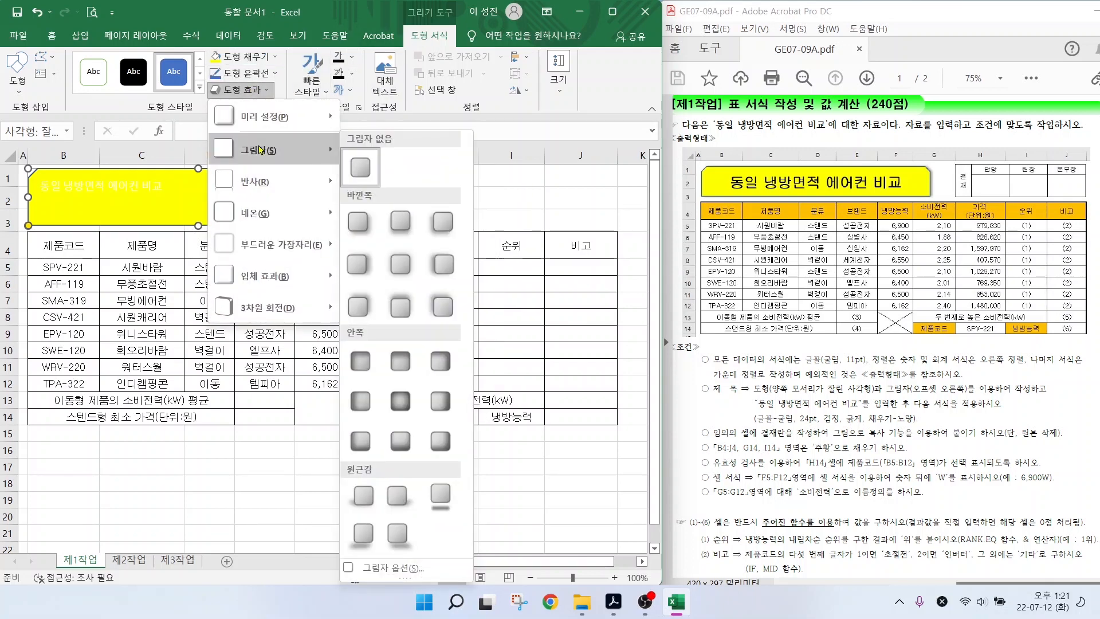
pyautogui.click(355, 273)
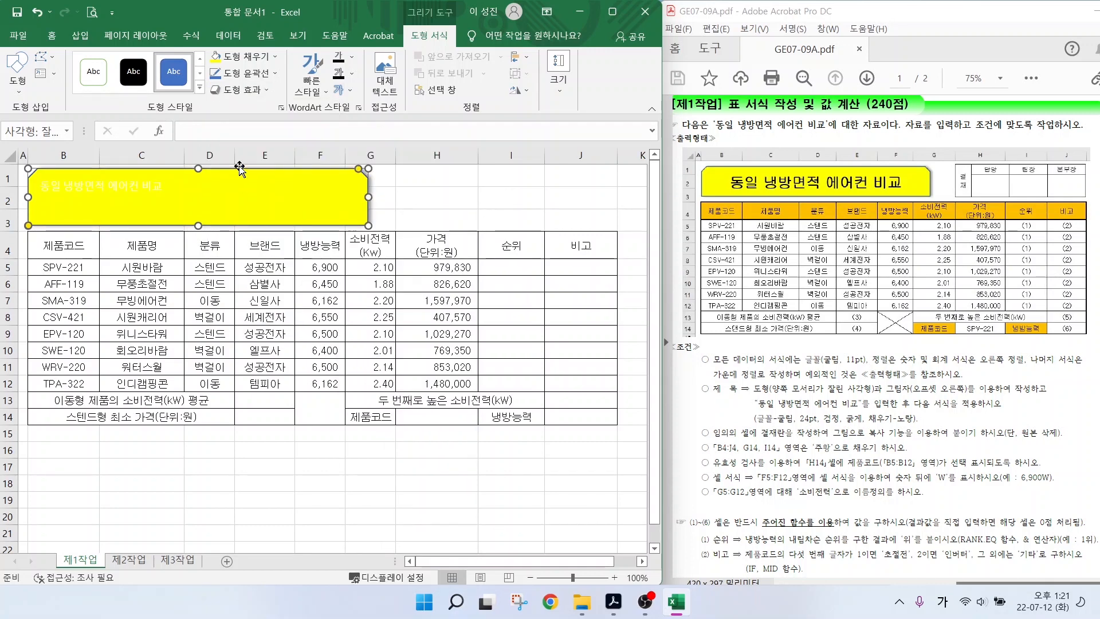
# - Set the title text font to 굴림 at 24 points
pyautogui.click(52, 36)
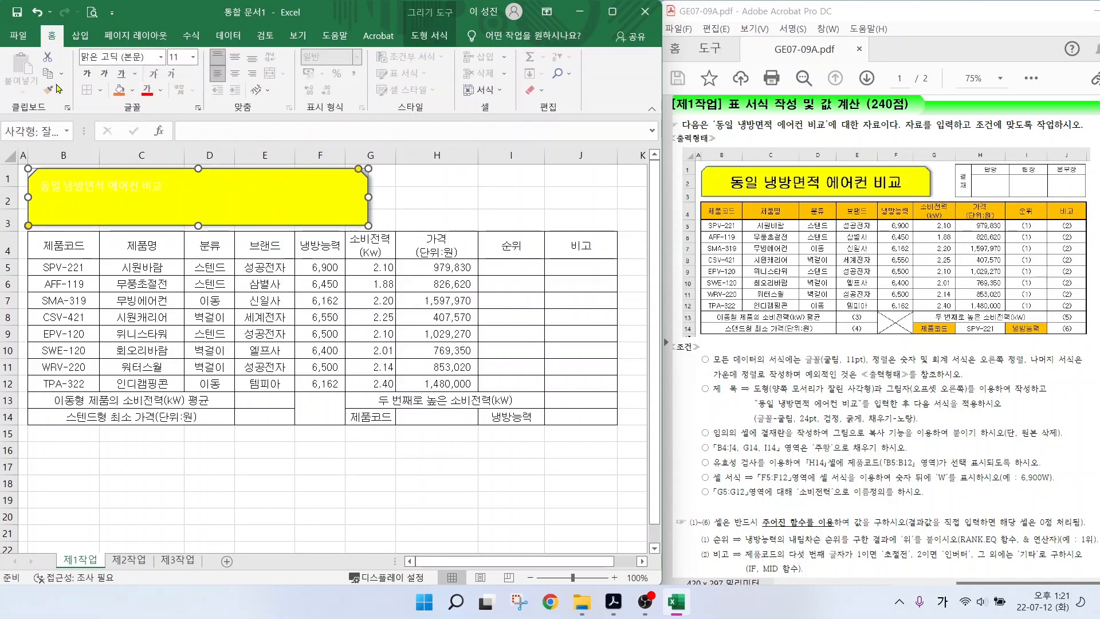
pyautogui.click(136, 57)
pyautogui.write('ㄱ')
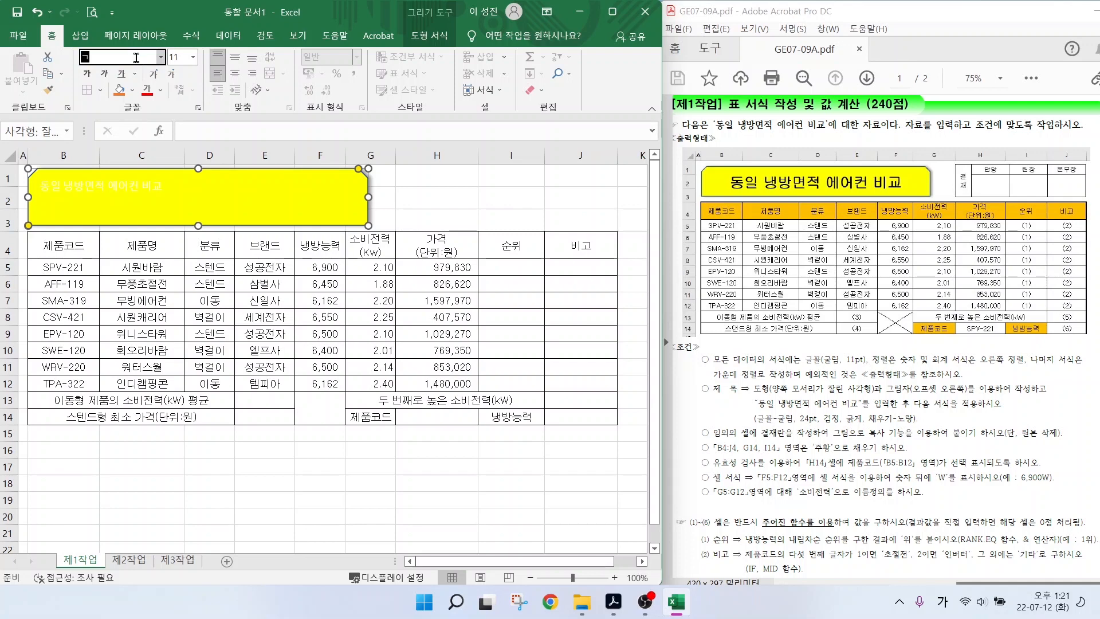
pyautogui.write('굴림')
pyautogui.click(181, 57)
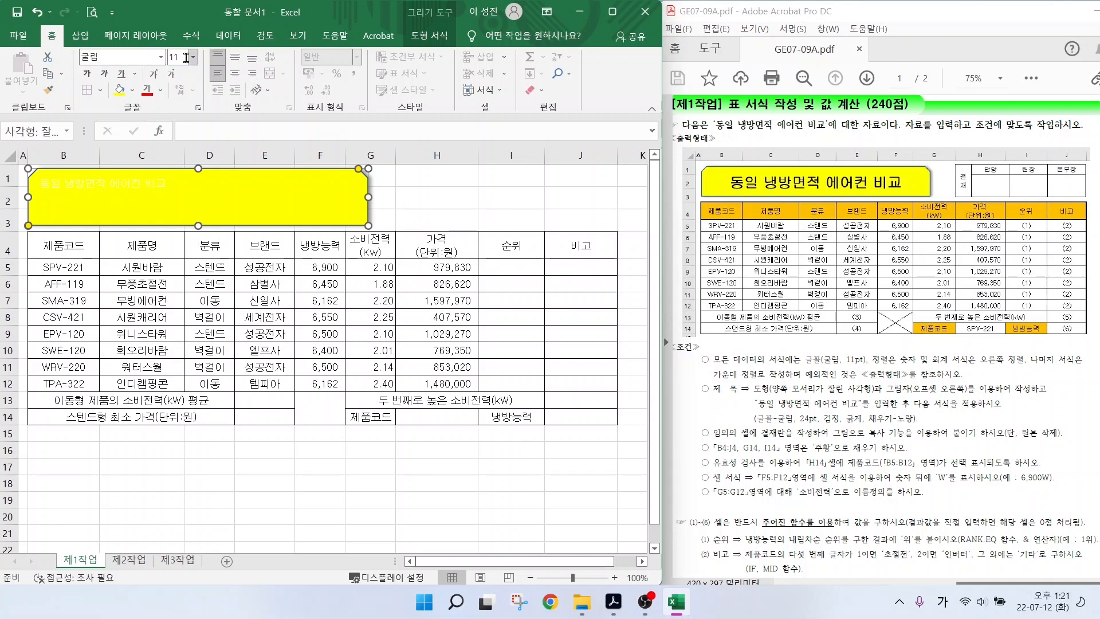
pyautogui.write('24')
pyautogui.press('Return')
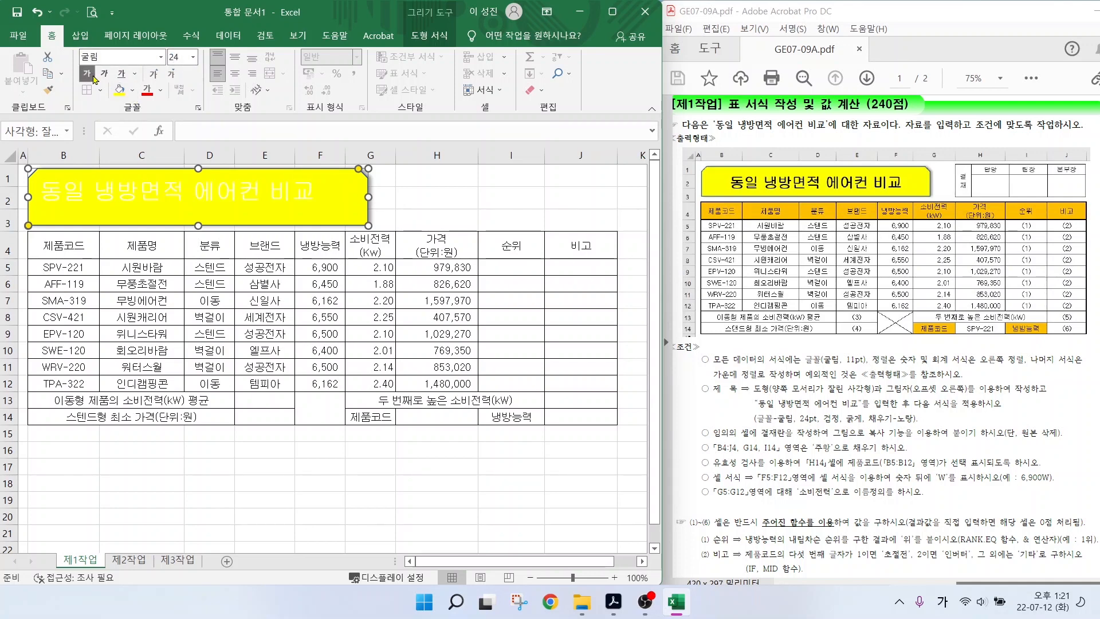
# - Make the title bold and black, centred vertically and horizontally in the shape
pyautogui.click(87, 74)
pyautogui.click(161, 92)
pyautogui.click(157, 139)
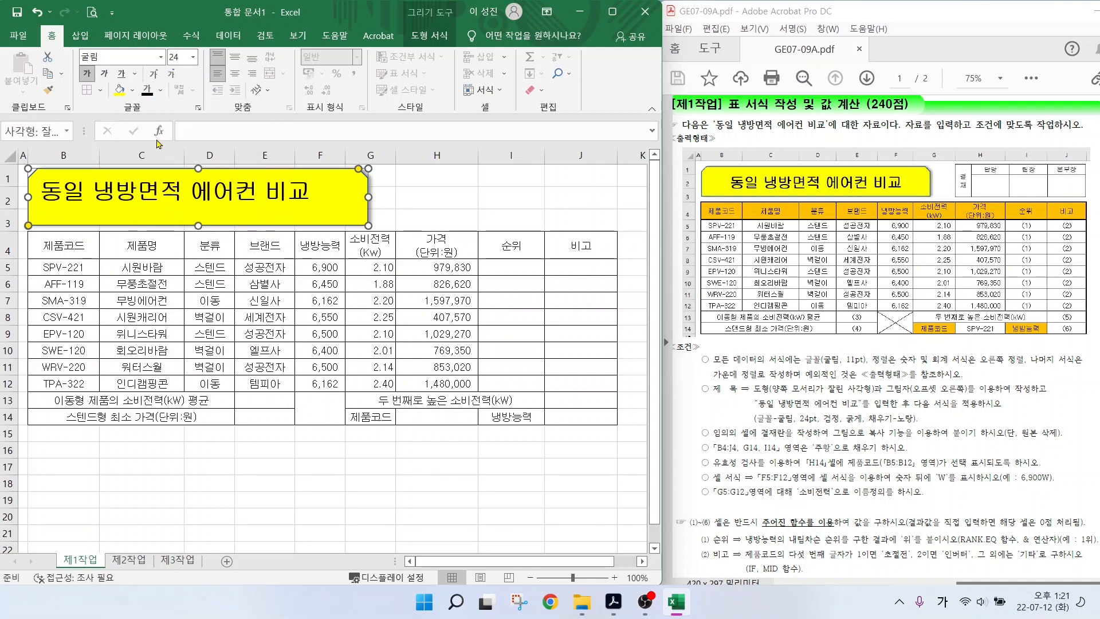
pyautogui.click(235, 57)
pyautogui.click(235, 73)
pyautogui.click(408, 191)
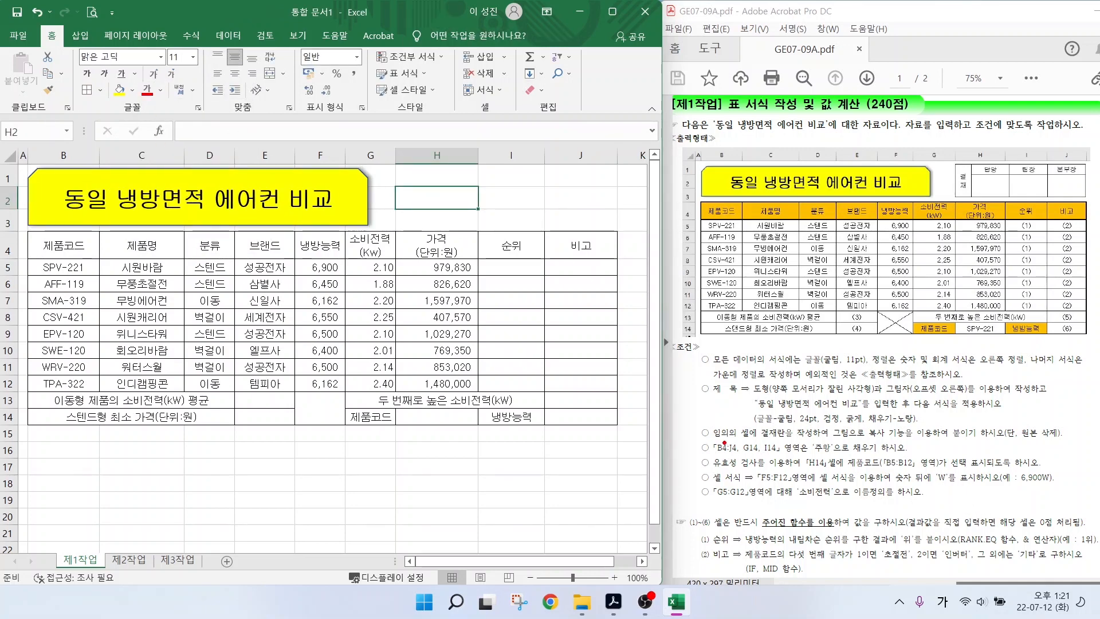
pyautogui.moveTo(727, 442); pyautogui.dragTo(1035, 444)
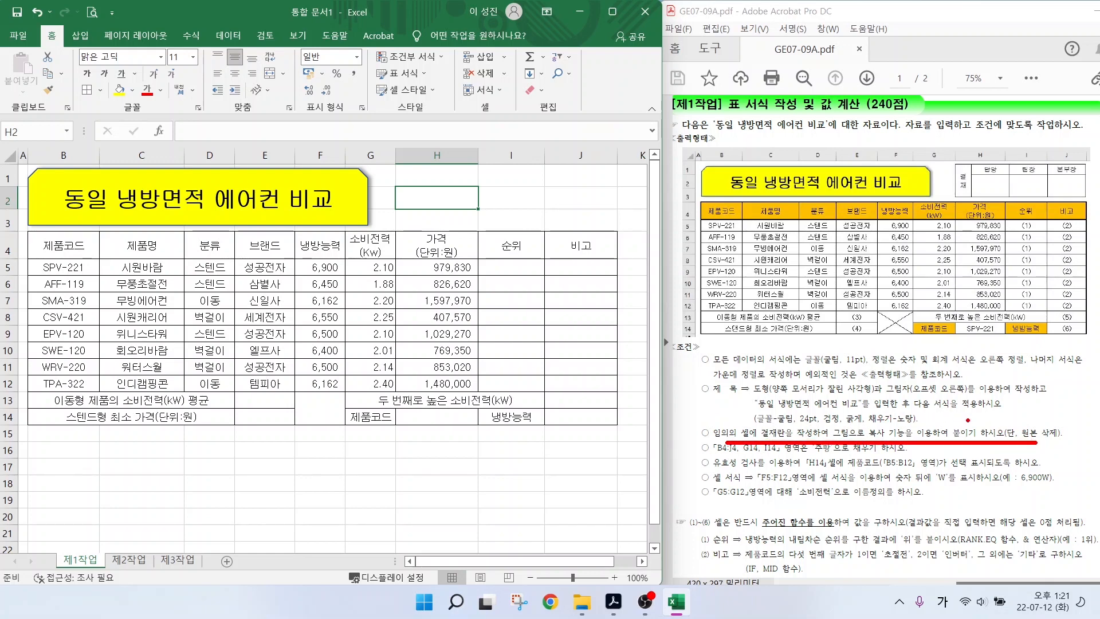
pyautogui.moveTo(1057, 442)
pyautogui.mouseDown()
pyautogui.moveTo(1006, 446)
pyautogui.moveTo(1065, 426)
pyautogui.moveTo(1053, 449)
pyautogui.mouseUp()
pyautogui.press('Escape')
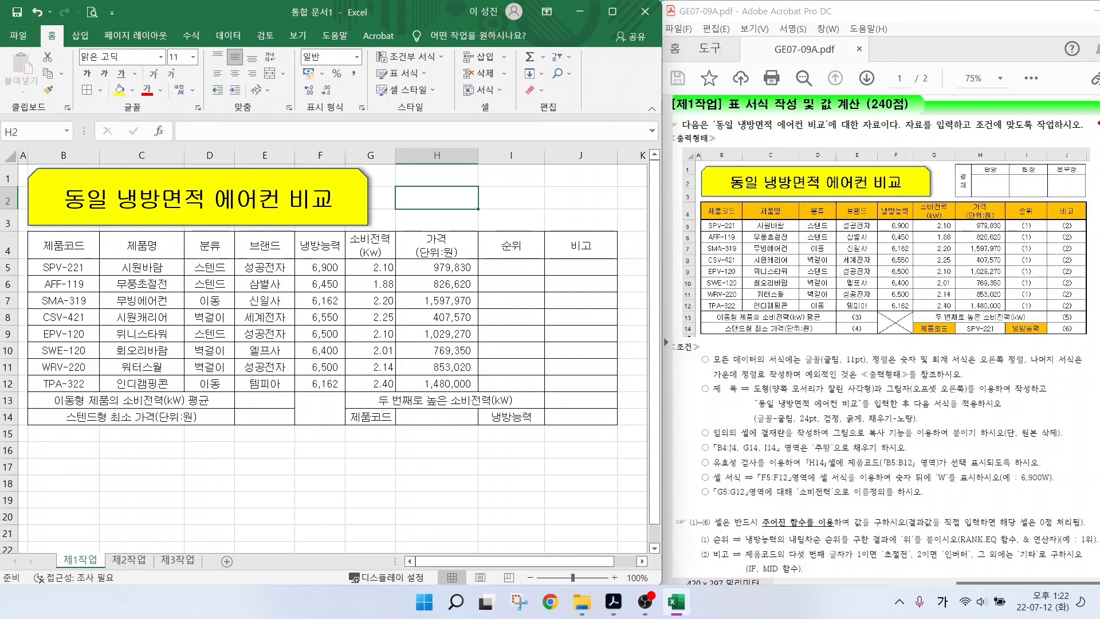
pyautogui.moveTo(952, 164); pyautogui.dragTo(961, 121)
# - Add a new blank worksheet for the approval box
pyautogui.moveTo(966, 162); pyautogui.dragTo(993, 110)
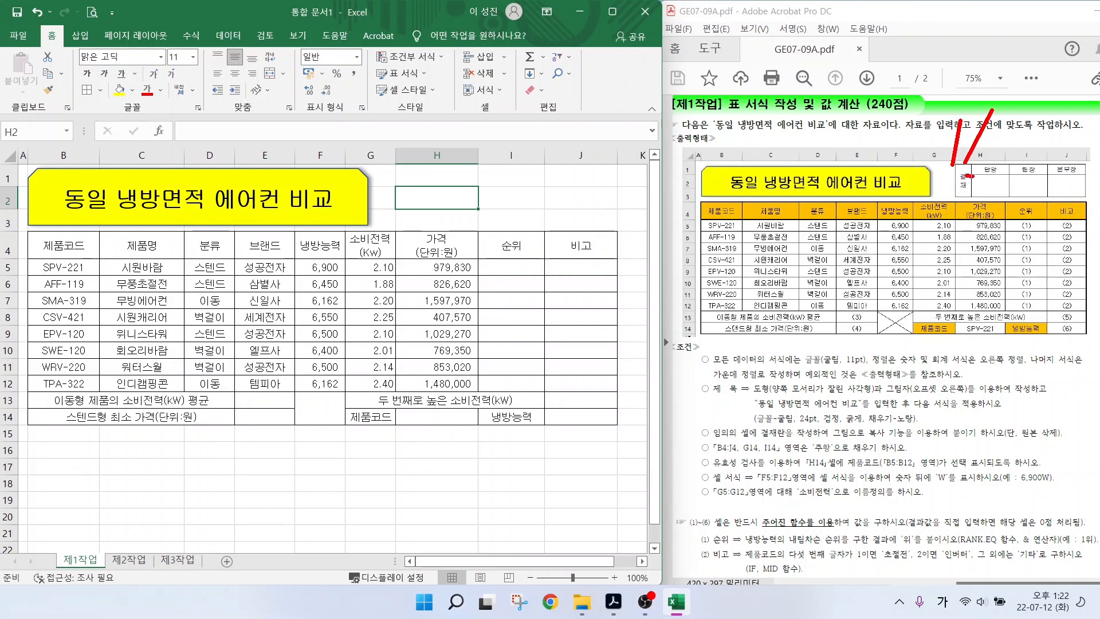
pyautogui.moveTo(969, 176)
pyautogui.mouseDown()
pyautogui.moveTo(917, 171)
pyautogui.moveTo(913, 196)
pyautogui.mouseUp()
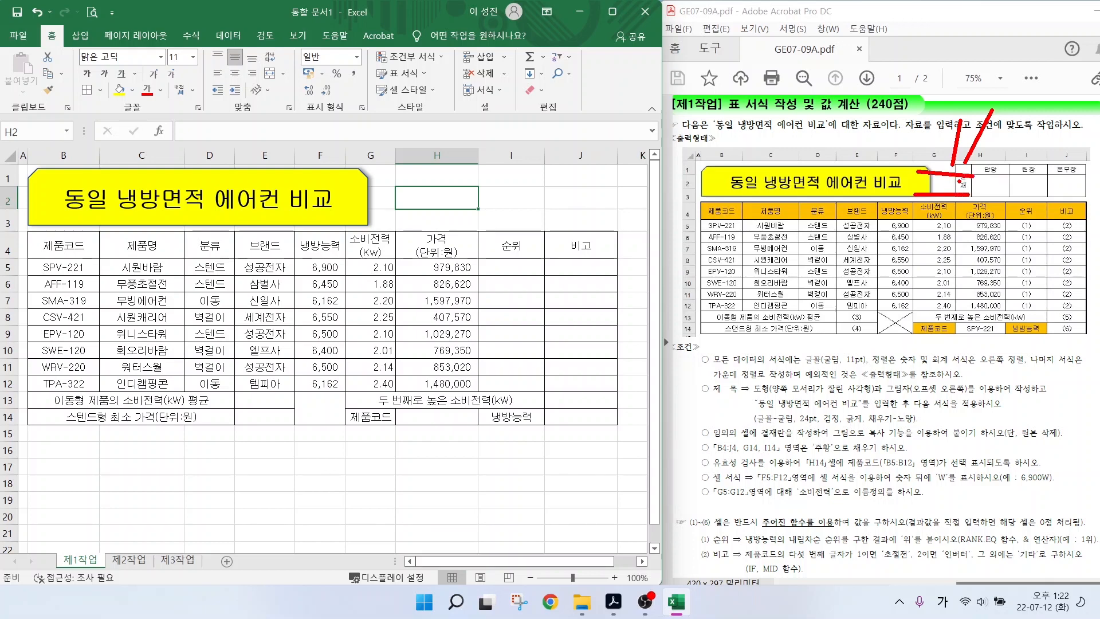
pyautogui.press('Escape')
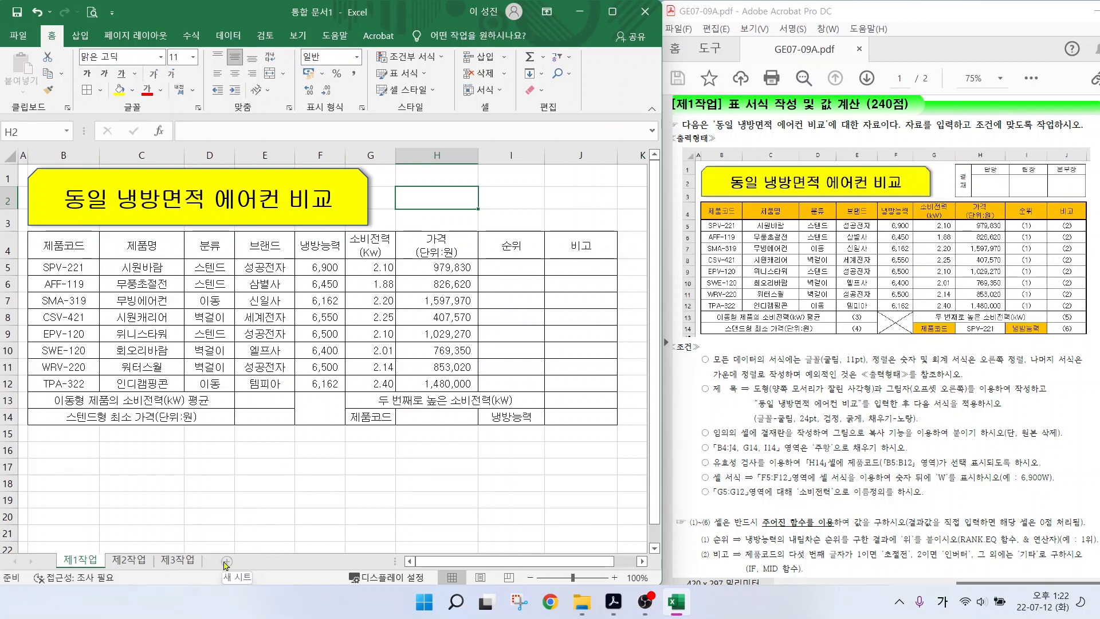
pyautogui.click(226, 561)
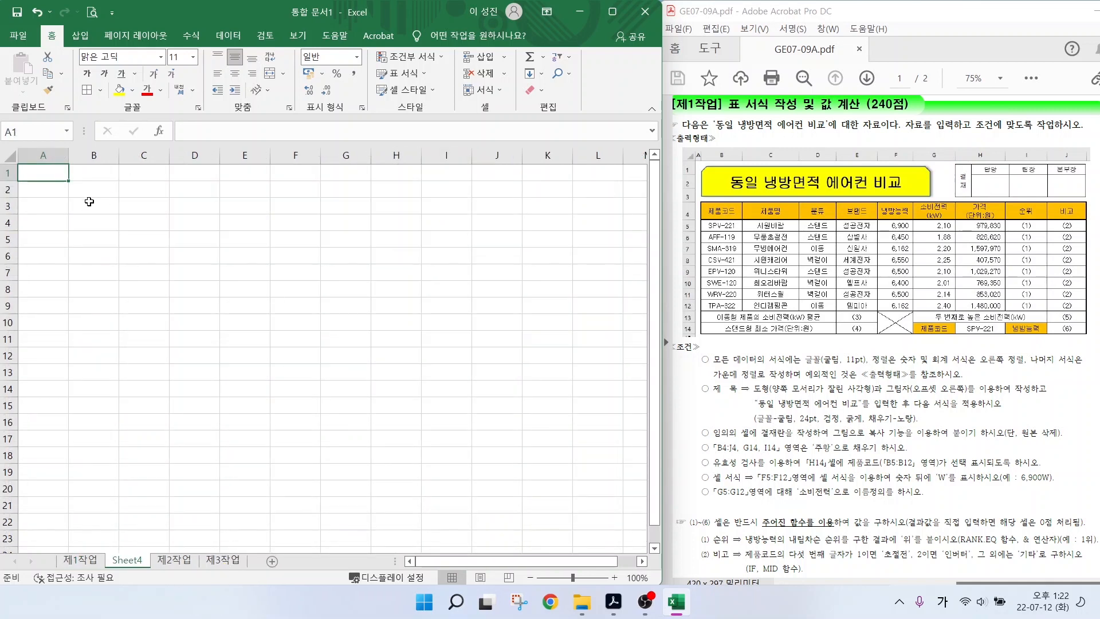
# - Build a bordered B3:E4 box with merged 결재 and headings 담당, 팀장, 본부장
pyautogui.moveTo(88, 202); pyautogui.dragTo(229, 207)
pyautogui.click(87, 90)
pyautogui.click(270, 73)
pyautogui.write('결')
pyautogui.hotkey('alt', 'Return')
pyautogui.write('재')
pyautogui.write('담당')
pyautogui.press('Return')
pyautogui.write('티')
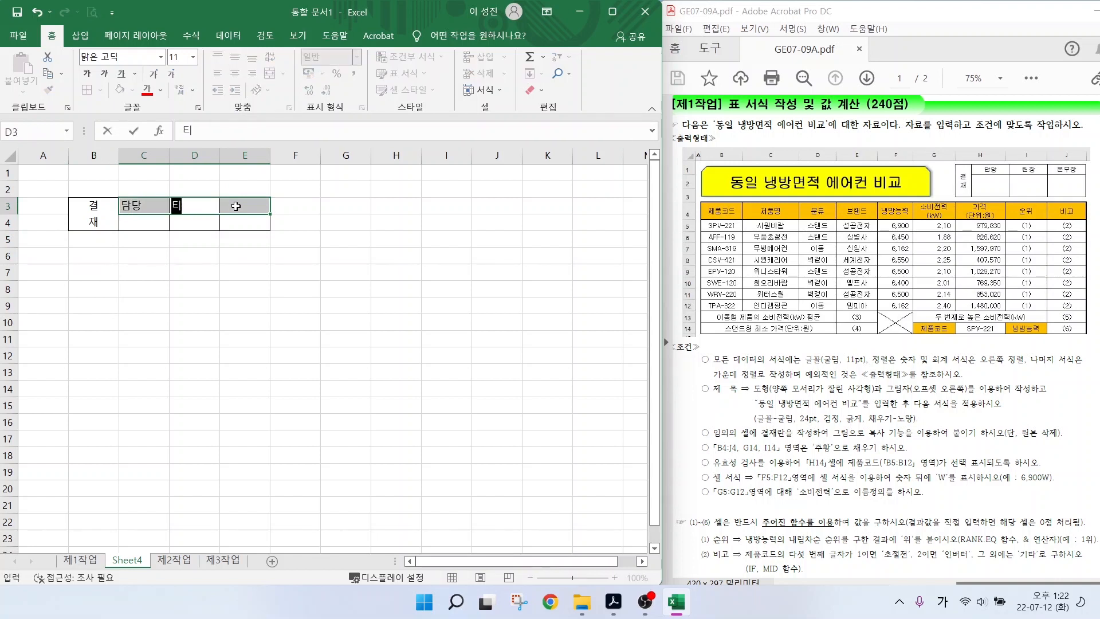
pyautogui.write('장')
pyautogui.press('Return')
pyautogui.write('본부장')
pyautogui.press('Return')
# - Centre the headings, adjust row 4 height and column B width, and select B3:E4
pyautogui.click(235, 73)
pyautogui.moveTo(10, 231); pyautogui.dragTo(10, 267)
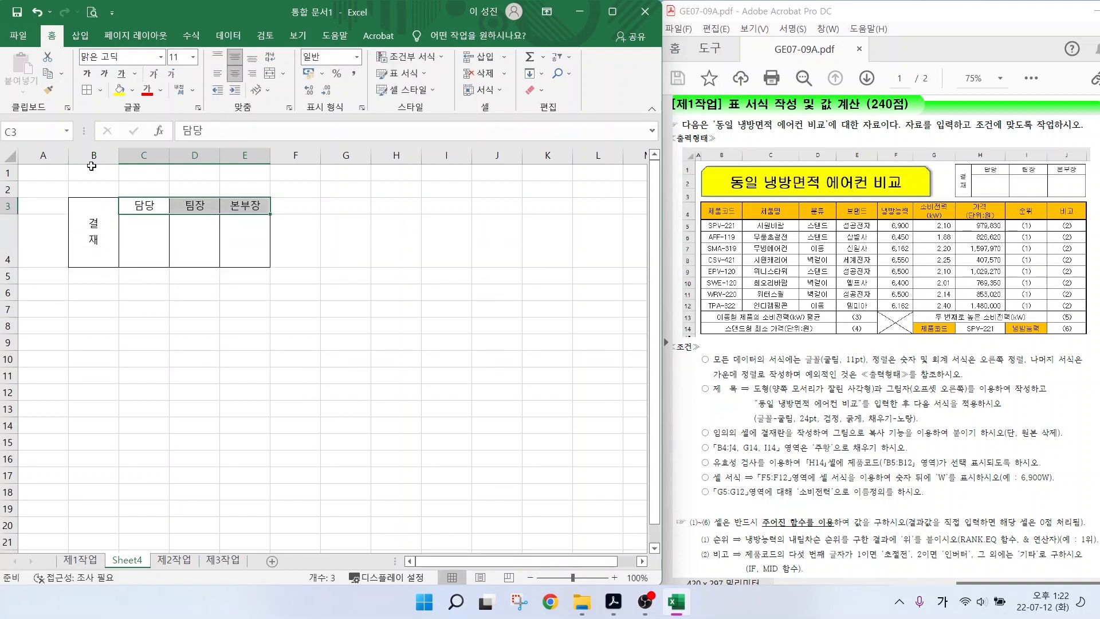
pyautogui.moveTo(118, 156); pyautogui.dragTo(97, 160)
pyautogui.moveTo(8, 268); pyautogui.dragTo(9, 252)
pyautogui.click(133, 292)
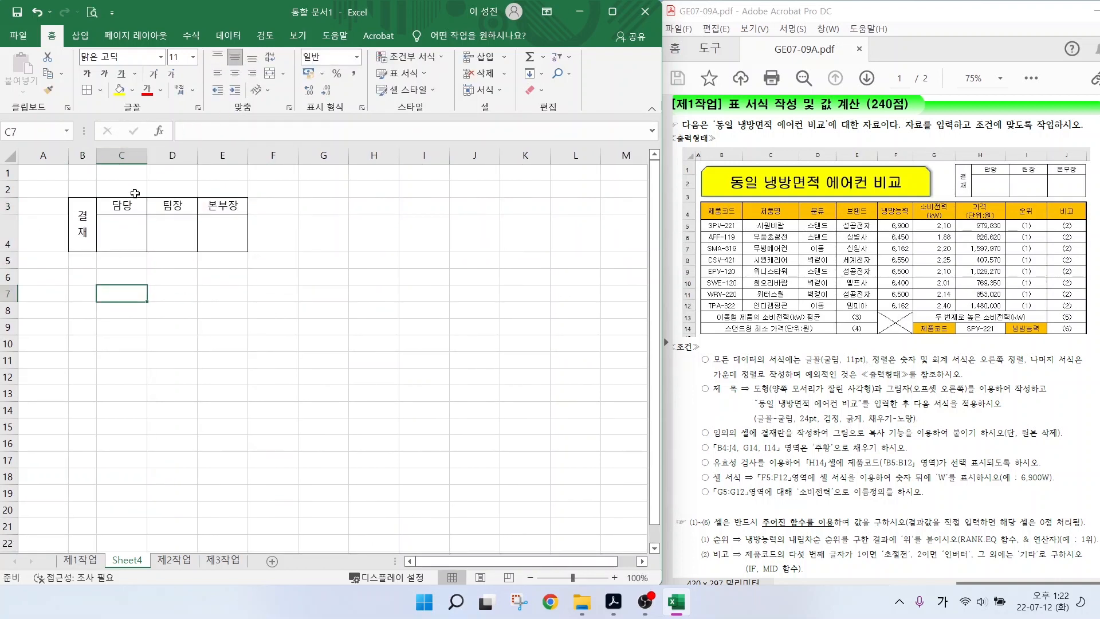
pyautogui.moveTo(90, 219); pyautogui.dragTo(221, 222)
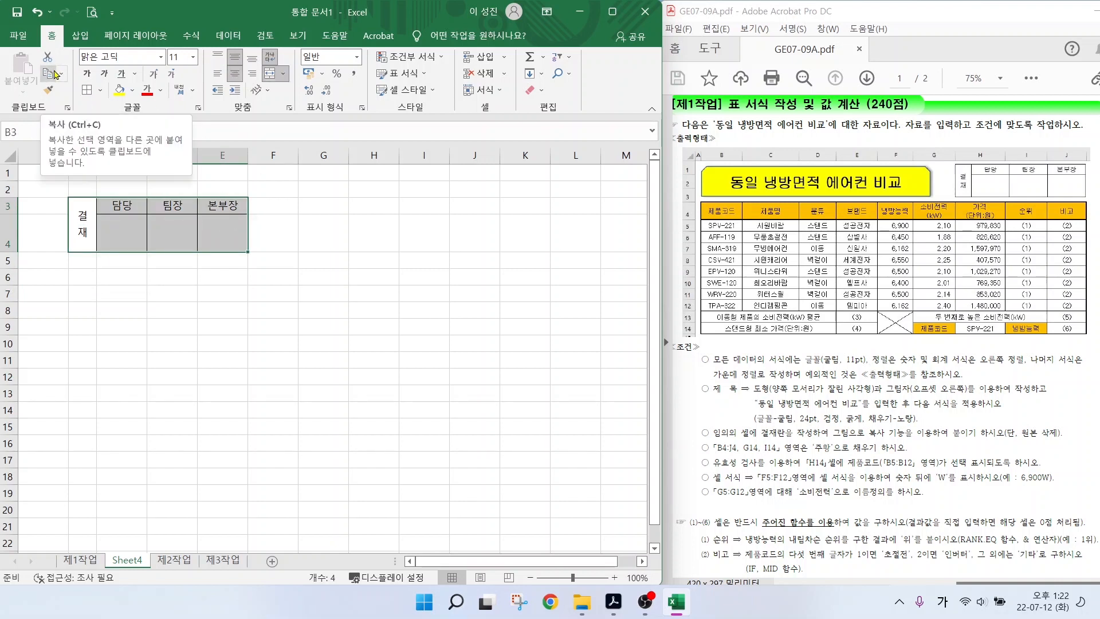
# - Copy the approval box as a picture, appearance 'As shown on screen'
pyautogui.moveTo(69, 80)
pyautogui.mouseDown()
pyautogui.moveTo(27, 84)
pyautogui.moveTo(105, 126)
pyautogui.mouseUp()
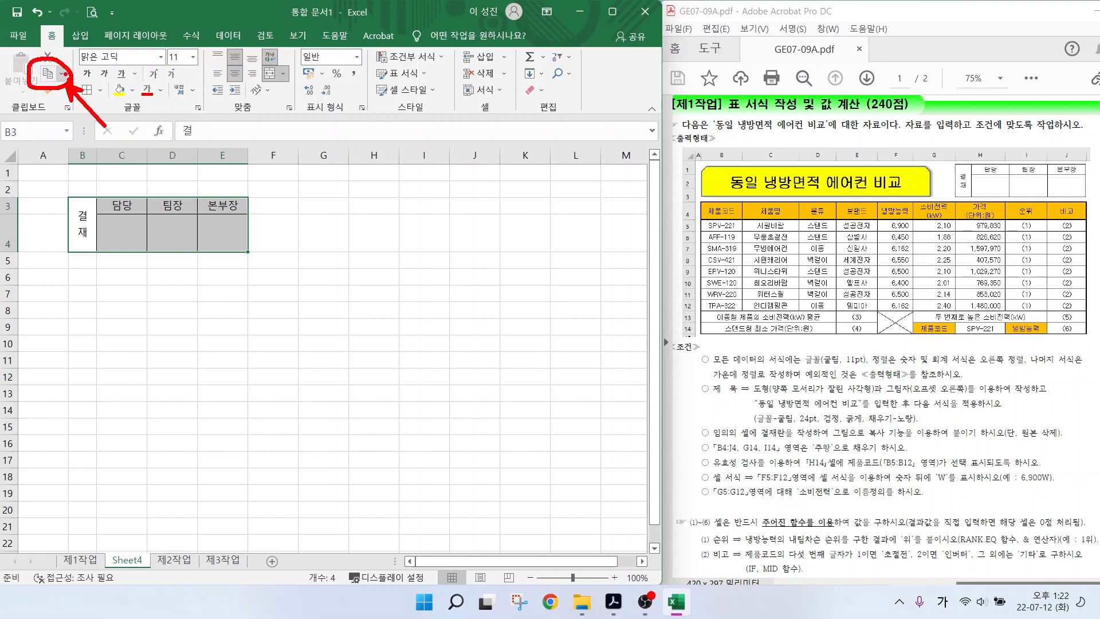
pyautogui.click(61, 75)
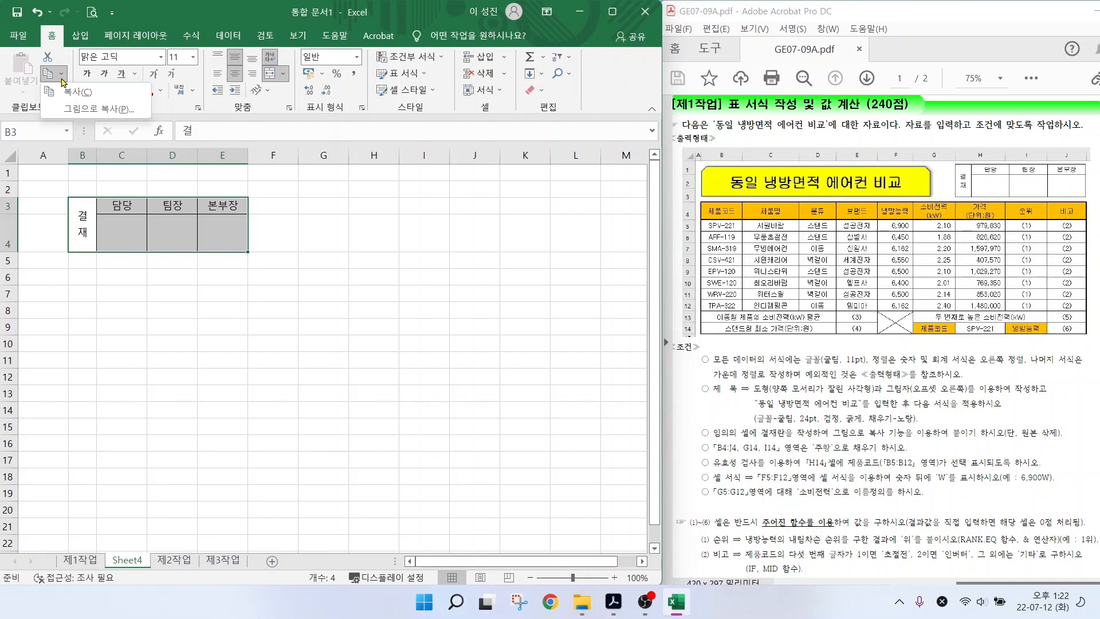
pyautogui.click(83, 113)
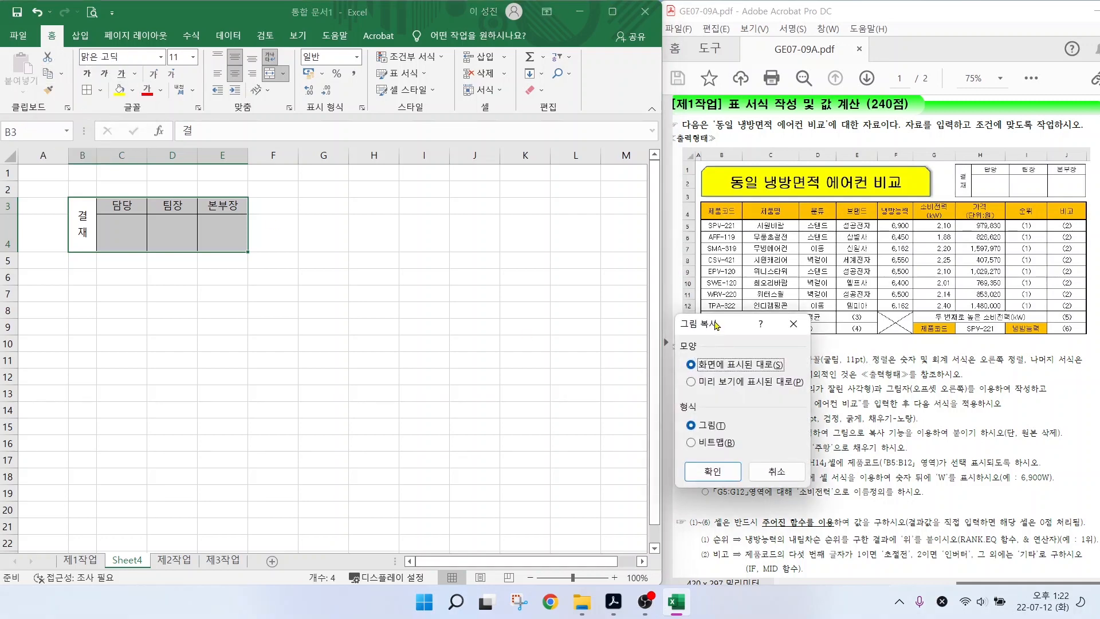
pyautogui.moveTo(716, 329); pyautogui.dragTo(532, 193)
pyautogui.click(532, 247)
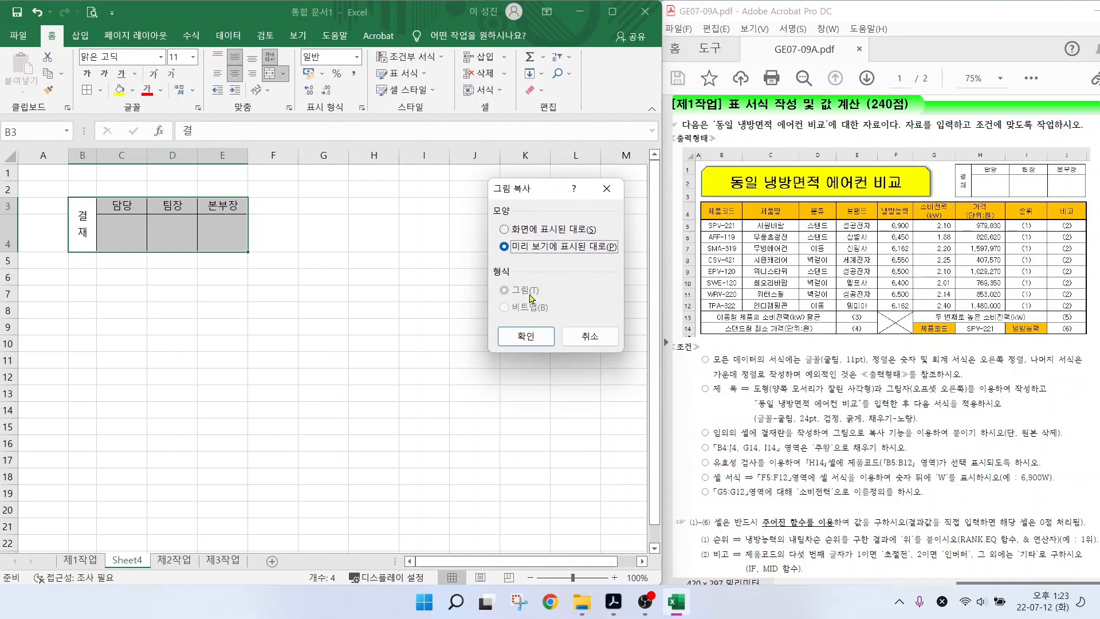
pyautogui.click(527, 229)
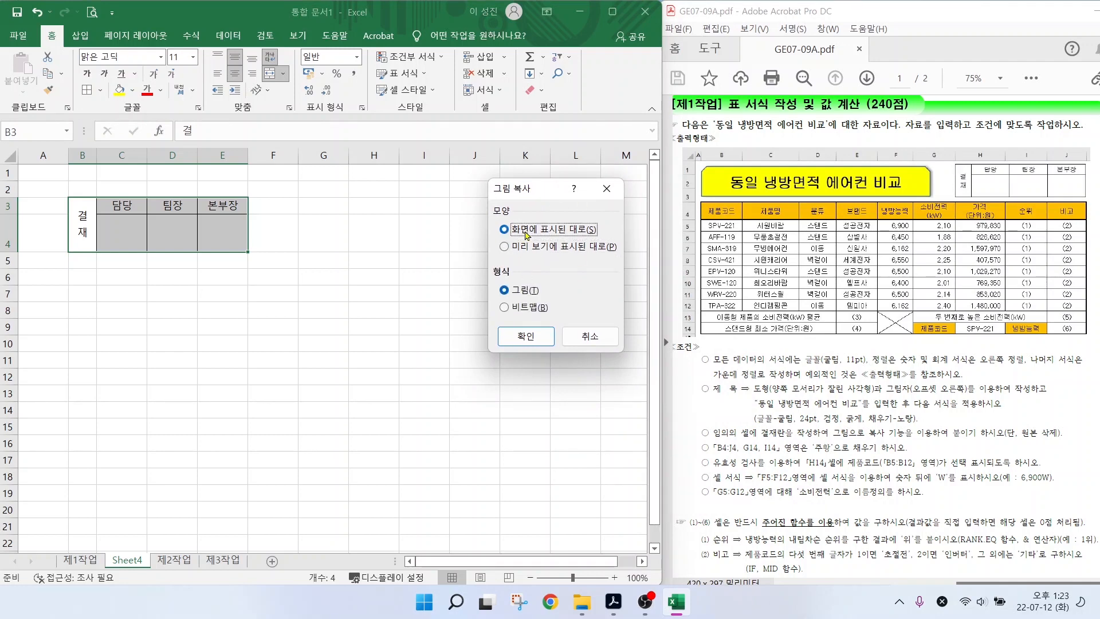
pyautogui.click(523, 336)
# - Paste the approval picture on 제1작업 and position it over H1:J3
pyautogui.click(80, 560)
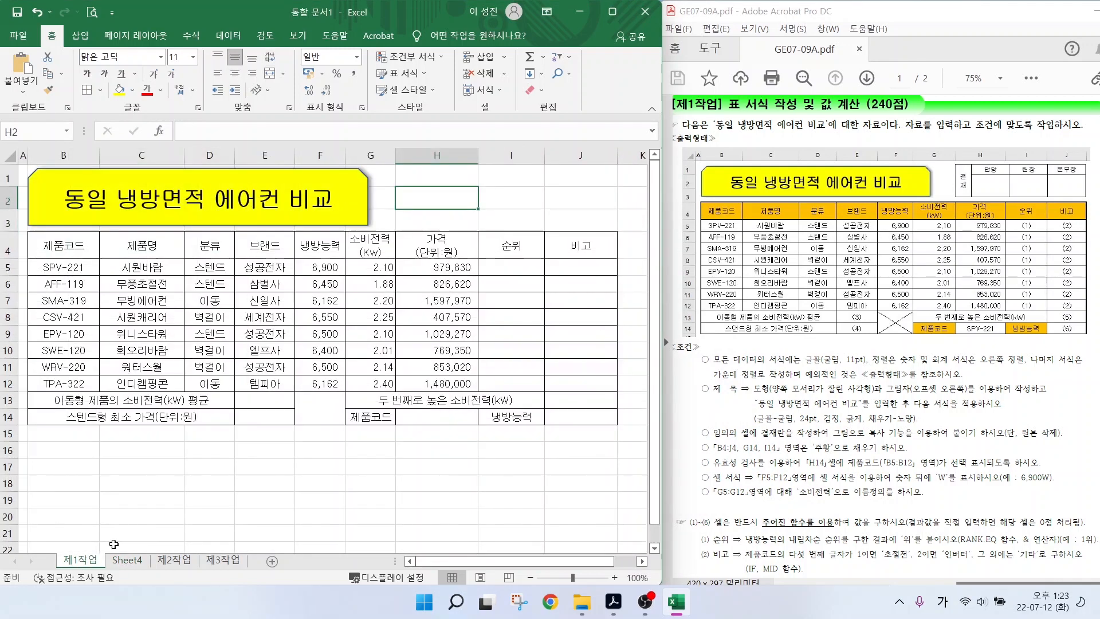
pyautogui.click(417, 181)
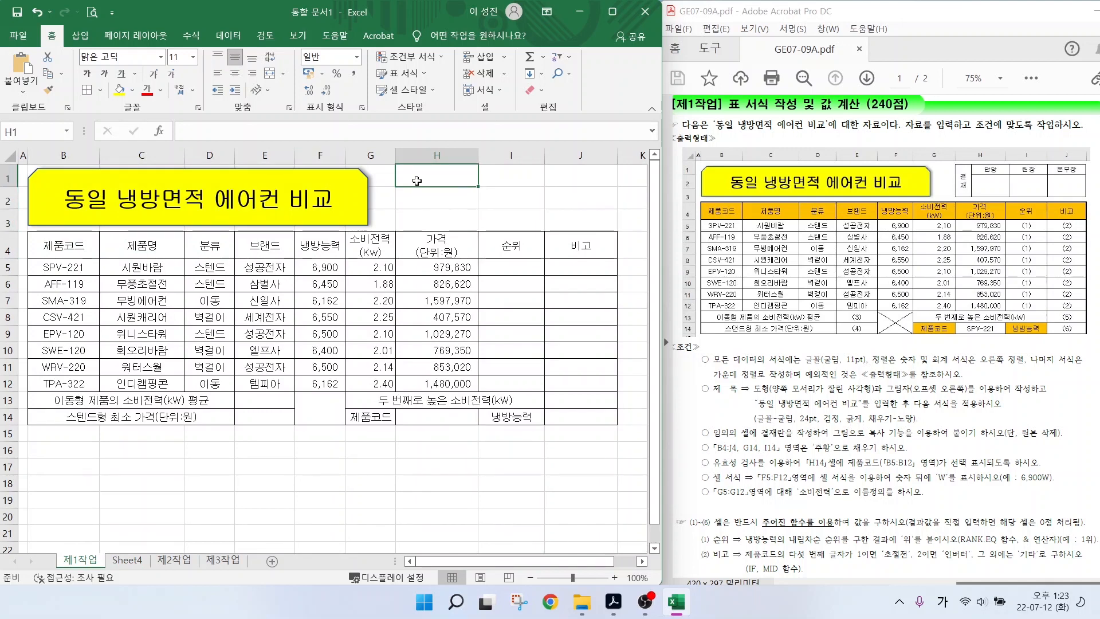
pyautogui.hotkey('ctrl', 'v')
pyautogui.moveTo(396, 194); pyautogui.dragTo(433, 200)
# - Delete the helper Sheet4 and return to the 제1작업 sheet
pyautogui.click(127, 560)
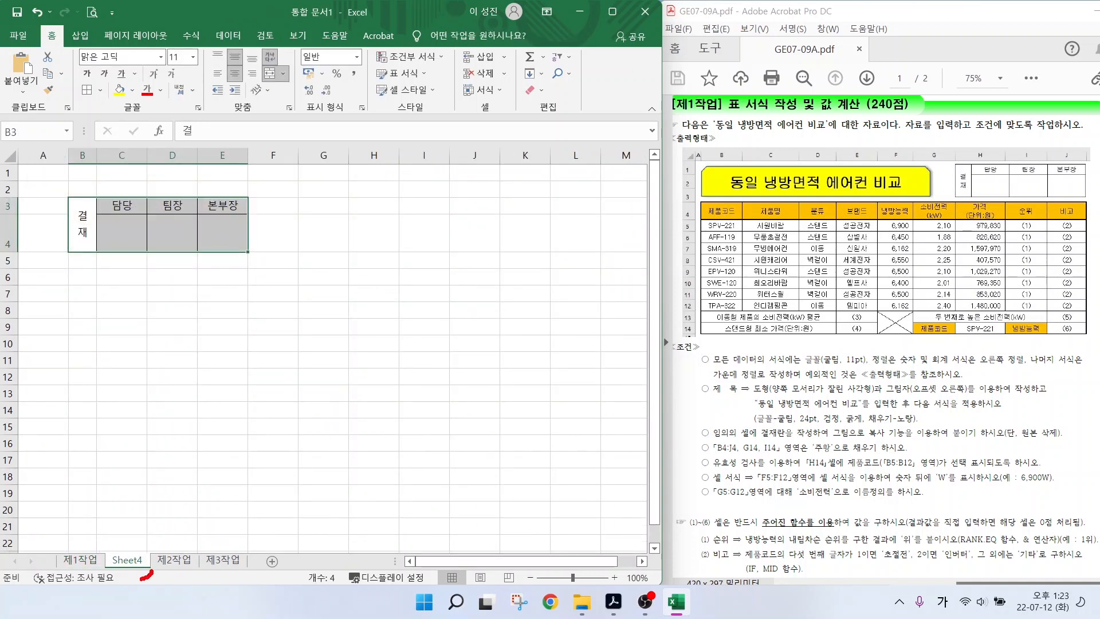
pyautogui.moveTo(142, 579)
pyautogui.mouseDown()
pyautogui.moveTo(123, 538)
pyautogui.moveTo(144, 576)
pyautogui.moveTo(177, 516)
pyautogui.moveTo(216, 498)
pyautogui.mouseUp()
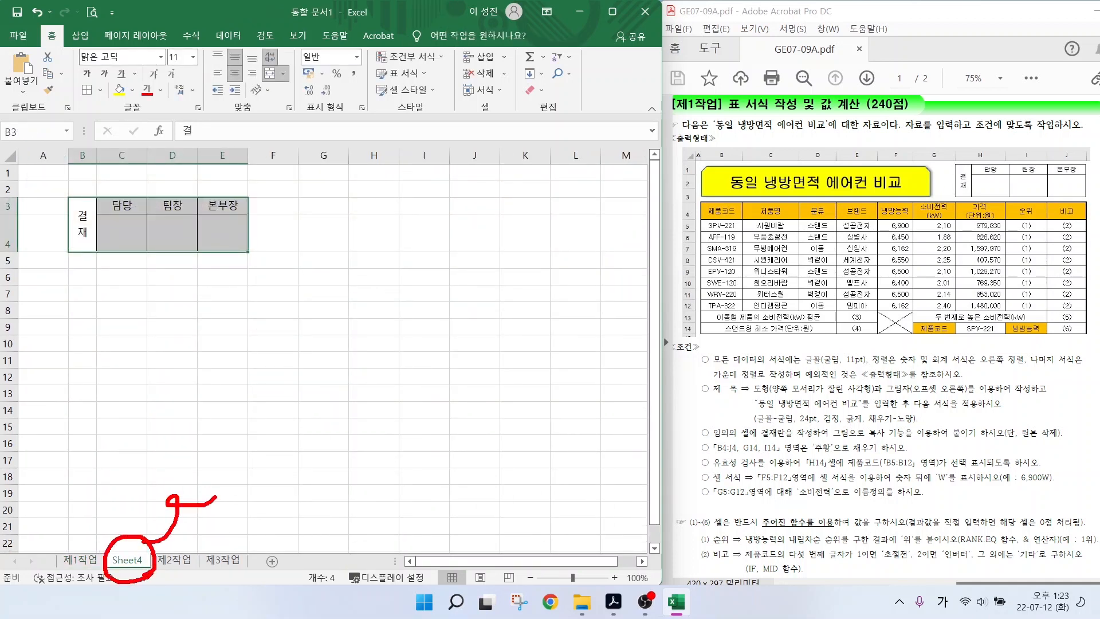
pyautogui.press('Escape')
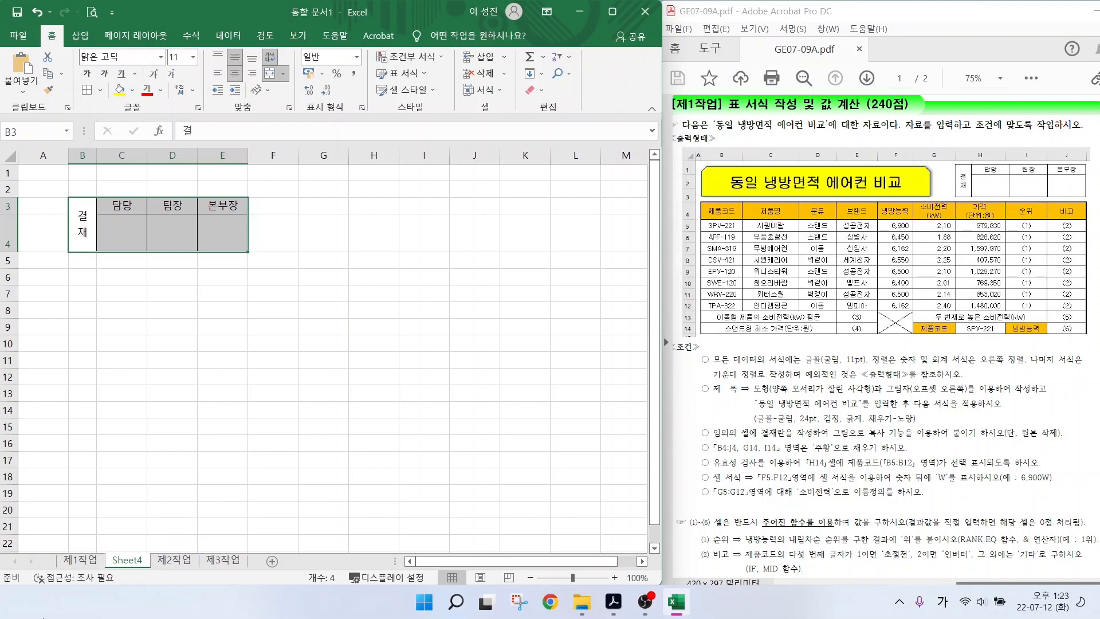
pyautogui.rightClick(127, 564)
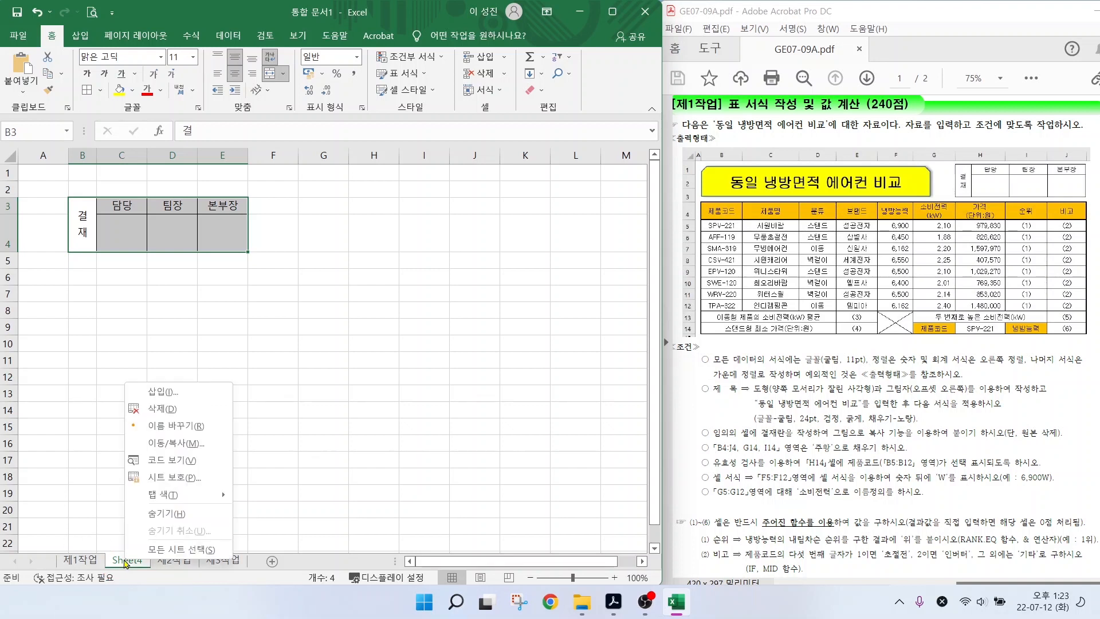
pyautogui.click(163, 410)
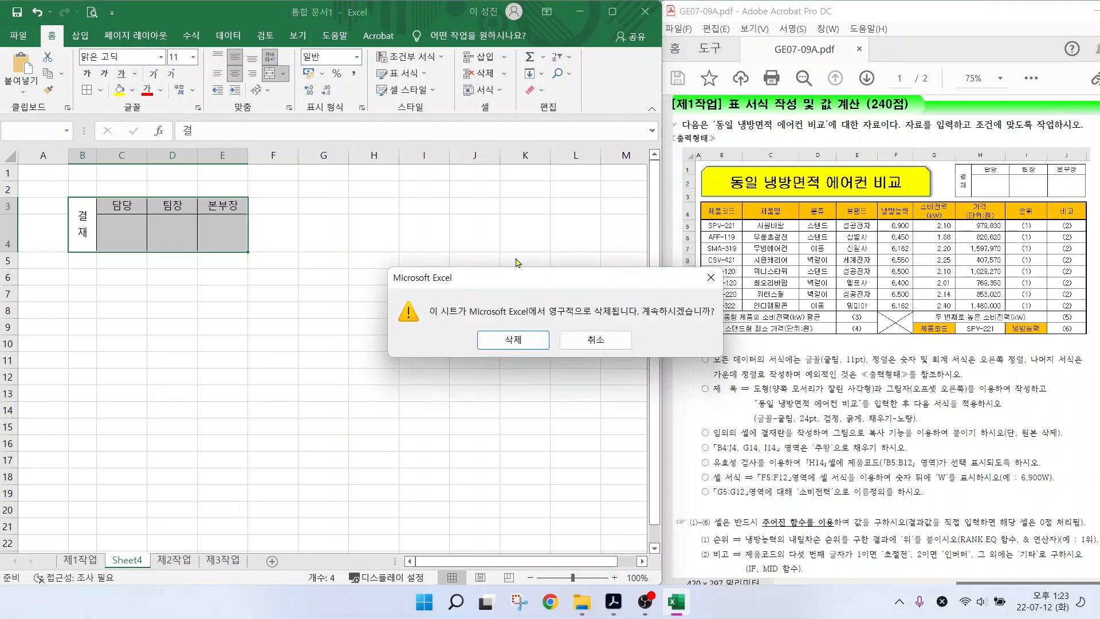
pyautogui.moveTo(522, 283); pyautogui.dragTo(423, 205)
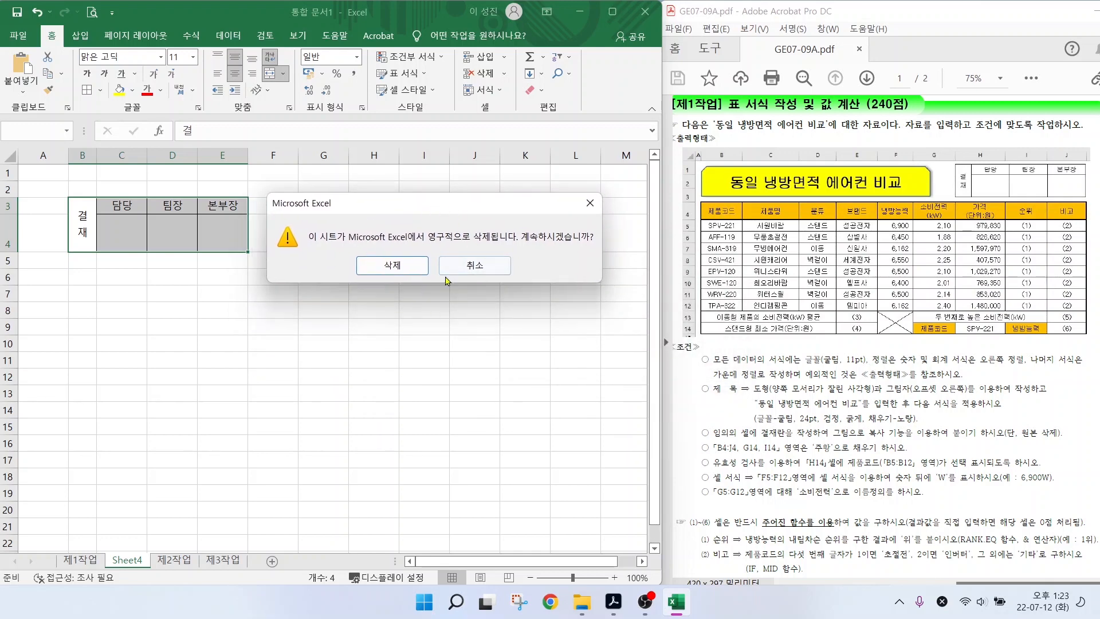
pyautogui.click(392, 266)
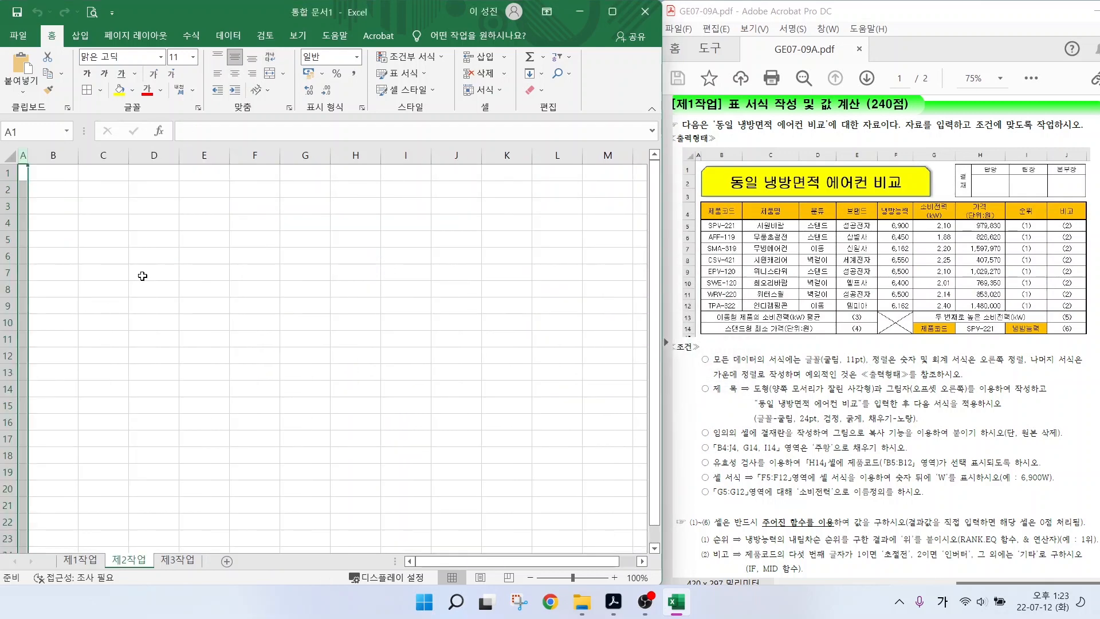
pyautogui.click(72, 562)
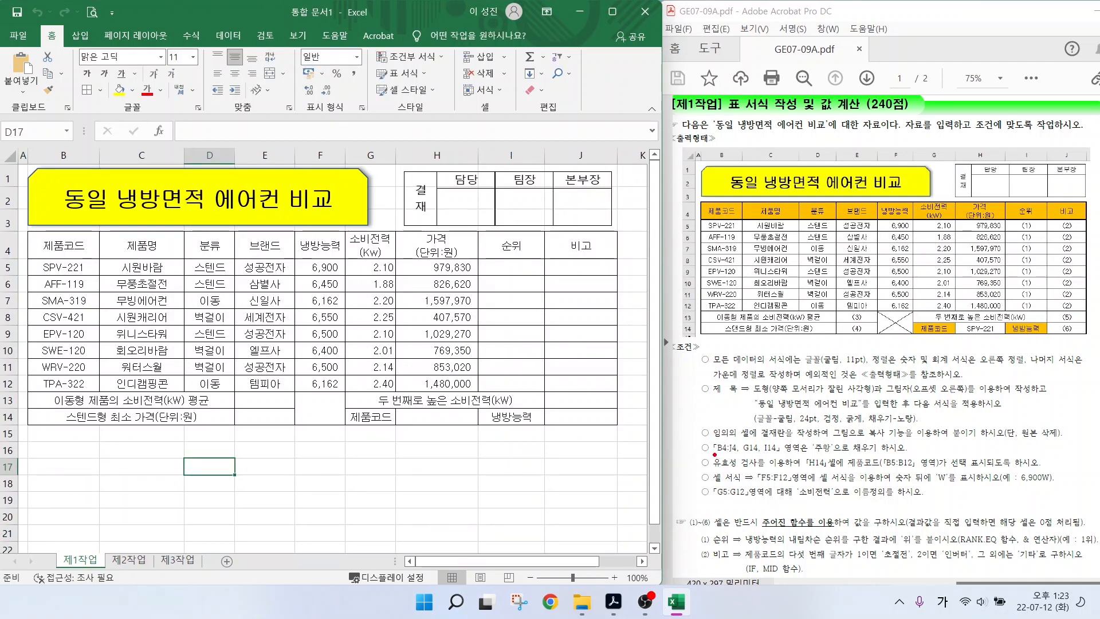
pyautogui.moveTo(721, 454)
pyautogui.mouseDown()
pyautogui.moveTo(744, 453)
pyautogui.moveTo(735, 412)
pyautogui.moveTo(763, 410)
pyautogui.mouseUp()
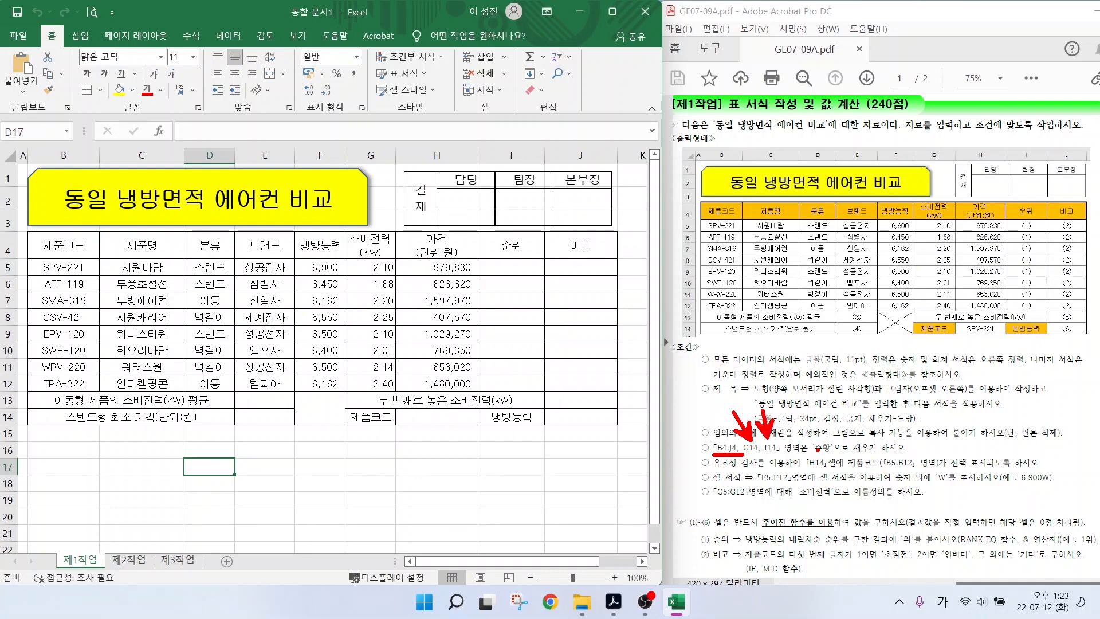
pyautogui.moveTo(806, 448); pyautogui.dragTo(838, 456)
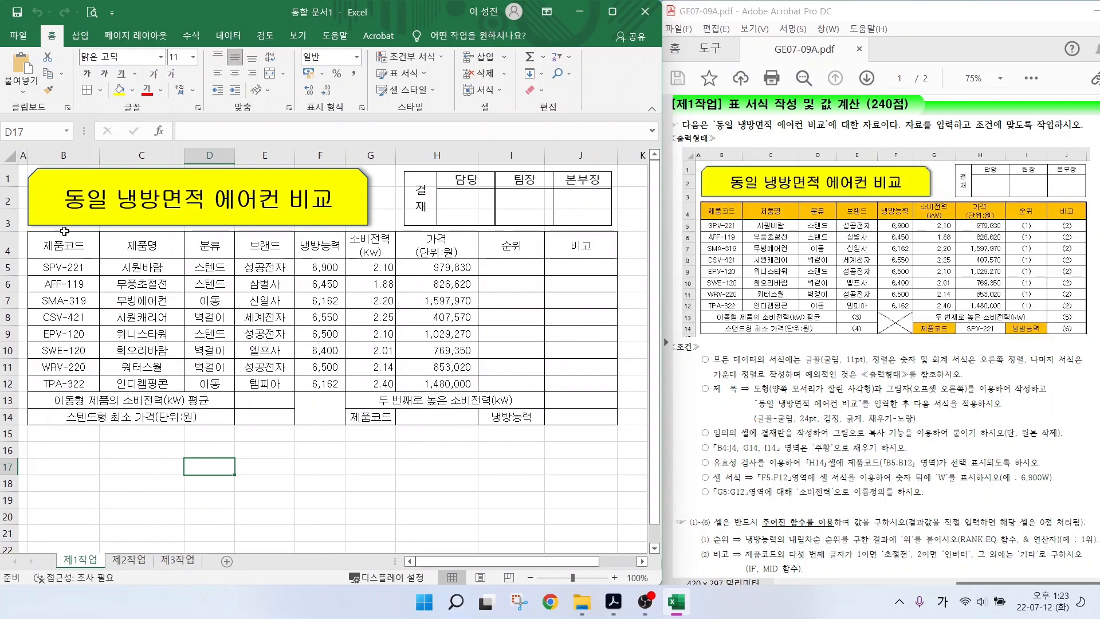
# - Fill header cells B4:J4 plus G14 and I14 with orange
pyautogui.moveTo(52, 244); pyautogui.dragTo(575, 248)
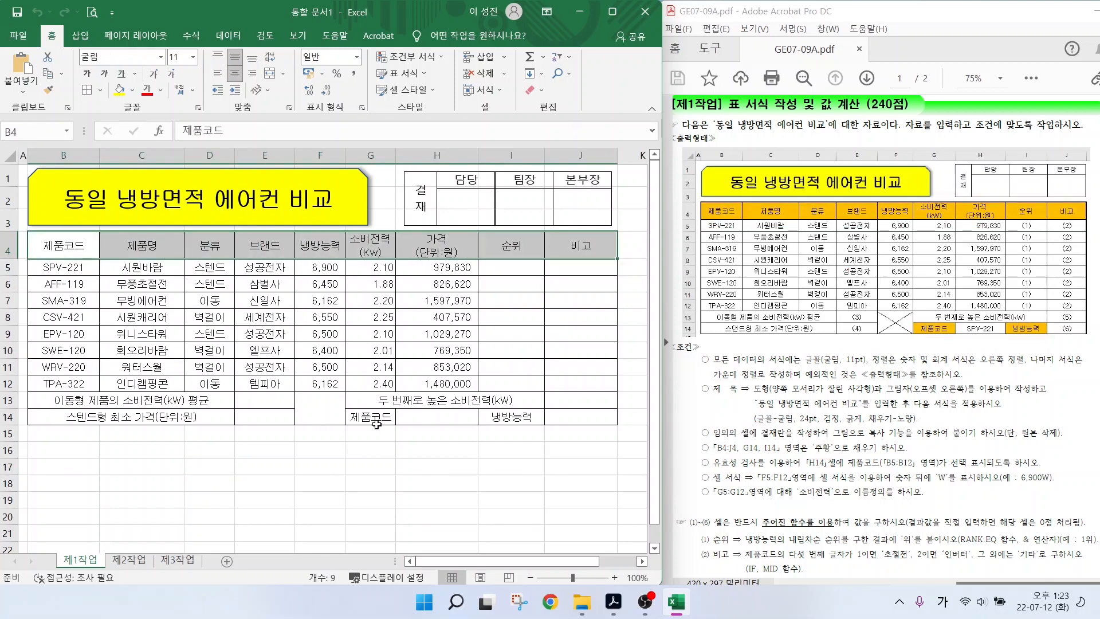
pyautogui.hotkey('ctrl', 'q')
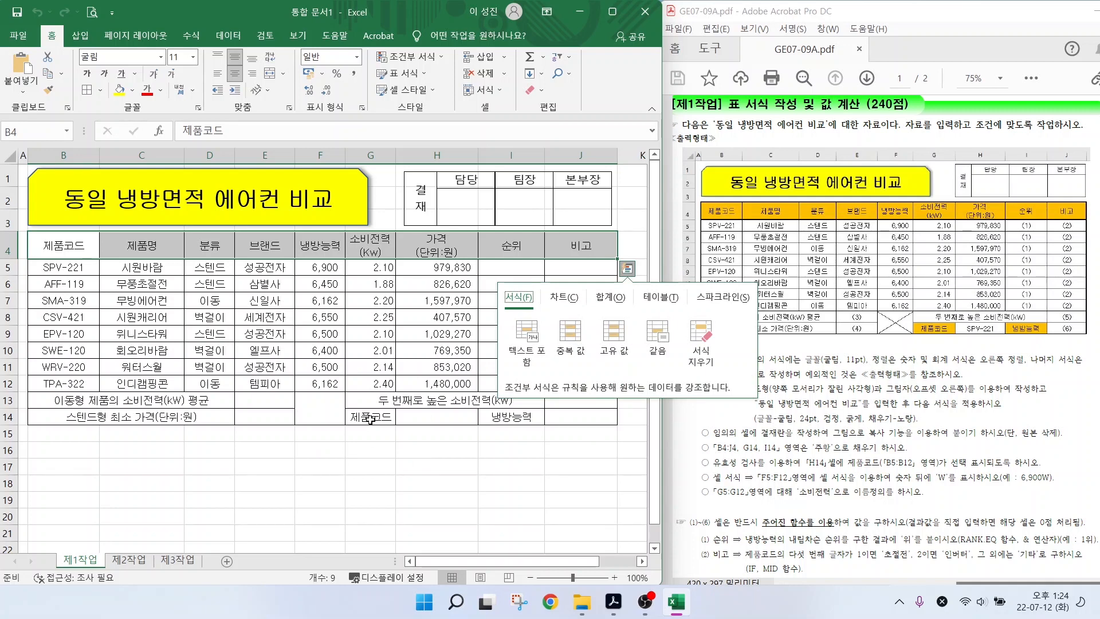
pyautogui.click(371, 420)
pyautogui.keyDown('ctrl'); pyautogui.click(502, 418); pyautogui.keyUp('ctrl')
pyautogui.press('F4')
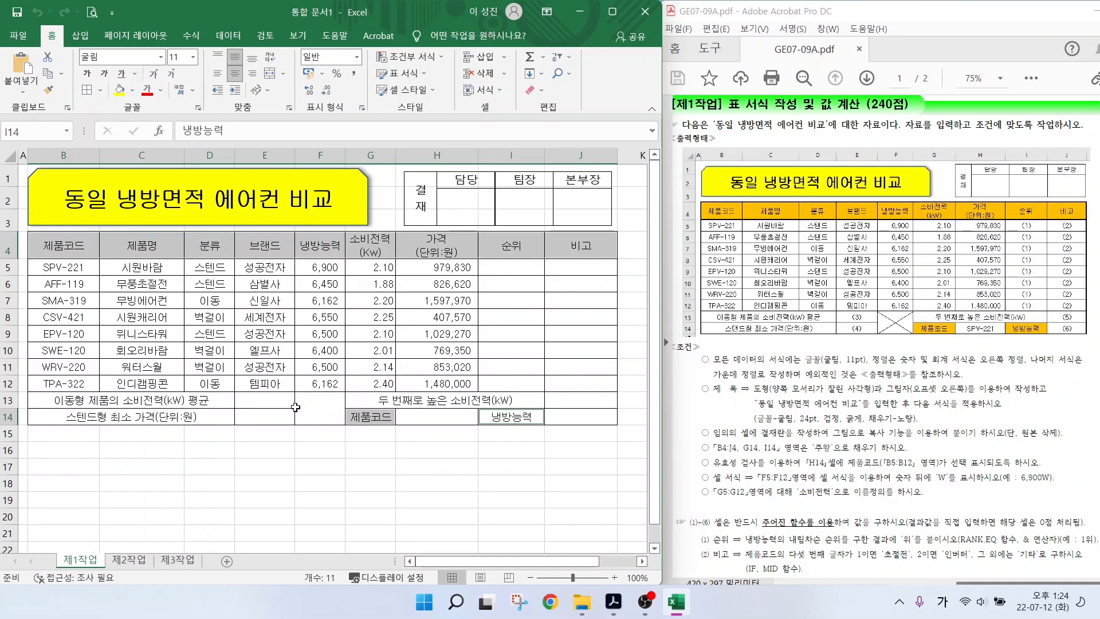
pyautogui.click(134, 92)
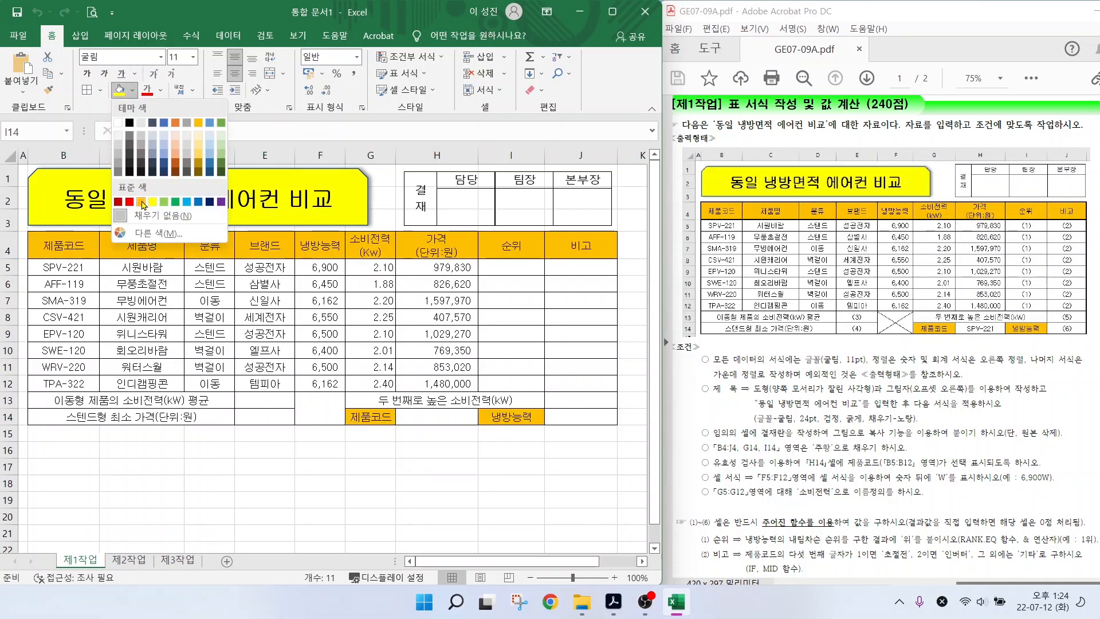
pyautogui.click(141, 203)
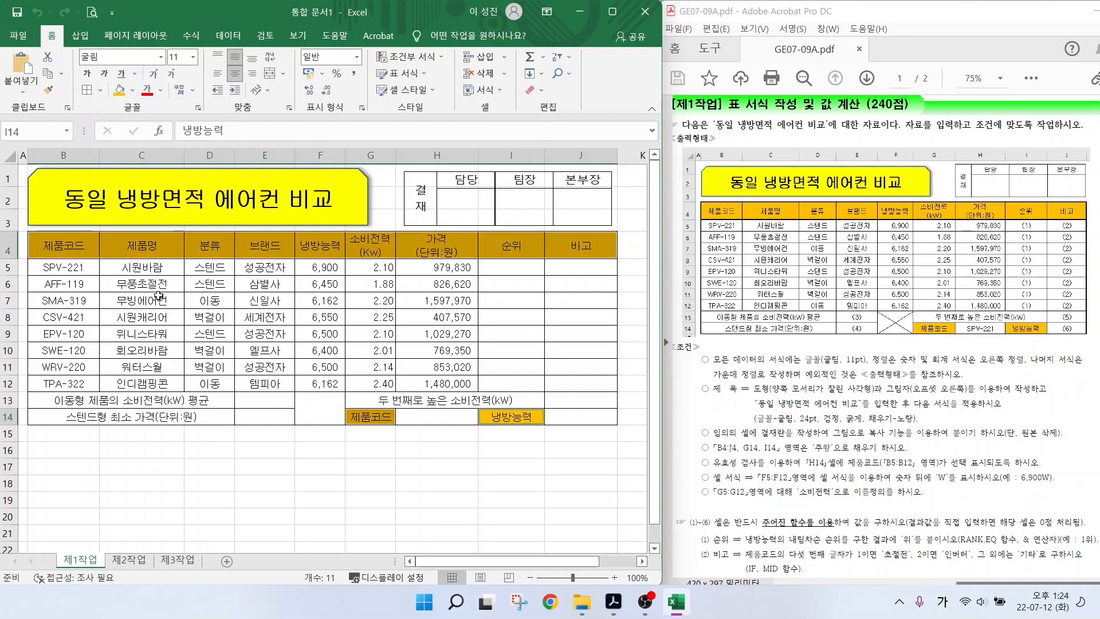
pyautogui.click(196, 485)
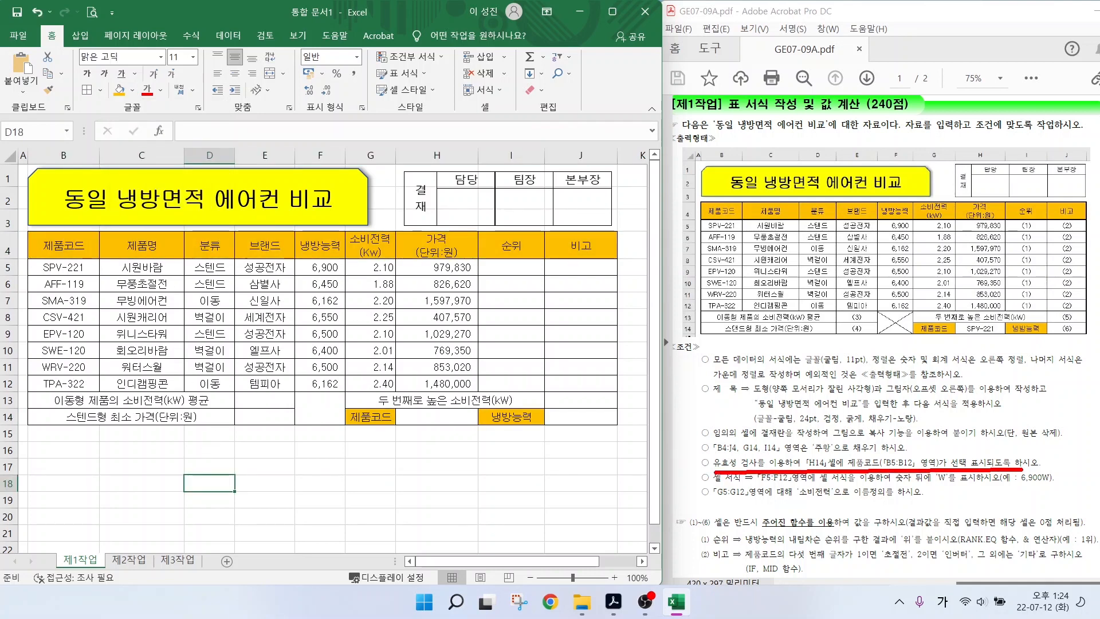
pyautogui.moveTo(1058, 469); pyautogui.dragTo(1058, 473)
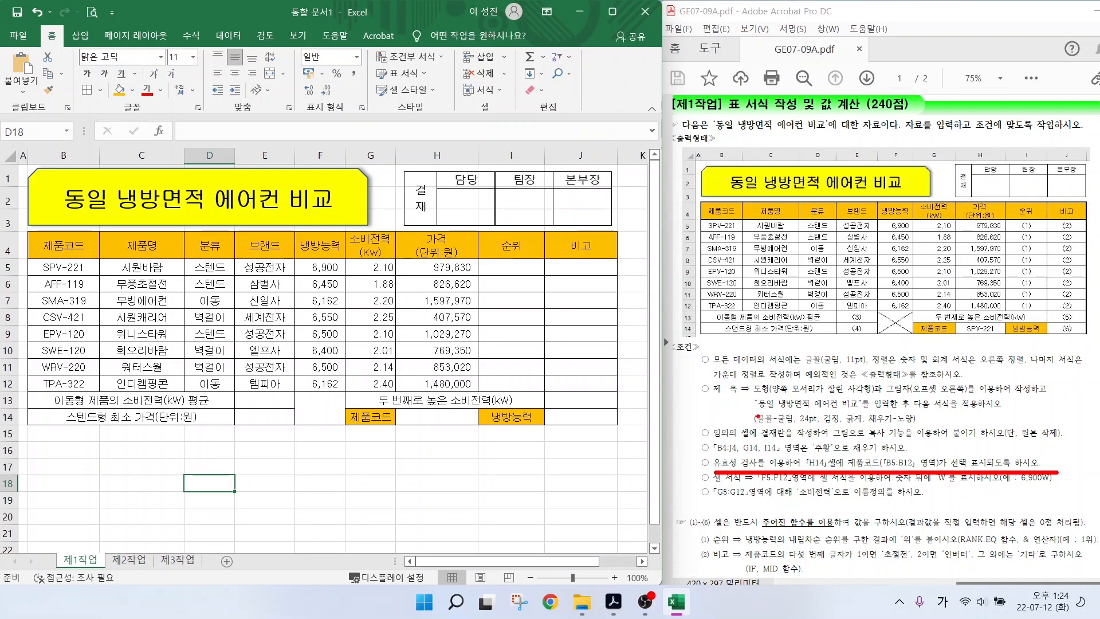
# - Set cell H14's data validation to allow a List
pyautogui.moveTo(380, 401); pyautogui.dragTo(487, 431)
pyautogui.press('Escape')
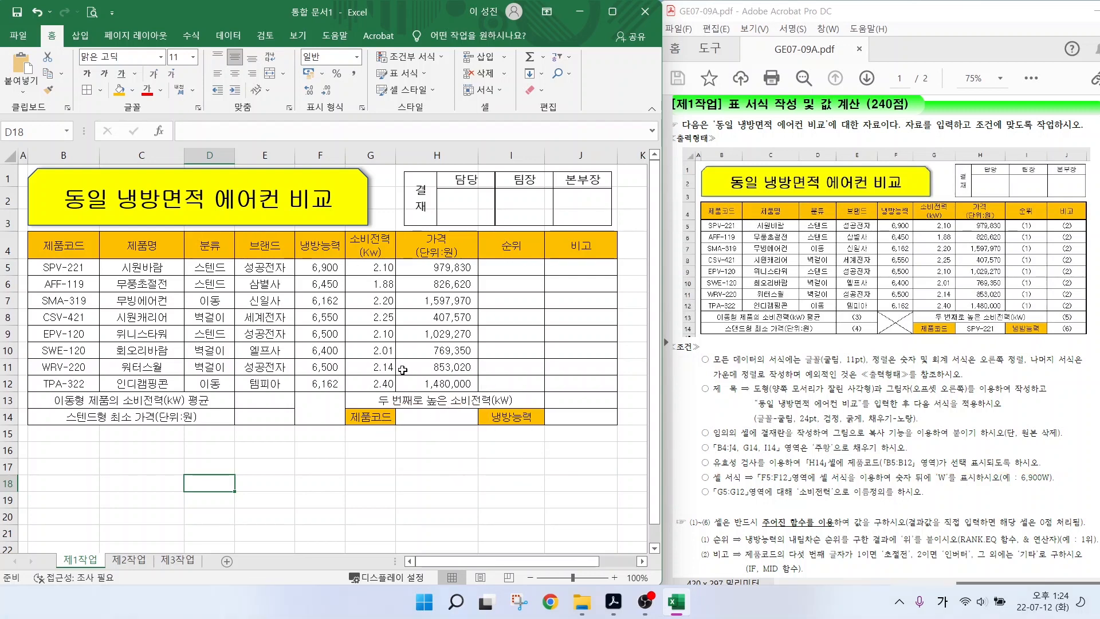
pyautogui.click(419, 421)
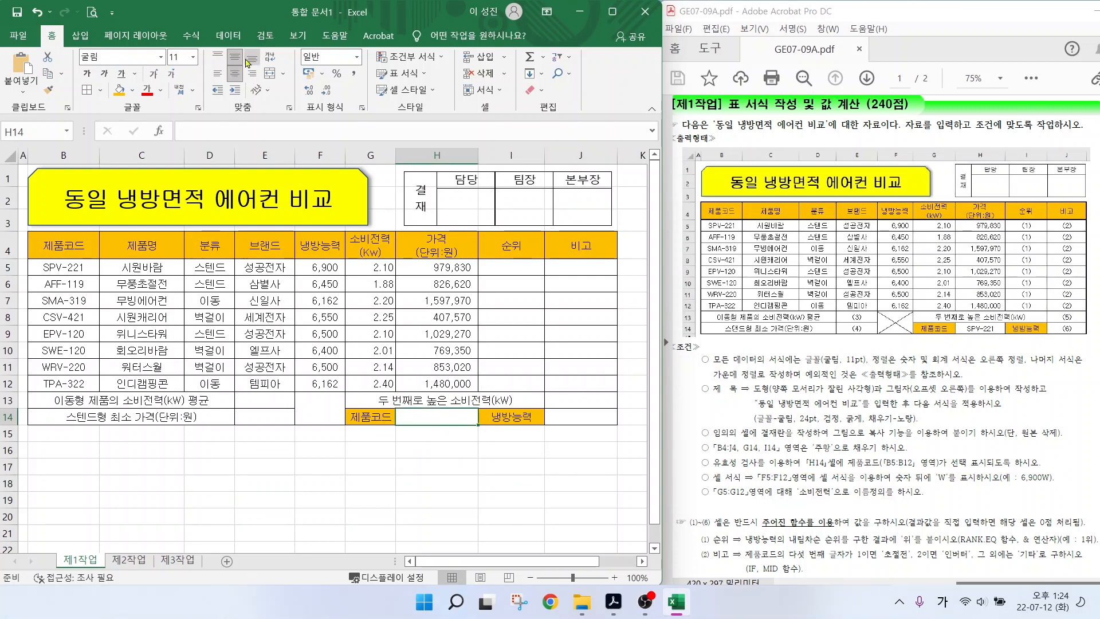
pyautogui.click(228, 35)
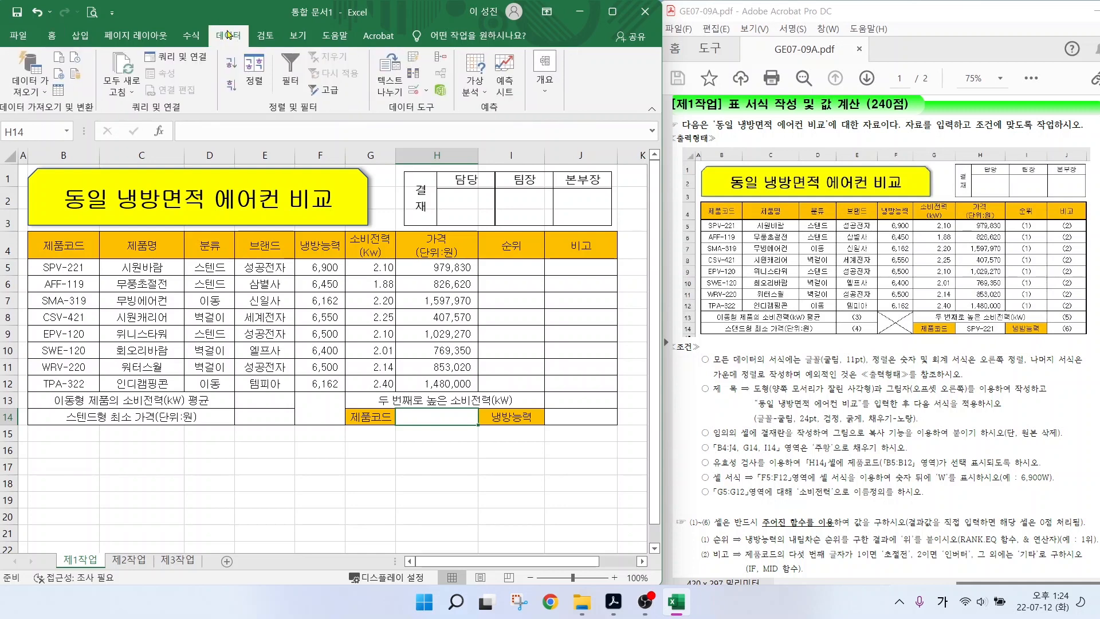
pyautogui.click(418, 96)
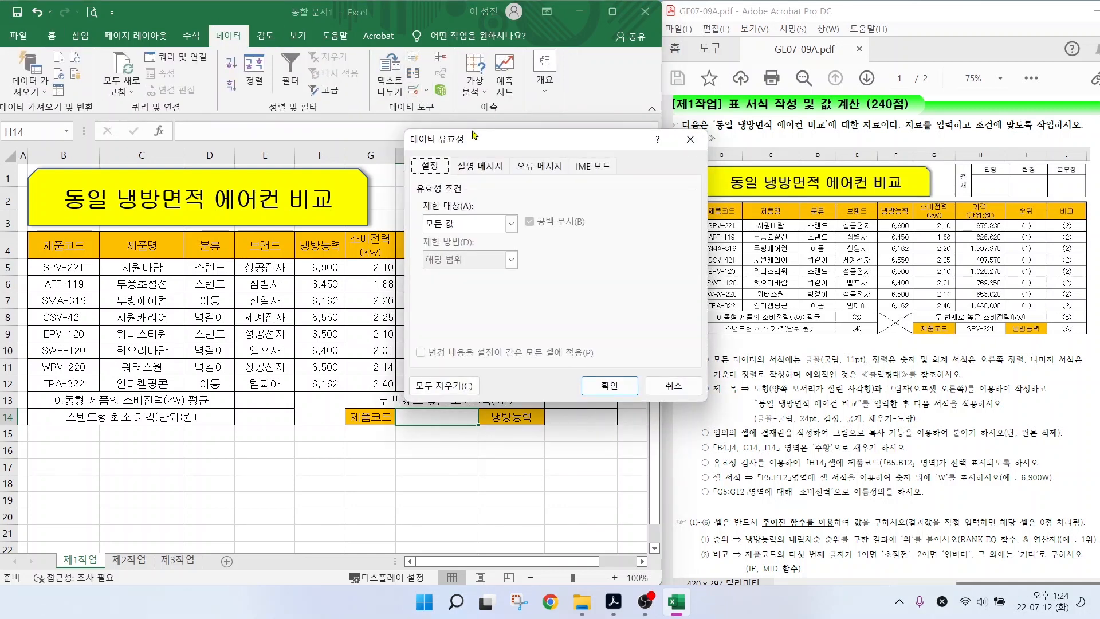
pyautogui.click(469, 225)
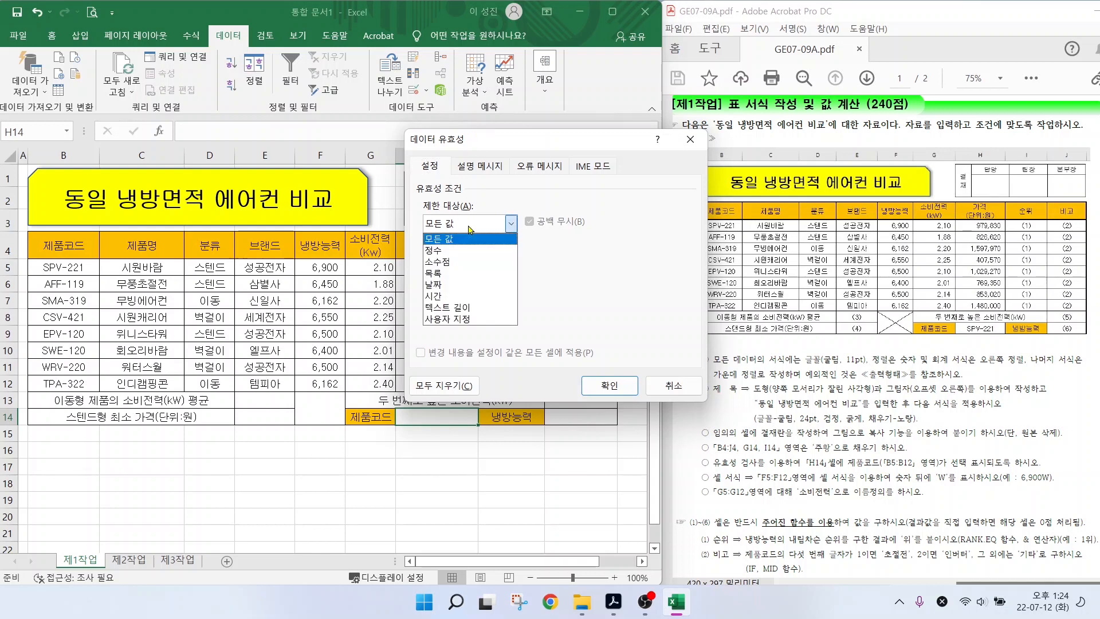
pyautogui.click(451, 274)
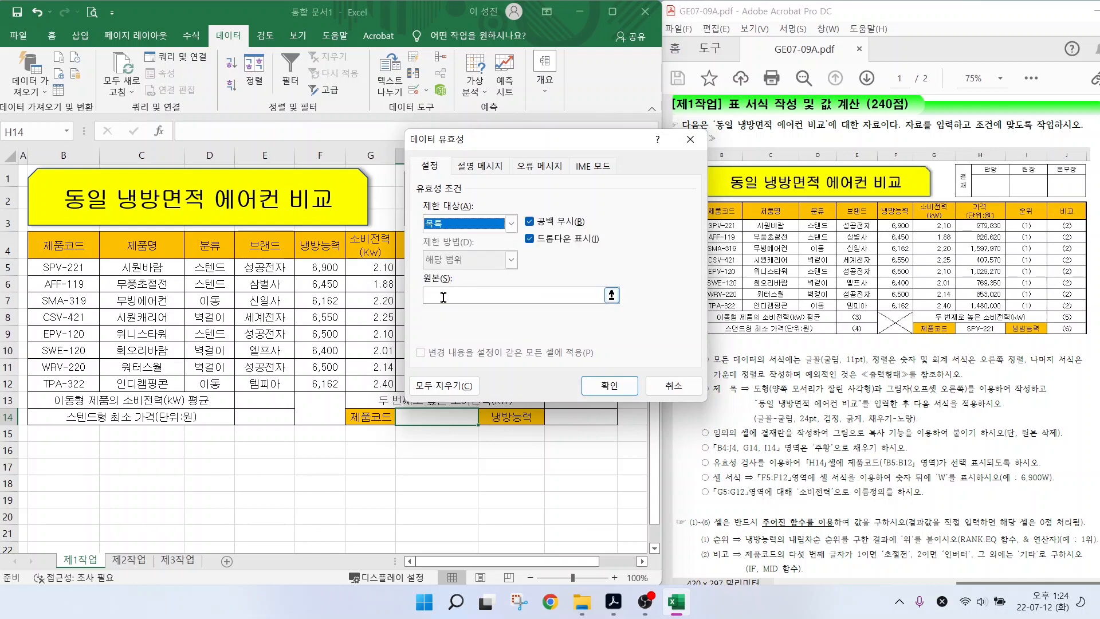
# - Use the product codes B5:B12 as the list source and apply it
pyautogui.click(445, 295)
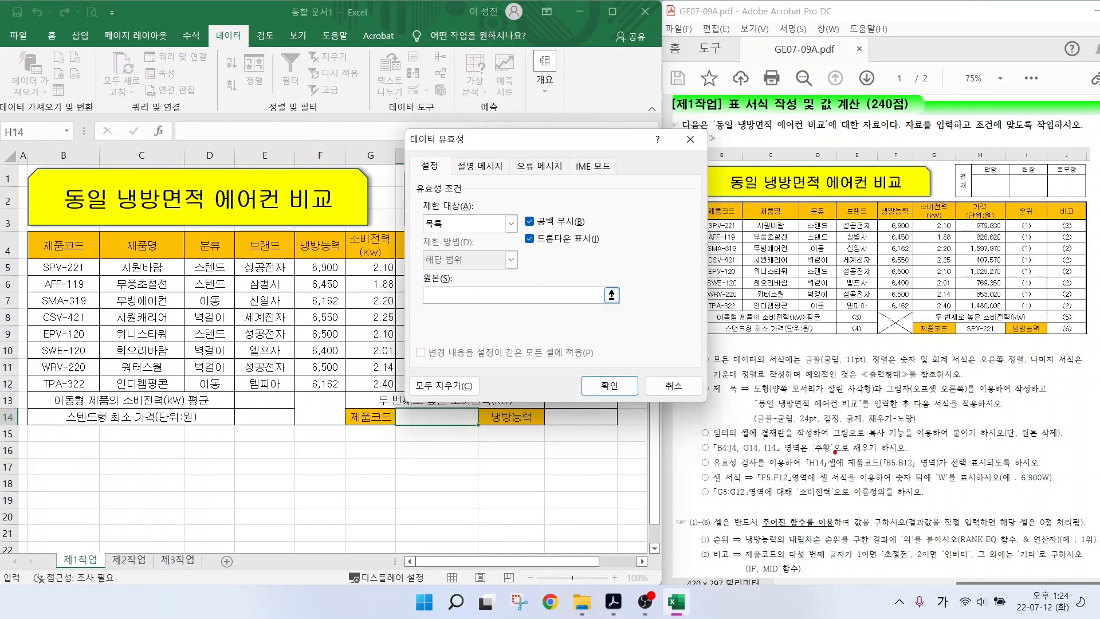
pyautogui.moveTo(854, 449); pyautogui.dragTo(930, 454)
pyautogui.moveTo(856, 473)
pyautogui.mouseDown()
pyautogui.moveTo(929, 470)
pyautogui.moveTo(897, 458)
pyautogui.mouseUp()
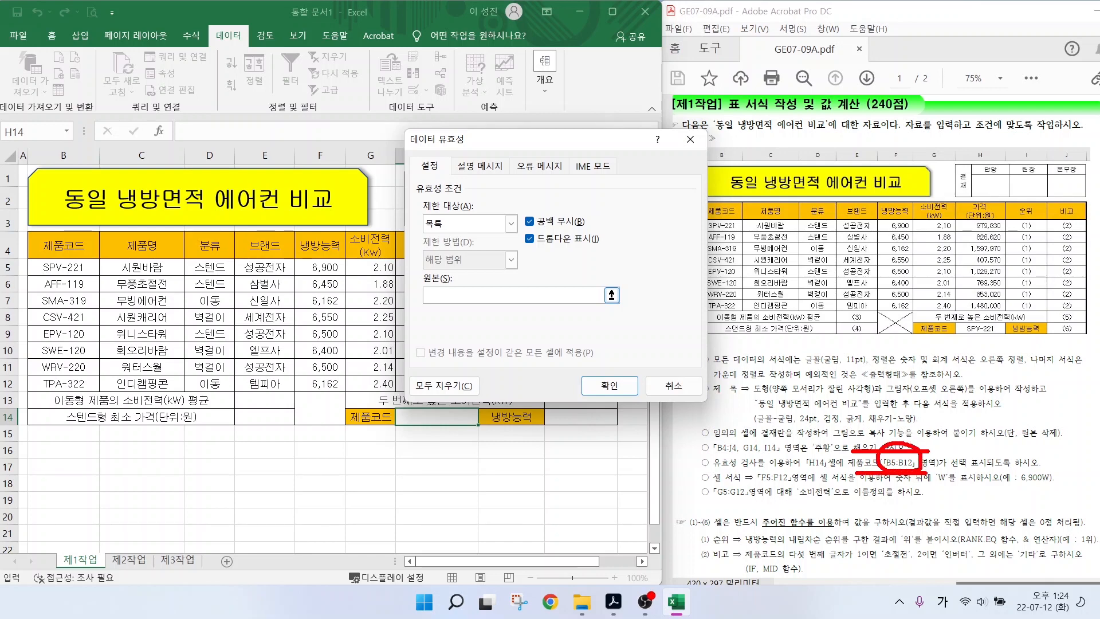
pyautogui.press('Escape')
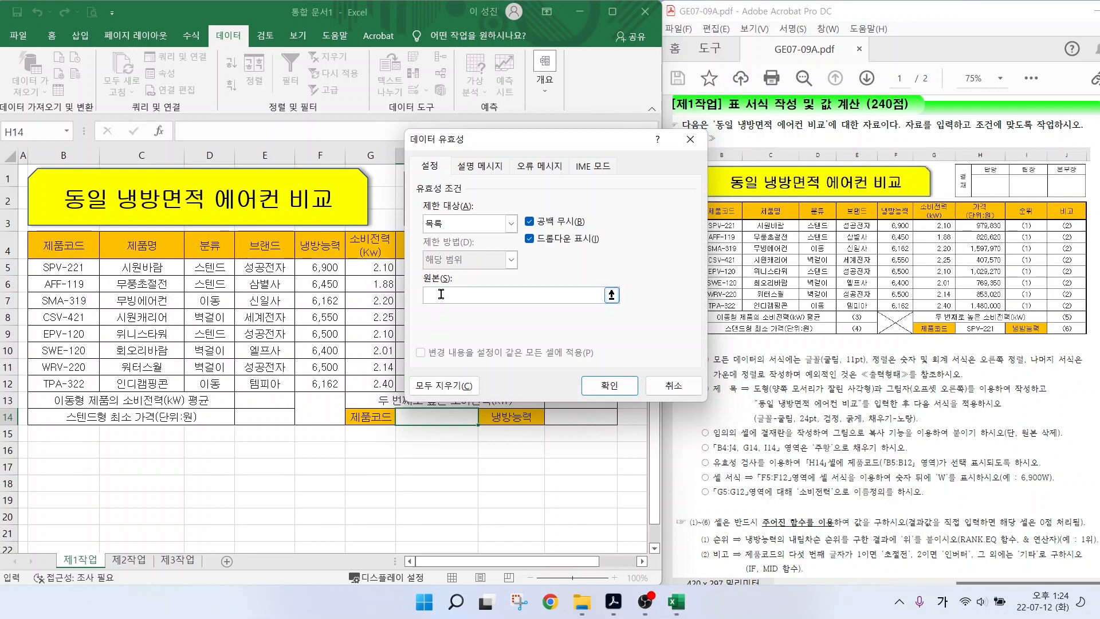
pyautogui.moveTo(70, 269); pyautogui.dragTo(68, 387)
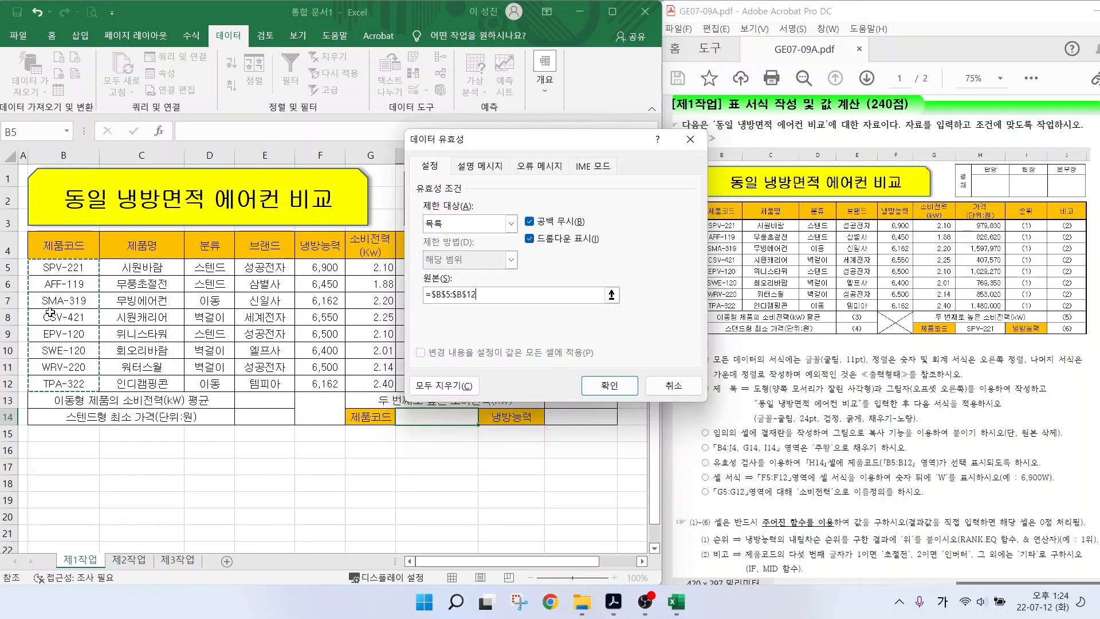
pyautogui.click(602, 384)
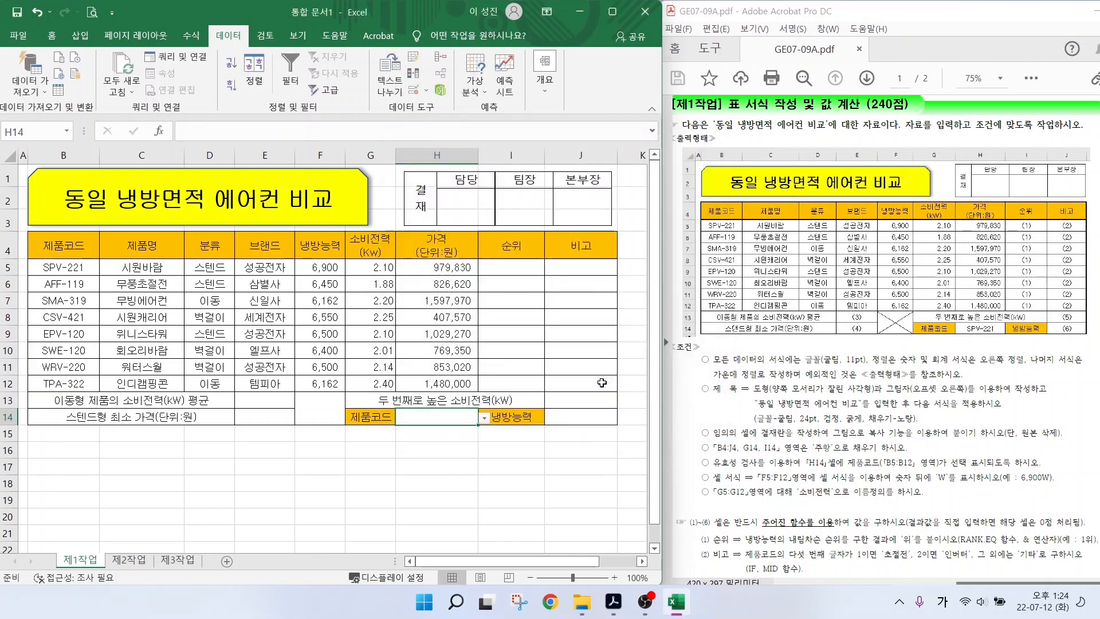
# - Pick SPV-221 in H14's dropdown, then change it to AFF-119
pyautogui.click(484, 419)
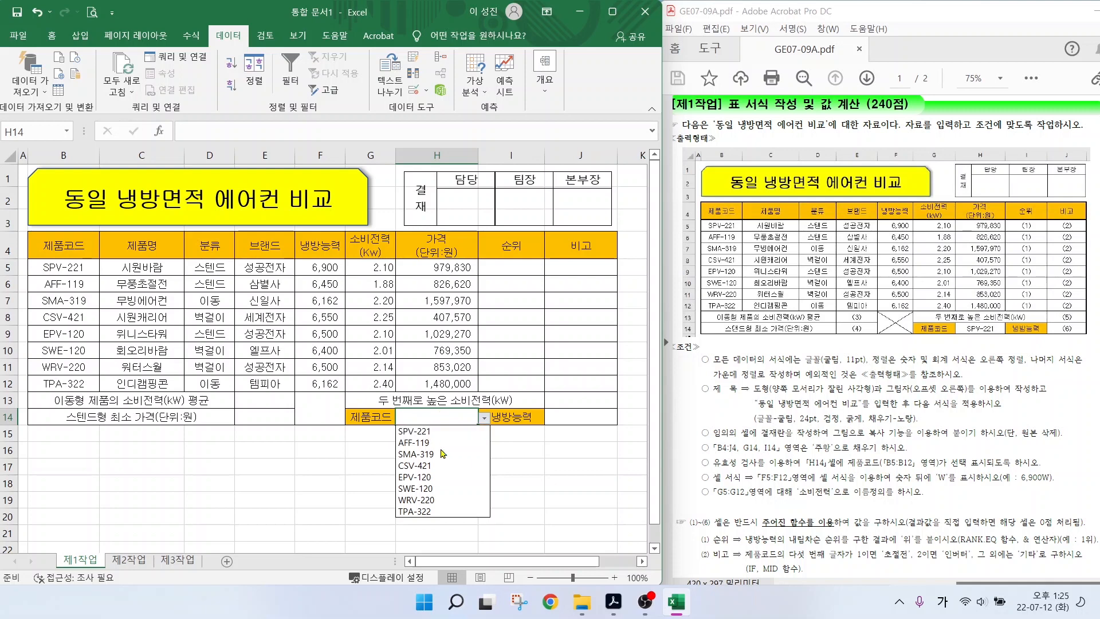
pyautogui.click(426, 434)
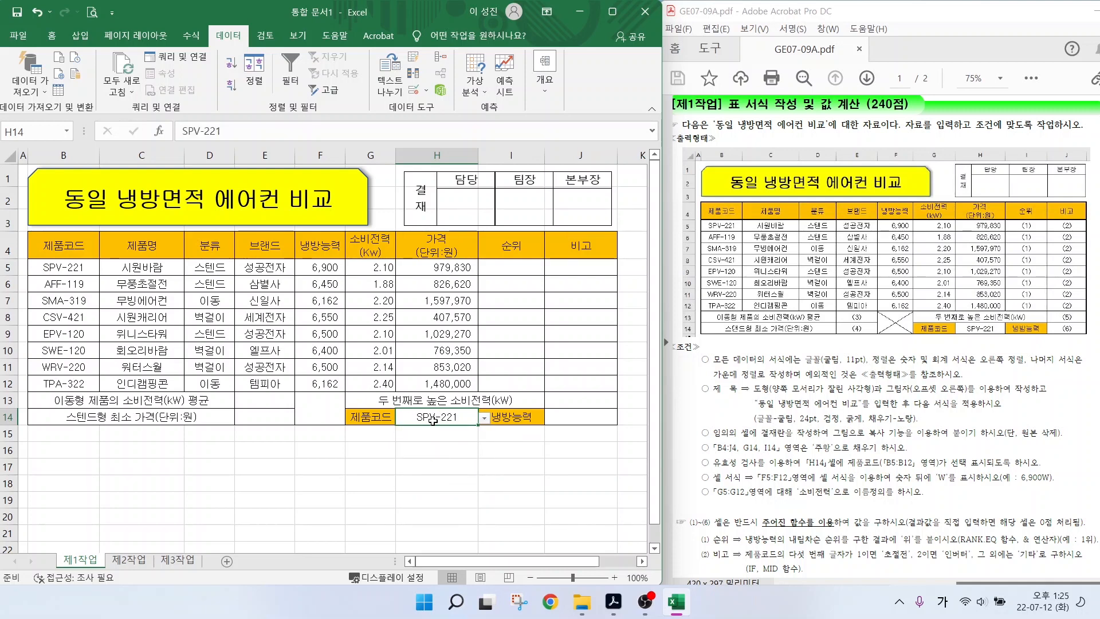
pyautogui.click(483, 419)
pyautogui.click(435, 443)
# - Mark the W-unit format condition and select the 냉방능력 values F5:F12
pyautogui.moveTo(724, 487); pyautogui.dragTo(1081, 486)
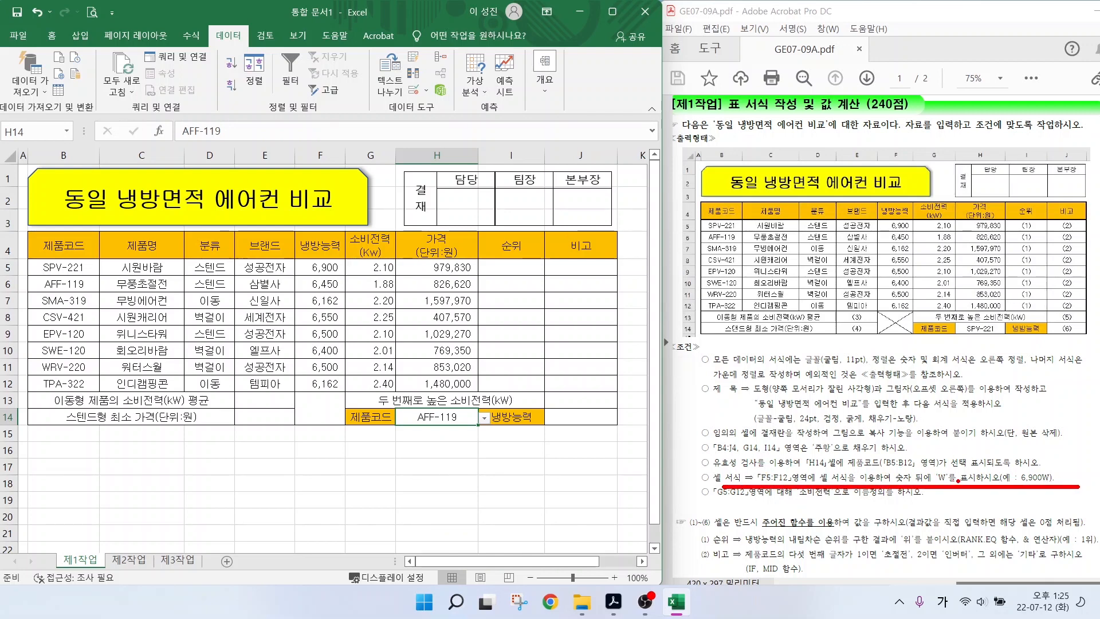
pyautogui.moveTo(954, 485)
pyautogui.mouseDown()
pyautogui.moveTo(925, 491)
pyautogui.moveTo(919, 465)
pyautogui.moveTo(963, 486)
pyautogui.mouseUp()
pyautogui.moveTo(293, 256)
pyautogui.mouseDown()
pyautogui.moveTo(331, 299)
pyautogui.moveTo(347, 393)
pyautogui.mouseUp()
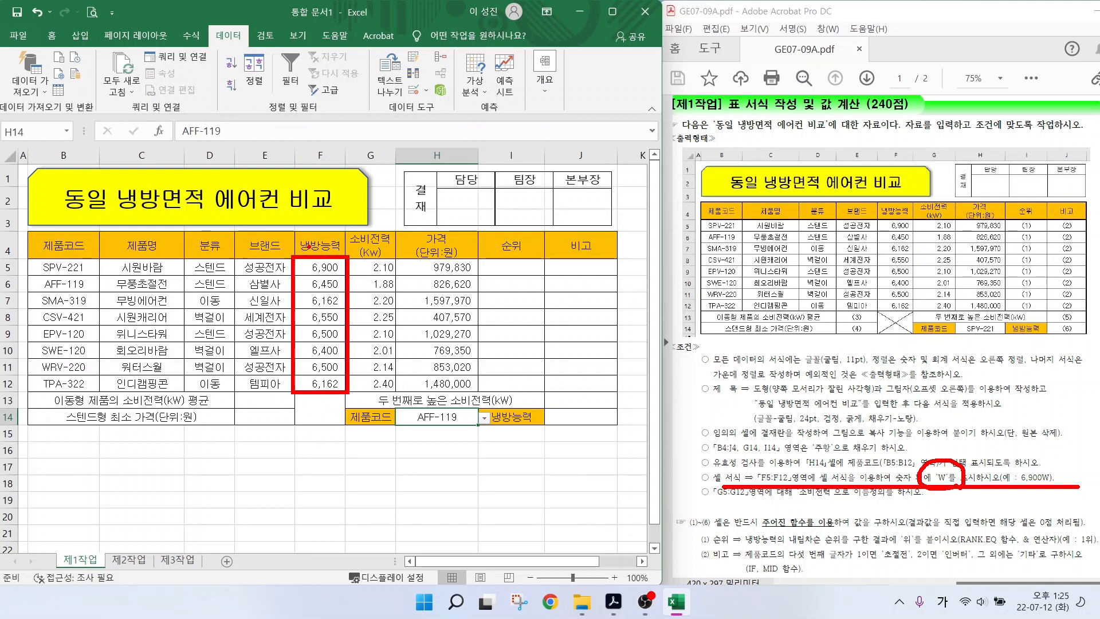
pyautogui.press('Escape')
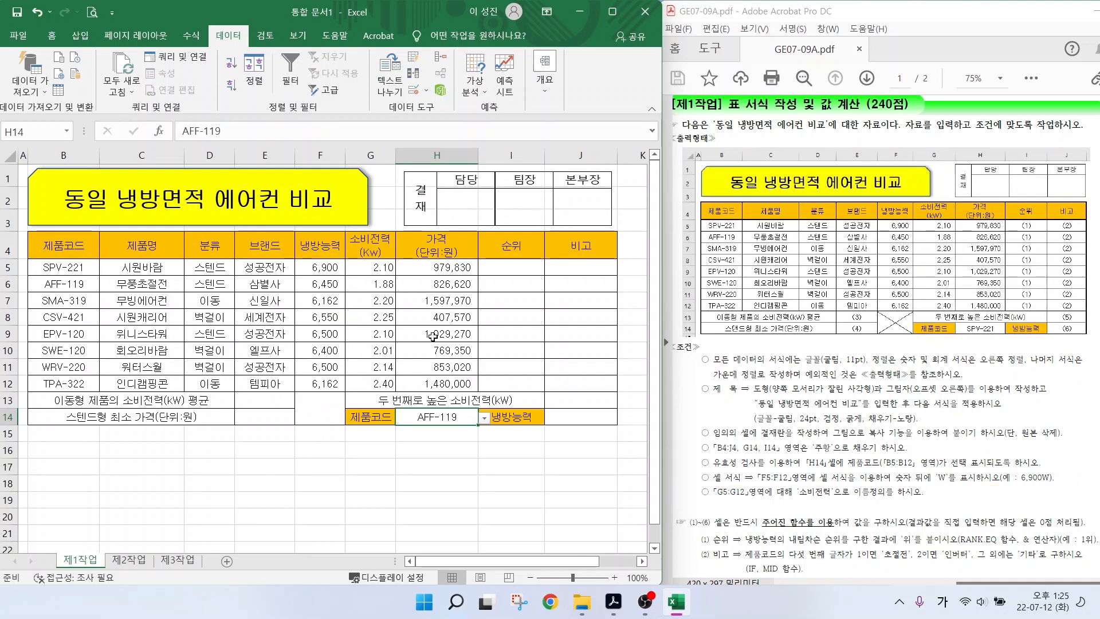
pyautogui.moveTo(320, 269); pyautogui.dragTo(323, 385)
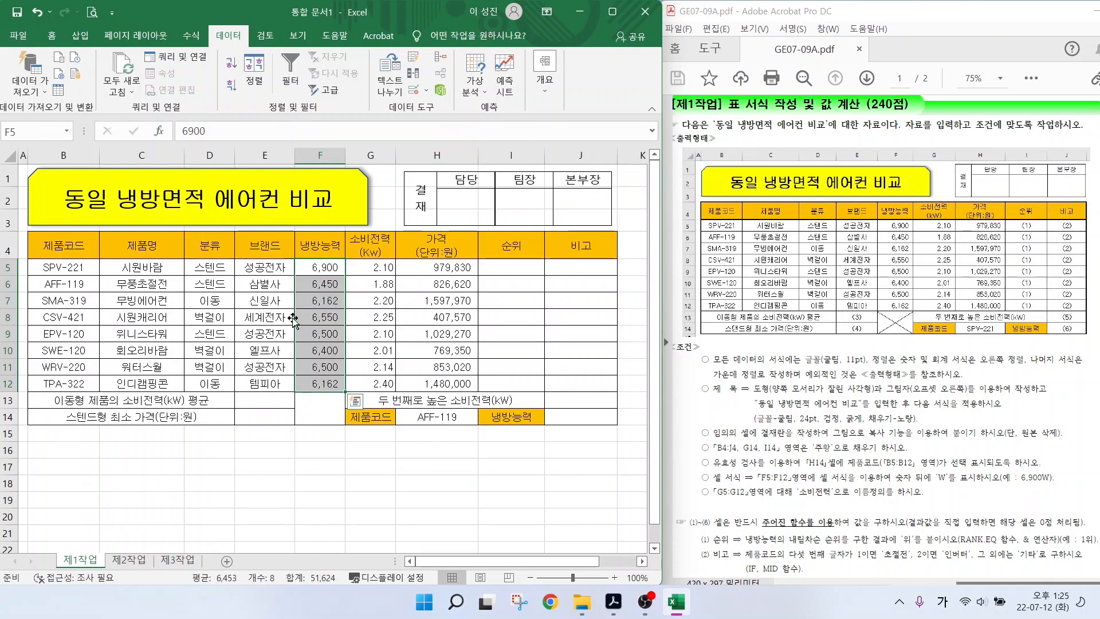
# - Apply the custom number format #,##0"W" to F5:F12 so values read like 6,900W
pyautogui.rightClick(322, 288)
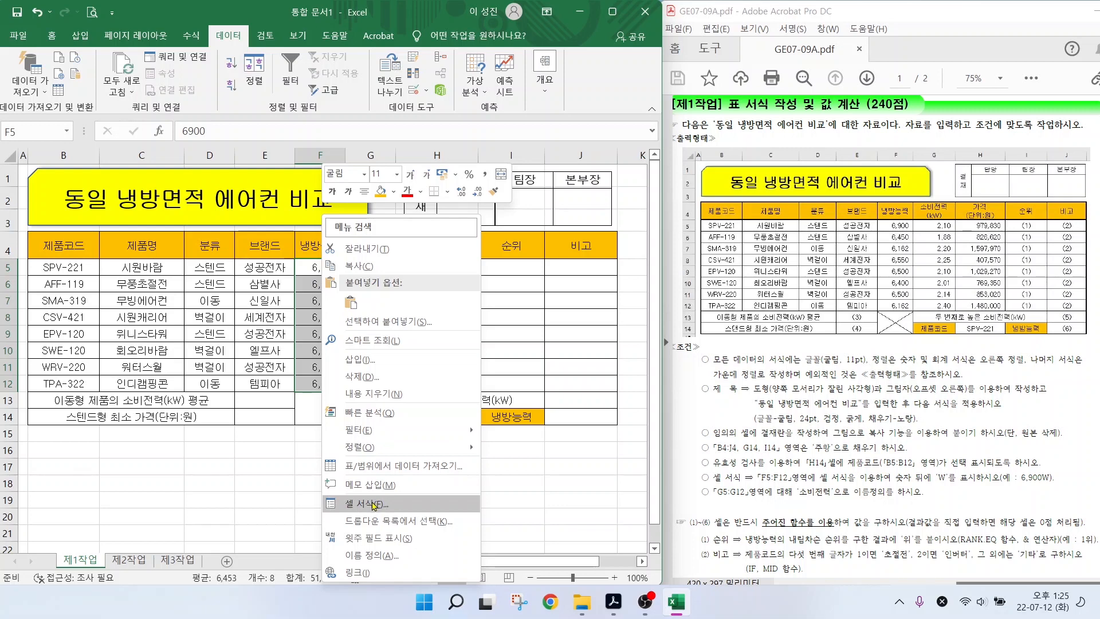
pyautogui.click(374, 505)
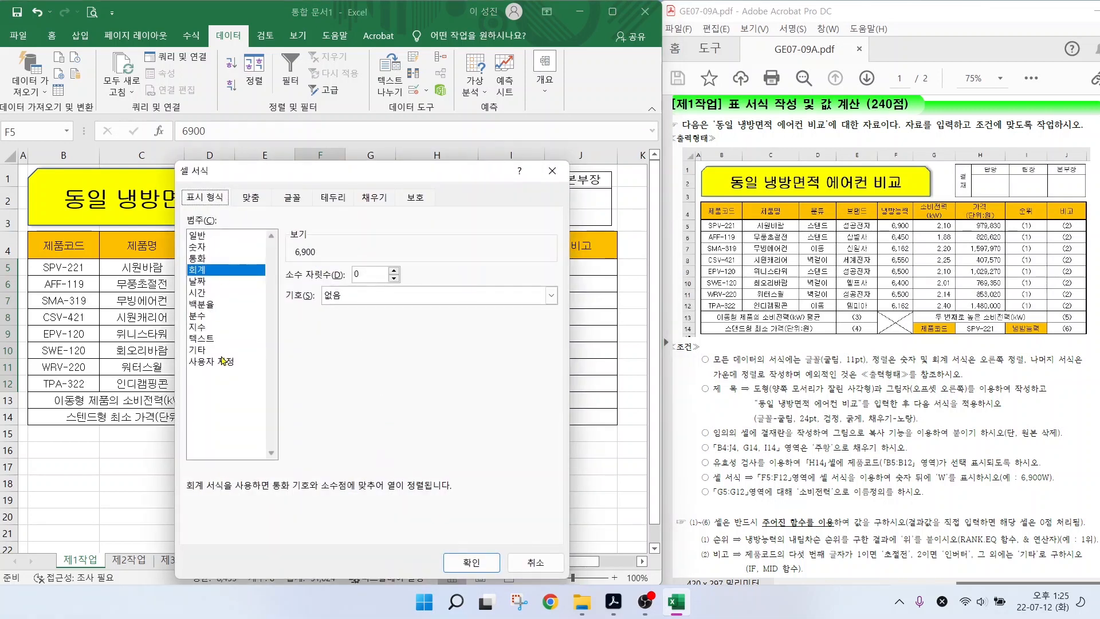
pyautogui.click(220, 363)
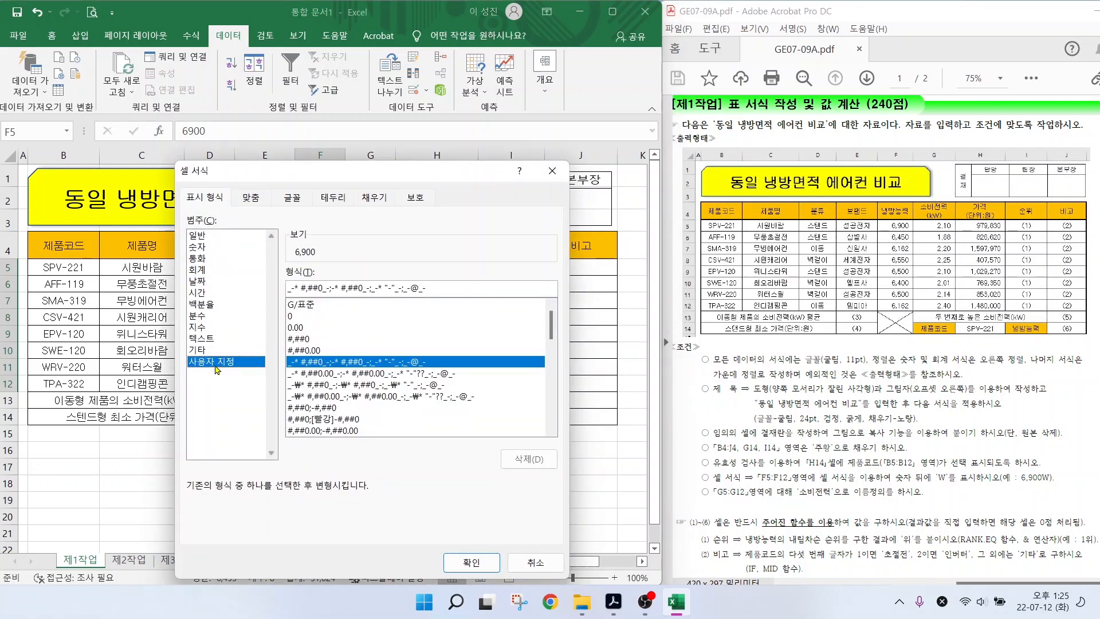
pyautogui.click(298, 338)
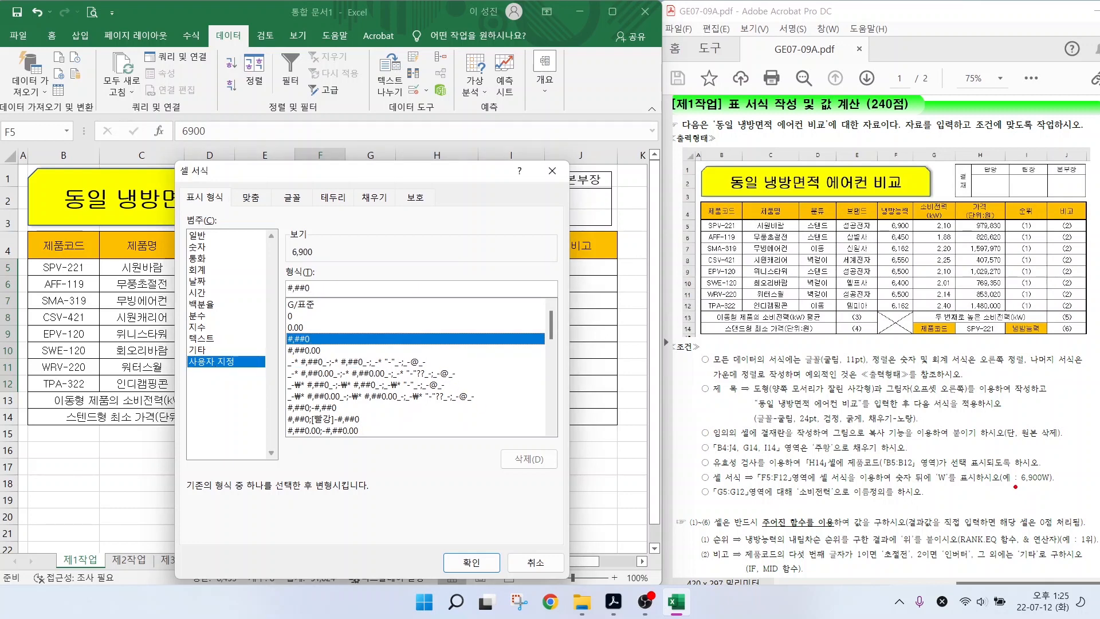
pyautogui.moveTo(1016, 486); pyautogui.dragTo(1066, 485)
pyautogui.moveTo(346, 303)
pyautogui.mouseDown()
pyautogui.moveTo(379, 302)
pyautogui.moveTo(349, 319)
pyautogui.moveTo(494, 288)
pyautogui.moveTo(550, 309)
pyautogui.moveTo(603, 268)
pyautogui.mouseUp()
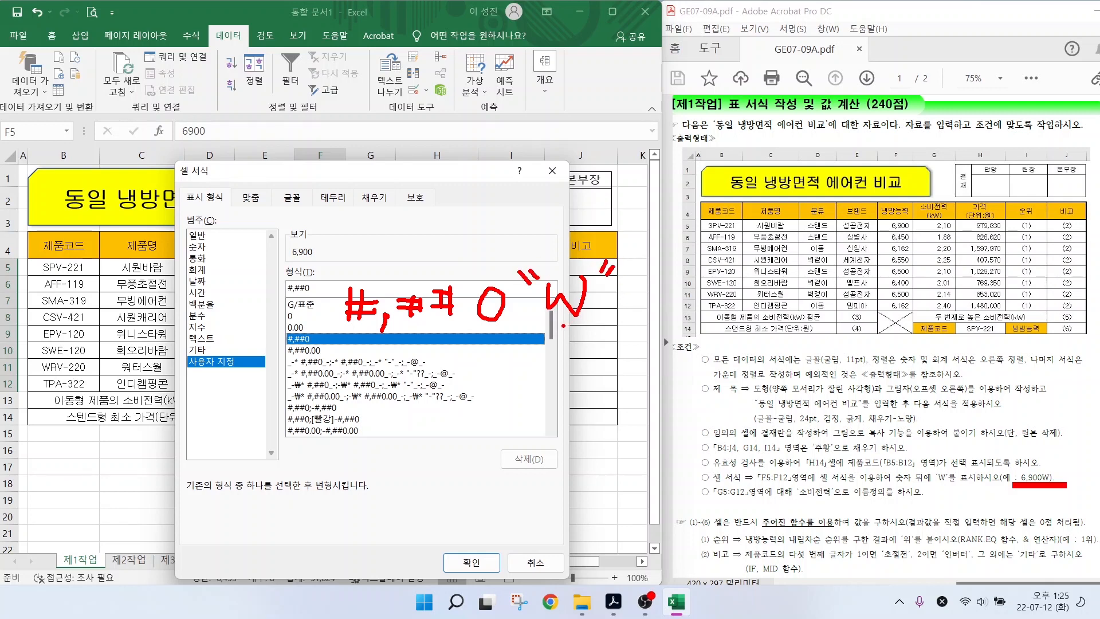
pyautogui.click(314, 287)
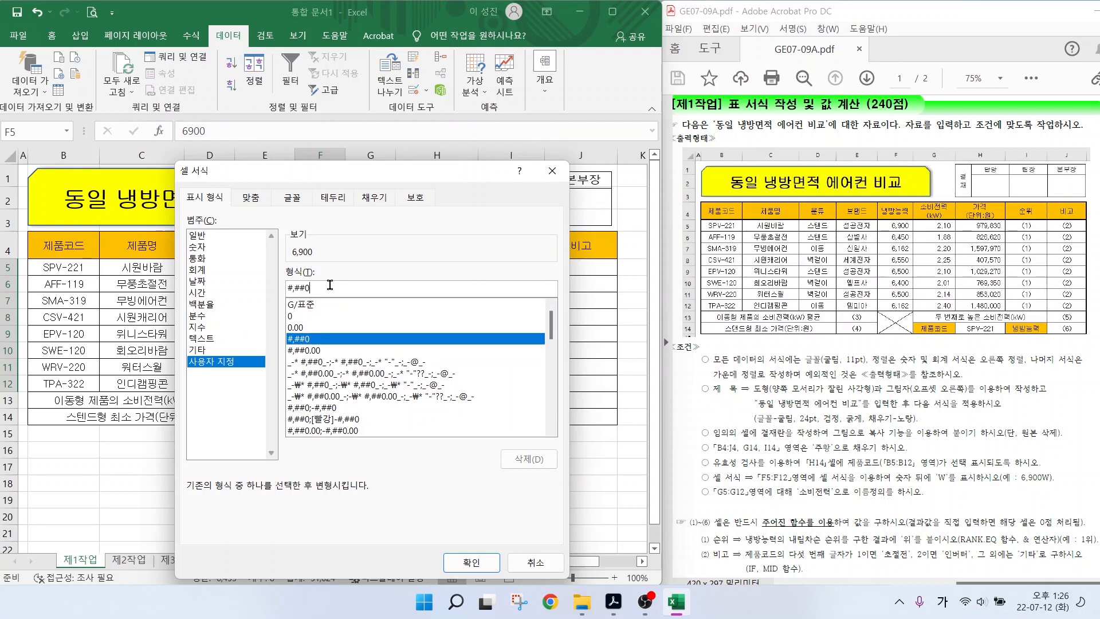
pyautogui.write('ㅉ')
pyautogui.press('BackSpace')
pyautogui.write('W')
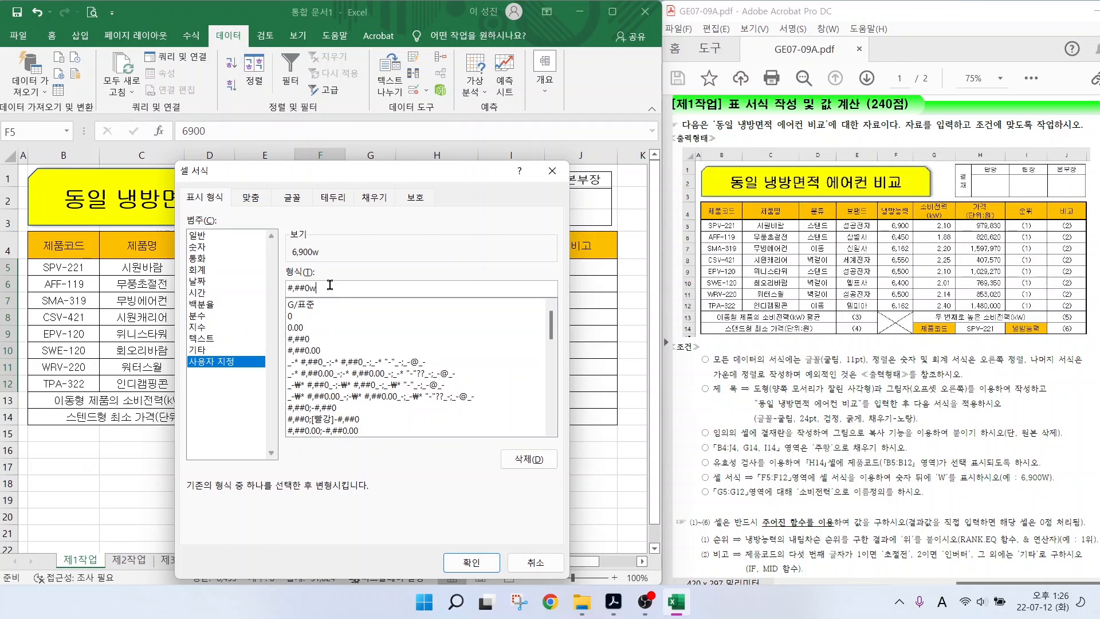
pyautogui.press('BackSpace')
pyautogui.write('"W')
pyautogui.moveTo(332, 259)
pyautogui.mouseDown()
pyautogui.moveTo(270, 235)
pyautogui.moveTo(337, 264)
pyautogui.mouseUp()
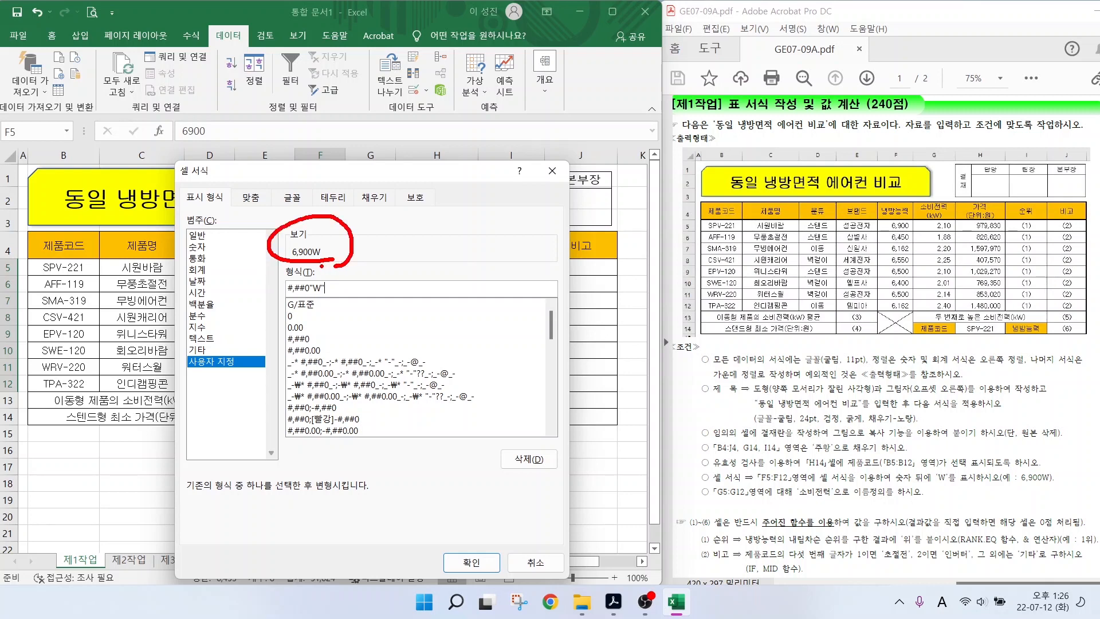
pyautogui.click(471, 563)
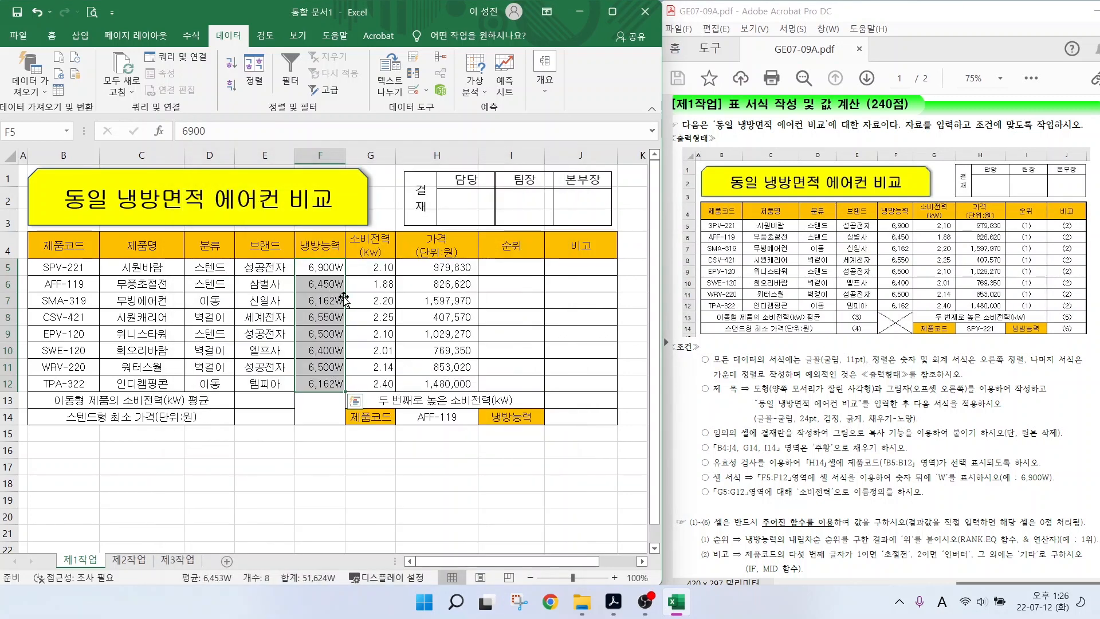
pyautogui.click(319, 449)
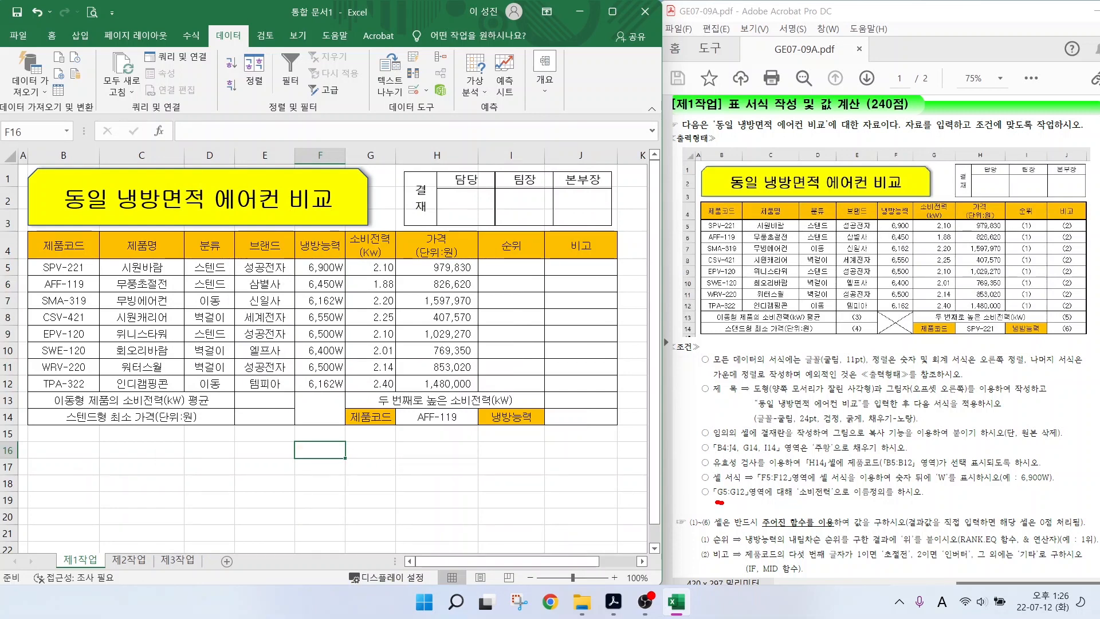
# - Select the power consumption values in G5:G12
pyautogui.moveTo(720, 503); pyautogui.dragTo(916, 500)
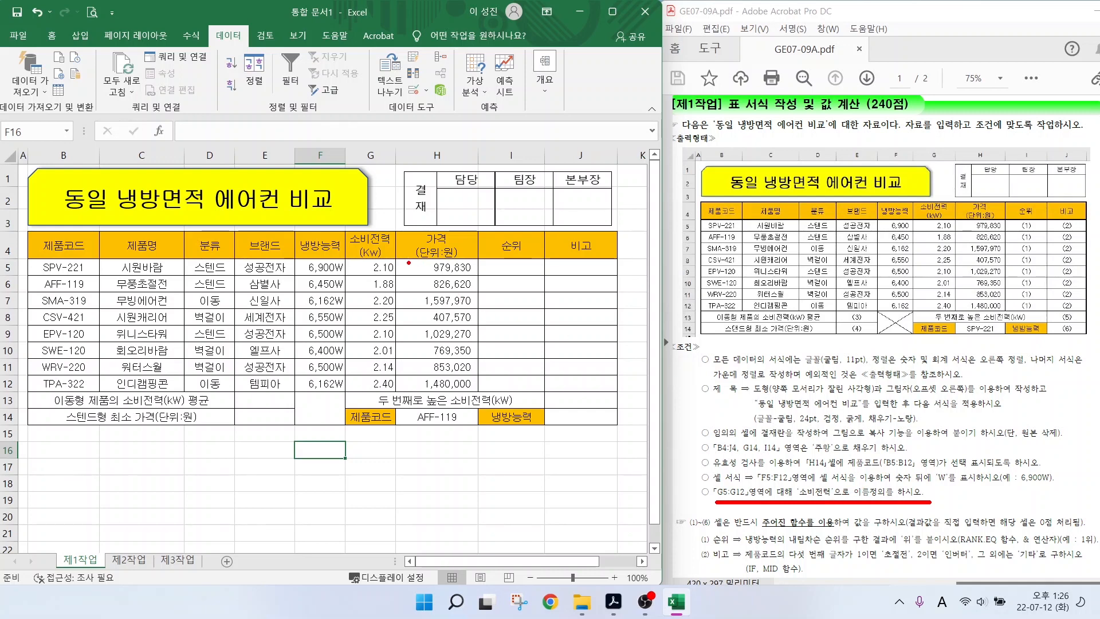
pyautogui.click(368, 272)
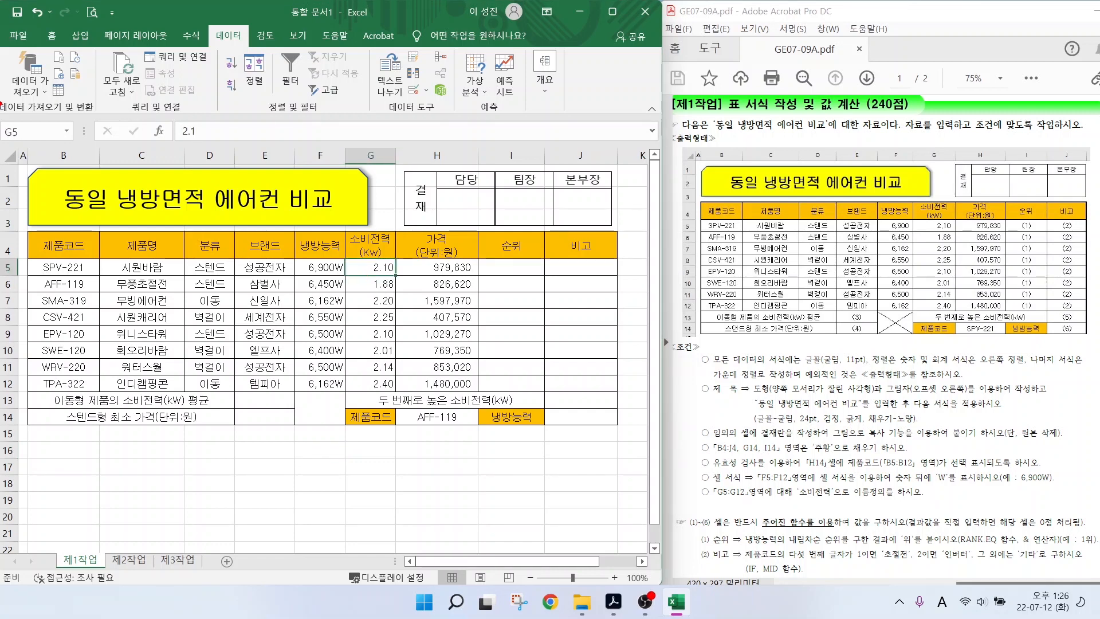
pyautogui.moveTo(1, 117); pyautogui.dragTo(75, 179)
pyautogui.press('Escape')
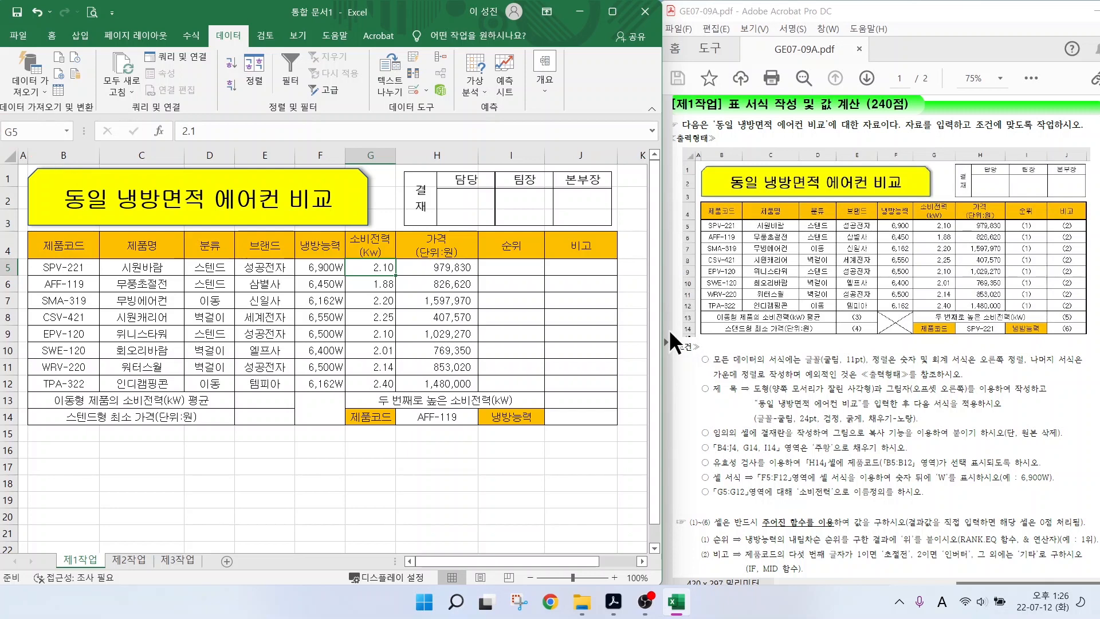
pyautogui.click(359, 288)
pyautogui.click(367, 302)
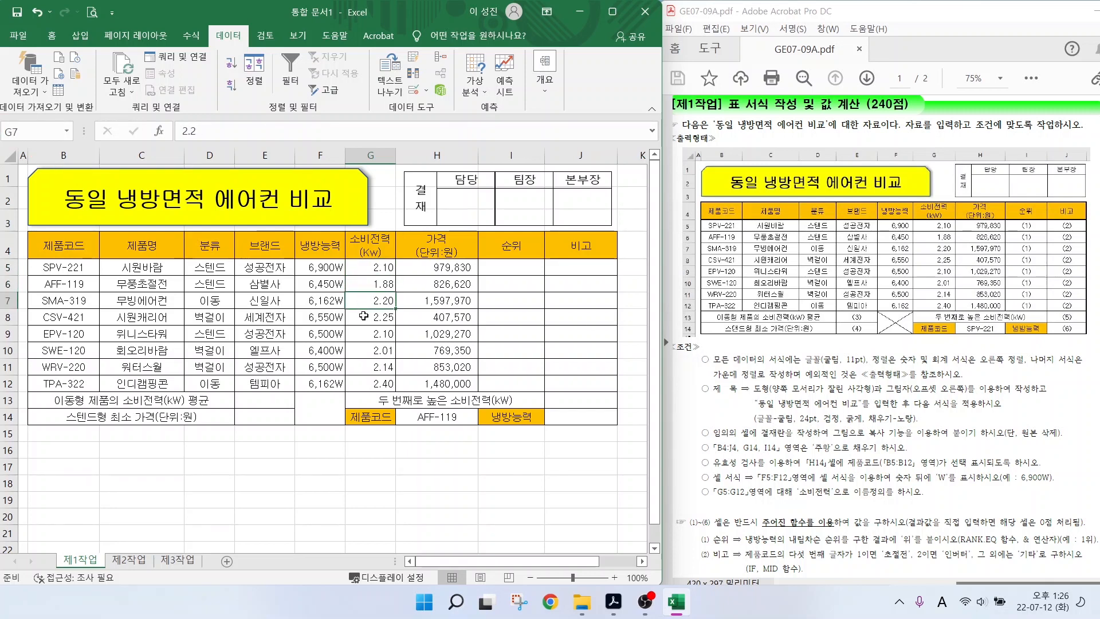
pyautogui.click(366, 318)
pyautogui.click(366, 338)
pyautogui.click(366, 351)
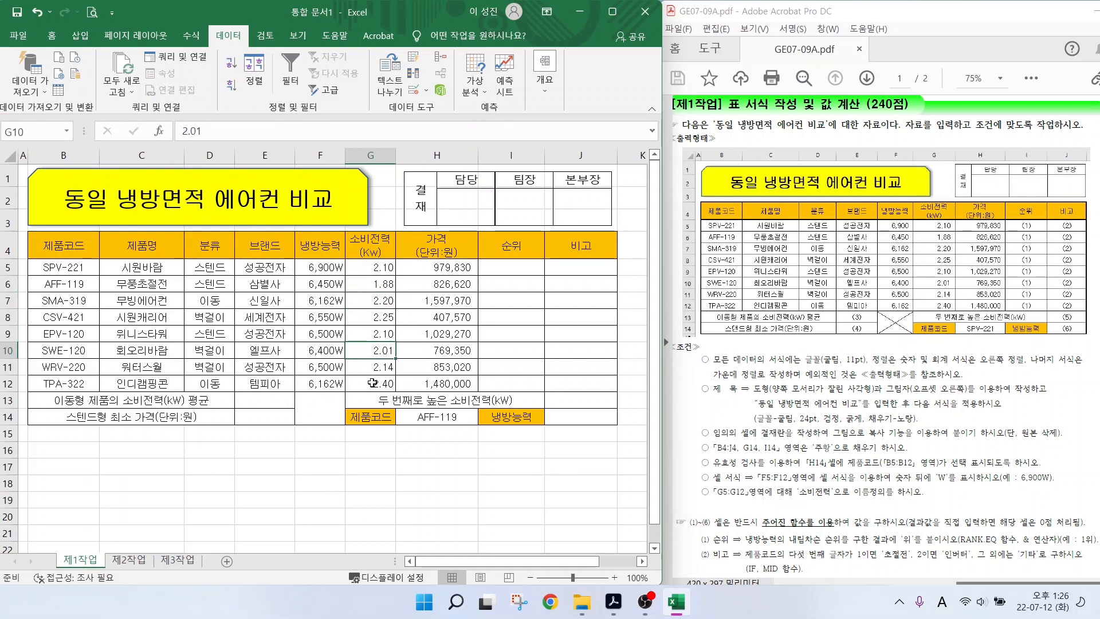
pyautogui.click(368, 383)
pyautogui.moveTo(366, 268); pyautogui.dragTo(365, 383)
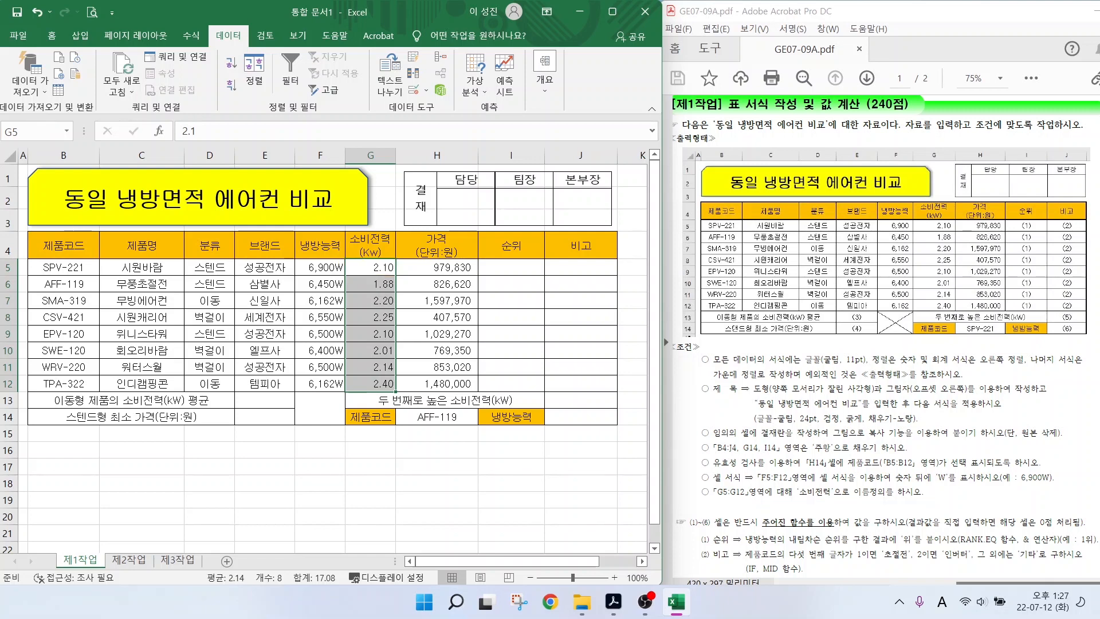
# - Name the range 소비전력 in the Name Box and reselect G5:G12 to verify it
pyautogui.click(31, 131)
pyautogui.press('Hangul')
pyautogui.write('소비전력')
pyautogui.press('Return')
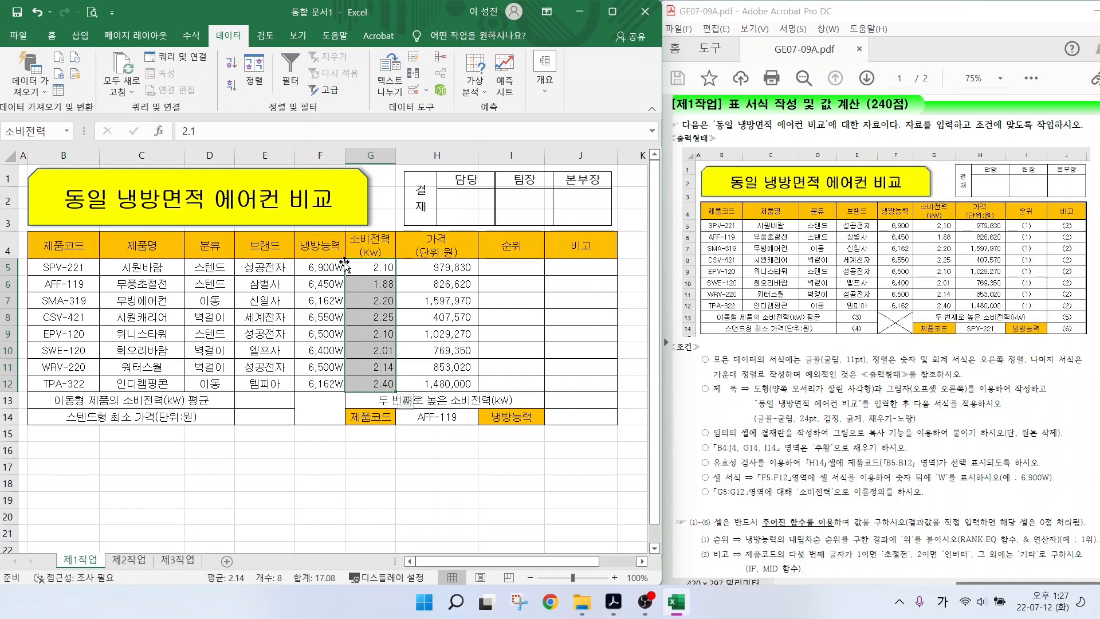
pyautogui.click(367, 266)
pyautogui.click(369, 285)
pyautogui.click(370, 303)
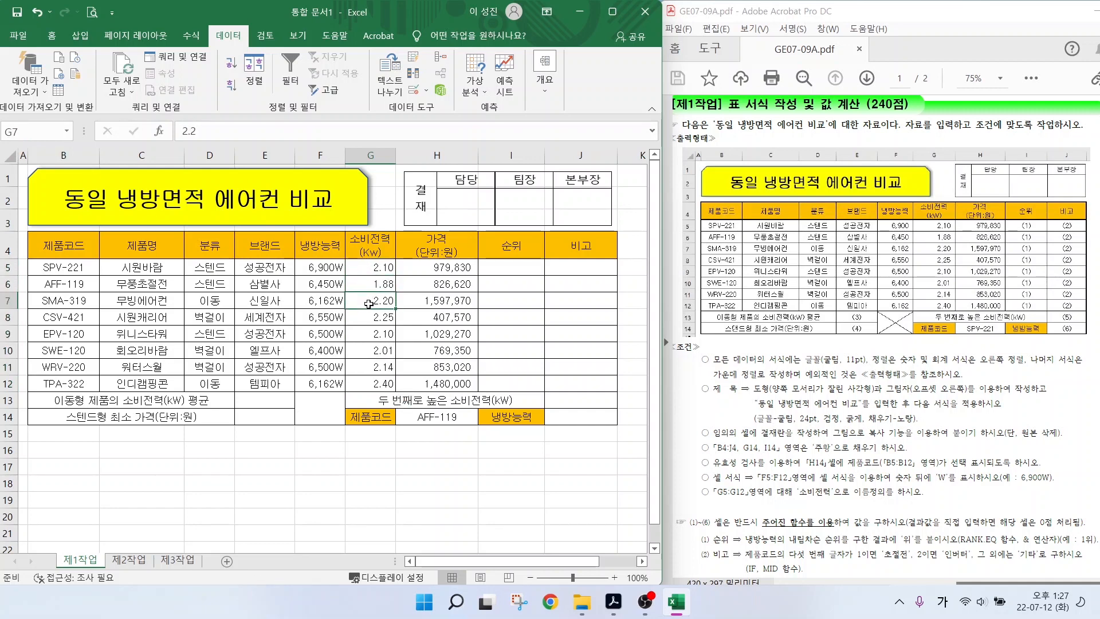
pyautogui.click(371, 334)
pyautogui.moveTo(370, 268); pyautogui.dragTo(376, 387)
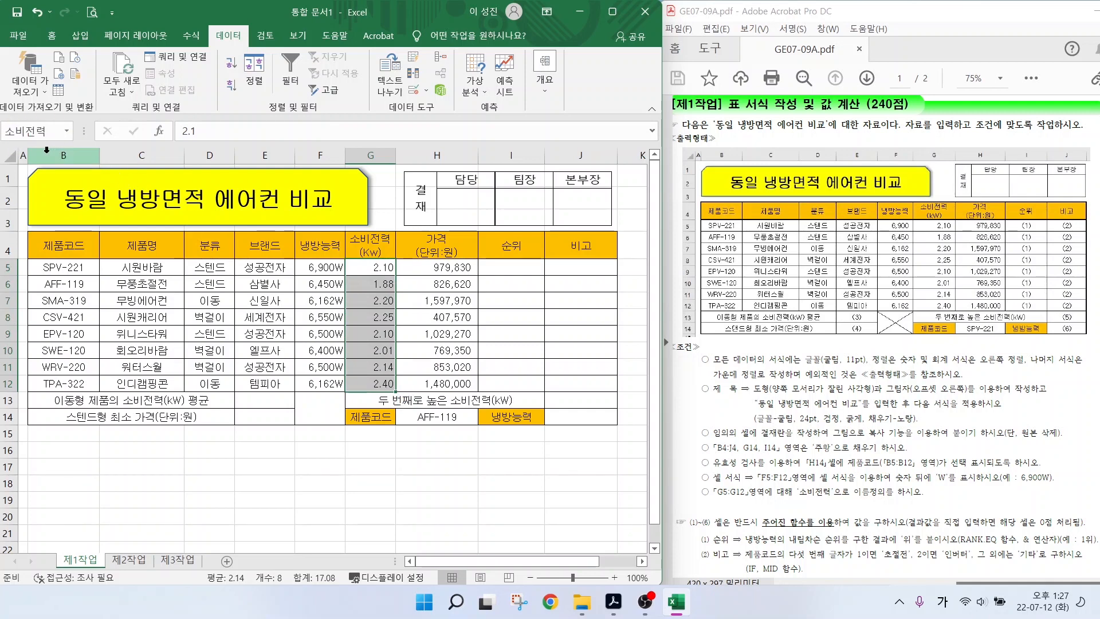
pyautogui.click(319, 467)
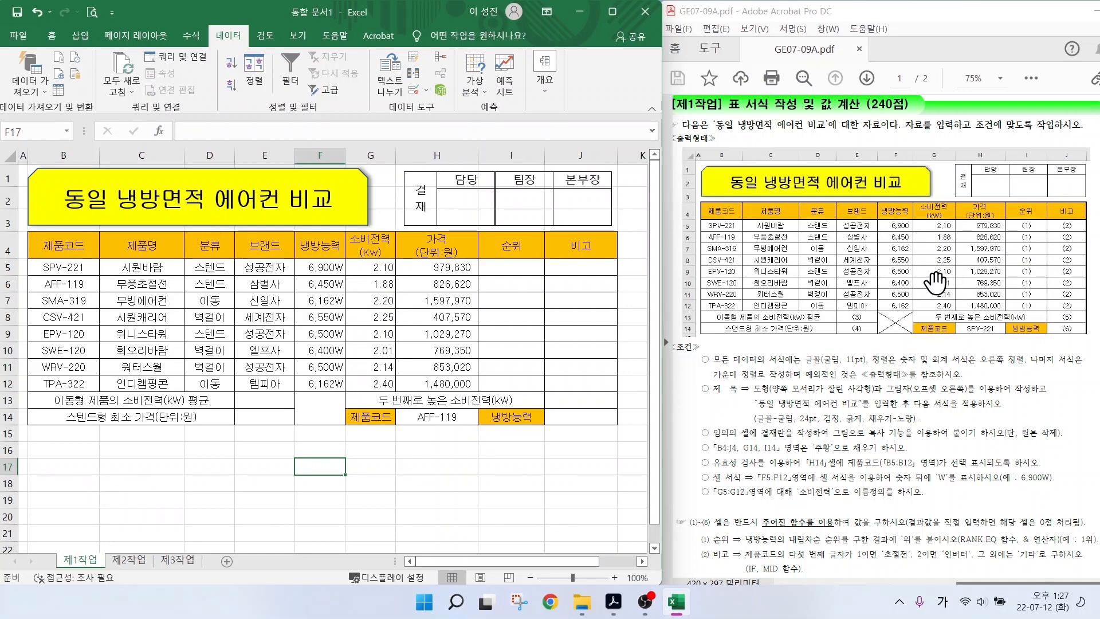
pyautogui.moveTo(58, 245); pyautogui.dragTo(596, 408)
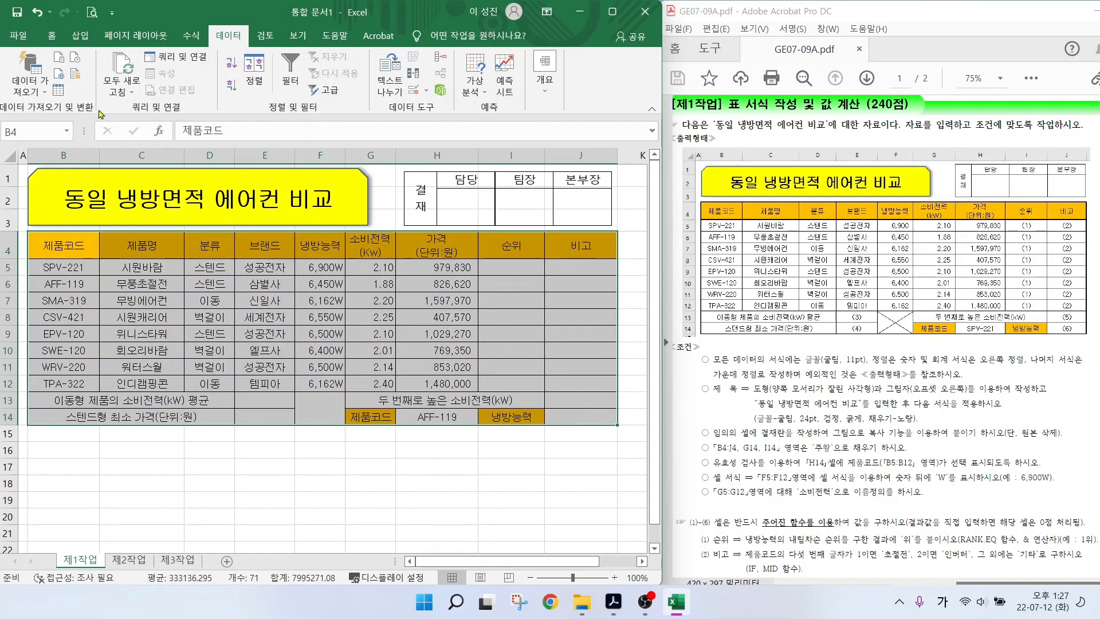
# - Give the whole table and the product rows B5:J12 thick outside borders
pyautogui.click(51, 35)
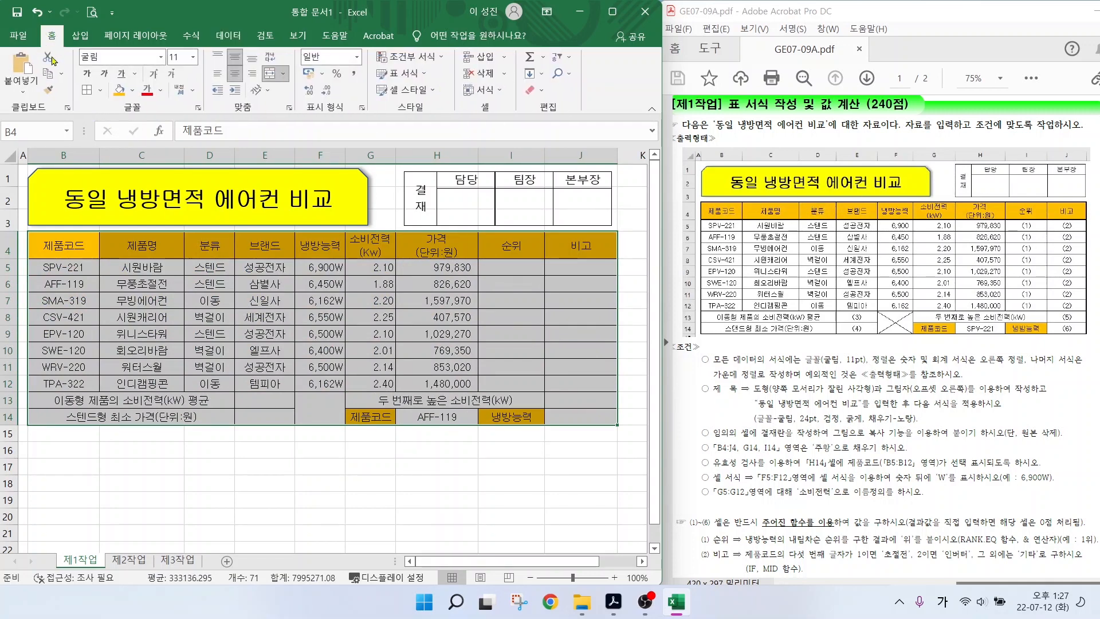
pyautogui.click(101, 90)
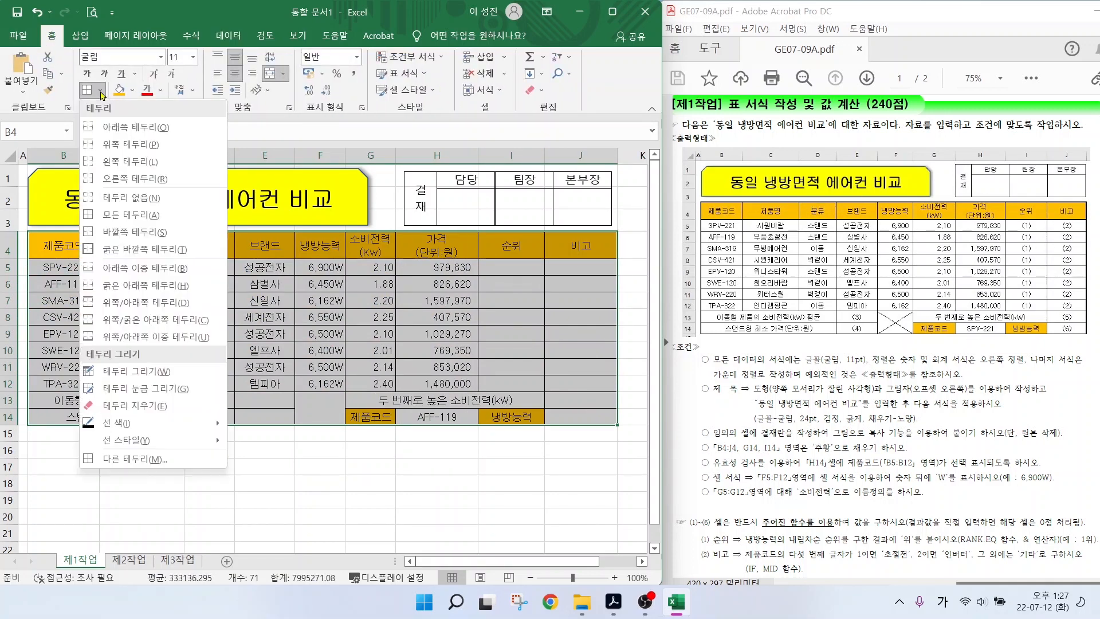
pyautogui.click(125, 253)
pyautogui.moveTo(63, 267); pyautogui.dragTo(590, 379)
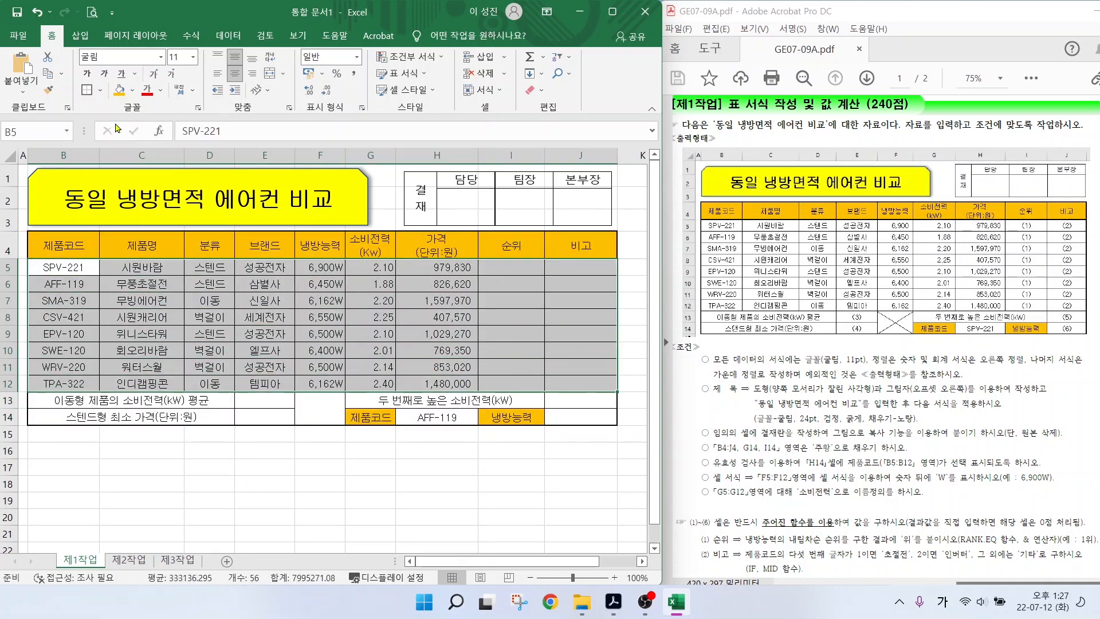
pyautogui.click(86, 90)
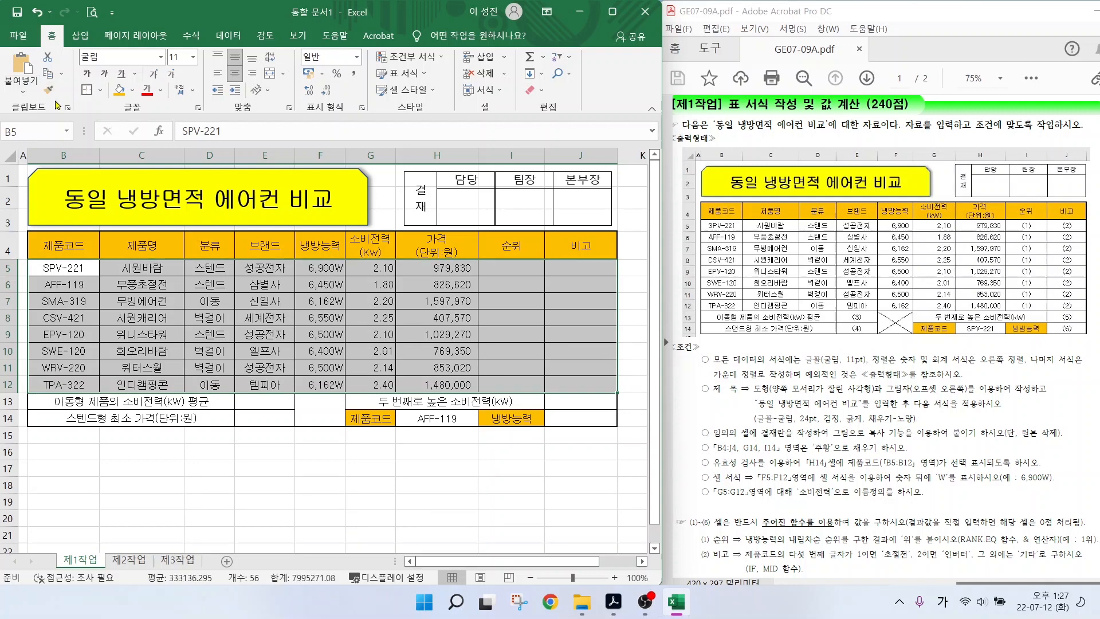
pyautogui.click(327, 473)
# - Try a border from the Borders list on merged cell F13, then undo it
pyautogui.click(311, 408)
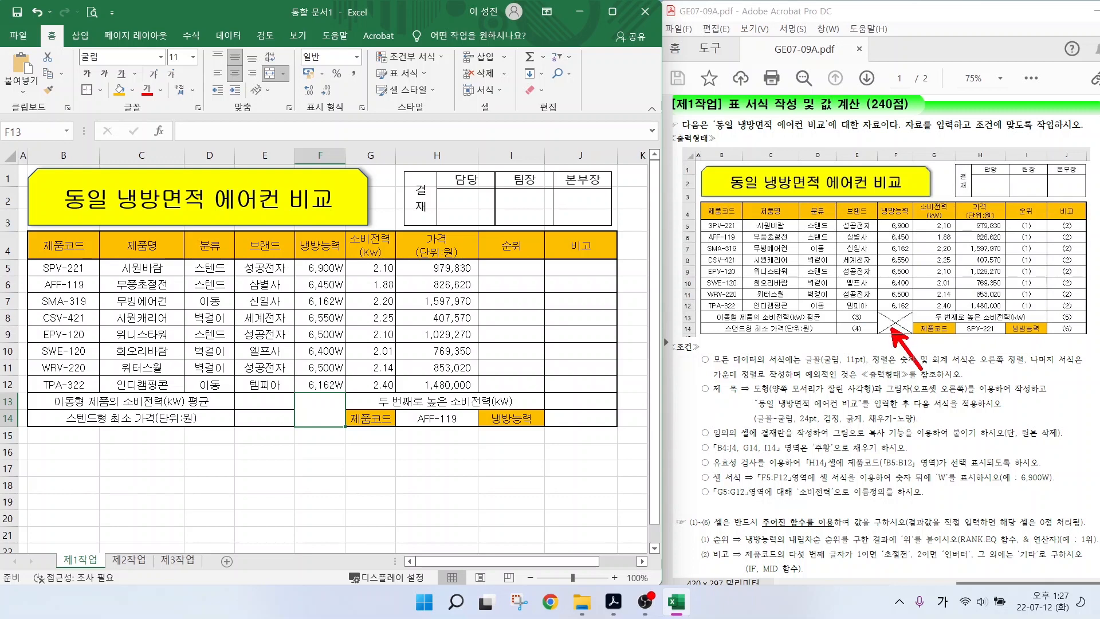
pyautogui.click(100, 90)
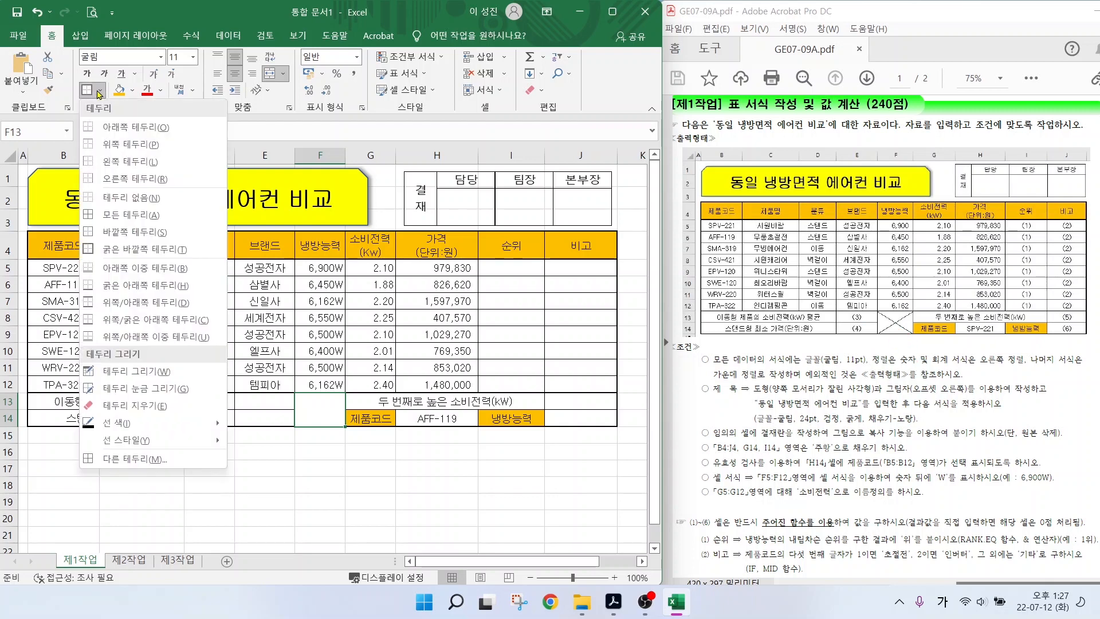
pyautogui.click(96, 146)
pyautogui.click(332, 470)
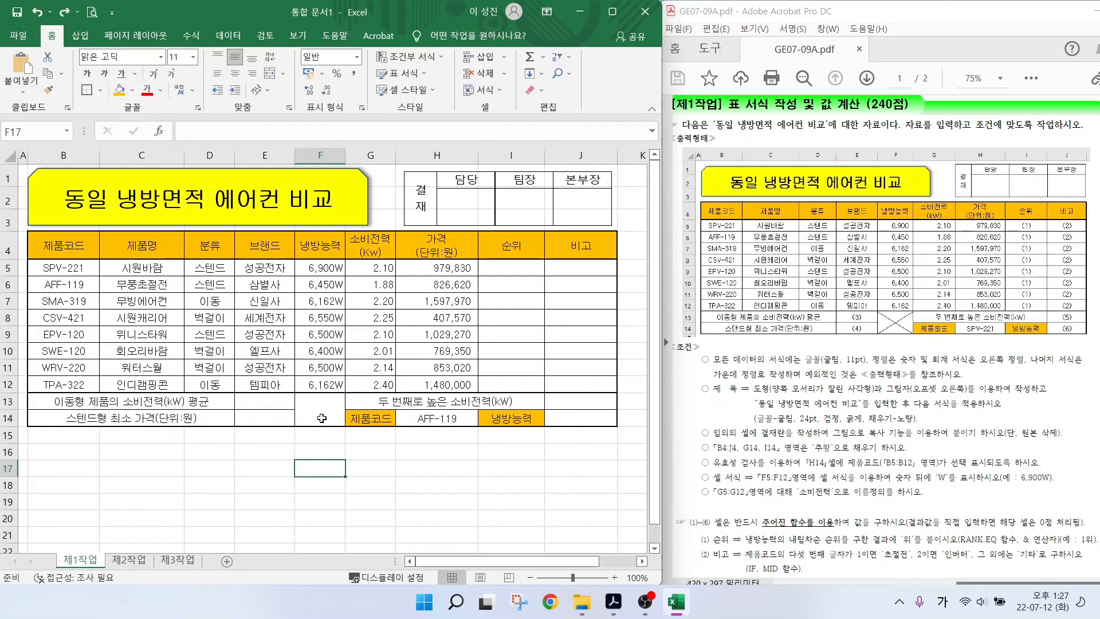
pyautogui.hotkey('ctrl', 'z')
pyautogui.click(100, 91)
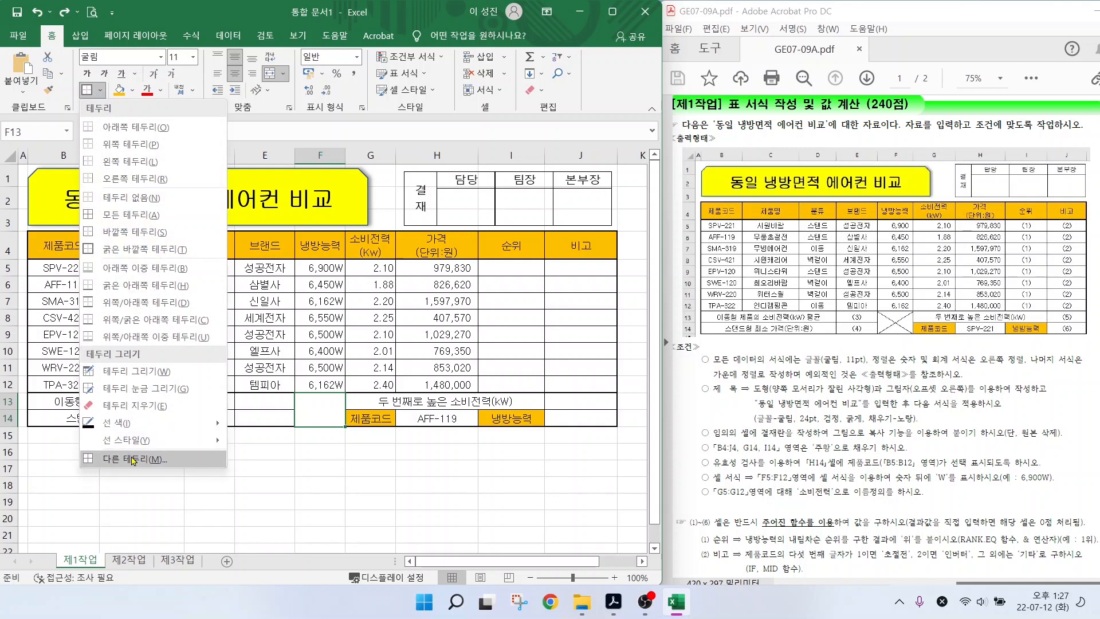
pyautogui.press('Escape')
# - Add both diagonal borders to merged cell F13:F14 to form an X
pyautogui.rightClick(318, 406)
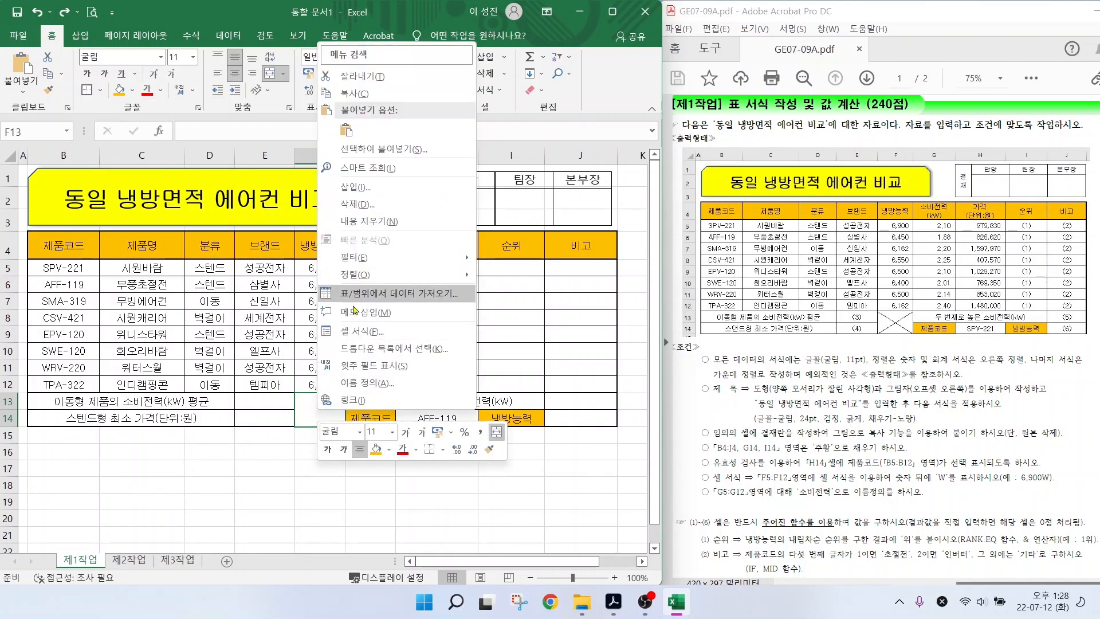
pyautogui.click(351, 333)
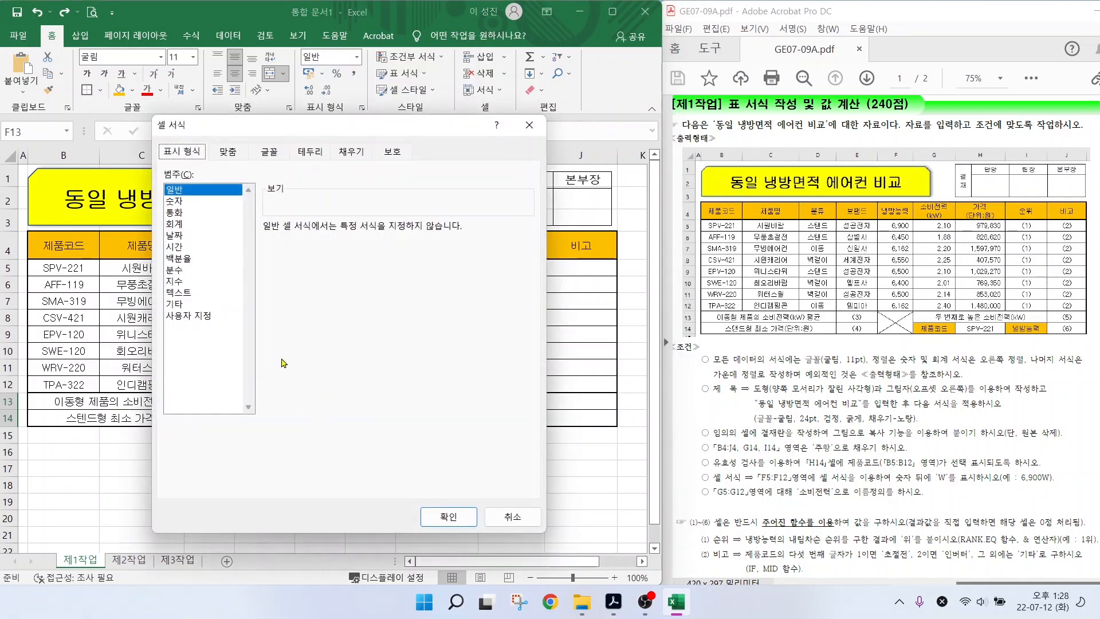
pyautogui.click(296, 150)
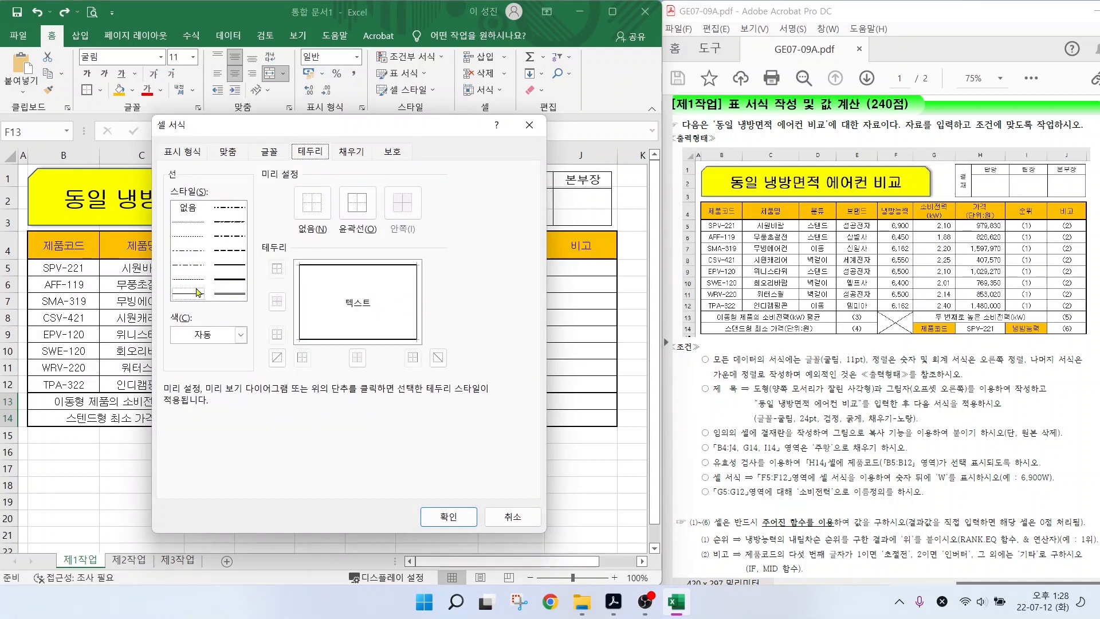
pyautogui.click(277, 357)
pyautogui.click(438, 357)
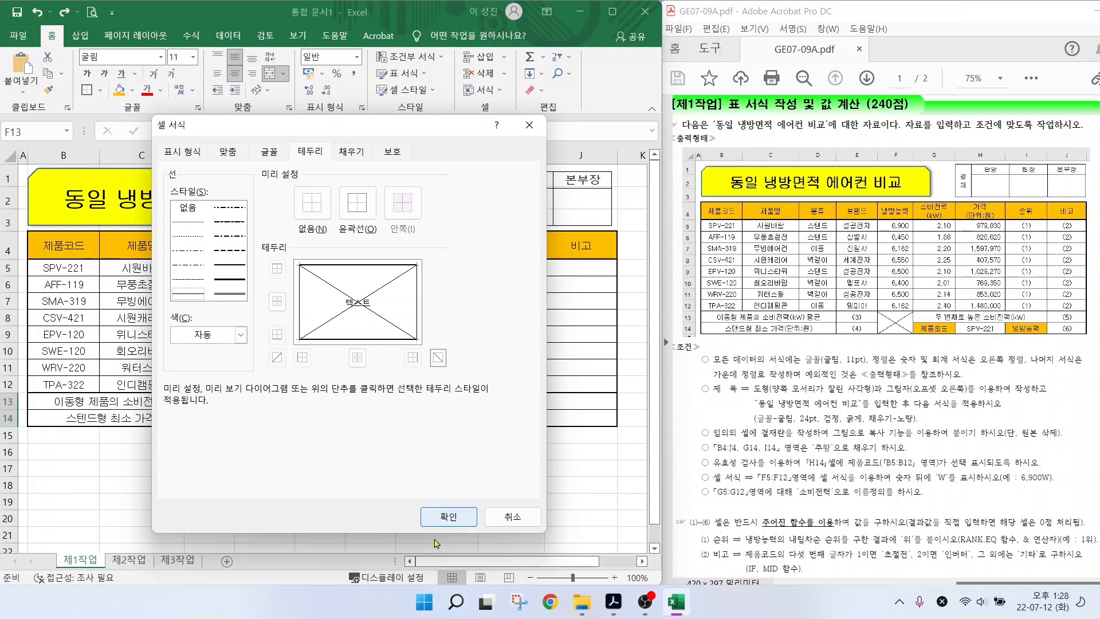
pyautogui.click(437, 521)
pyautogui.click(320, 484)
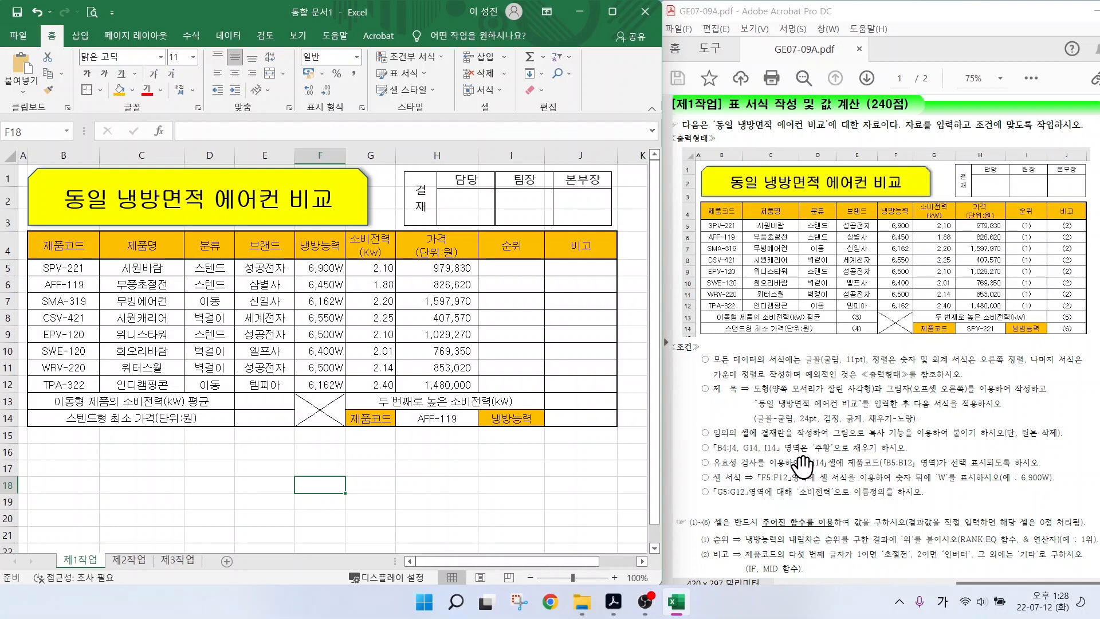
pyautogui.scroll(-5, 828, 461)
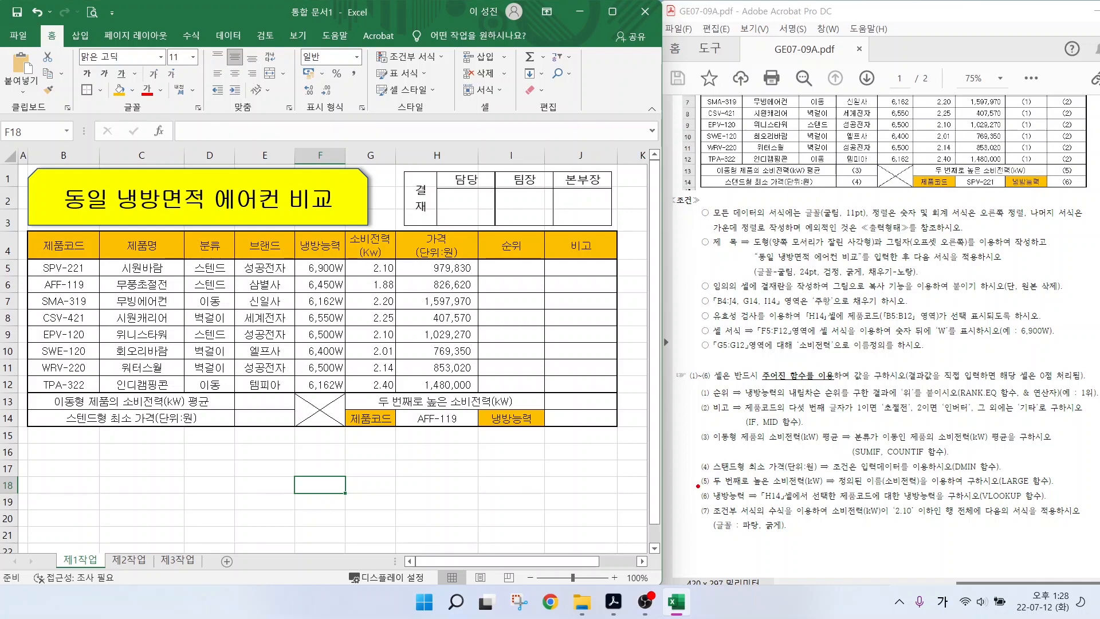
pyautogui.moveTo(690, 498)
pyautogui.mouseDown()
pyautogui.moveTo(729, 518)
pyautogui.moveTo(1096, 540)
pyautogui.mouseUp()
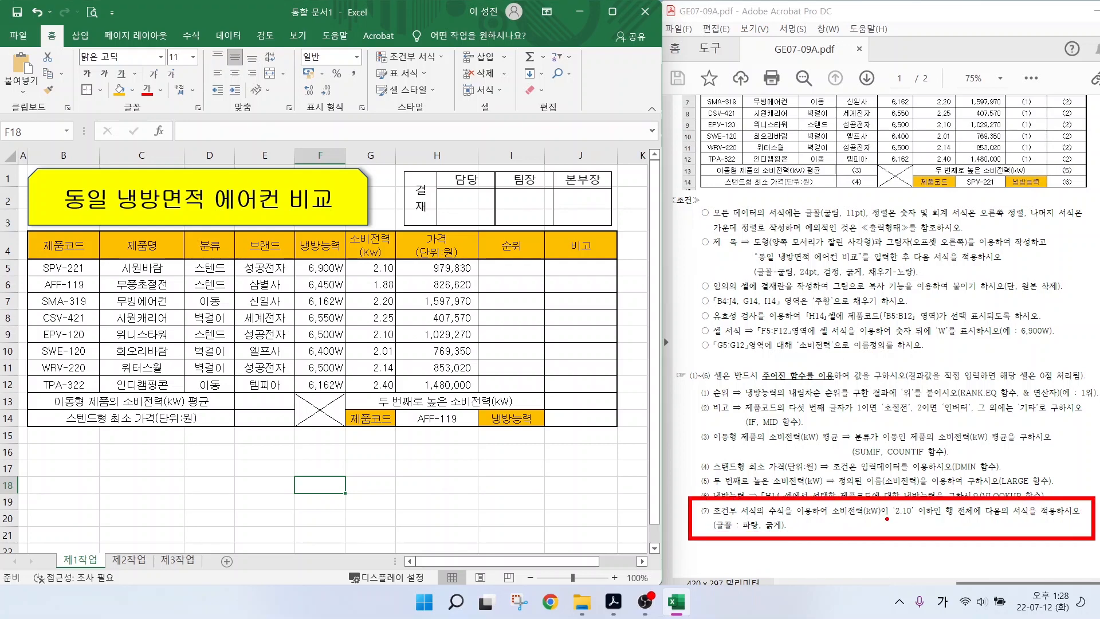
pyautogui.press('Escape')
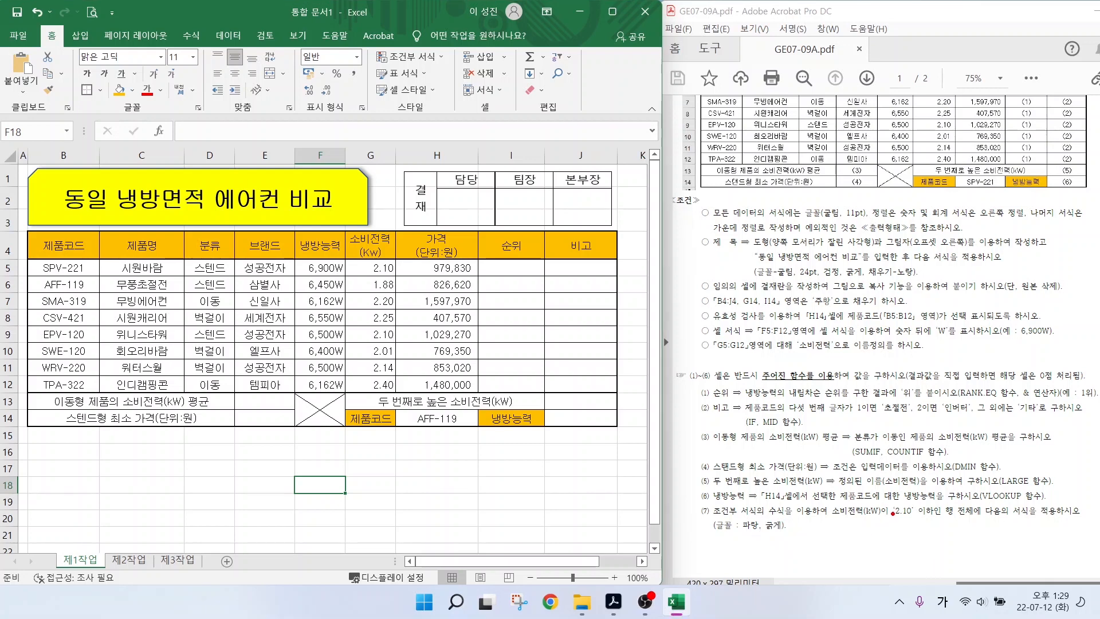
pyautogui.moveTo(906, 519); pyautogui.dragTo(1026, 520)
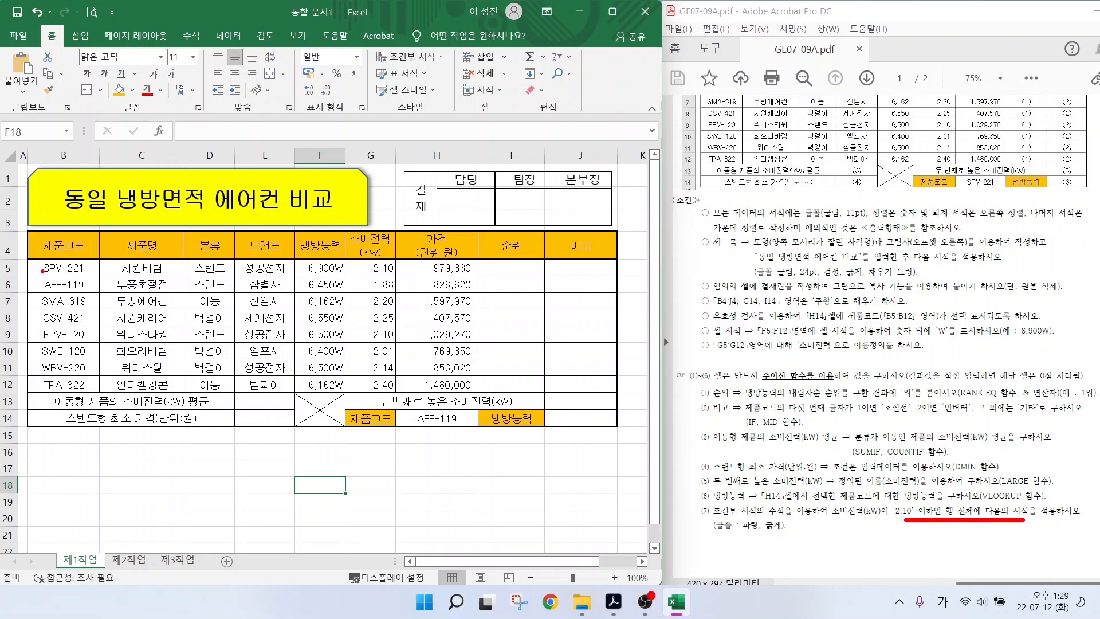
pyautogui.moveTo(29, 254)
pyautogui.mouseDown()
pyautogui.moveTo(588, 375)
pyautogui.moveTo(620, 395)
pyautogui.mouseUp()
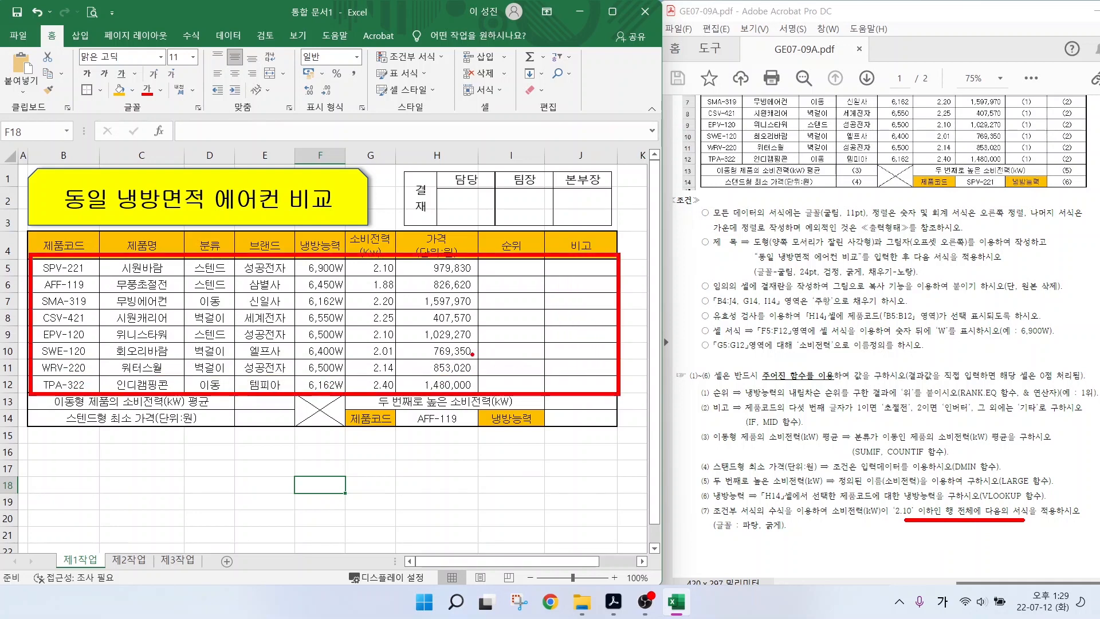
pyautogui.press('Escape')
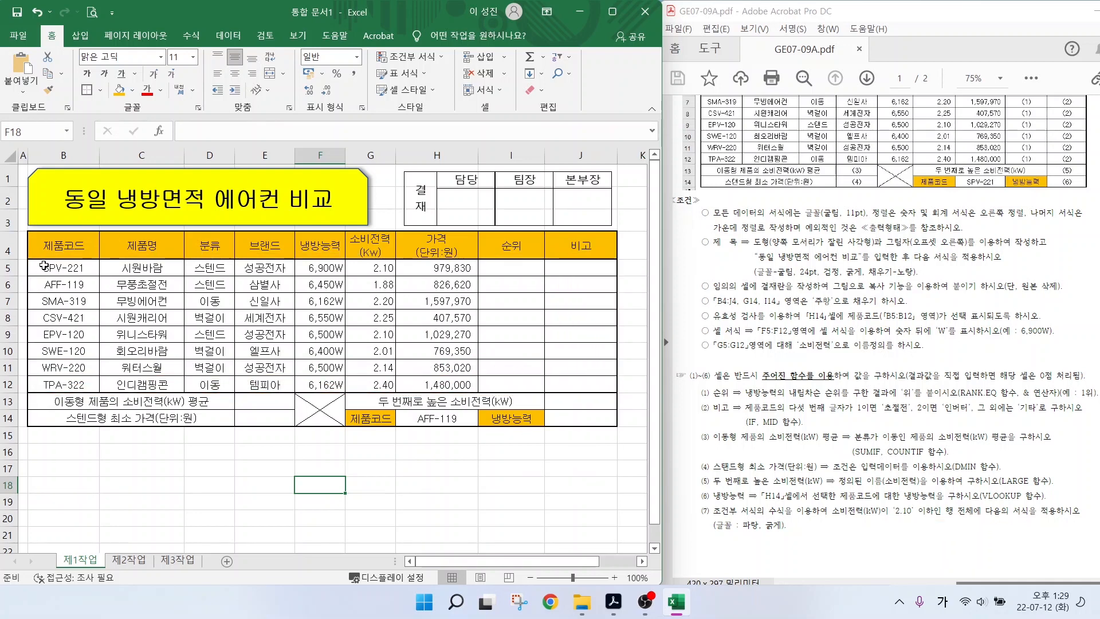
# - Select the product data rows B5:J12 and bring up the Conditional Formatting menu
pyautogui.moveTo(43, 267); pyautogui.dragTo(585, 383)
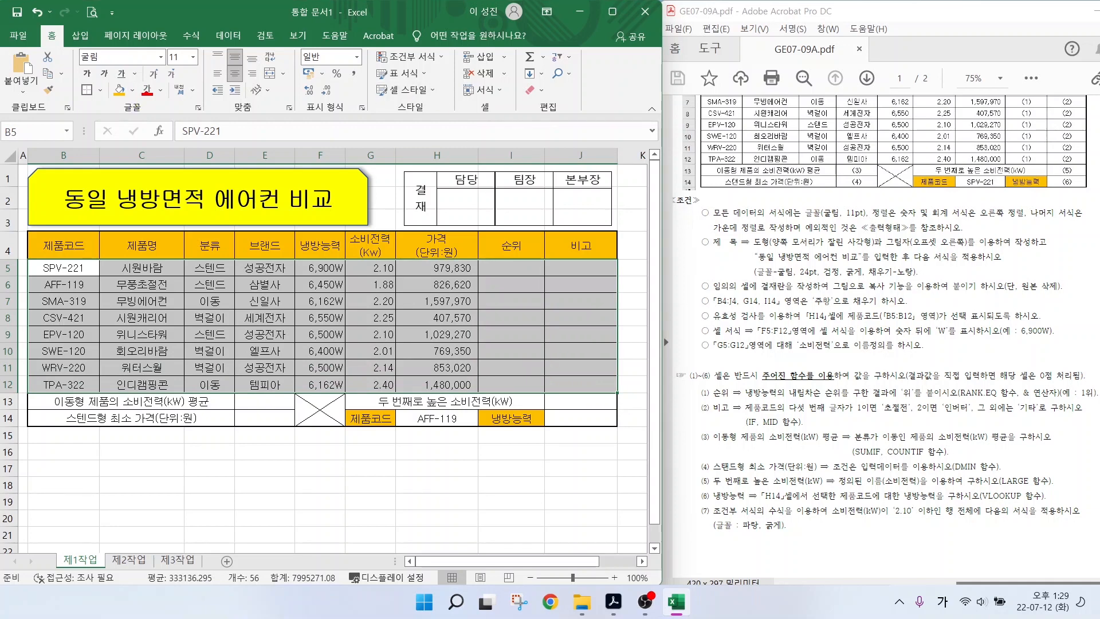
pyautogui.moveTo(148, 98); pyautogui.dragTo(179, 139)
pyautogui.moveTo(117, 97); pyautogui.dragTo(79, 136)
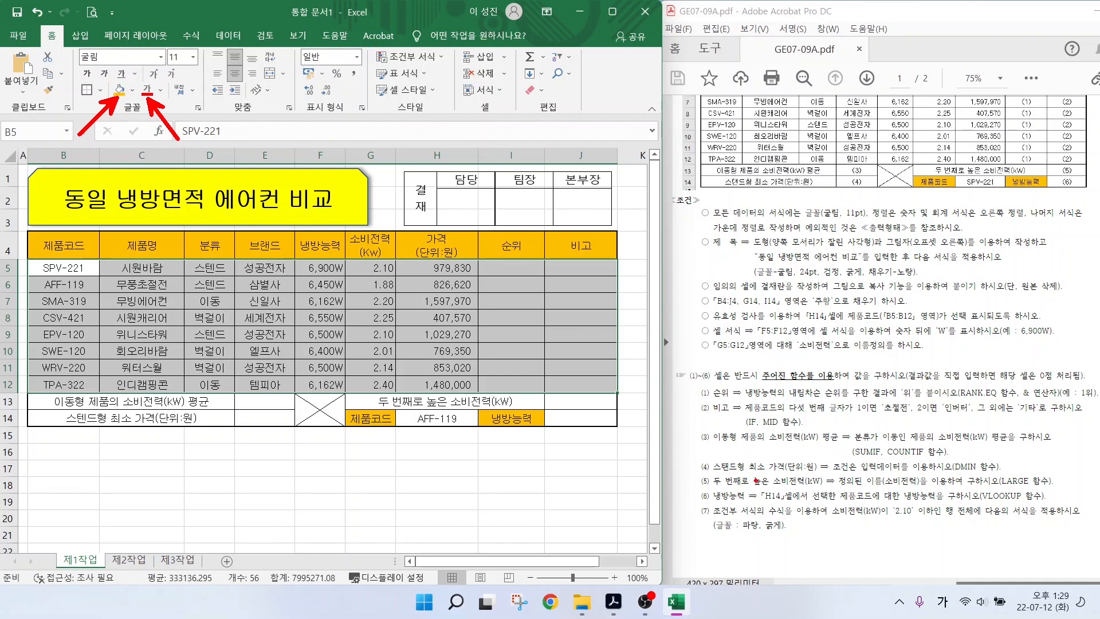
pyautogui.moveTo(710, 515); pyautogui.dragTo(808, 517)
pyautogui.moveTo(377, 49); pyautogui.dragTo(451, 64)
pyautogui.press('Escape')
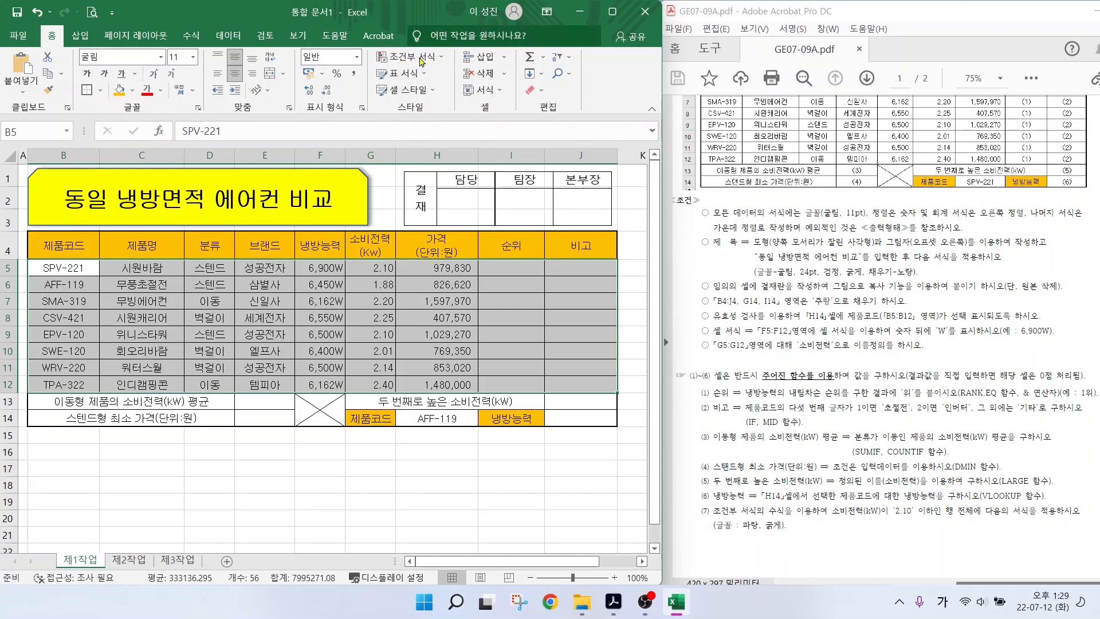
pyautogui.click(410, 57)
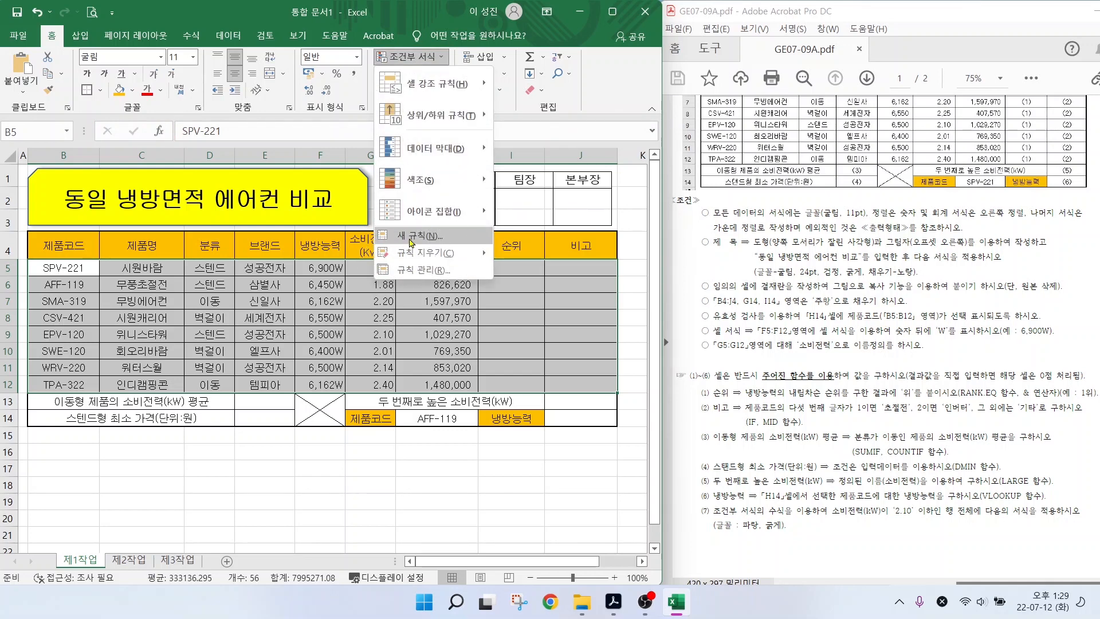
# - Create a New Rule of type 'Use a formula to determine which cells to format', starting with =
pyautogui.click(411, 243)
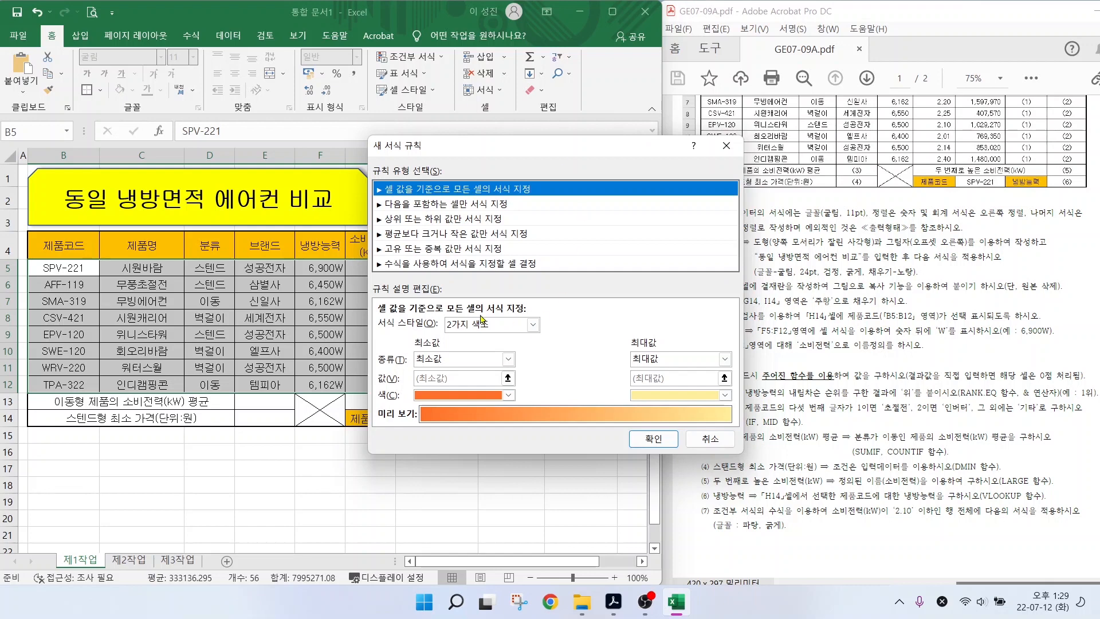
pyautogui.click(460, 265)
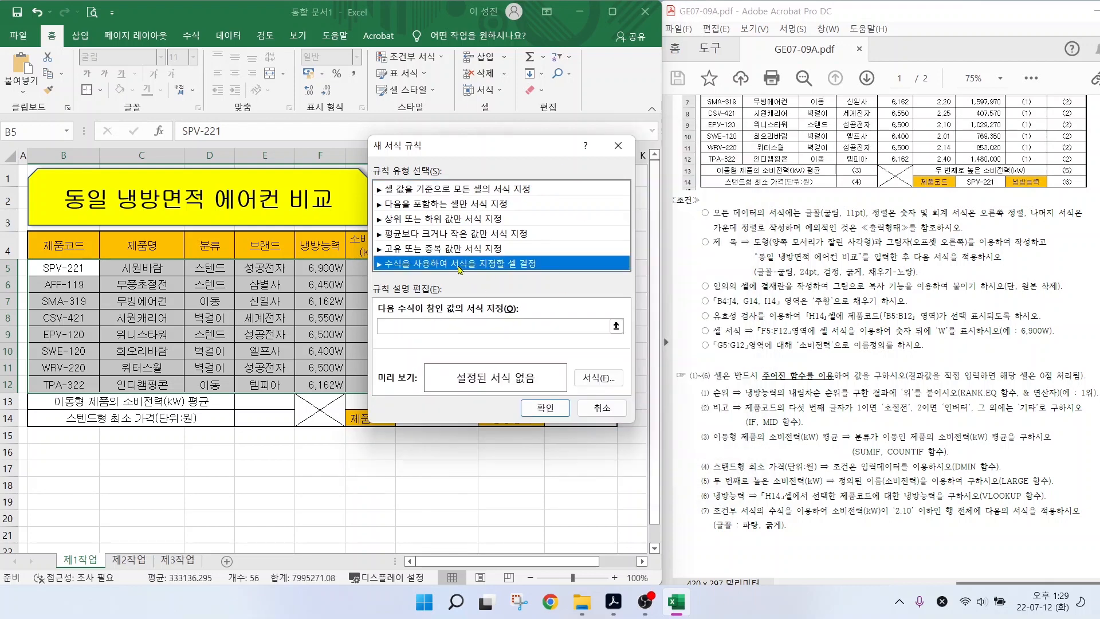
pyautogui.click(407, 331)
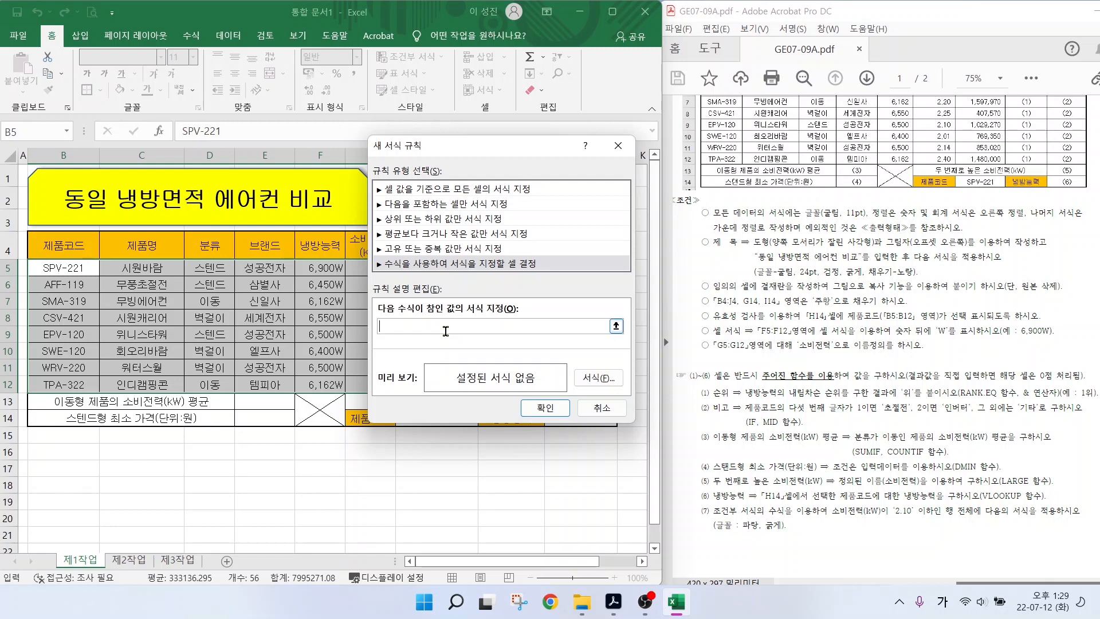
pyautogui.write('=')
pyautogui.moveTo(834, 521)
pyautogui.mouseDown()
pyautogui.moveTo(897, 521)
pyautogui.moveTo(892, 497)
pyautogui.moveTo(916, 531)
pyautogui.mouseUp()
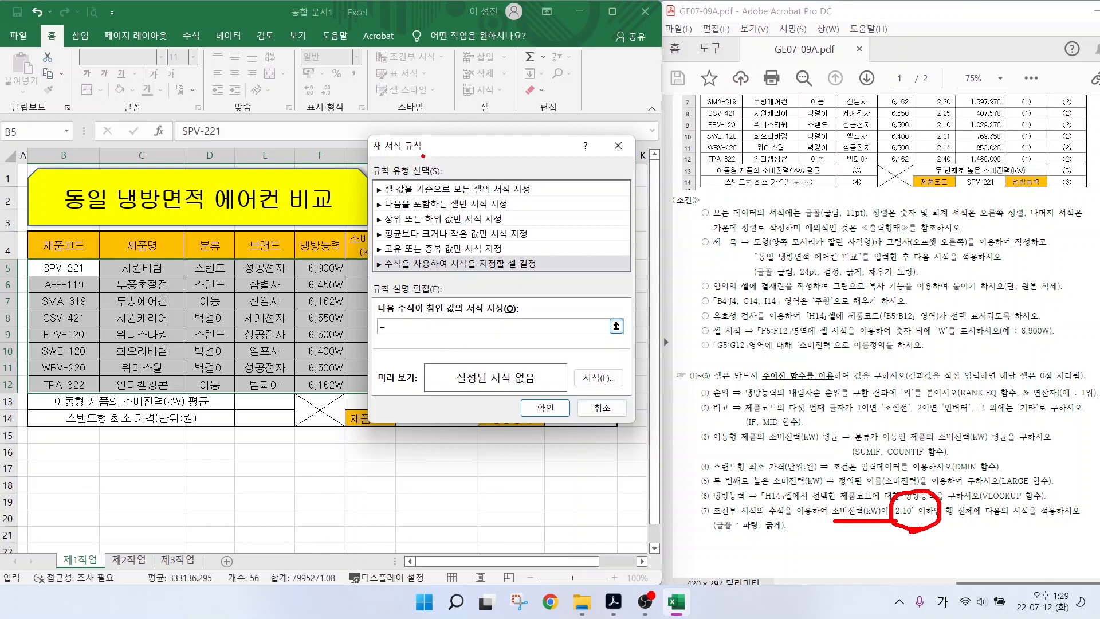
pyautogui.press('Escape')
# - Move the rule dialog aside and insert cell G5 into the formula
pyautogui.moveTo(437, 154); pyautogui.dragTo(530, 155)
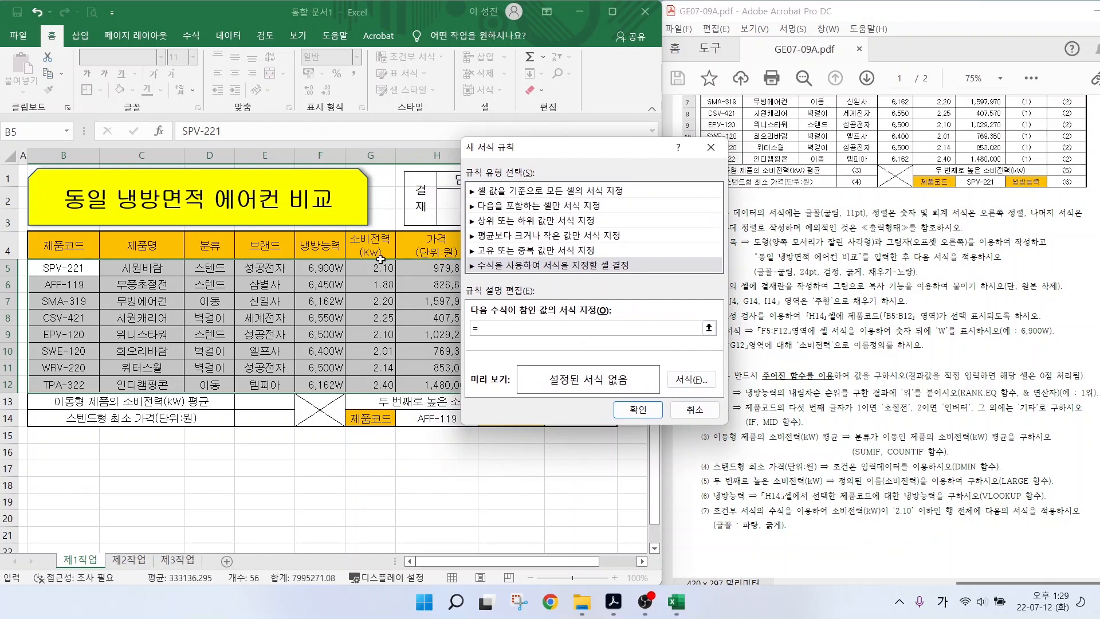
pyautogui.moveTo(344, 260)
pyautogui.mouseDown()
pyautogui.moveTo(343, 277)
pyautogui.moveTo(368, 278)
pyautogui.moveTo(343, 280)
pyautogui.moveTo(354, 299)
pyautogui.moveTo(394, 294)
pyautogui.mouseUp()
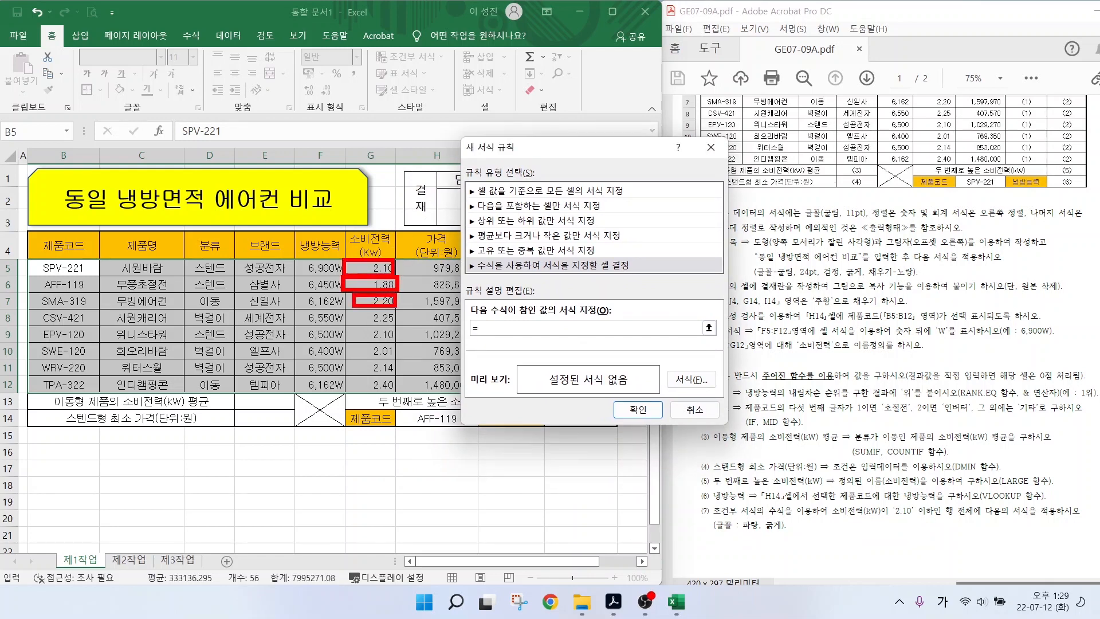
pyautogui.click(368, 268)
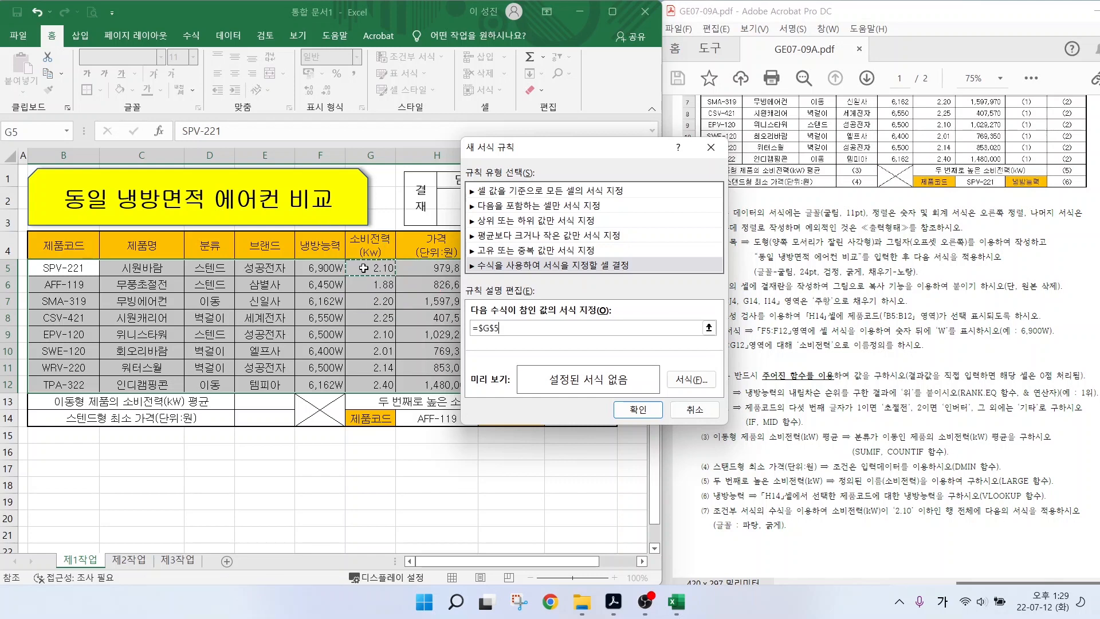
pyautogui.moveTo(576, 302)
pyautogui.mouseDown()
pyautogui.moveTo(548, 315)
pyautogui.moveTo(564, 358)
pyautogui.moveTo(620, 322)
pyautogui.moveTo(616, 347)
pyautogui.mouseUp()
pyautogui.moveTo(641, 303)
pyautogui.mouseDown()
pyautogui.moveTo(617, 322)
pyautogui.moveTo(635, 343)
pyautogui.mouseUp()
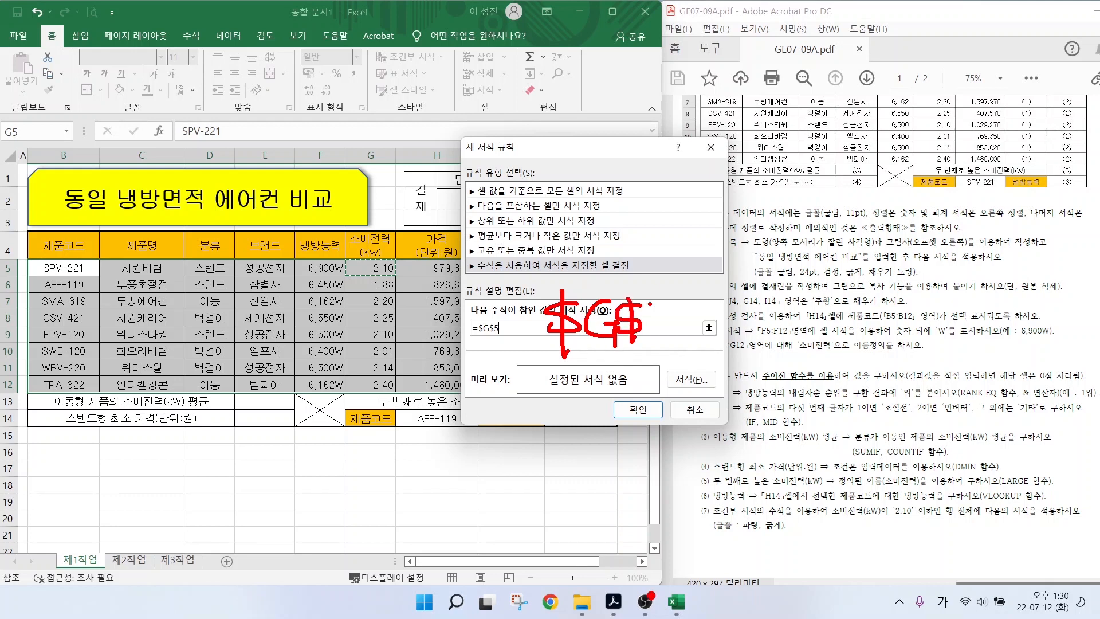
pyautogui.moveTo(656, 284)
pyautogui.mouseDown()
pyautogui.moveTo(678, 322)
pyautogui.moveTo(671, 339)
pyautogui.moveTo(703, 308)
pyautogui.mouseUp()
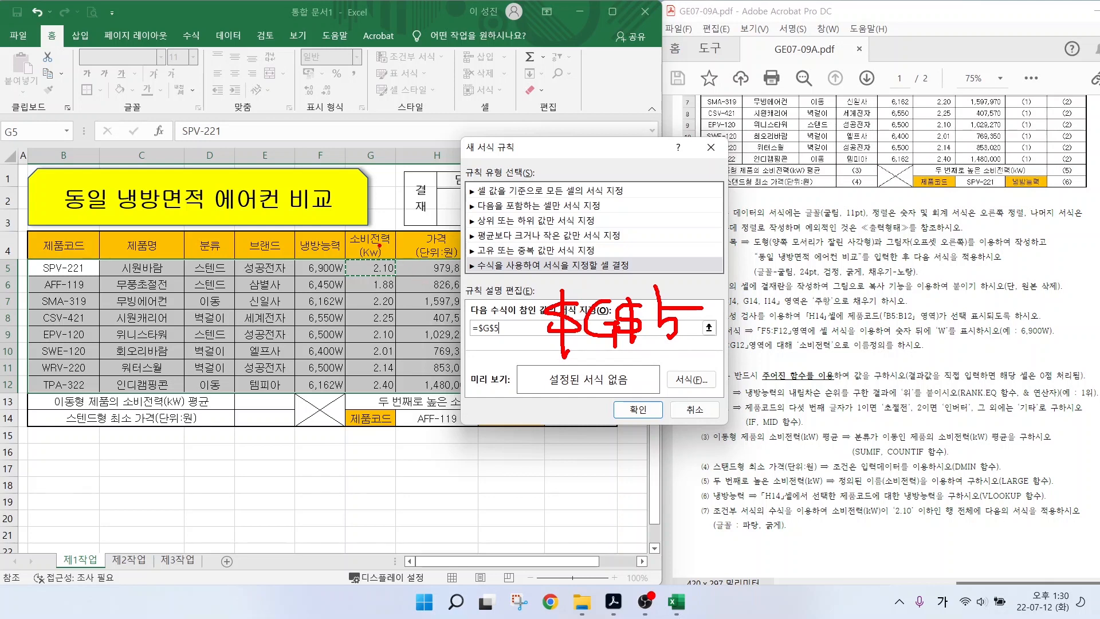
pyautogui.moveTo(384, 256); pyautogui.dragTo(410, 226)
pyautogui.moveTo(384, 285); pyautogui.dragTo(410, 251)
pyautogui.moveTo(387, 305); pyautogui.dragTo(414, 273)
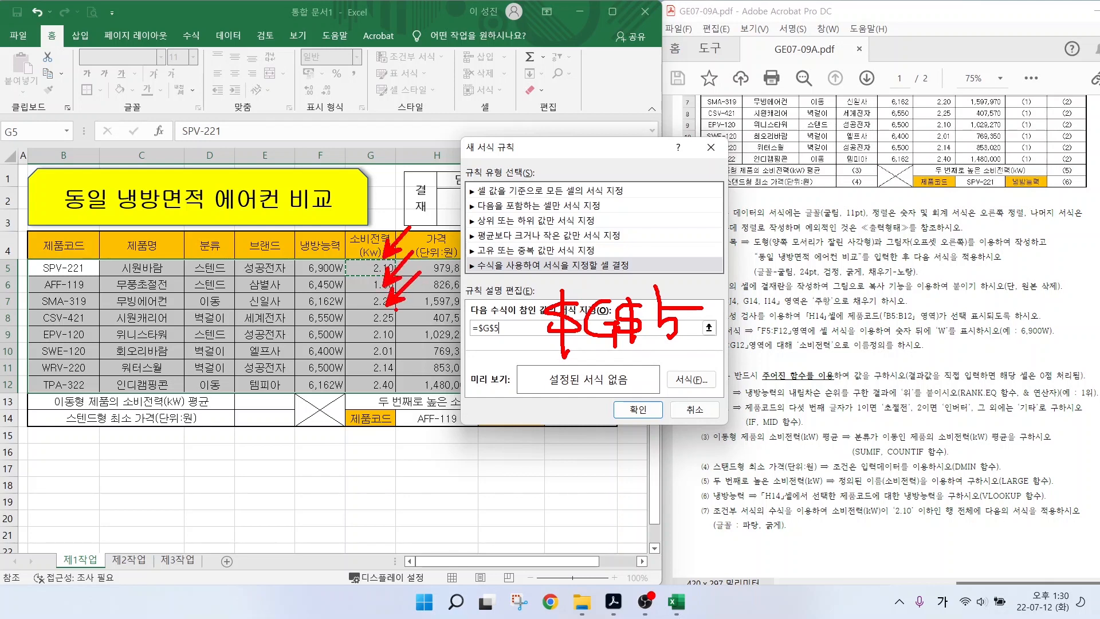
pyautogui.moveTo(390, 325); pyautogui.dragTo(415, 301)
pyautogui.moveTo(545, 362); pyautogui.dragTo(617, 362)
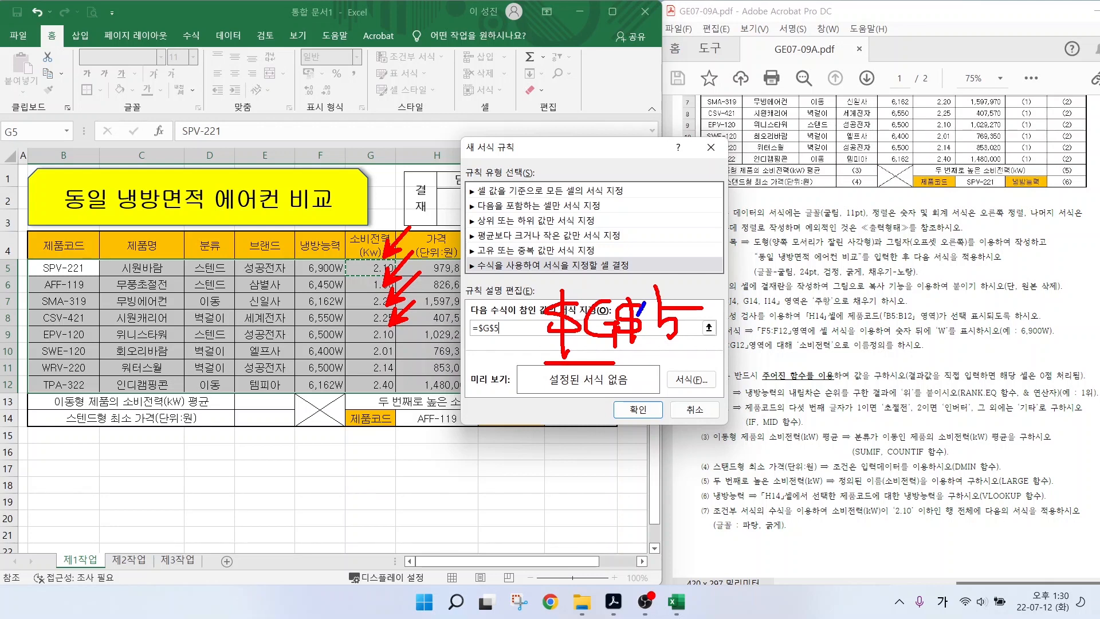
pyautogui.moveTo(637, 315)
pyautogui.mouseDown()
pyautogui.moveTo(625, 338)
pyautogui.moveTo(654, 340)
pyautogui.mouseUp()
# - Clear the mistaken references and re-insert G5 so the formula reads =$G$5
pyautogui.press('Escape')
pyautogui.hotkey('shift', 'Left')
pyautogui.hotkey('shift', 'Left')
pyautogui.hotkey('shift', 'Left')
pyautogui.hotkey('shift', 'Left')
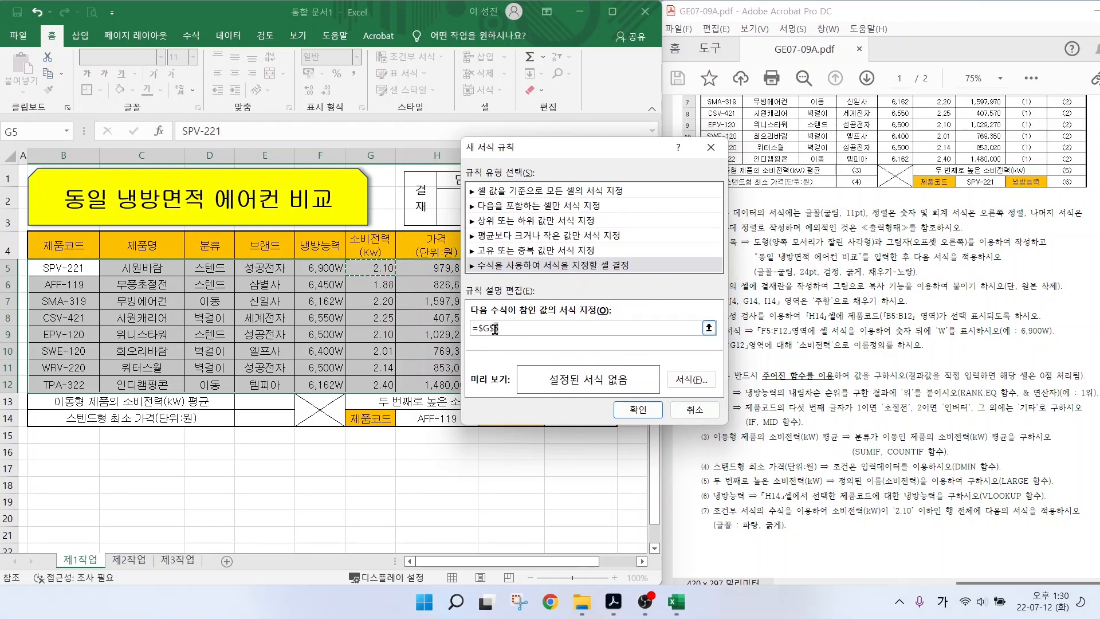
pyautogui.press('F4')
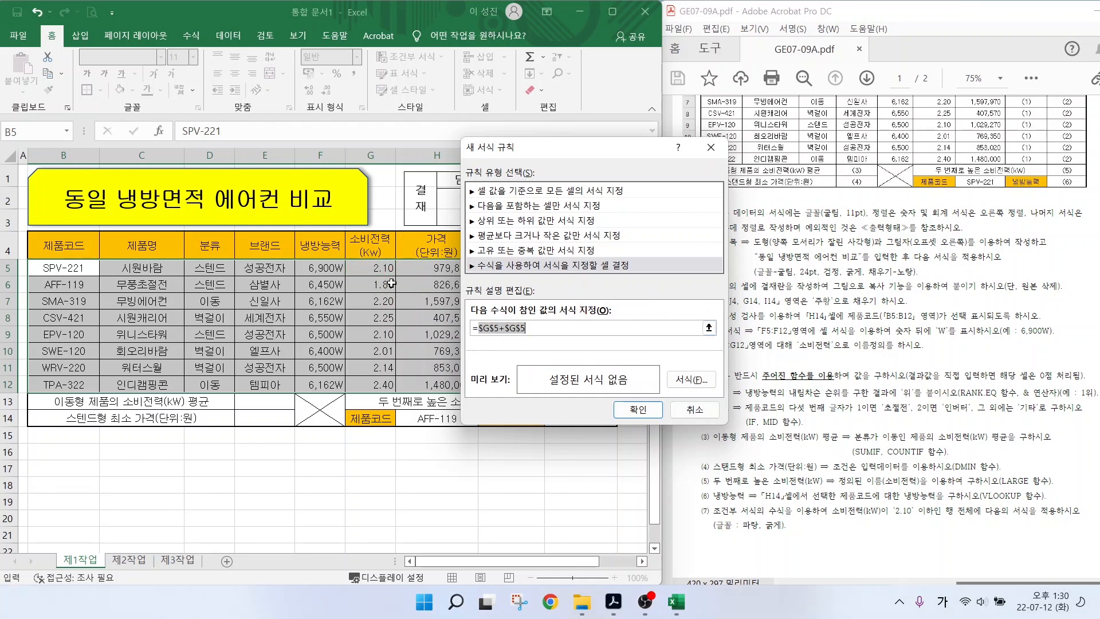
pyautogui.press('BackSpace')
pyautogui.click(377, 272)
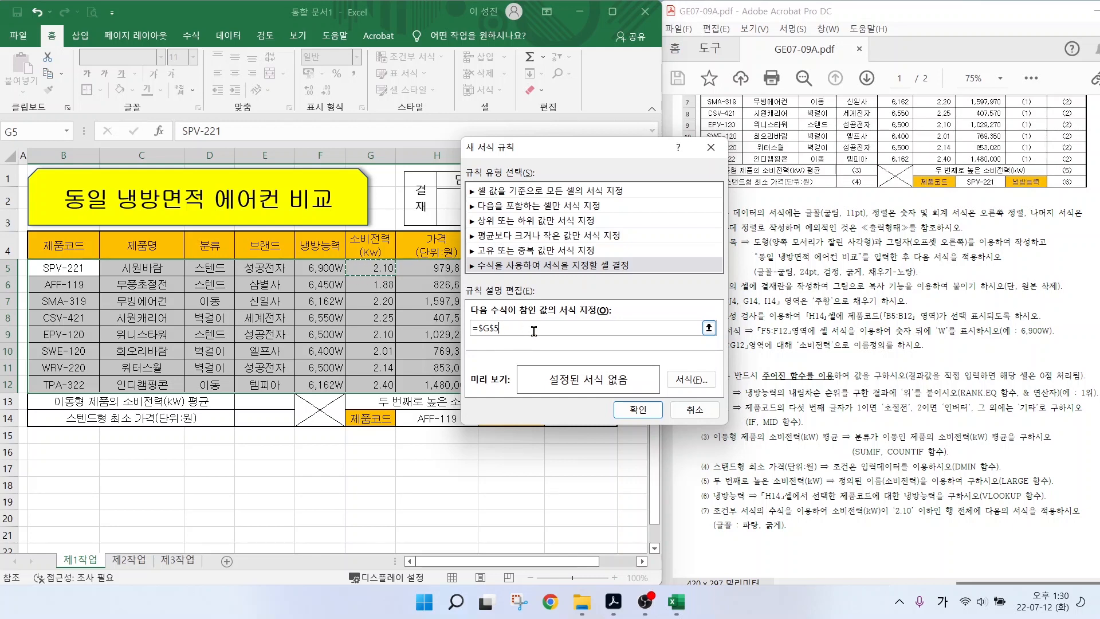
# - Change the reference to mixed $G5 and complete the condition =$G5<=2.10
pyautogui.press('F4')
pyautogui.press('F4')
pyautogui.press('F4')
pyautogui.press('F4')
pyautogui.press('F4')
pyautogui.press('F4')
pyautogui.press('F4')
pyautogui.moveTo(575, 321)
pyautogui.mouseDown()
pyautogui.moveTo(587, 354)
pyautogui.moveTo(705, 330)
pyautogui.moveTo(724, 361)
pyautogui.mouseUp()
pyautogui.moveTo(752, 312); pyautogui.dragTo(737, 338)
pyautogui.moveTo(745, 325)
pyautogui.mouseDown()
pyautogui.moveTo(773, 350)
pyautogui.moveTo(790, 334)
pyautogui.mouseUp()
pyautogui.moveTo(753, 357)
pyautogui.mouseDown()
pyautogui.moveTo(750, 371)
pyautogui.moveTo(756, 354)
pyautogui.mouseUp()
pyautogui.moveTo(615, 405)
pyautogui.mouseDown()
pyautogui.moveTo(591, 433)
pyautogui.moveTo(618, 454)
pyautogui.moveTo(662, 425)
pyautogui.moveTo(667, 436)
pyautogui.moveTo(703, 422)
pyautogui.moveTo(755, 447)
pyautogui.moveTo(807, 428)
pyautogui.mouseUp()
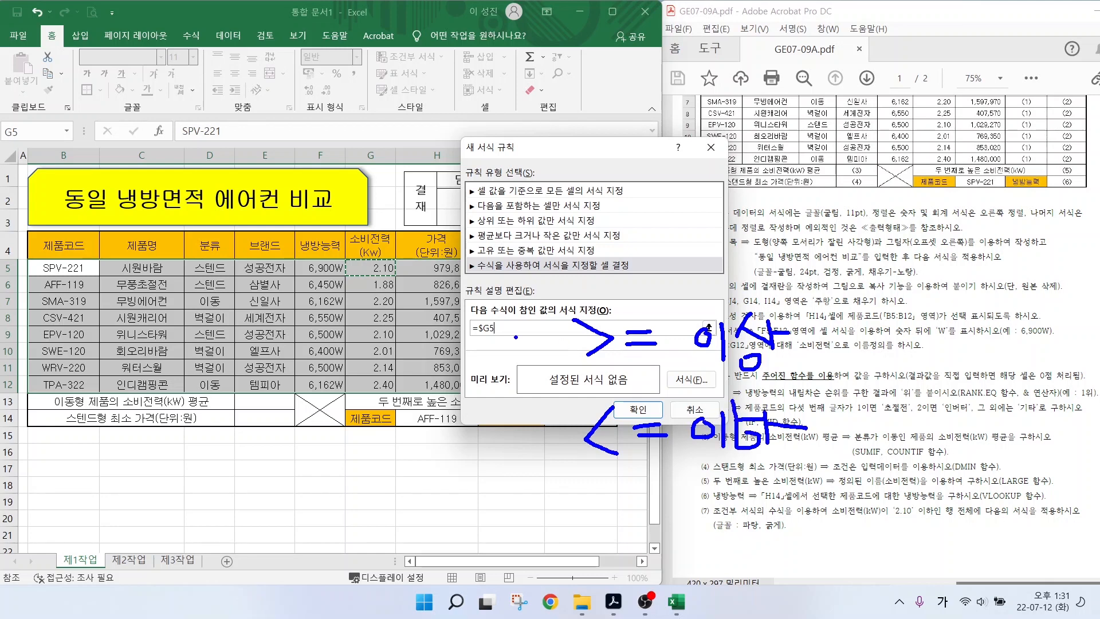
pyautogui.moveTo(507, 317)
pyautogui.mouseDown()
pyautogui.moveTo(492, 333)
pyautogui.moveTo(520, 345)
pyautogui.moveTo(542, 333)
pyautogui.mouseUp()
pyautogui.press('Escape')
pyautogui.write('<=2.10')
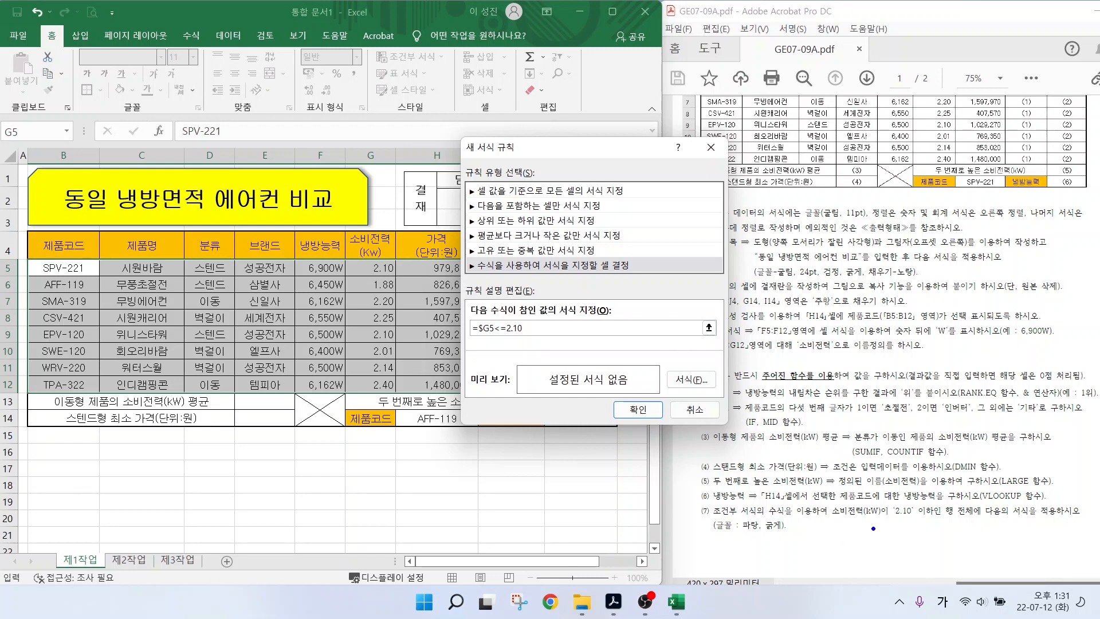
# - Mark the bold blue text requirement and go to the rule's format settings
pyautogui.moveTo(876, 530)
pyautogui.mouseDown()
pyautogui.moveTo(817, 496)
pyautogui.moveTo(862, 529)
pyautogui.moveTo(920, 528)
pyautogui.mouseUp()
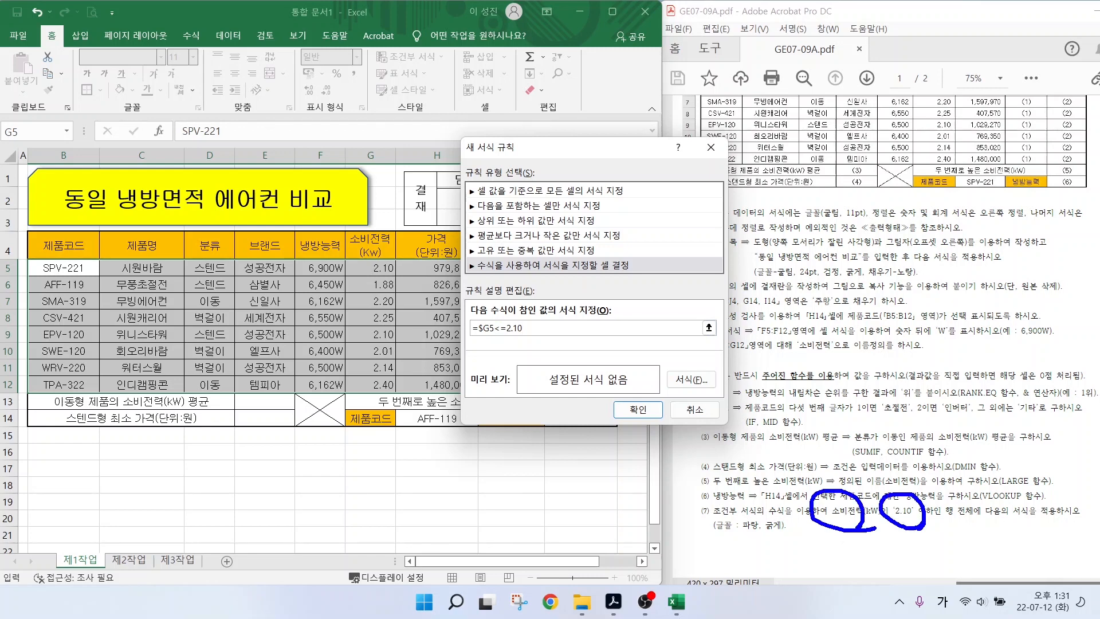
pyautogui.moveTo(469, 338); pyautogui.dragTo(547, 339)
pyautogui.moveTo(711, 398)
pyautogui.mouseDown()
pyautogui.moveTo(683, 396)
pyautogui.moveTo(719, 391)
pyautogui.moveTo(713, 411)
pyautogui.mouseUp()
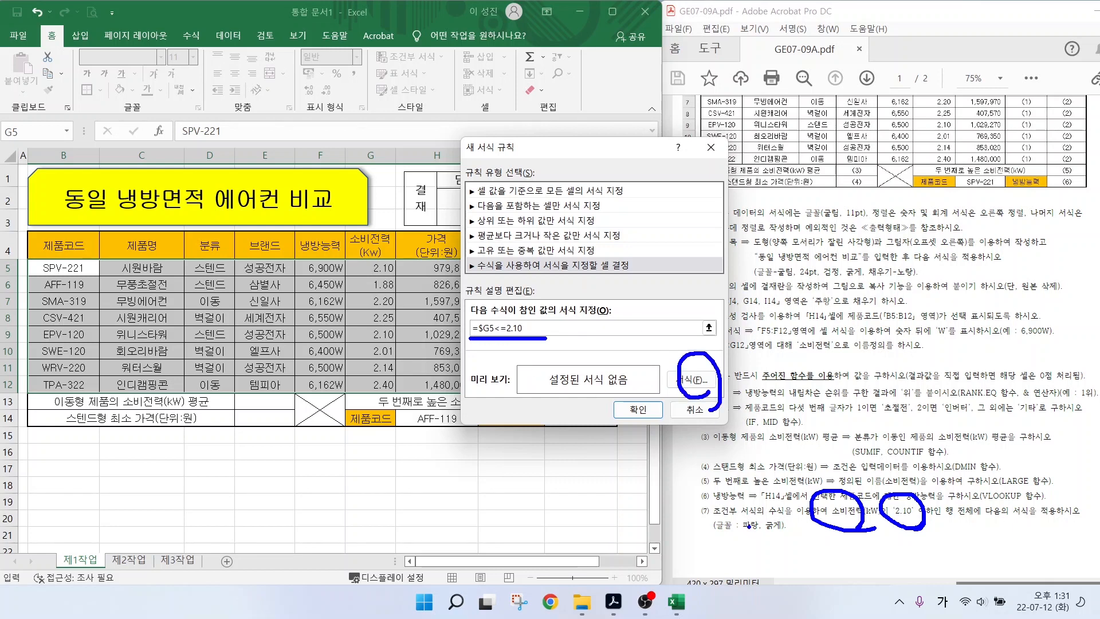
pyautogui.moveTo(738, 553)
pyautogui.mouseDown()
pyautogui.moveTo(744, 539)
pyautogui.moveTo(715, 574)
pyautogui.mouseUp()
pyautogui.moveTo(806, 580); pyautogui.dragTo(780, 538)
pyautogui.moveTo(778, 554); pyautogui.dragTo(793, 548)
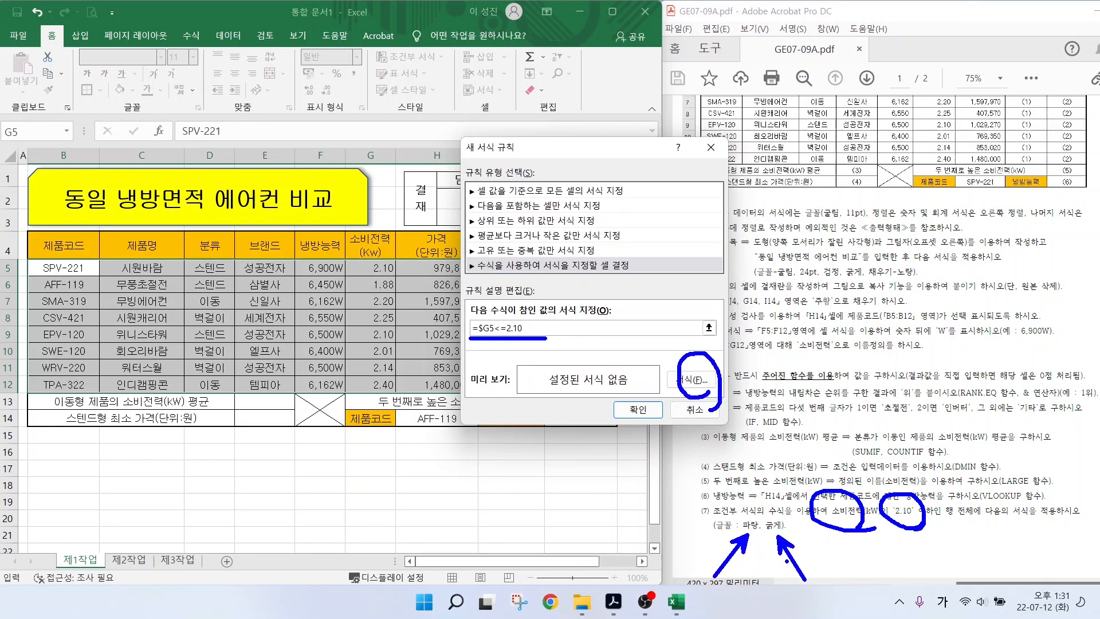
pyautogui.click(693, 379)
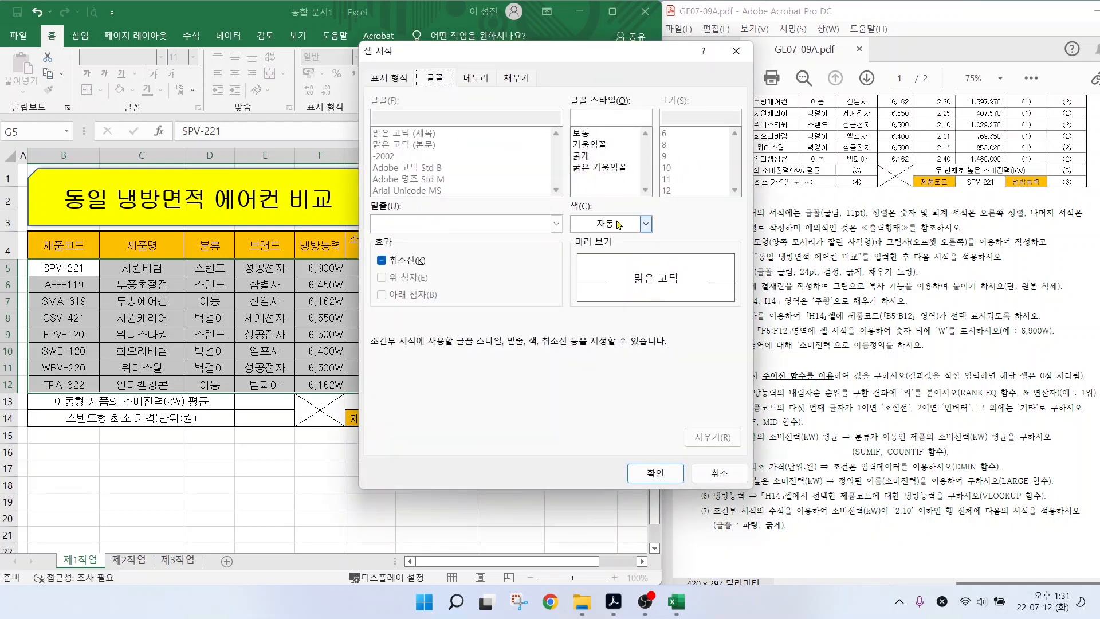
# - Set the rule's font to blue and bold, then confirm both dialogs
pyautogui.click(645, 223)
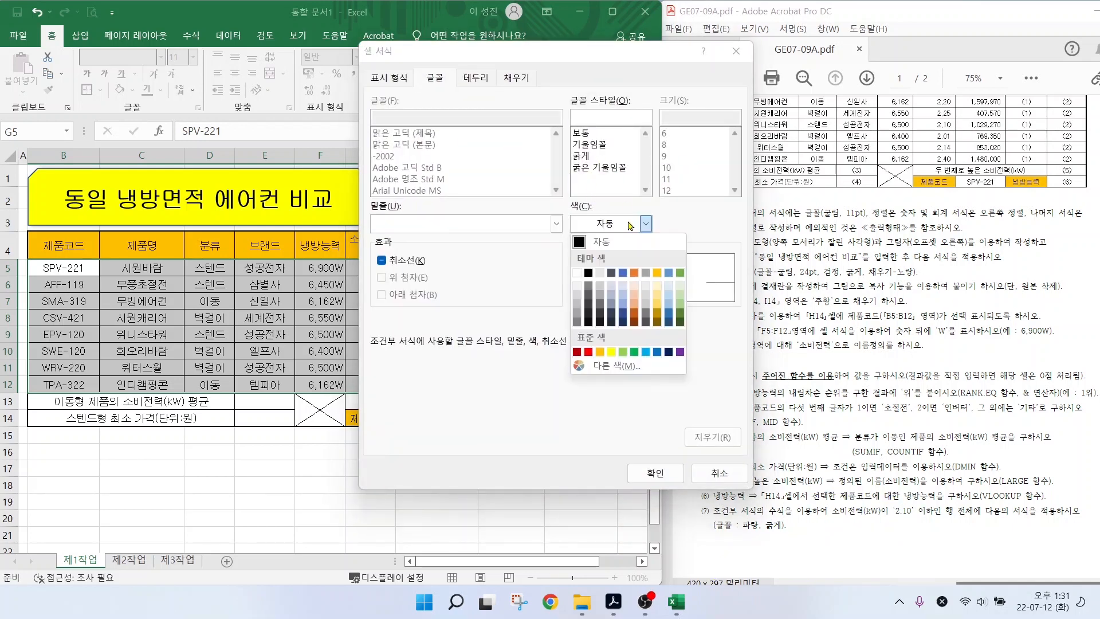
pyautogui.click(657, 352)
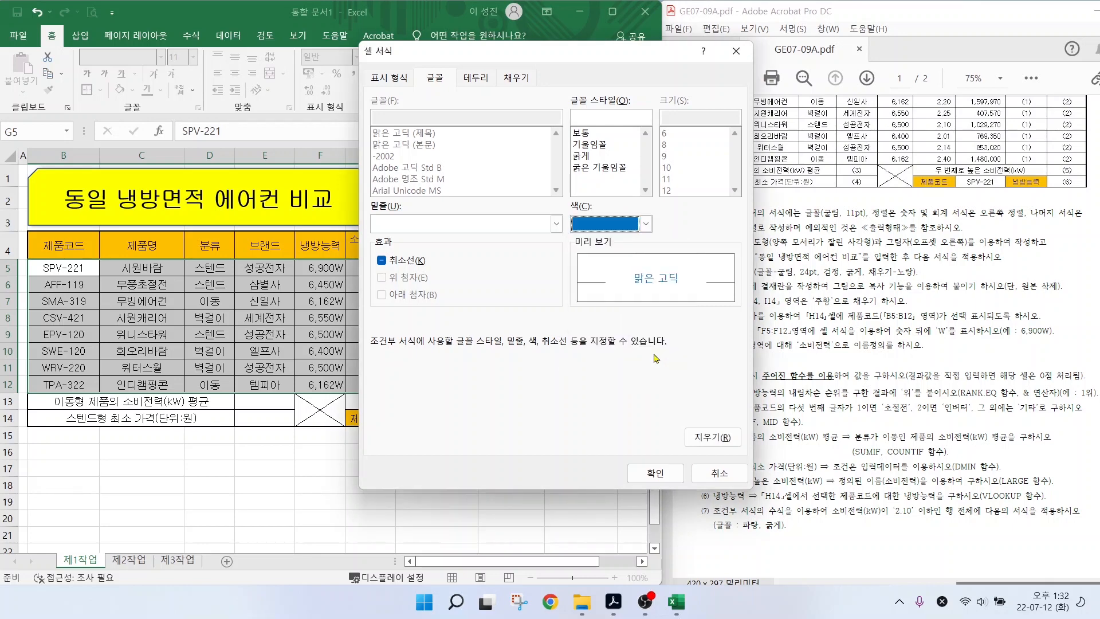
pyautogui.click(584, 155)
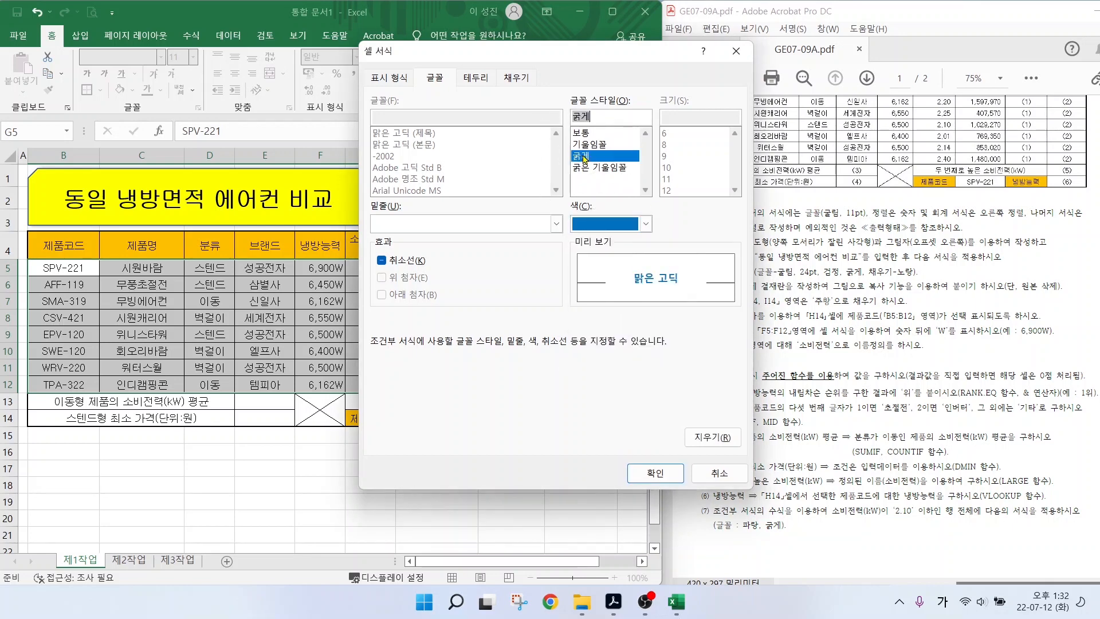
pyautogui.click(655, 473)
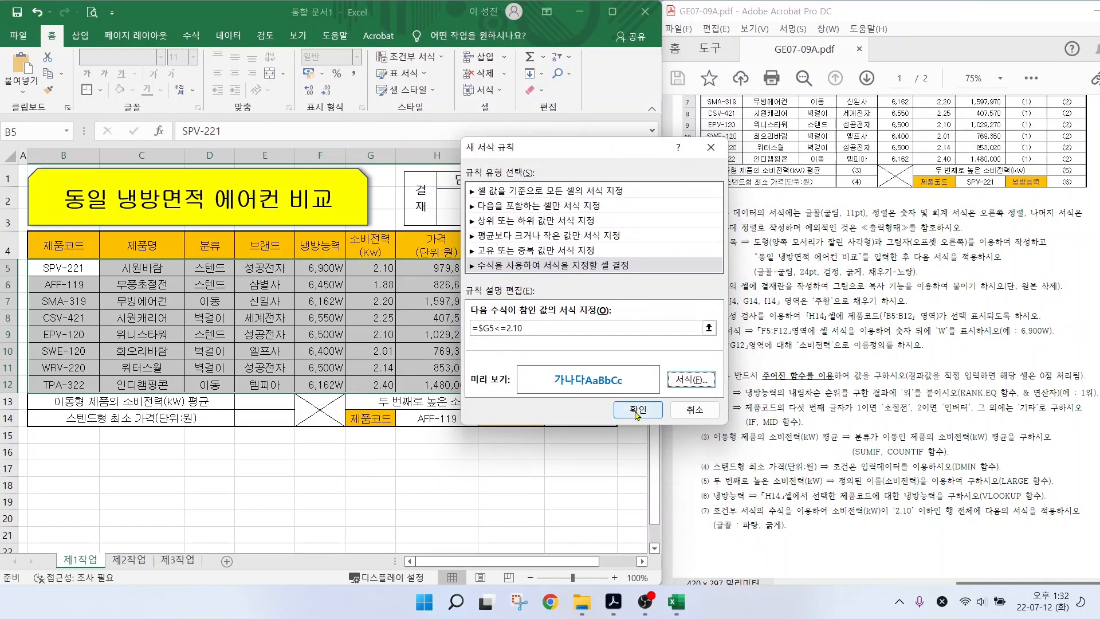
pyautogui.click(635, 480)
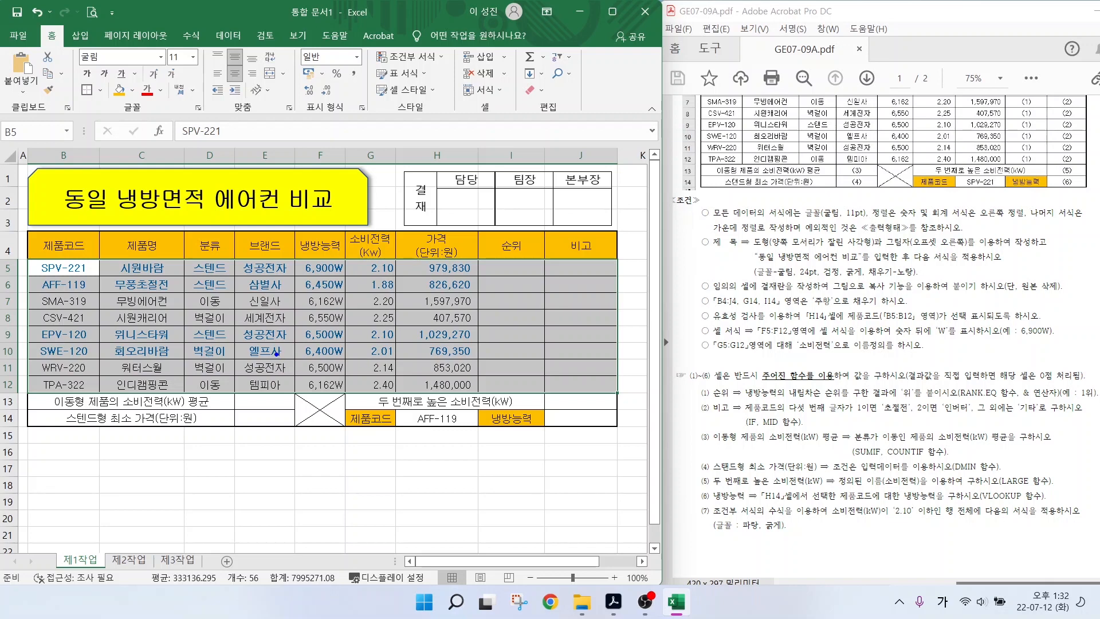
# - Select B4:H12, leaving out the rank and remarks columns, and copy it
pyautogui.click(454, 484)
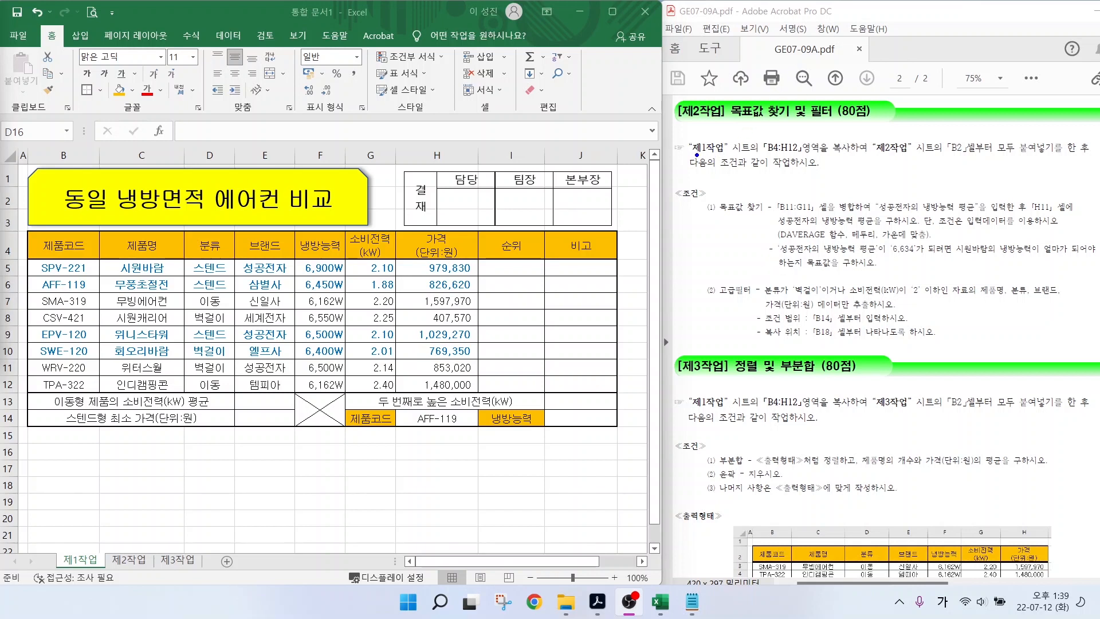
pyautogui.moveTo(718, 154); pyautogui.dragTo(987, 154)
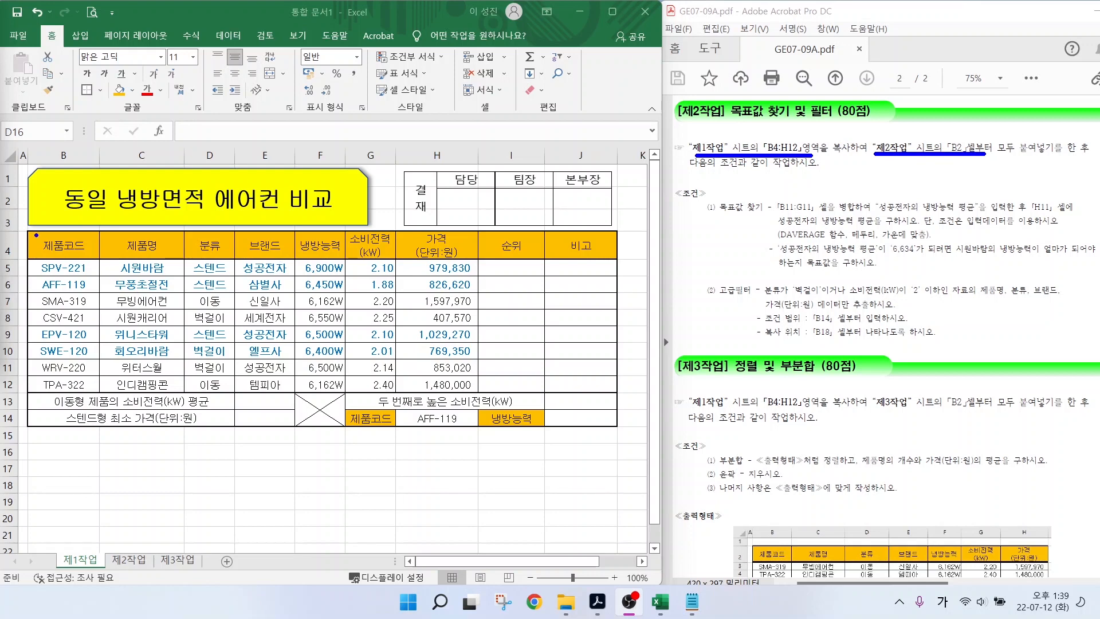
pyautogui.moveTo(36, 235); pyautogui.dragTo(477, 392)
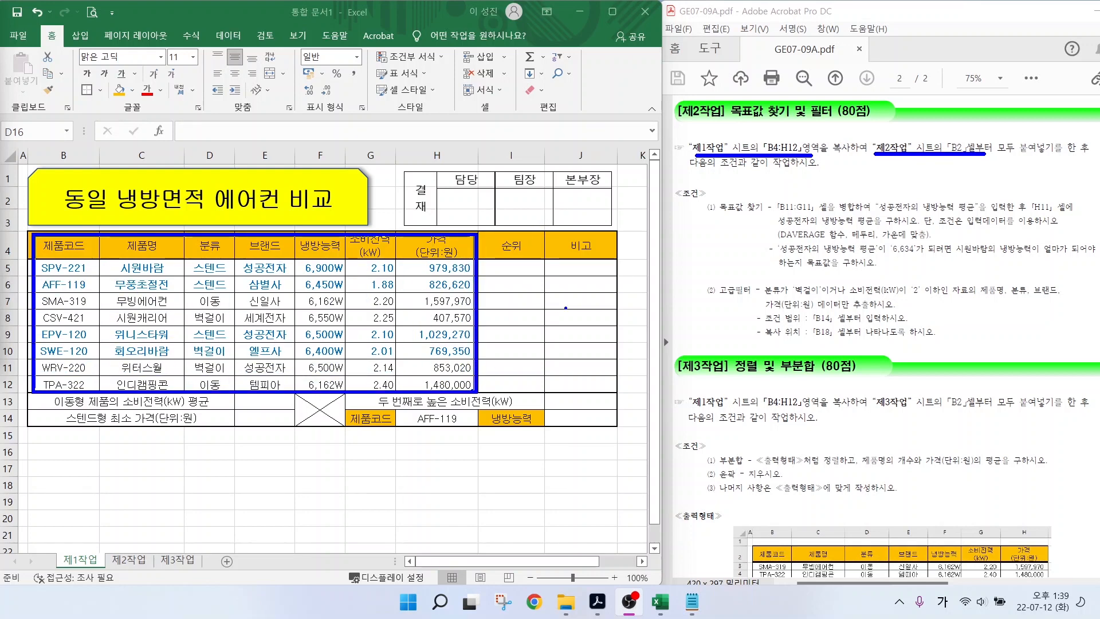
pyautogui.moveTo(565, 275); pyautogui.dragTo(512, 350)
pyautogui.moveTo(524, 290); pyautogui.dragTo(580, 372)
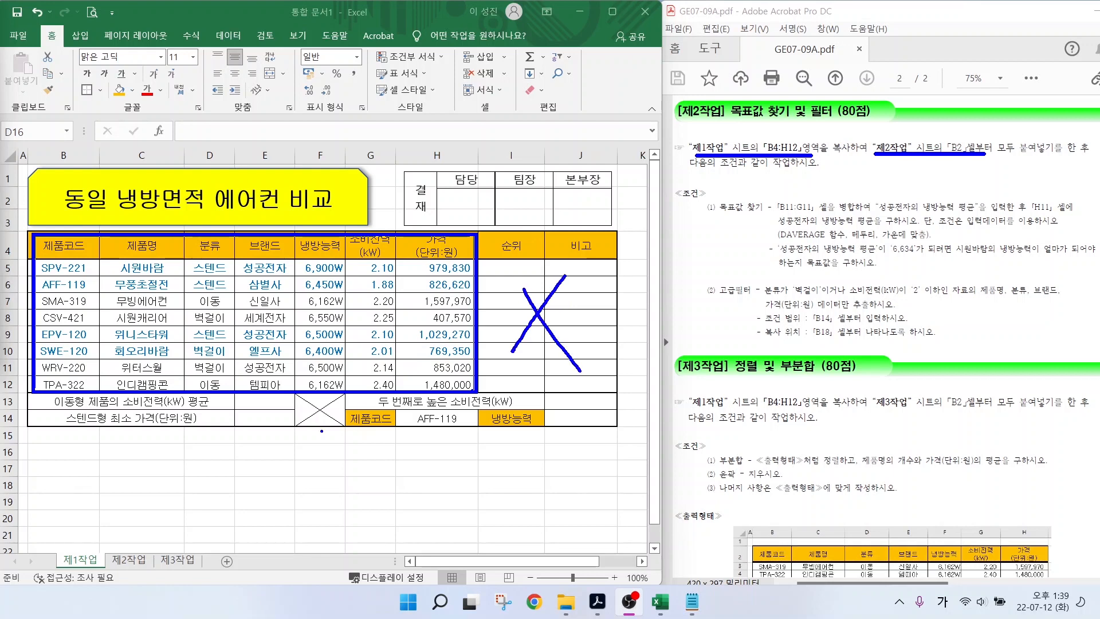
pyautogui.press('Escape')
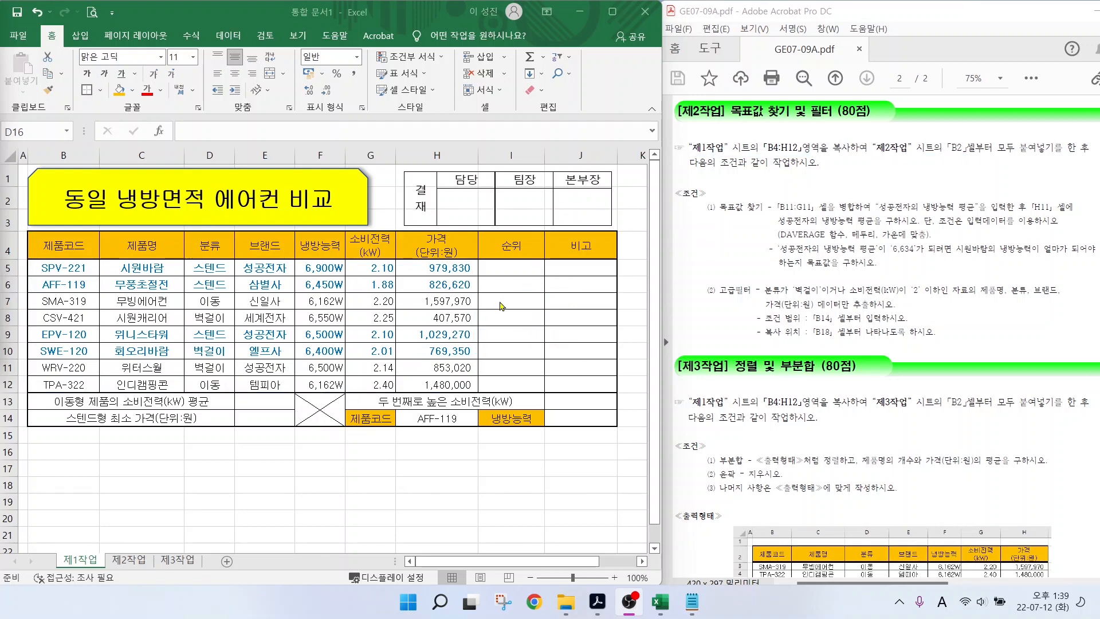
pyautogui.moveTo(71, 246); pyautogui.dragTo(428, 385)
pyautogui.hotkey('ctrl', 'c')
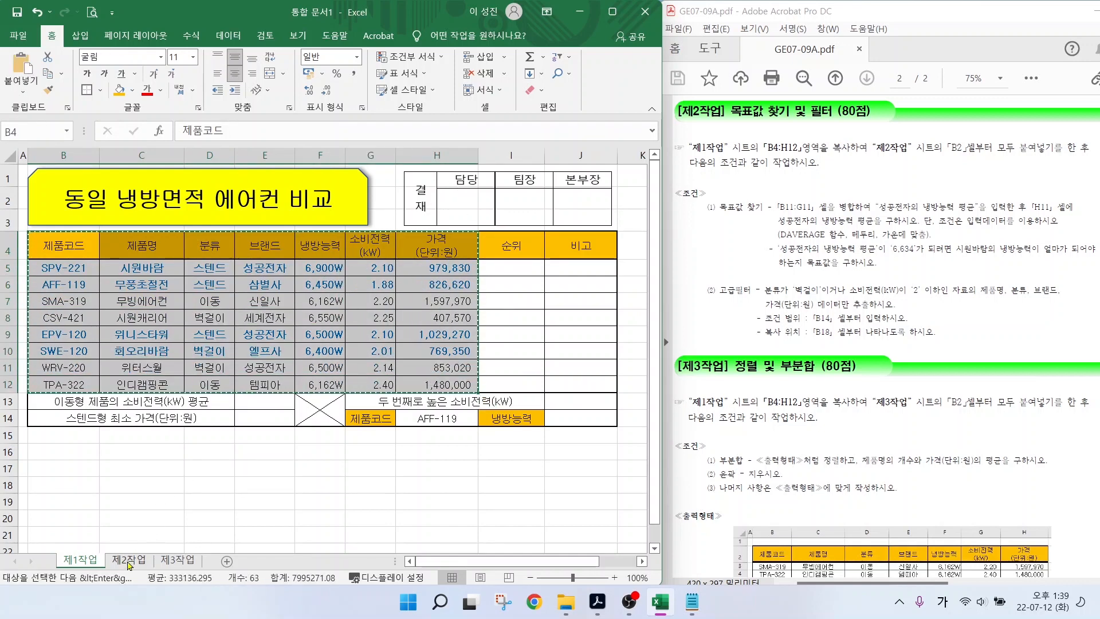
# - Paste the table at B2 on 제2작업, keeping the source column widths
pyautogui.click(129, 562)
pyautogui.click(63, 189)
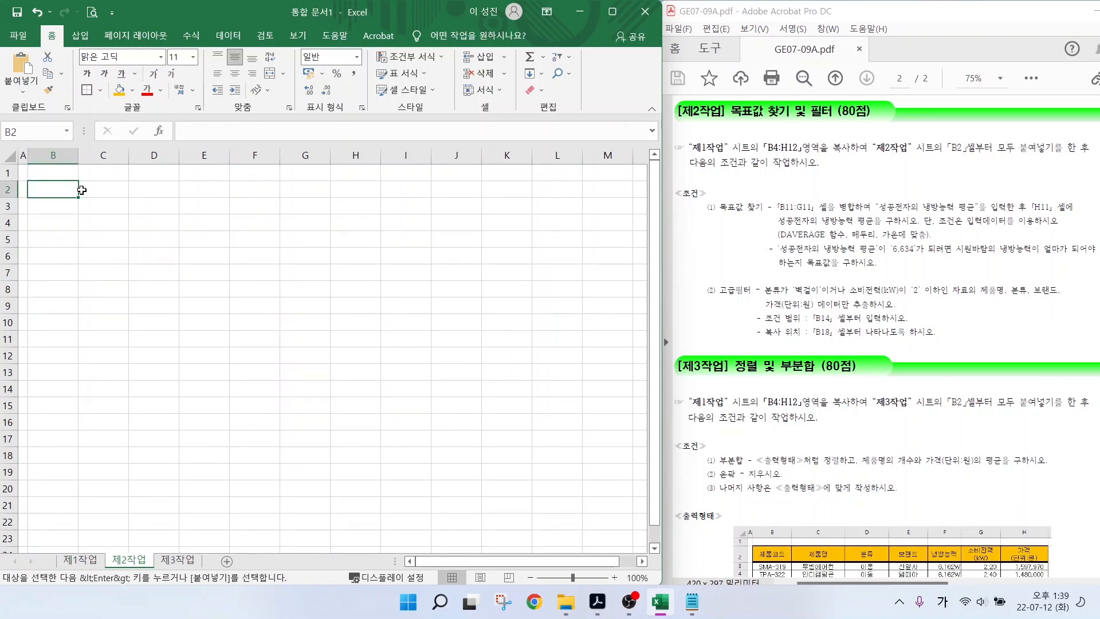
pyautogui.hotkey('ctrl', 'v')
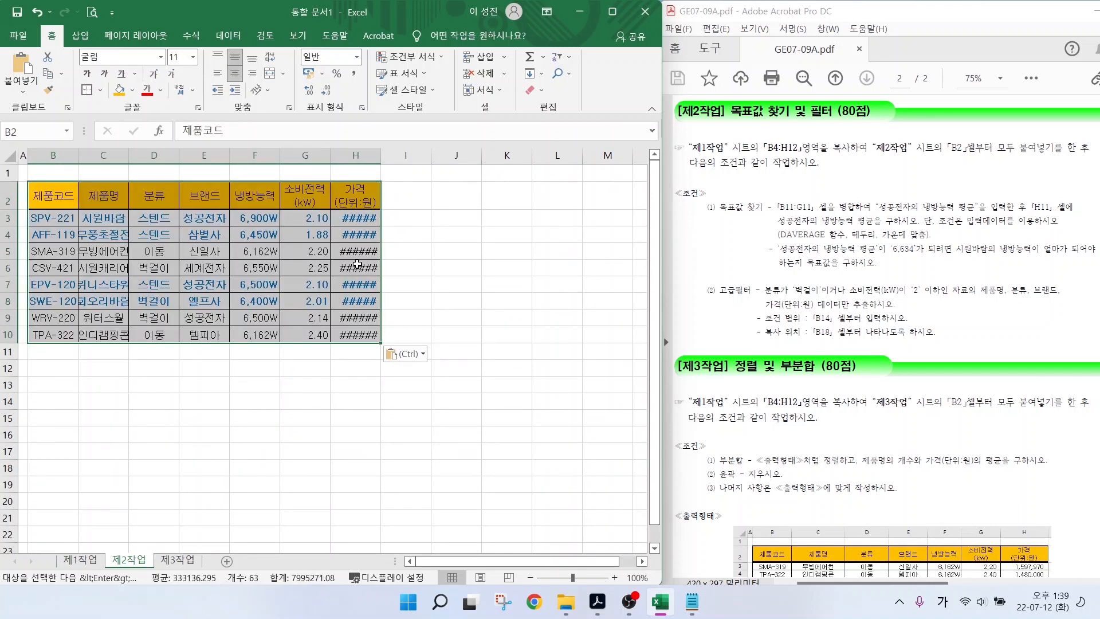
pyautogui.click(409, 356)
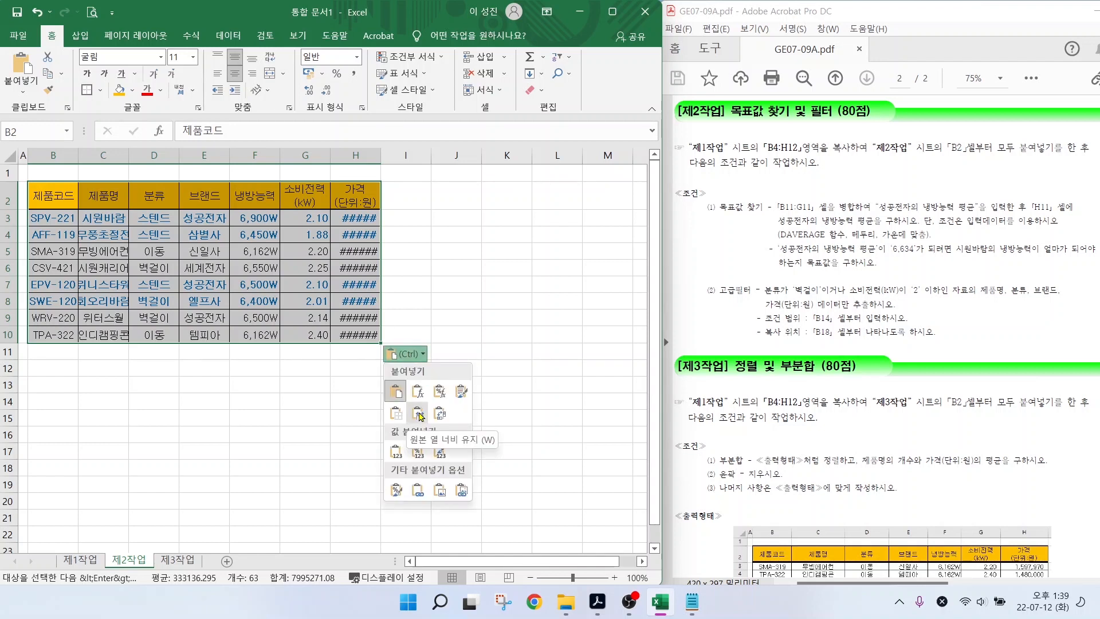
pyautogui.click(419, 415)
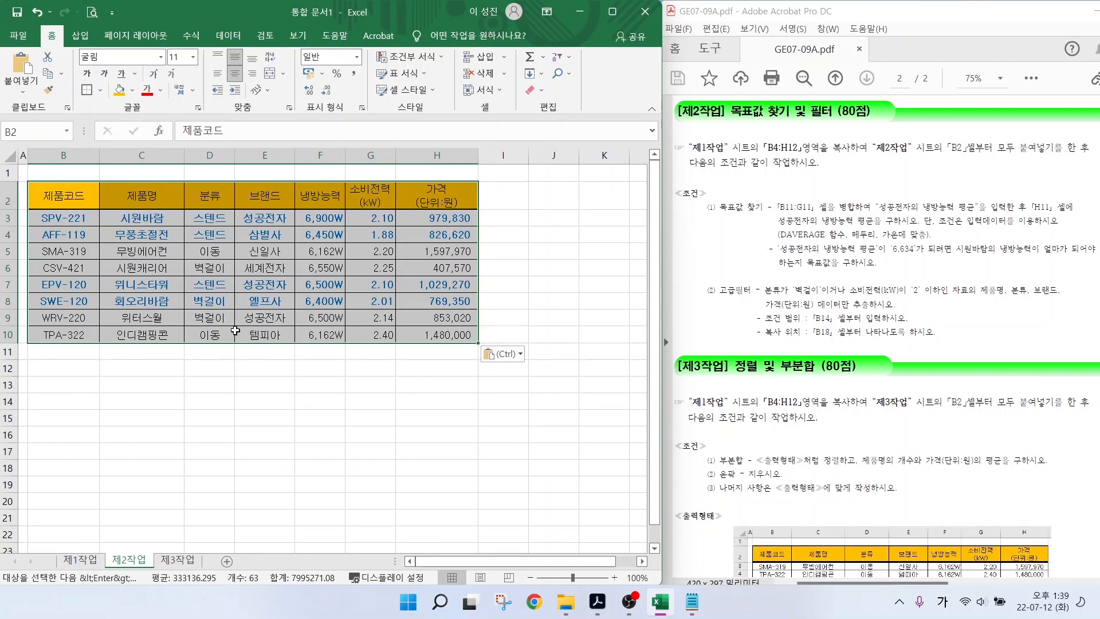
pyautogui.click(330, 401)
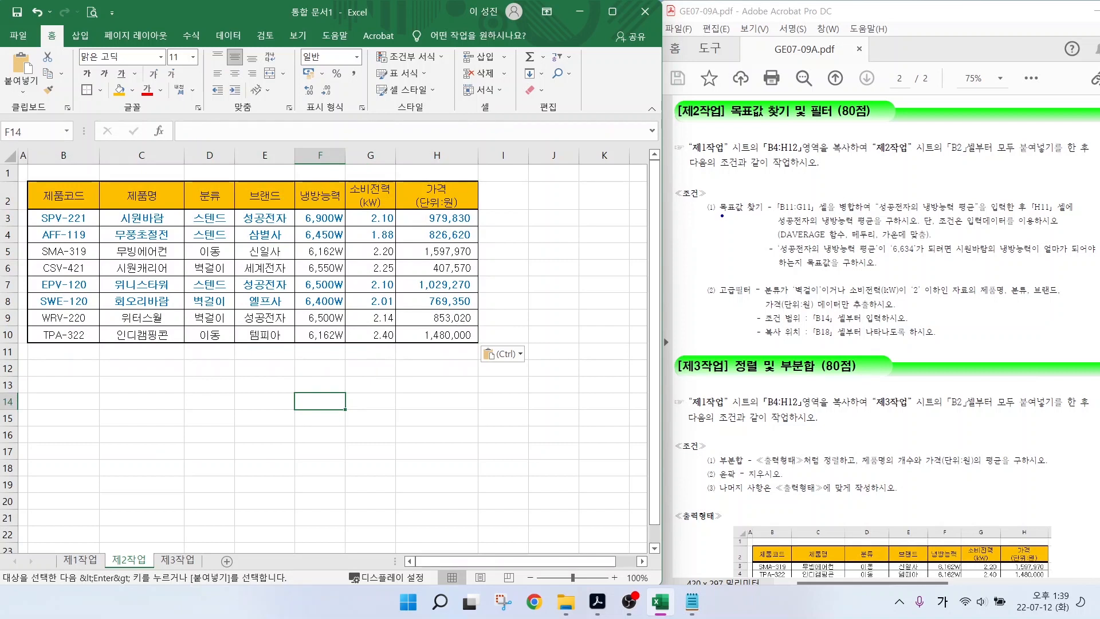
# - Merge and centre cells B11:G11
pyautogui.moveTo(726, 213); pyautogui.dragTo(868, 213)
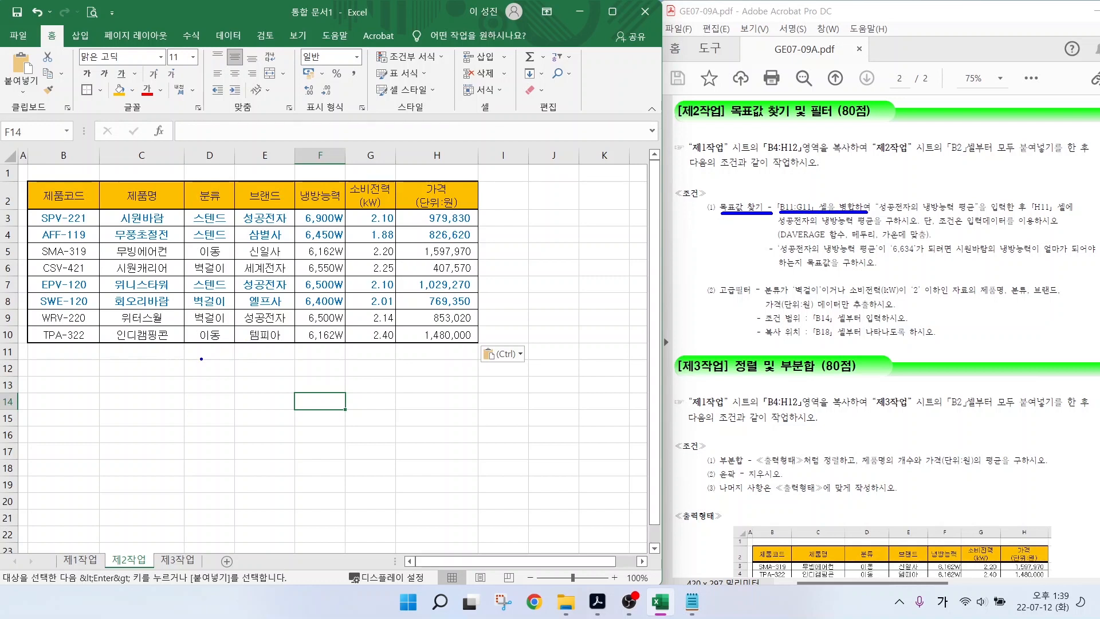
pyautogui.moveTo(66, 356); pyautogui.dragTo(357, 352)
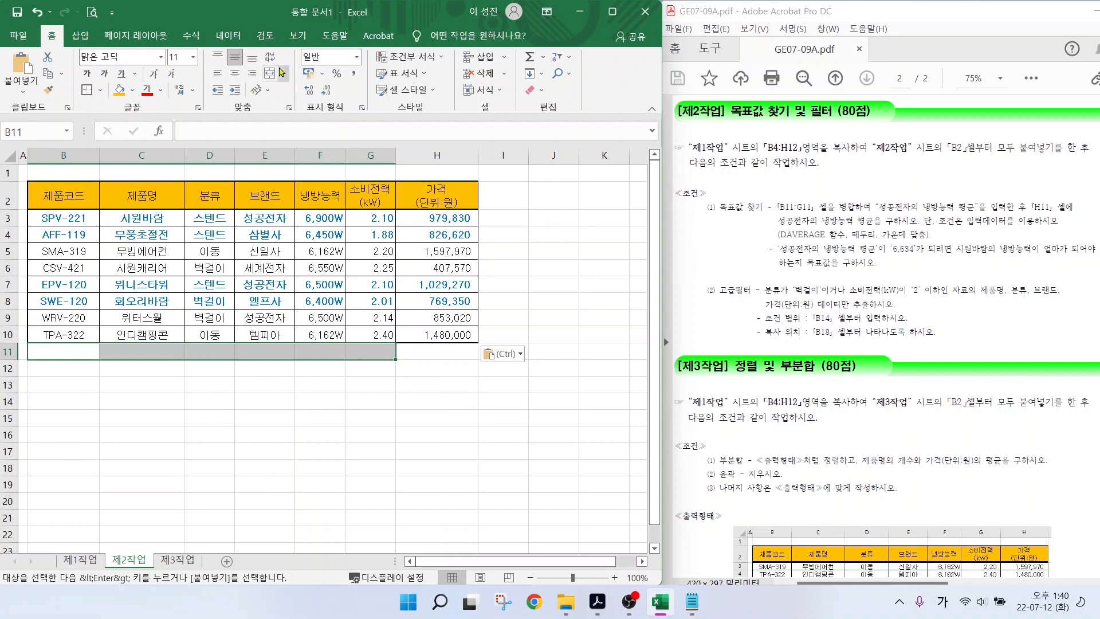
pyautogui.click(269, 76)
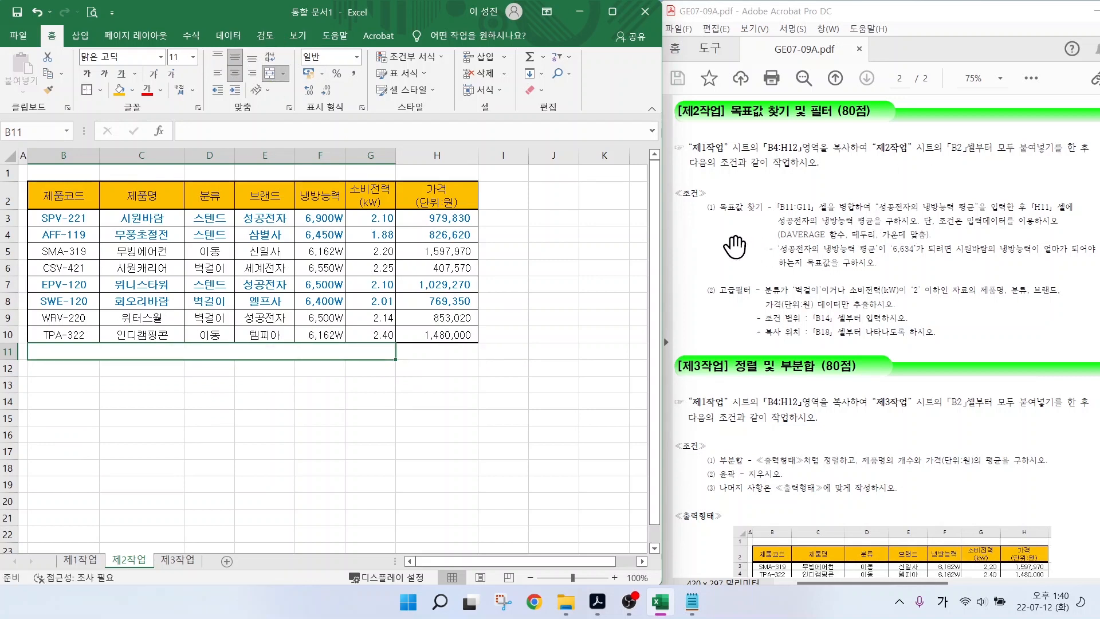
# - Enter the label 성공전자의 냉방능력 평균 in merged B11 and move to H11
pyautogui.write('성공전자의 냉방능력 평균')
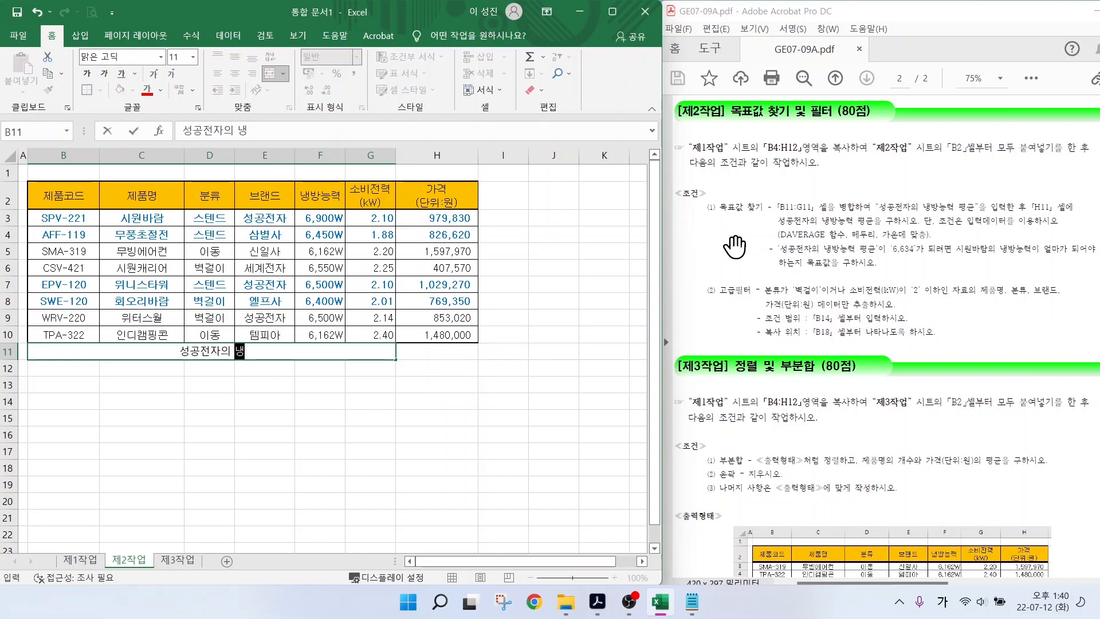
pyautogui.press('Return')
pyautogui.press('Up')
pyautogui.press('Right')
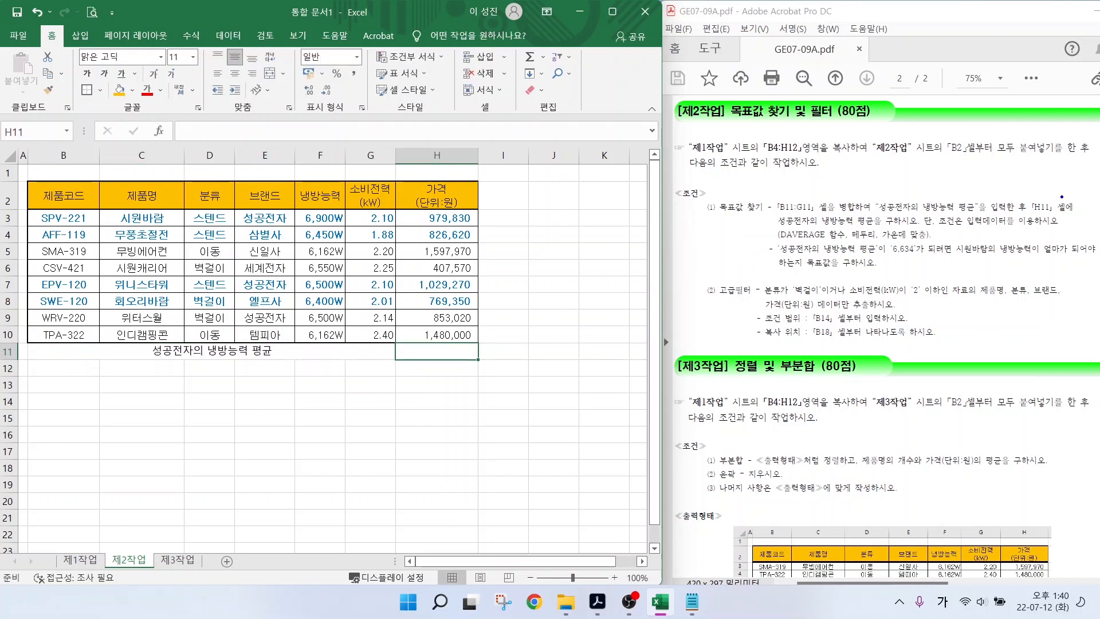
# - Highlight the H11 reference and the DAVERAGE cooling-capacity average requirement in the task instructions
pyautogui.moveTo(1025, 198); pyautogui.dragTo(1050, 215)
pyautogui.moveTo(825, 226); pyautogui.dragTo(936, 226)
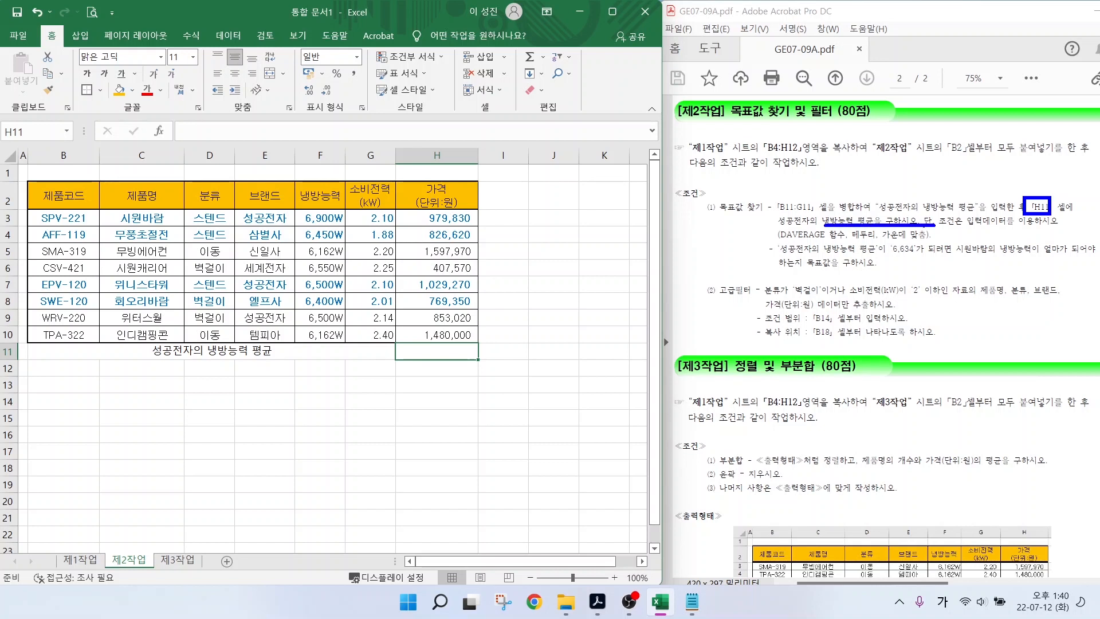
pyautogui.moveTo(777, 240); pyautogui.dragTo(851, 240)
pyautogui.press('Escape')
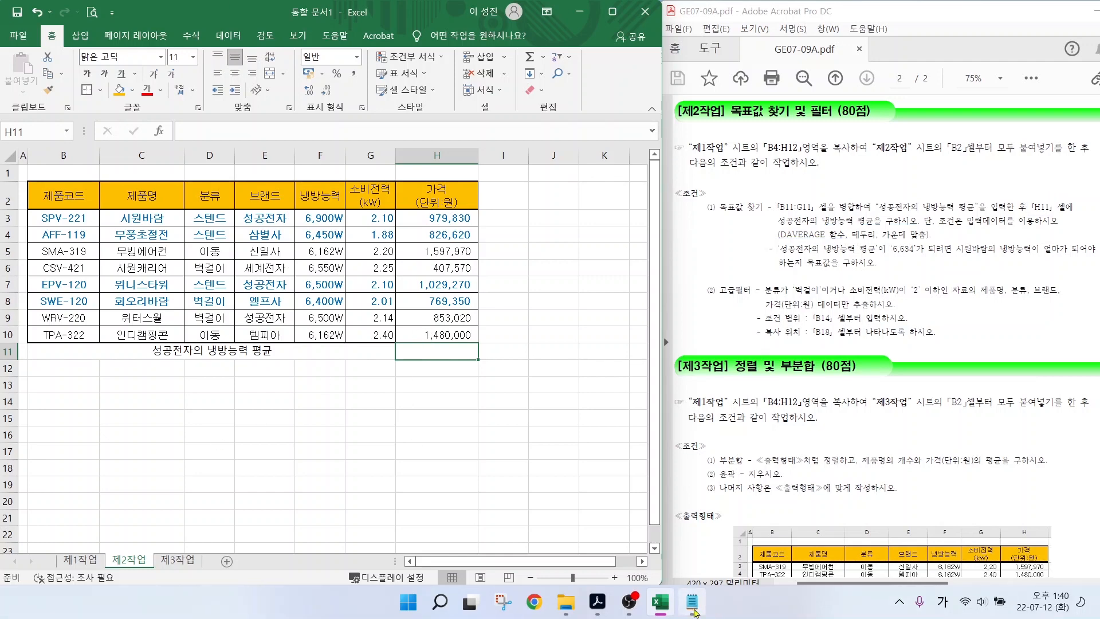
# - Show the DAVERAGE syntax note and mark its table, column and criteria arguments, then return to H11
pyautogui.click(693, 602)
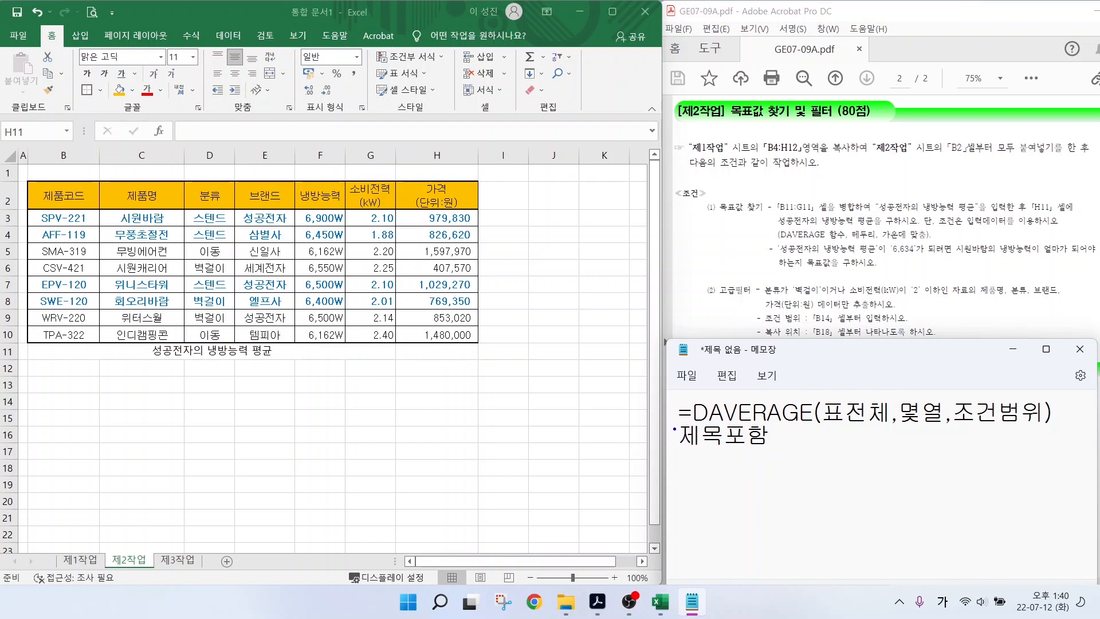
pyautogui.moveTo(676, 423); pyautogui.dragTo(776, 458)
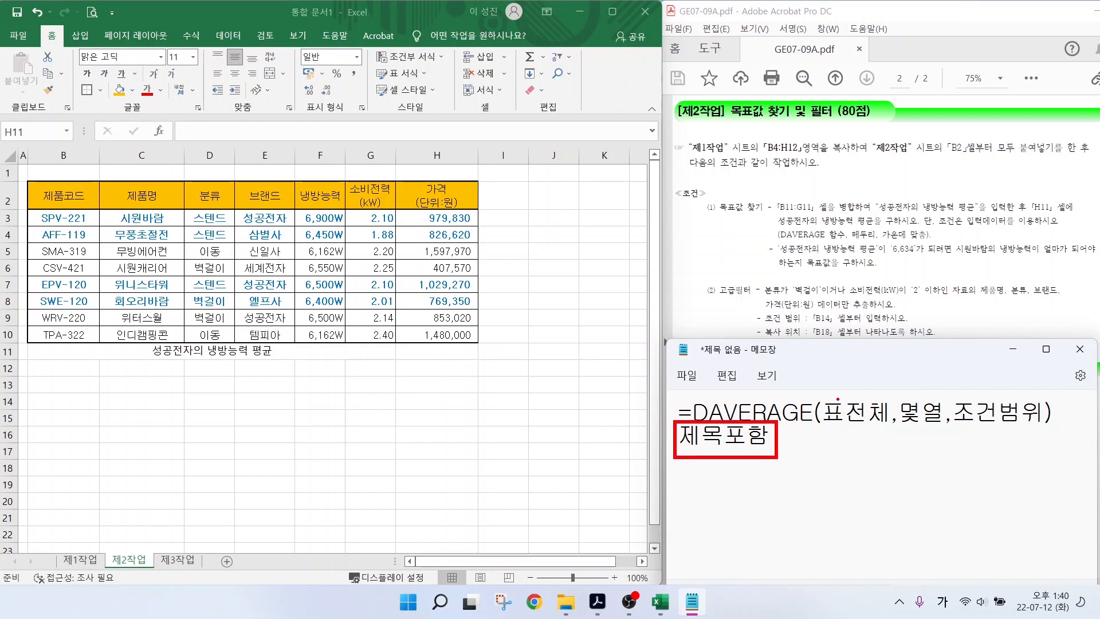
pyautogui.moveTo(837, 399); pyautogui.dragTo(799, 343)
pyautogui.moveTo(912, 394); pyautogui.dragTo(879, 339)
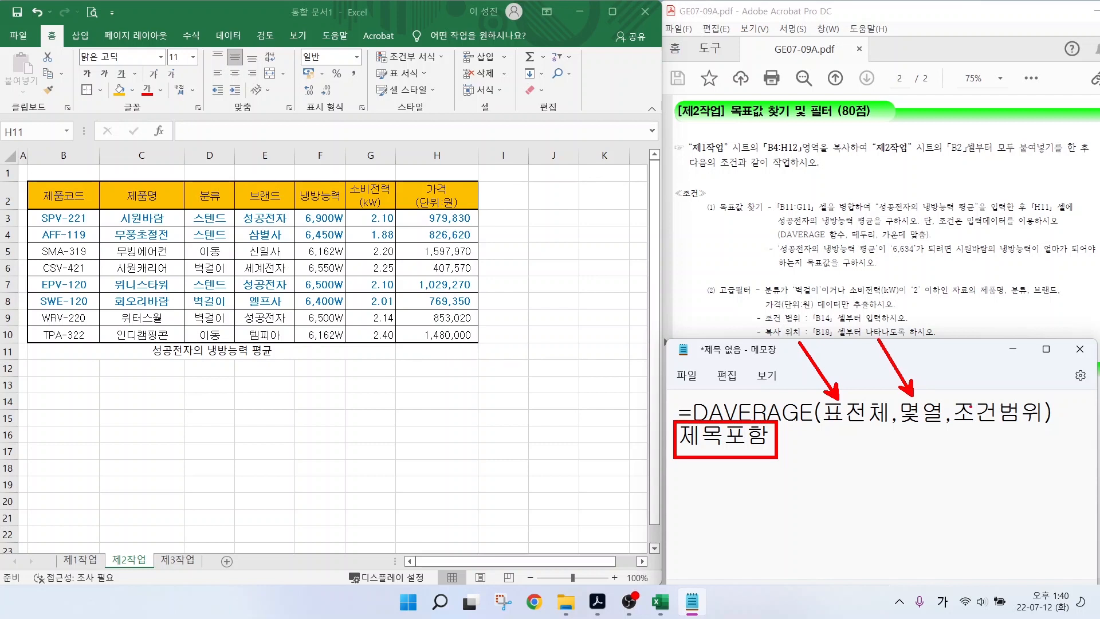
pyautogui.moveTo(992, 395); pyautogui.dragTo(1027, 339)
pyautogui.press('Escape')
pyautogui.click(420, 351)
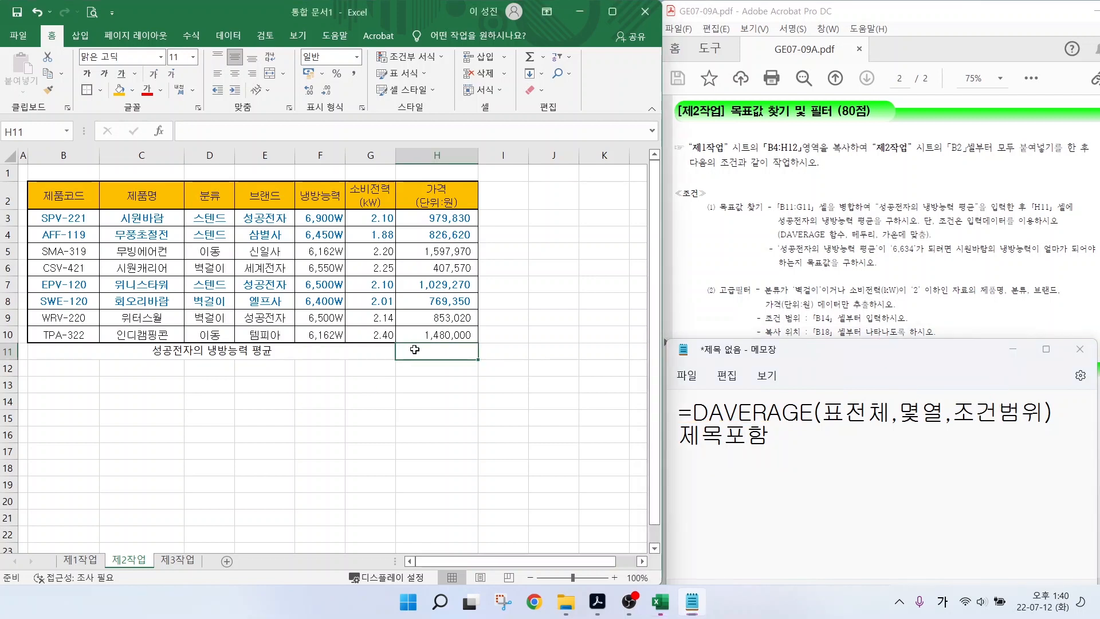
# - Start a DAVERAGE formula in H11 using the whole table B2:H10 as the database
pyautogui.write('=')
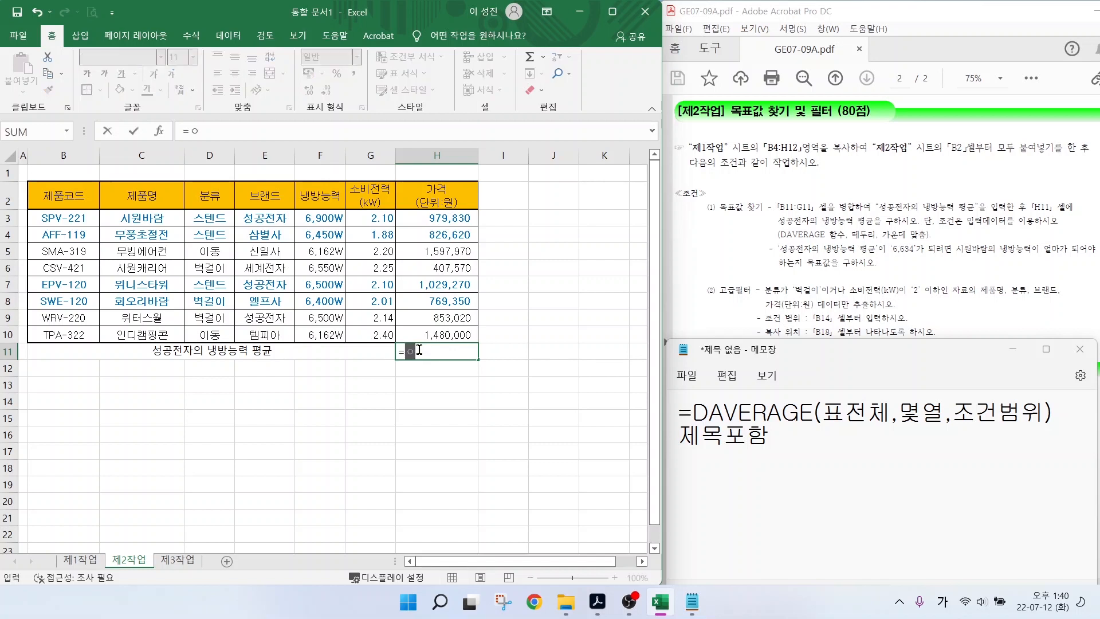
pyautogui.press('Hangul')
pyautogui.write('DA')
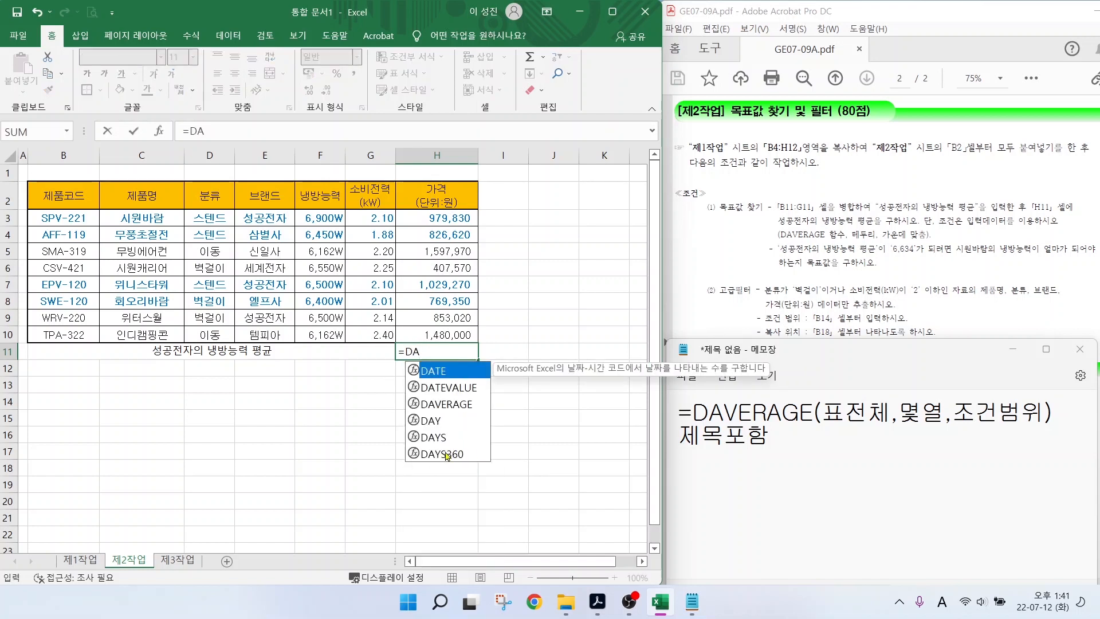
pyautogui.click(446, 405)
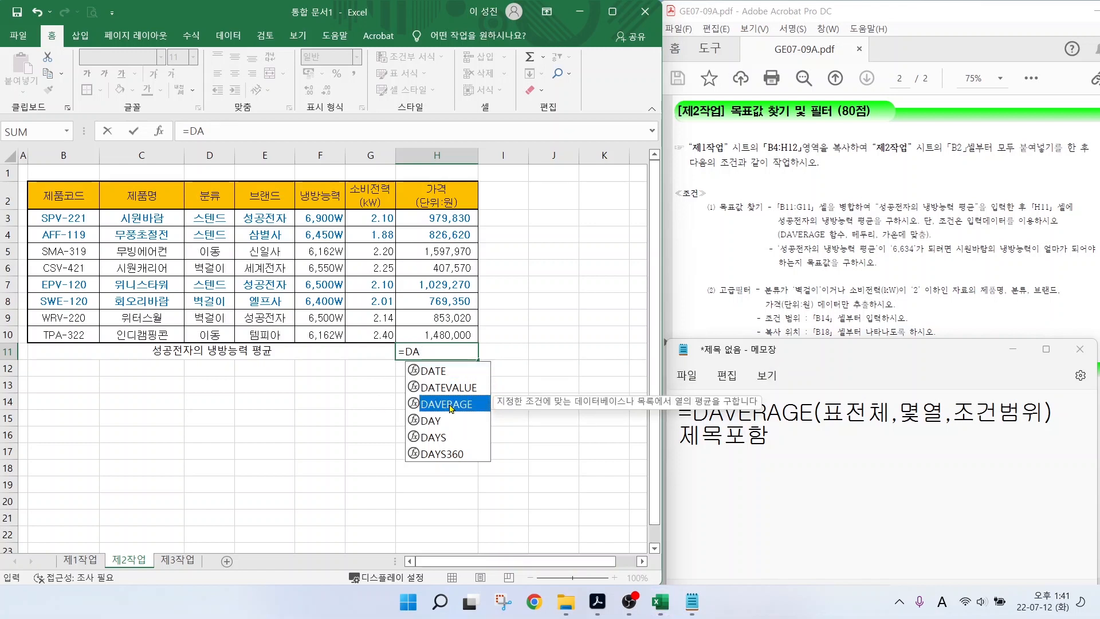
pyautogui.doubleClick(451, 405)
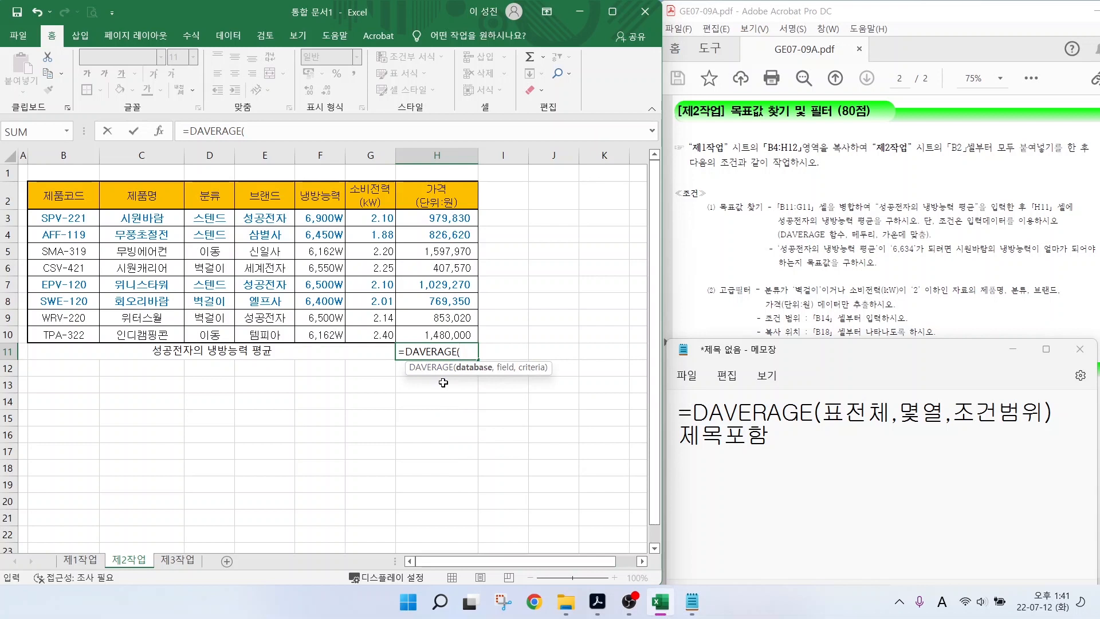
pyautogui.moveTo(58, 196); pyautogui.dragTo(412, 334)
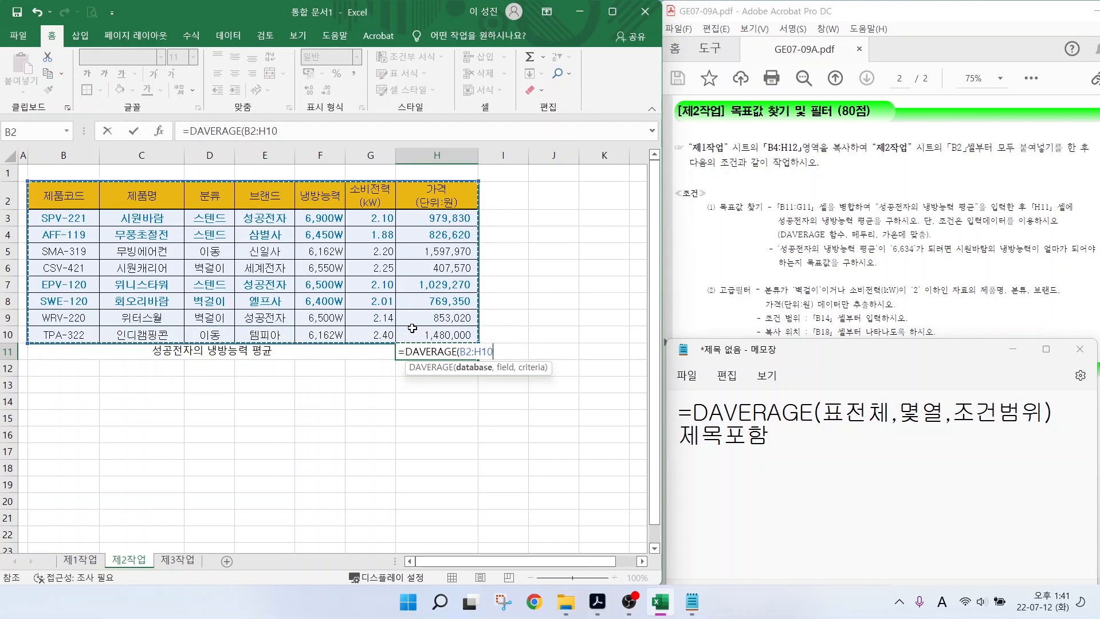
pyautogui.write(',')
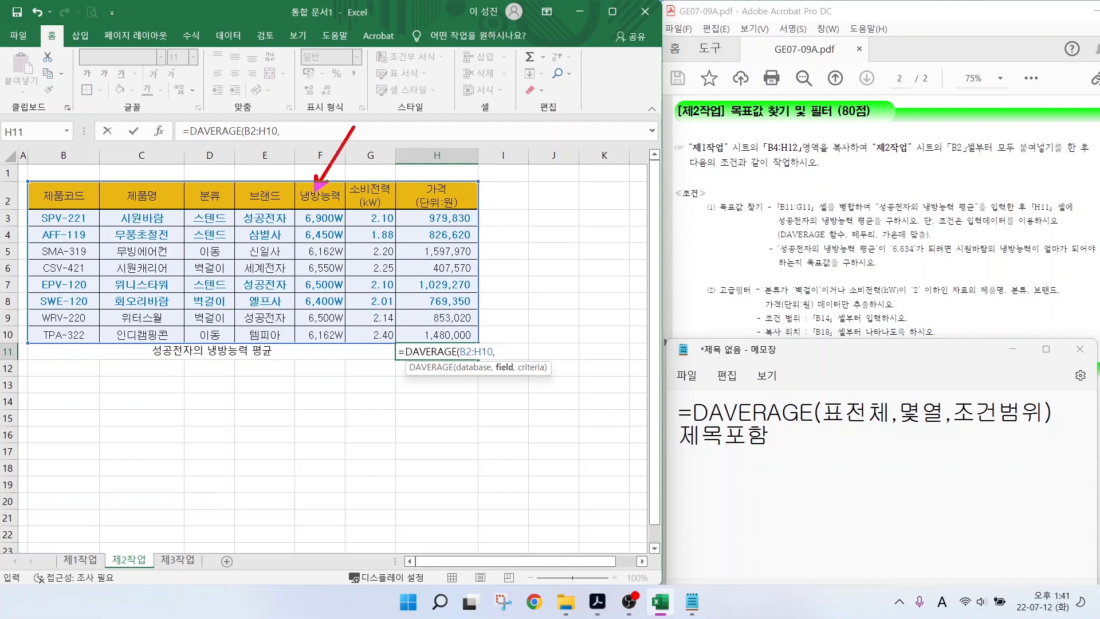
# - Mark up the table columns on screen to count which column holds cooling capacity
pyautogui.moveTo(73, 198); pyautogui.dragTo(62, 233)
pyautogui.moveTo(127, 205); pyautogui.dragTo(162, 228)
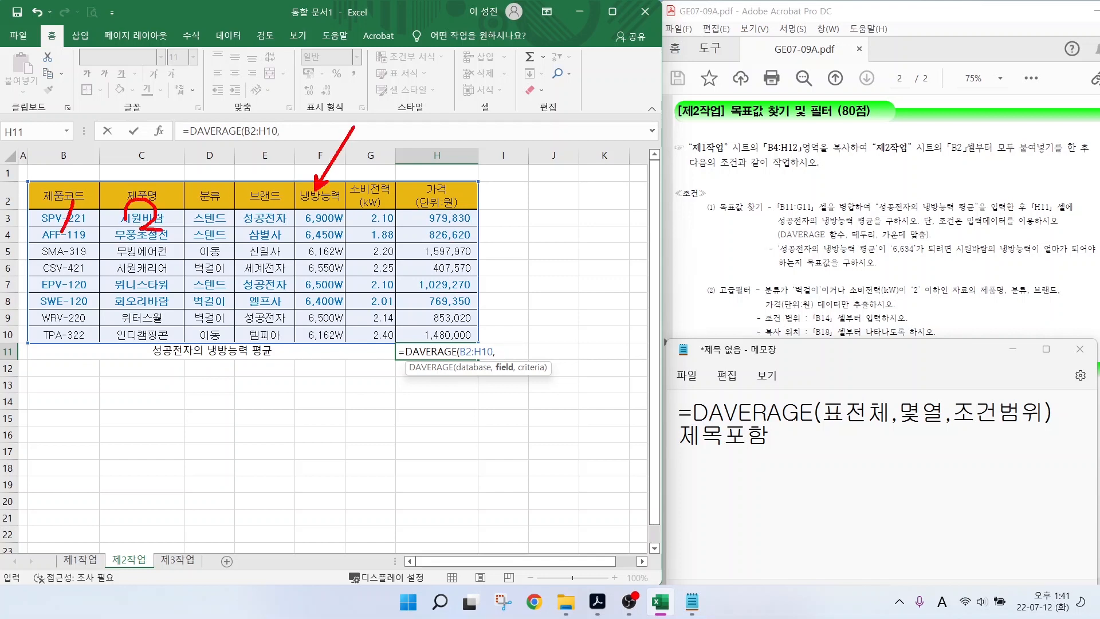
pyautogui.moveTo(209, 202)
pyautogui.mouseDown()
pyautogui.moveTo(217, 216)
pyautogui.moveTo(293, 222)
pyautogui.moveTo(274, 239)
pyautogui.mouseUp()
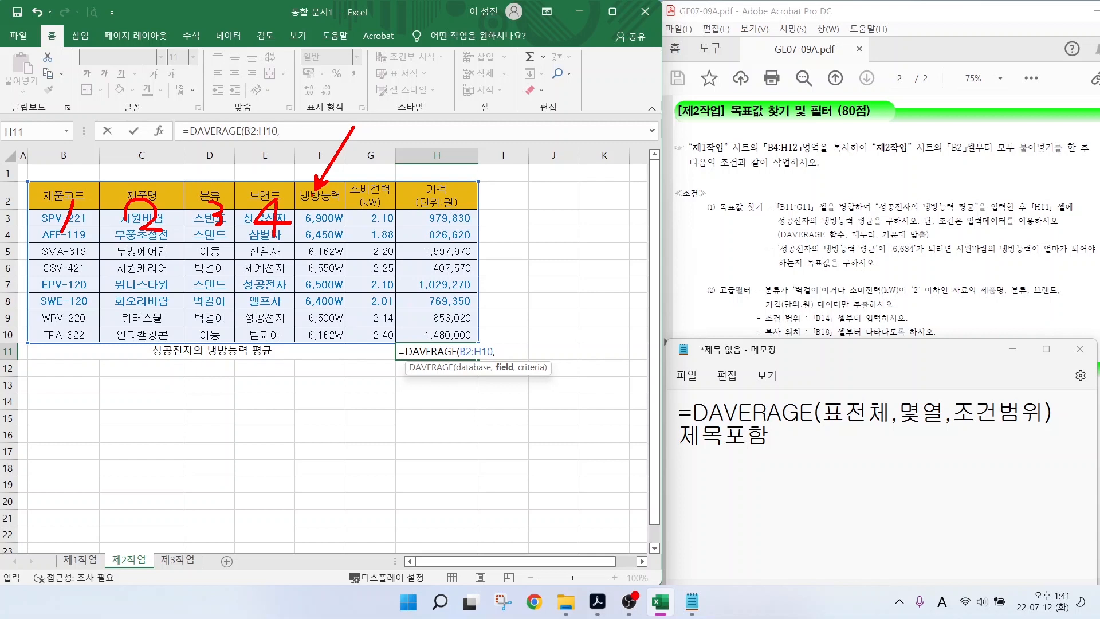
pyautogui.moveTo(318, 192); pyautogui.dragTo(312, 235)
pyautogui.moveTo(291, 178); pyautogui.dragTo(351, 211)
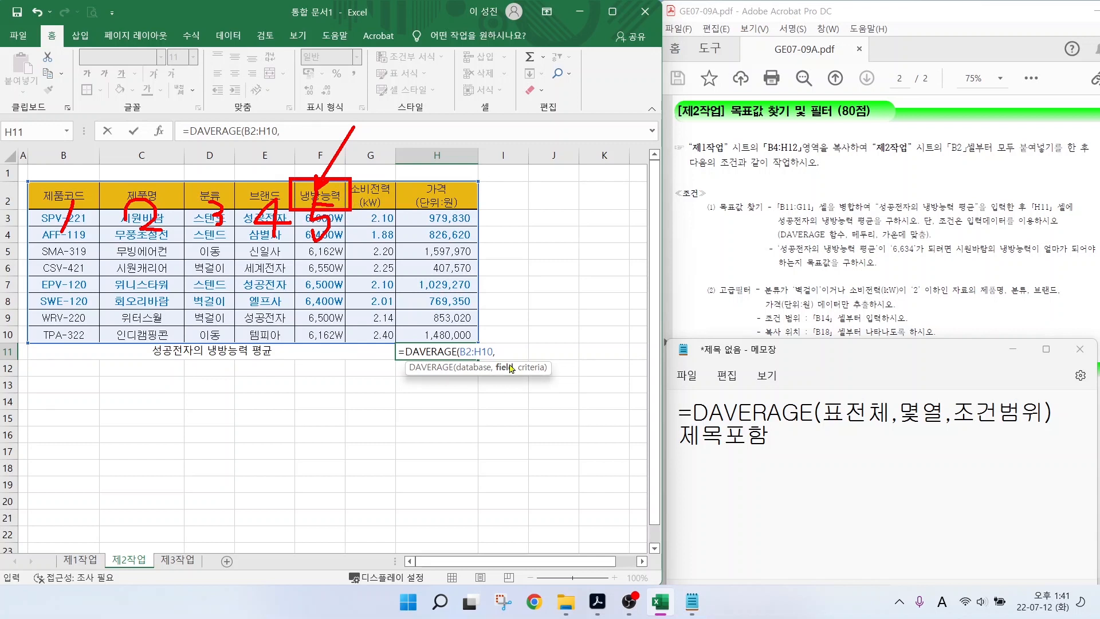
pyautogui.press('Escape')
# - Finish the formula with column 5 and criteria E2:E3, giving =DAVERAGE(B2:H10,5,E2:E3)
pyautogui.write('5')
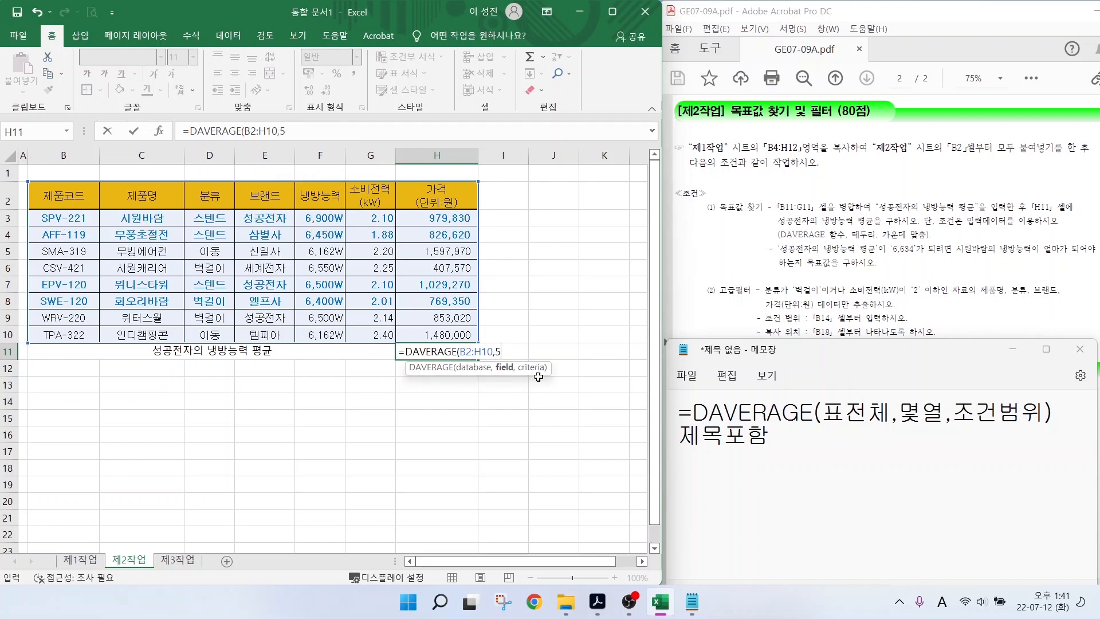
pyautogui.write(',')
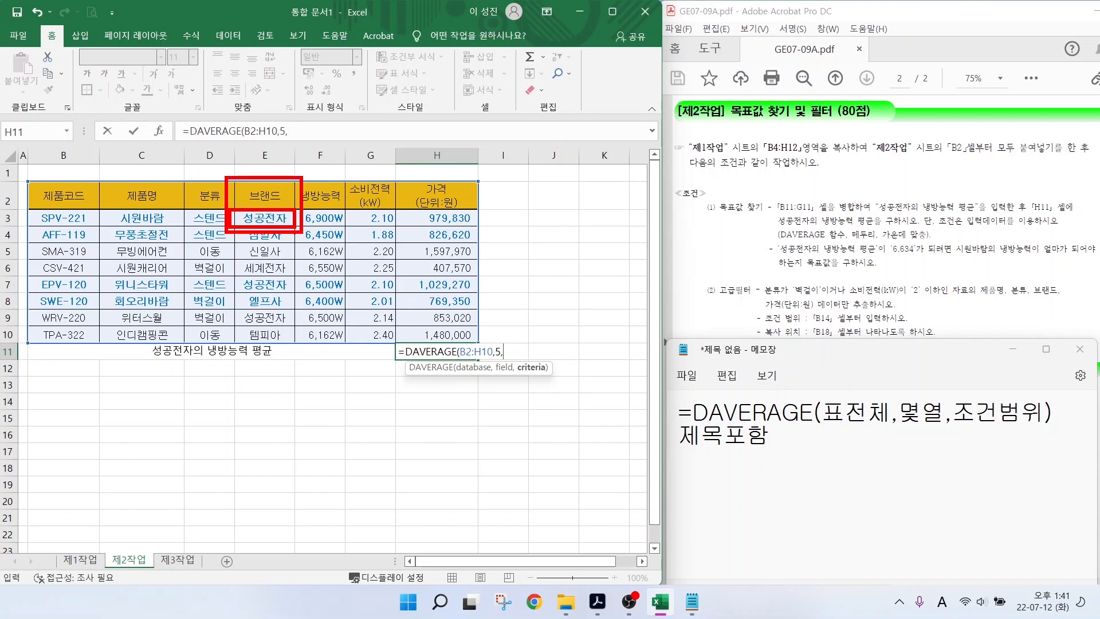
pyautogui.moveTo(258, 199); pyautogui.dragTo(261, 213)
pyautogui.write(')')
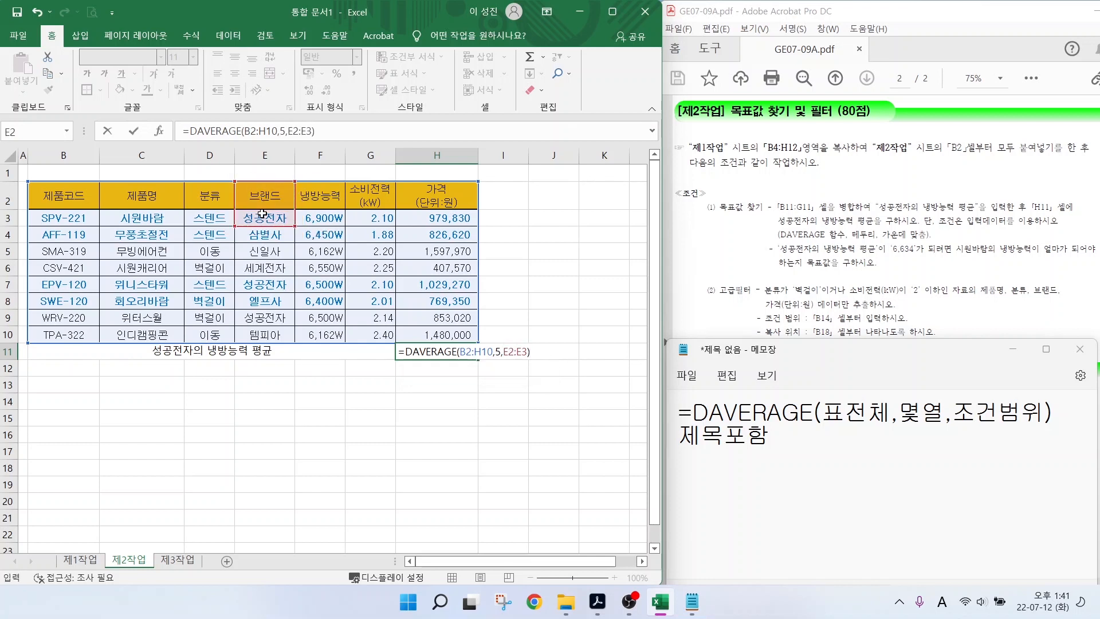
pyautogui.press('Return')
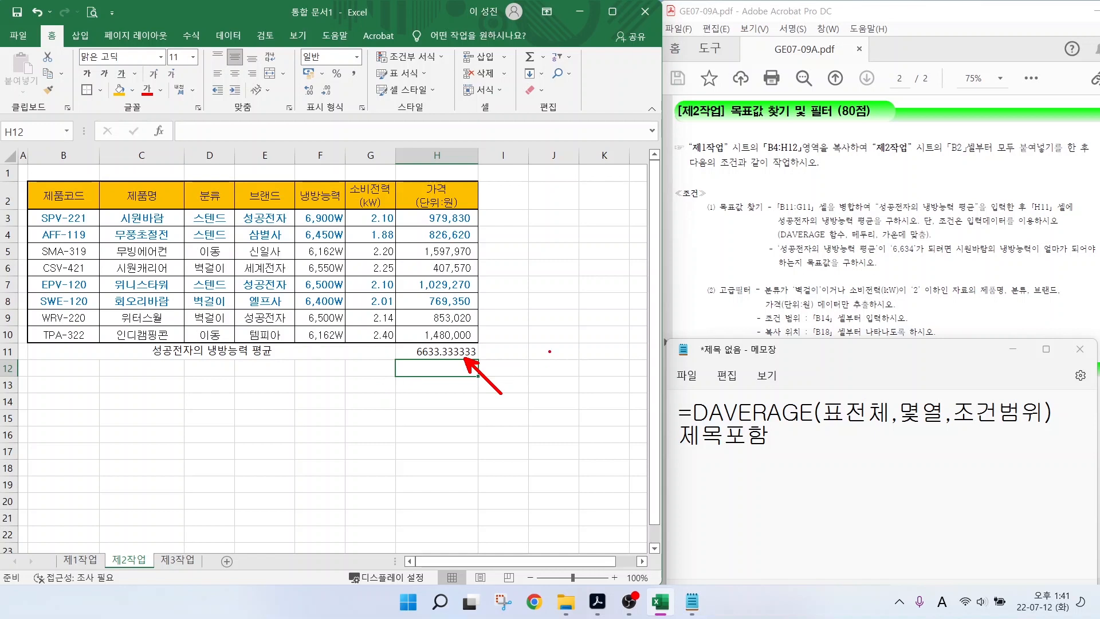
# - Give the row B11:H11 All Borders and centre its contents
pyautogui.press('e')
pyautogui.moveTo(788, 243); pyautogui.dragTo(936, 242)
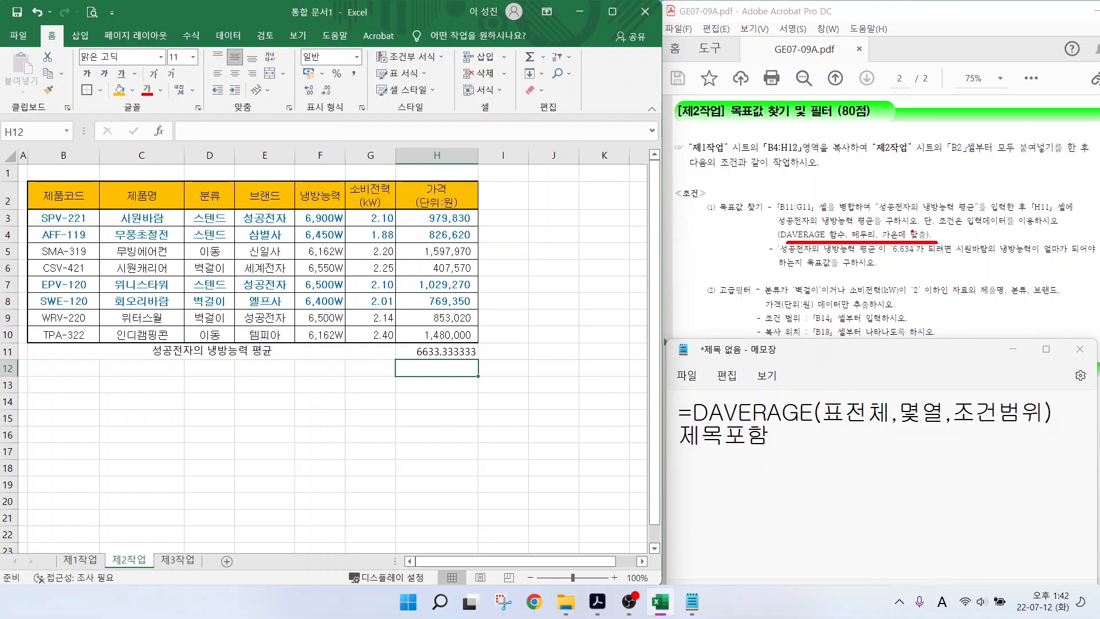
pyautogui.moveTo(239, 347); pyautogui.dragTo(407, 352)
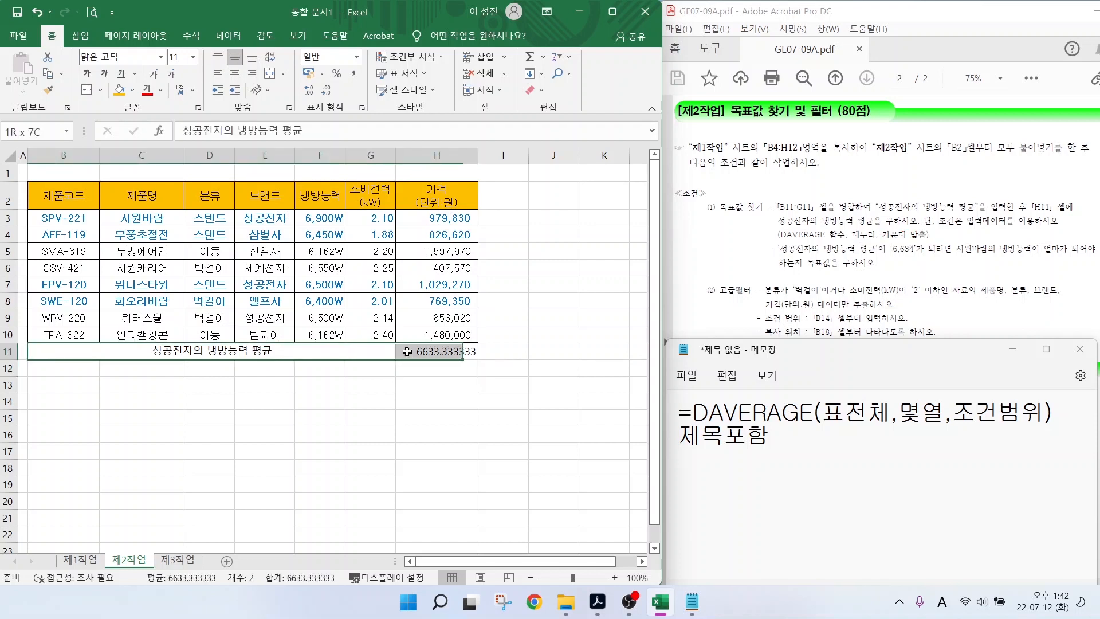
pyautogui.click(101, 91)
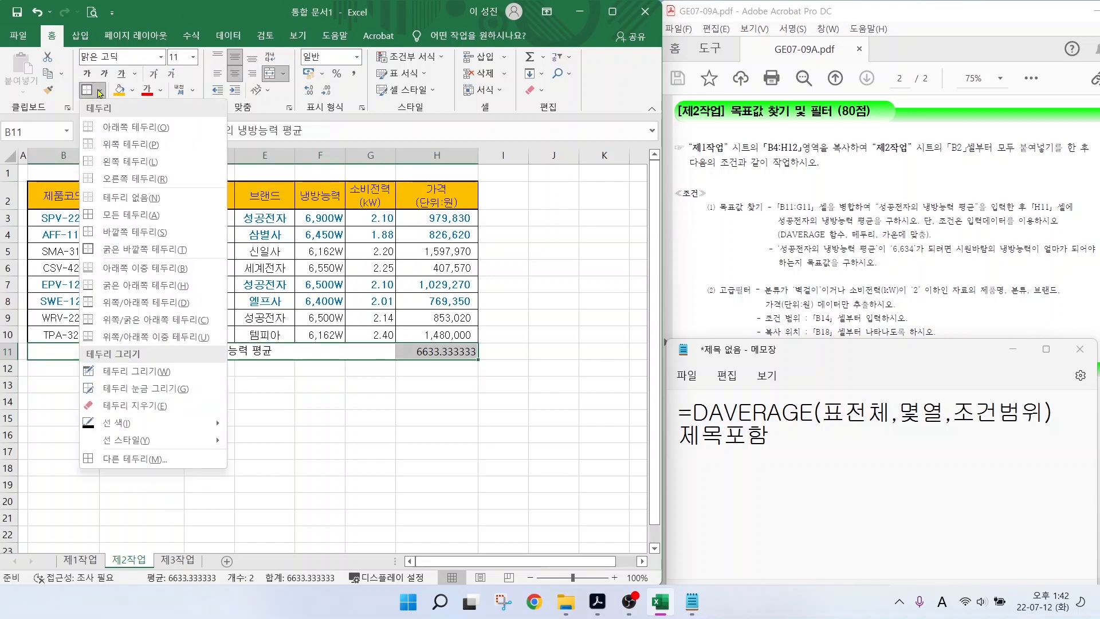
pyautogui.click(118, 217)
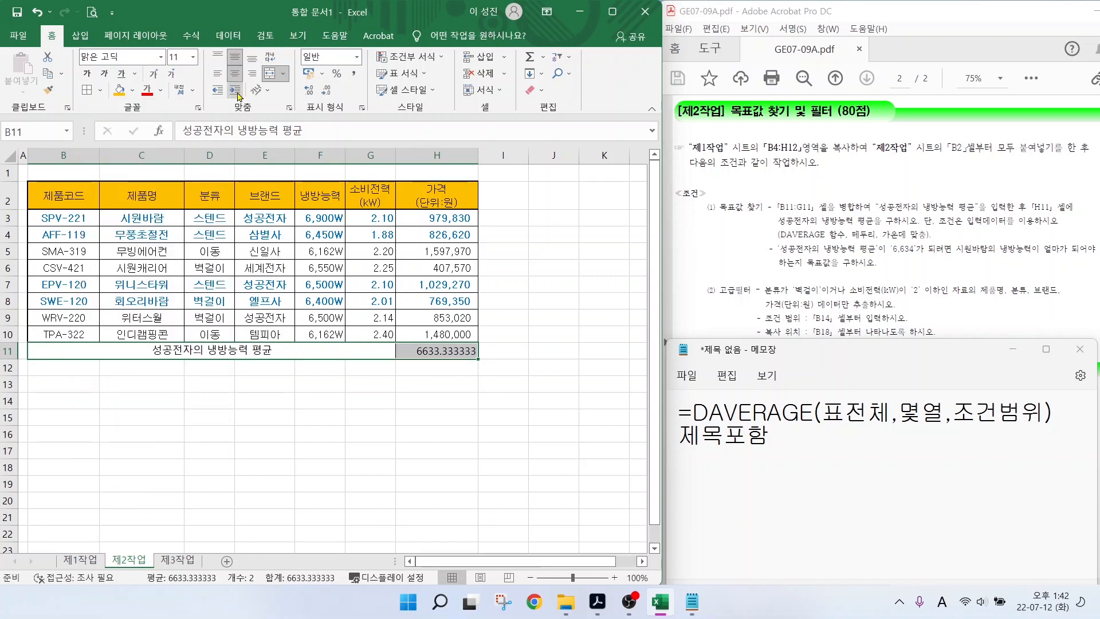
pyautogui.click(235, 73)
pyautogui.click(235, 73)
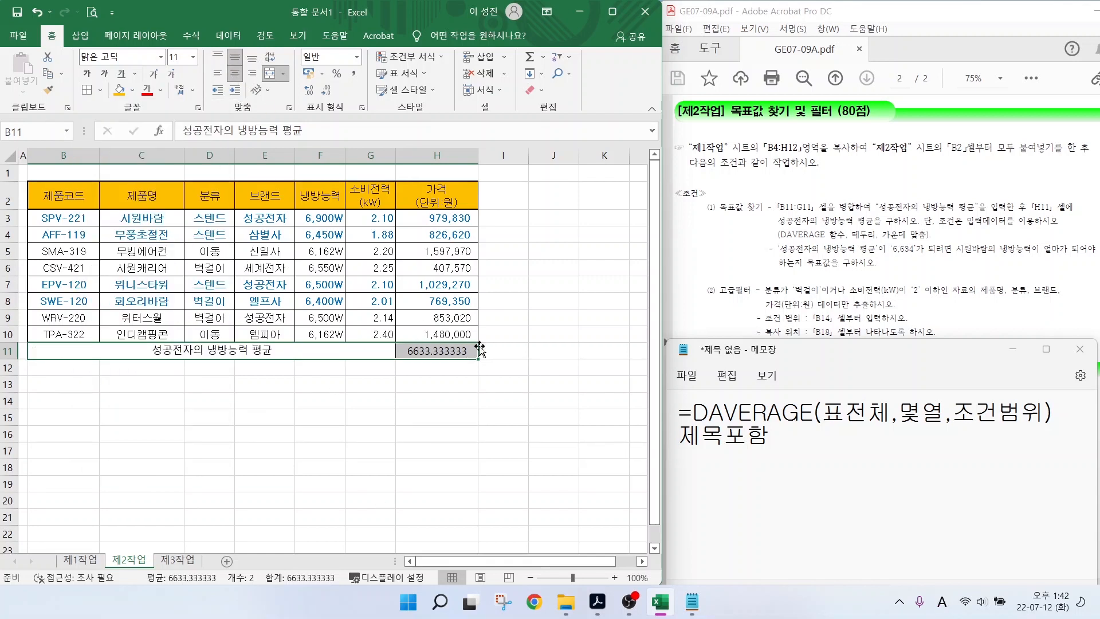
# - Check the formatted average row and select the result cell H11
pyautogui.click(449, 378)
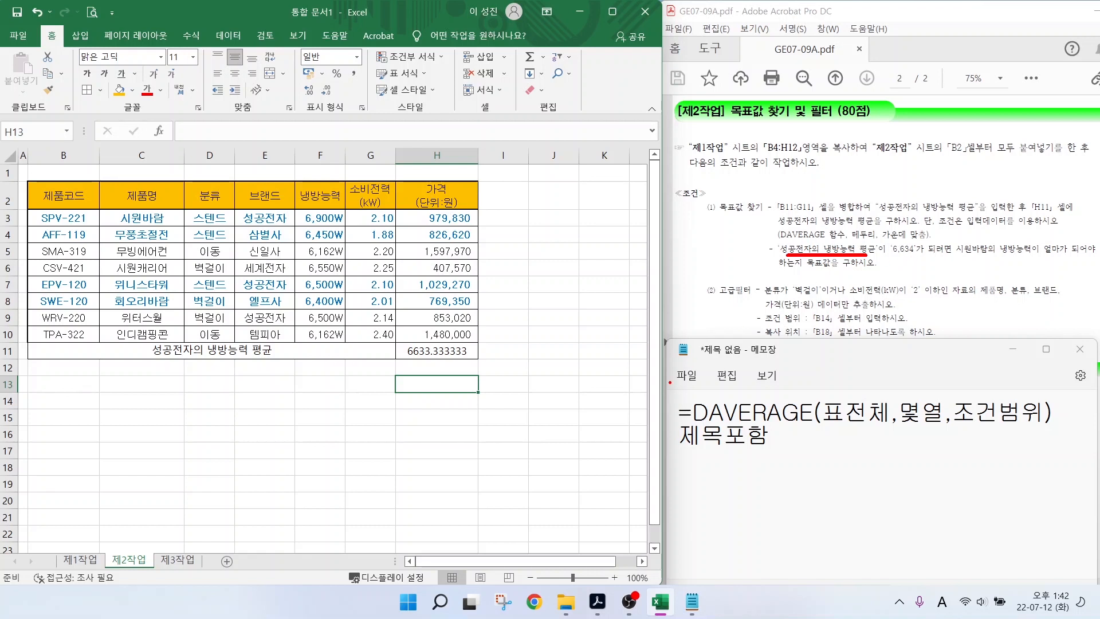
pyautogui.moveTo(450, 359); pyautogui.dragTo(480, 391)
pyautogui.press('Escape')
pyautogui.click(417, 351)
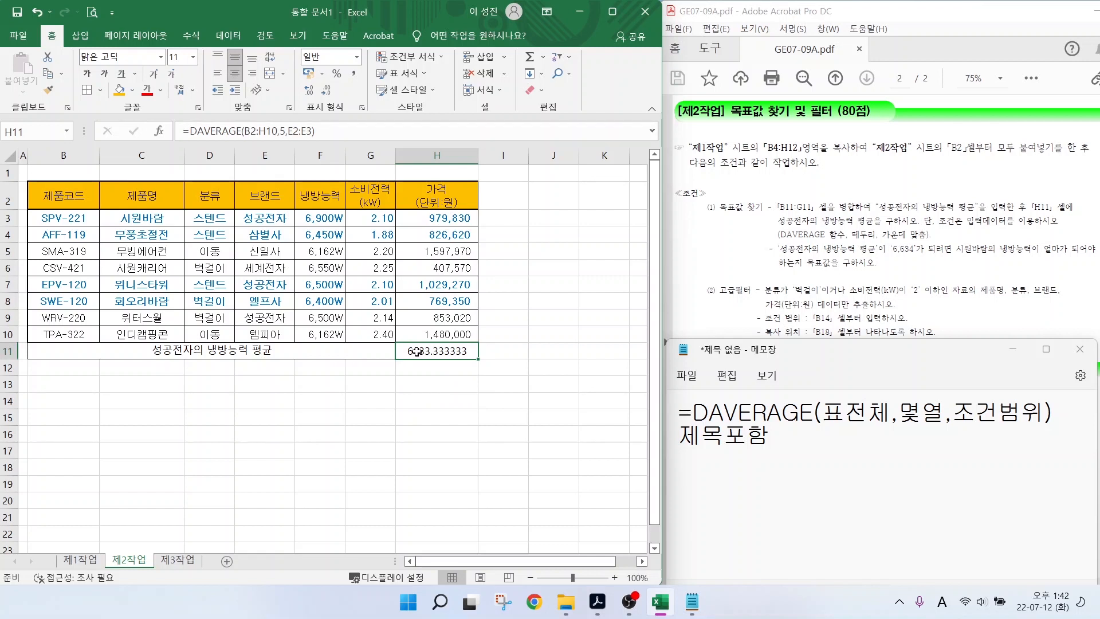
# - Open Goal Seek for H11 and enter the target value 6634
pyautogui.click(229, 38)
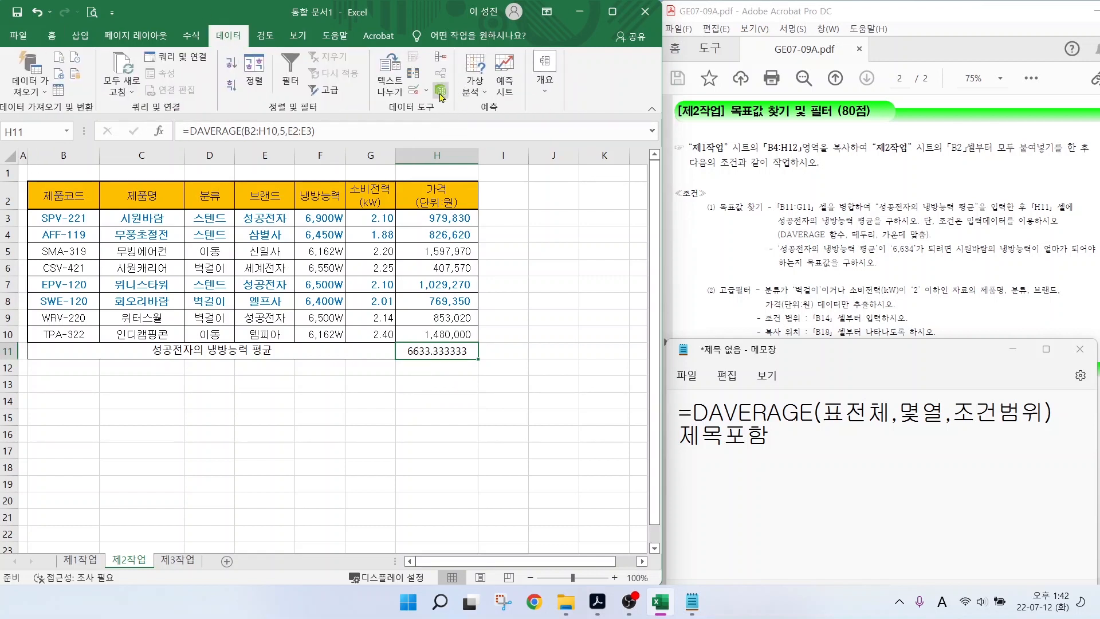
pyautogui.click(475, 92)
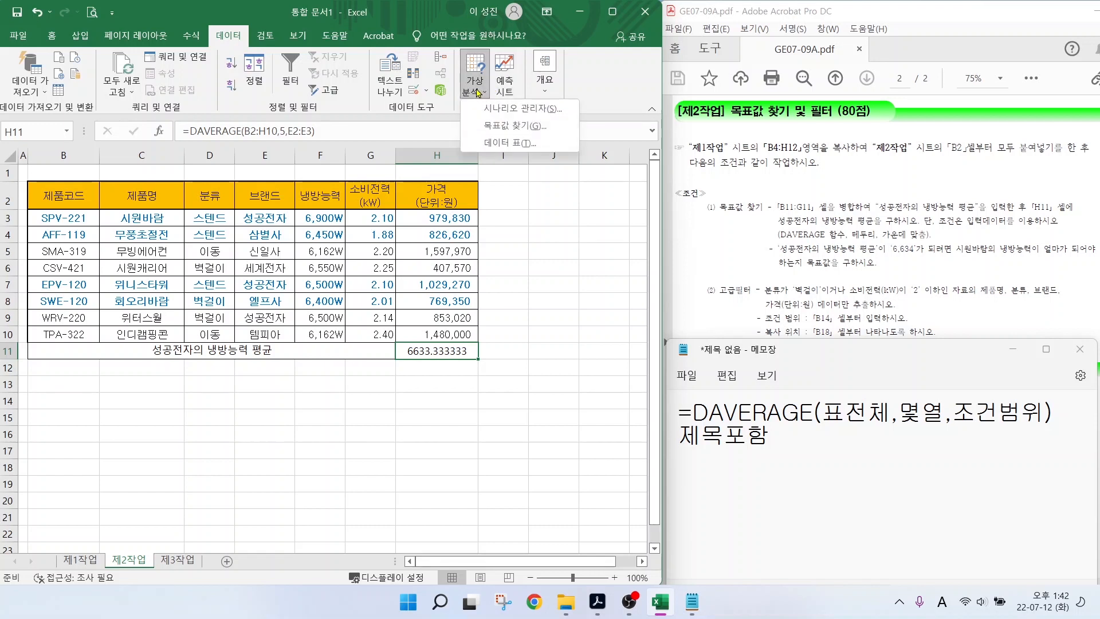
pyautogui.click(505, 125)
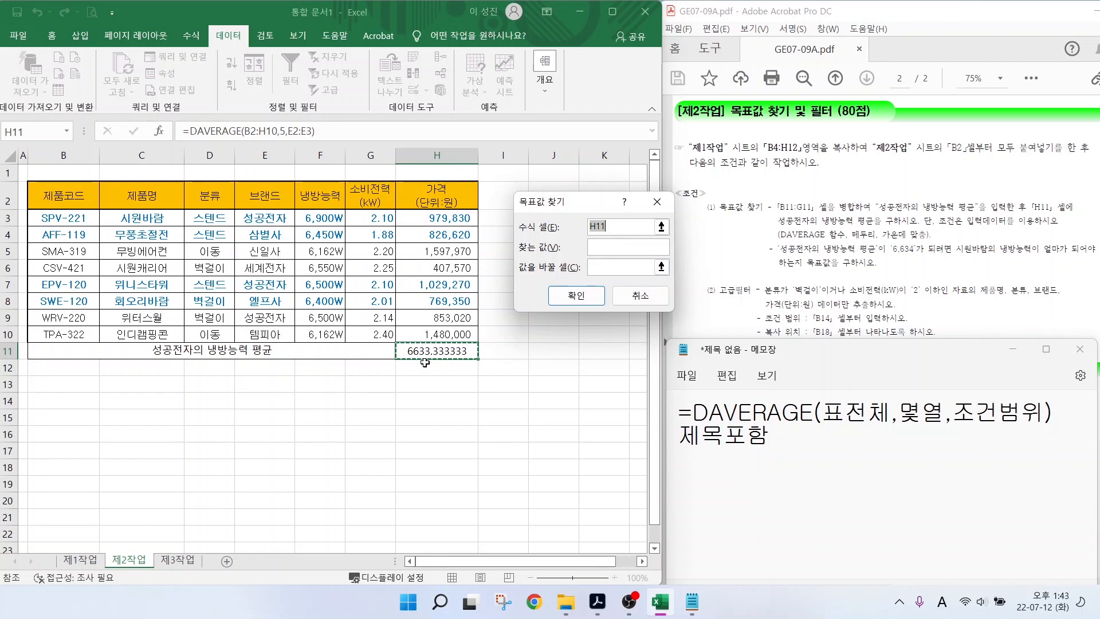
pyautogui.click(601, 243)
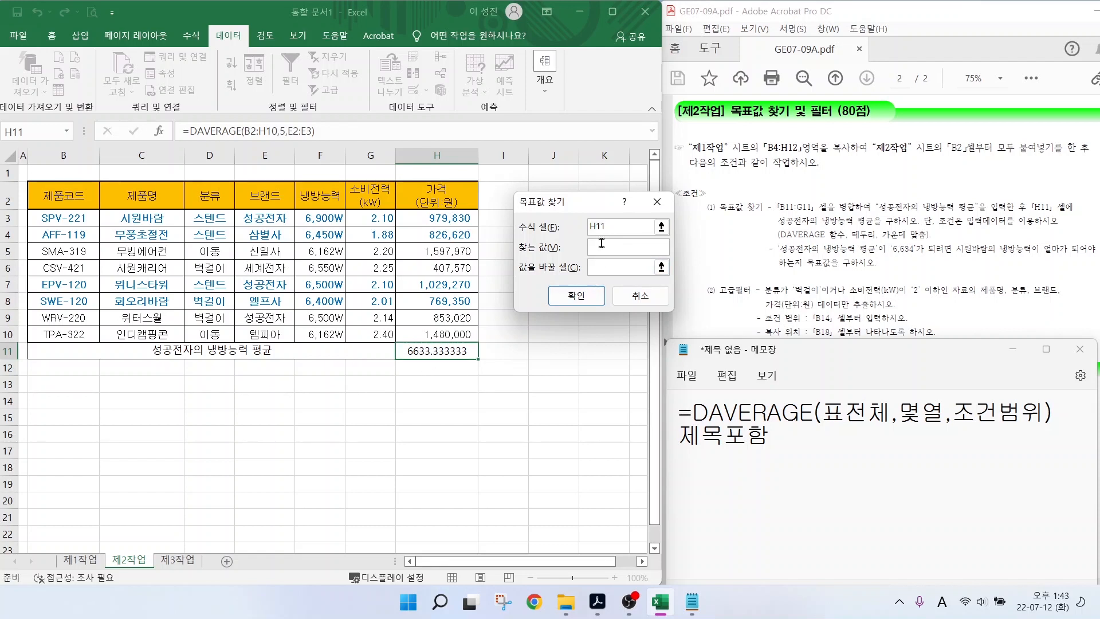
pyautogui.write('6634')
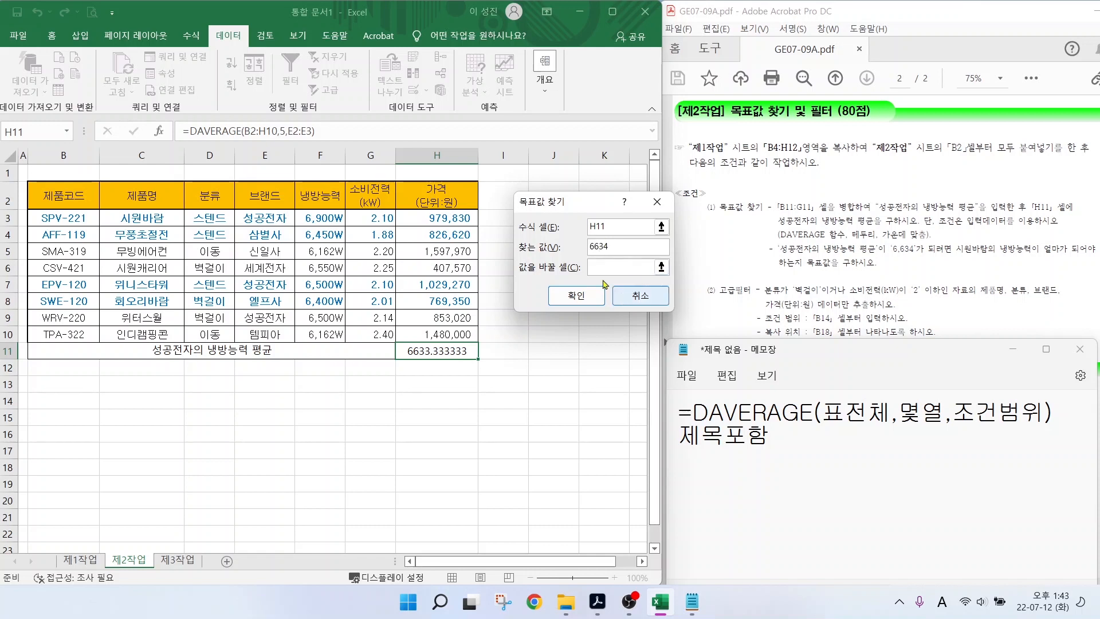
# - Set F3 as the changing cell and run Goal Seek, making 시원바람's capacity 6,902W
pyautogui.click(604, 268)
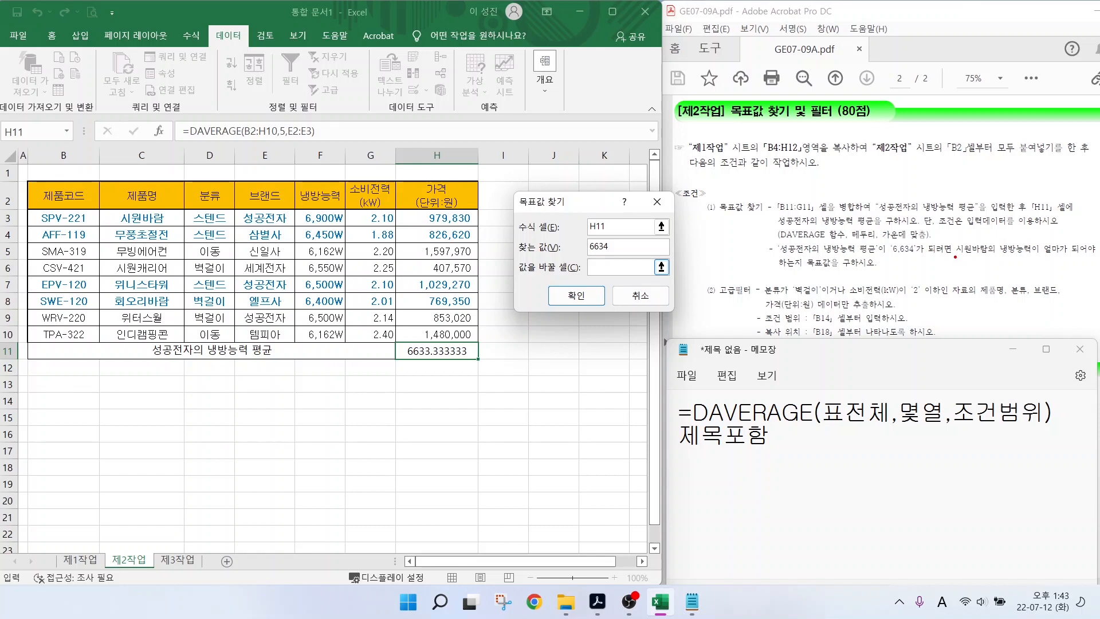
pyautogui.moveTo(956, 257); pyautogui.dragTo(1044, 256)
pyautogui.moveTo(162, 218)
pyautogui.mouseDown()
pyautogui.moveTo(150, 228)
pyautogui.moveTo(126, 204)
pyautogui.moveTo(164, 217)
pyautogui.mouseUp()
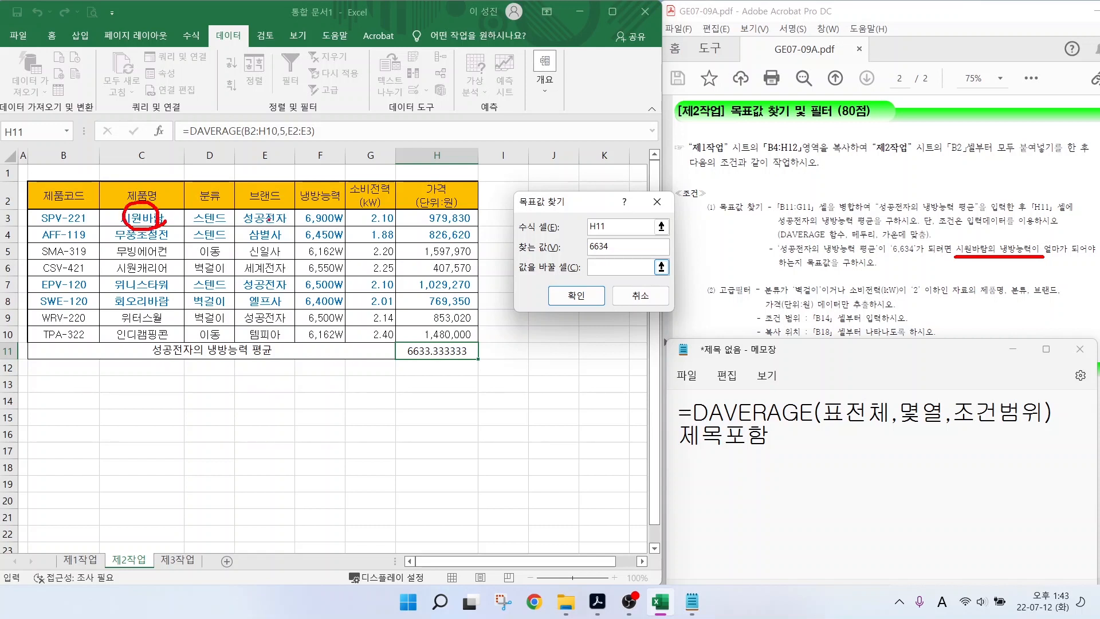
pyautogui.moveTo(331, 219)
pyautogui.mouseDown()
pyautogui.moveTo(301, 213)
pyautogui.moveTo(334, 211)
pyautogui.mouseUp()
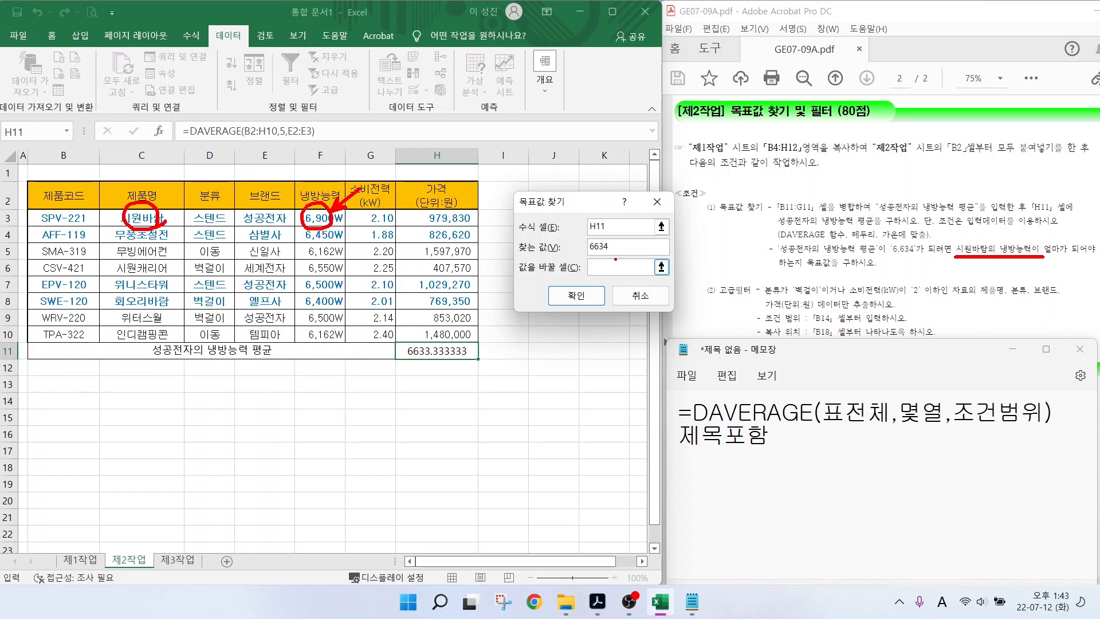
pyautogui.press('Escape')
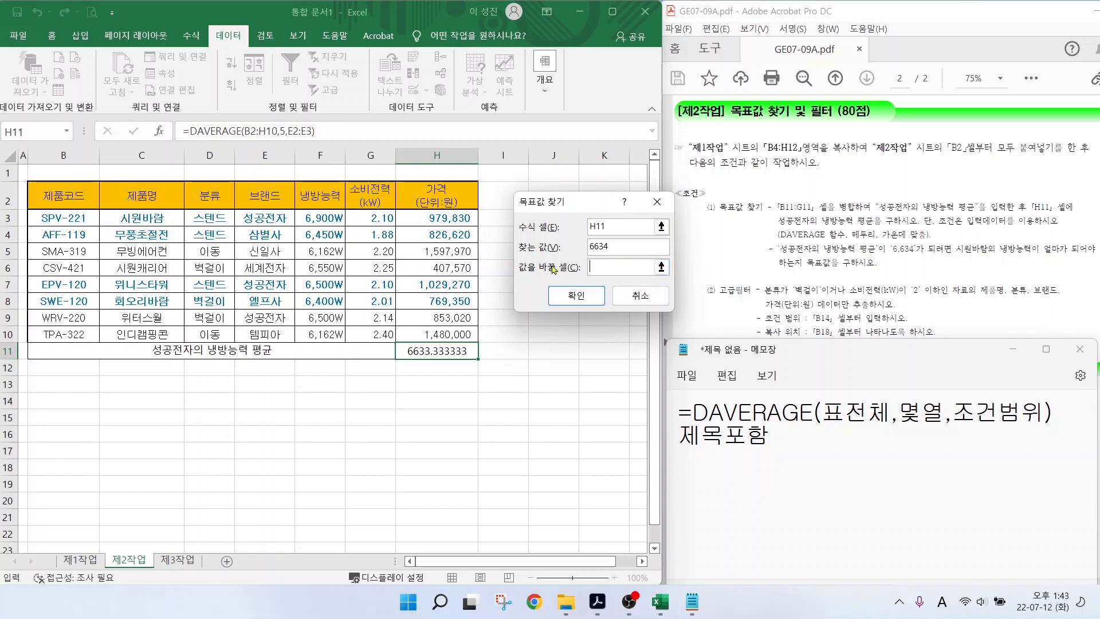
pyautogui.click(324, 215)
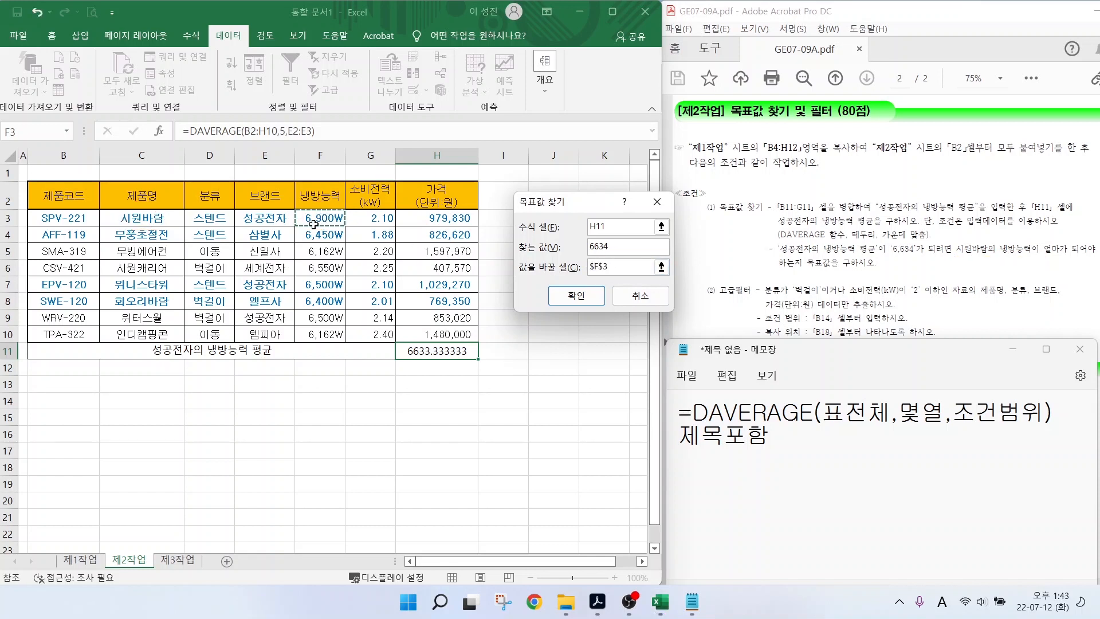
pyautogui.click(576, 296)
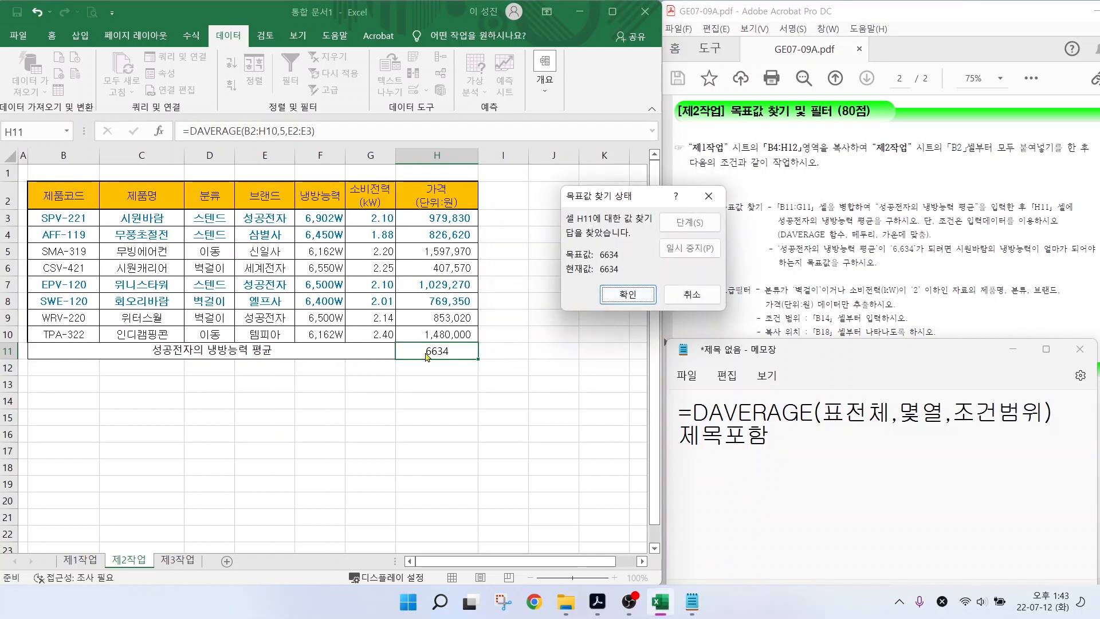
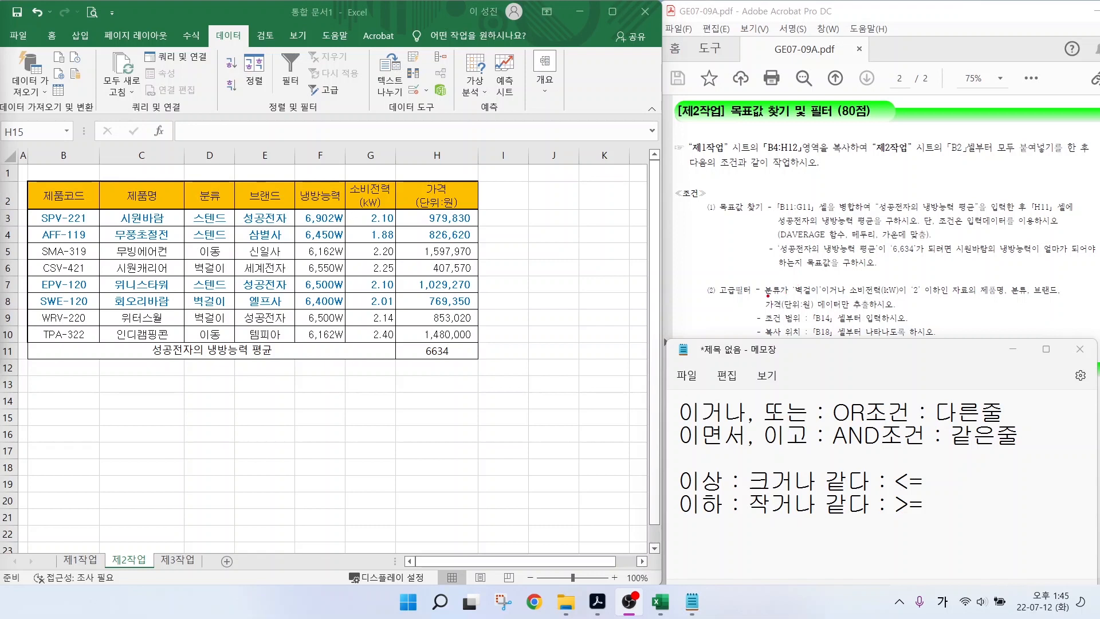
# - Mark the 분류, 소비전력 and 벽걸이 fields and the OR and 이하 notes in the exercise
pyautogui.moveTo(778, 297)
pyautogui.mouseDown()
pyautogui.moveTo(767, 282)
pyautogui.moveTo(780, 294)
pyautogui.mouseUp()
pyautogui.moveTo(864, 276)
pyautogui.mouseDown()
pyautogui.moveTo(838, 301)
pyautogui.moveTo(866, 283)
pyautogui.moveTo(886, 296)
pyautogui.mouseUp()
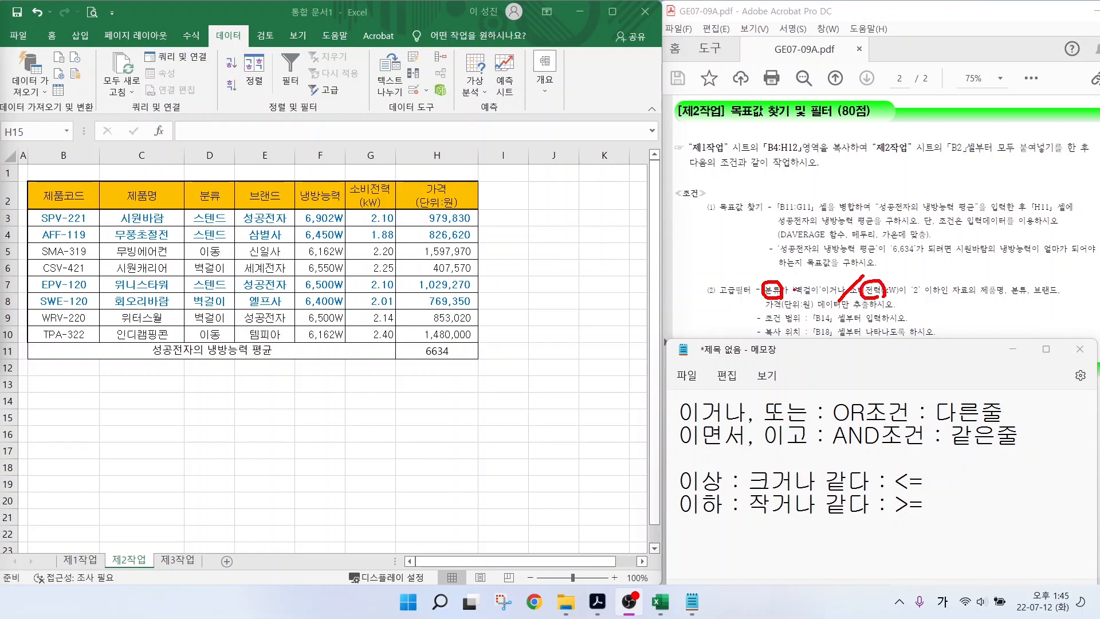
pyautogui.moveTo(733, 243); pyautogui.dragTo(768, 278)
pyautogui.moveTo(913, 252); pyautogui.dragTo(886, 277)
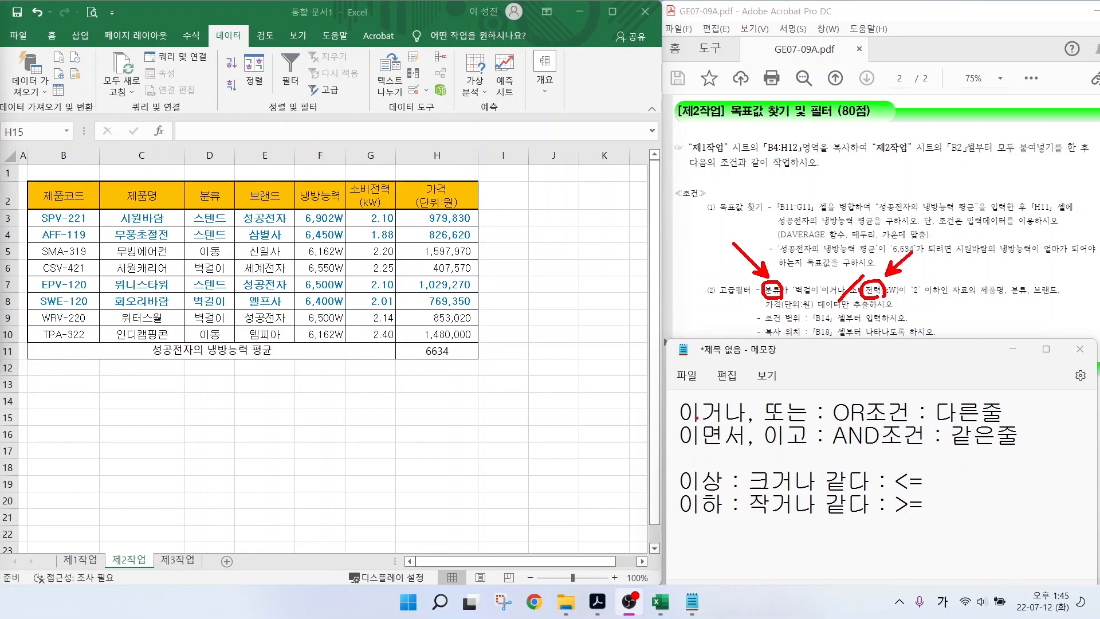
pyautogui.moveTo(685, 419); pyautogui.dragTo(806, 421)
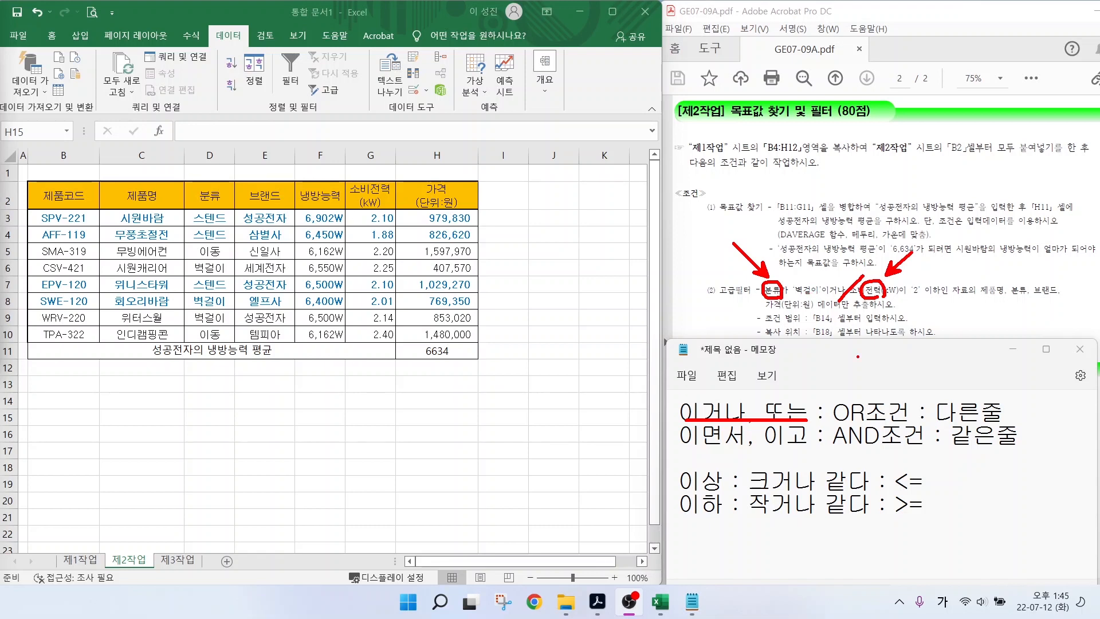
pyautogui.moveTo(831, 395)
pyautogui.mouseDown()
pyautogui.moveTo(898, 445)
pyautogui.moveTo(876, 423)
pyautogui.mouseUp()
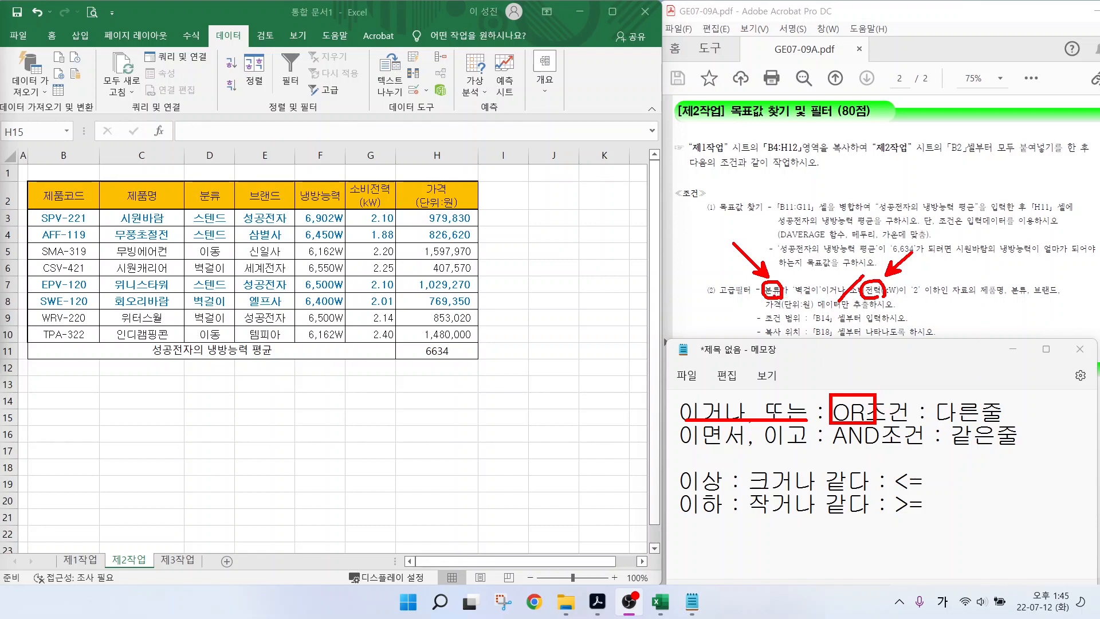
pyautogui.moveTo(772, 295); pyautogui.dragTo(820, 296)
pyautogui.moveTo(682, 514)
pyautogui.mouseDown()
pyautogui.moveTo(925, 517)
pyautogui.moveTo(911, 503)
pyautogui.moveTo(934, 516)
pyautogui.mouseUp()
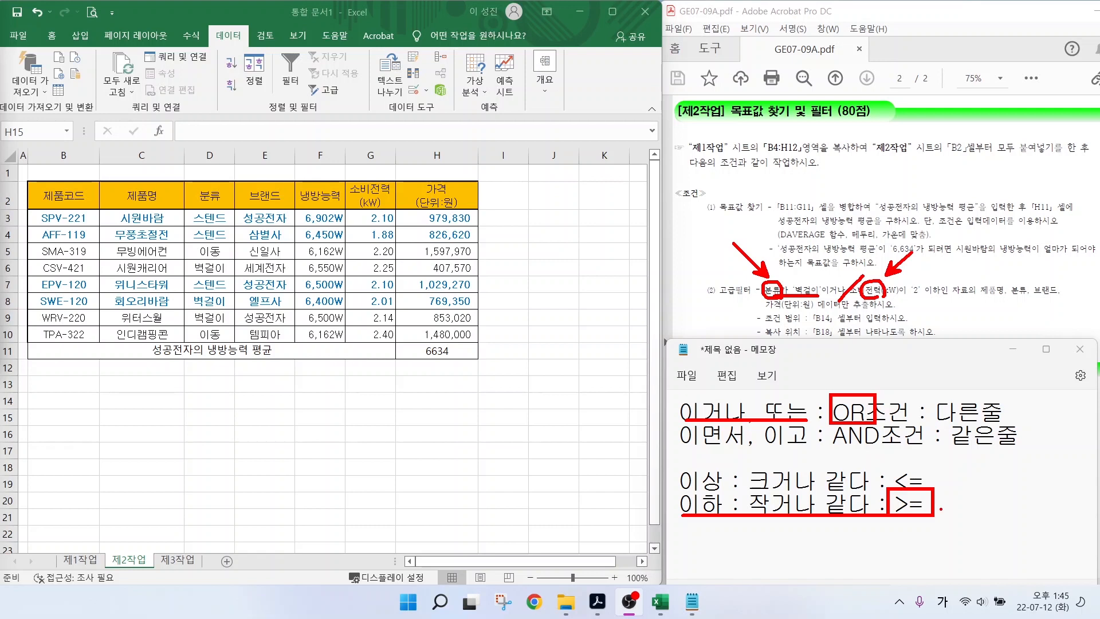
pyautogui.press('Escape')
# - Type a criteria draft in Notepad: 분류 and 소비전력 headers, 벽걸이 below, then <=2 a row lower
pyautogui.click(952, 504)
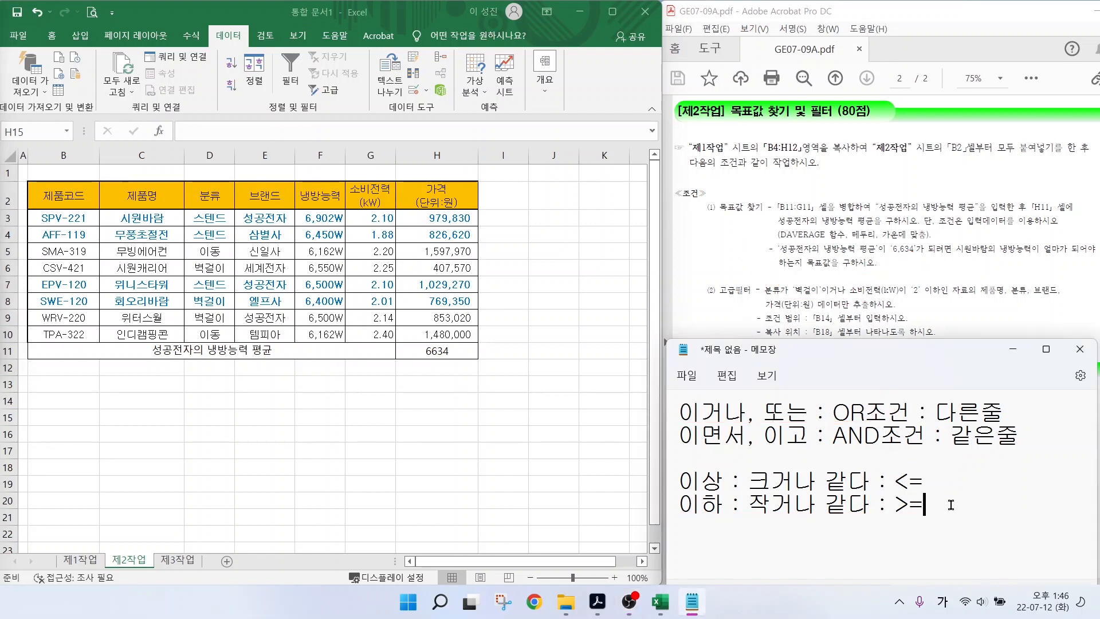
pyautogui.press('Return')
pyautogui.press('Return')
pyautogui.write('분류')
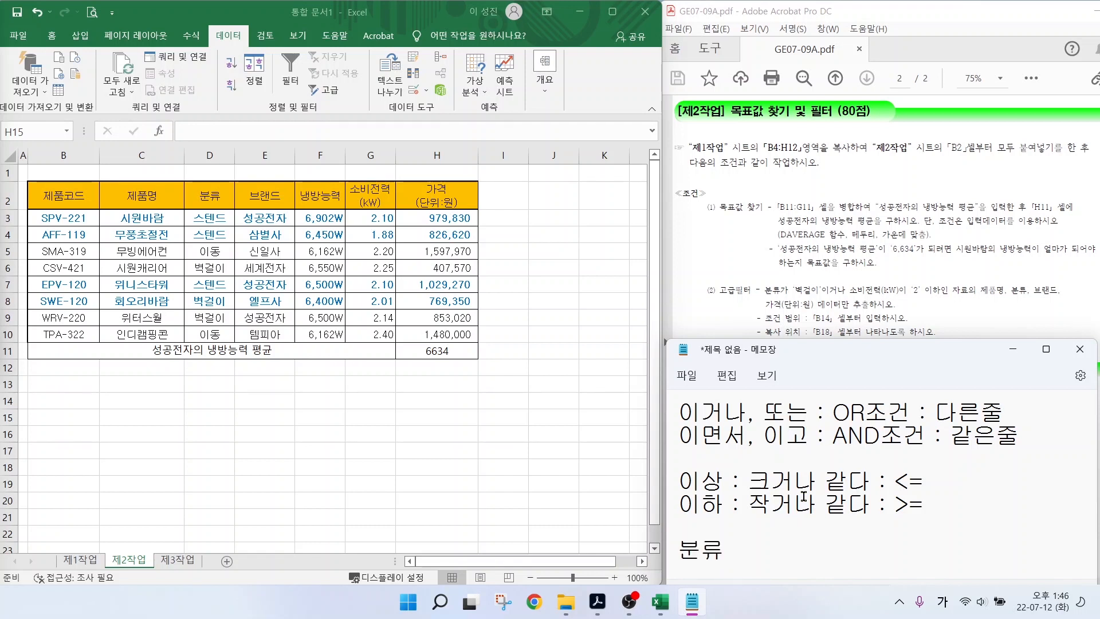
pyautogui.write('        ㅅ')
pyautogui.write('비전력')
pyautogui.press('Return')
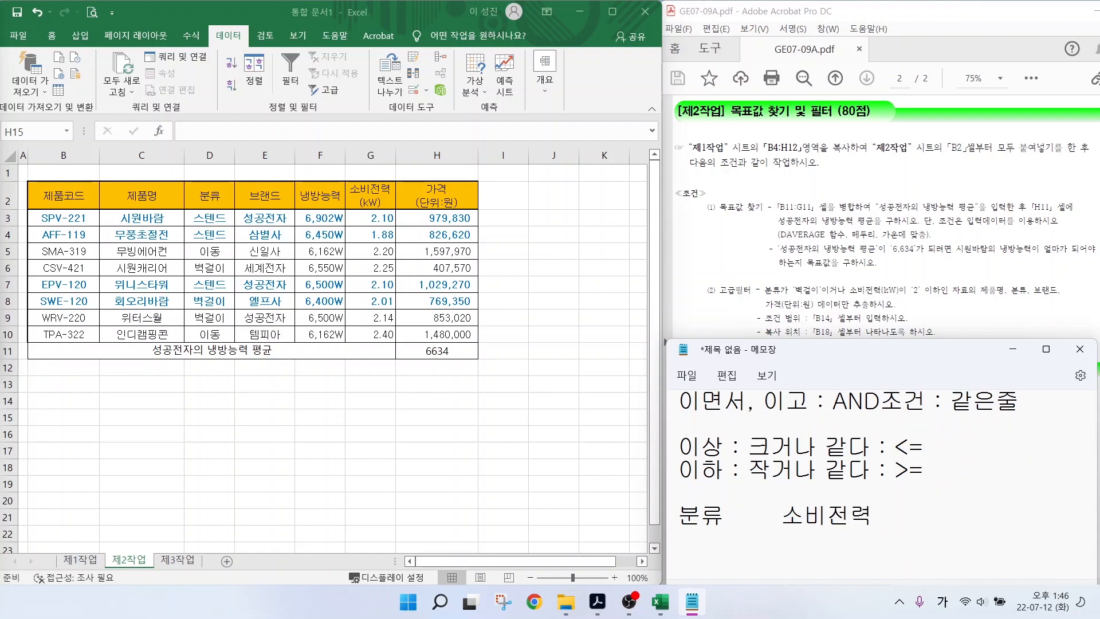
pyautogui.write('벽걸이')
pyautogui.press('Return')
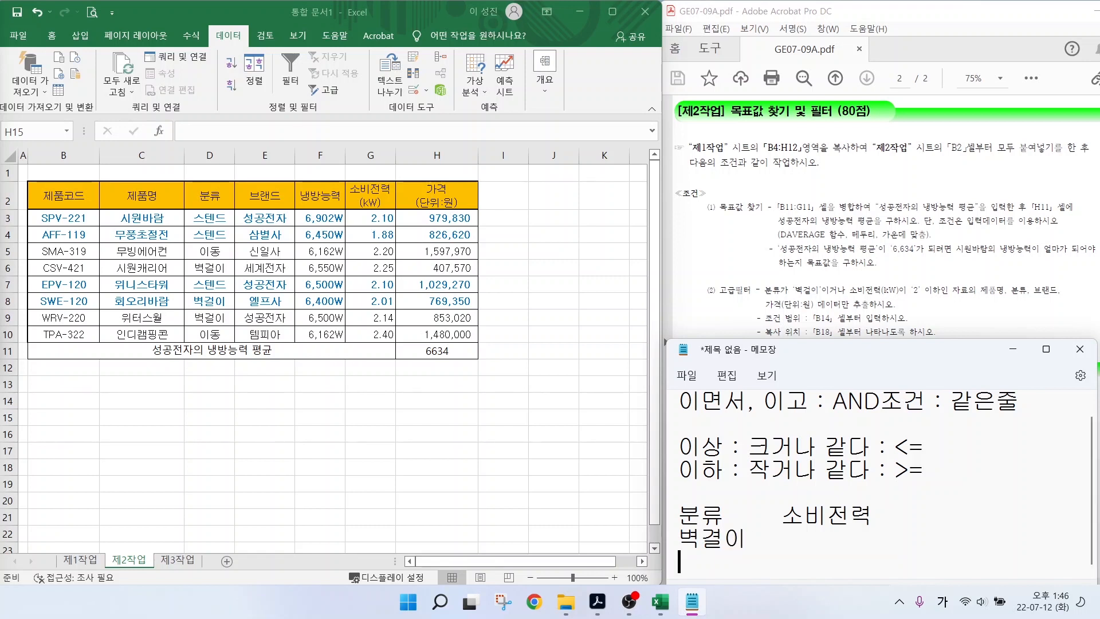
pyautogui.press('Tab')
pyautogui.press('Tab')
pyautogui.press('Tab')
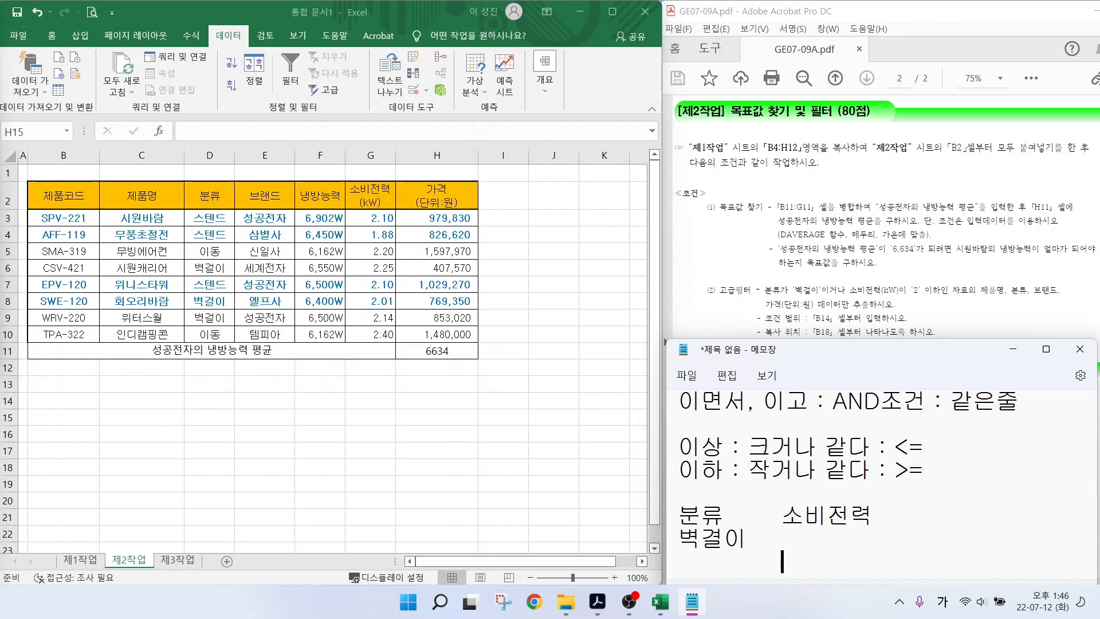
pyautogui.write('<=2')
pyautogui.click(706, 539)
pyautogui.write('거')
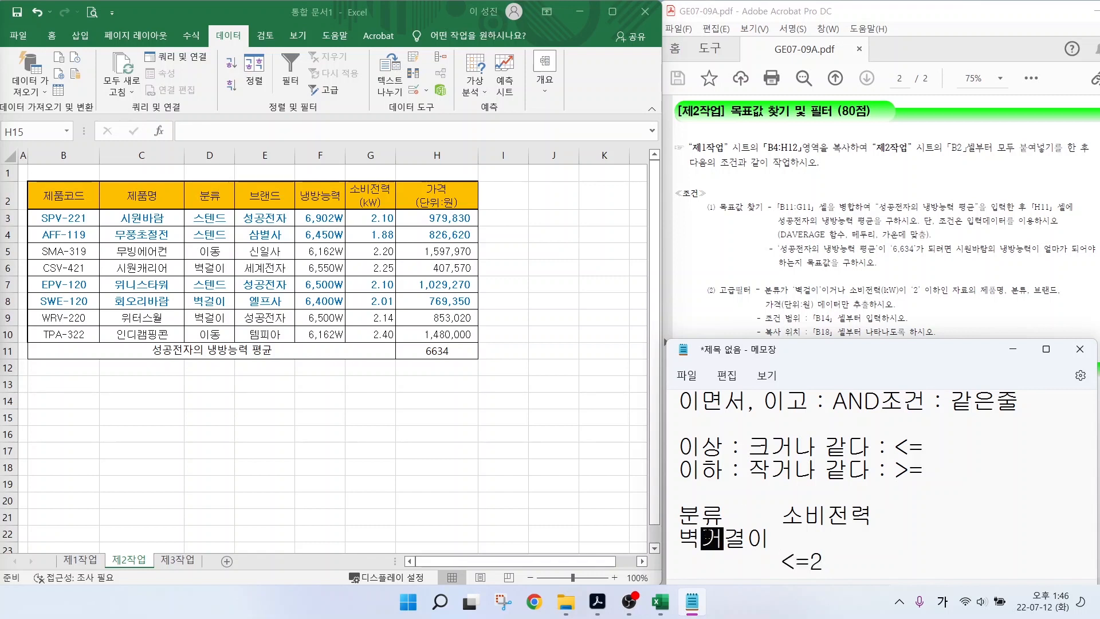
pyautogui.press('BackSpace')
pyautogui.click(824, 563)
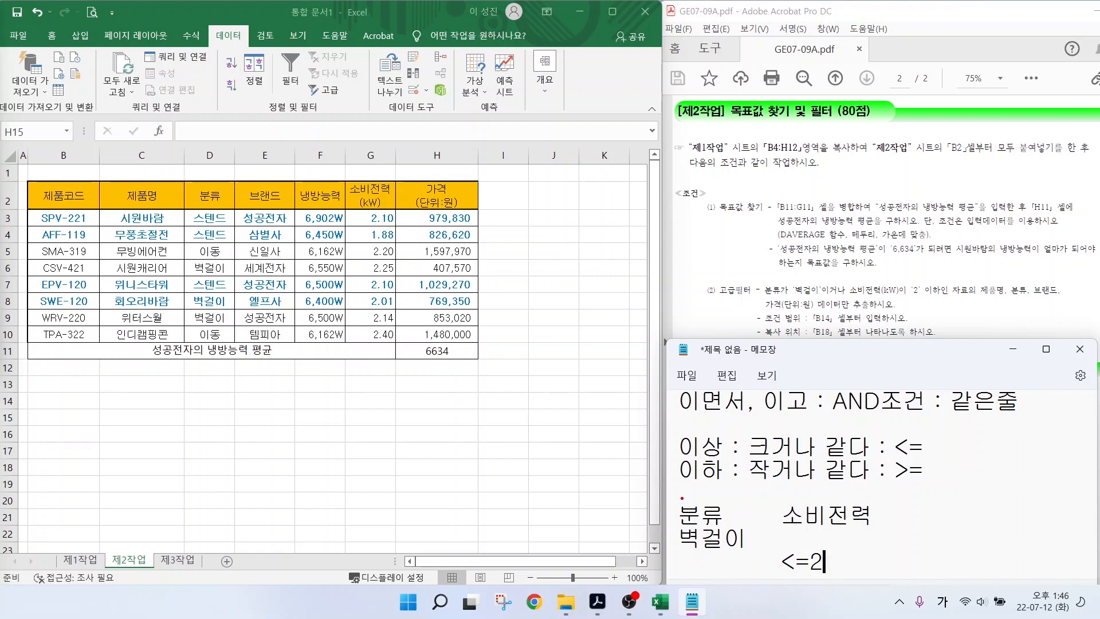
# - Annotate the criteria block's header row, 벽걸이 row, columns and <=2 condition
pyautogui.moveTo(667, 494); pyautogui.dragTo(885, 586)
pyautogui.moveTo(672, 526); pyautogui.dragTo(872, 527)
pyautogui.moveTo(823, 551); pyautogui.dragTo(880, 550)
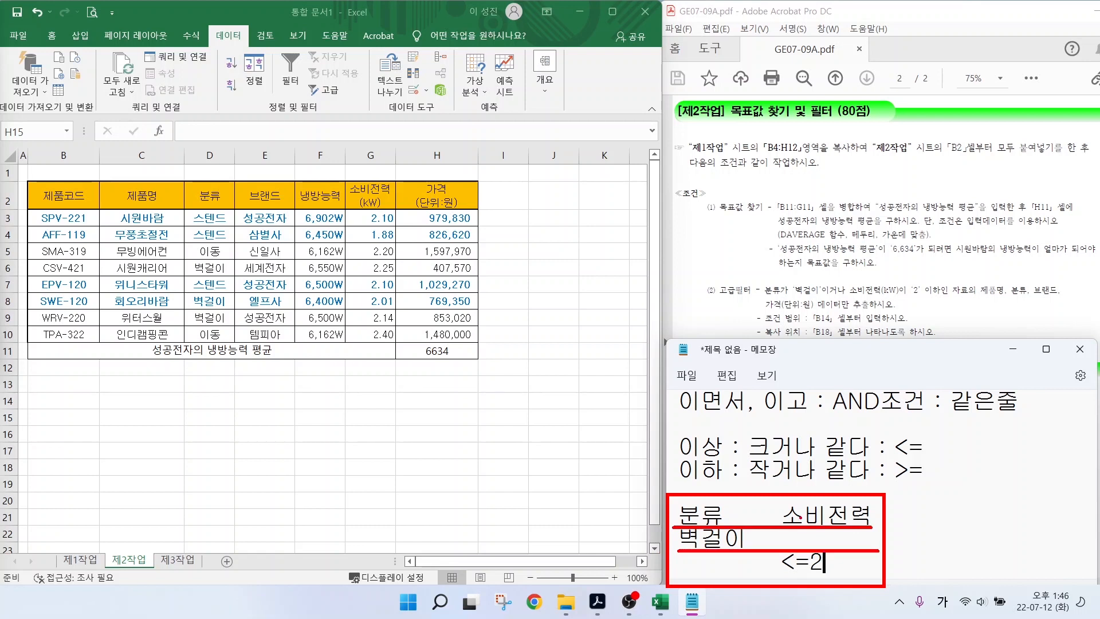
pyautogui.moveTo(771, 492); pyautogui.dragTo(771, 599)
pyautogui.moveTo(835, 565); pyautogui.dragTo(850, 578)
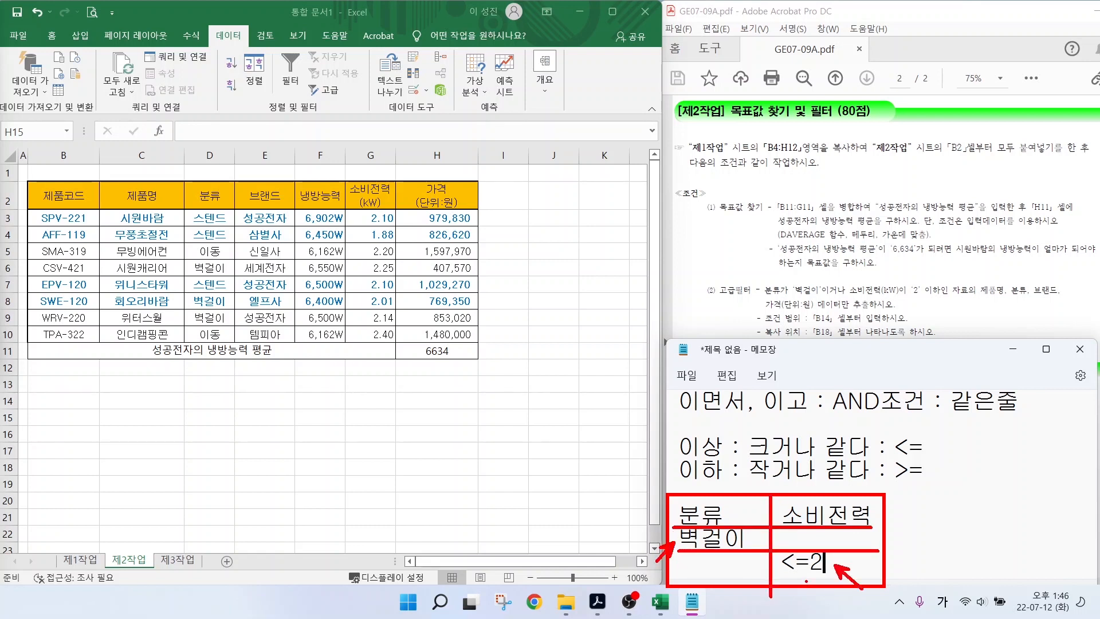
pyautogui.press('Escape')
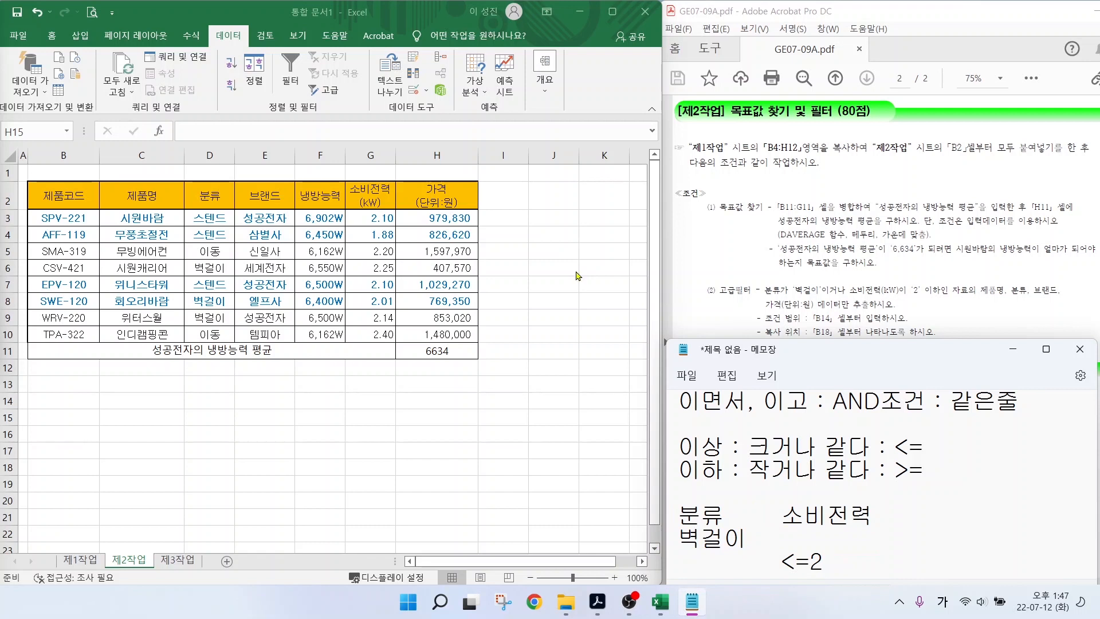
# - Back in the spreadsheet, copy the 분류 header from D2 into B14
pyautogui.click(57, 383)
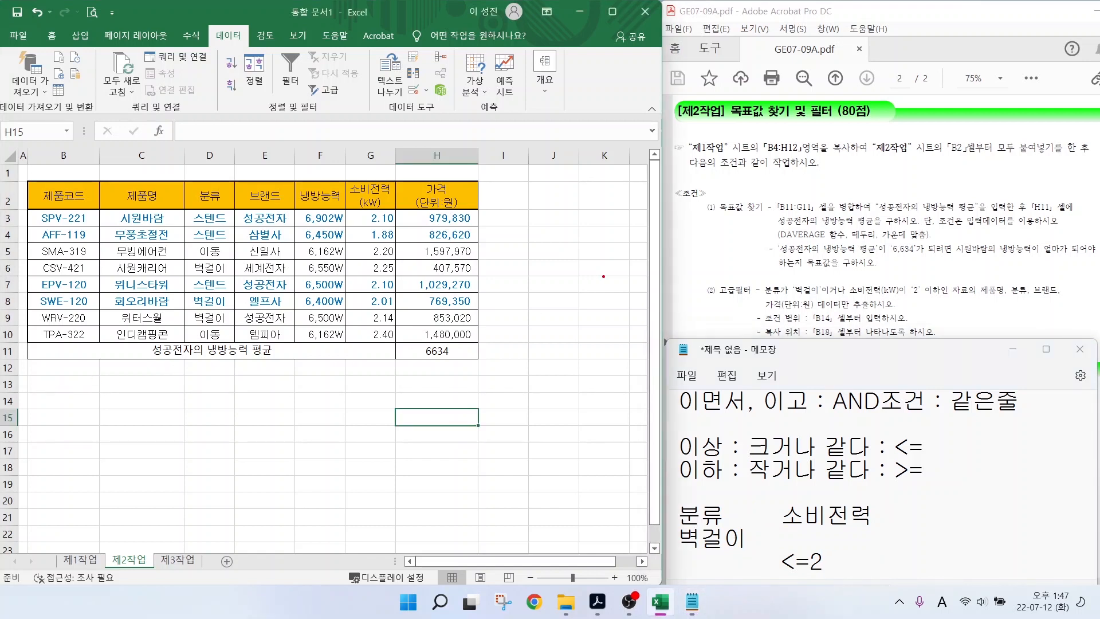
pyautogui.moveTo(769, 324); pyautogui.dragTo(930, 324)
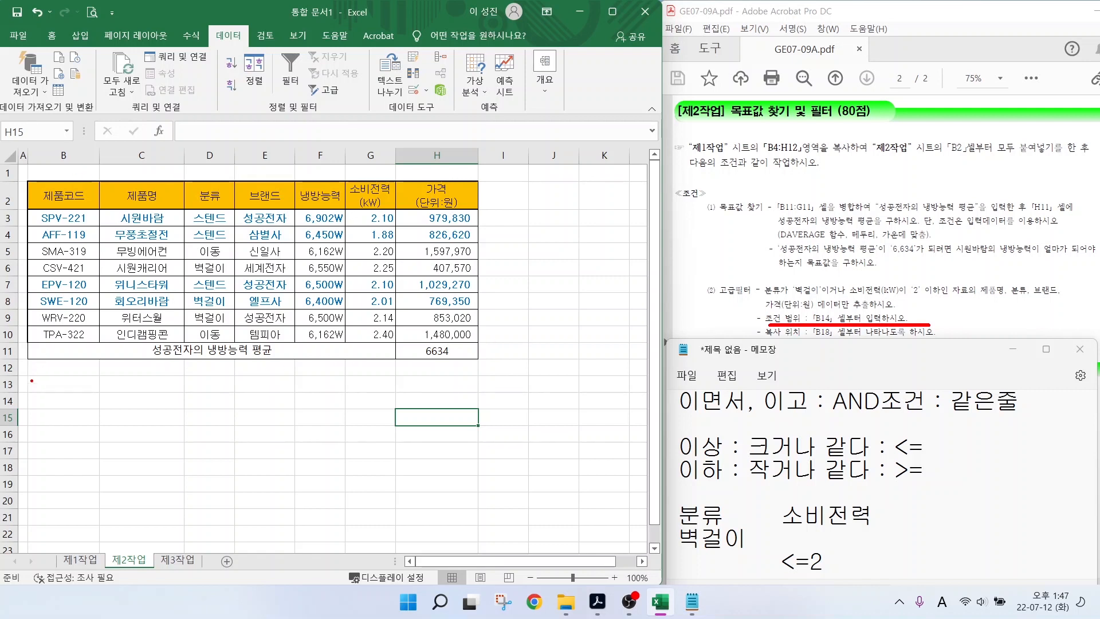
pyautogui.moveTo(38, 394); pyautogui.dragTo(97, 410)
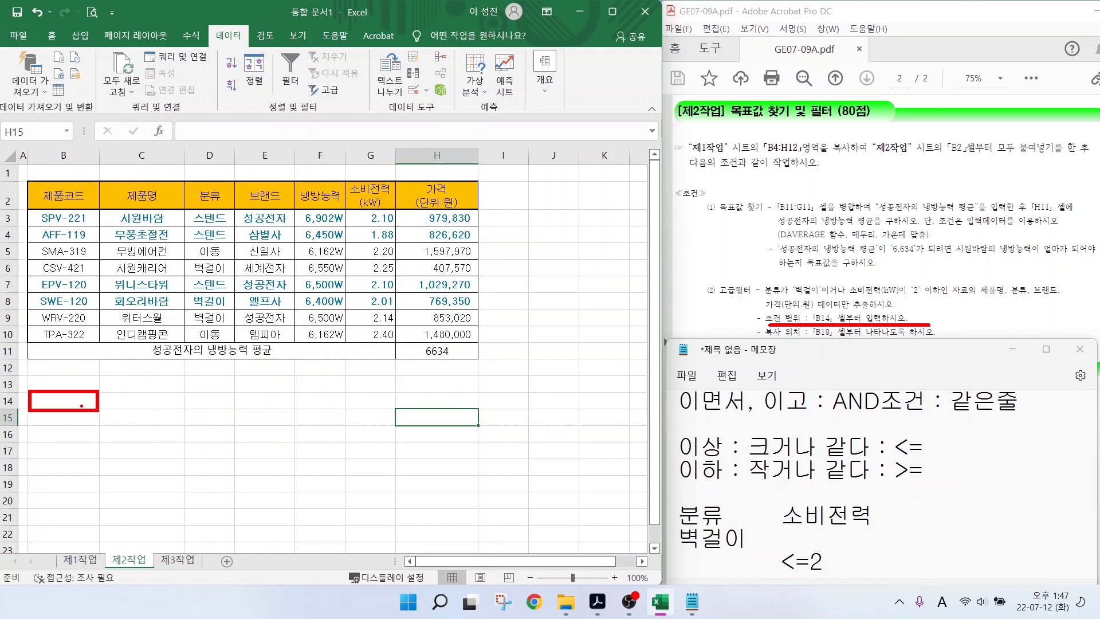
pyautogui.press('Escape')
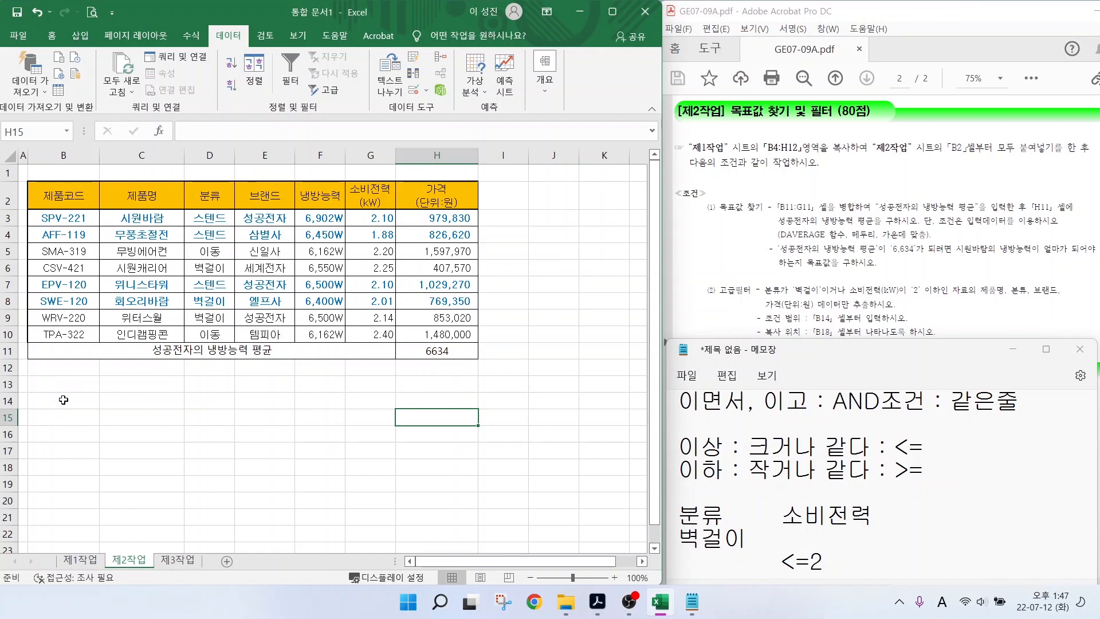
pyautogui.click(68, 400)
pyautogui.click(210, 195)
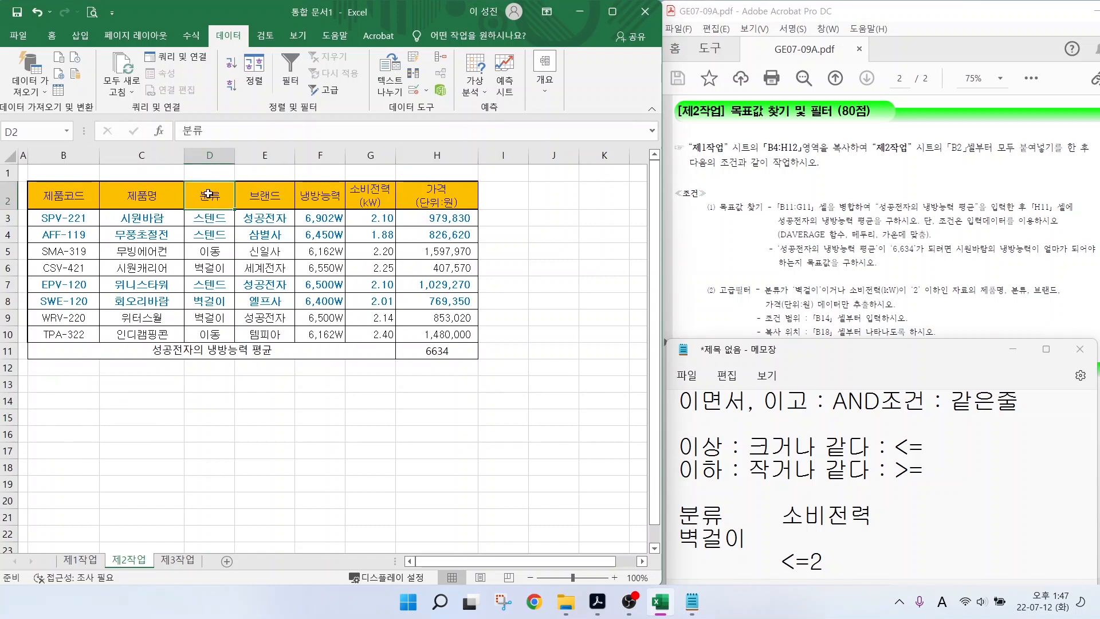
pyautogui.hotkey('ctrl', 'c')
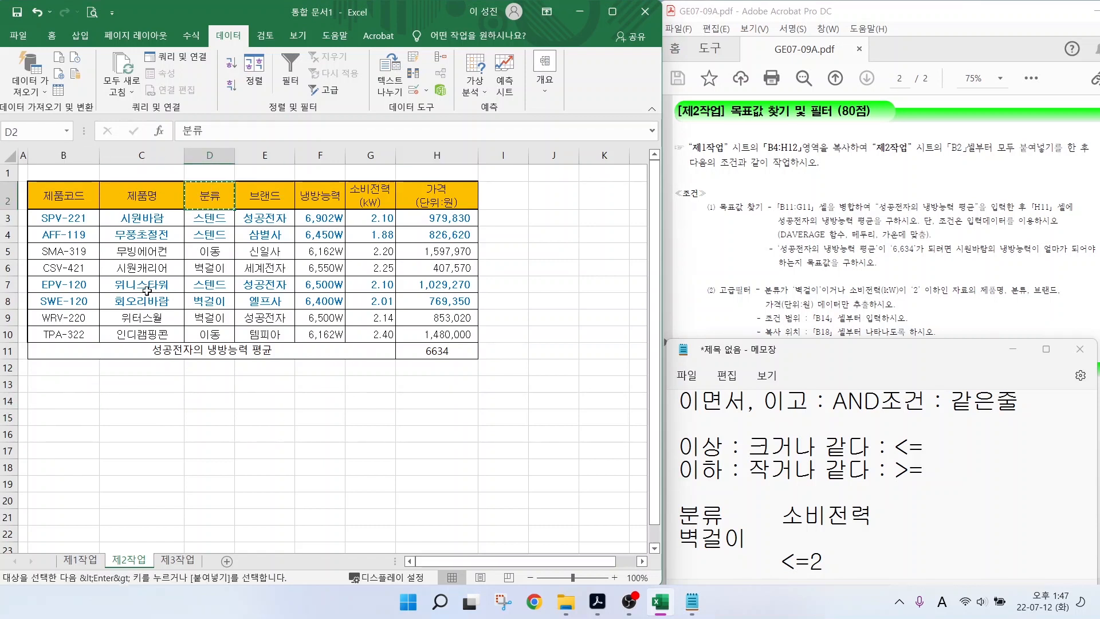
pyautogui.click(66, 404)
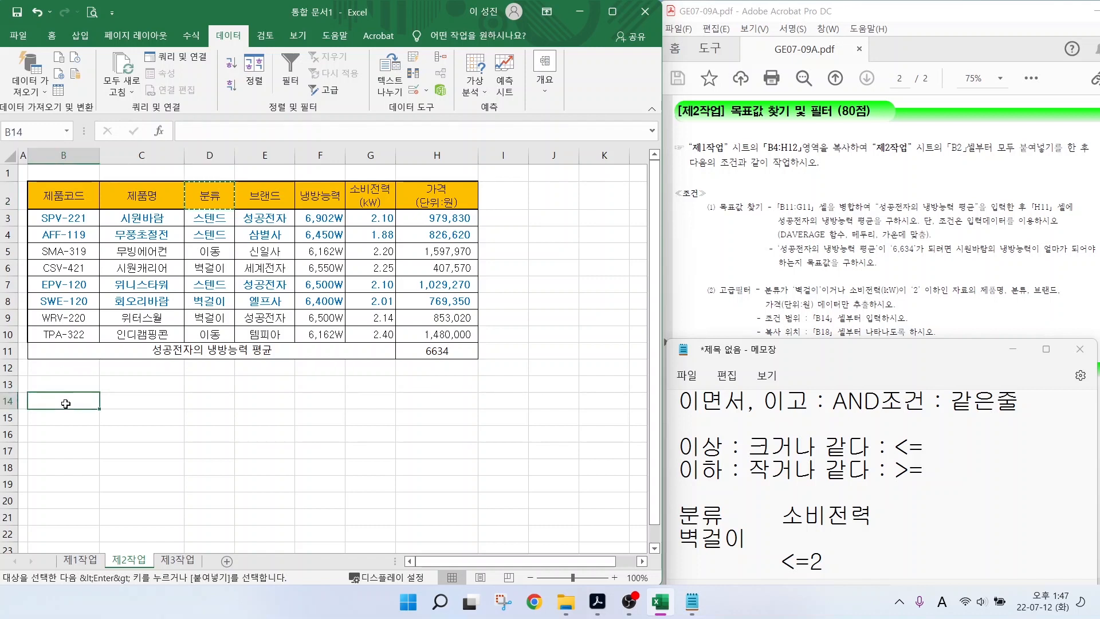
pyautogui.hotkey('ctrl', 'v')
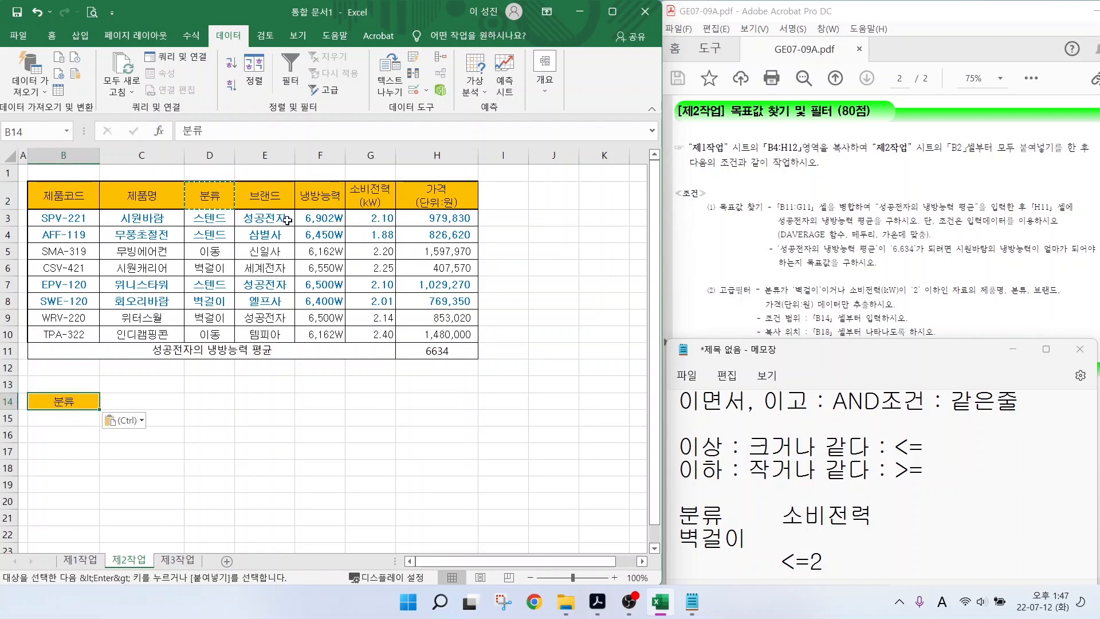
# - Copy the 소비전력 header into C14 and 벽걸이 into B15, then enter <=2 in C16
pyautogui.click(362, 193)
pyautogui.hotkey('ctrl', 'c')
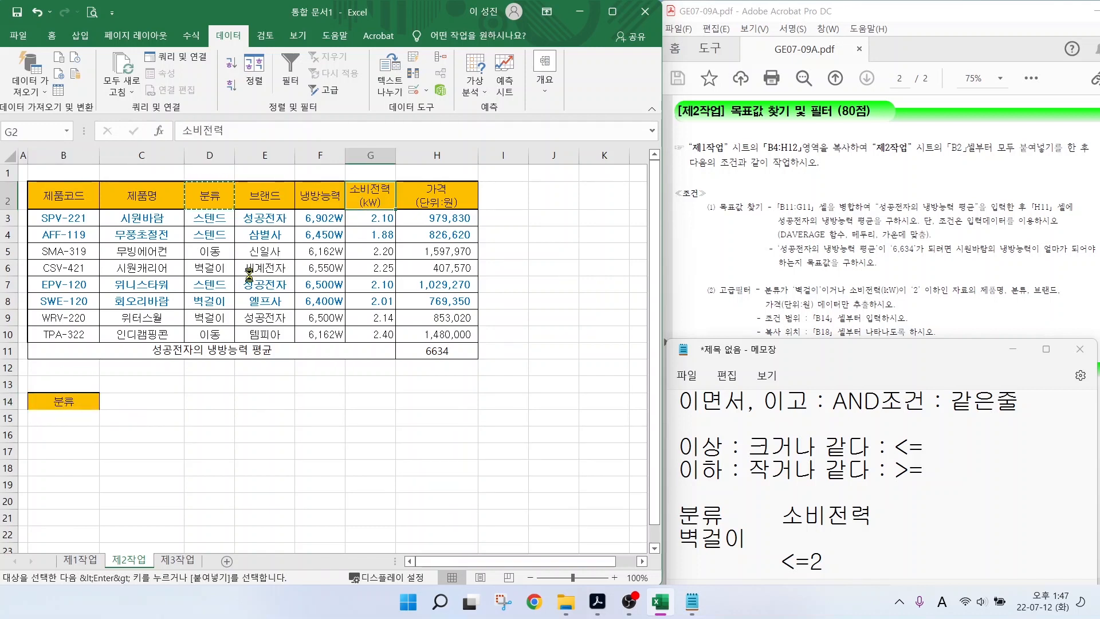
pyautogui.click(136, 402)
pyautogui.hotkey('ctrl', 'v')
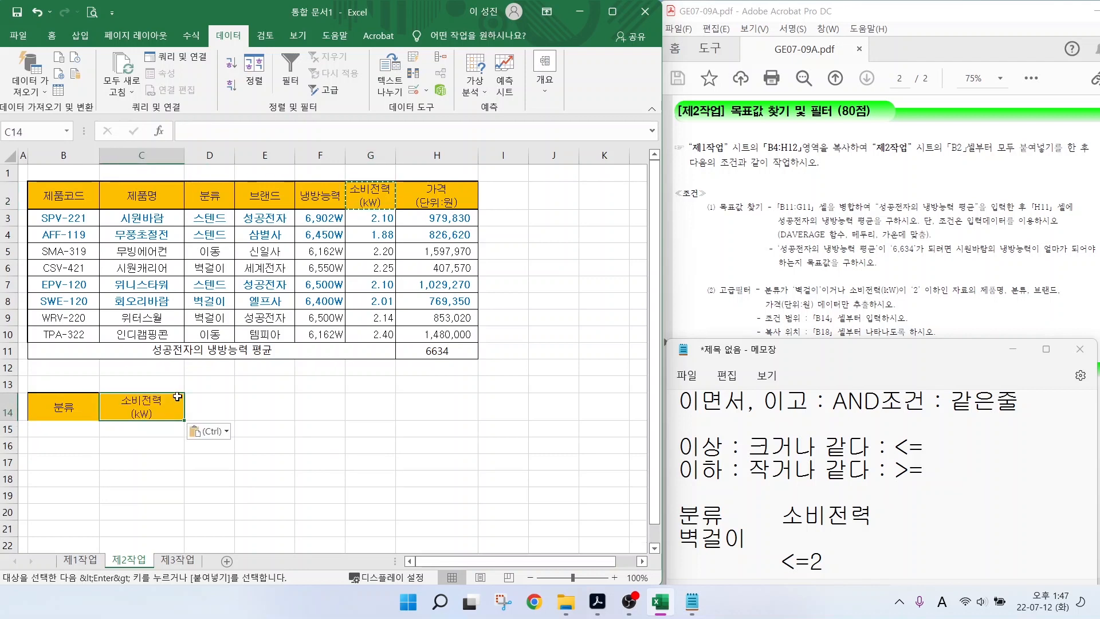
pyautogui.click(205, 269)
pyautogui.hotkey('ctrl', 'c')
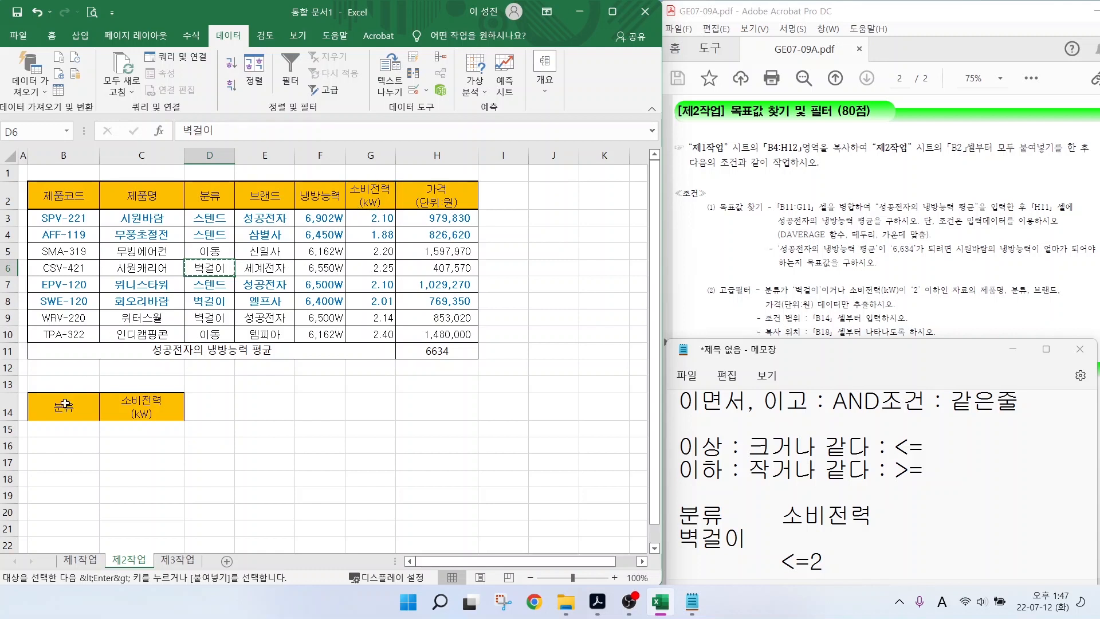
pyautogui.click(72, 433)
pyautogui.hotkey('ctrl', 'v')
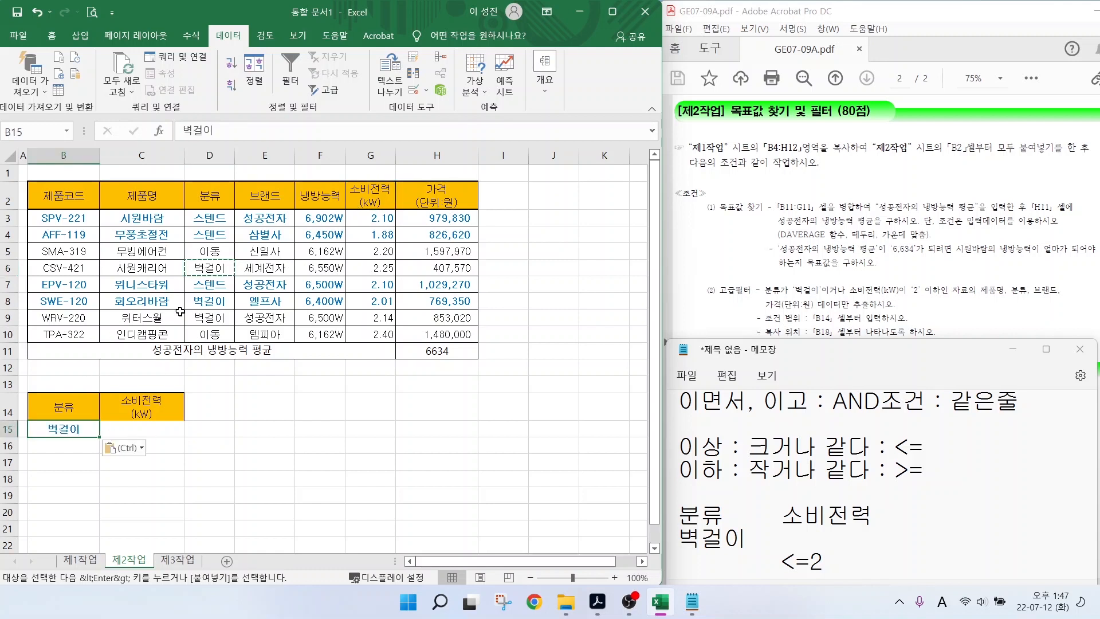
pyautogui.click(168, 450)
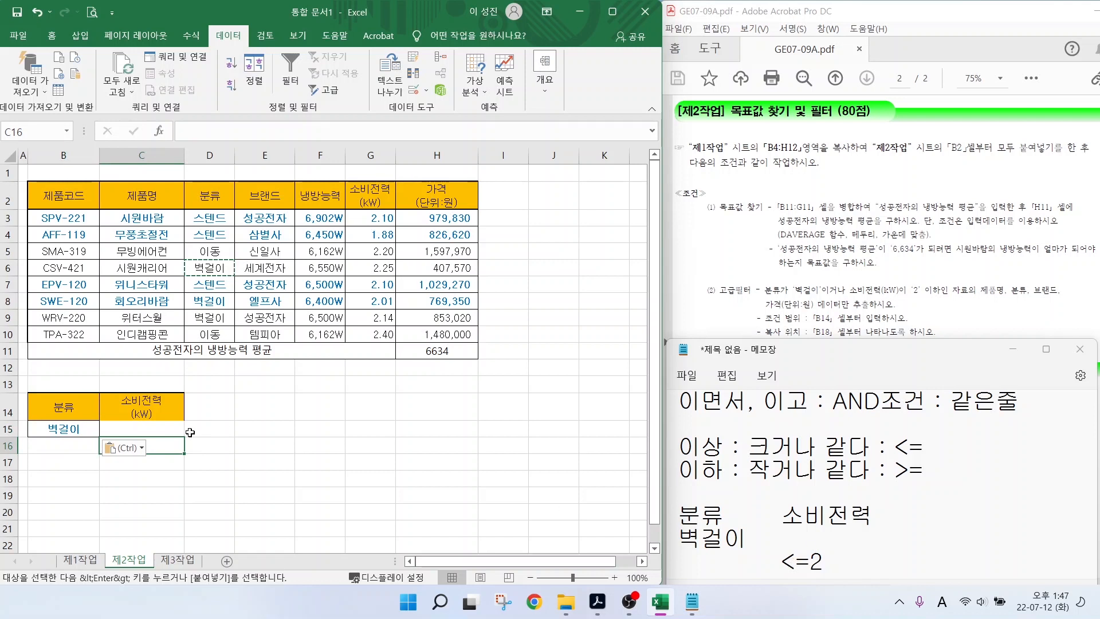
pyautogui.write('<=2')
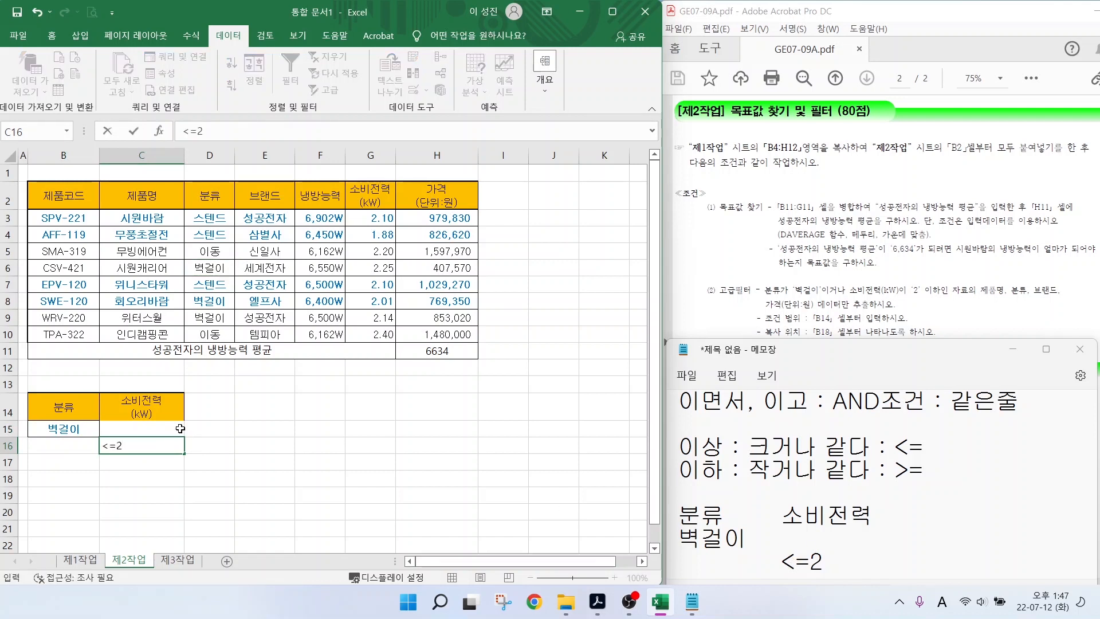
pyautogui.press('Tab')
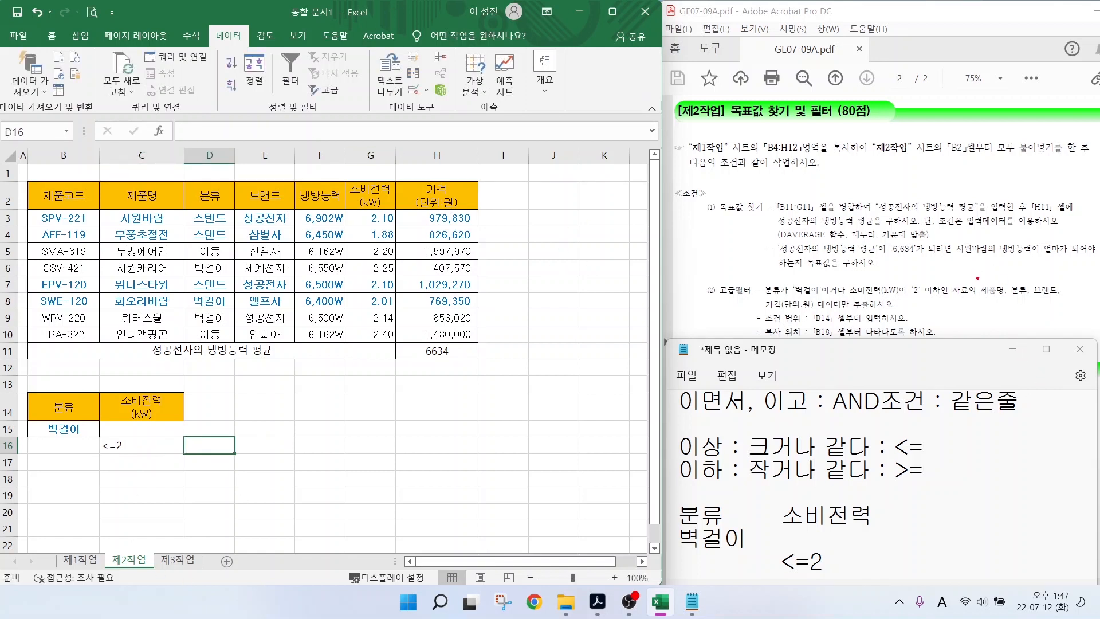
# - Mark the 제품명 and 가격 fields and the B18 location in the task instructions
pyautogui.moveTo(1000, 299)
pyautogui.mouseDown()
pyautogui.moveTo(989, 279)
pyautogui.moveTo(998, 299)
pyautogui.moveTo(1026, 283)
pyautogui.moveTo(1058, 299)
pyautogui.mouseUp()
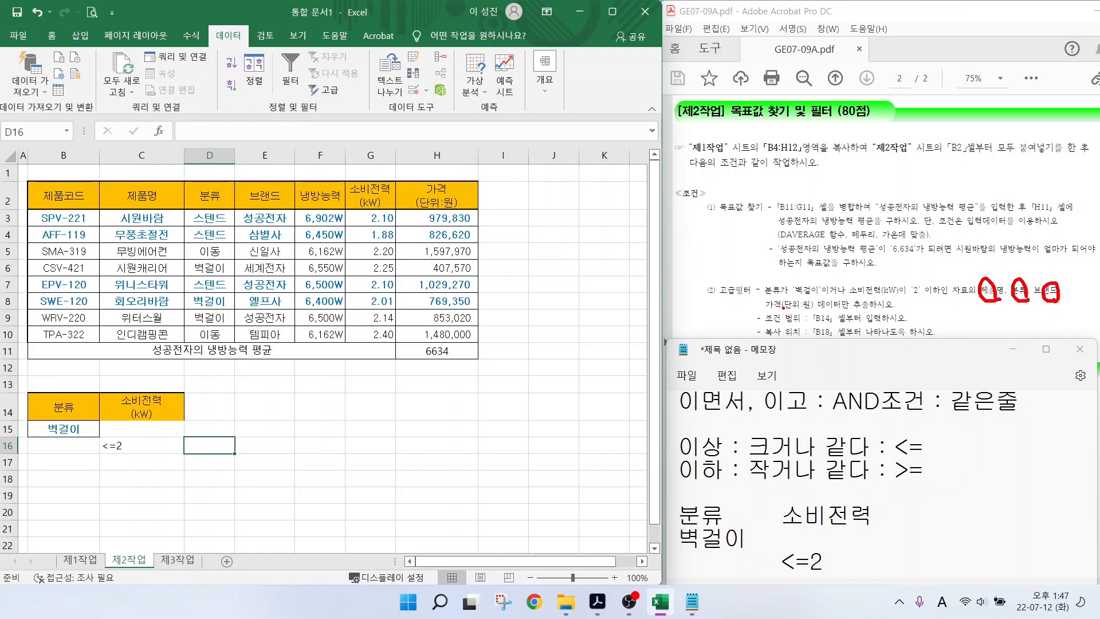
pyautogui.moveTo(783, 307)
pyautogui.mouseDown()
pyautogui.moveTo(775, 294)
pyautogui.moveTo(895, 310)
pyautogui.mouseUp()
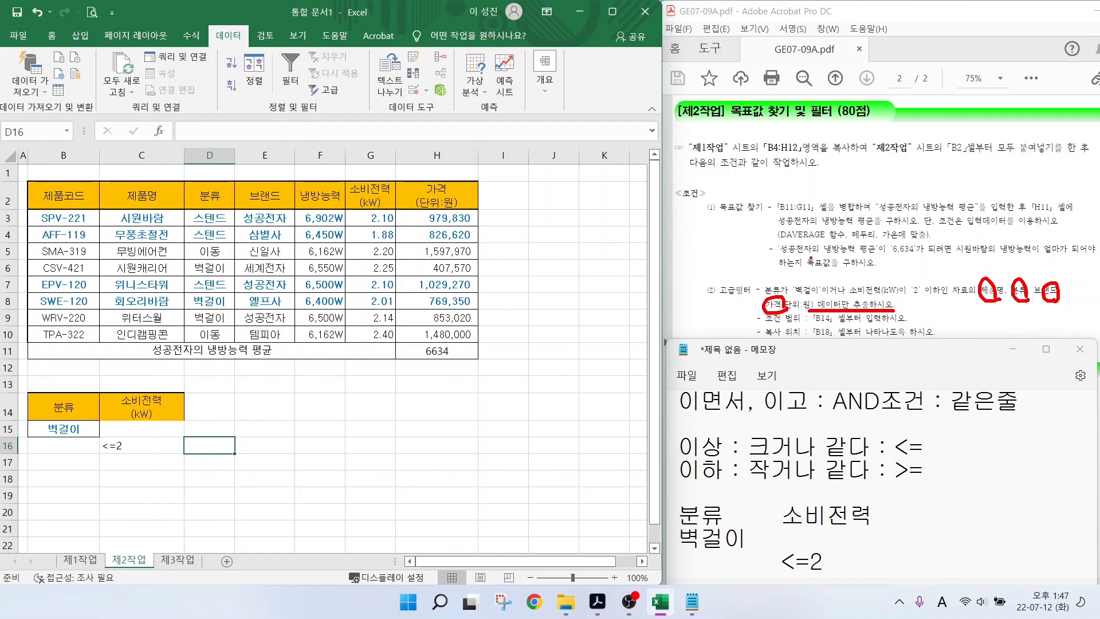
pyautogui.moveTo(765, 337); pyautogui.dragTo(854, 338)
pyautogui.press('Escape')
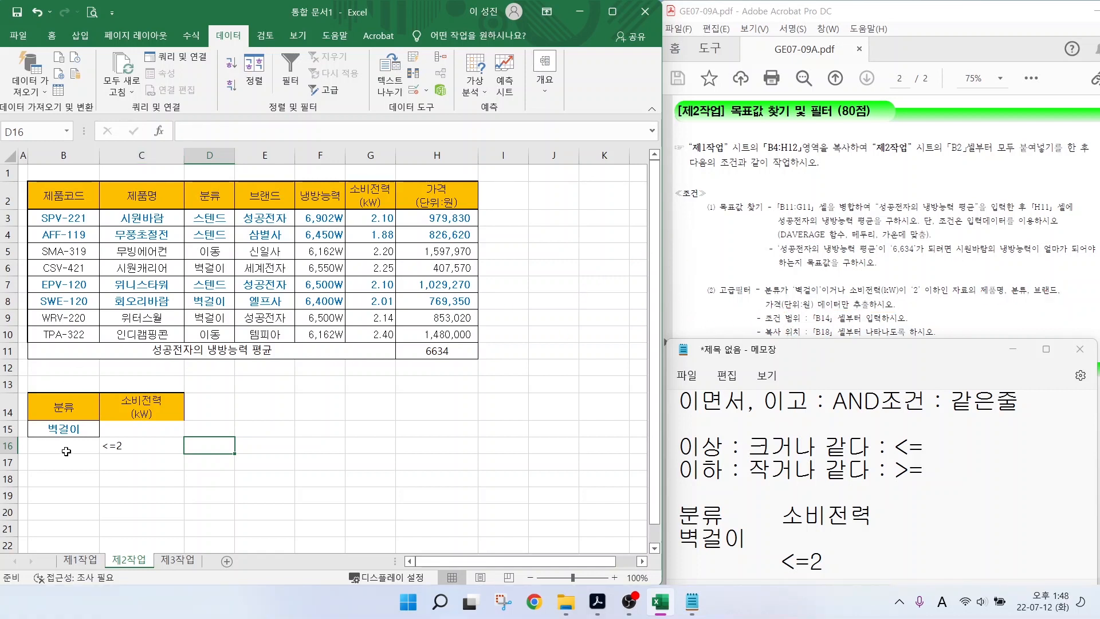
# - Copy the C2, D2, E2 and H2 headers and paste them starting at B18
pyautogui.click(52, 480)
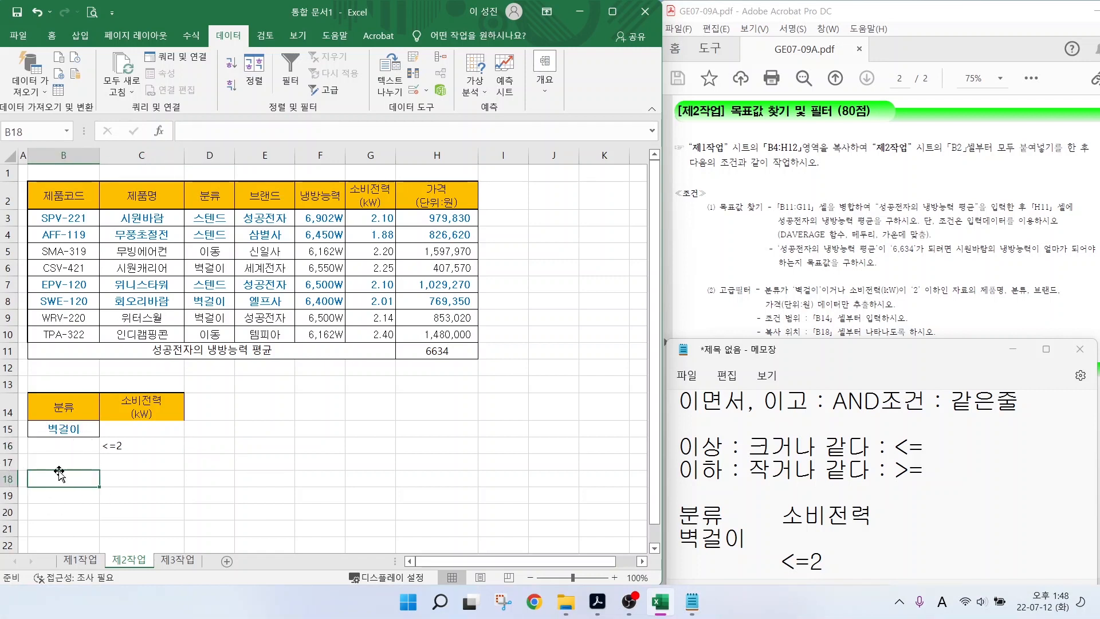
pyautogui.click(141, 199)
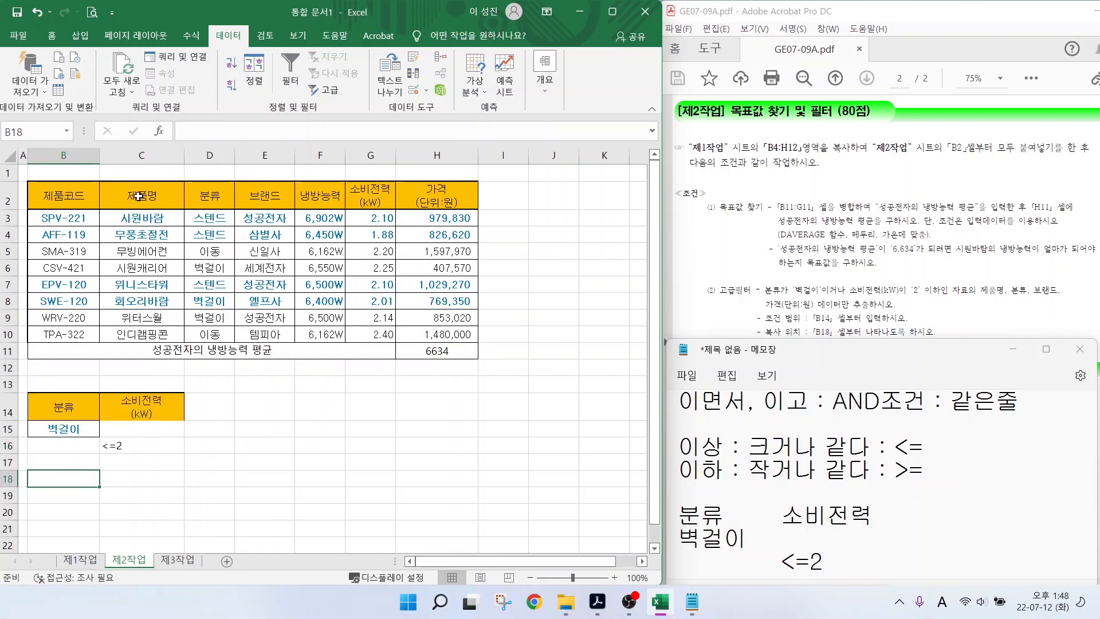
pyautogui.keyDown('ctrl'); pyautogui.click(207, 197); pyautogui.keyUp('ctrl')
pyautogui.keyDown('ctrl'); pyautogui.click(263, 194); pyautogui.keyUp('ctrl')
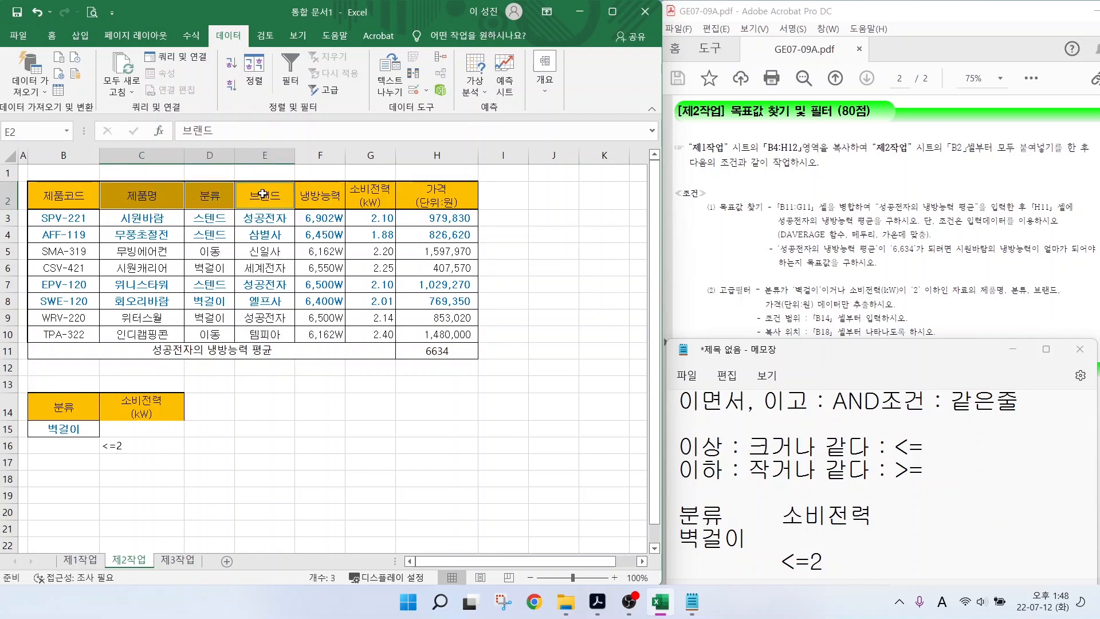
pyautogui.keyDown('ctrl'); pyautogui.click(424, 202); pyautogui.keyUp('ctrl')
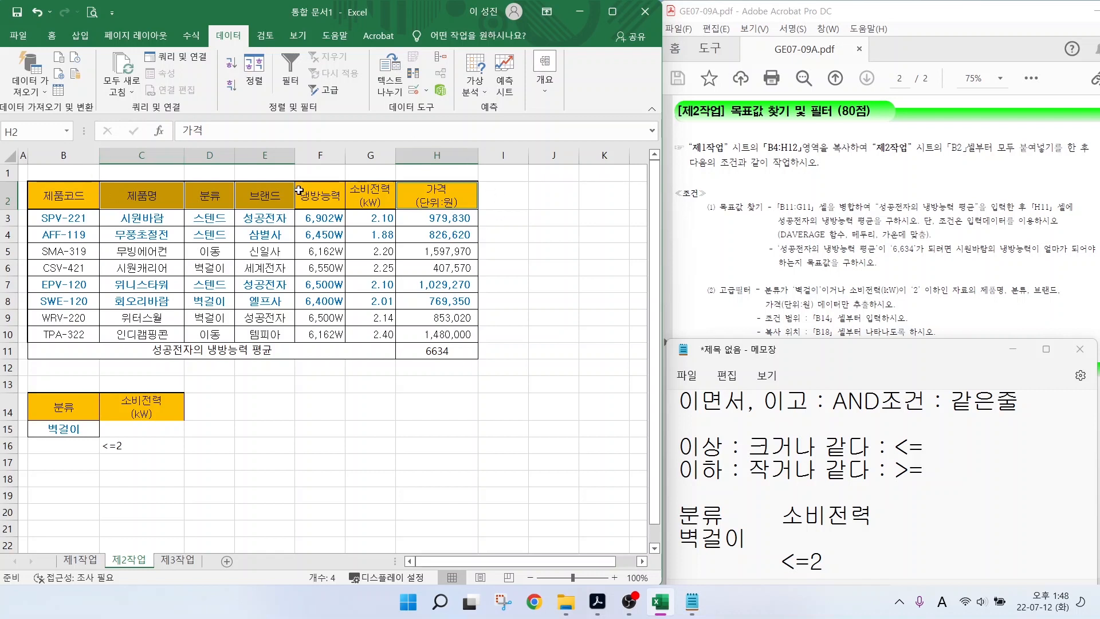
pyautogui.hotkey('ctrl', 'c')
pyautogui.click(63, 477)
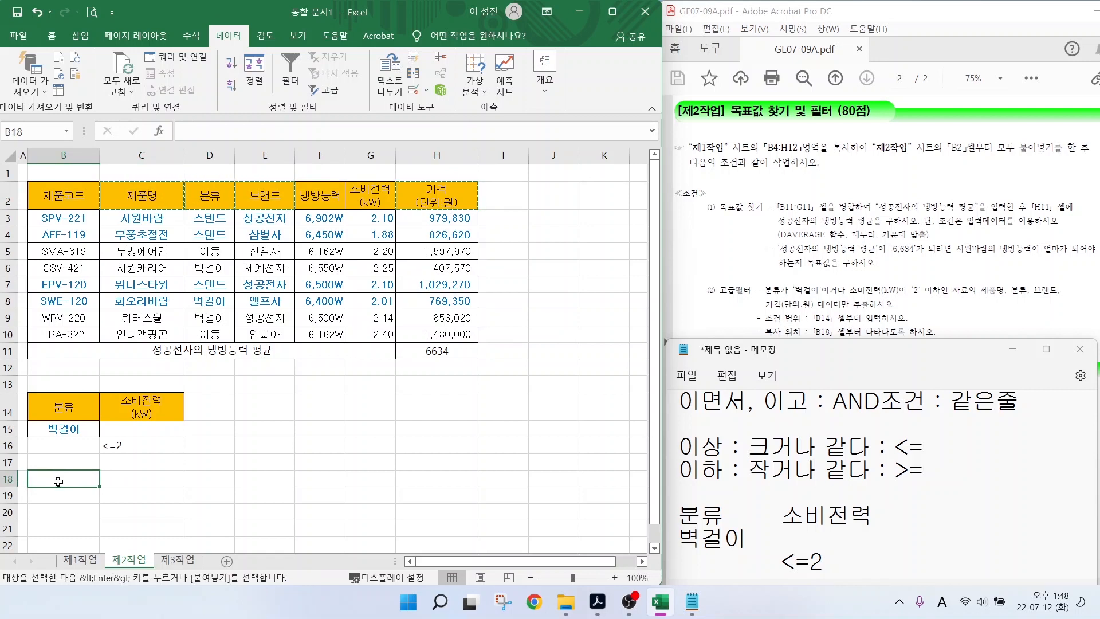
pyautogui.hotkey('ctrl', 'v')
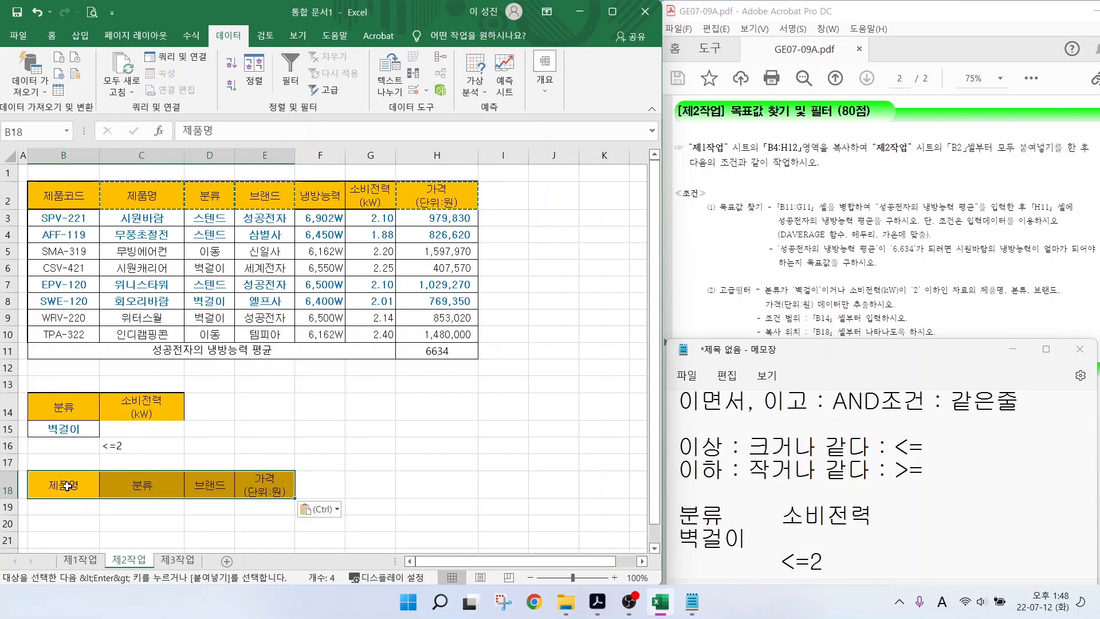
pyautogui.click(371, 485)
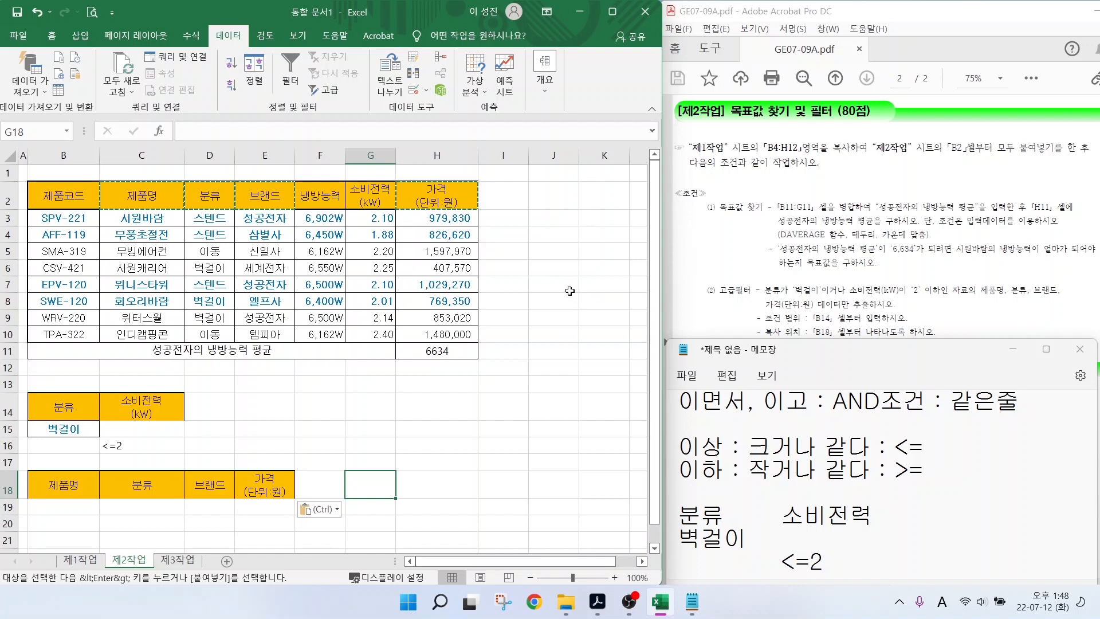
pyautogui.press('Escape')
pyautogui.click(559, 334)
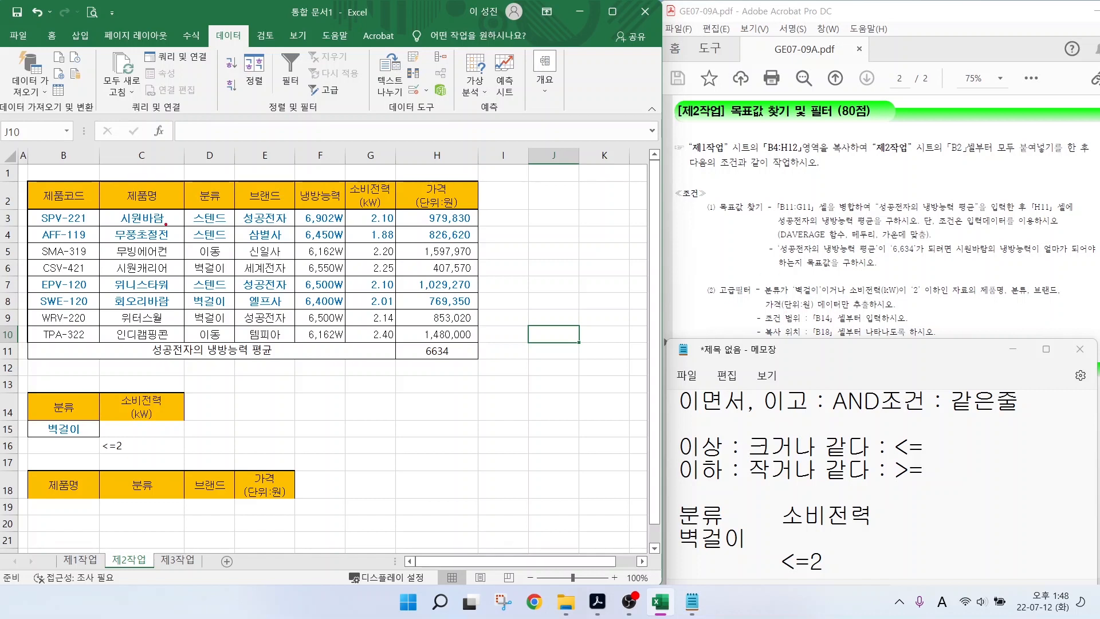
pyautogui.moveTo(27, 182)
pyautogui.mouseDown()
pyautogui.moveTo(322, 325)
pyautogui.moveTo(479, 341)
pyautogui.mouseUp()
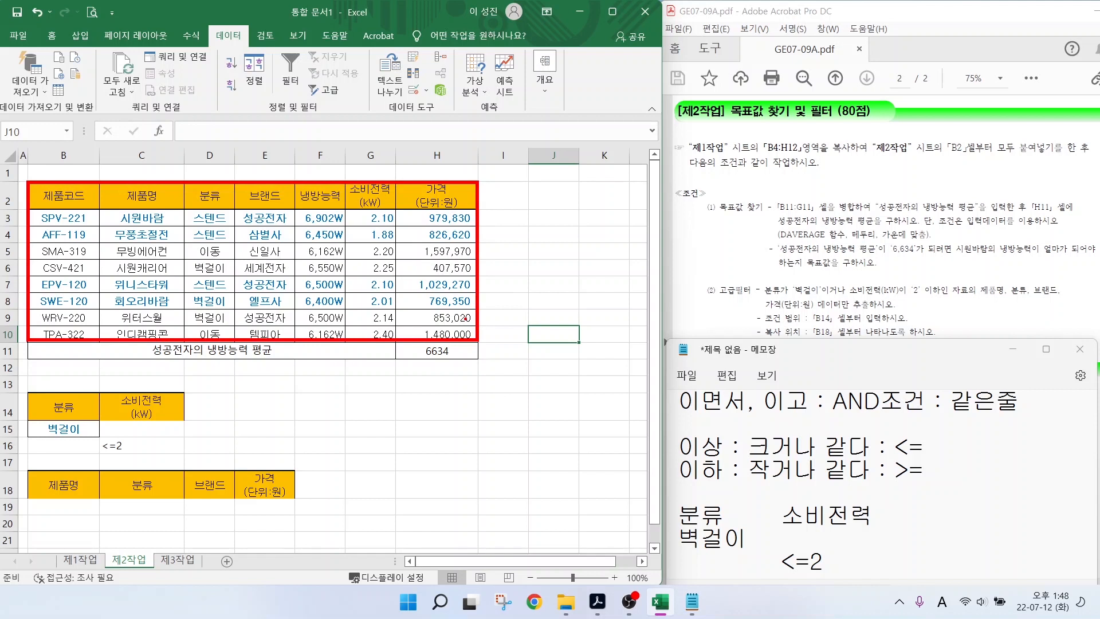
# - Run Advanced Filter on B2:H10 with criteria B14:C16, copying results to B18:E18
pyautogui.press('Escape')
pyautogui.moveTo(43, 195); pyautogui.dragTo(441, 331)
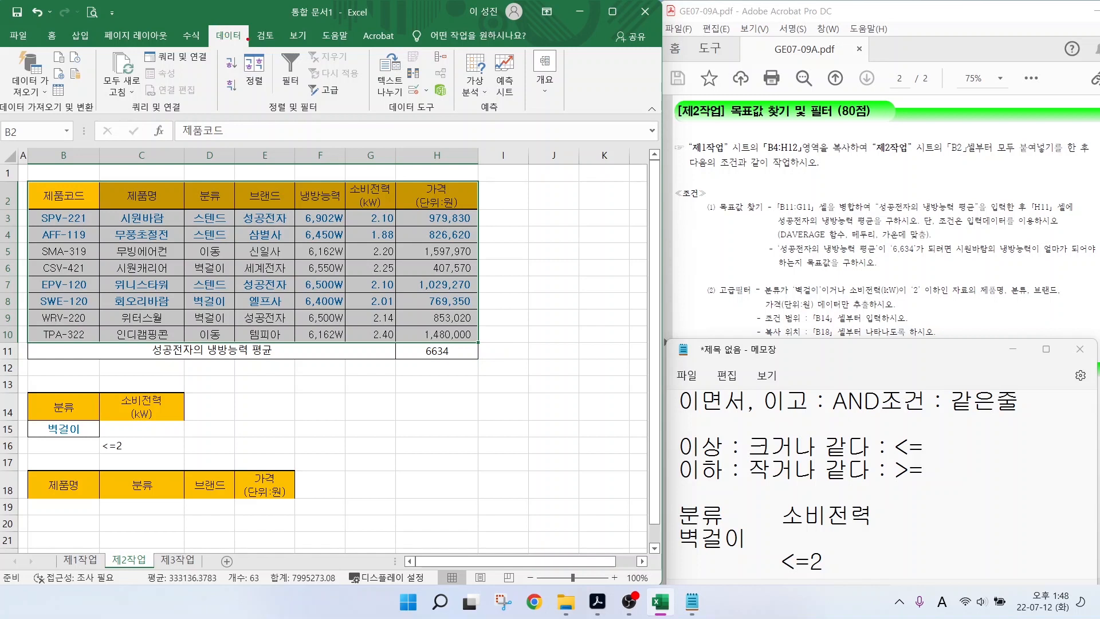
pyautogui.moveTo(248, 39)
pyautogui.mouseDown()
pyautogui.moveTo(231, 16)
pyautogui.moveTo(254, 50)
pyautogui.mouseUp()
pyautogui.moveTo(344, 104)
pyautogui.mouseDown()
pyautogui.moveTo(310, 97)
pyautogui.moveTo(344, 87)
pyautogui.mouseUp()
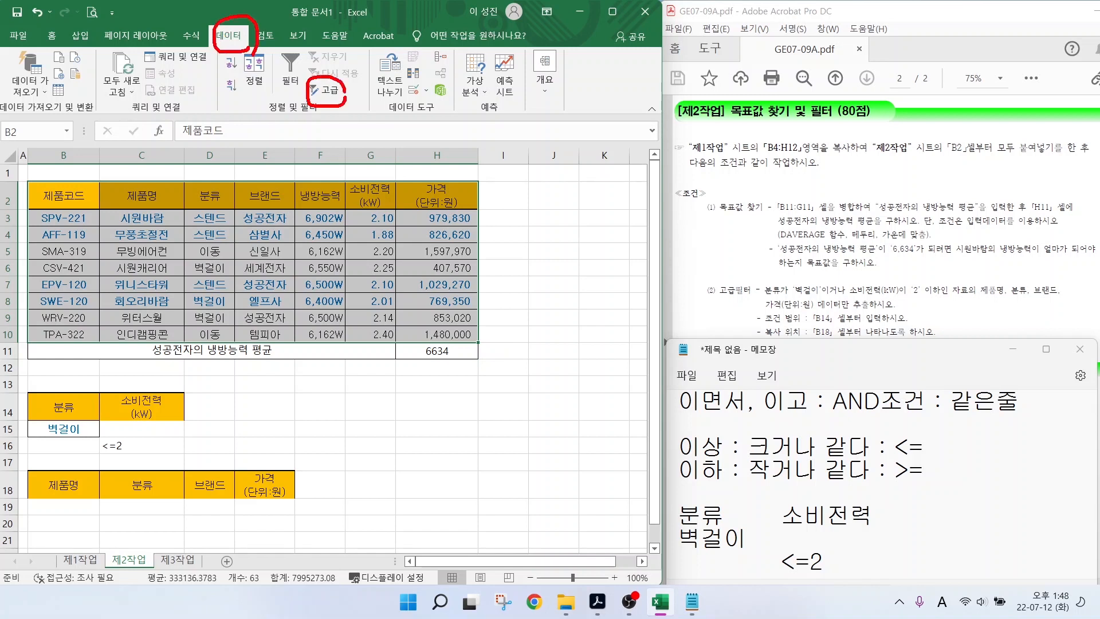
pyautogui.click(314, 92)
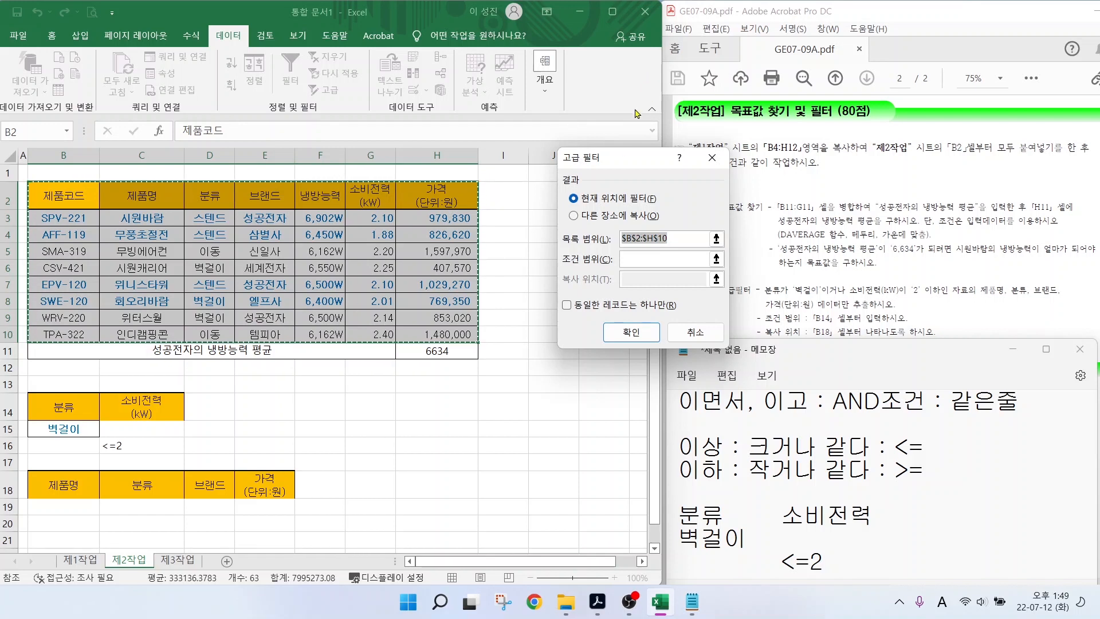
pyautogui.click(632, 256)
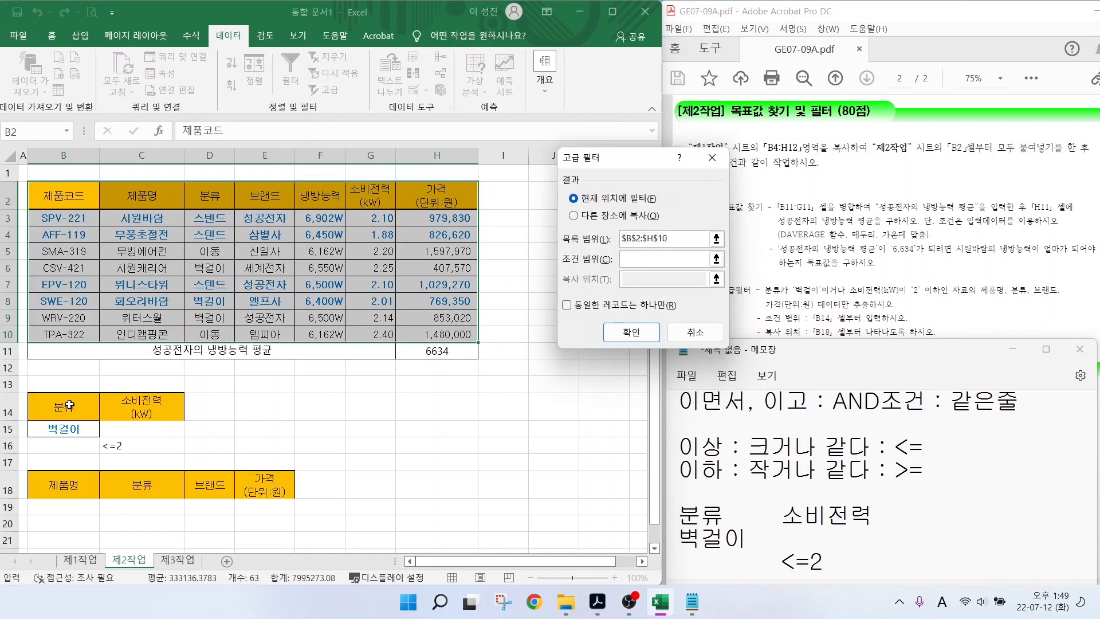
pyautogui.moveTo(71, 404); pyautogui.dragTo(129, 445)
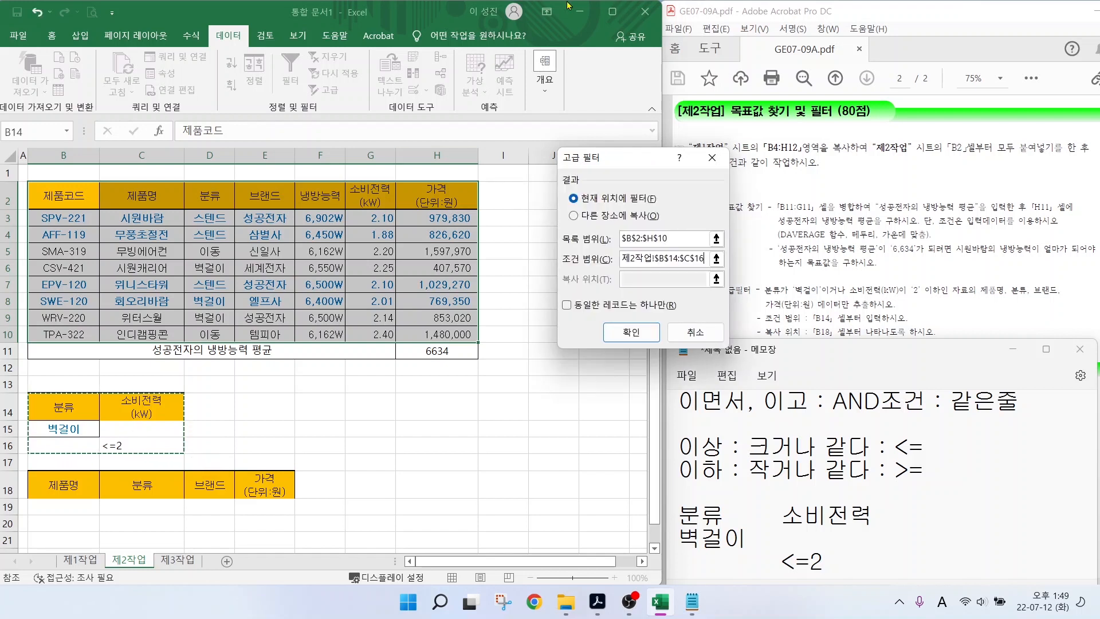
pyautogui.click(580, 217)
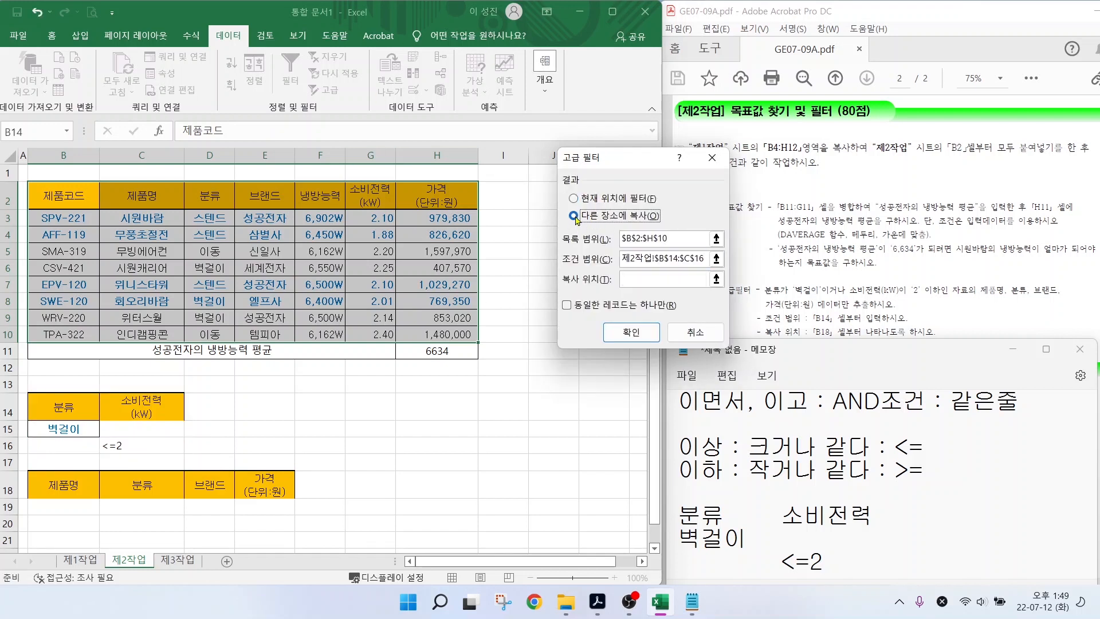
pyautogui.click(659, 279)
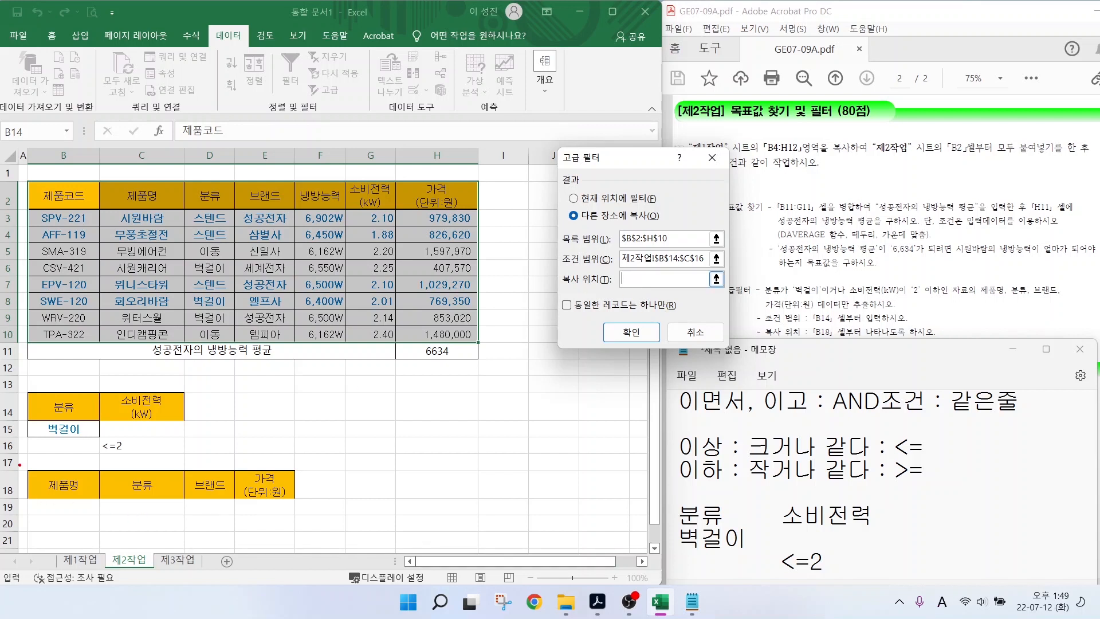
pyautogui.moveTo(19, 458)
pyautogui.mouseDown()
pyautogui.moveTo(240, 512)
pyautogui.moveTo(317, 512)
pyautogui.mouseUp()
pyautogui.moveTo(68, 487); pyautogui.dragTo(267, 487)
pyautogui.click(631, 333)
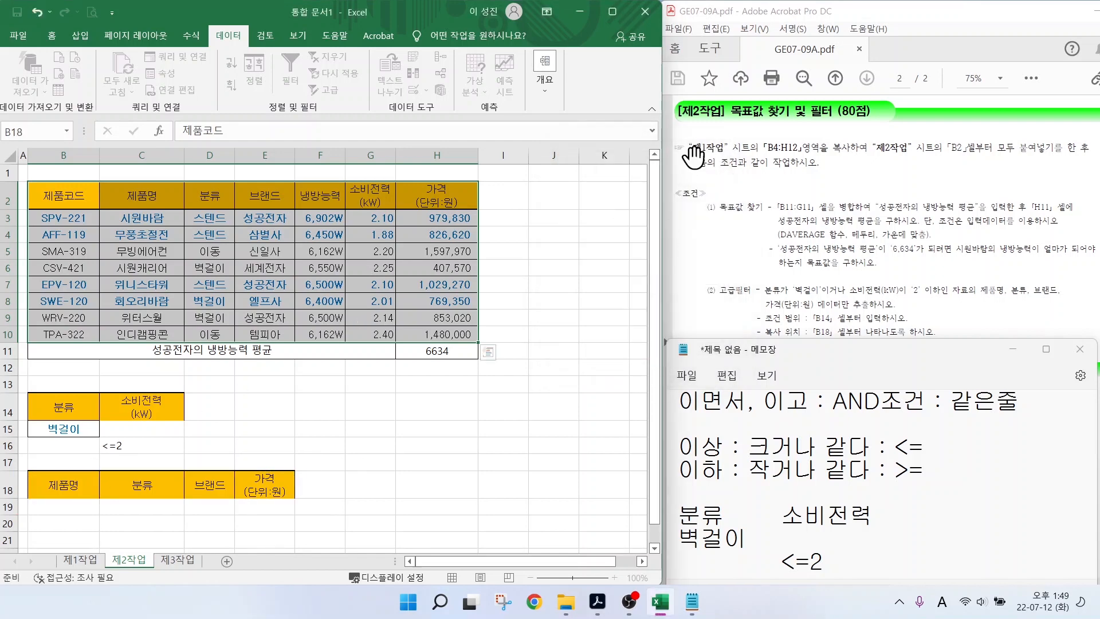
# - Scroll to the 정렬 및 부분합 task and mark its B4:H12 source and 제3작업 B2 destination
pyautogui.click(434, 445)
pyautogui.scroll(-1, 353, 466)
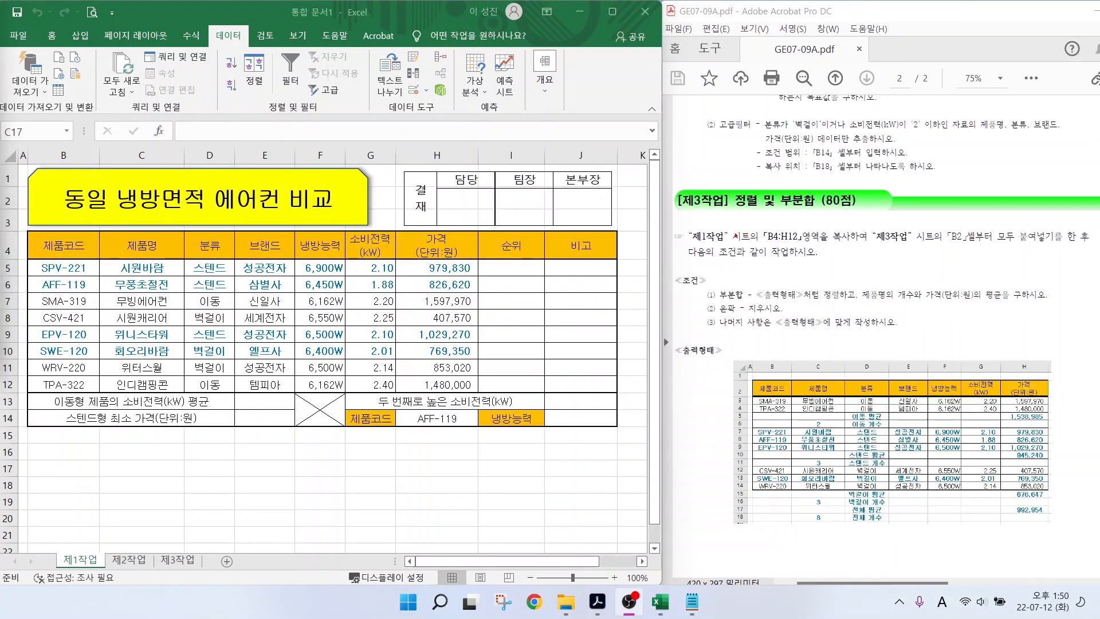
pyautogui.moveTo(733, 211); pyautogui.dragTo(874, 210)
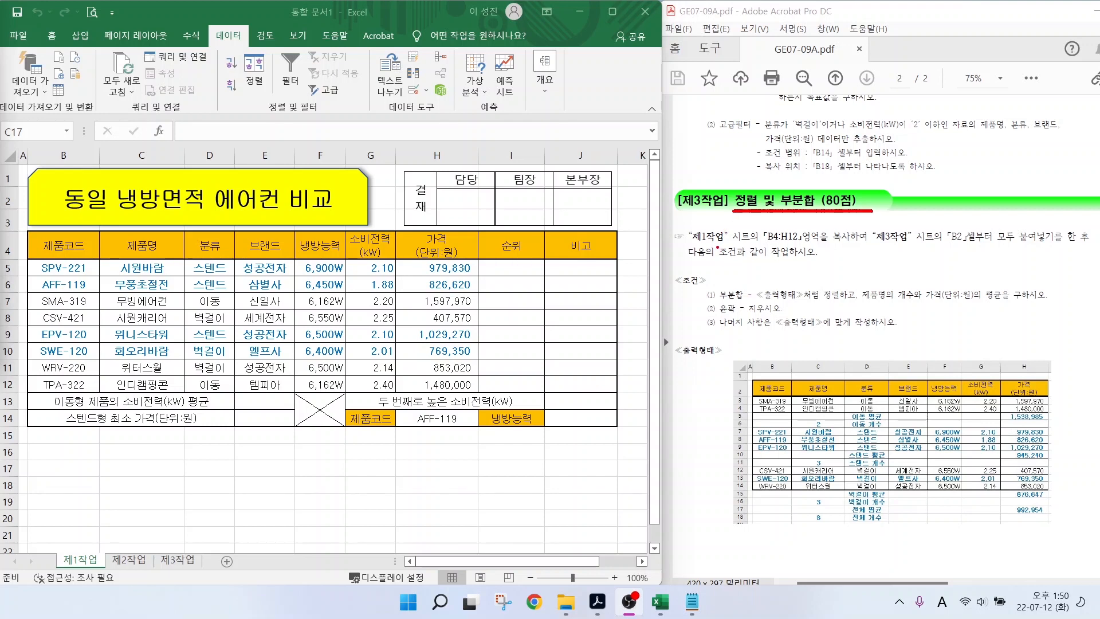
pyautogui.moveTo(697, 245); pyautogui.dragTo(812, 245)
pyautogui.moveTo(880, 243); pyautogui.dragTo(979, 243)
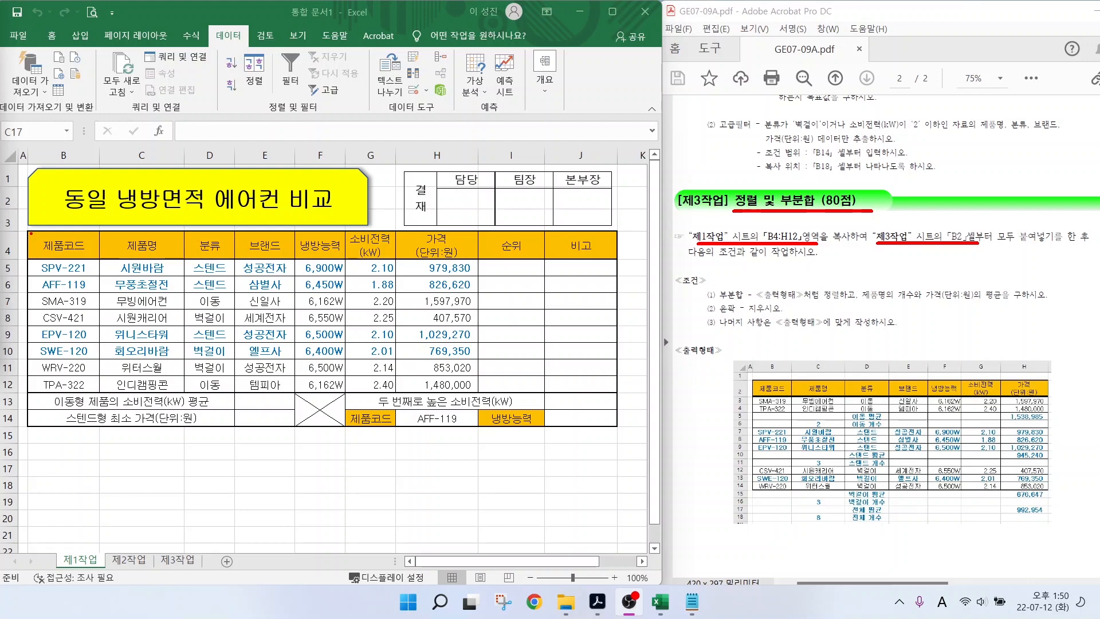
pyautogui.moveTo(31, 233)
pyautogui.mouseDown()
pyautogui.moveTo(341, 361)
pyautogui.moveTo(480, 393)
pyautogui.mouseUp()
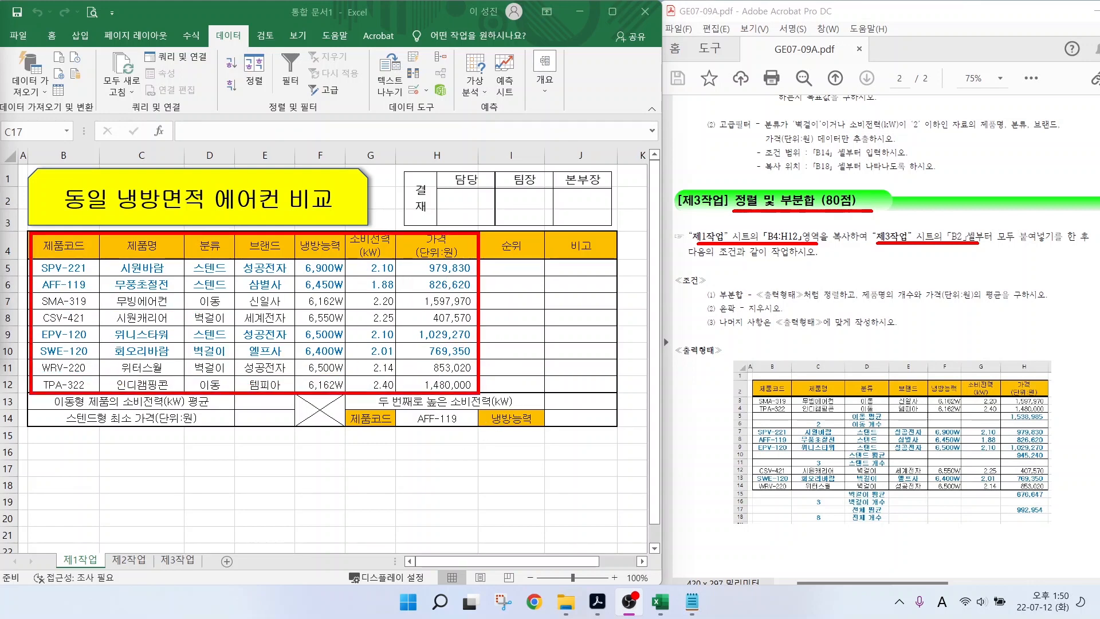
pyautogui.press('Escape')
# - Copy the table B4:H12 and go to the 제3작업 sheet
pyautogui.click(81, 255)
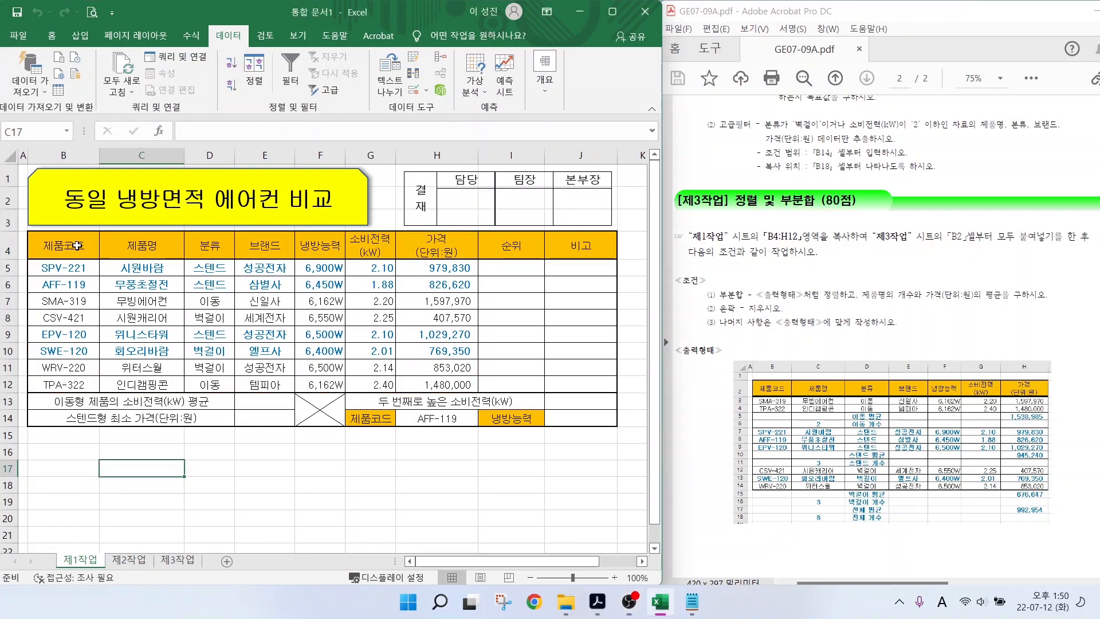
pyautogui.moveTo(81, 252)
pyautogui.mouseDown()
pyautogui.moveTo(399, 336)
pyautogui.moveTo(453, 387)
pyautogui.mouseUp()
pyautogui.hotkey('ctrl', 'c')
pyautogui.click(178, 560)
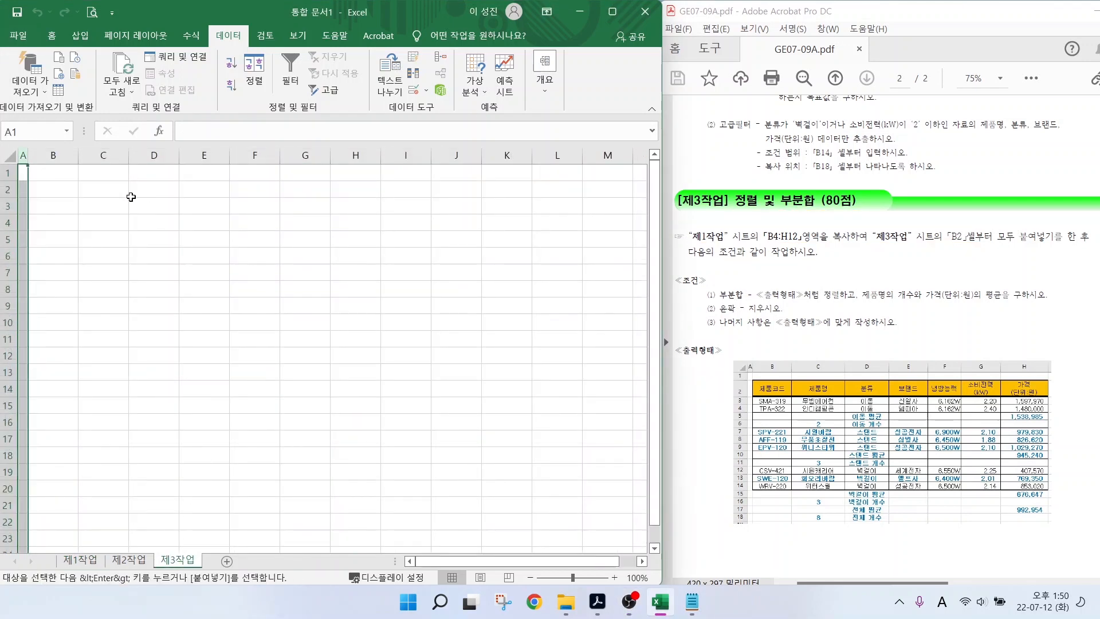
pyautogui.click(65, 193)
pyautogui.hotkey('ctrl', 'v')
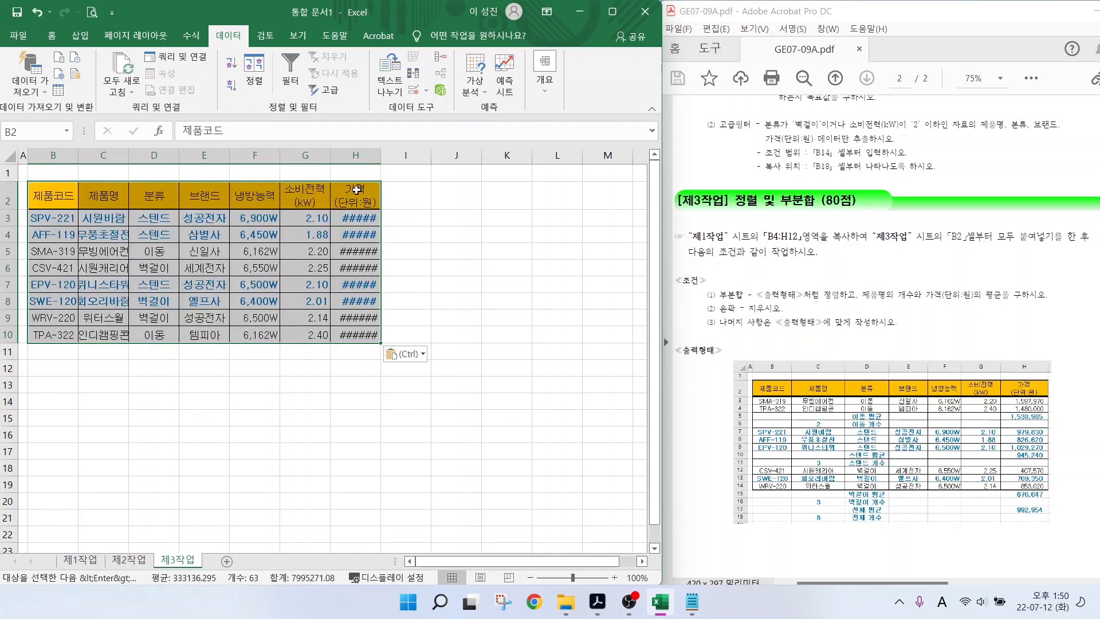
pyautogui.click(405, 353)
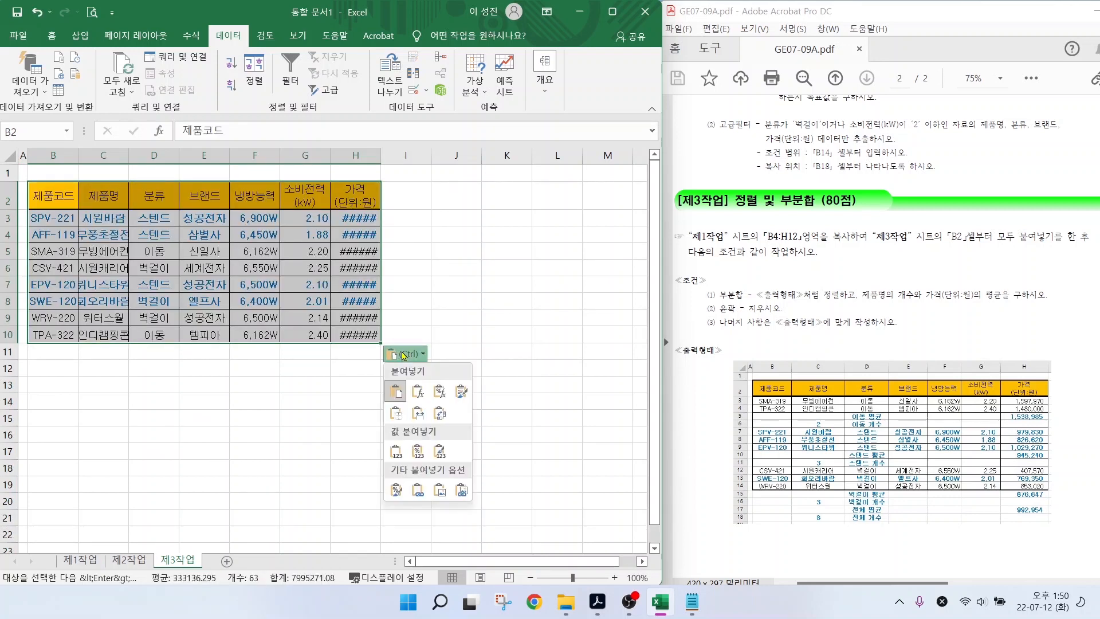
pyautogui.click(419, 414)
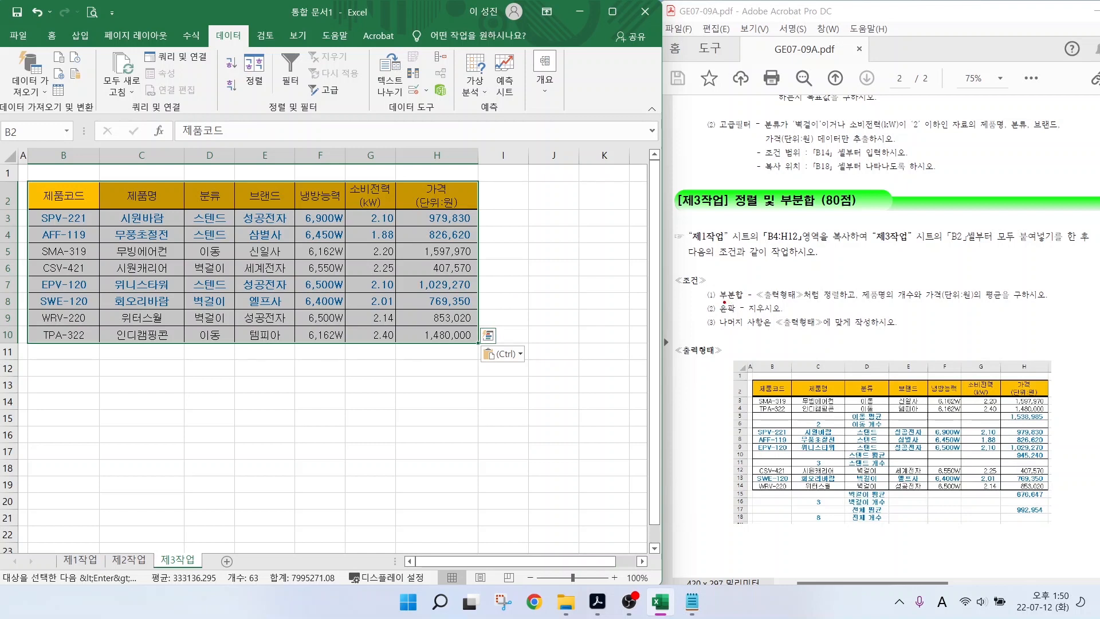
pyautogui.moveTo(725, 302)
pyautogui.mouseDown()
pyautogui.moveTo(857, 299)
pyautogui.moveTo(835, 321)
pyautogui.mouseUp()
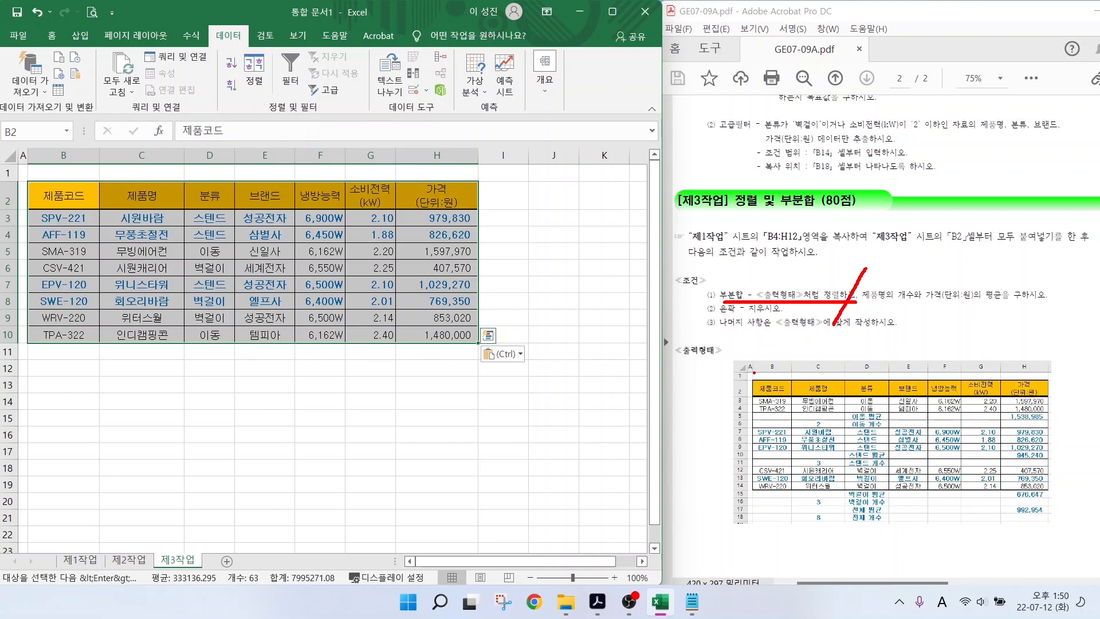
pyautogui.moveTo(723, 356); pyautogui.dragTo(1065, 548)
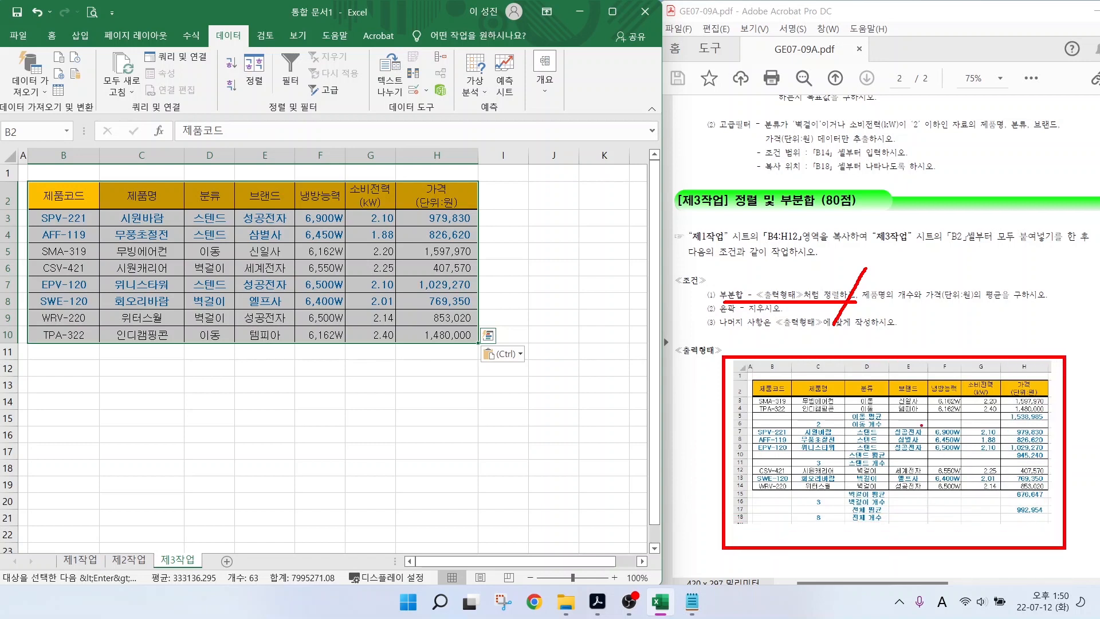
pyautogui.moveTo(840, 376)
pyautogui.mouseDown()
pyautogui.moveTo(866, 409)
pyautogui.moveTo(895, 528)
pyautogui.mouseUp()
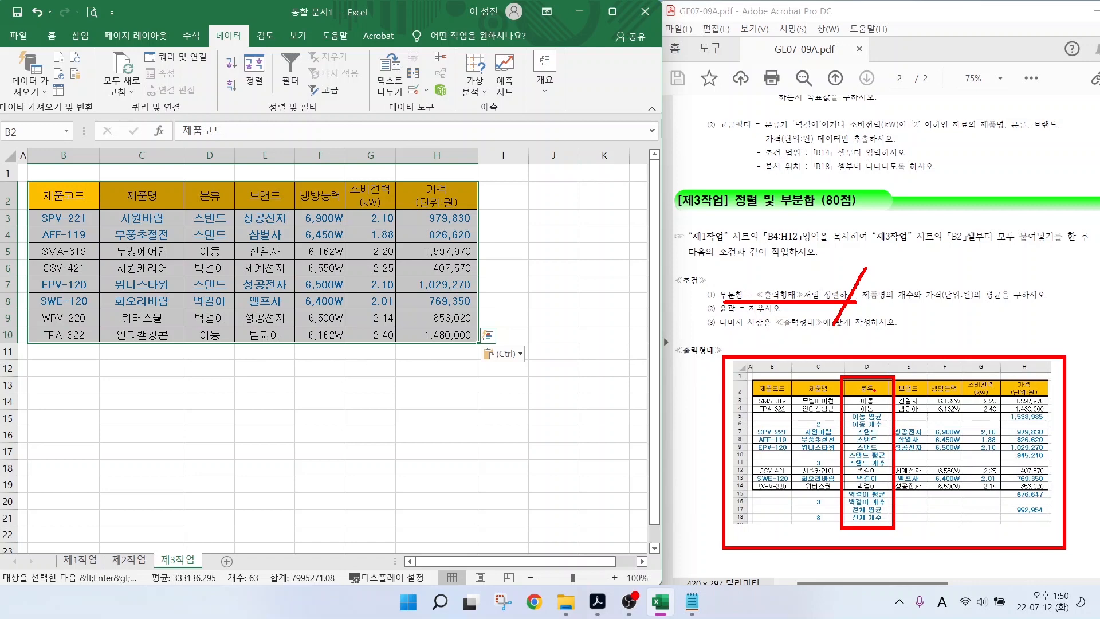
pyautogui.press('Escape')
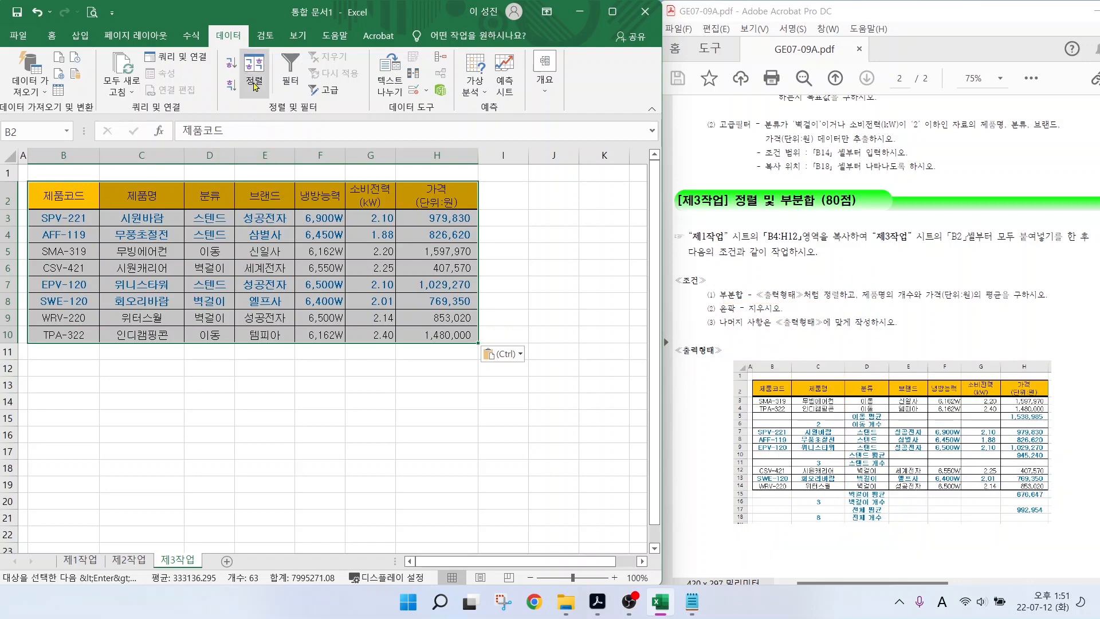
# - Sort the table by 분류 in descending (내림차순) order
pyautogui.click(256, 85)
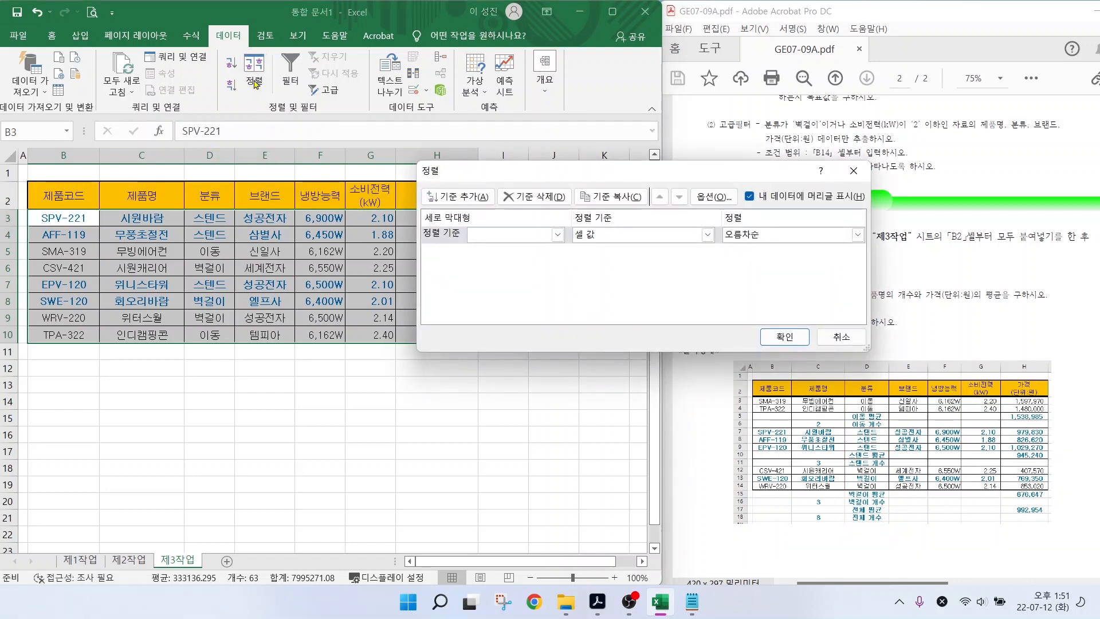
pyautogui.click(549, 237)
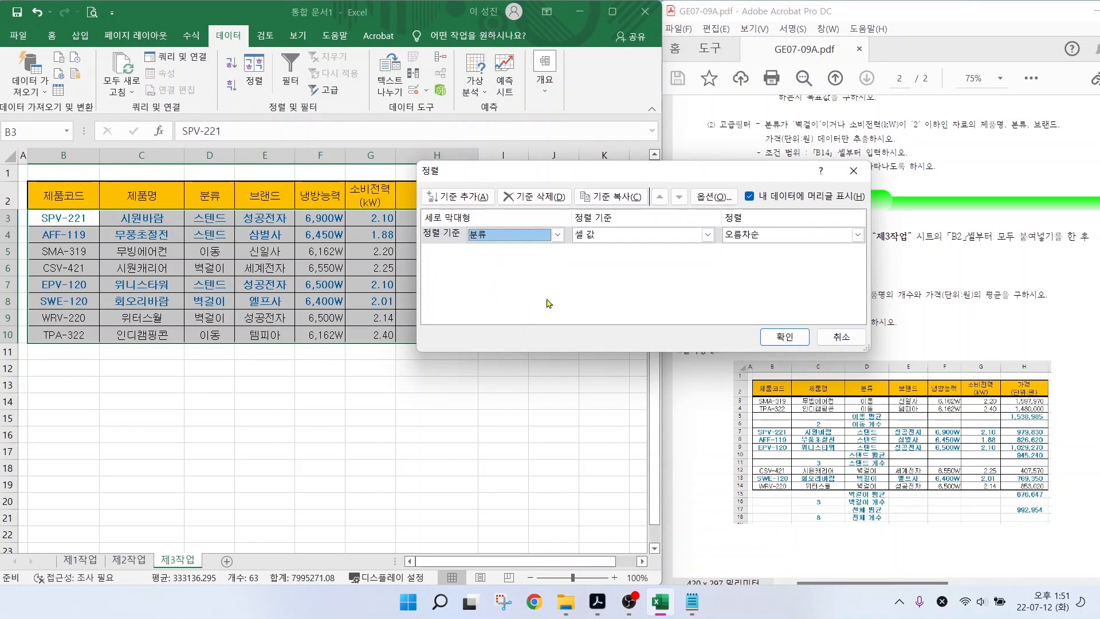
pyautogui.moveTo(875, 407); pyautogui.dragTo(904, 377)
pyautogui.moveTo(871, 445); pyautogui.dragTo(903, 417)
pyautogui.moveTo(874, 487); pyautogui.dragTo(912, 450)
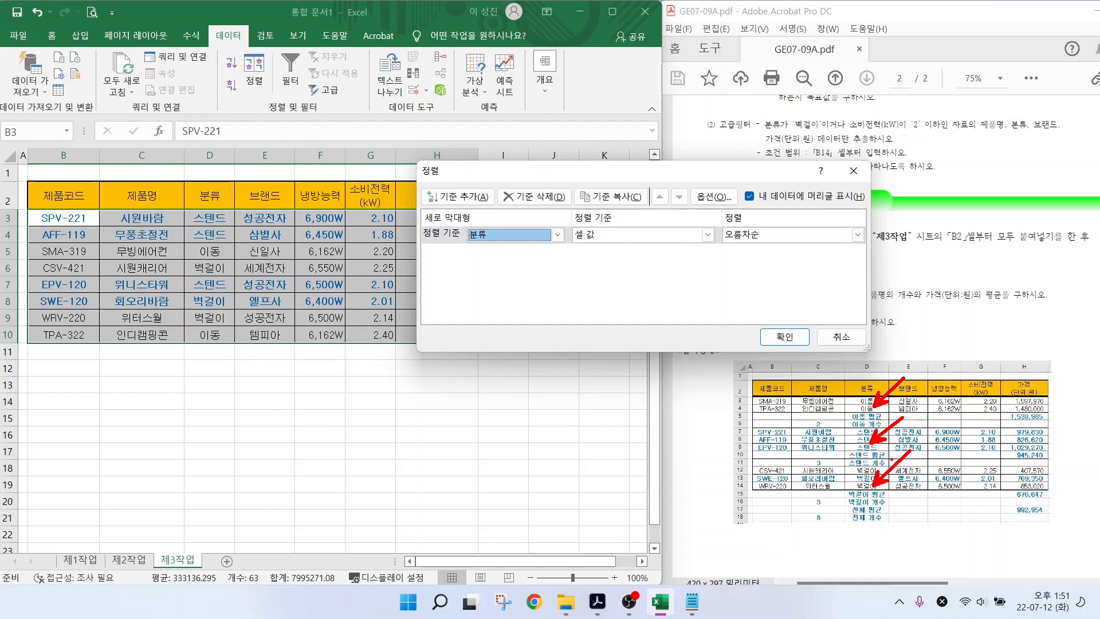
pyautogui.moveTo(724, 224); pyautogui.dragTo(849, 253)
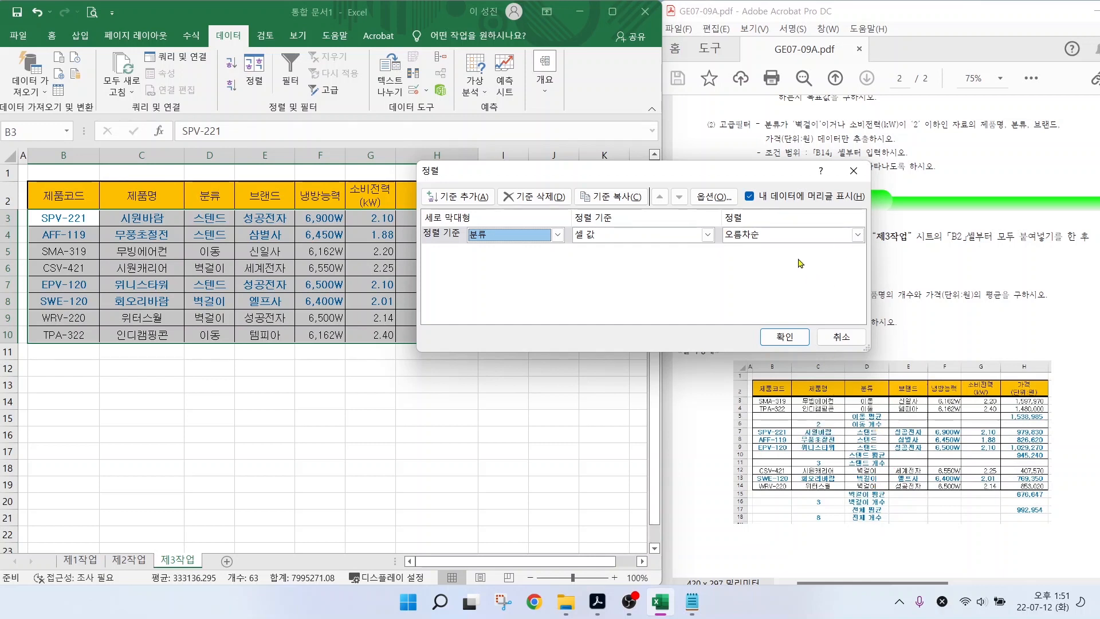
pyautogui.click(857, 234)
pyautogui.click(741, 265)
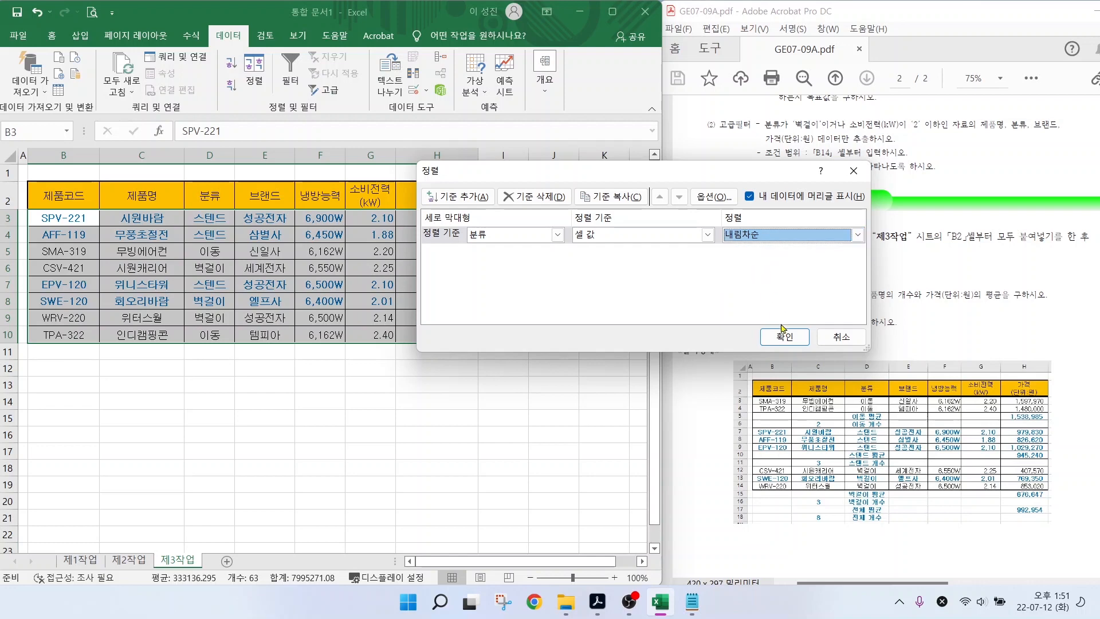
pyautogui.click(785, 336)
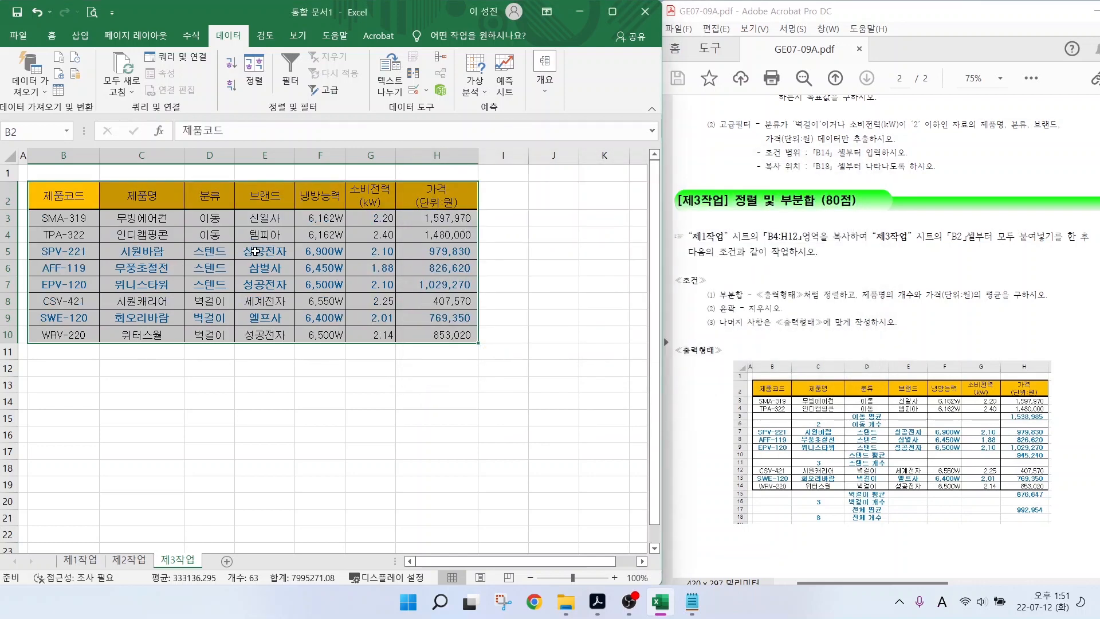
# - Point out the regrouped 이동, 스탠드, 벽걸이 rows and the count-and-average instruction
pyautogui.moveTo(222, 225); pyautogui.dragTo(266, 197)
pyautogui.moveTo(231, 263); pyautogui.dragTo(262, 237)
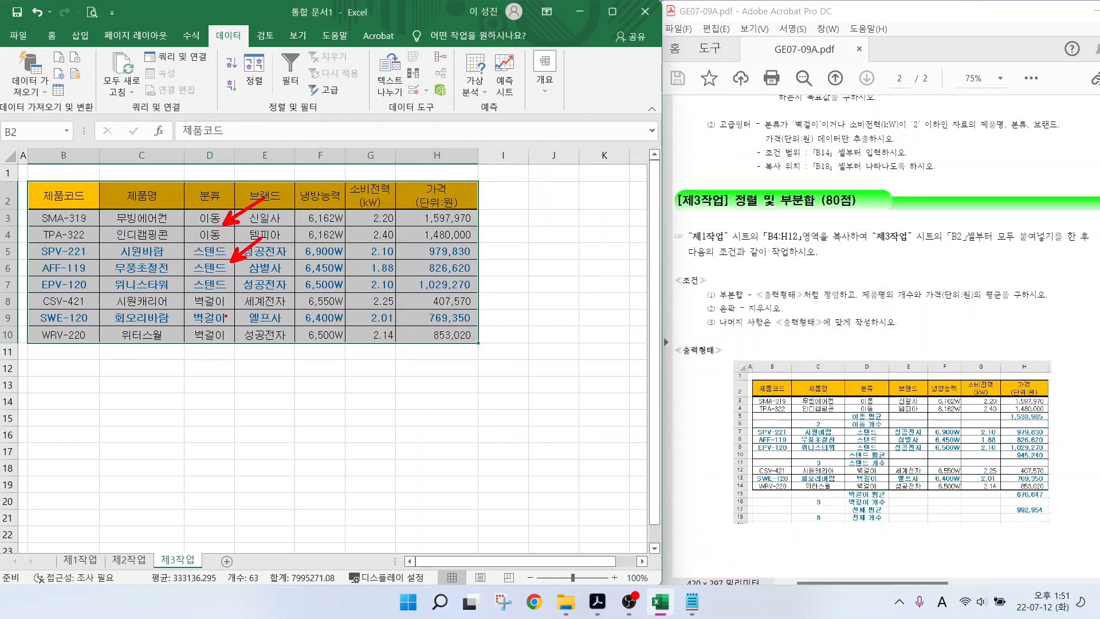
pyautogui.moveTo(223, 322); pyautogui.dragTo(266, 293)
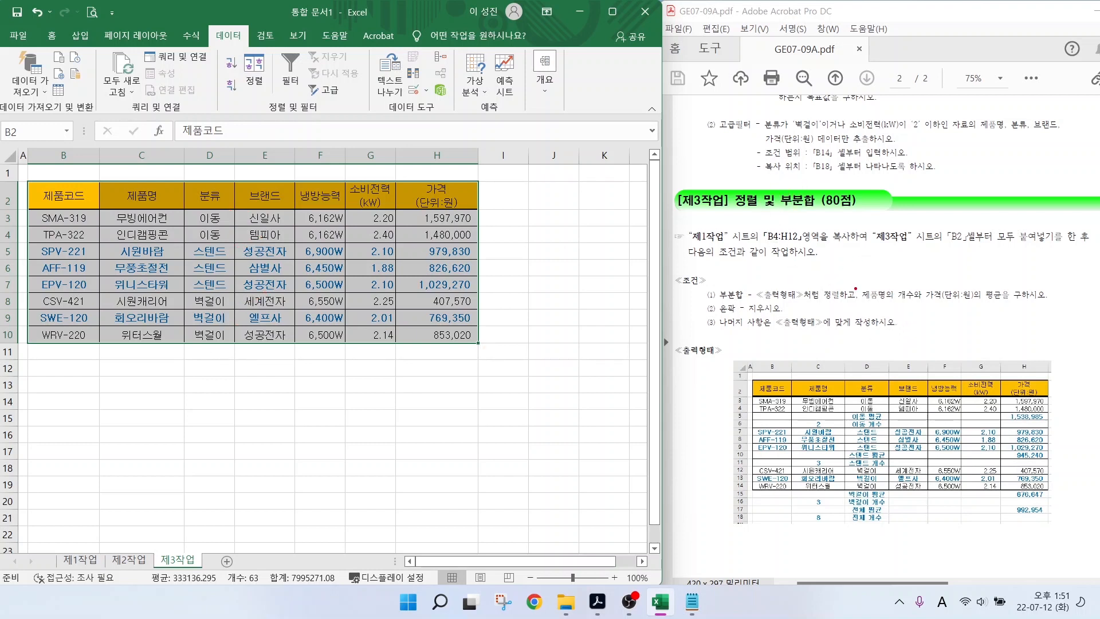
pyautogui.moveTo(857, 285); pyautogui.dragTo(1054, 309)
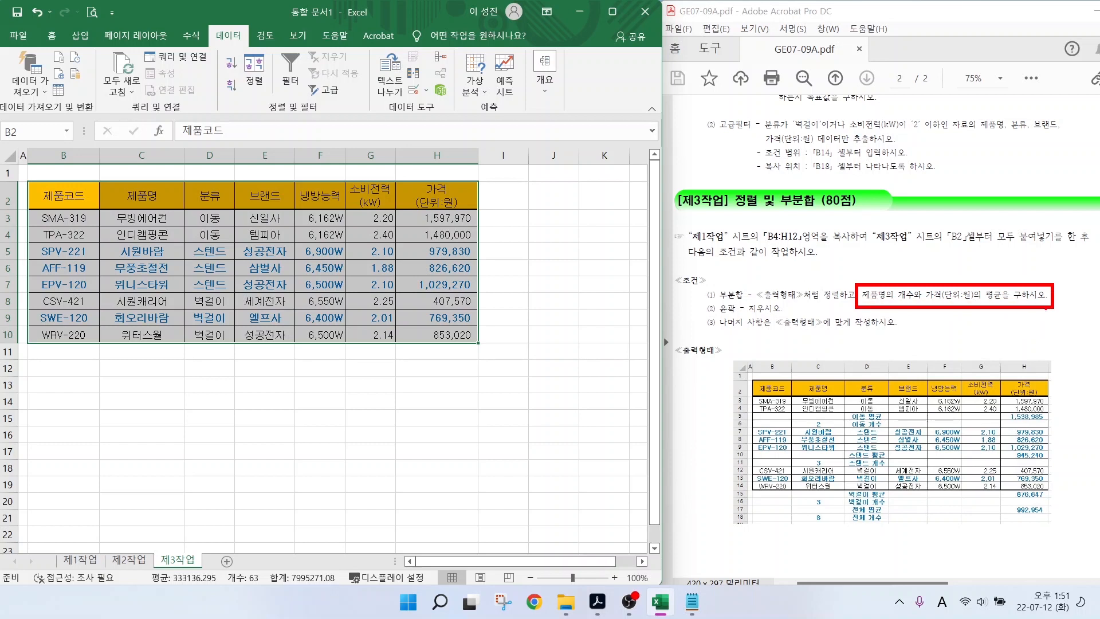
pyautogui.moveTo(872, 283)
pyautogui.mouseDown()
pyautogui.moveTo(877, 256)
pyautogui.moveTo(909, 281)
pyautogui.moveTo(1002, 290)
pyautogui.moveTo(1011, 270)
pyautogui.mouseUp()
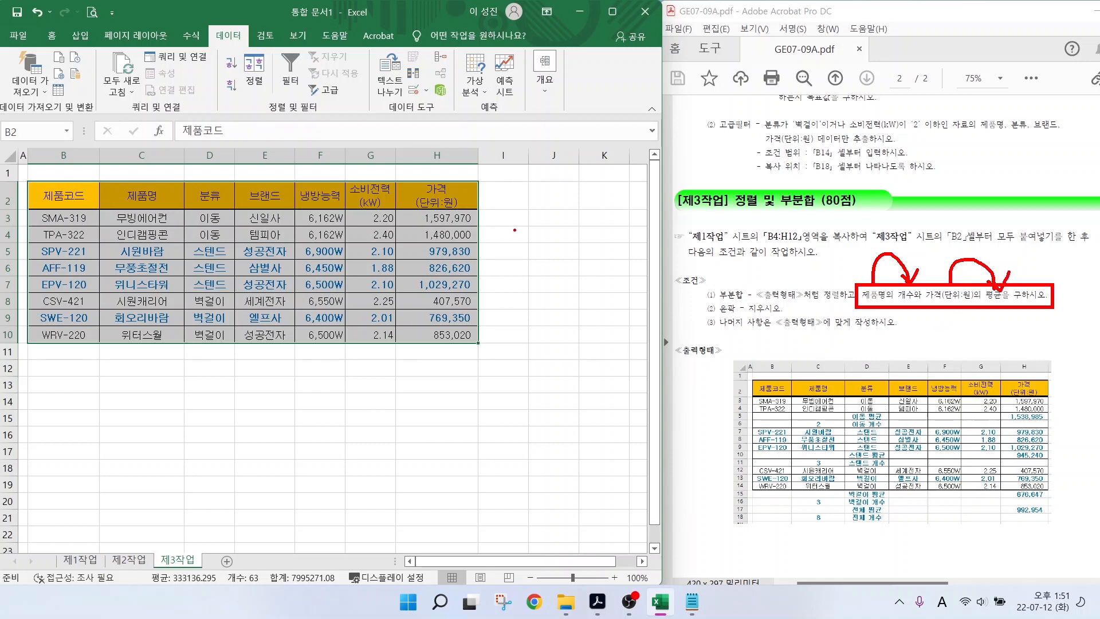
pyautogui.press('Escape')
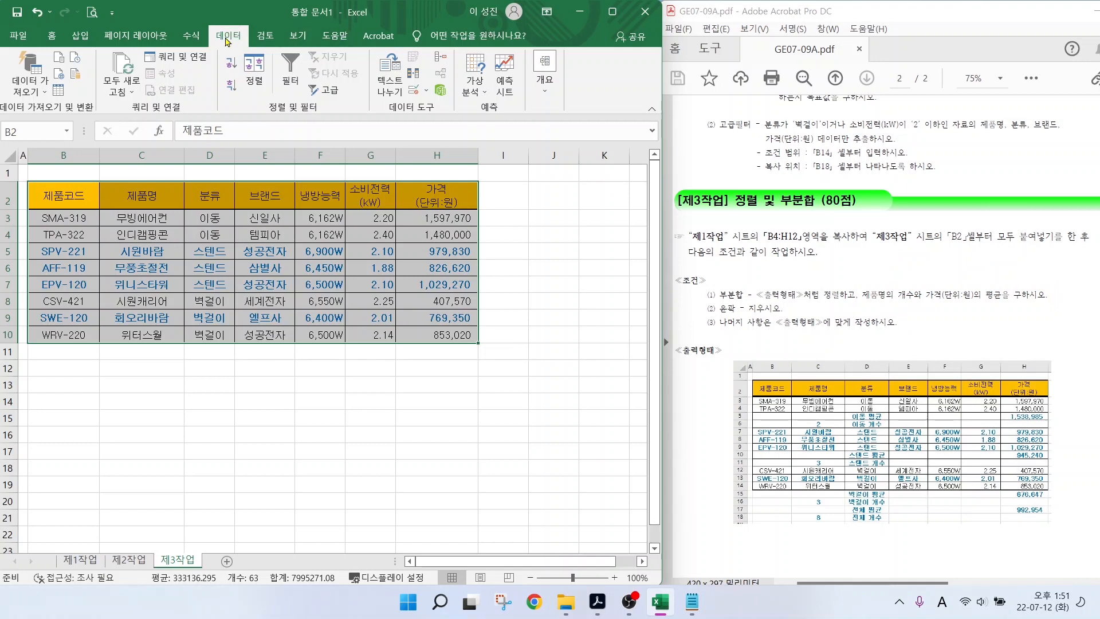
# - Bring up the Subtotal dialog and mark the 분류 groups in the sample table
pyautogui.moveTo(247, 53)
pyautogui.mouseDown()
pyautogui.moveTo(210, 41)
pyautogui.moveTo(250, 40)
pyautogui.mouseUp()
pyautogui.moveTo(559, 97)
pyautogui.mouseDown()
pyautogui.moveTo(529, 64)
pyautogui.moveTo(567, 92)
pyautogui.mouseUp()
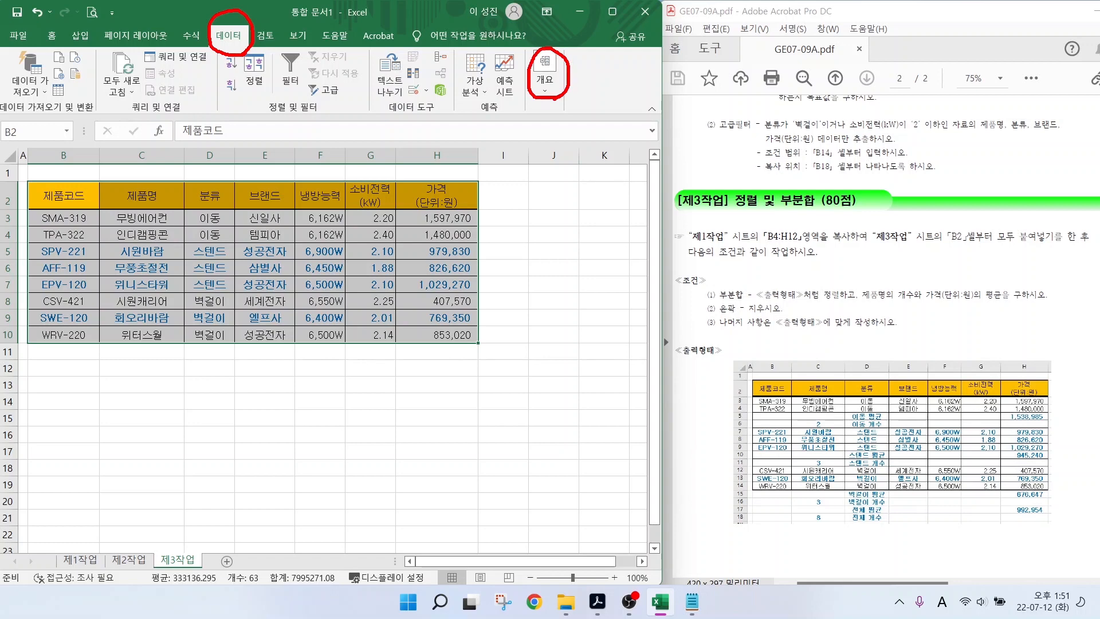
pyautogui.click(545, 74)
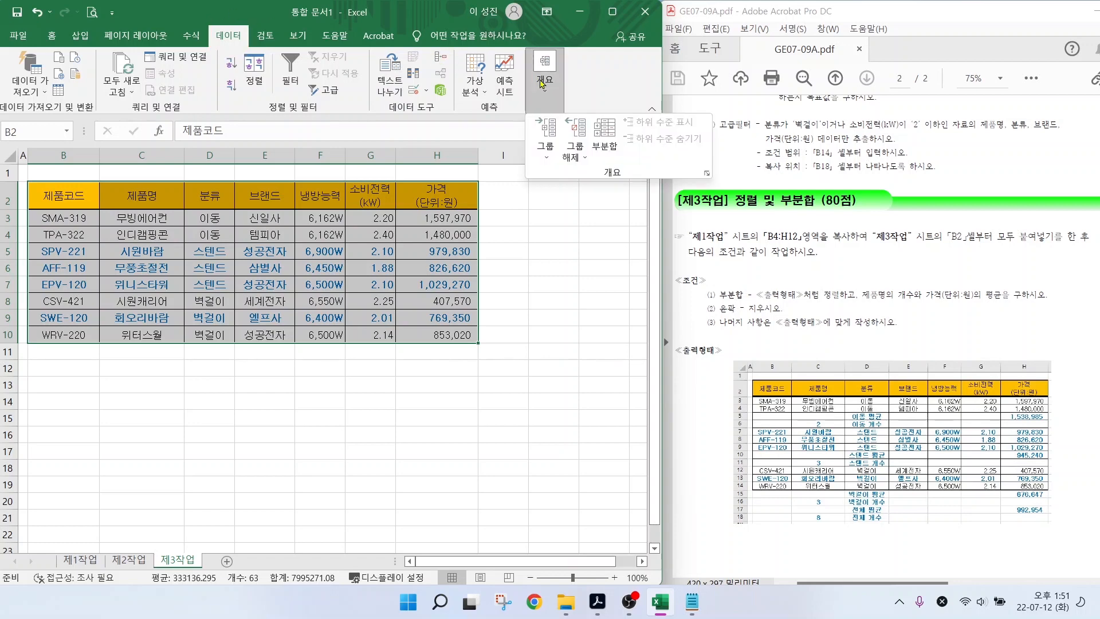
pyautogui.click(598, 145)
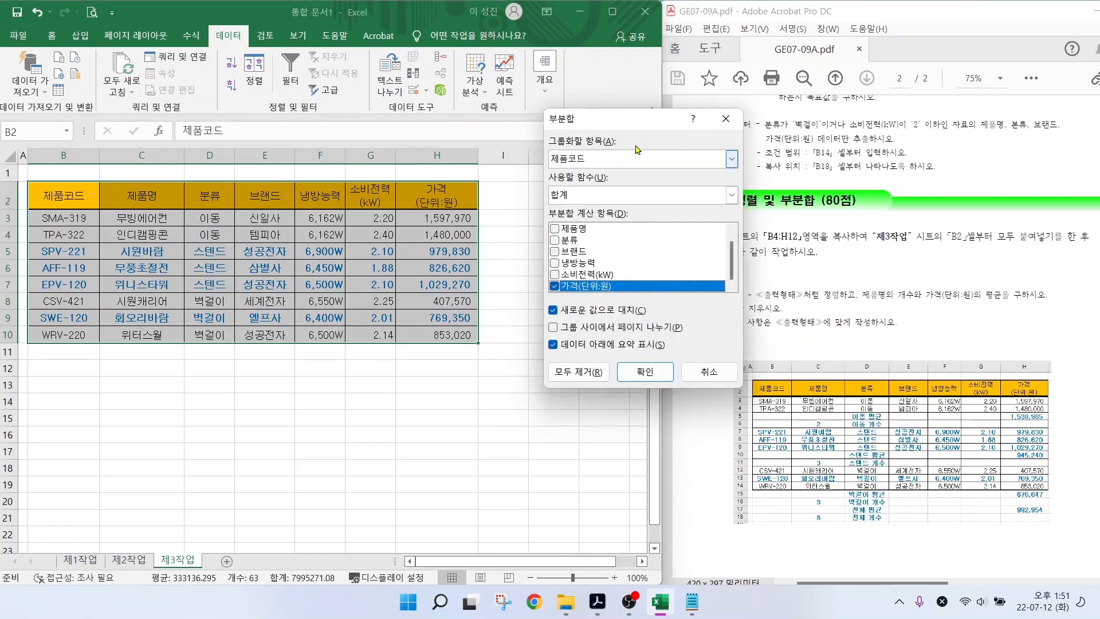
pyautogui.moveTo(608, 162)
pyautogui.mouseDown()
pyautogui.moveTo(533, 138)
pyautogui.moveTo(610, 153)
pyautogui.mouseUp()
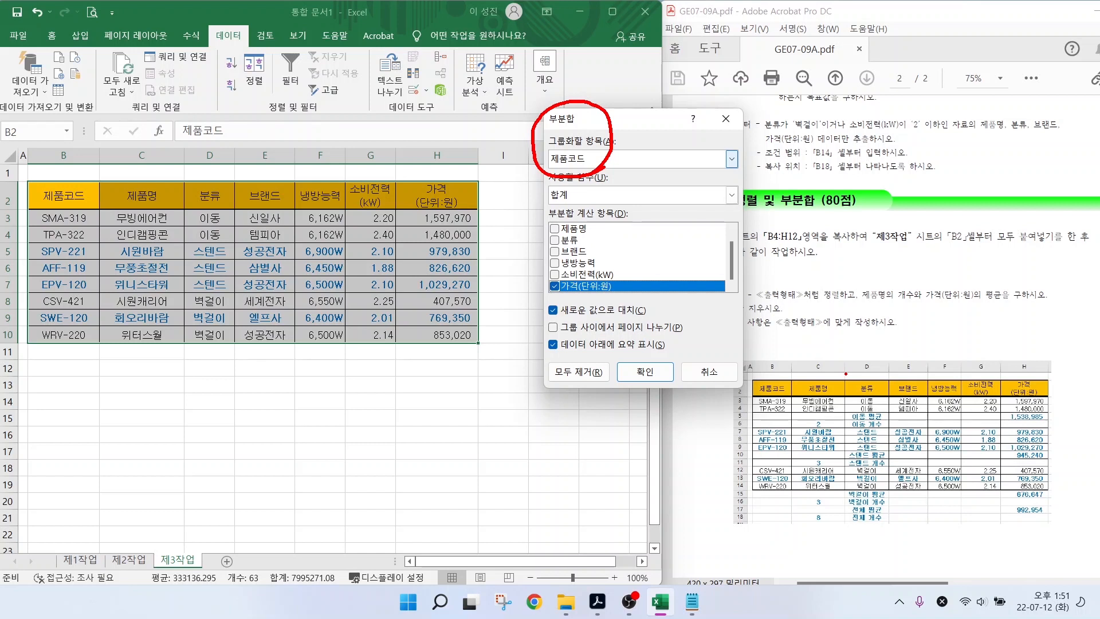
pyautogui.moveTo(846, 373); pyautogui.dragTo(893, 531)
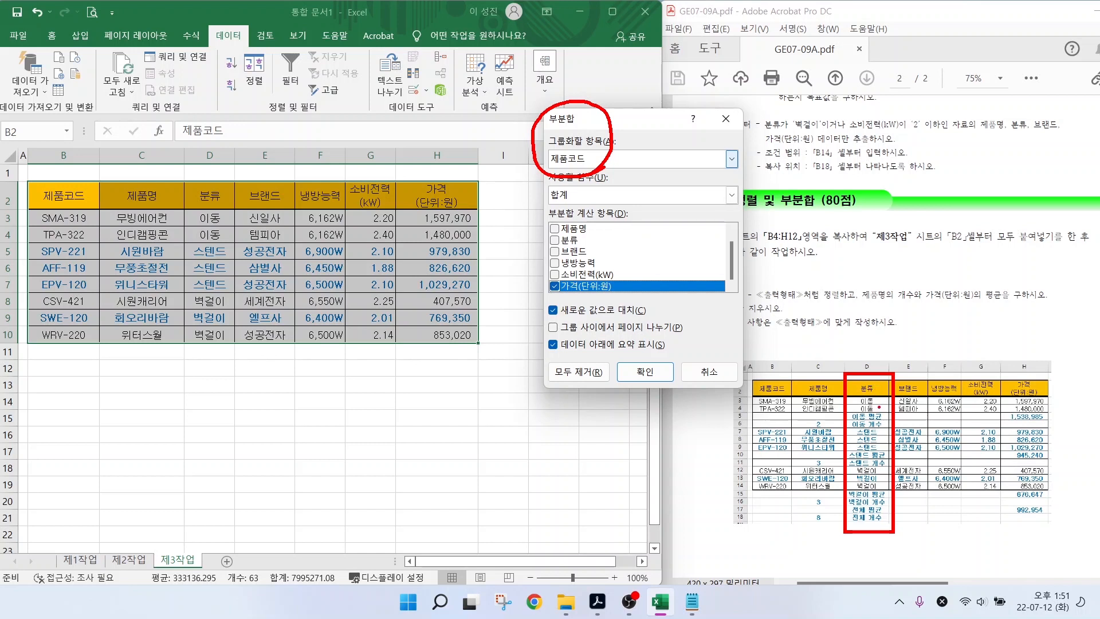
pyautogui.moveTo(878, 416)
pyautogui.mouseDown()
pyautogui.moveTo(850, 398)
pyautogui.moveTo(886, 427)
pyautogui.mouseUp()
pyautogui.moveTo(882, 465)
pyautogui.mouseDown()
pyautogui.moveTo(858, 460)
pyautogui.moveTo(885, 468)
pyautogui.mouseUp()
pyautogui.moveTo(865, 507); pyautogui.dragTo(882, 495)
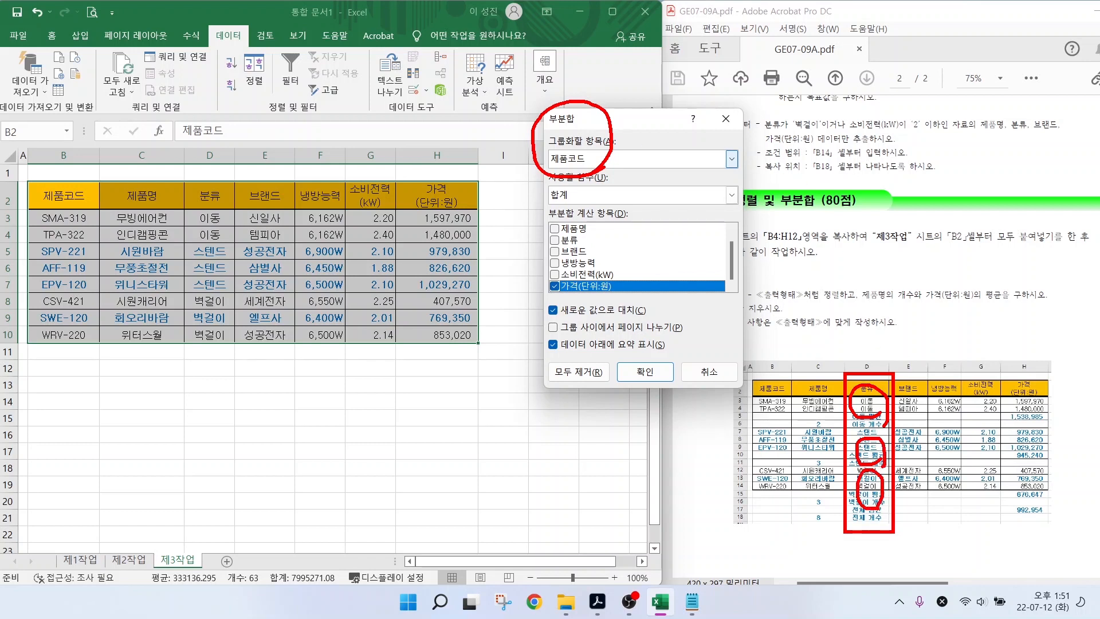
# - Subtotal by 분류 using 개수 on 제품명 only, unchecking 가격(단위:원)
pyautogui.click(585, 163)
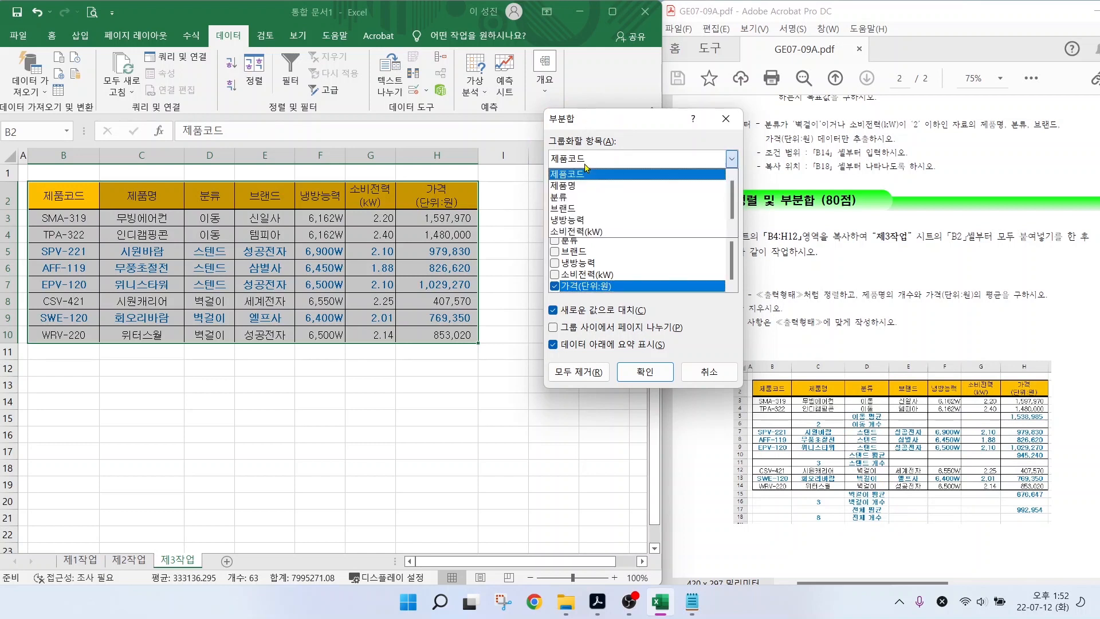
pyautogui.click(573, 197)
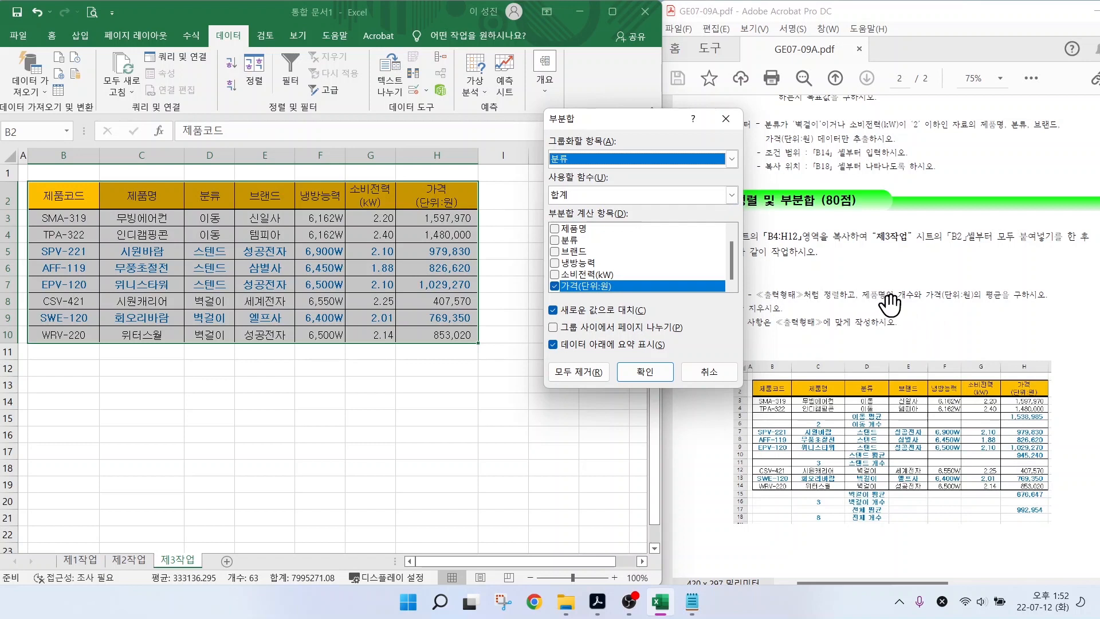
pyautogui.click(589, 196)
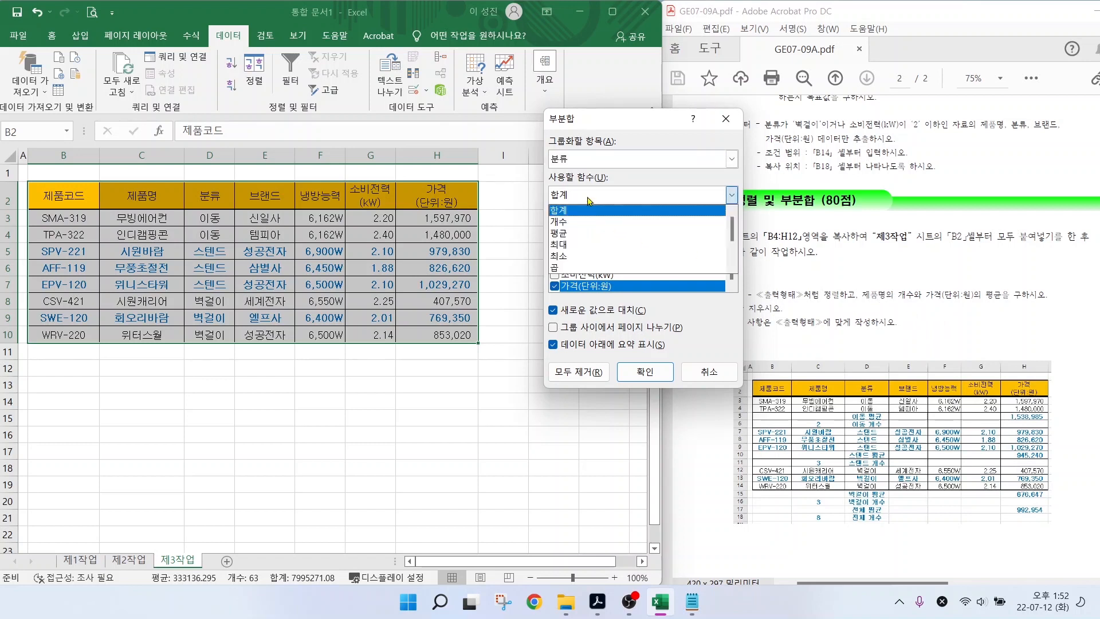
pyautogui.click(565, 221)
pyautogui.click(564, 228)
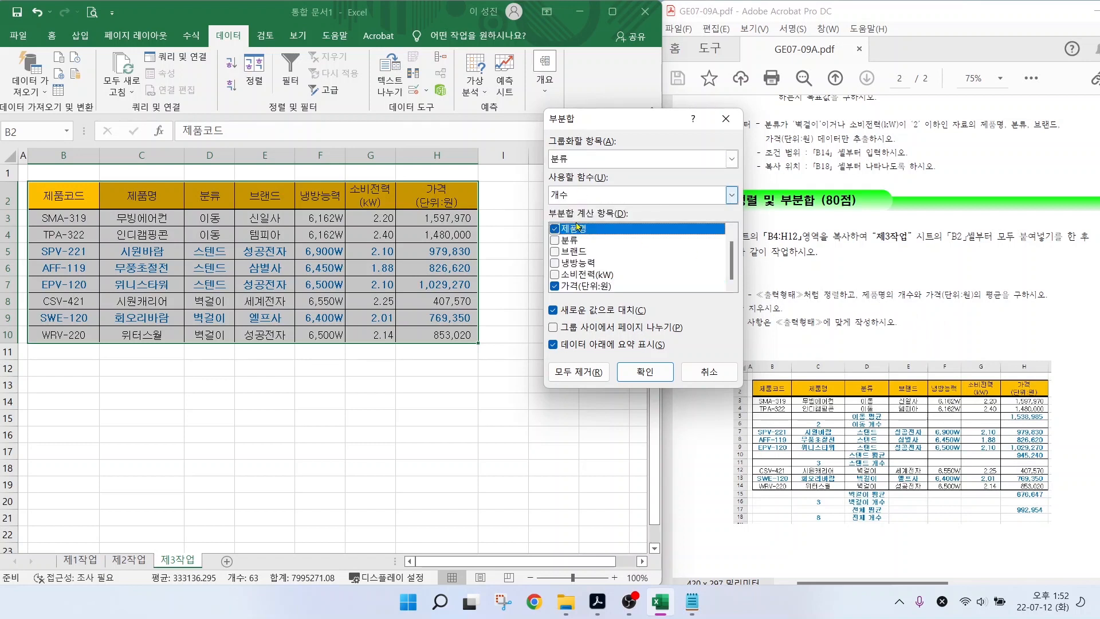
pyautogui.click(555, 286)
pyautogui.scroll(1, 722, 236)
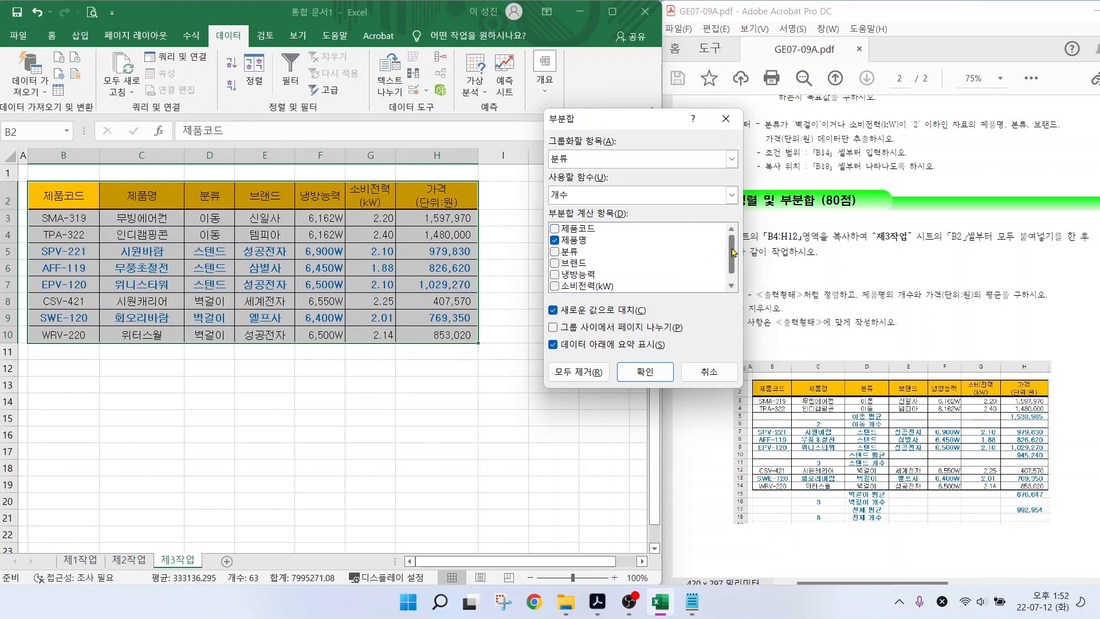
pyautogui.scroll(-1, 722, 236)
pyautogui.scroll(1, 724, 234)
pyautogui.scroll(-1, 723, 234)
pyautogui.scroll(1, 724, 234)
pyautogui.scroll(-1, 720, 225)
pyautogui.scroll(1, 720, 225)
pyautogui.scroll(-1, 721, 227)
pyautogui.click(646, 371)
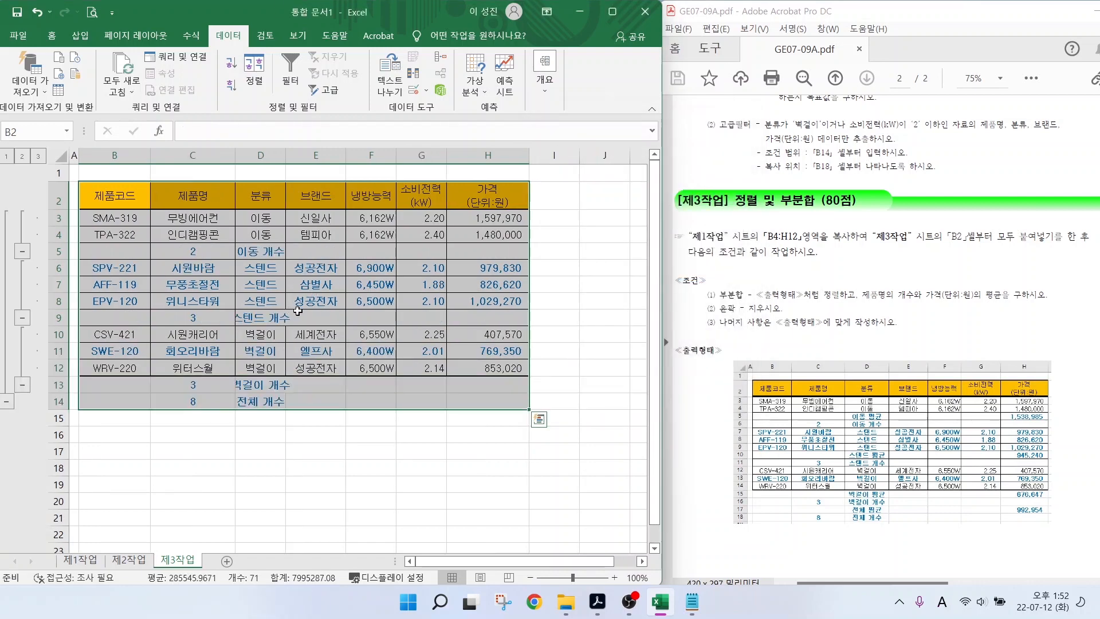
# - Check the 이동 count of 2 and 스탠드 count of 3, then return to the outline commands
pyautogui.moveTo(278, 259)
pyautogui.mouseDown()
pyautogui.moveTo(257, 237)
pyautogui.moveTo(273, 261)
pyautogui.moveTo(186, 247)
pyautogui.moveTo(204, 257)
pyautogui.mouseUp()
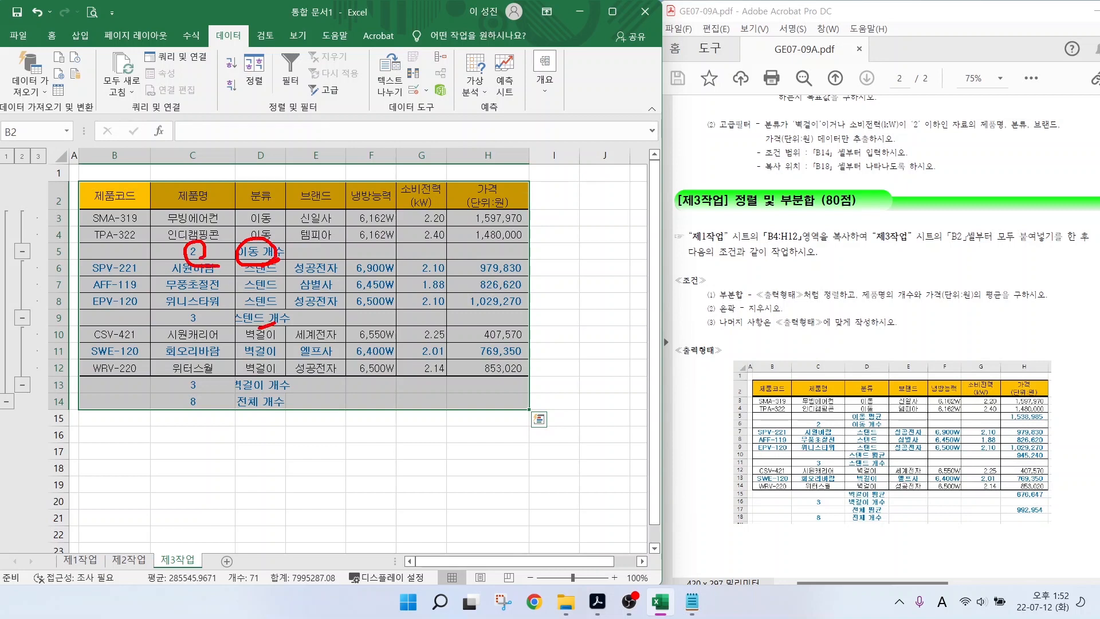
pyautogui.moveTo(260, 329)
pyautogui.mouseDown()
pyautogui.moveTo(265, 310)
pyautogui.moveTo(257, 327)
pyautogui.moveTo(186, 302)
pyautogui.moveTo(200, 325)
pyautogui.mouseUp()
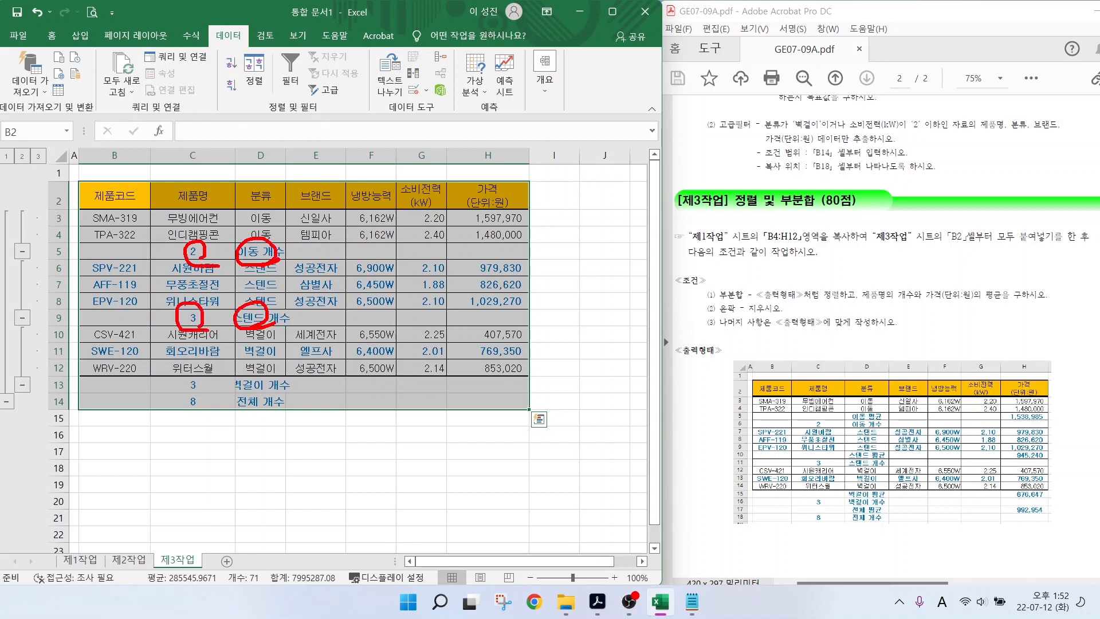
pyautogui.press('Escape')
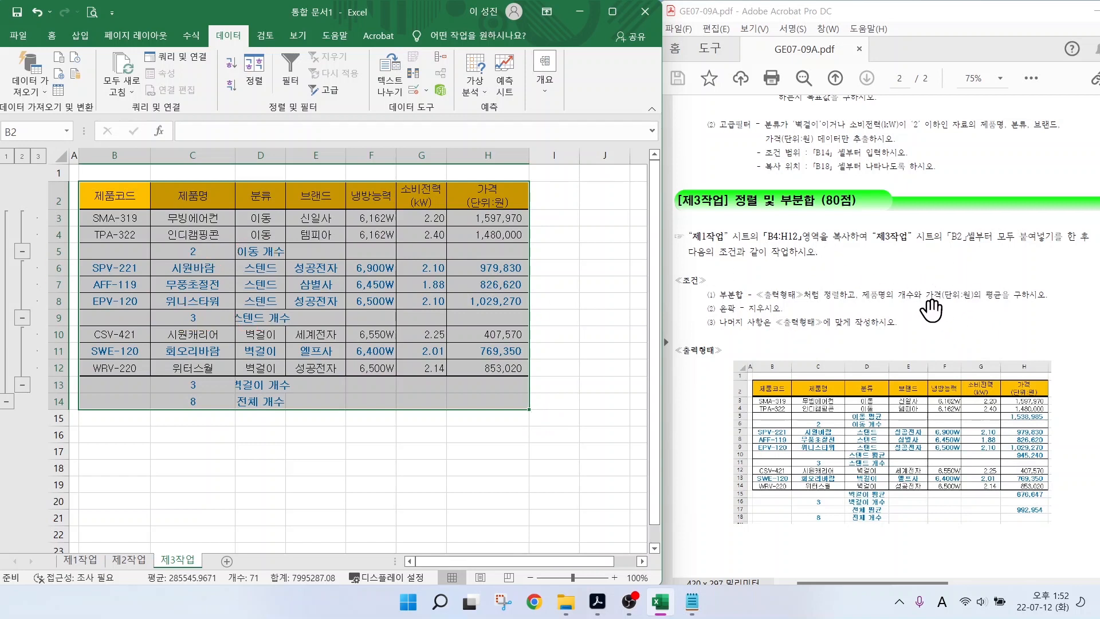
pyautogui.click(546, 74)
# - Open the Subtotal dialog grouped by 분류, marking the grouping field and the 분류 values
pyautogui.click(611, 146)
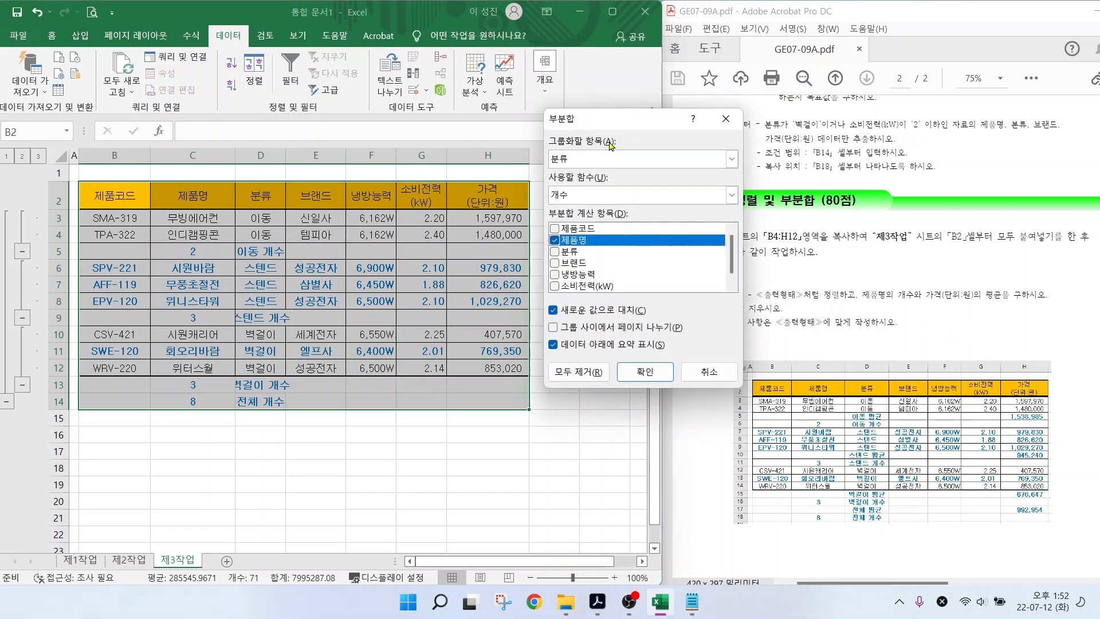
pyautogui.moveTo(582, 163)
pyautogui.mouseDown()
pyautogui.moveTo(556, 179)
pyautogui.moveTo(571, 123)
pyautogui.moveTo(584, 167)
pyautogui.mouseUp()
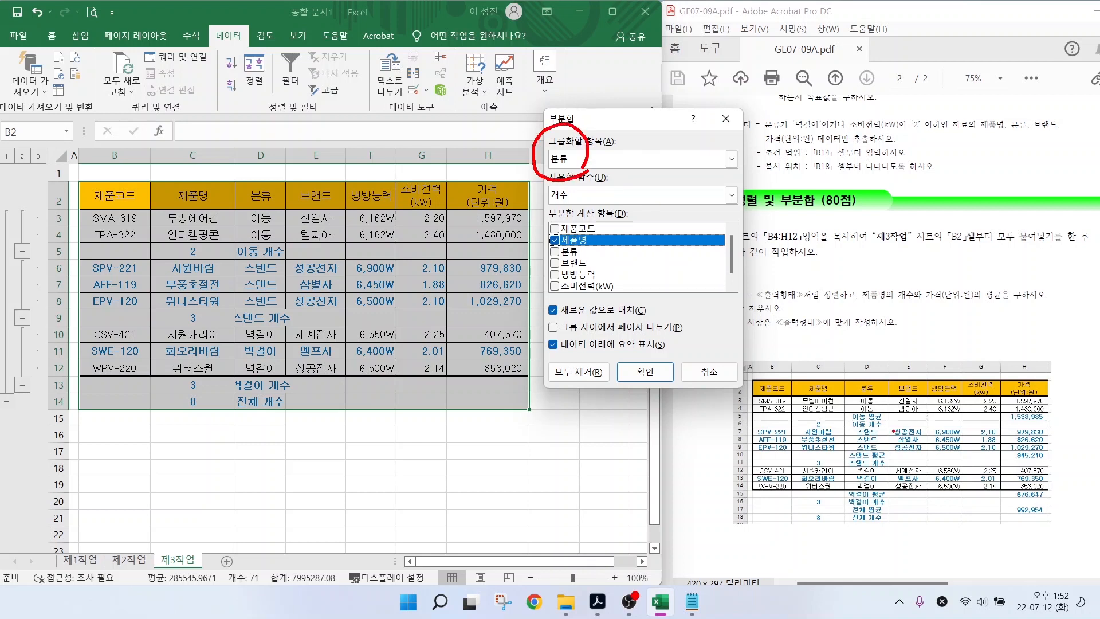
pyautogui.moveTo(885, 437)
pyautogui.mouseDown()
pyautogui.moveTo(878, 391)
pyautogui.moveTo(876, 425)
pyautogui.mouseUp()
pyautogui.moveTo(876, 452)
pyautogui.mouseDown()
pyautogui.moveTo(862, 460)
pyautogui.moveTo(877, 454)
pyautogui.mouseUp()
pyautogui.moveTo(883, 493)
pyautogui.mouseDown()
pyautogui.moveTo(847, 492)
pyautogui.moveTo(878, 488)
pyautogui.mouseUp()
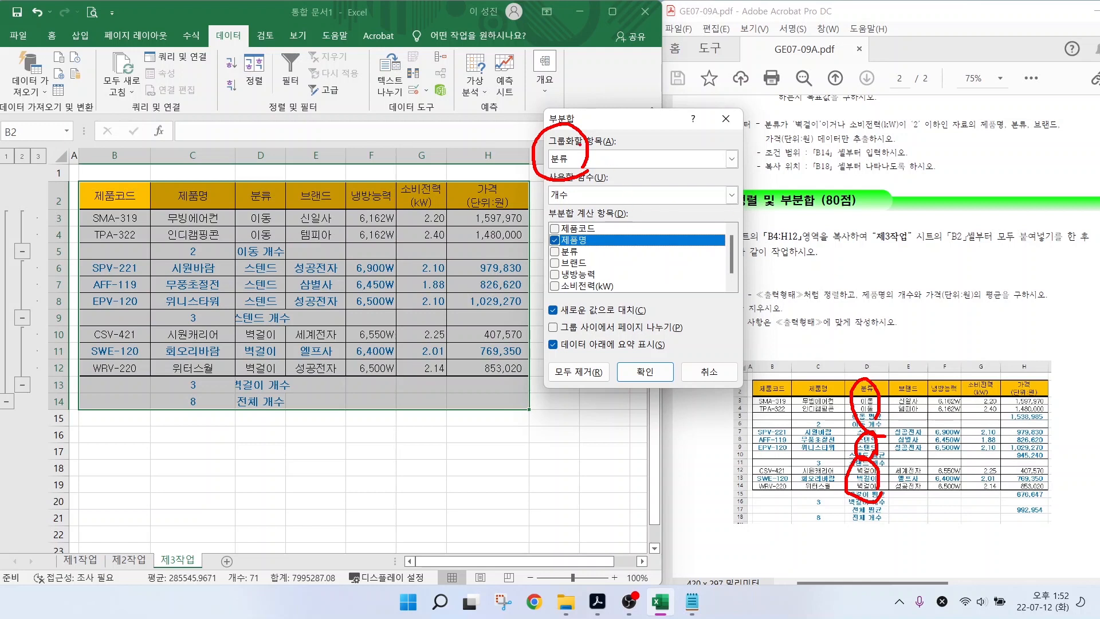
pyautogui.press('Escape')
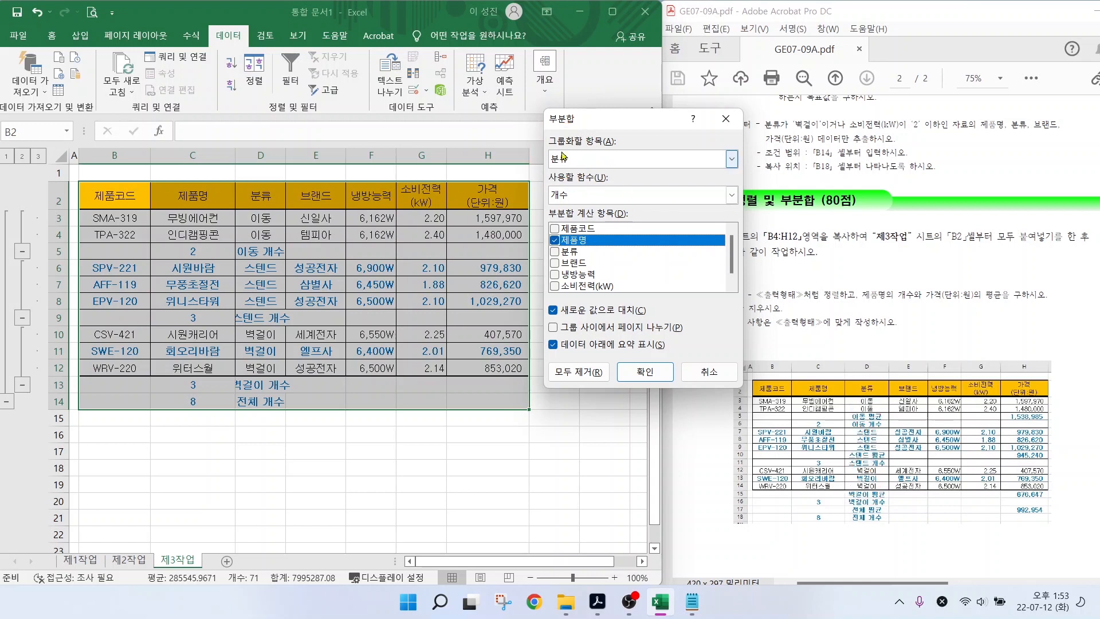
# - Subtotal 가격(단위:원) only with 평균, turn off Replace current subtotals, and apply
pyautogui.click(592, 195)
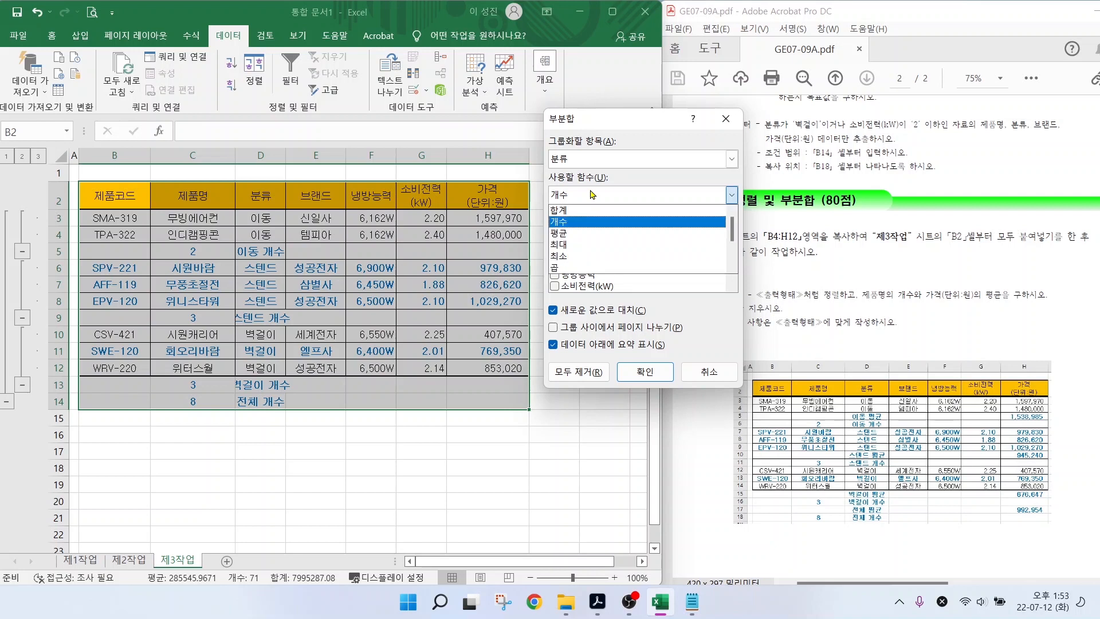
pyautogui.click(571, 236)
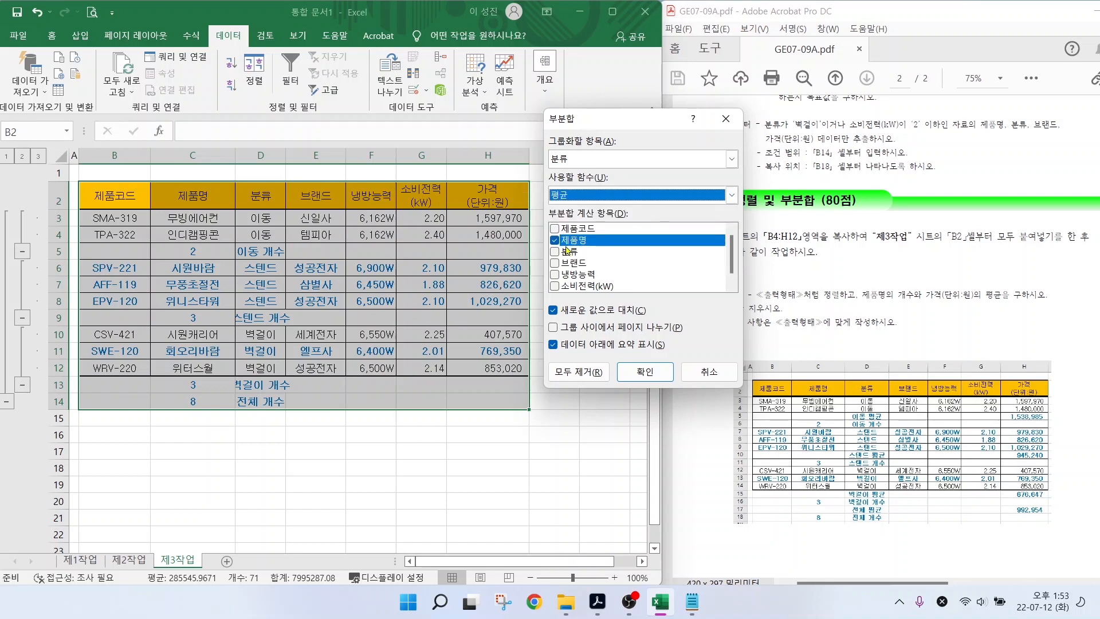
pyautogui.click(556, 244)
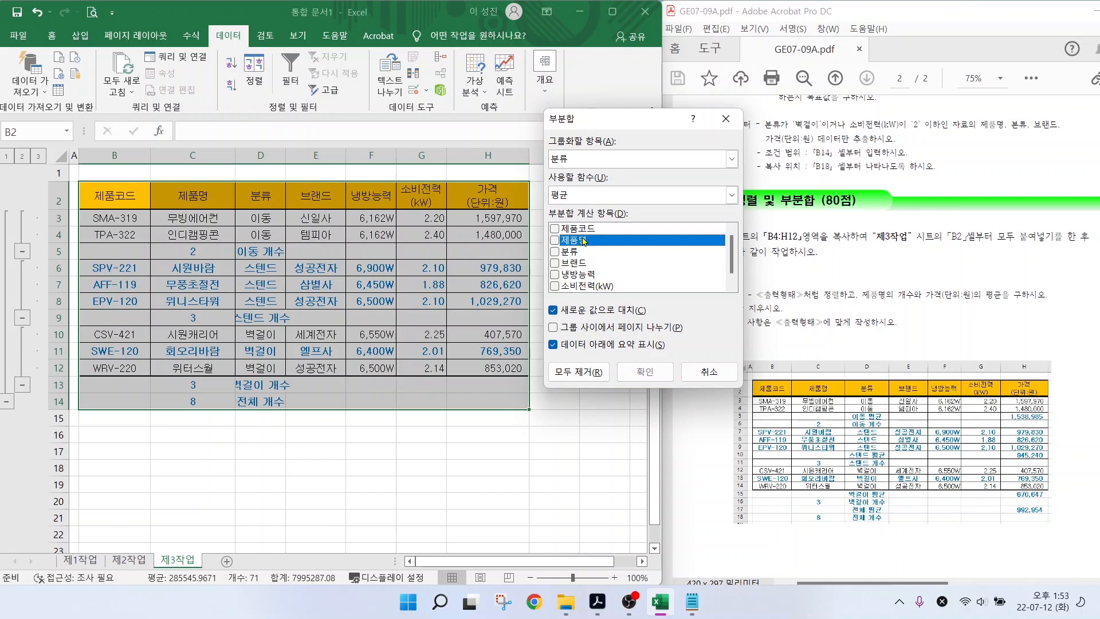
pyautogui.scroll(-1, 579, 258)
pyautogui.click(555, 286)
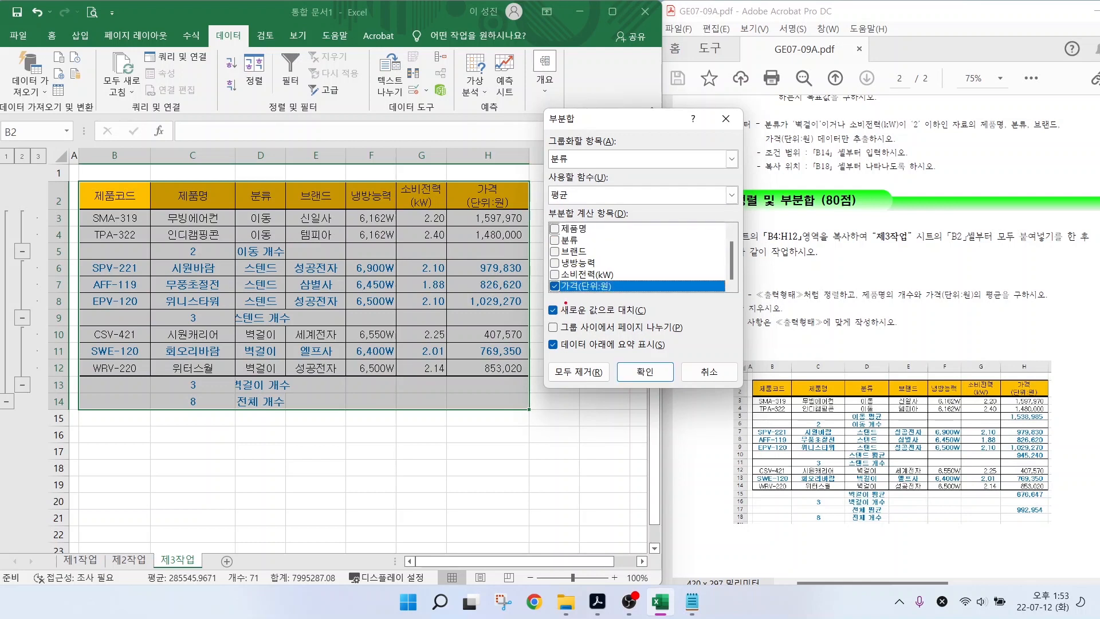
pyautogui.moveTo(533, 301); pyautogui.dragTo(653, 318)
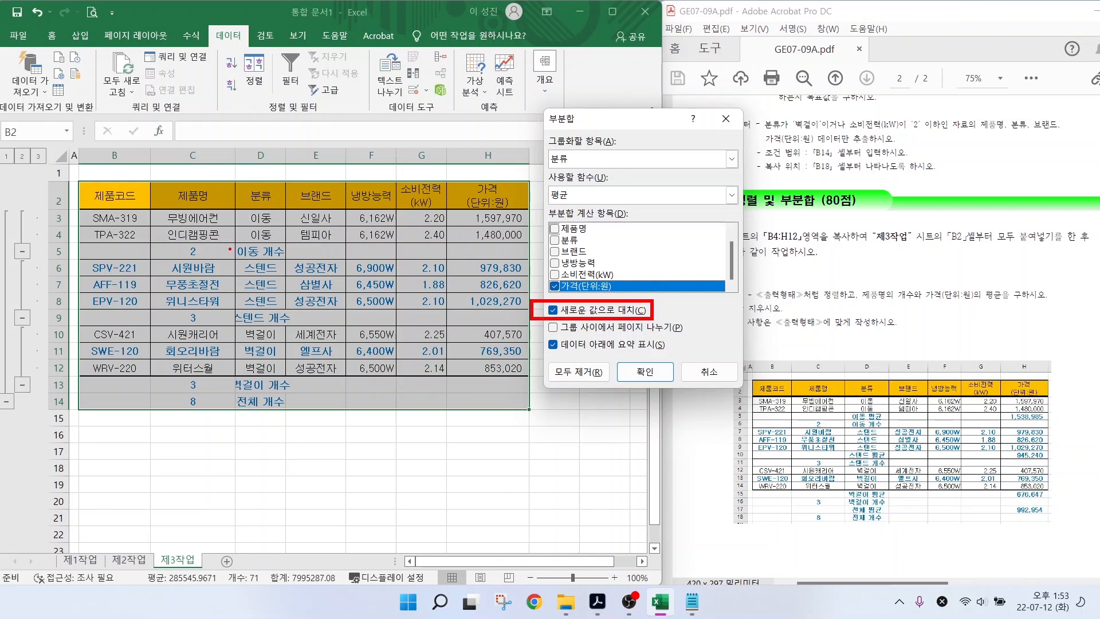
pyautogui.moveTo(265, 246); pyautogui.dragTo(308, 218)
pyautogui.press('Escape')
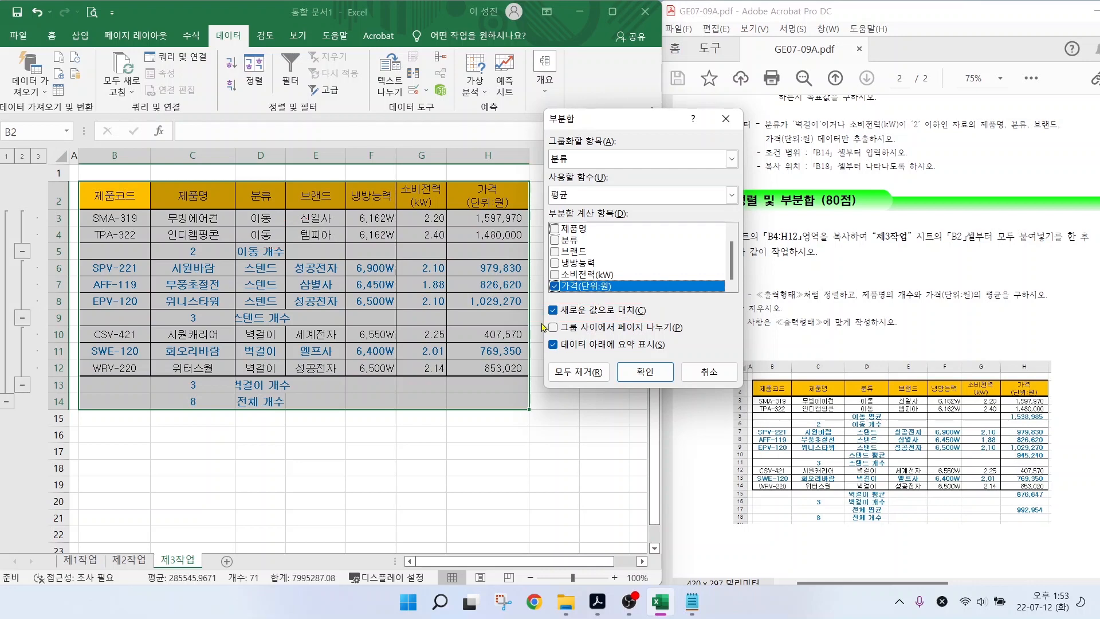
pyautogui.click(554, 312)
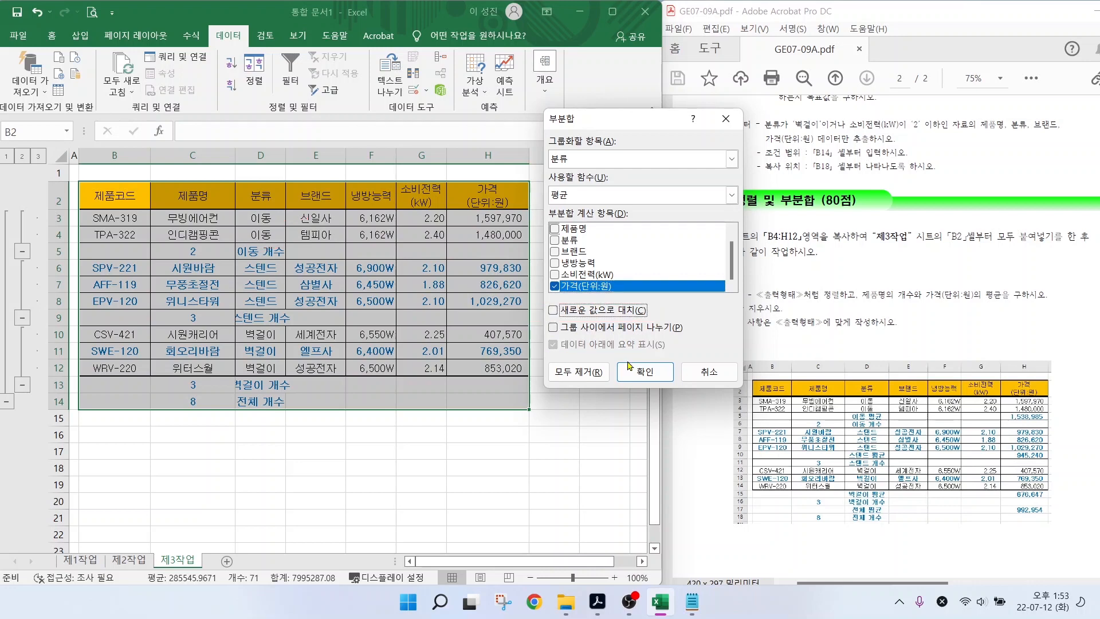
pyautogui.click(636, 372)
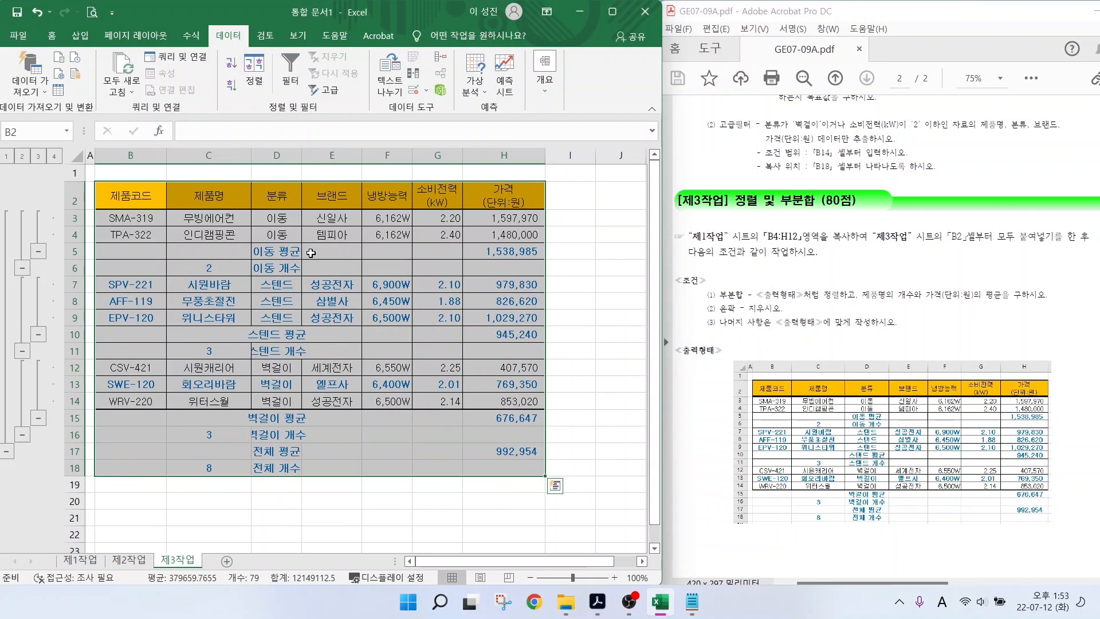
# - Highlight the new 이동 평균 row (1,538,985), the remove-outline condition and the outline level buttons
pyautogui.hotkey('ctrl', '2')
pyautogui.moveTo(301, 270); pyautogui.dragTo(345, 299)
pyautogui.moveTo(301, 250); pyautogui.dragTo(338, 219)
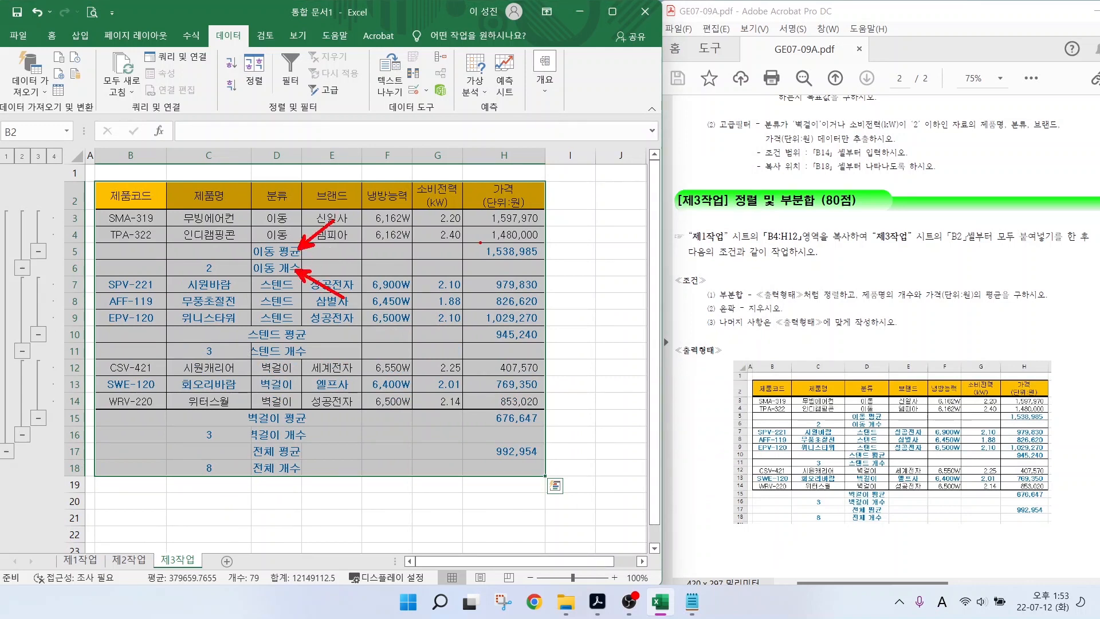
pyautogui.moveTo(476, 238); pyautogui.dragTo(547, 260)
pyautogui.press('e')
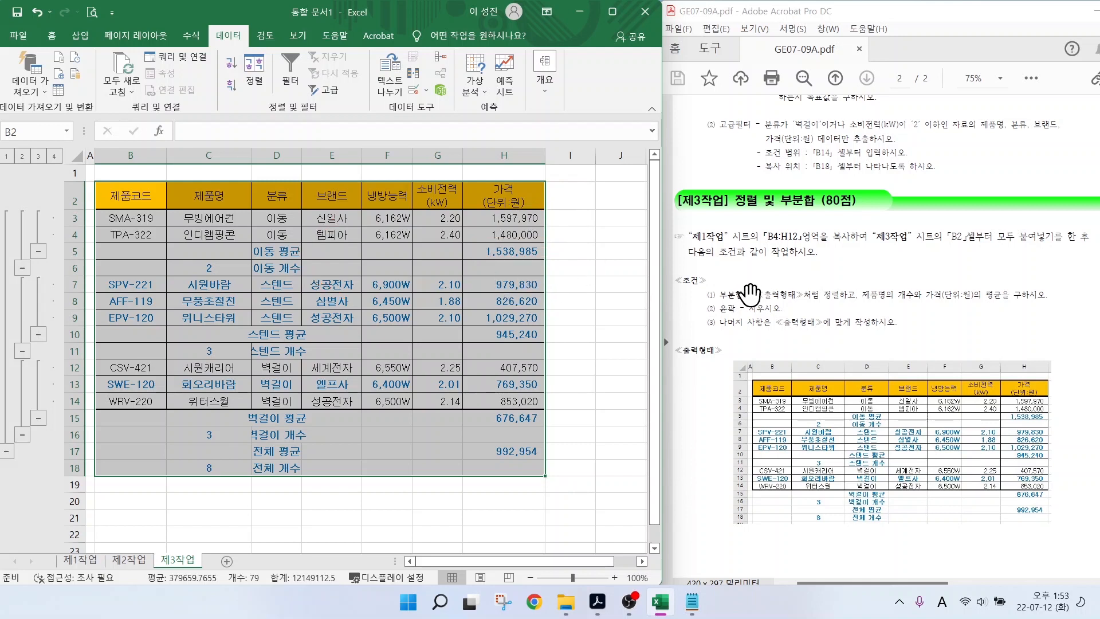
pyautogui.moveTo(713, 314); pyautogui.dragTo(810, 313)
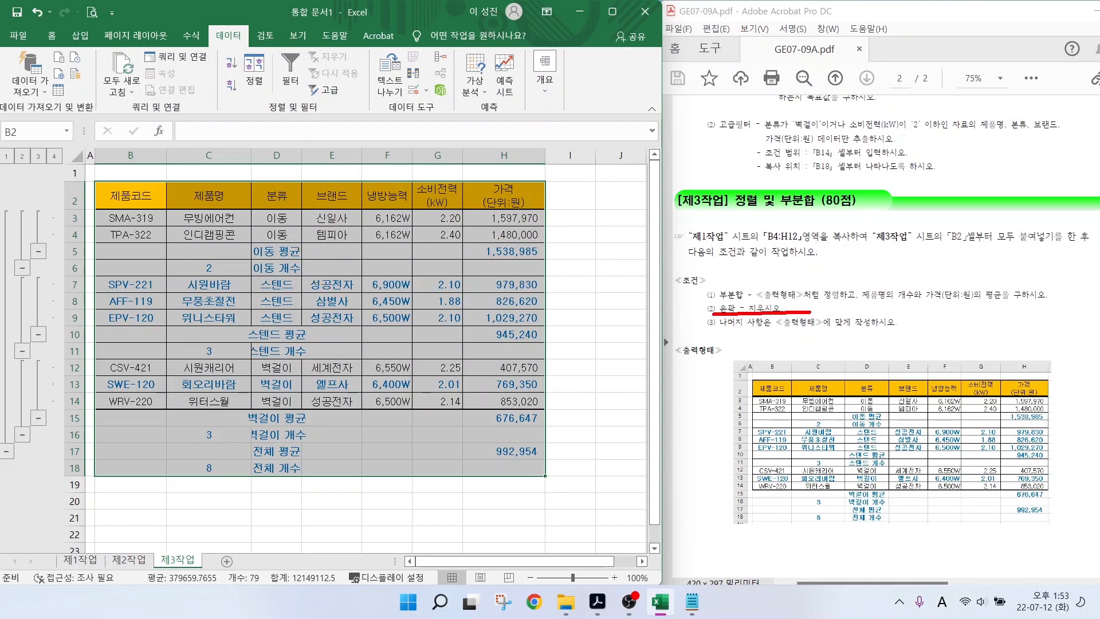
pyautogui.moveTo(1, 137)
pyautogui.mouseDown()
pyautogui.moveTo(60, 266)
pyautogui.moveTo(63, 476)
pyautogui.mouseUp()
pyautogui.moveTo(10, 143); pyautogui.dragTo(59, 103)
pyautogui.moveTo(49, 142)
pyautogui.mouseDown()
pyautogui.moveTo(73, 108)
pyautogui.moveTo(107, 108)
pyautogui.mouseUp()
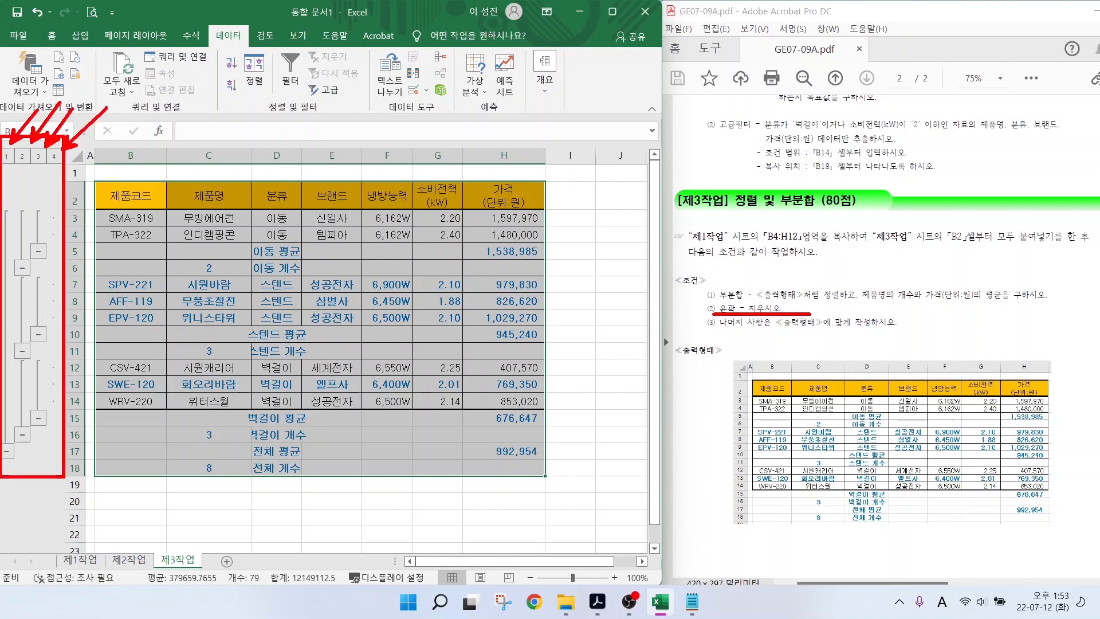
pyautogui.press('Escape')
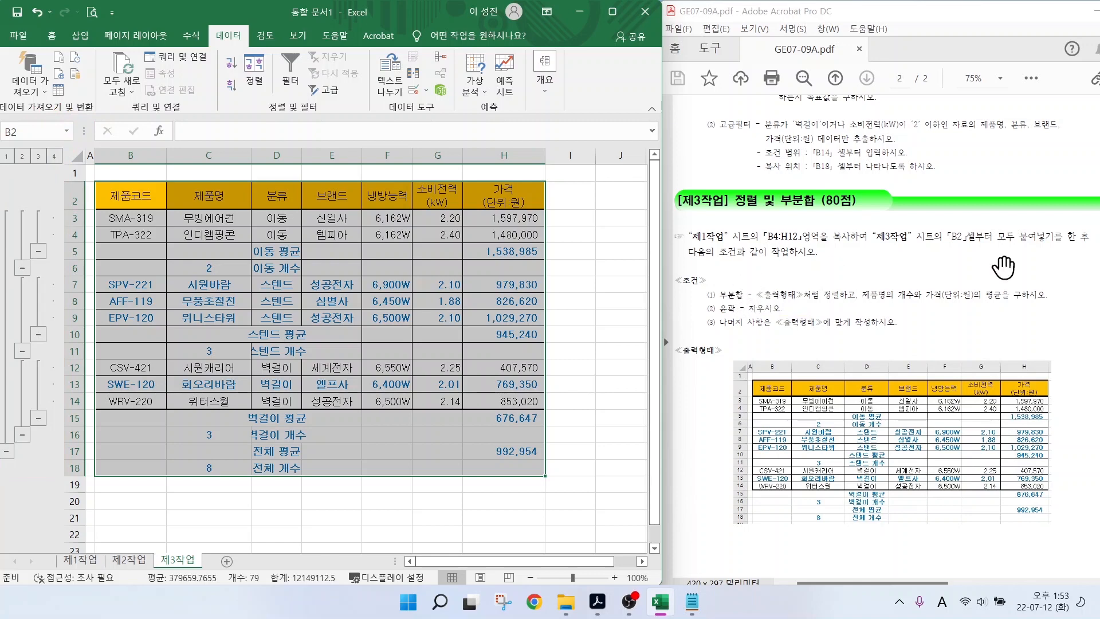
# - View the table at outline levels 1 through 4, then bring up the Outline options
pyautogui.click(6, 157)
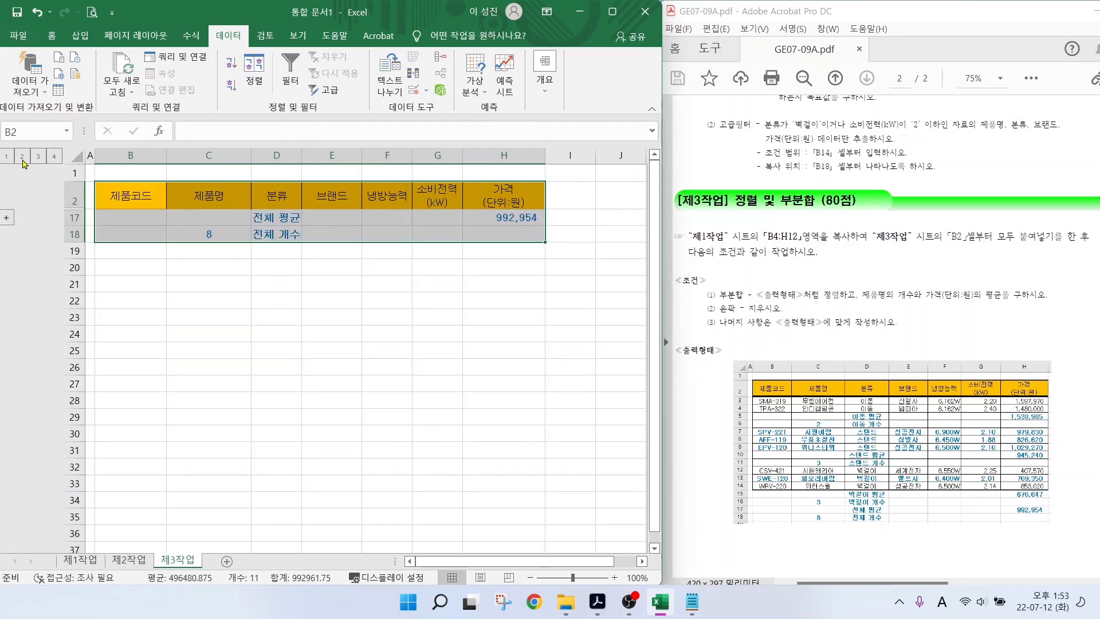
pyautogui.click(23, 158)
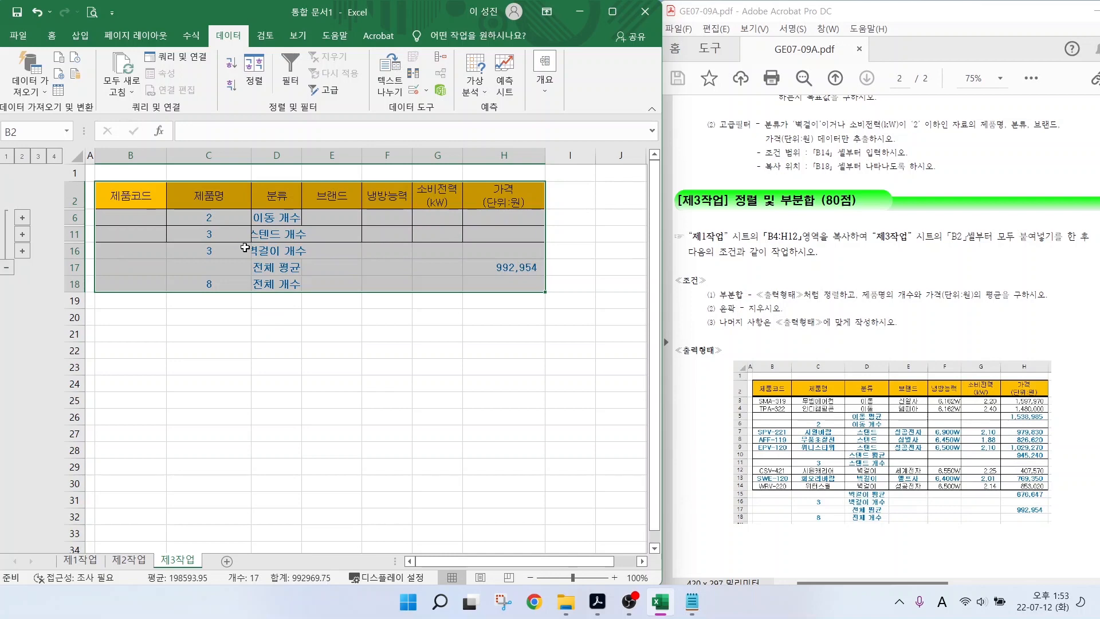
pyautogui.click(38, 157)
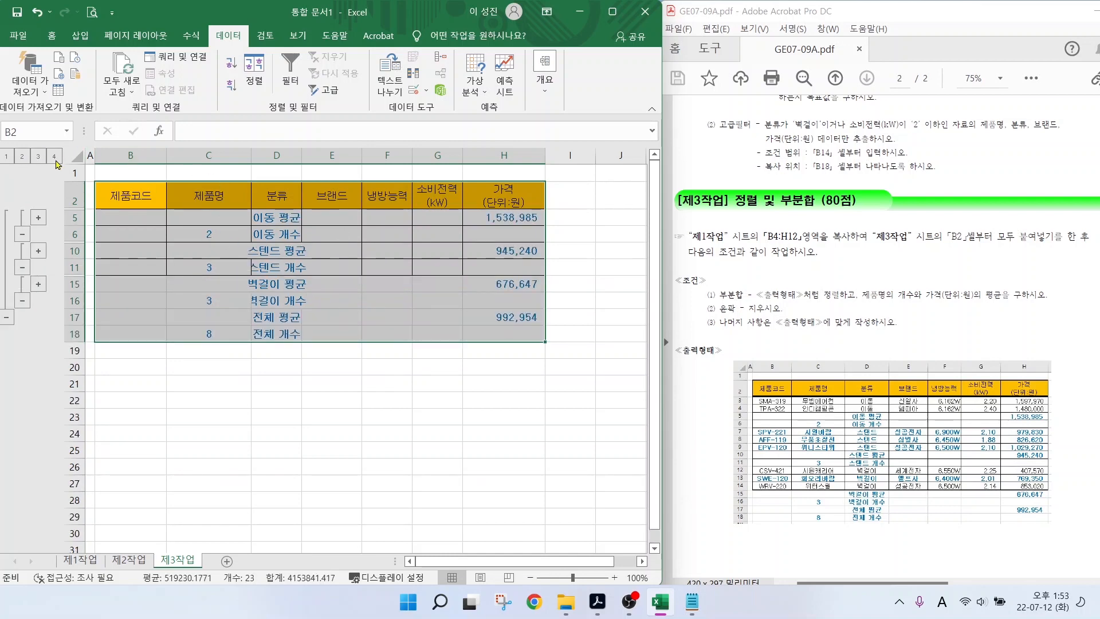
pyautogui.click(55, 158)
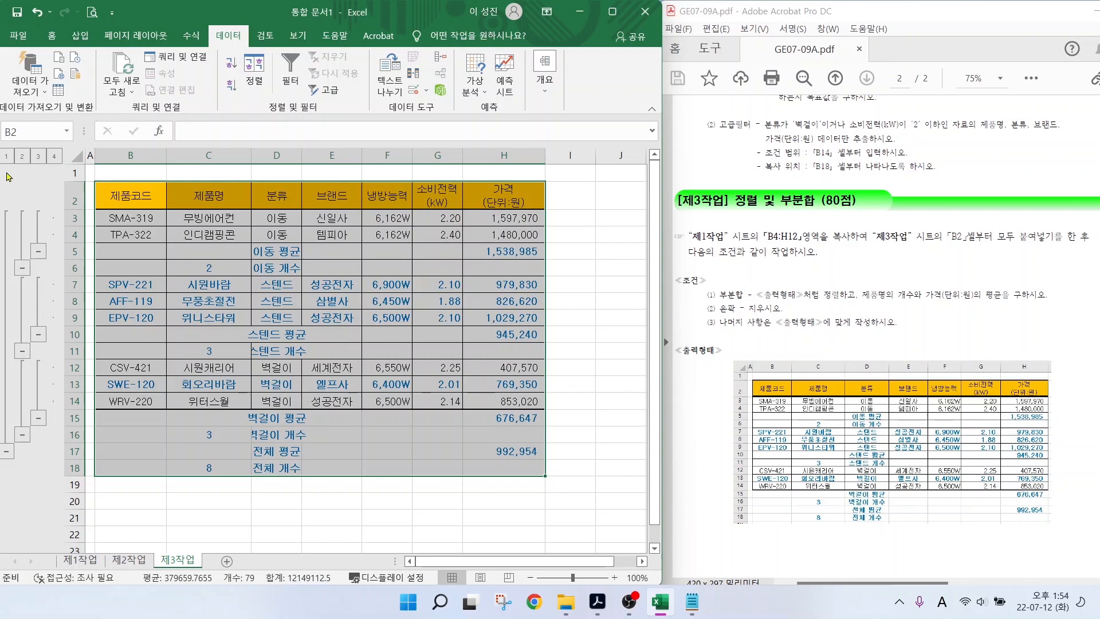
pyautogui.click(545, 86)
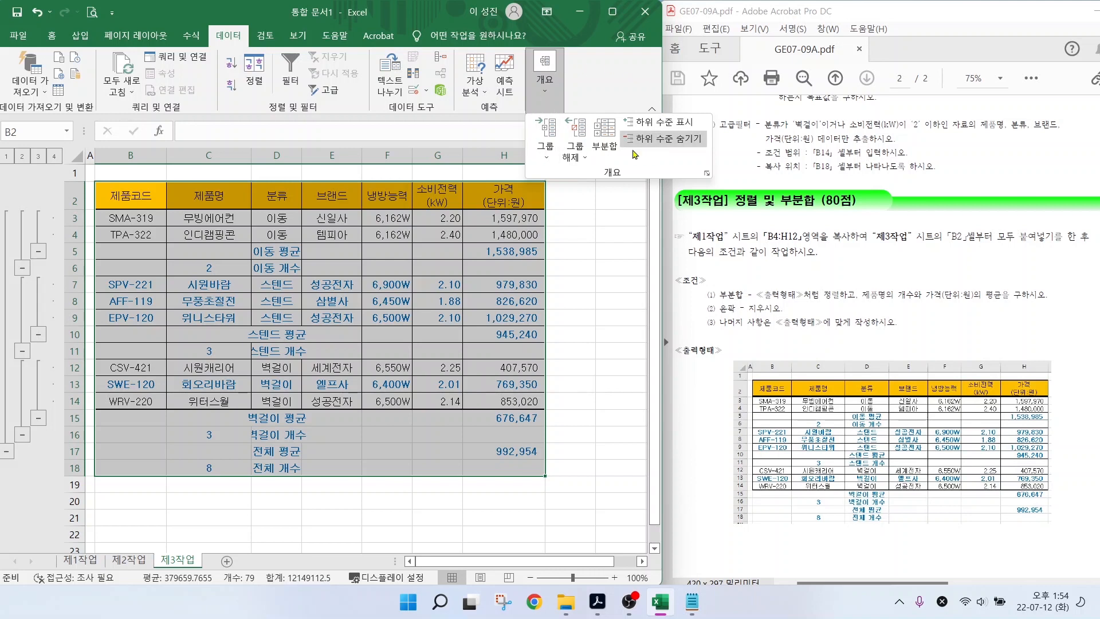
# - Clear the outline from the subtotalled table with Ungroup > Clear Outline
pyautogui.click(581, 156)
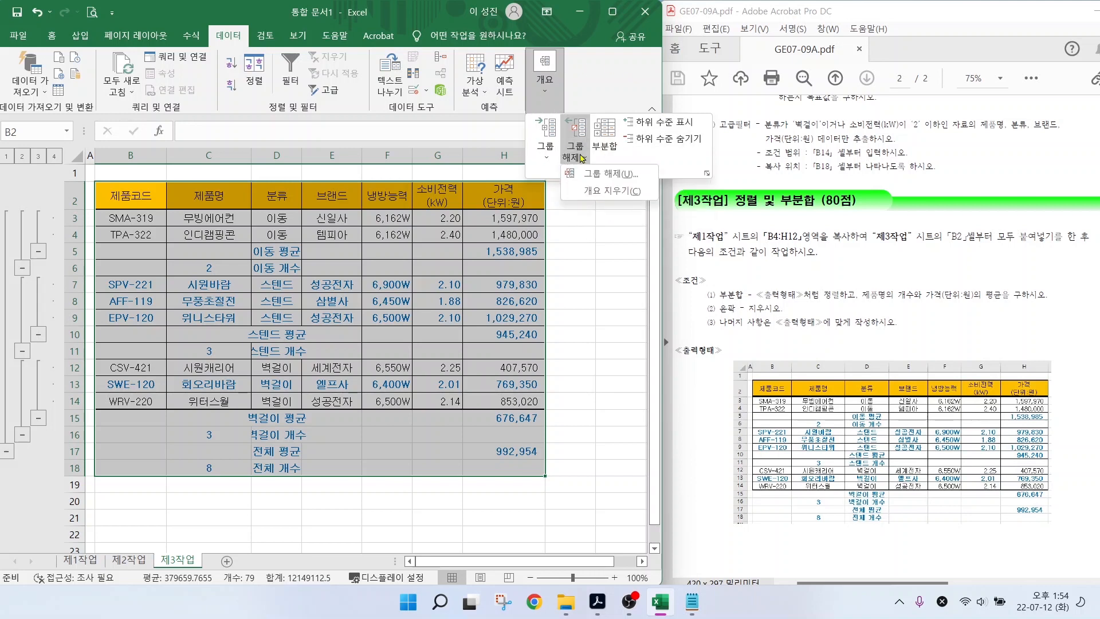
pyautogui.click(598, 193)
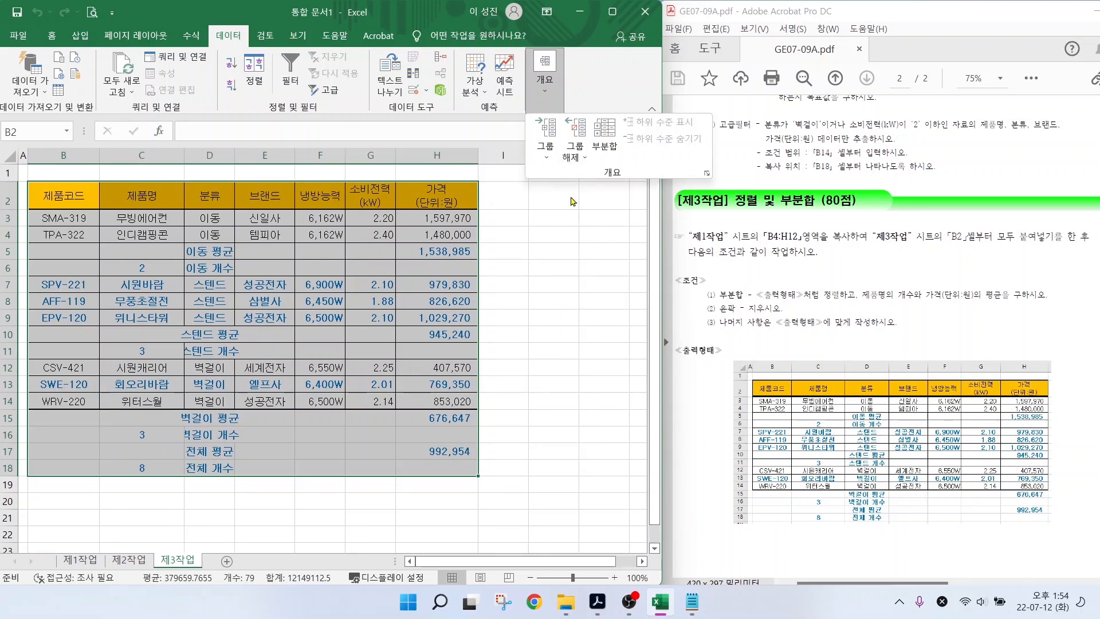
pyautogui.click(551, 230)
# - Widen column D so the 분류 values display fully, matching the required output
pyautogui.hotkey('ctrl', '2')
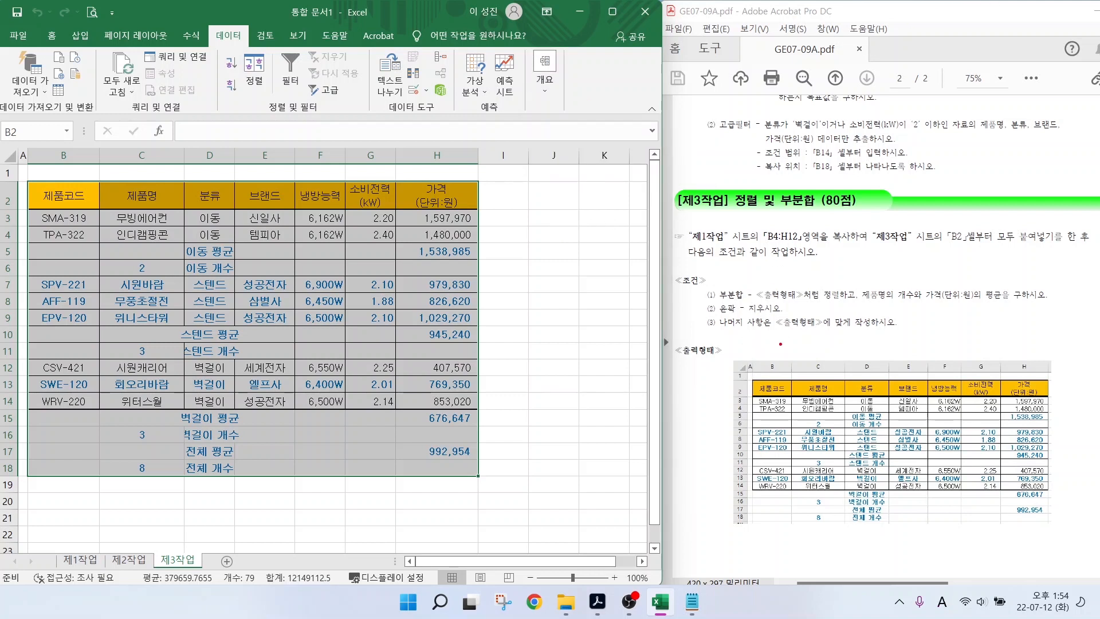
pyautogui.moveTo(750, 331); pyautogui.dragTo(924, 332)
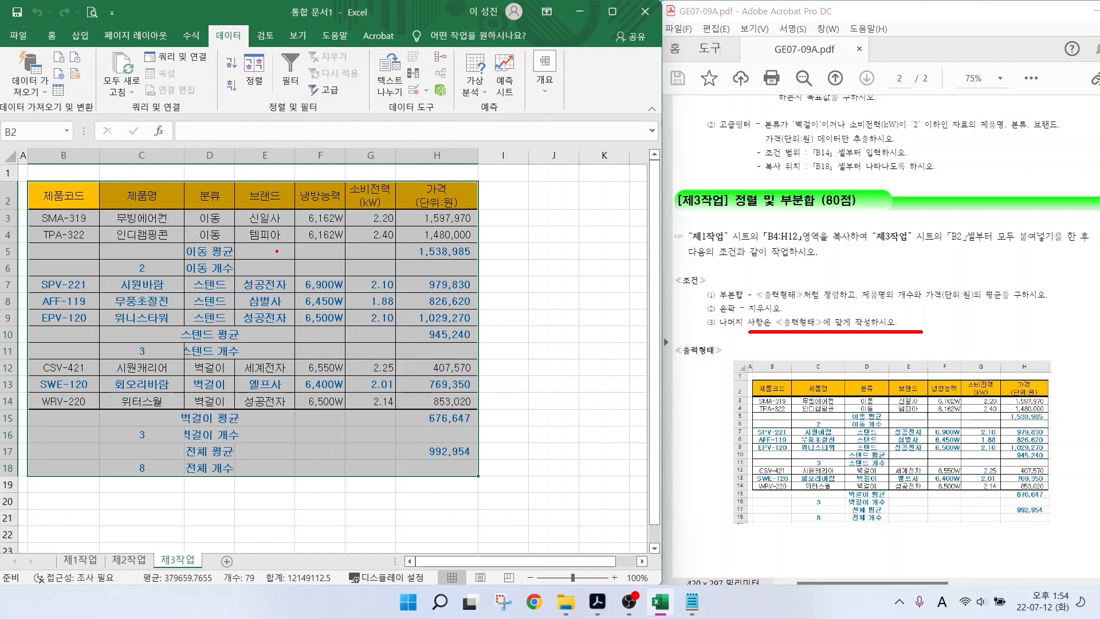
pyautogui.moveTo(187, 182); pyautogui.dragTo(236, 476)
pyautogui.press('Escape')
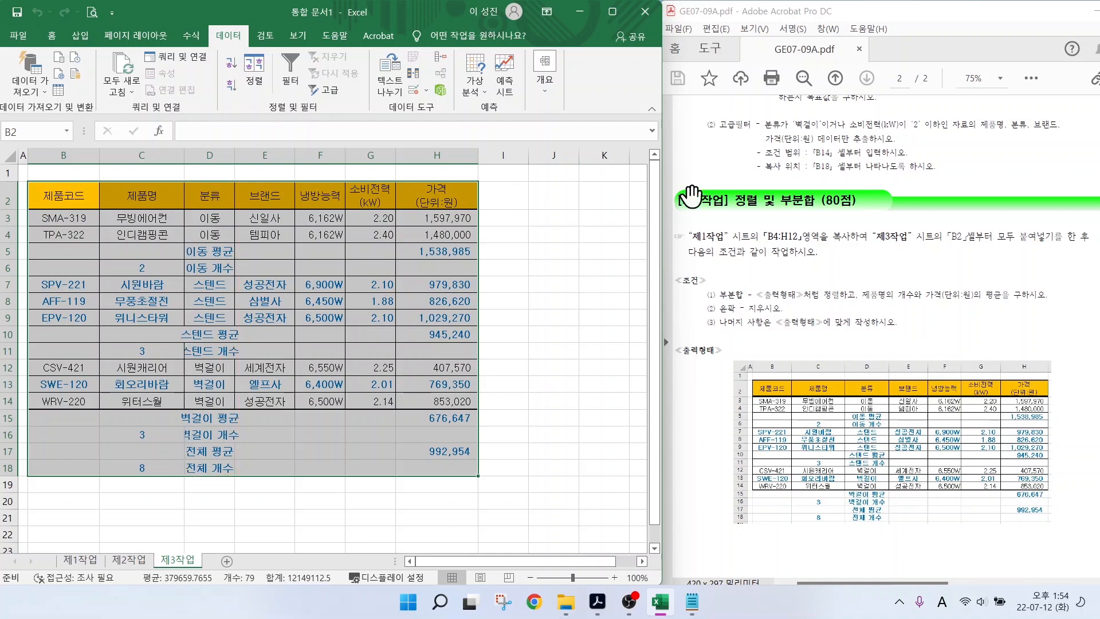
pyautogui.moveTo(237, 161); pyautogui.dragTo(273, 161)
pyautogui.click(395, 500)
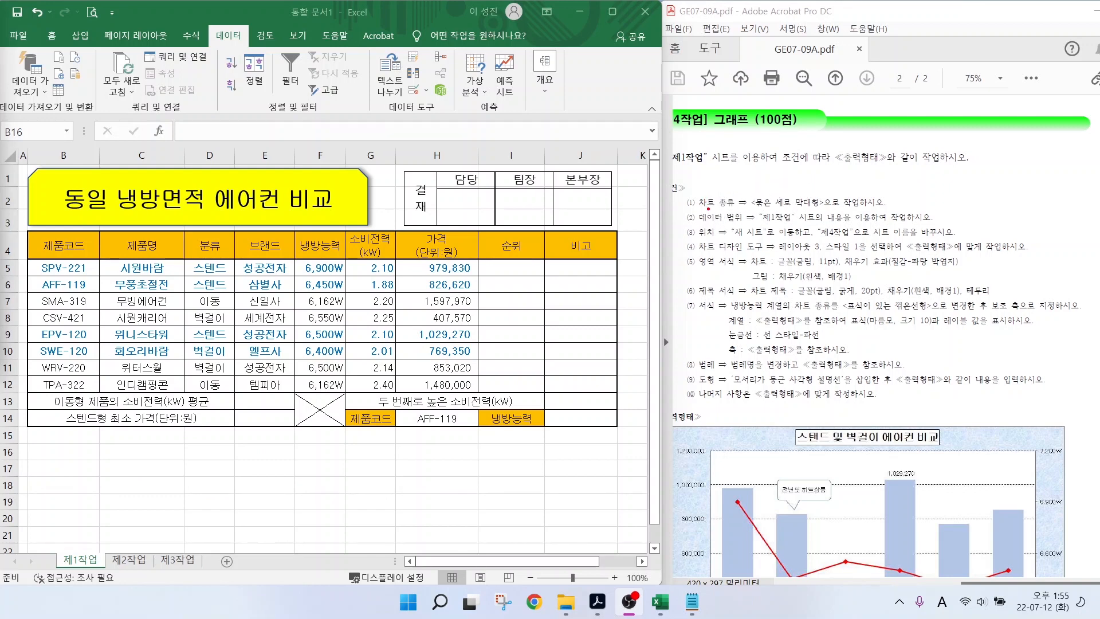
pyautogui.moveTo(711, 210); pyautogui.dragTo(787, 210)
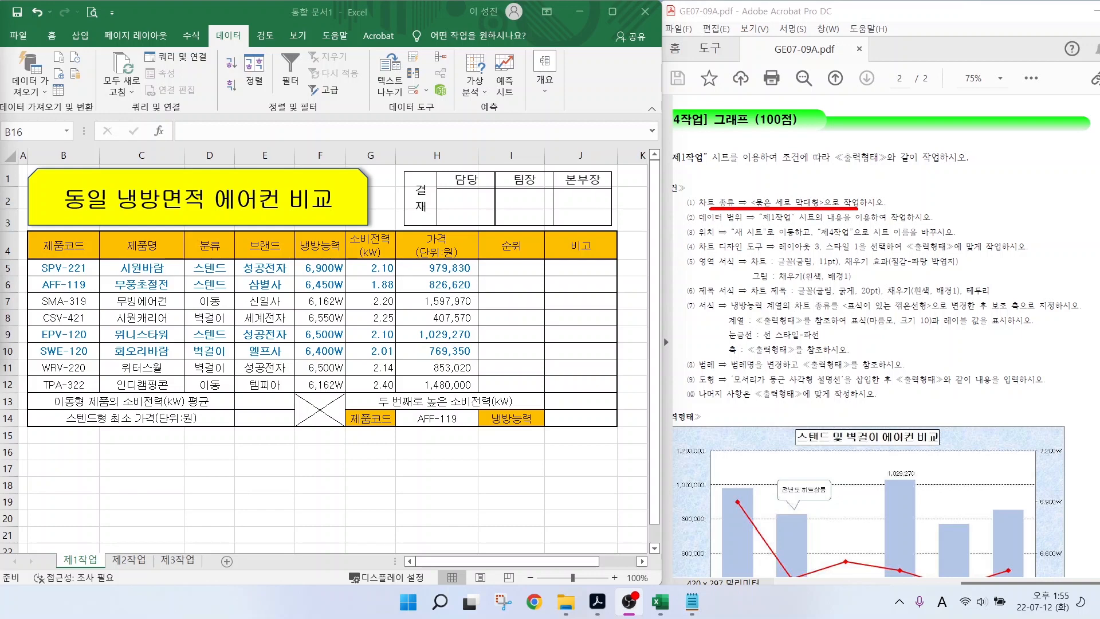
pyautogui.moveTo(725, 223); pyautogui.dragTo(855, 222)
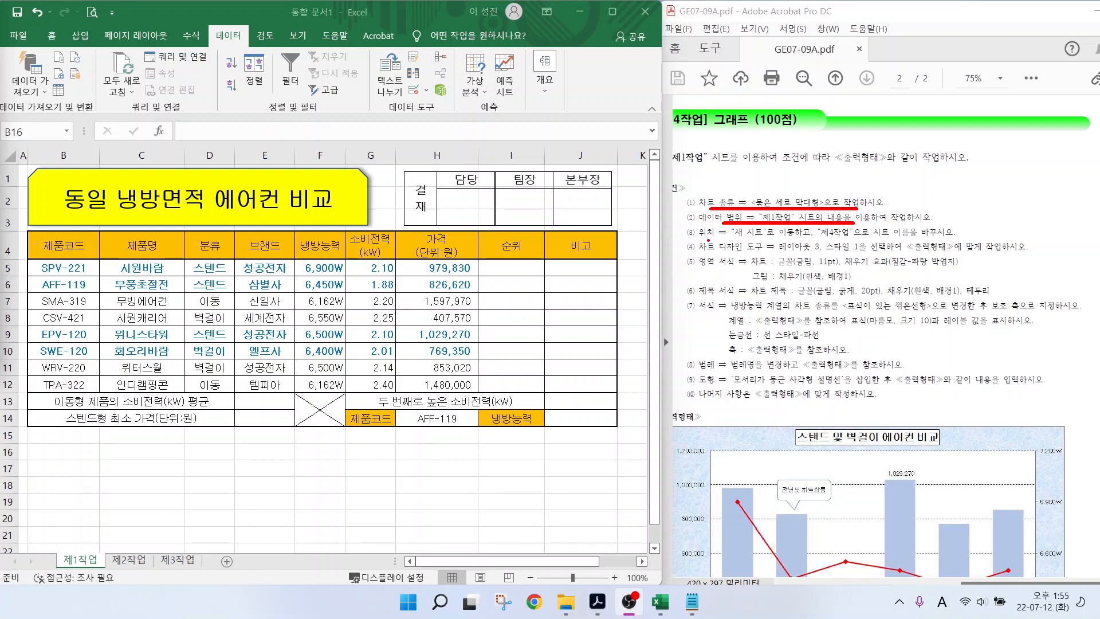
pyautogui.moveTo(709, 239); pyautogui.dragTo(870, 238)
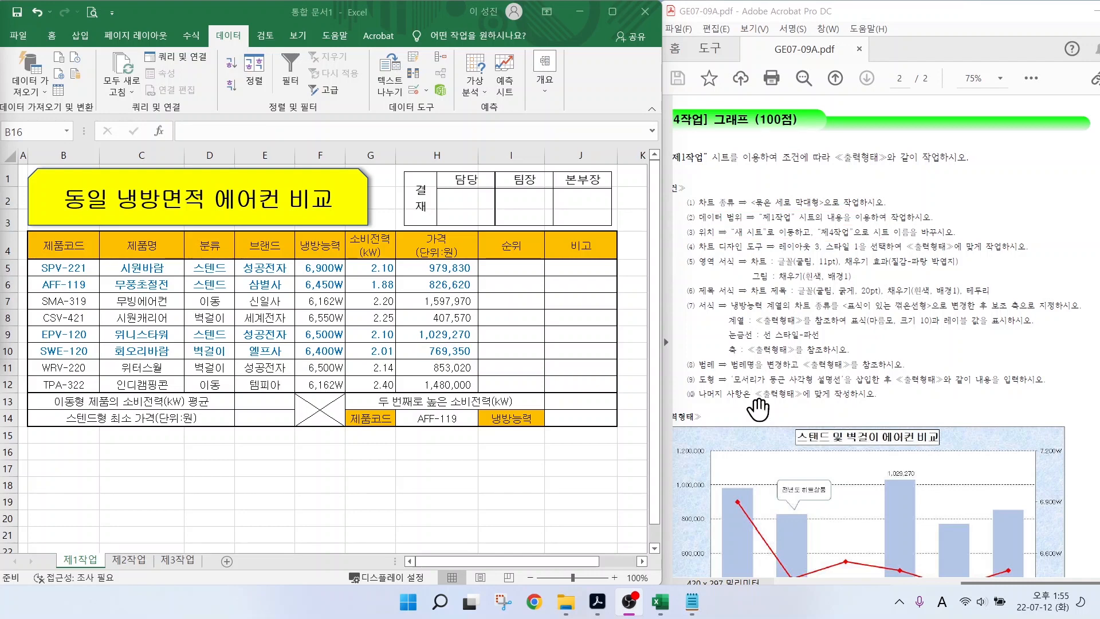
pyautogui.scroll(-5, 783, 442)
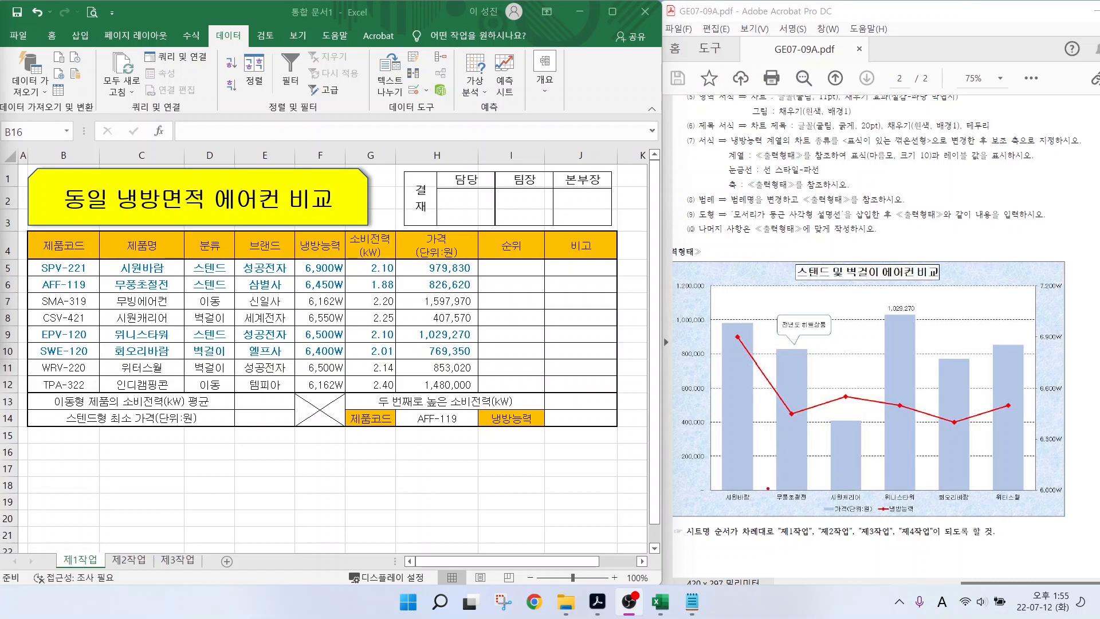
pyautogui.moveTo(847, 516); pyautogui.dragTo(806, 554)
pyautogui.moveTo(902, 515); pyautogui.dragTo(956, 564)
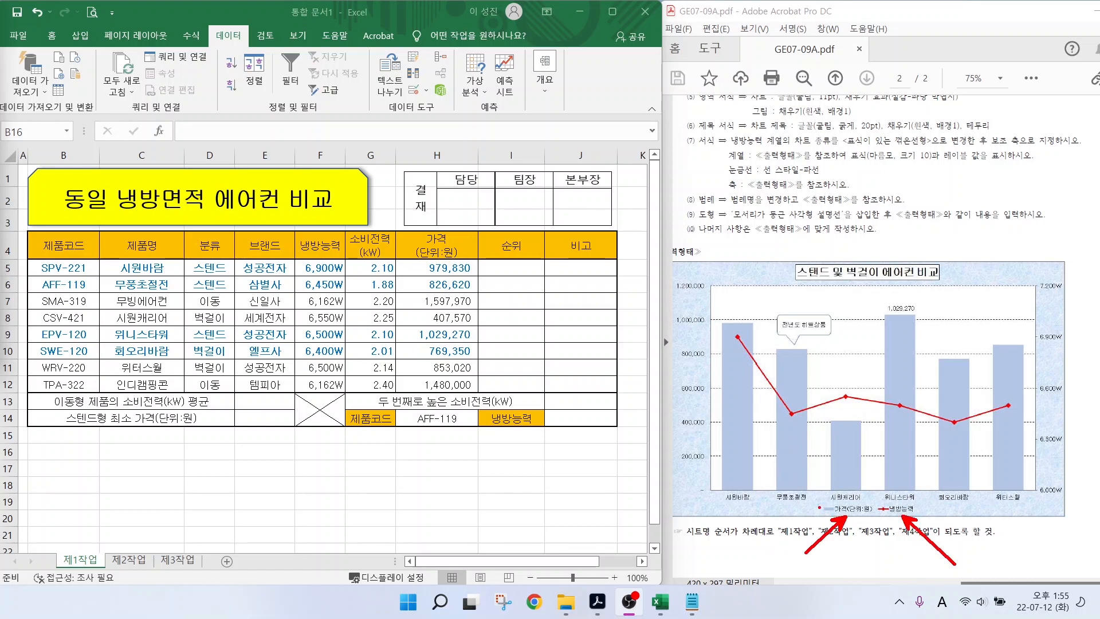
pyautogui.moveTo(819, 503); pyautogui.dragTo(929, 522)
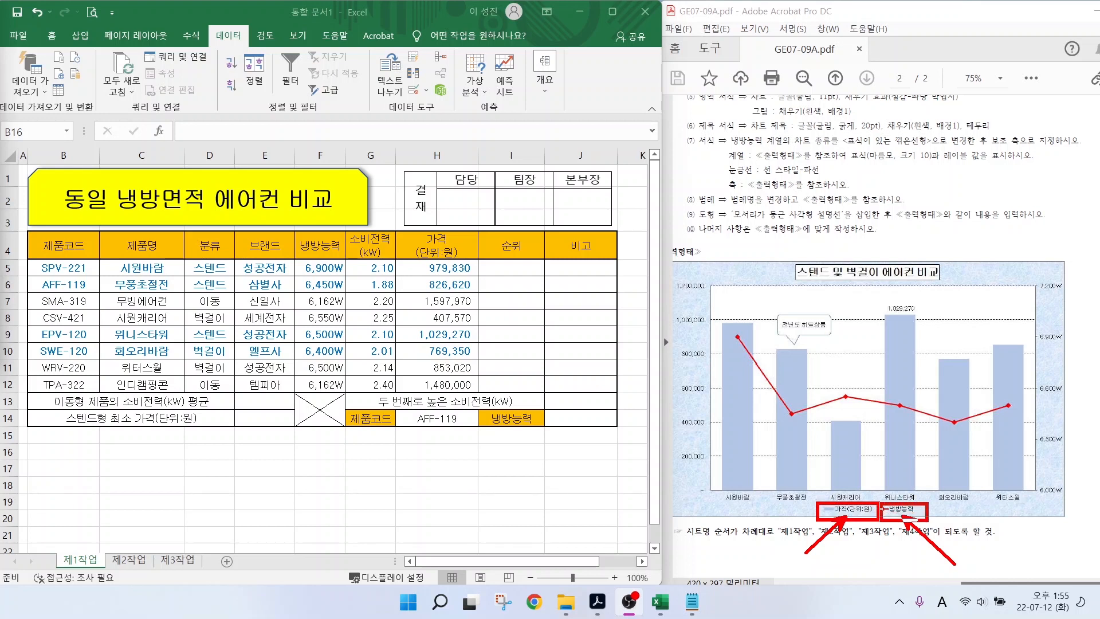
pyautogui.moveTo(738, 507); pyautogui.dragTo(718, 535)
pyautogui.moveTo(99, 231)
pyautogui.mouseDown()
pyautogui.moveTo(165, 327)
pyautogui.moveTo(184, 395)
pyautogui.mouseUp()
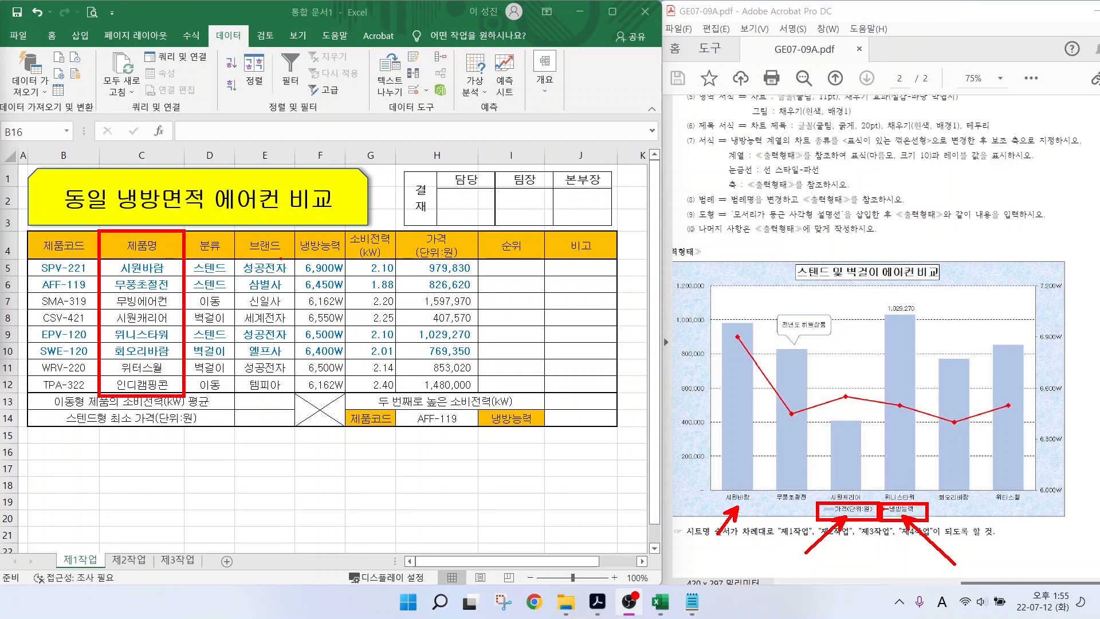
pyautogui.moveTo(396, 232)
pyautogui.mouseDown()
pyautogui.moveTo(431, 279)
pyautogui.moveTo(475, 391)
pyautogui.mouseUp()
pyautogui.moveTo(296, 226)
pyautogui.mouseDown()
pyautogui.moveTo(285, 300)
pyautogui.moveTo(349, 367)
pyautogui.moveTo(344, 228)
pyautogui.mouseUp()
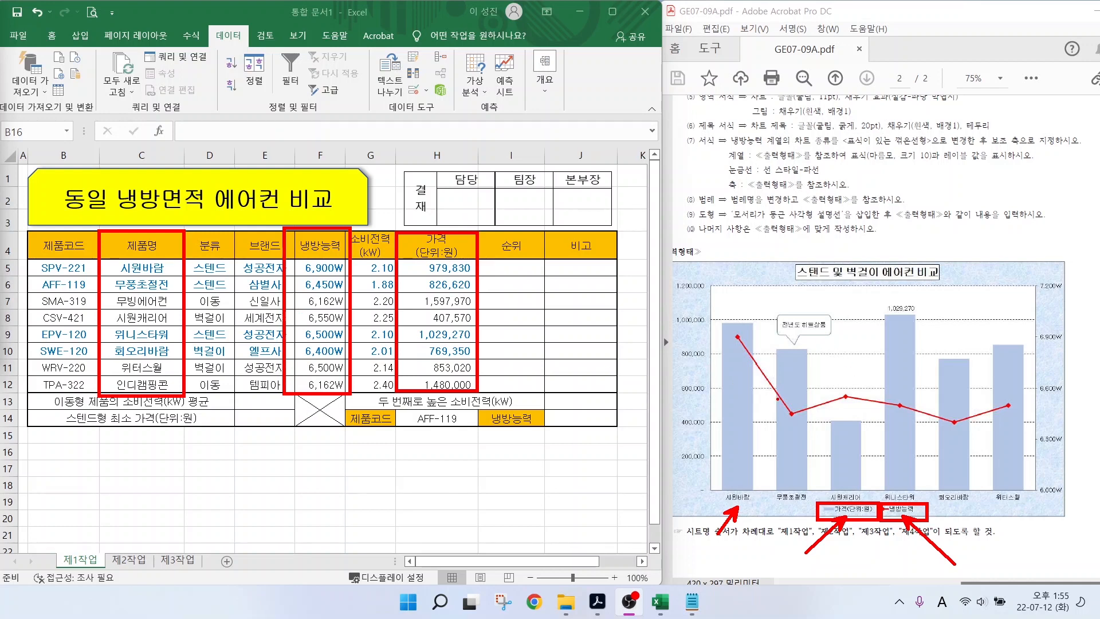
pyautogui.press('Escape')
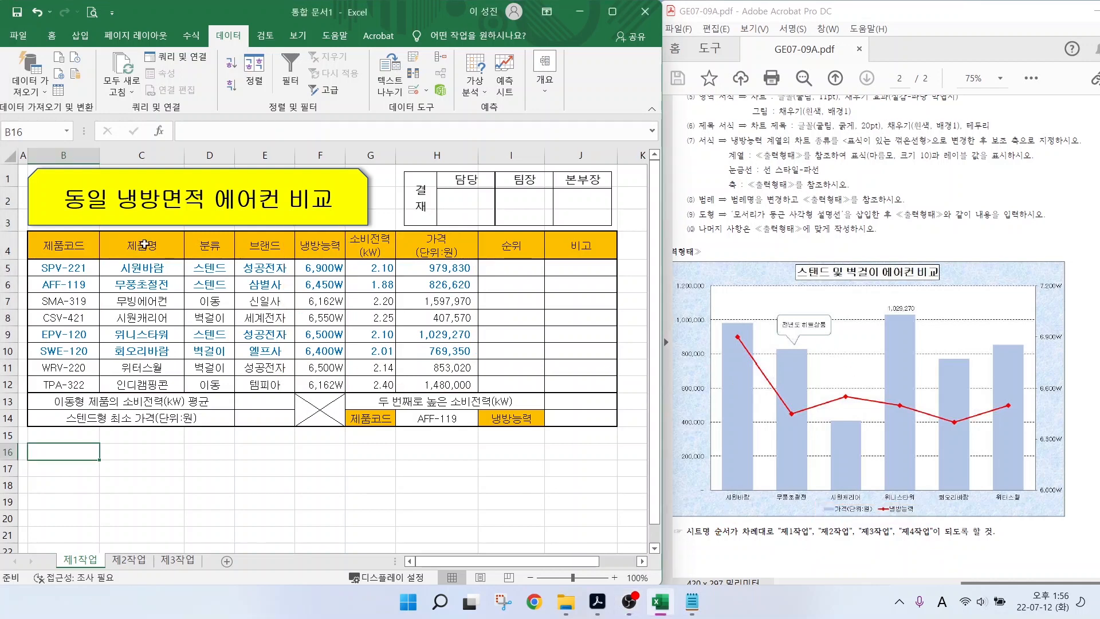
# - Select C4:C12, F4:F12 and H4:H12, then insert a clustered column chart
pyautogui.moveTo(139, 248); pyautogui.dragTo(143, 385)
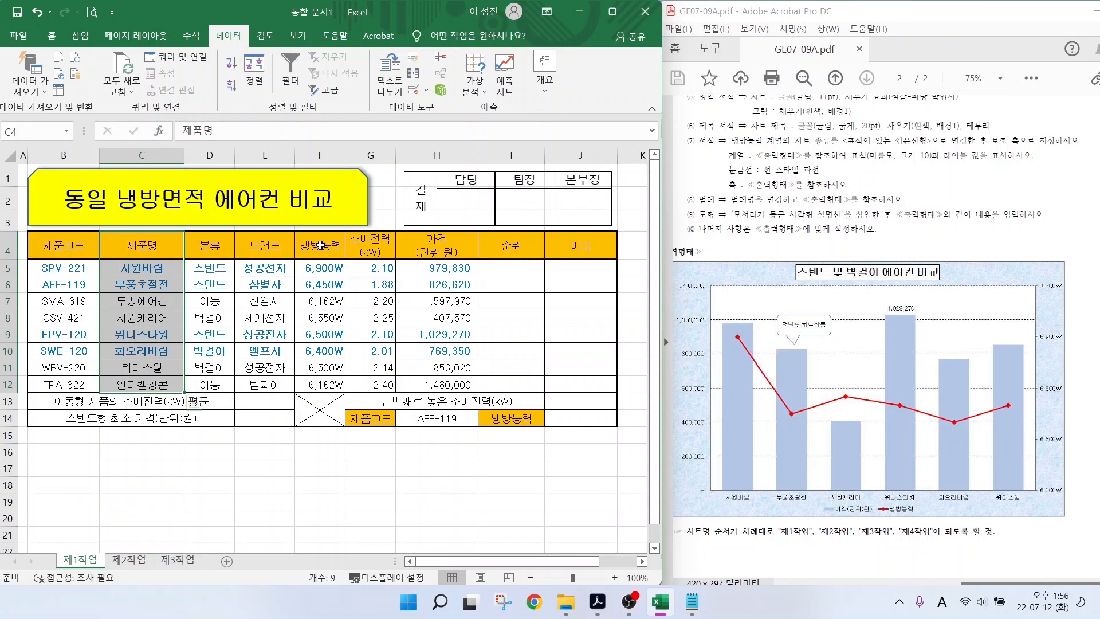
pyautogui.moveTo(321, 245); pyautogui.dragTo(325, 385)
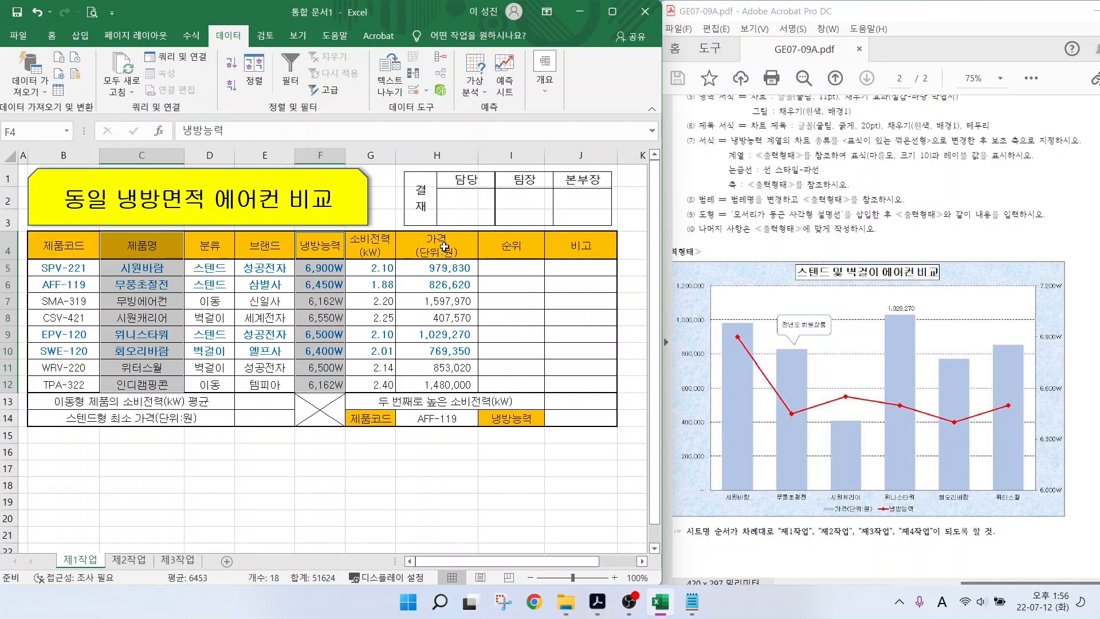
pyautogui.moveTo(439, 245); pyautogui.dragTo(437, 385)
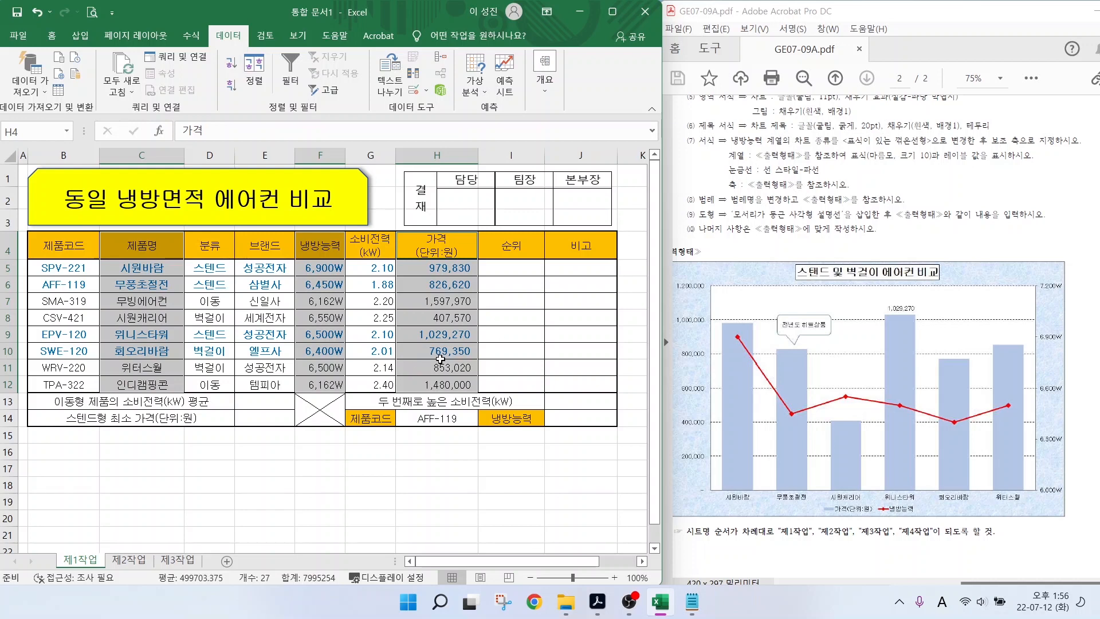
pyautogui.click(81, 37)
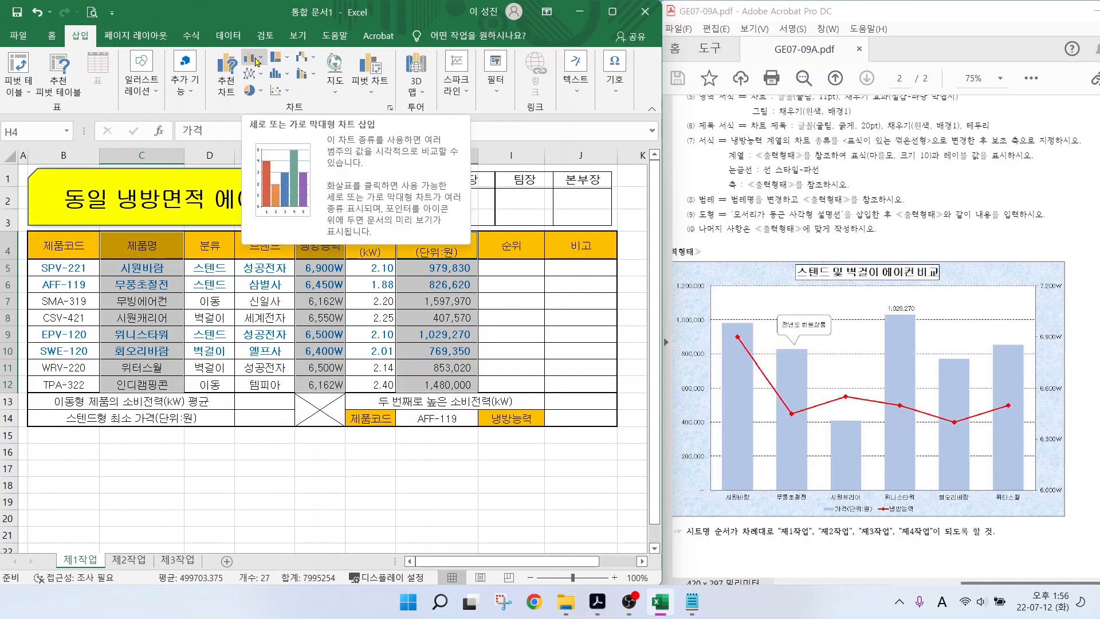
pyautogui.click(256, 62)
pyautogui.click(260, 110)
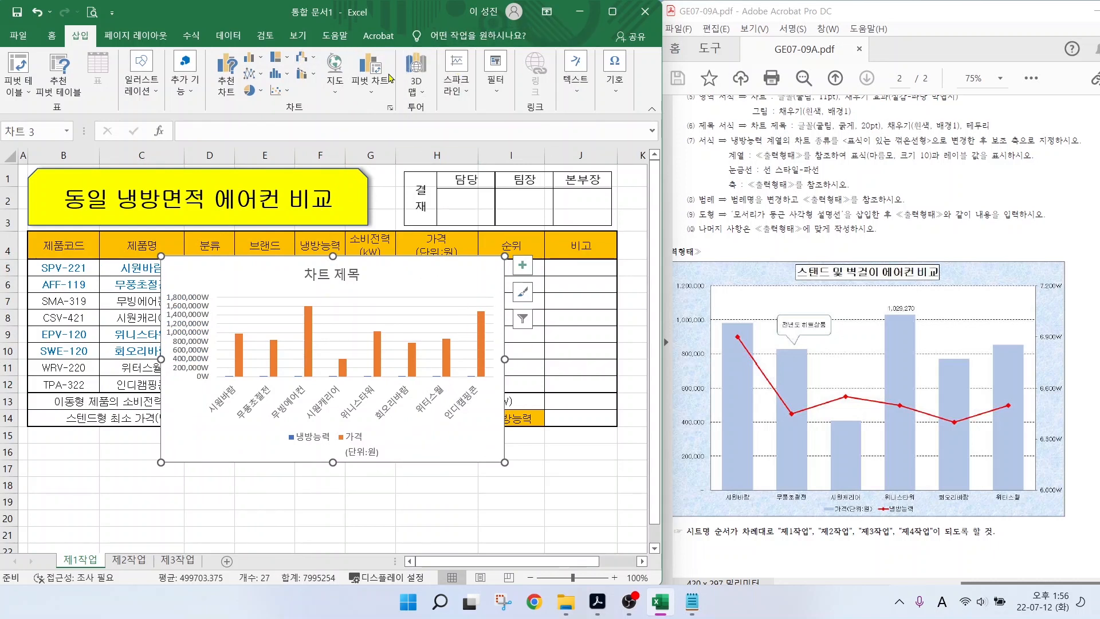
pyautogui.click(419, 266)
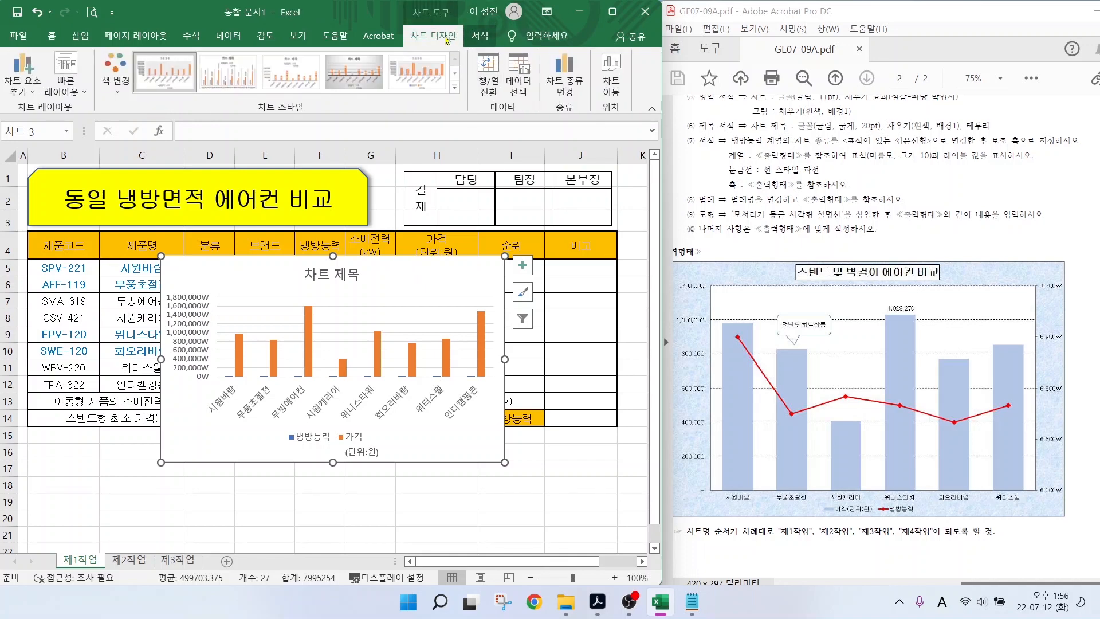
pyautogui.moveTo(615, 111)
pyautogui.mouseDown()
pyautogui.moveTo(605, 40)
pyautogui.moveTo(633, 106)
pyautogui.mouseUp()
# - Move the chart to a new chart sheet named 제4작업
pyautogui.click(611, 81)
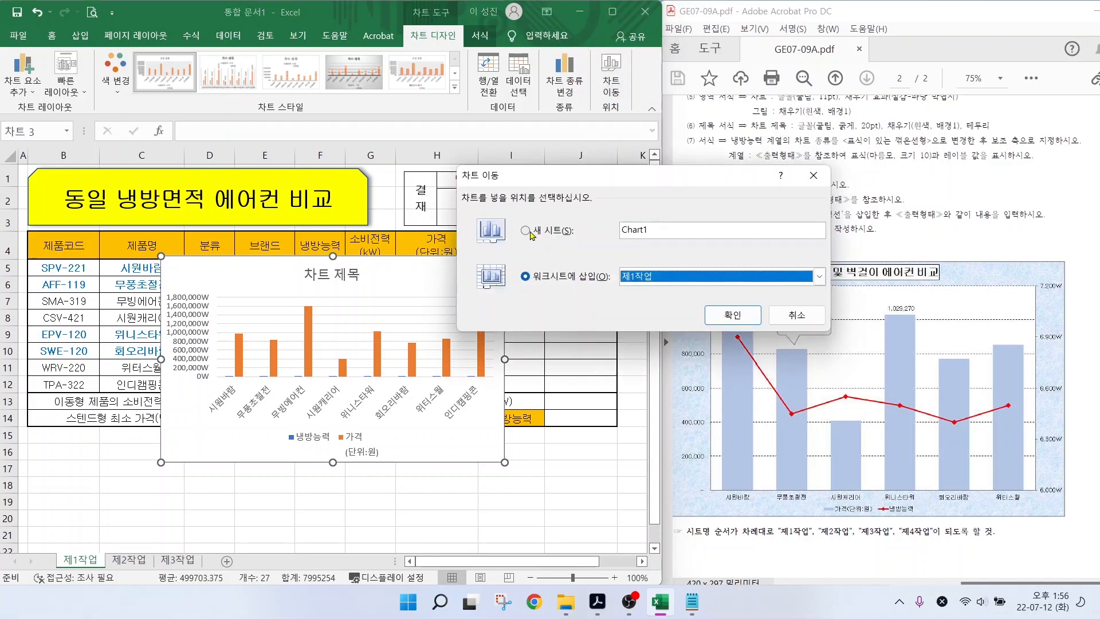
pyautogui.click(526, 231)
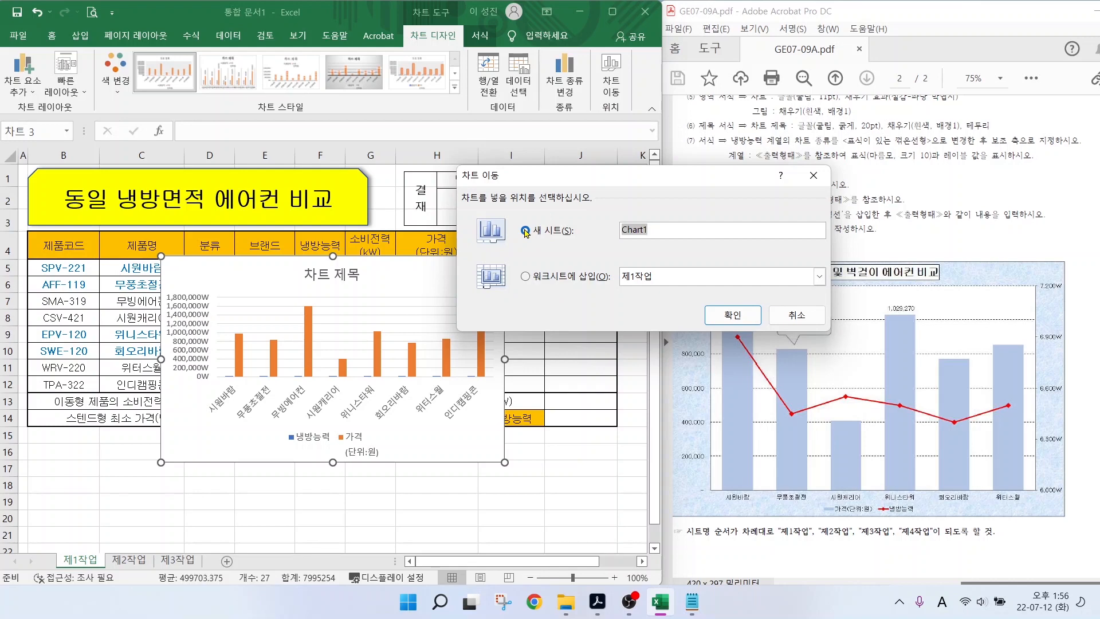
pyautogui.write('WP4')
pyautogui.press('BackSpace')
pyautogui.press('BackSpace')
pyautogui.press('BackSpace')
pyautogui.write('제4작업')
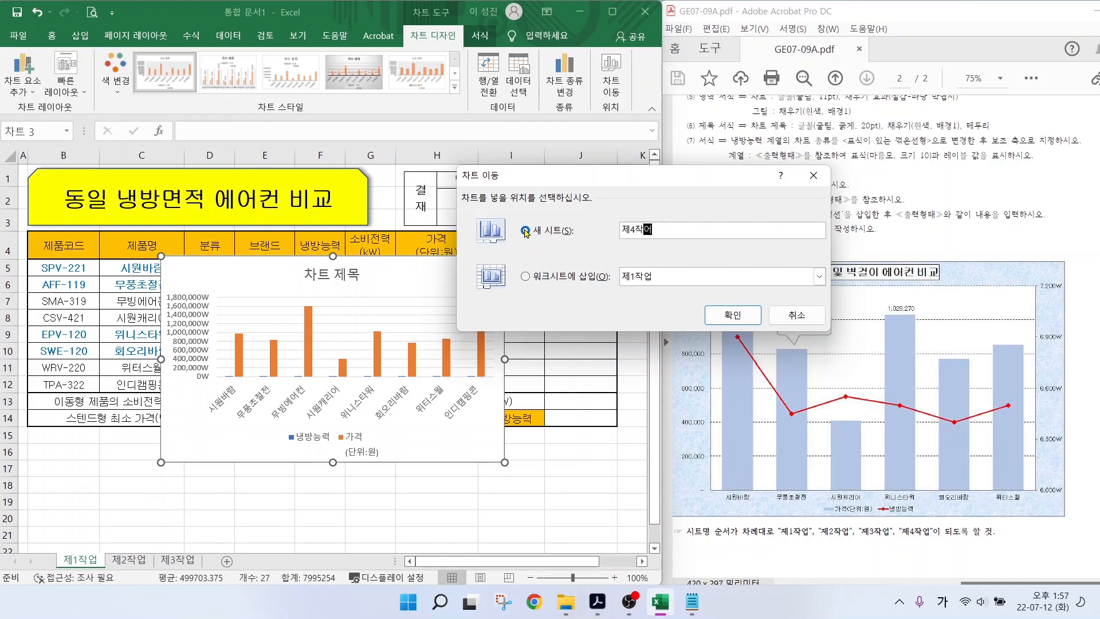
pyautogui.press('Return')
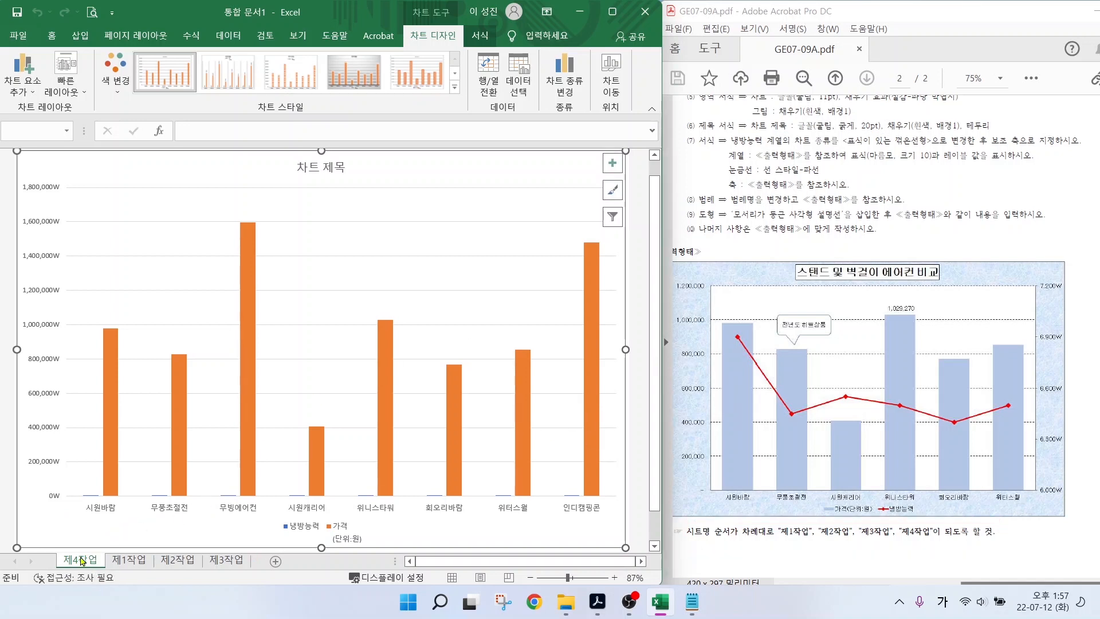
# - Drag the 제4작업 tab after 제3작업 and compare its bars with the sample chart
pyautogui.moveTo(80, 560); pyautogui.dragTo(257, 560)
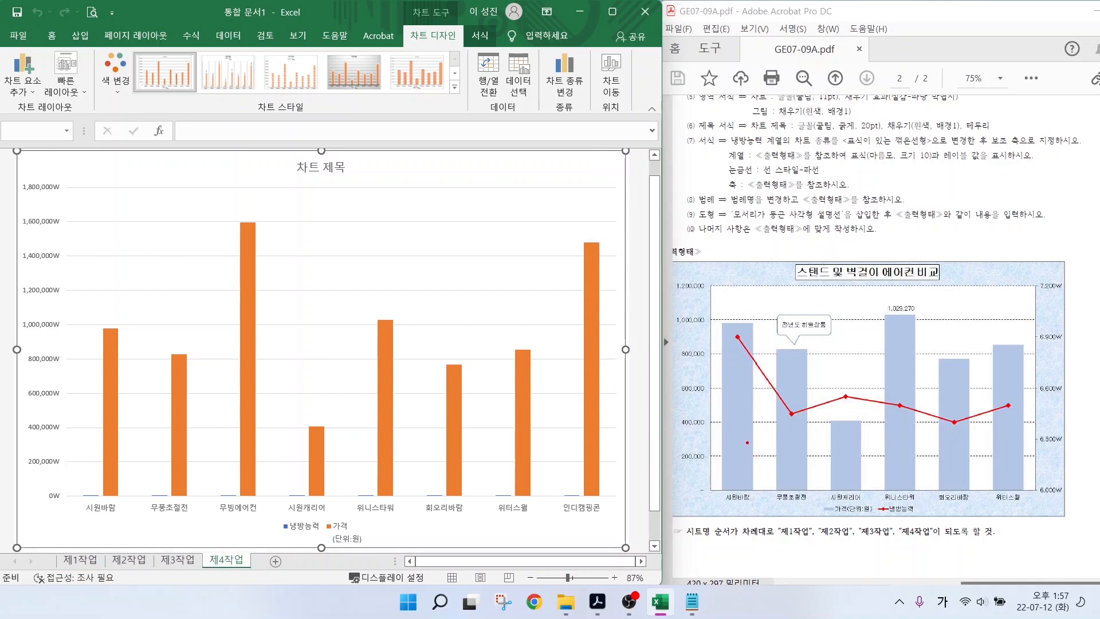
pyautogui.moveTo(745, 376); pyautogui.dragTo(781, 332)
pyautogui.moveTo(808, 381); pyautogui.dragTo(834, 337)
pyautogui.moveTo(843, 447)
pyautogui.mouseDown()
pyautogui.moveTo(934, 349)
pyautogui.moveTo(1050, 328)
pyautogui.mouseUp()
pyautogui.moveTo(116, 393); pyautogui.dragTo(292, 339)
pyautogui.moveTo(302, 445)
pyautogui.mouseDown()
pyautogui.moveTo(331, 408)
pyautogui.moveTo(407, 368)
pyautogui.moveTo(569, 351)
pyautogui.moveTo(628, 315)
pyautogui.mouseUp()
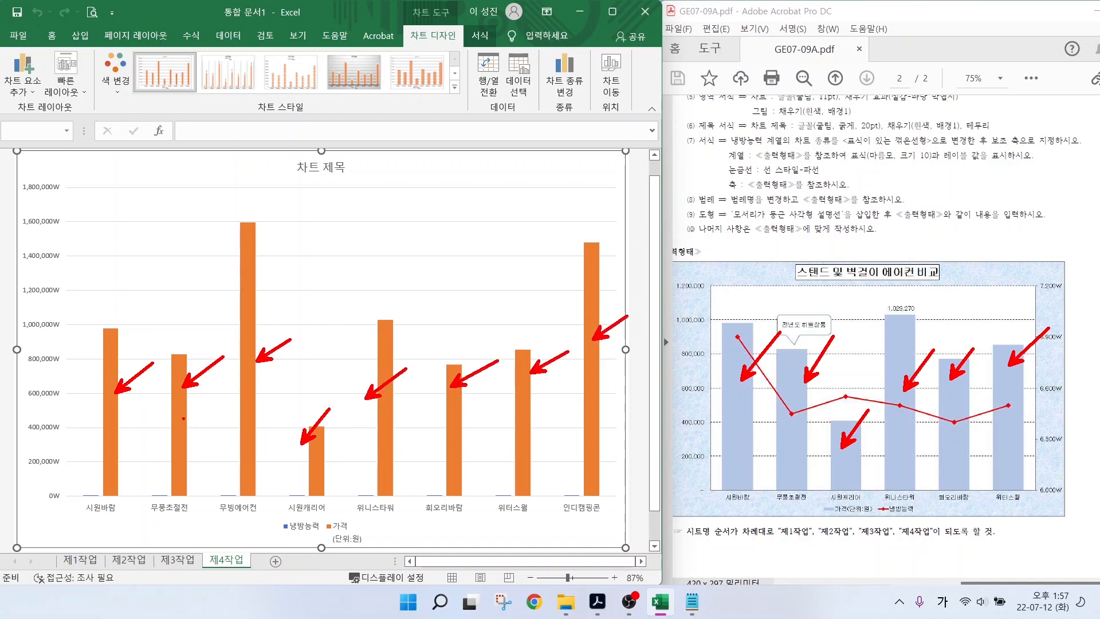
pyautogui.press('Escape')
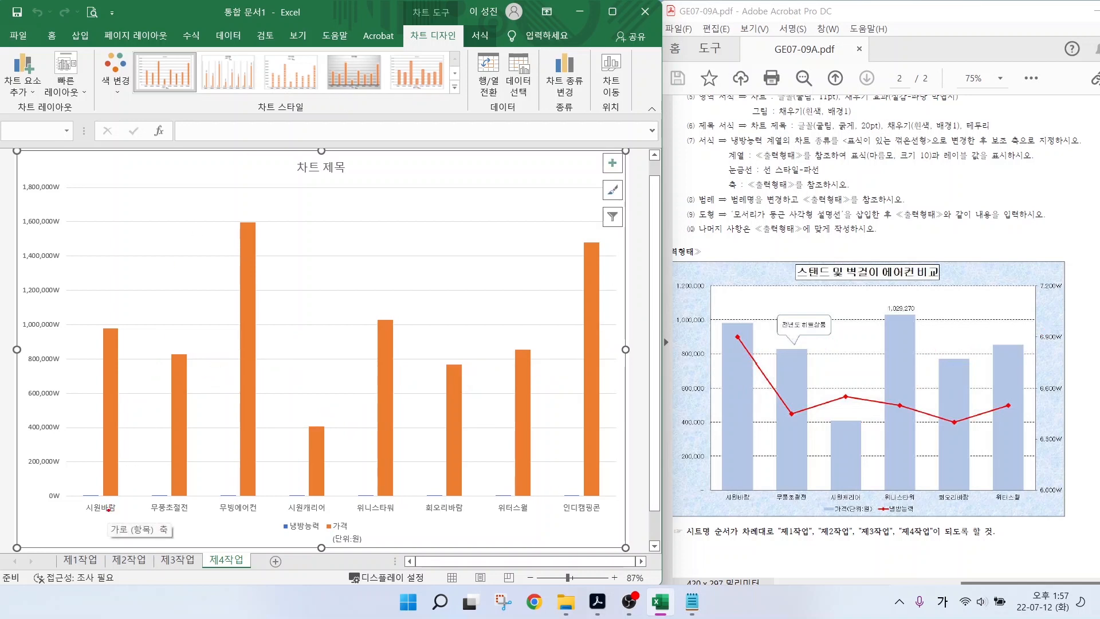
# - Mark the product labels to keep, crossing out 무빙에어컨 and 인디캠핑콘
pyautogui.moveTo(109, 510); pyautogui.dragTo(182, 504)
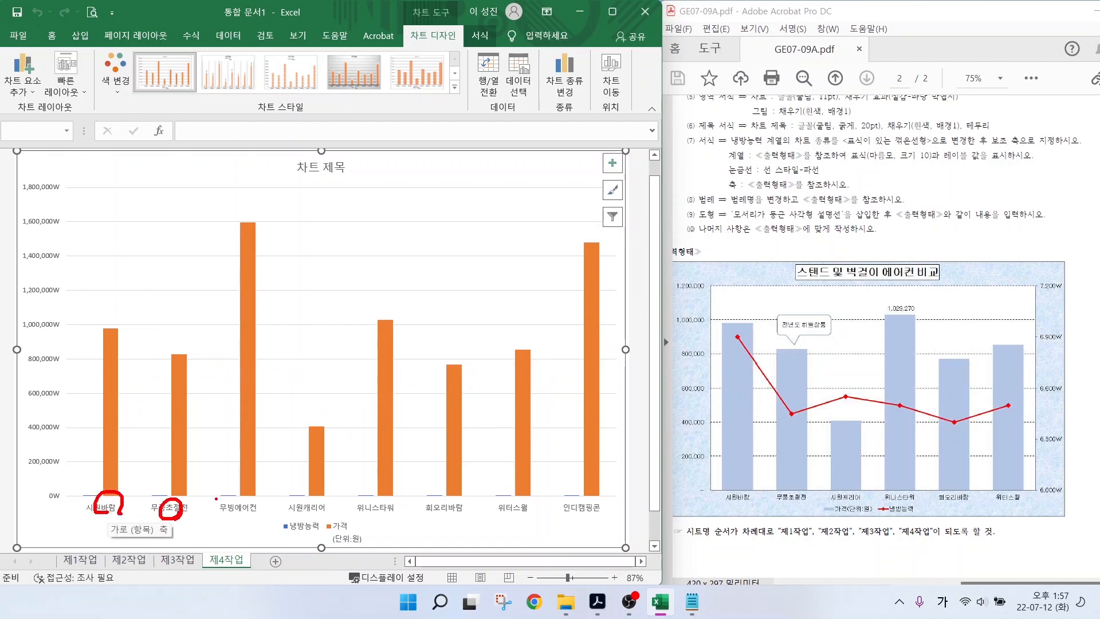
pyautogui.moveTo(251, 493)
pyautogui.mouseDown()
pyautogui.moveTo(227, 528)
pyautogui.moveTo(251, 528)
pyautogui.mouseUp()
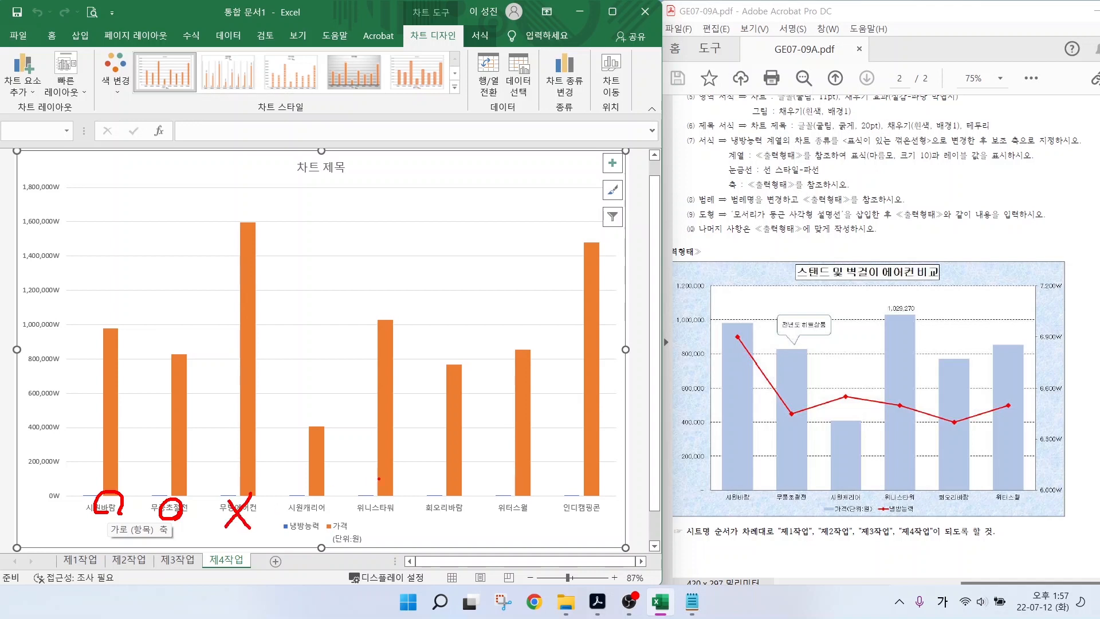
pyautogui.moveTo(319, 518)
pyautogui.mouseDown()
pyautogui.moveTo(323, 499)
pyautogui.moveTo(453, 517)
pyautogui.moveTo(457, 494)
pyautogui.mouseUp()
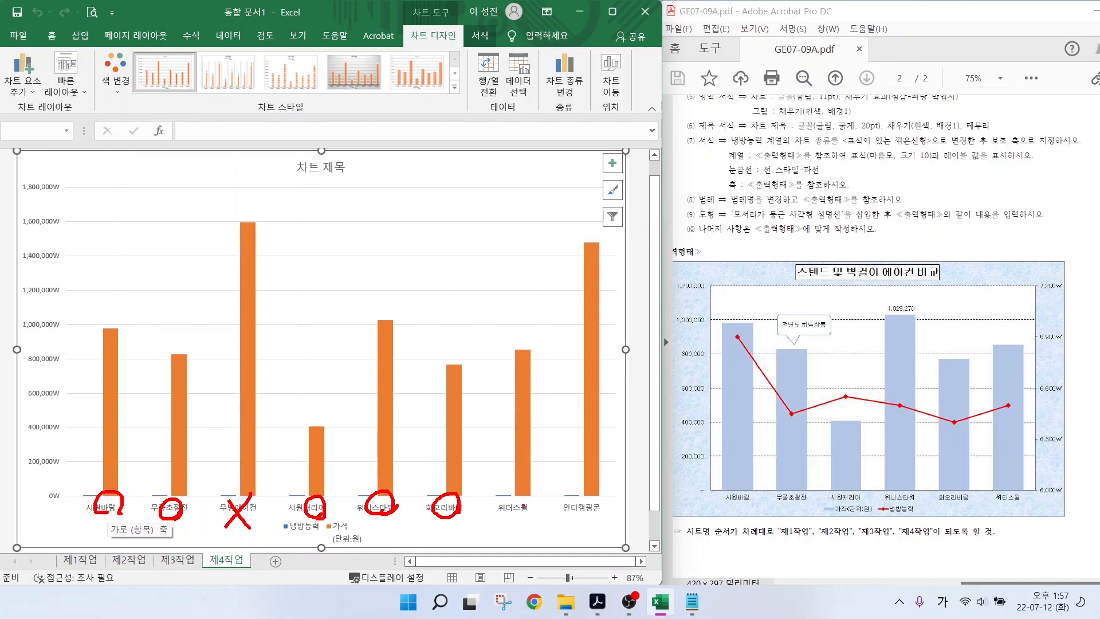
pyautogui.moveTo(525, 489)
pyautogui.mouseDown()
pyautogui.moveTo(526, 504)
pyautogui.moveTo(527, 488)
pyautogui.mouseUp()
pyautogui.moveTo(578, 491); pyautogui.dragTo(610, 520)
pyautogui.moveTo(606, 488); pyautogui.dragTo(582, 518)
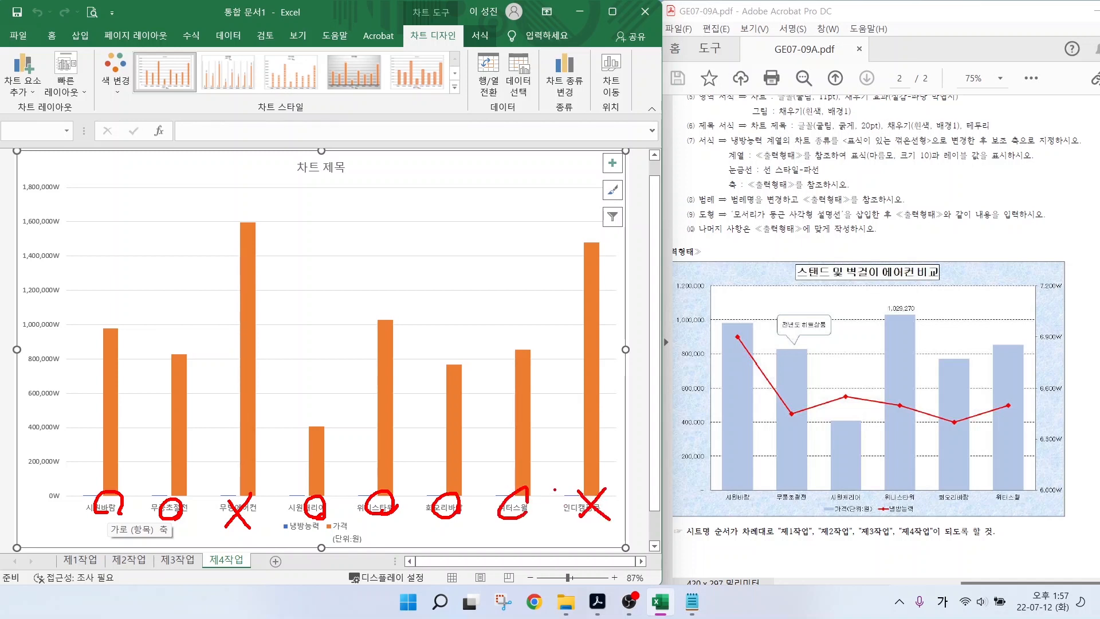
pyautogui.press('Escape')
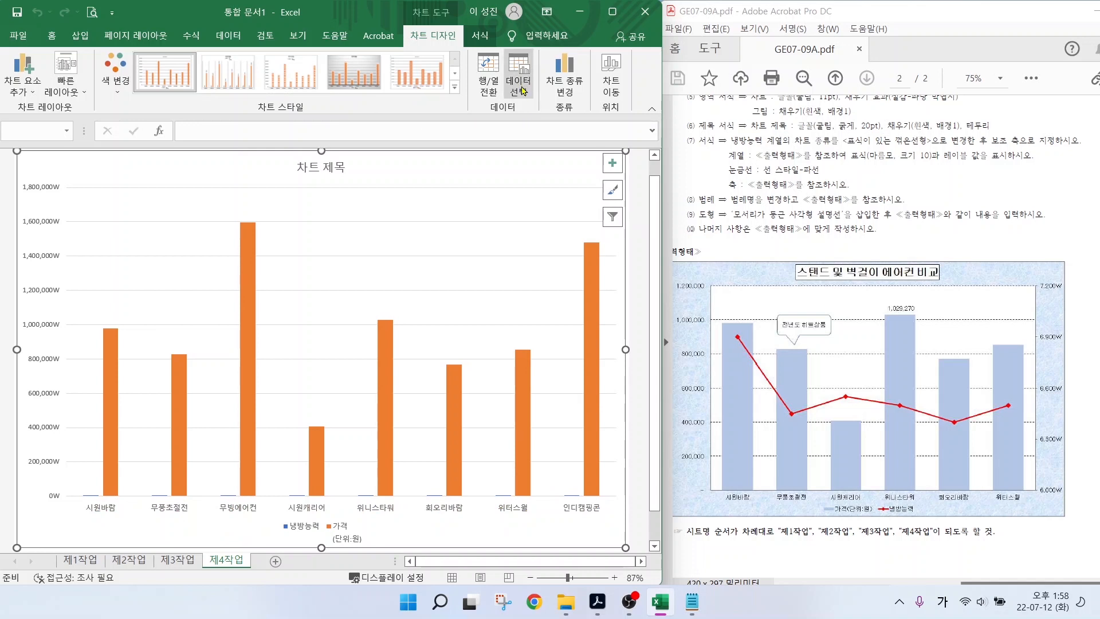
pyautogui.moveTo(541, 102)
pyautogui.mouseDown()
pyautogui.moveTo(496, 56)
pyautogui.moveTo(534, 104)
pyautogui.mouseUp()
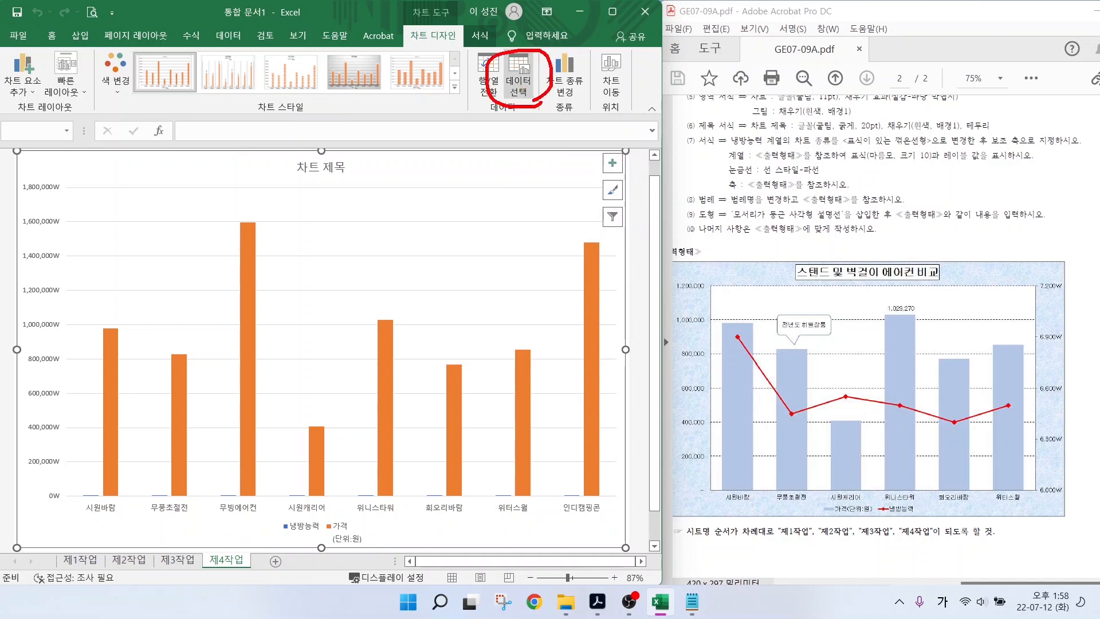
# - In Select Data, uncheck 무빙에어컨 and 인디캠핑콘 so only six products are plotted
pyautogui.moveTo(575, 141)
pyautogui.mouseDown()
pyautogui.moveTo(534, 98)
pyautogui.moveTo(544, 102)
pyautogui.mouseUp()
pyautogui.click(518, 80)
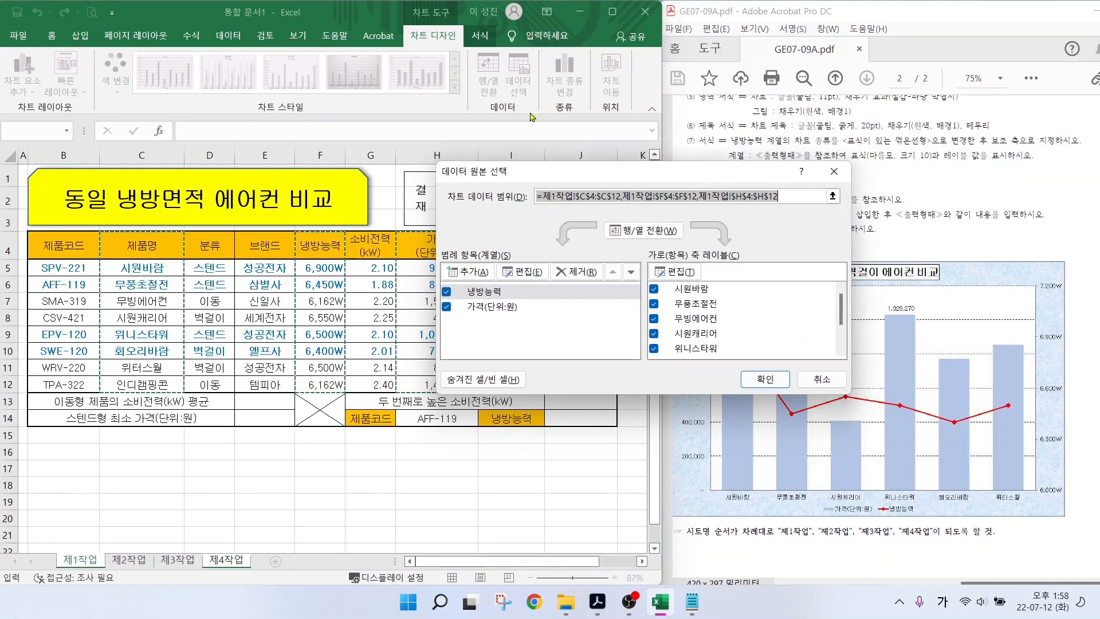
pyautogui.click(654, 319)
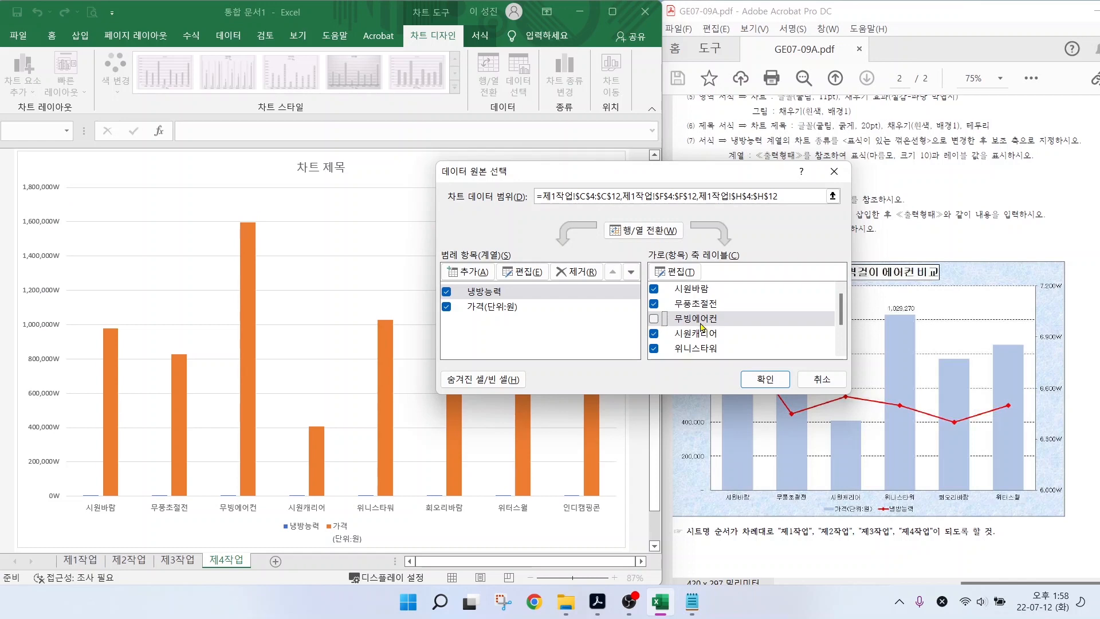
pyautogui.scroll(-1, 702, 327)
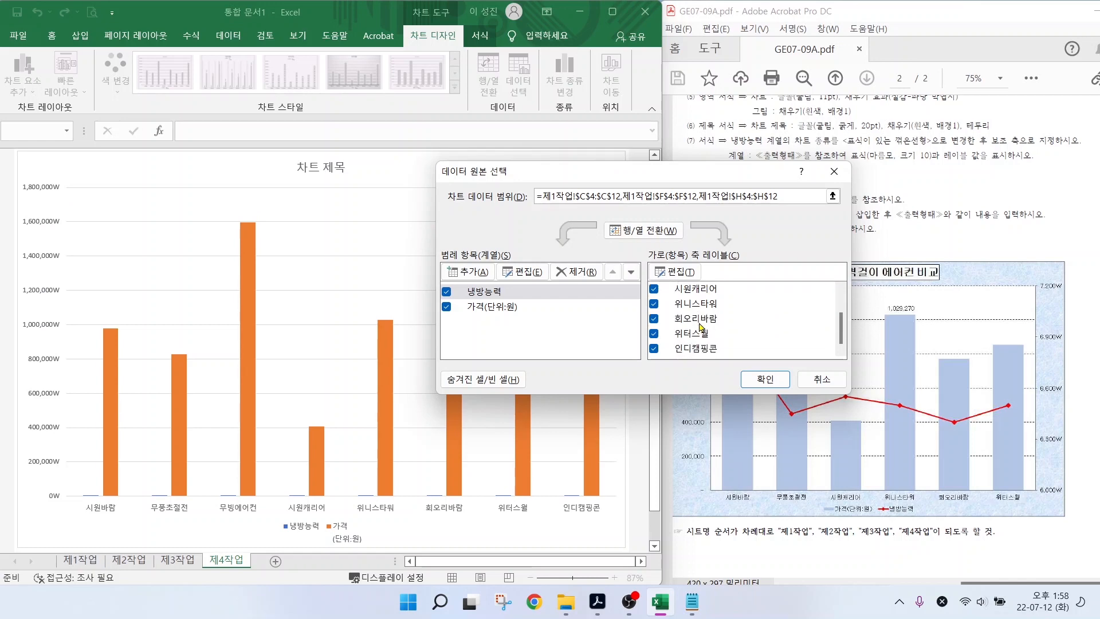
pyautogui.click(655, 349)
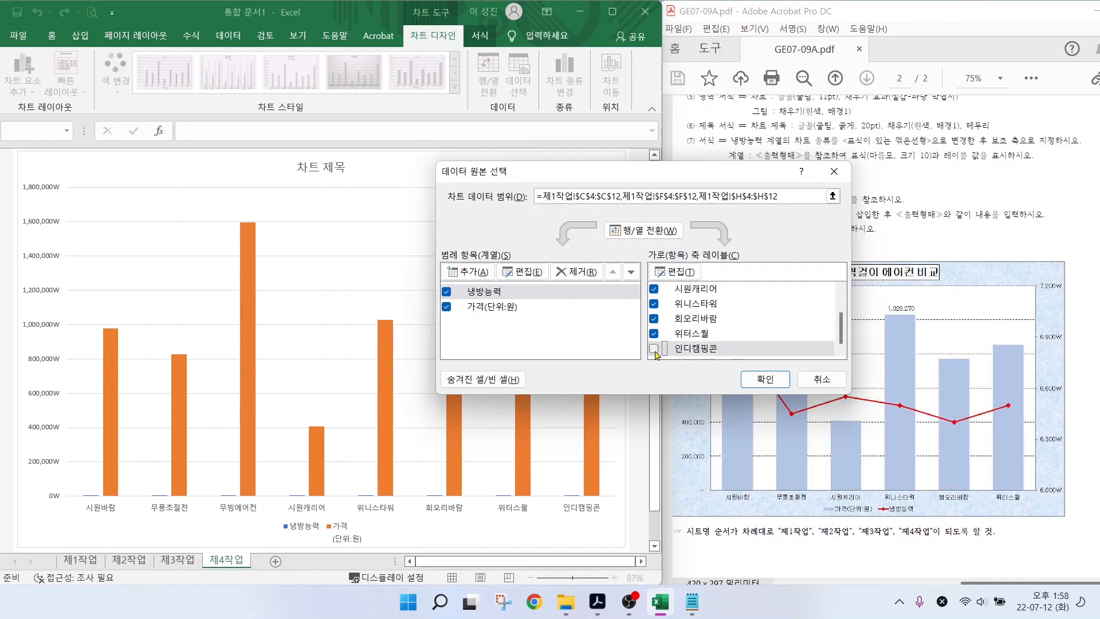
pyautogui.click(765, 379)
pyautogui.scroll(-1, 463, 367)
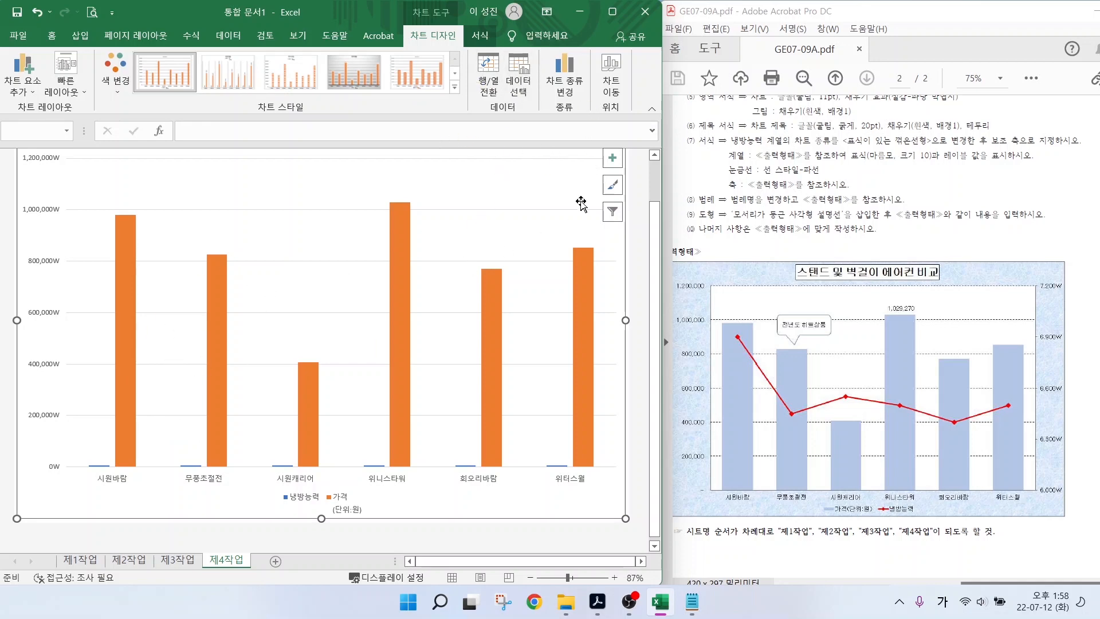
# - Apply Quick Layout 3 and Chart Style 1 to the 제4작업 chart
pyautogui.scroll(1, 773, 229)
pyautogui.moveTo(701, 124)
pyautogui.mouseDown()
pyautogui.moveTo(838, 133)
pyautogui.moveTo(1040, 123)
pyautogui.mouseUp()
pyautogui.moveTo(786, 126); pyautogui.dragTo(763, 156)
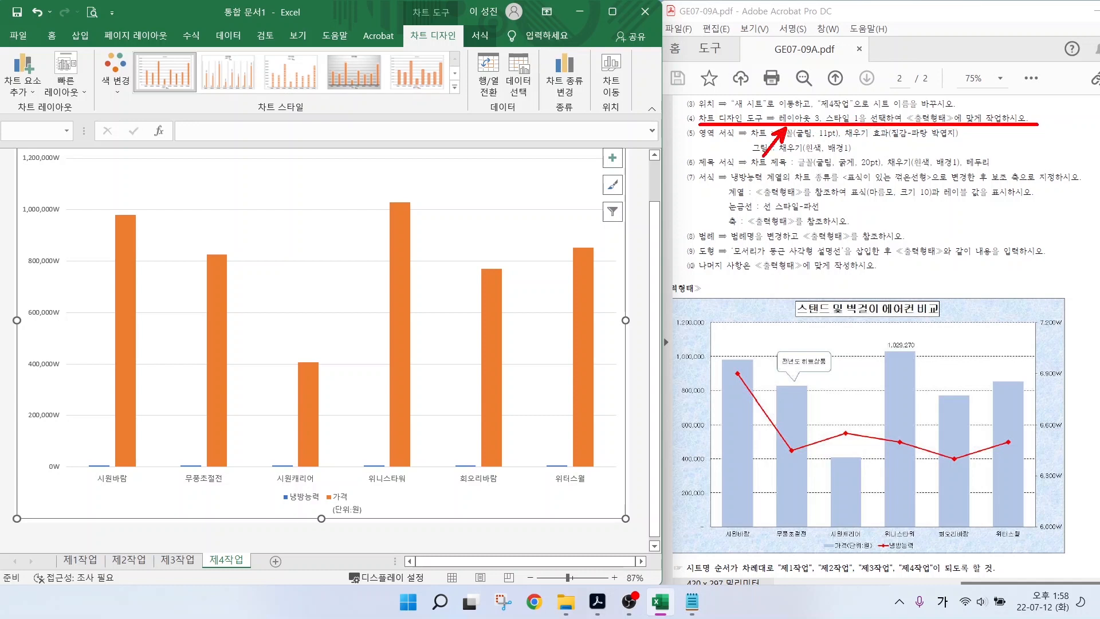
pyautogui.moveTo(844, 131); pyautogui.dragTo(880, 159)
pyautogui.moveTo(87, 109)
pyautogui.mouseDown()
pyautogui.moveTo(55, 96)
pyautogui.moveTo(72, 60)
pyautogui.moveTo(85, 108)
pyautogui.mouseUp()
pyautogui.press('Escape')
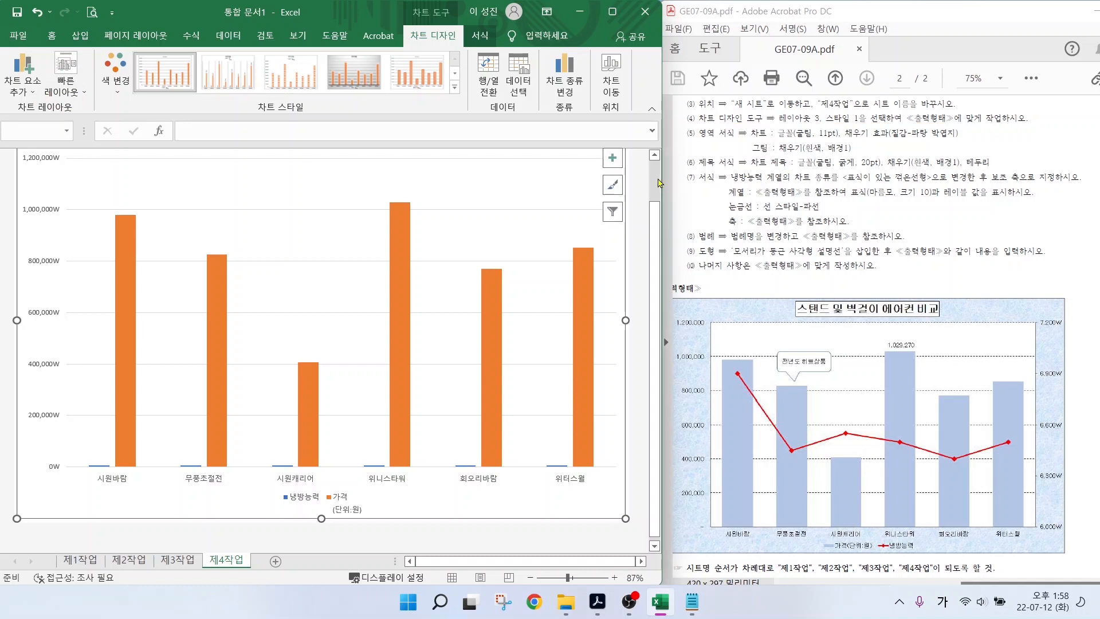
pyautogui.click(67, 86)
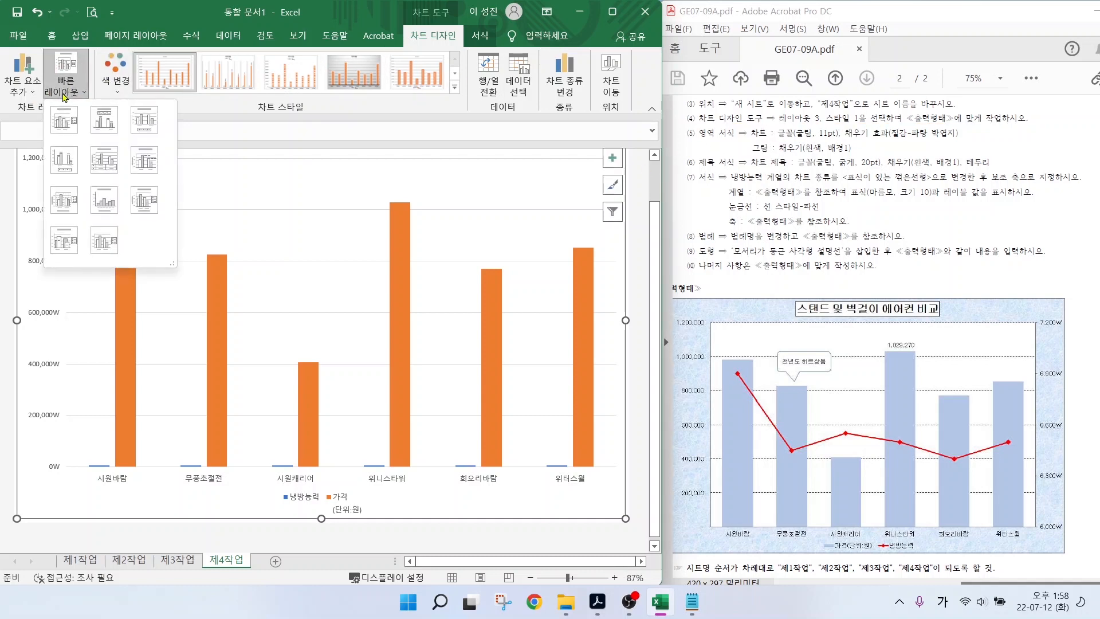
pyautogui.click(144, 120)
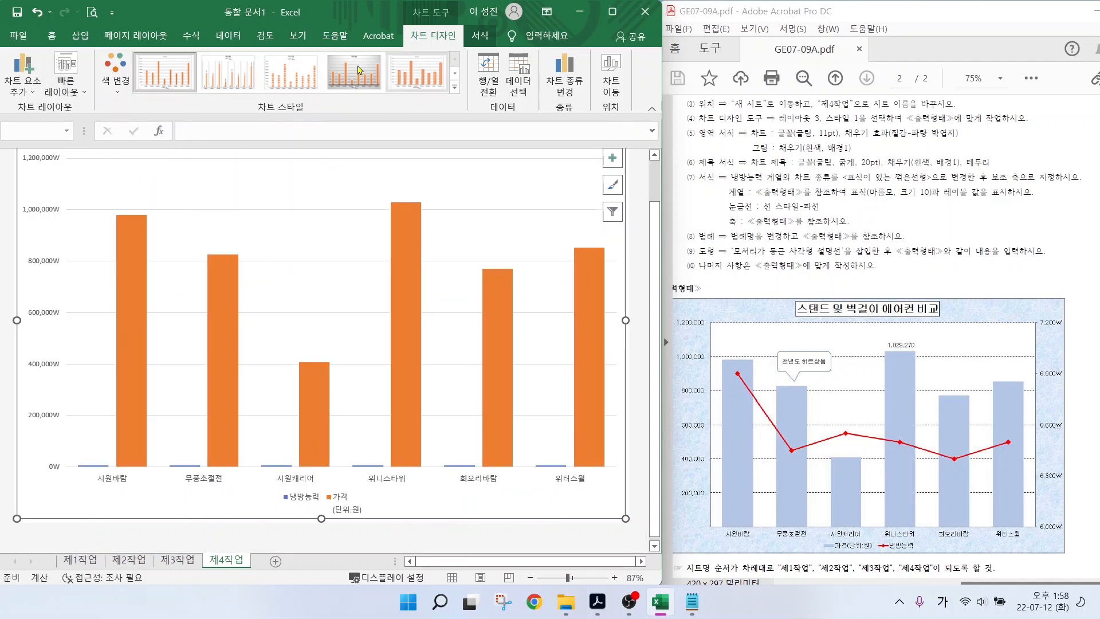
pyautogui.click(162, 80)
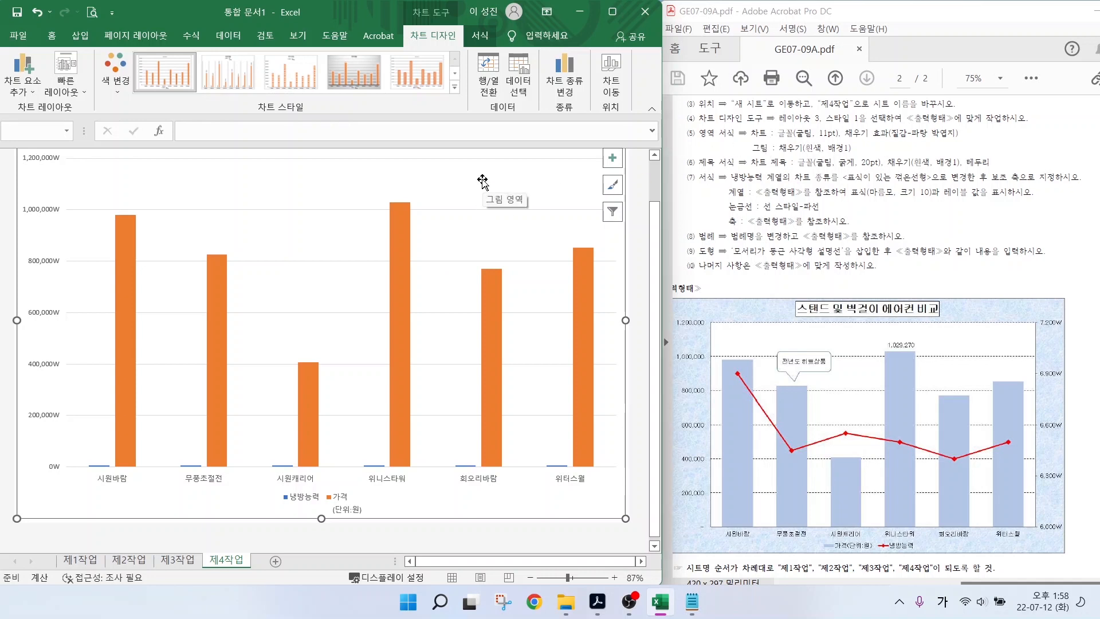
pyautogui.scroll(1, 493, 168)
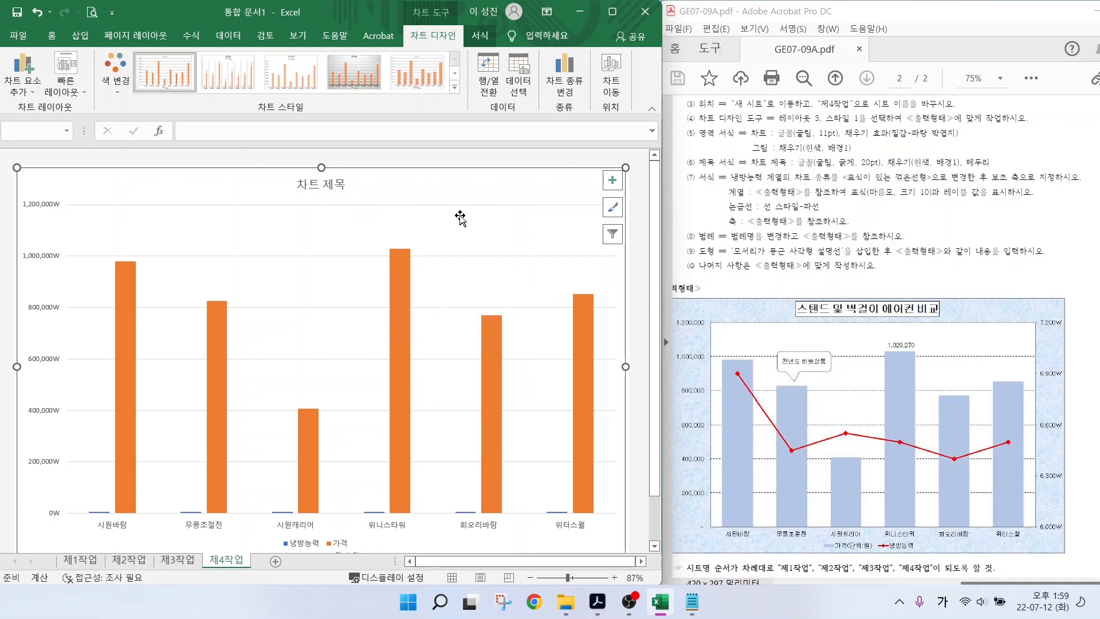
# - Format the whole chart area's text as 굴림 at 11 pt
pyautogui.click(499, 223)
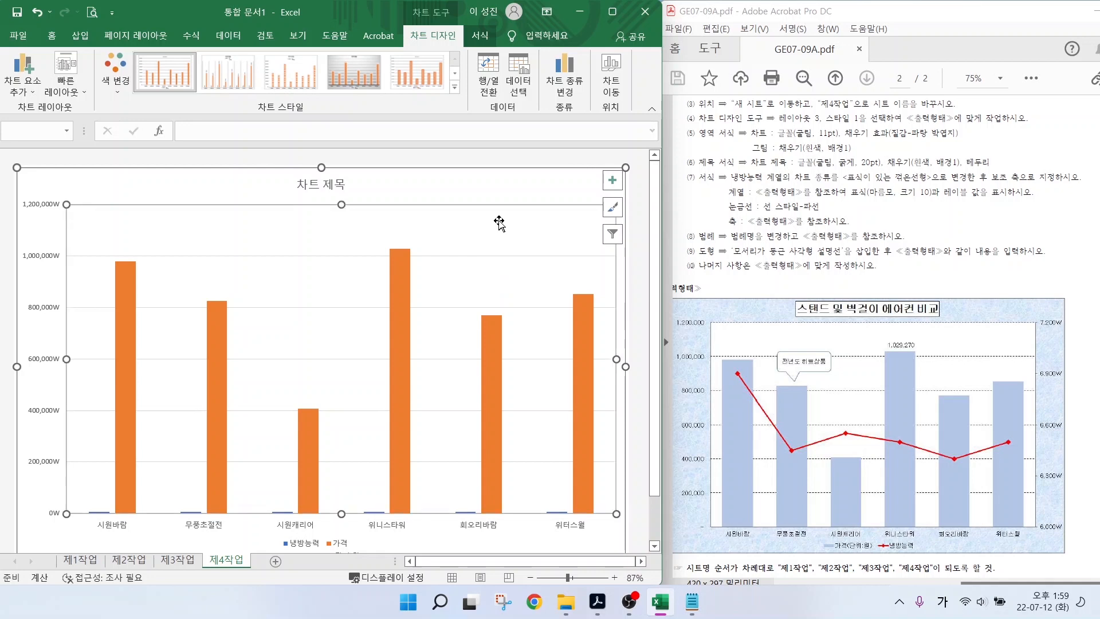
pyautogui.click(514, 182)
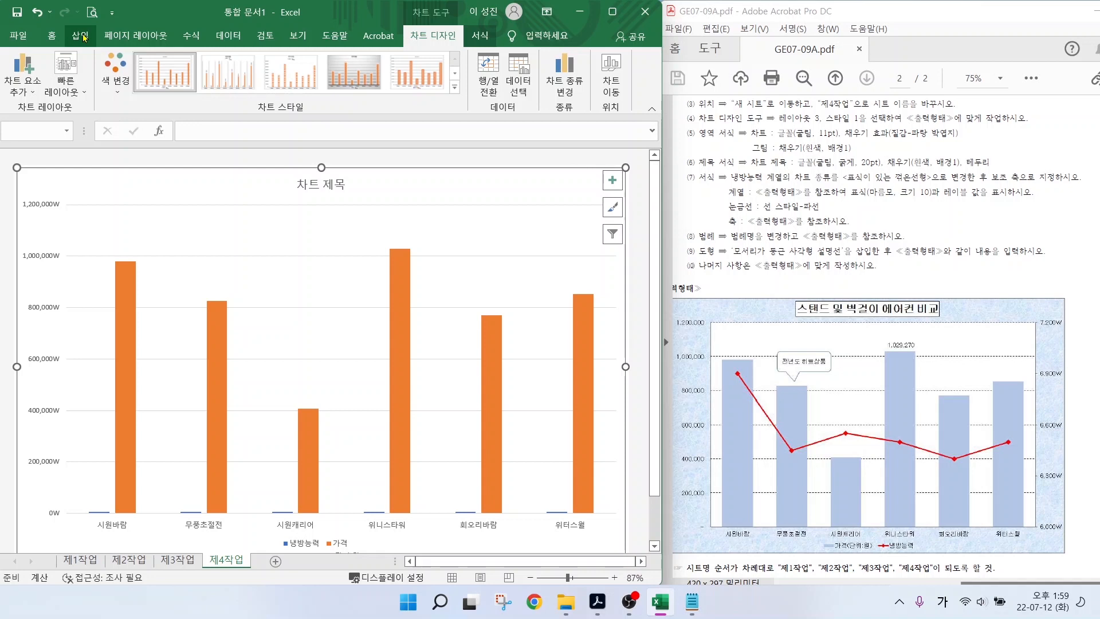
pyautogui.click(50, 37)
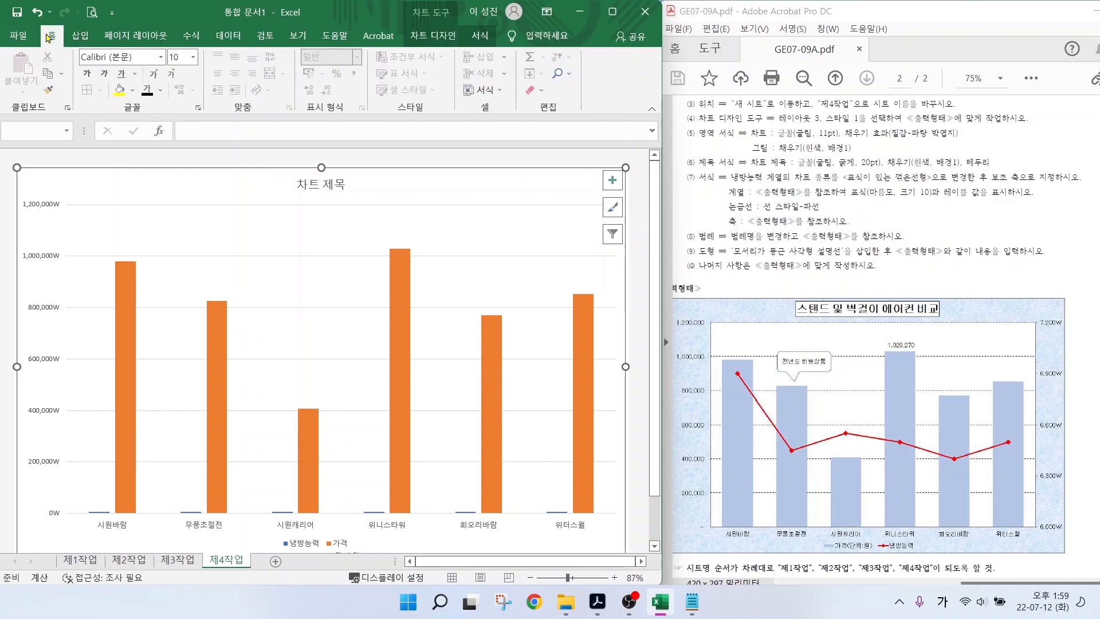
pyautogui.click(132, 58)
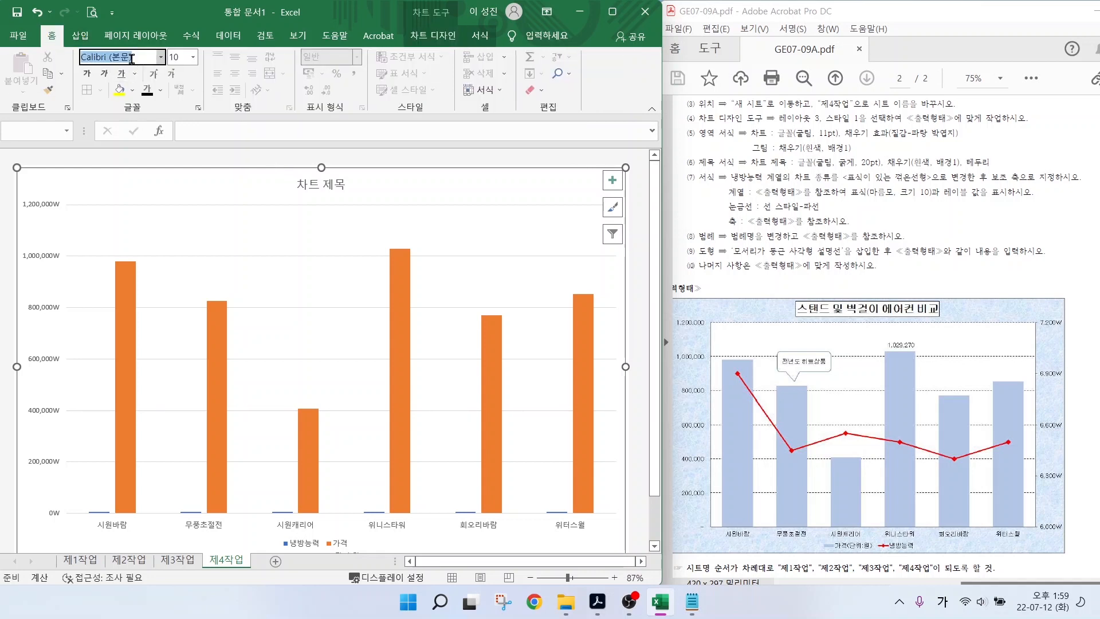
pyautogui.write('굴림')
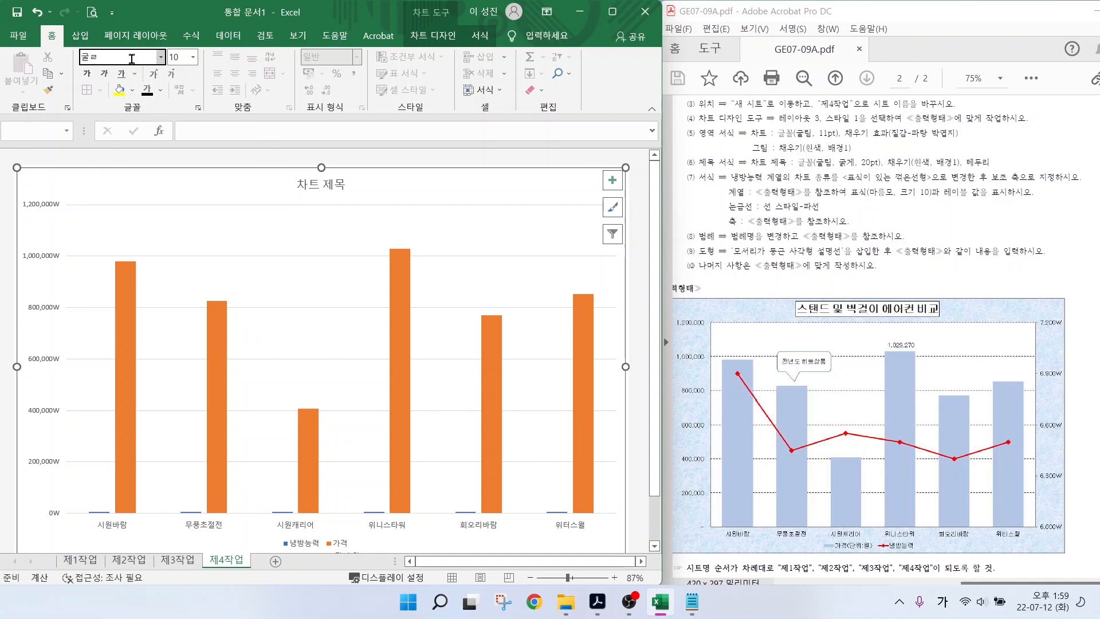
pyautogui.press('Return')
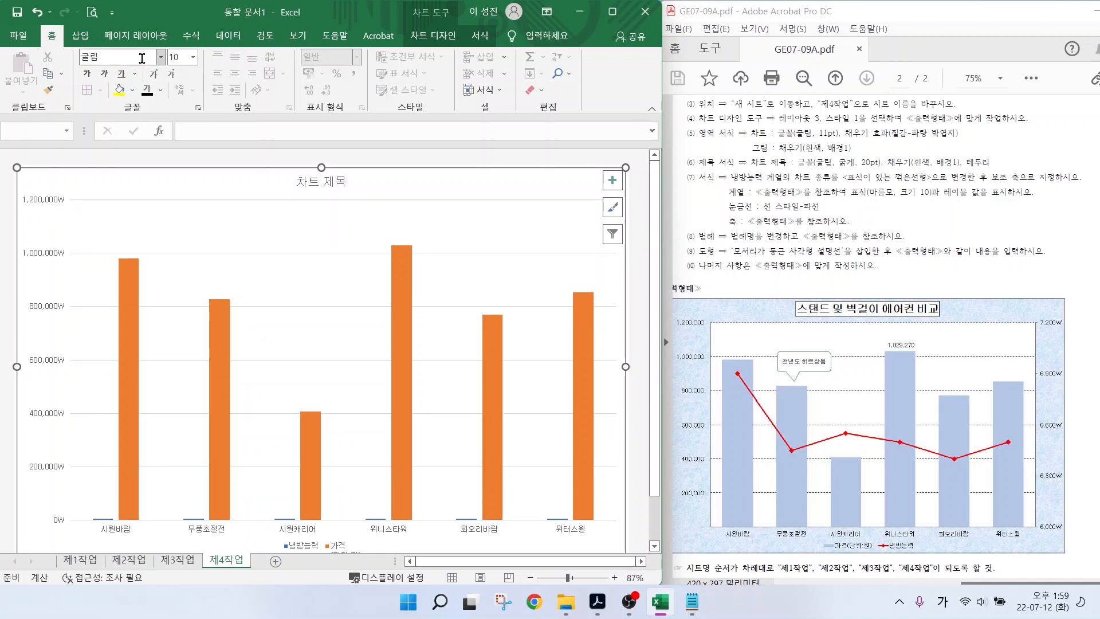
pyautogui.click(180, 58)
pyautogui.write('11')
pyautogui.press('Return')
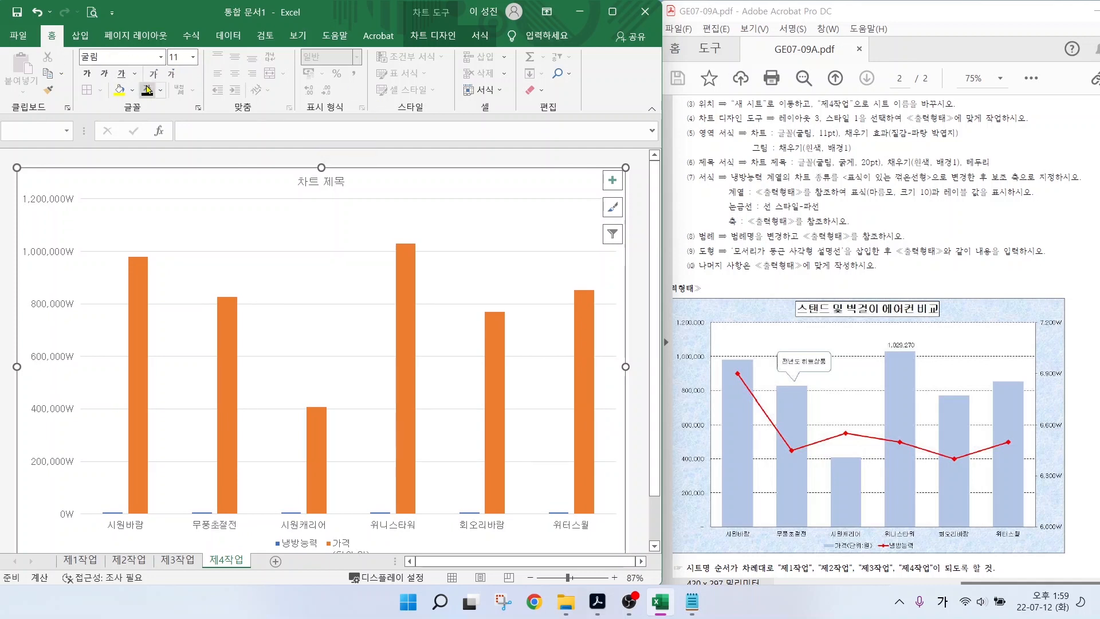
pyautogui.click(432, 36)
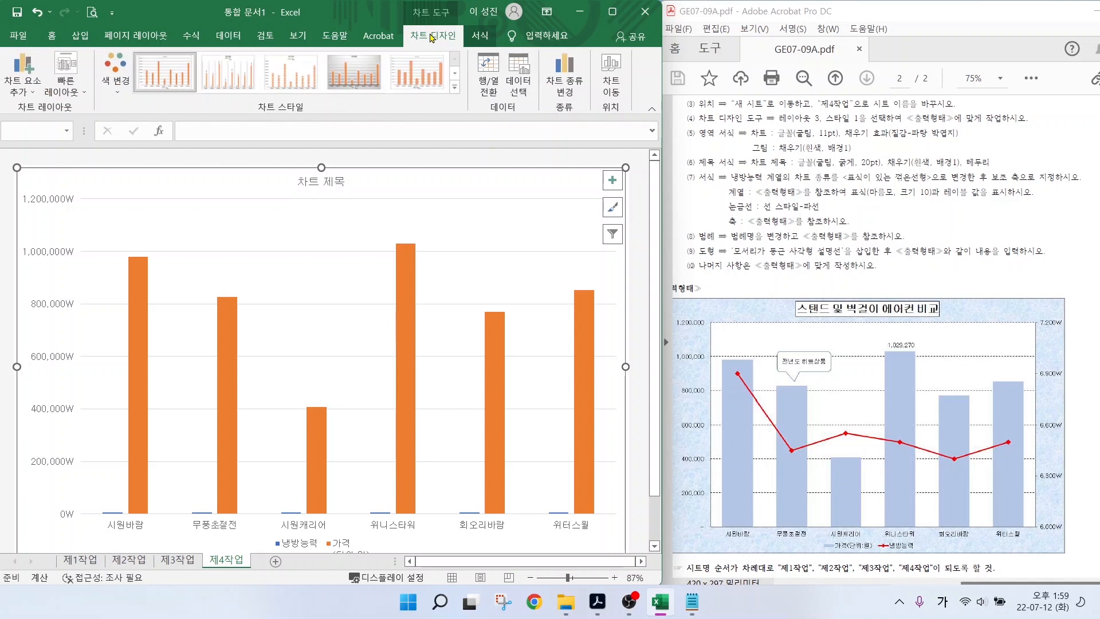
# - Fill the chart area with the blue tissue-paper texture via Shape Fill > Texture
pyautogui.click(479, 37)
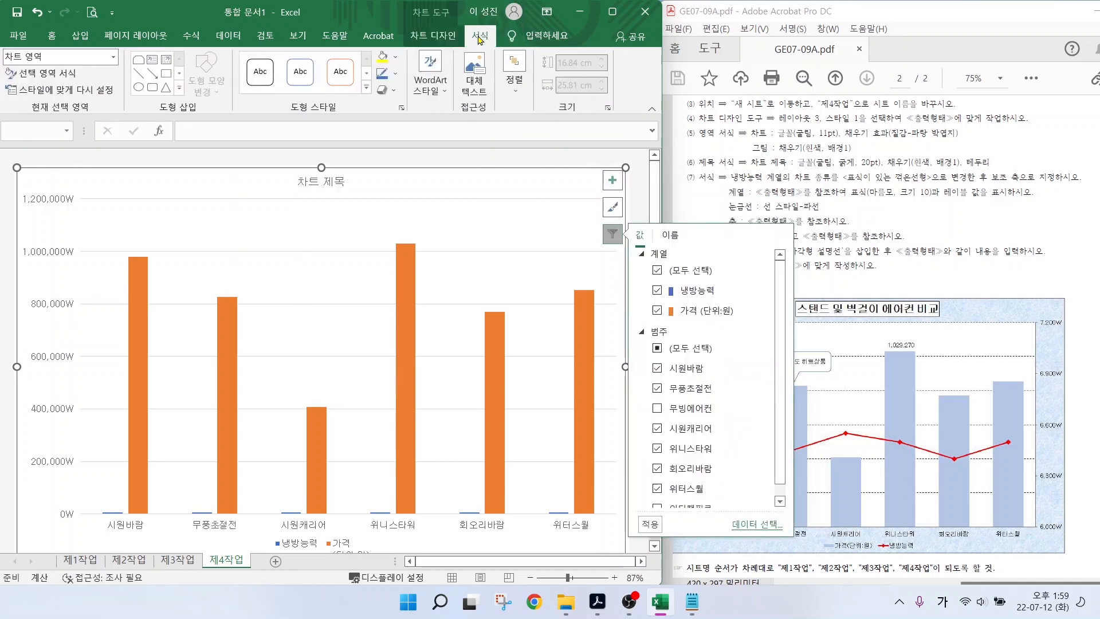
pyautogui.click(617, 235)
pyautogui.click(395, 56)
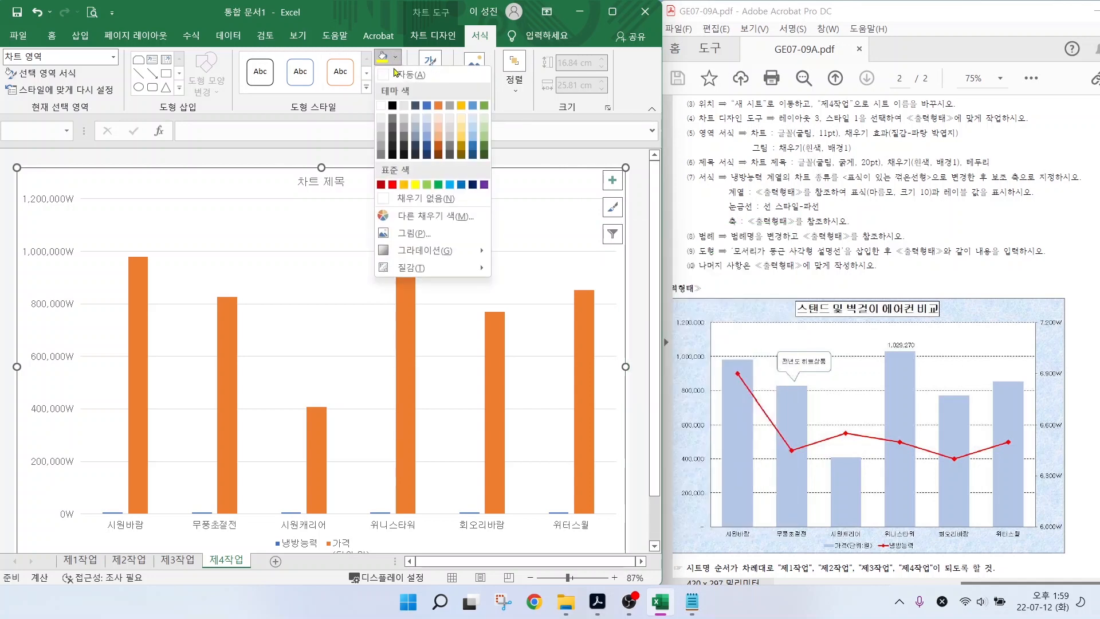
pyautogui.moveTo(412, 272)
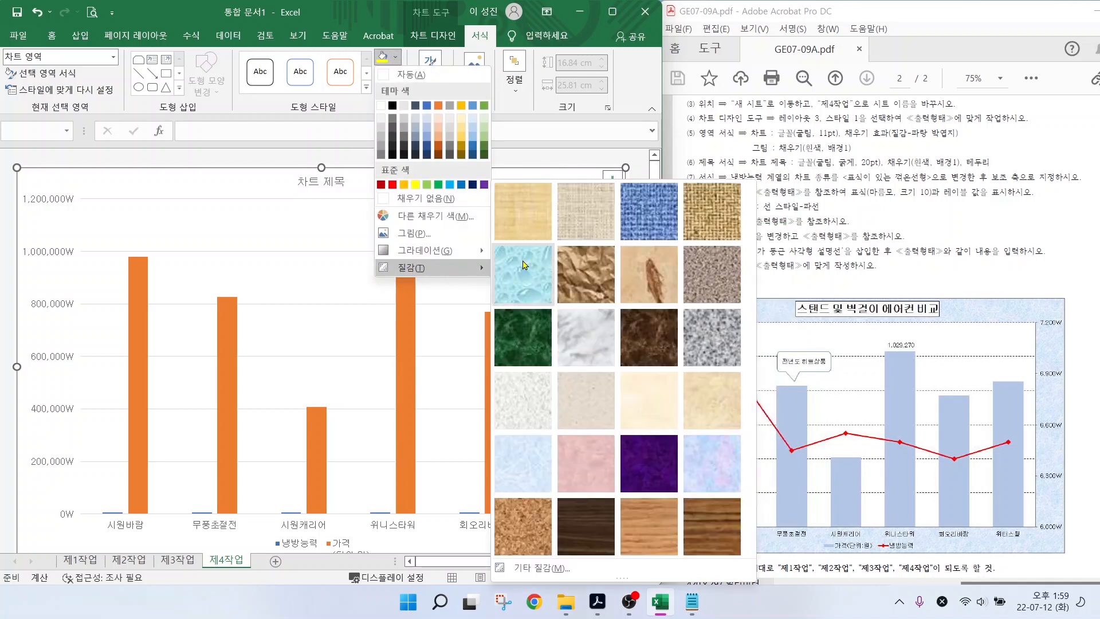
pyautogui.click(526, 462)
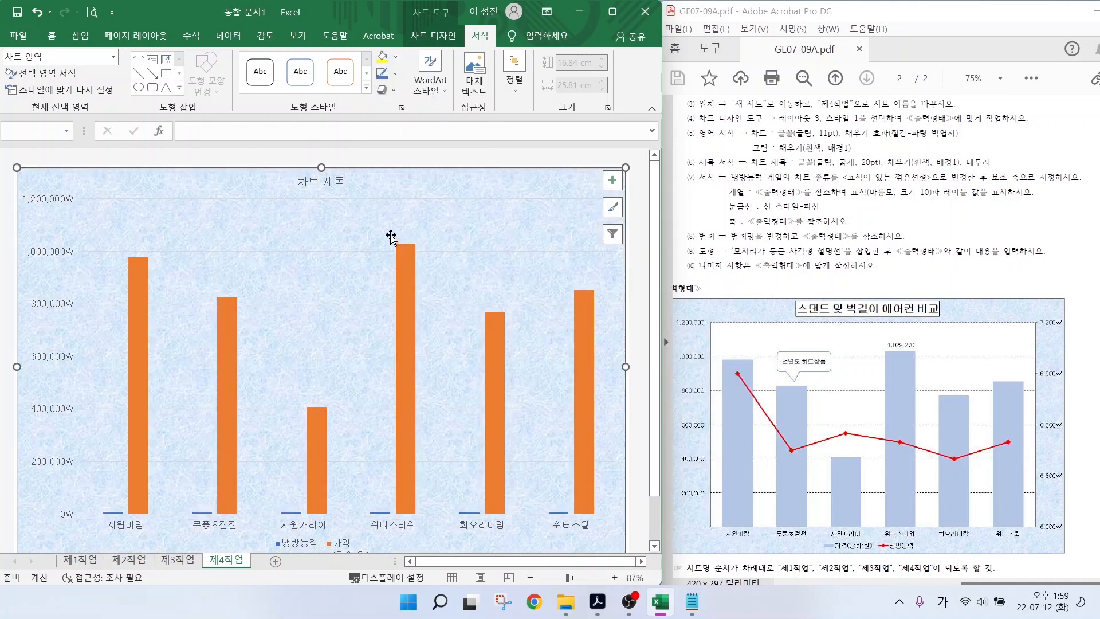
# - Fill the plot area with White, Background 1, against the blue tissue-paper chart area
pyautogui.click(500, 226)
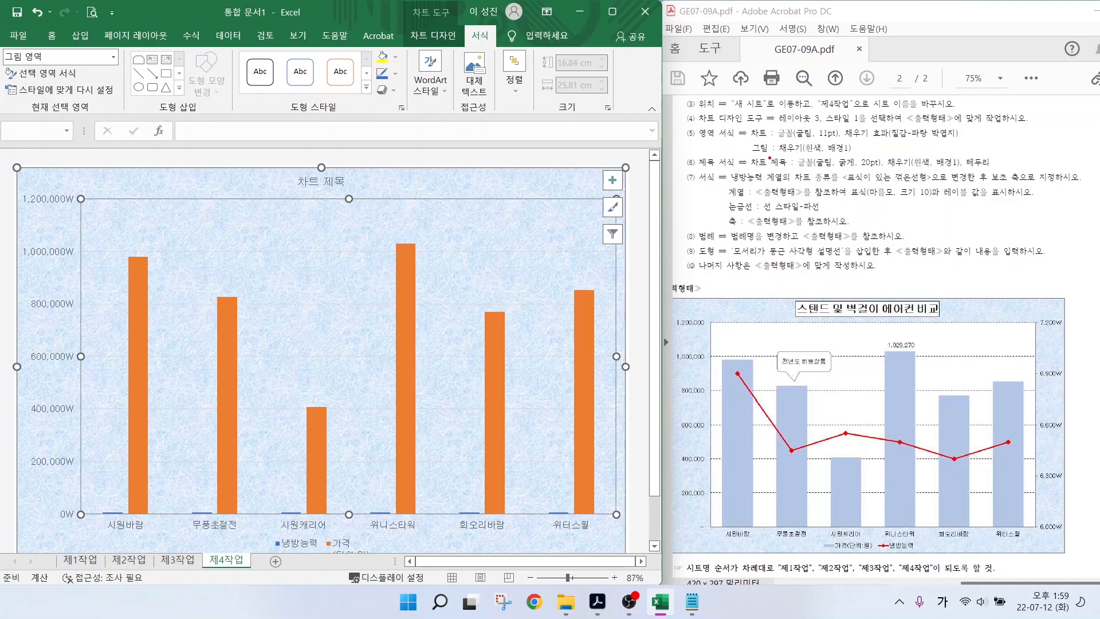
pyautogui.moveTo(765, 155); pyautogui.dragTo(878, 155)
pyautogui.press('Escape')
pyautogui.click(395, 57)
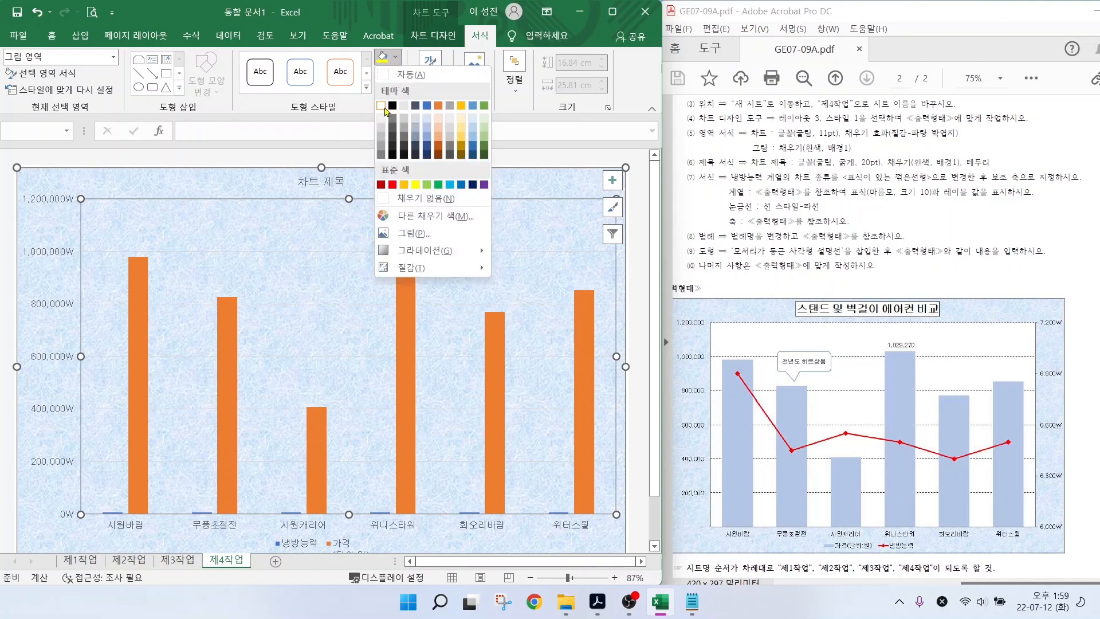
pyautogui.click(382, 105)
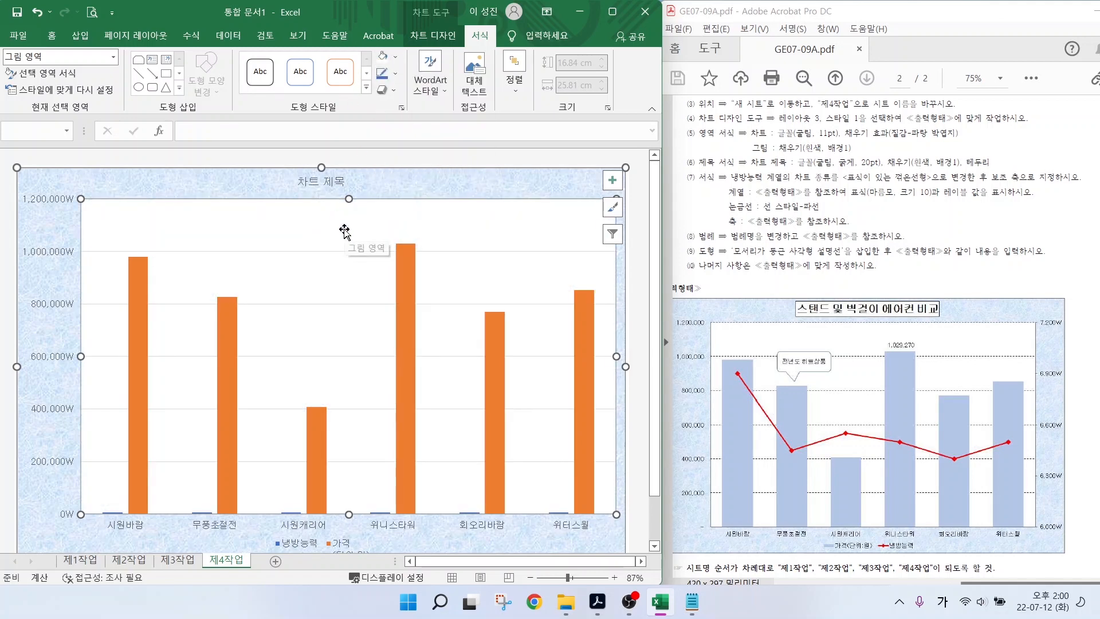
# - Replace the chart title placeholder with '스탠드 및 벽걸이 에어컨 비교'
pyautogui.click(307, 184)
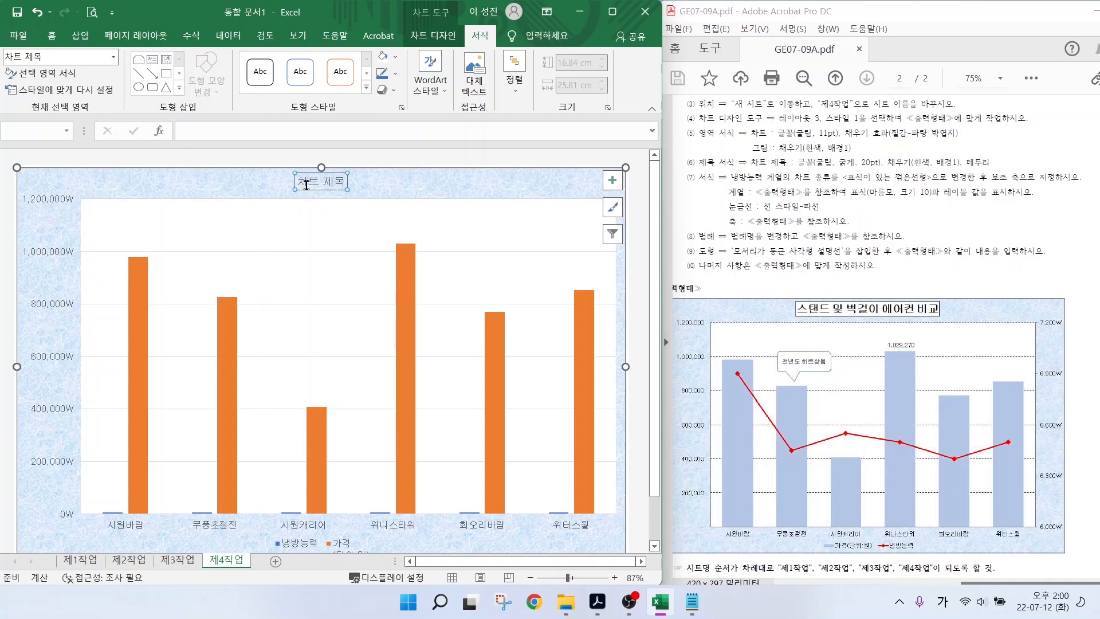
pyautogui.moveTo(299, 181); pyautogui.dragTo(357, 180)
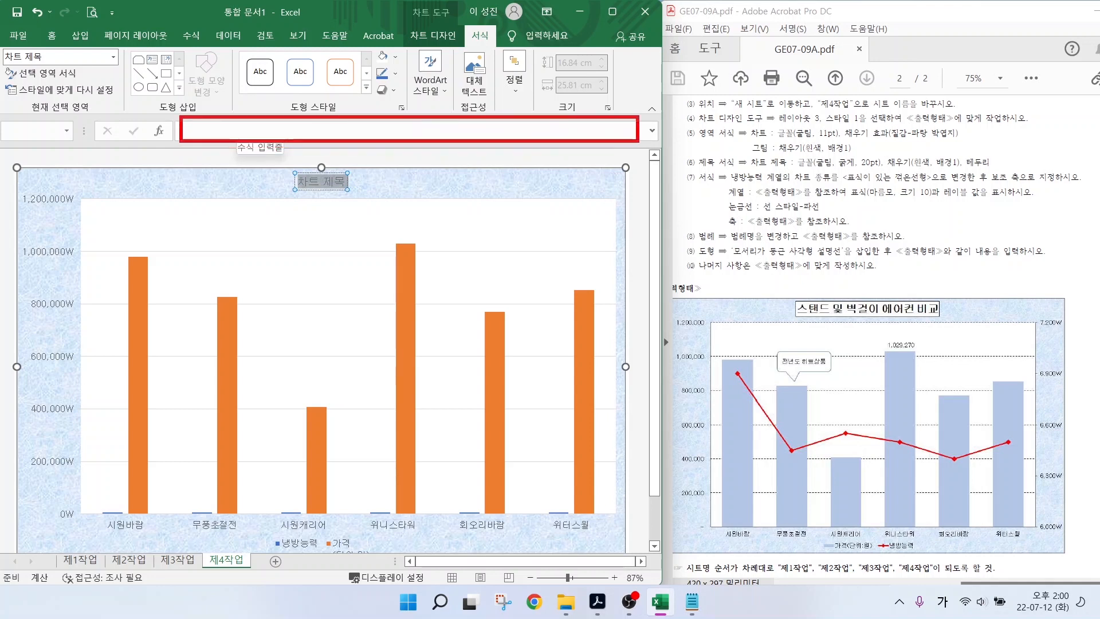
pyautogui.click(267, 132)
pyautogui.write('스')
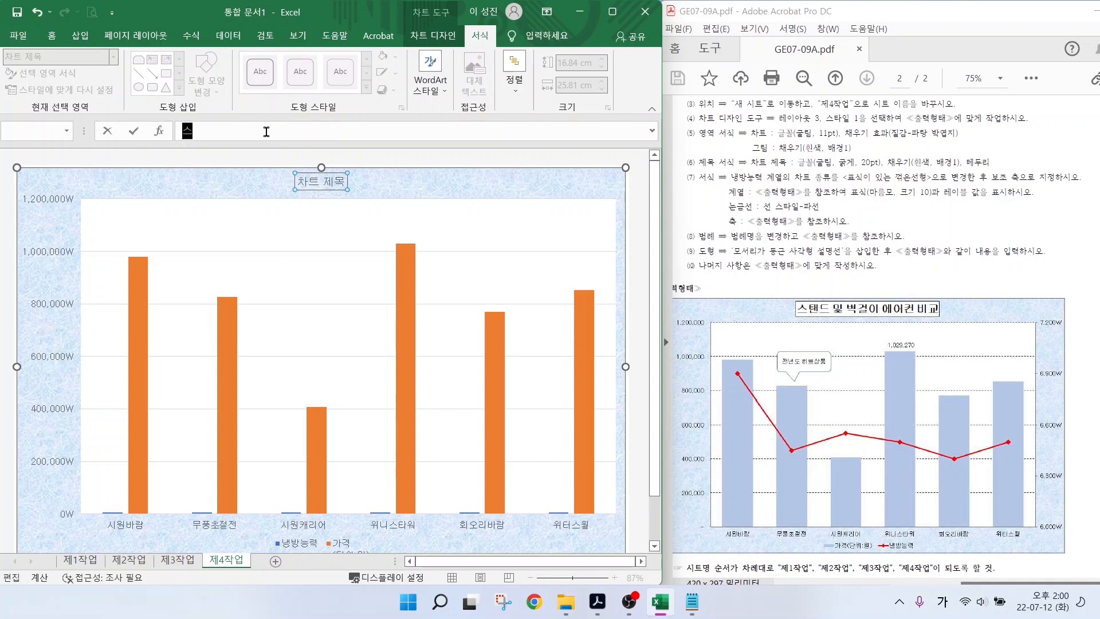
pyautogui.write('탠드 및 벽걸이 에어컨 비교')
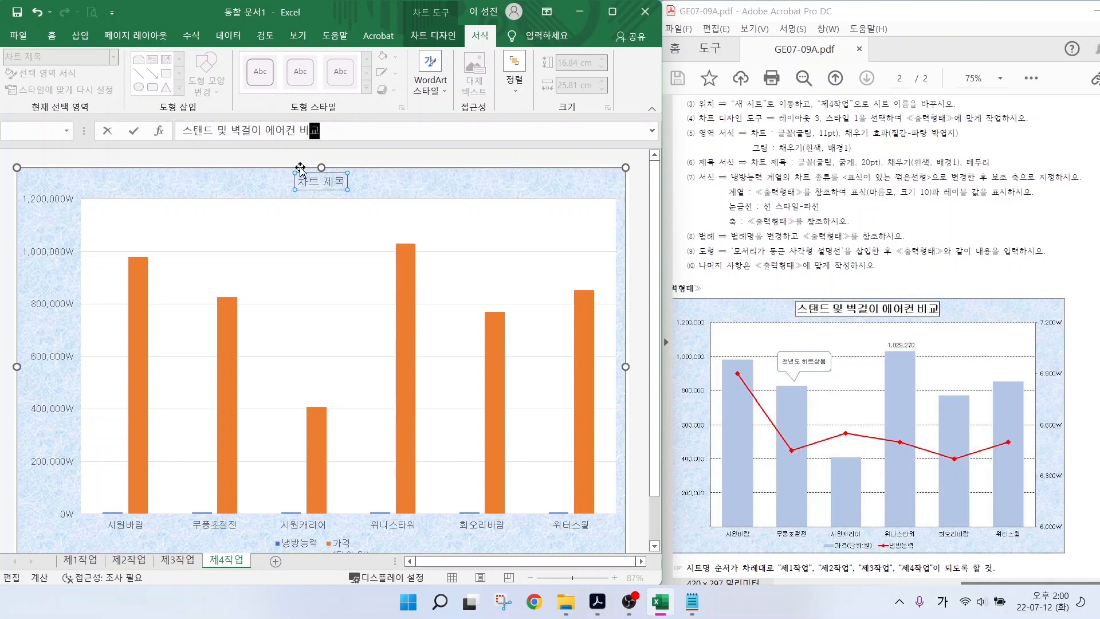
pyautogui.press('Return')
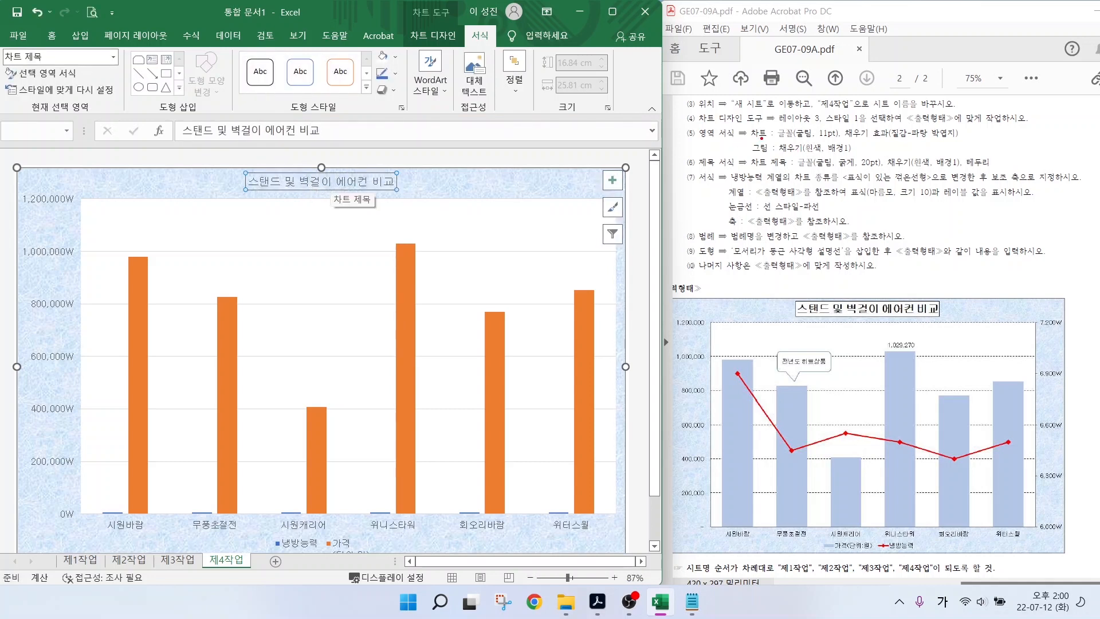
# - Format the chart title as bold, 20 pt text
pyautogui.moveTo(747, 172); pyautogui.dragTo(997, 173)
pyautogui.moveTo(62, 35)
pyautogui.mouseDown()
pyautogui.moveTo(34, 49)
pyautogui.moveTo(62, 51)
pyautogui.mouseUp()
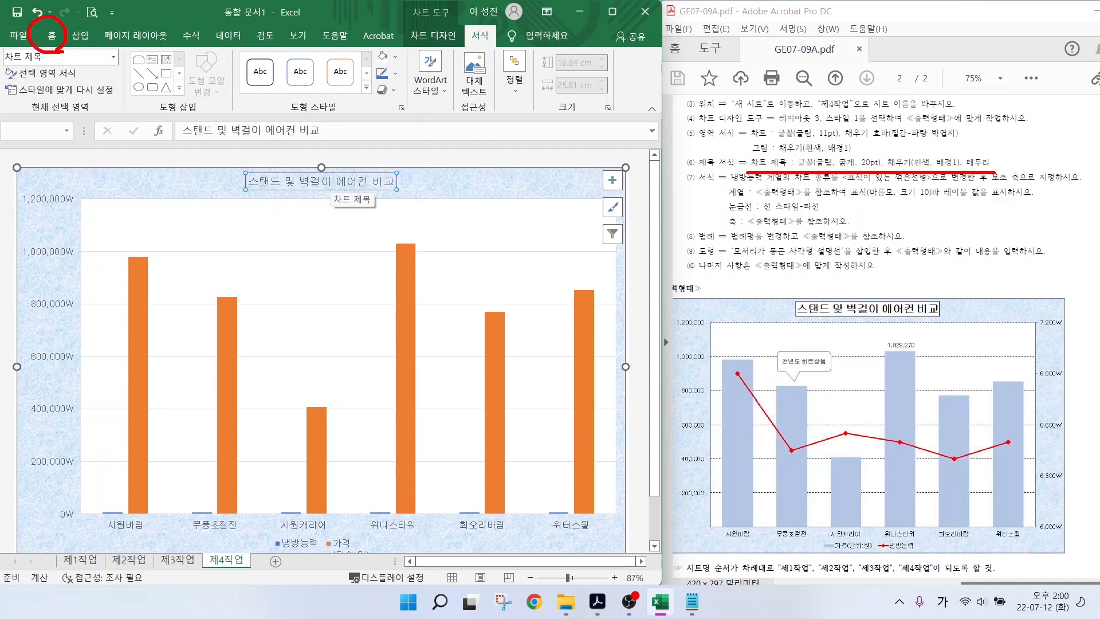
pyautogui.click(52, 36)
pyautogui.click(181, 57)
pyautogui.write('20')
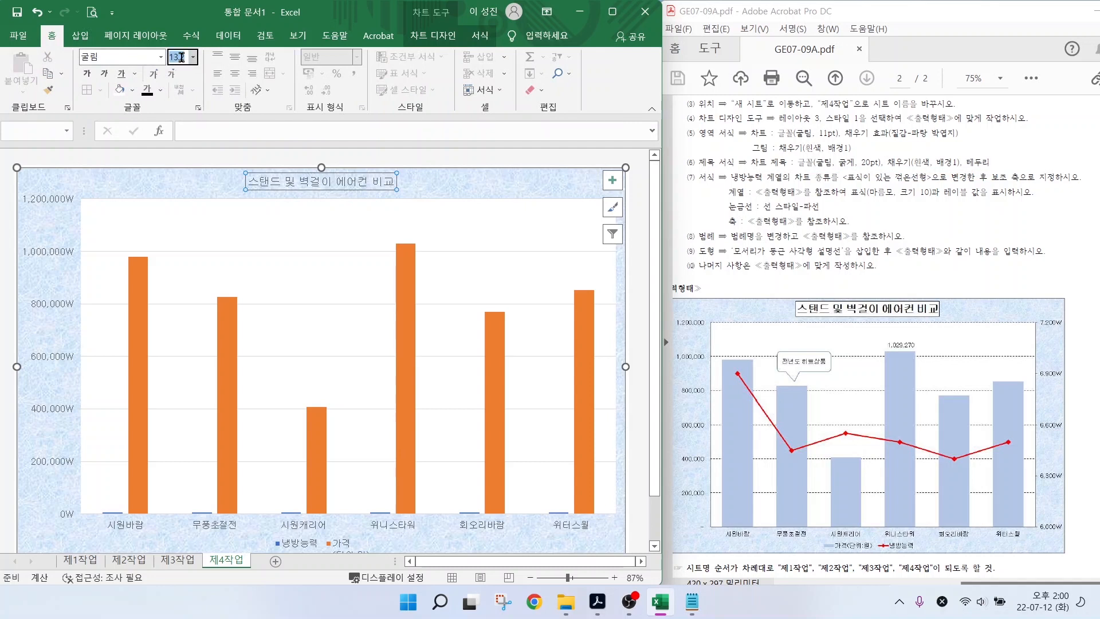
pyautogui.press('Return')
pyautogui.click(86, 73)
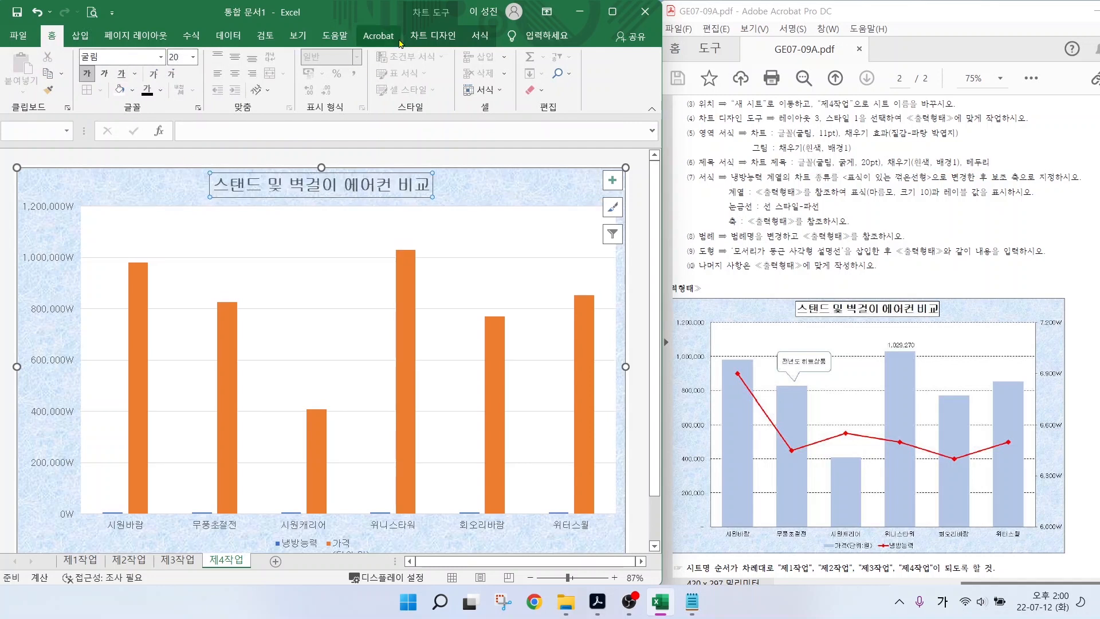
pyautogui.click(469, 35)
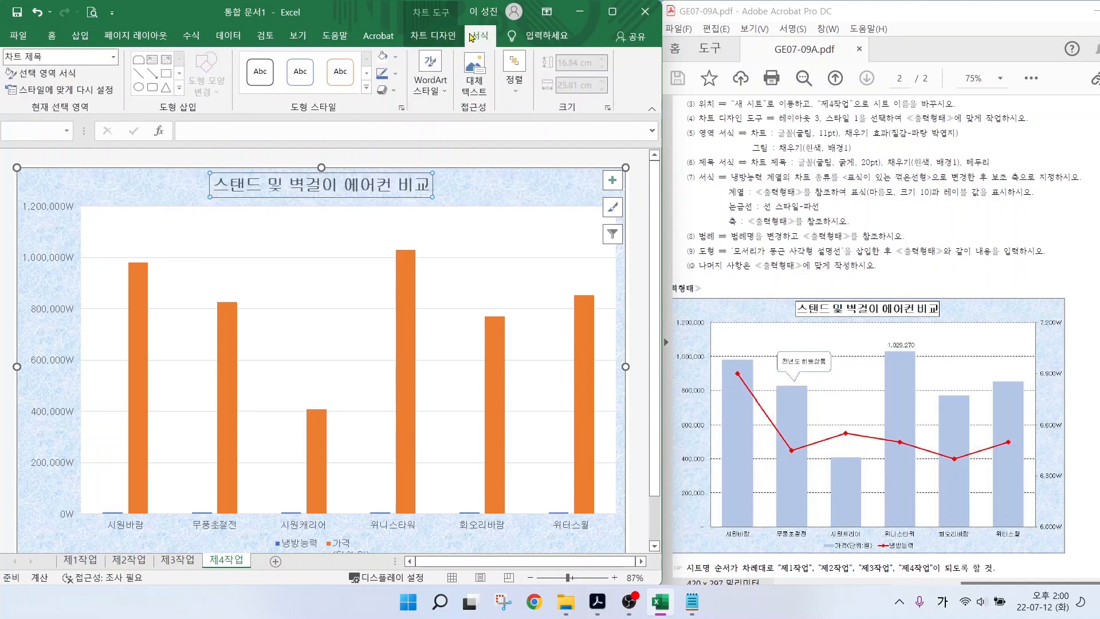
pyautogui.moveTo(484, 56)
pyautogui.mouseDown()
pyautogui.moveTo(454, 34)
pyautogui.moveTo(490, 51)
pyautogui.mouseUp()
# - Give the chart title a white shape fill and a black shape outline
pyautogui.click(395, 56)
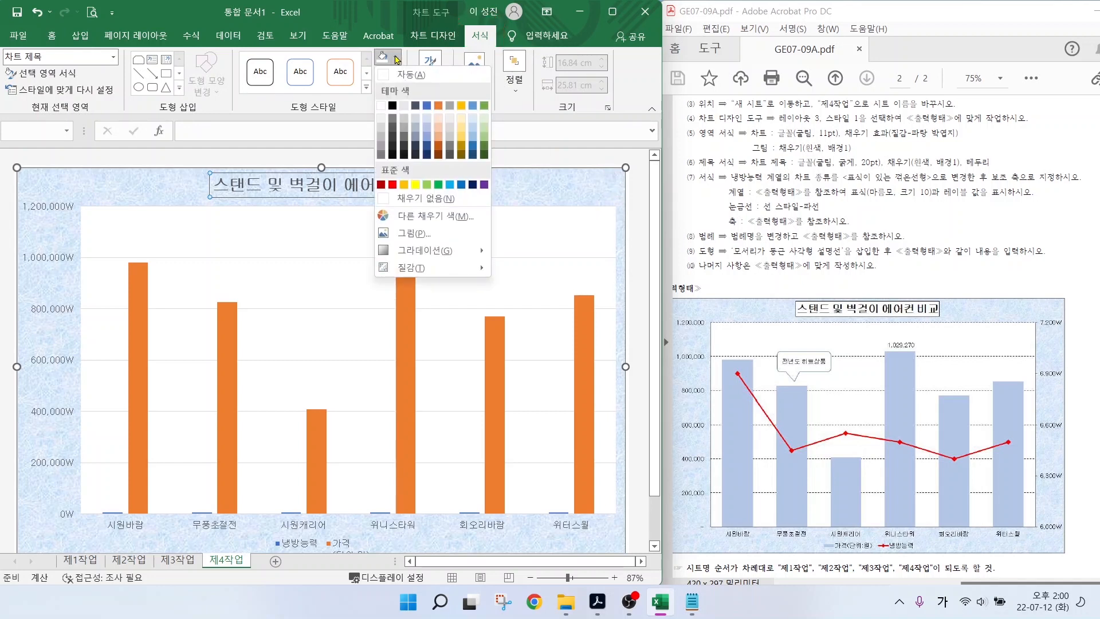
pyautogui.click(382, 106)
pyautogui.click(395, 73)
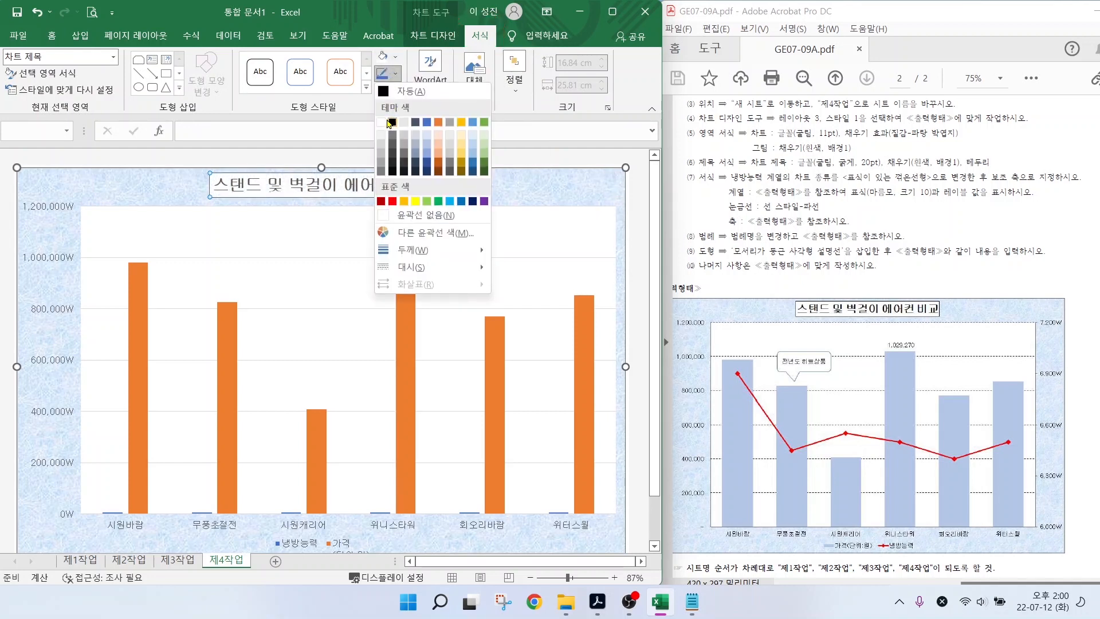
pyautogui.click(391, 122)
pyautogui.moveTo(682, 170)
pyautogui.mouseDown()
pyautogui.moveTo(893, 217)
pyautogui.moveTo(1097, 231)
pyautogui.mouseUp()
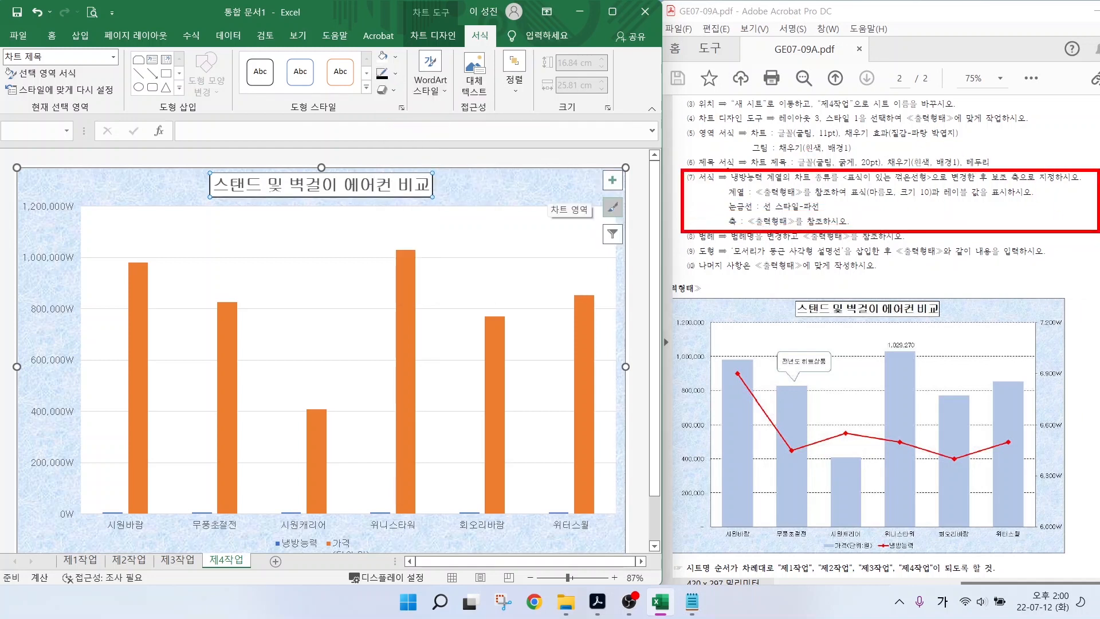
pyautogui.moveTo(730, 182); pyautogui.dragTo(831, 182)
pyautogui.moveTo(895, 182); pyautogui.dragTo(923, 217)
pyautogui.moveTo(1000, 182); pyautogui.dragTo(1034, 218)
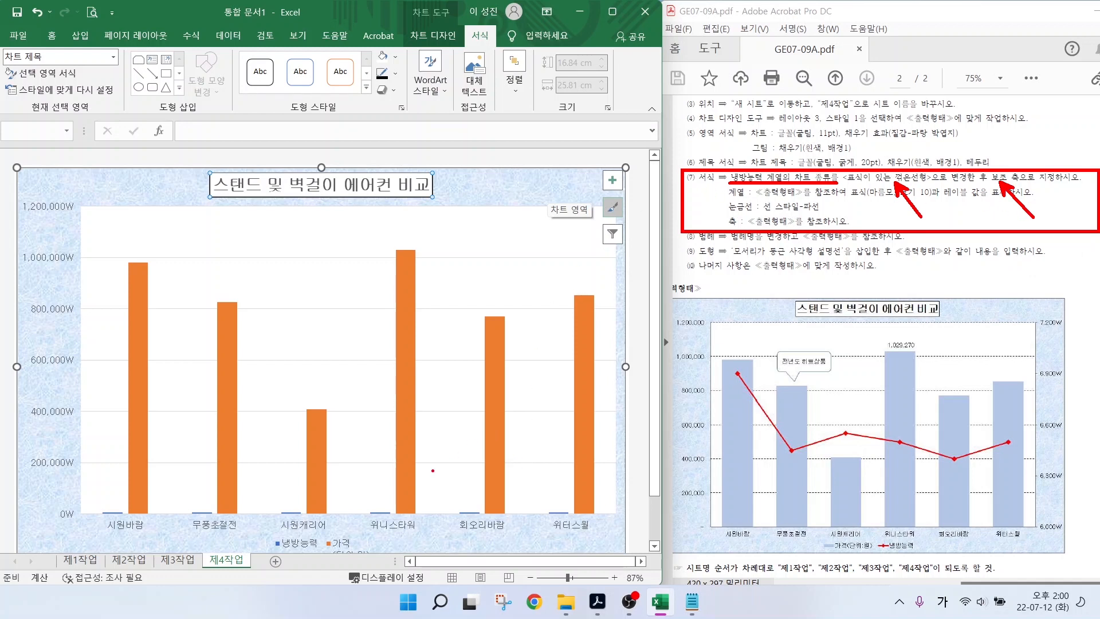
pyautogui.moveTo(301, 551); pyautogui.dragTo(275, 531)
pyautogui.press('Escape')
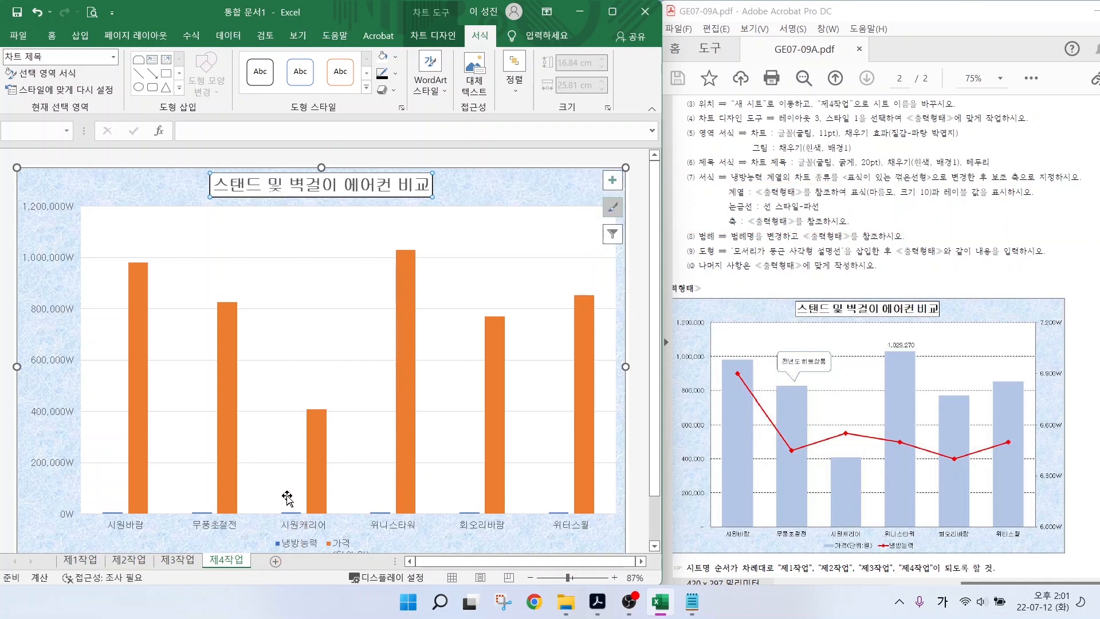
# - Select the 냉방능력 series through its legend entry
pyautogui.click(289, 517)
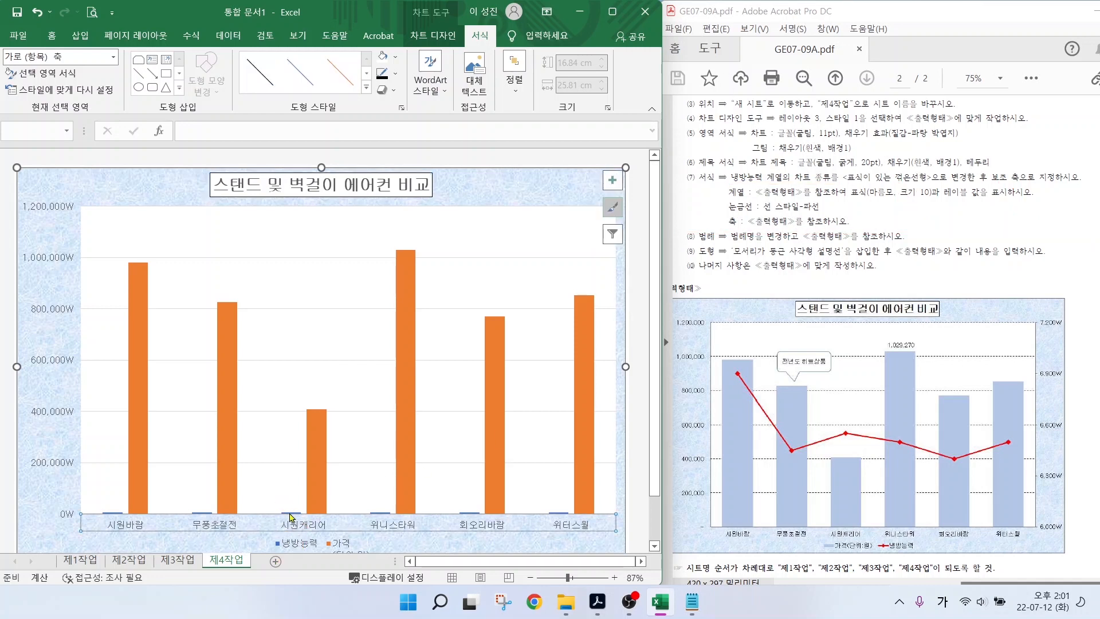
pyautogui.click(289, 514)
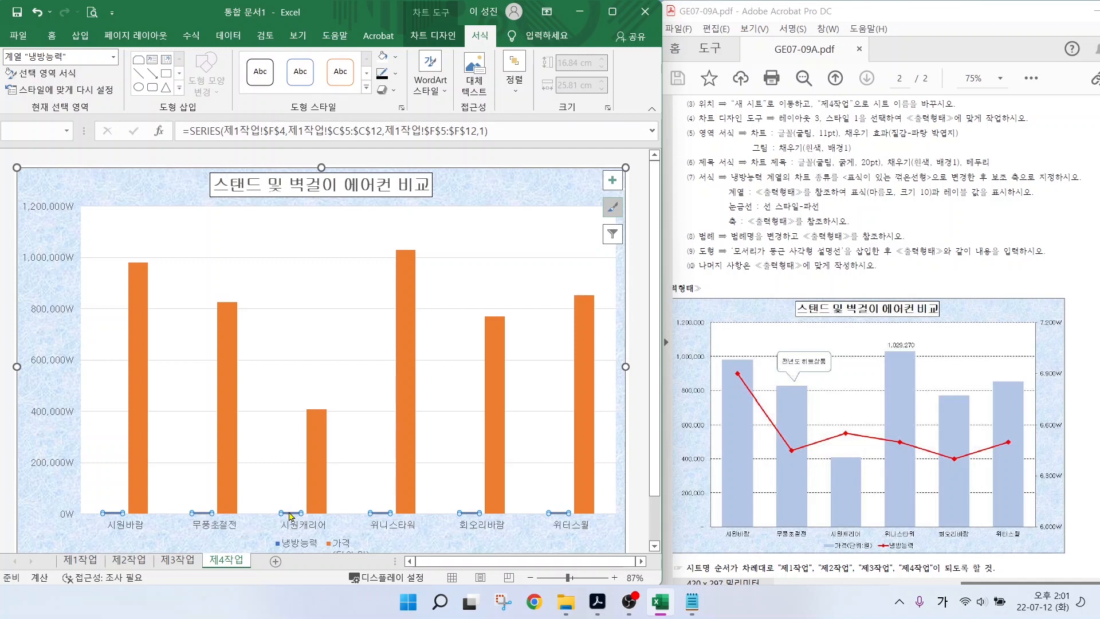
pyautogui.rightClick(290, 515)
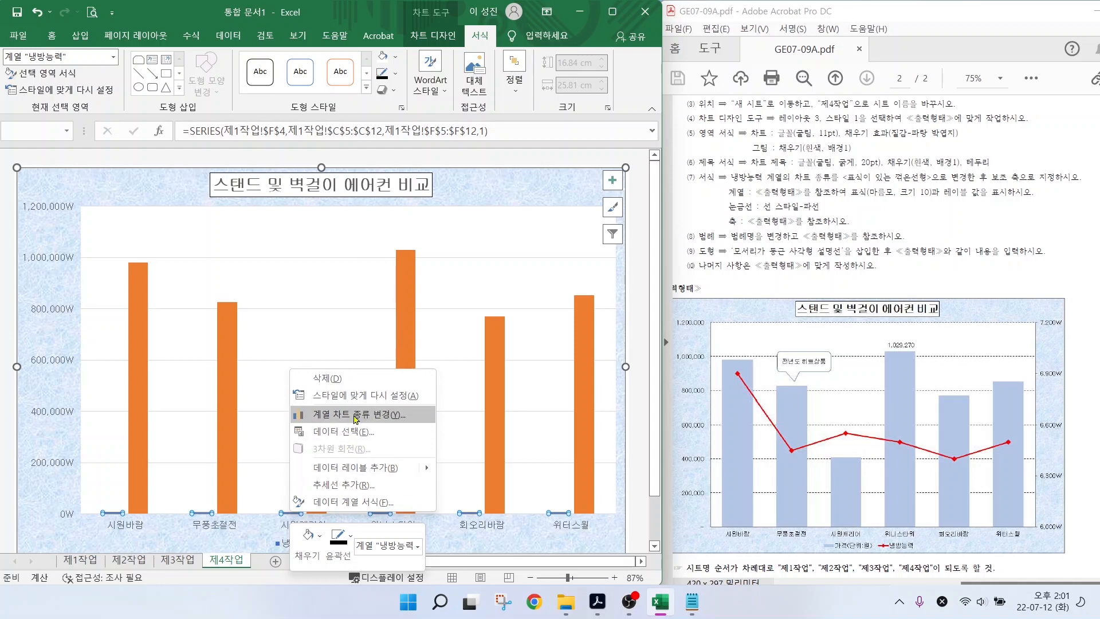
pyautogui.click(275, 450)
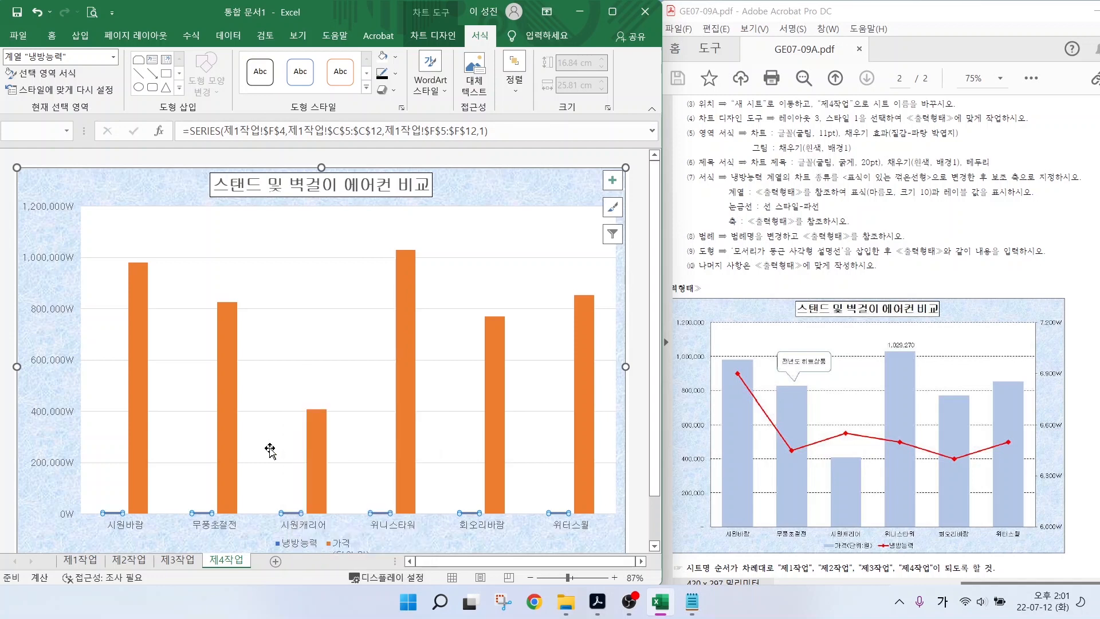
pyautogui.click(284, 491)
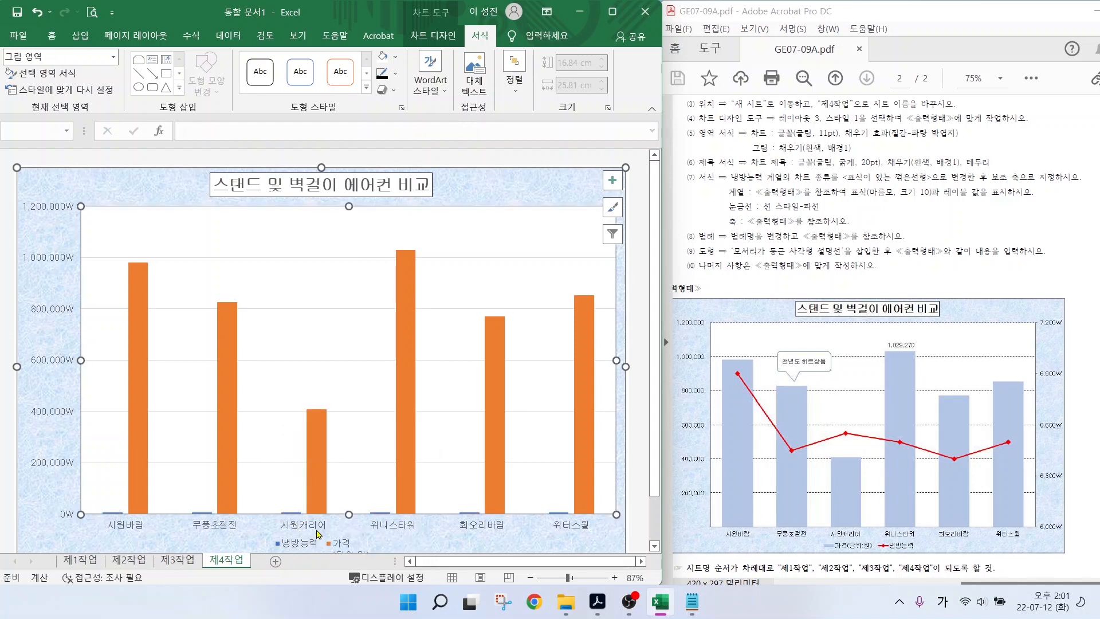
pyautogui.scroll(-1, 314, 536)
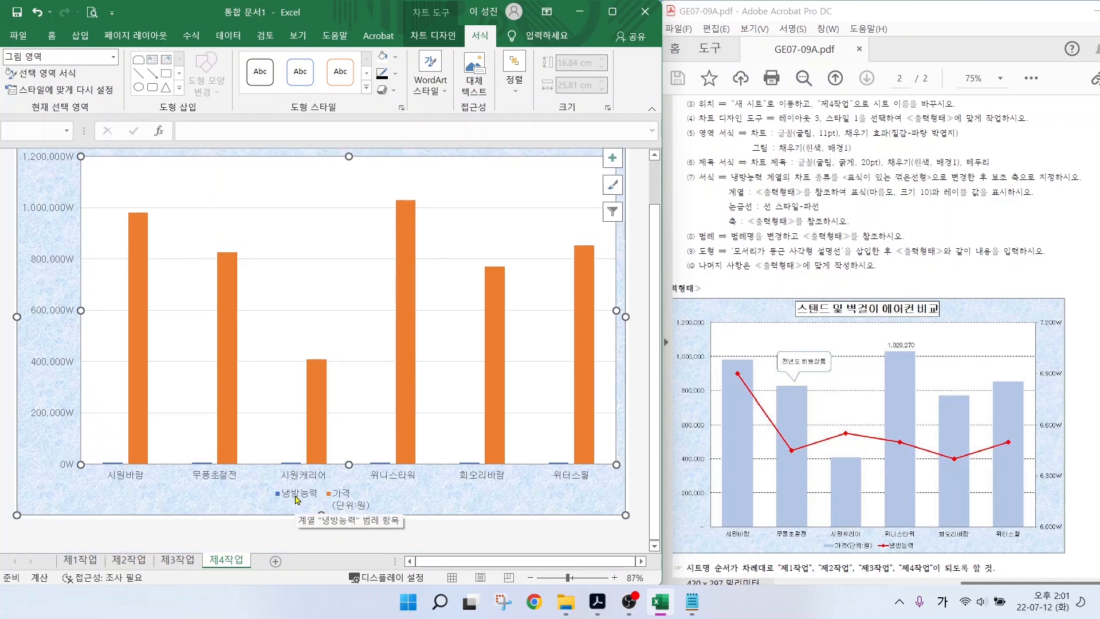
pyautogui.click(297, 500)
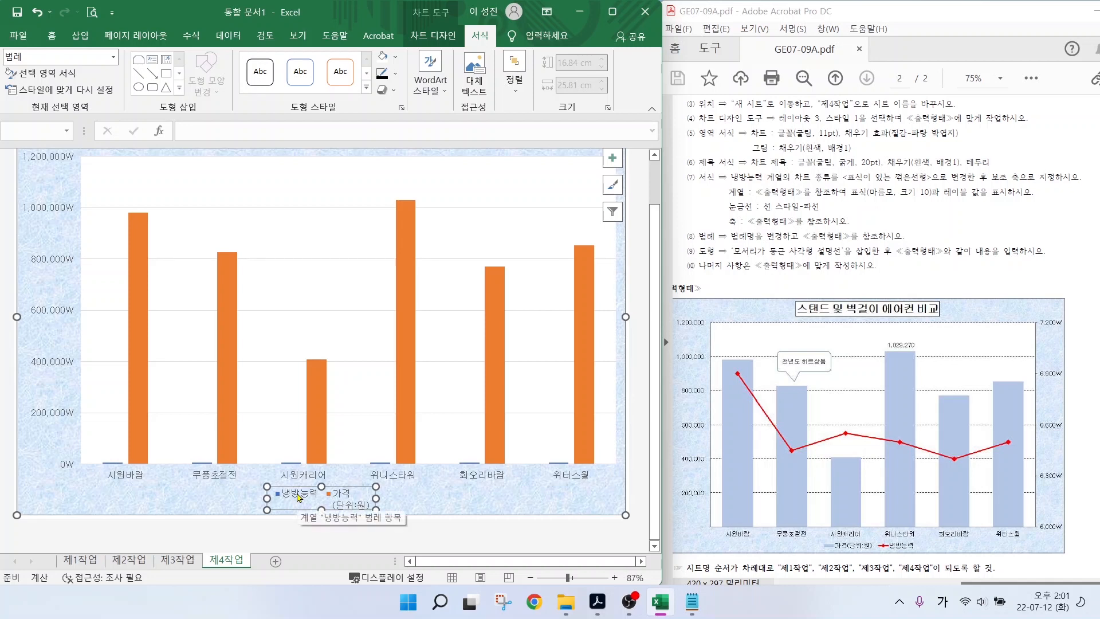
pyautogui.click(297, 498)
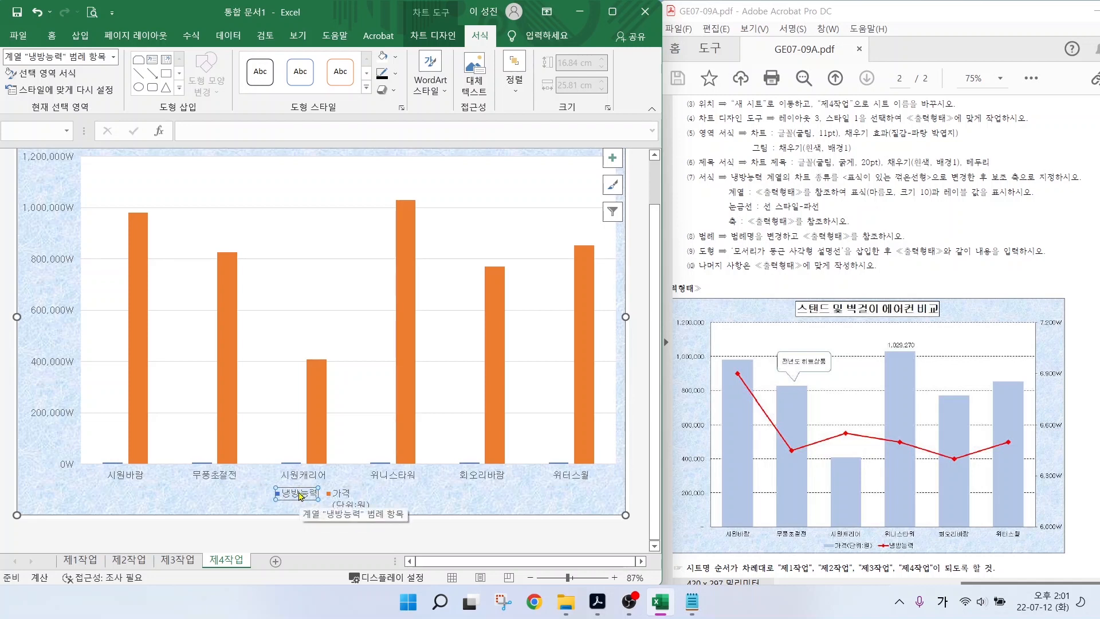
# - Change 냉방능력 to Line with Markers plotted on the secondary axis
pyautogui.rightClick(299, 495)
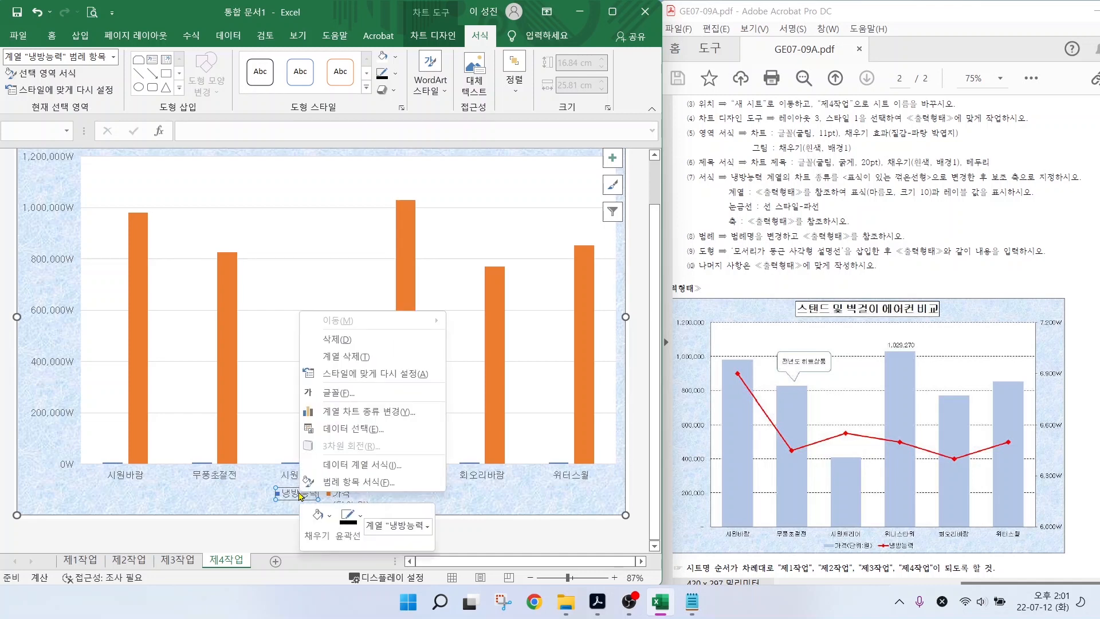
pyautogui.click(353, 412)
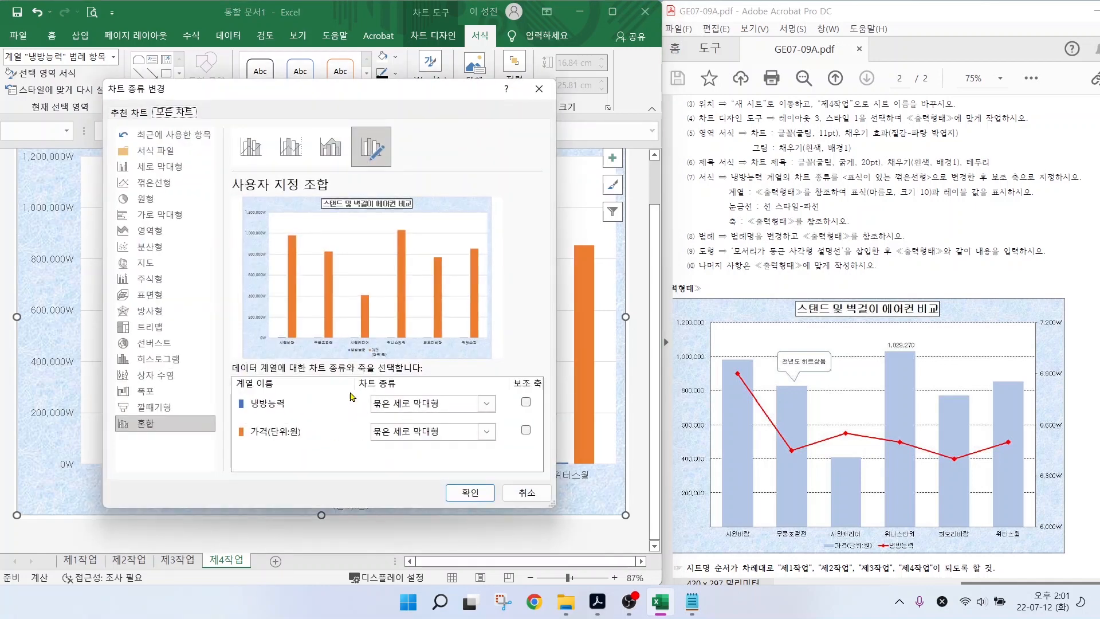
pyautogui.click(379, 398)
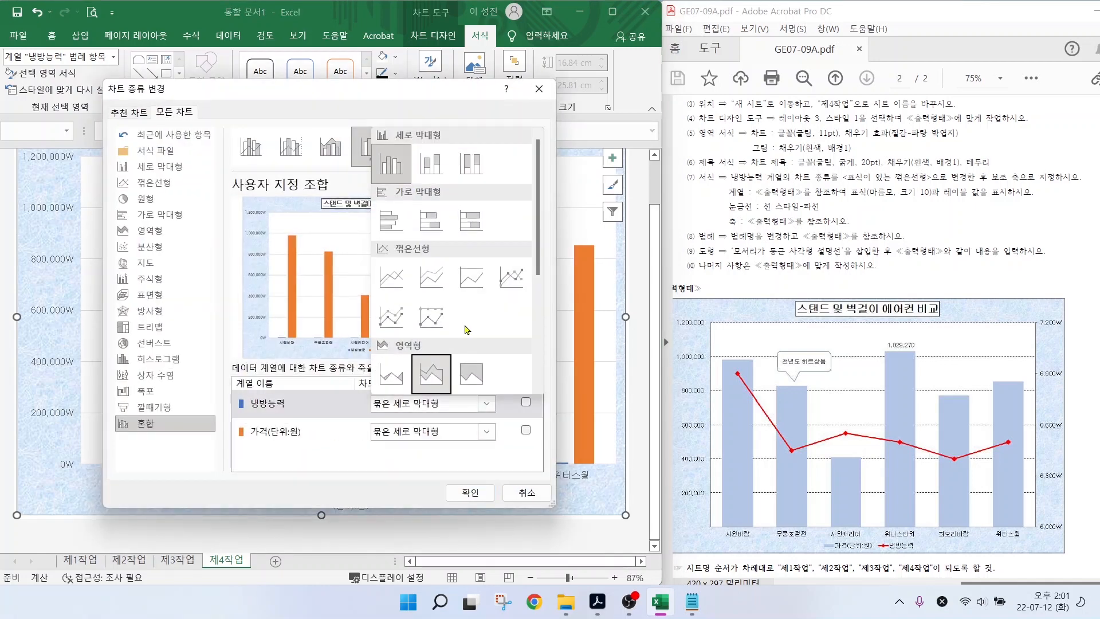
pyautogui.click(508, 283)
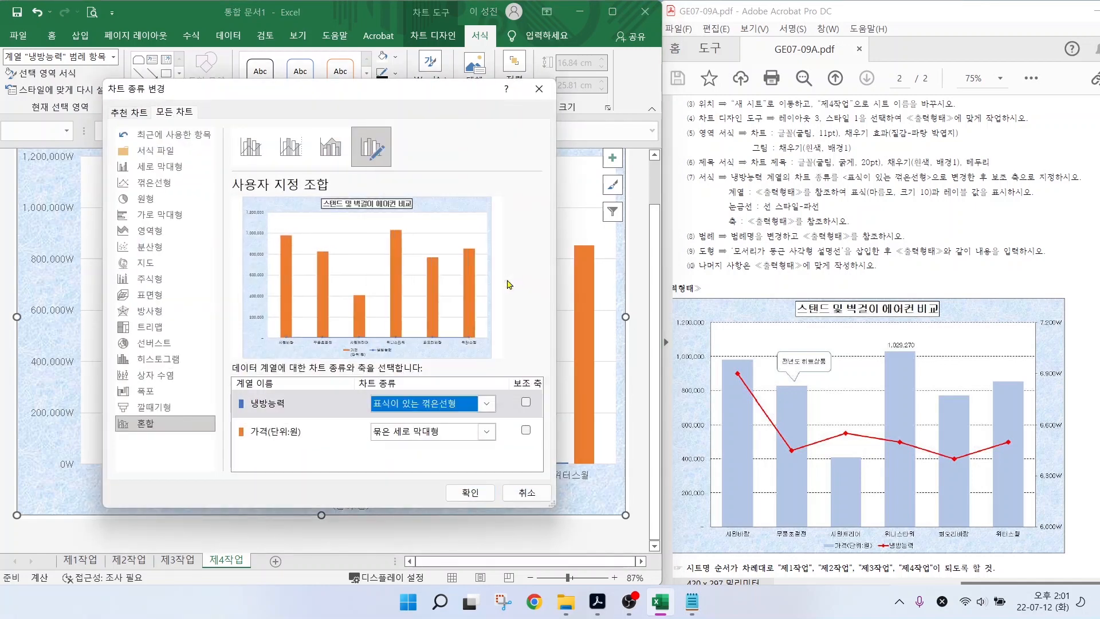
pyautogui.click(527, 402)
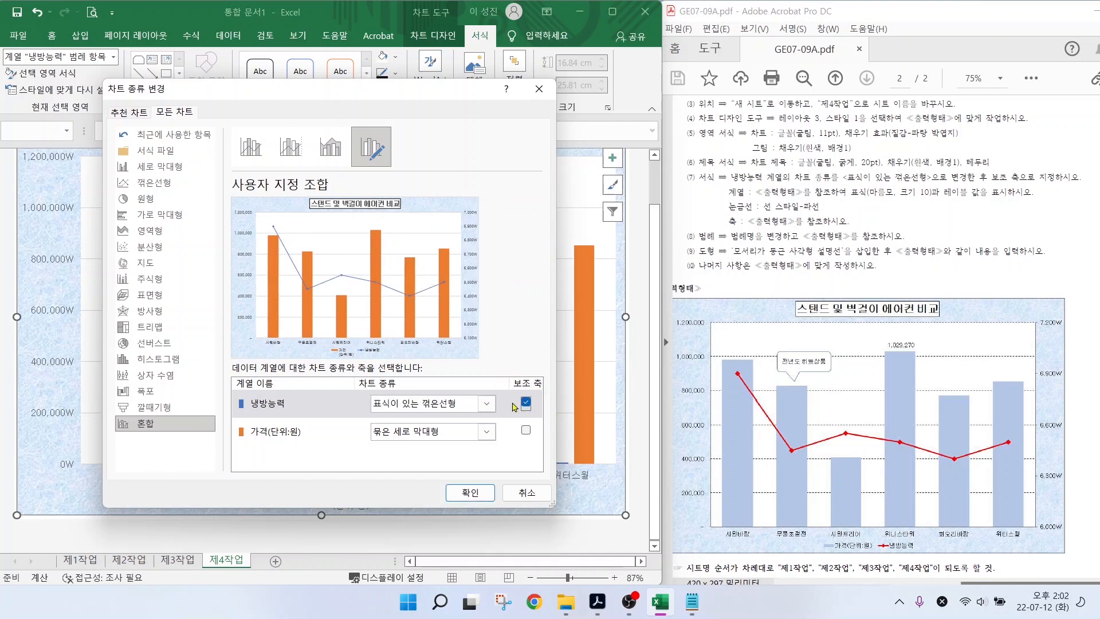
pyautogui.click(469, 492)
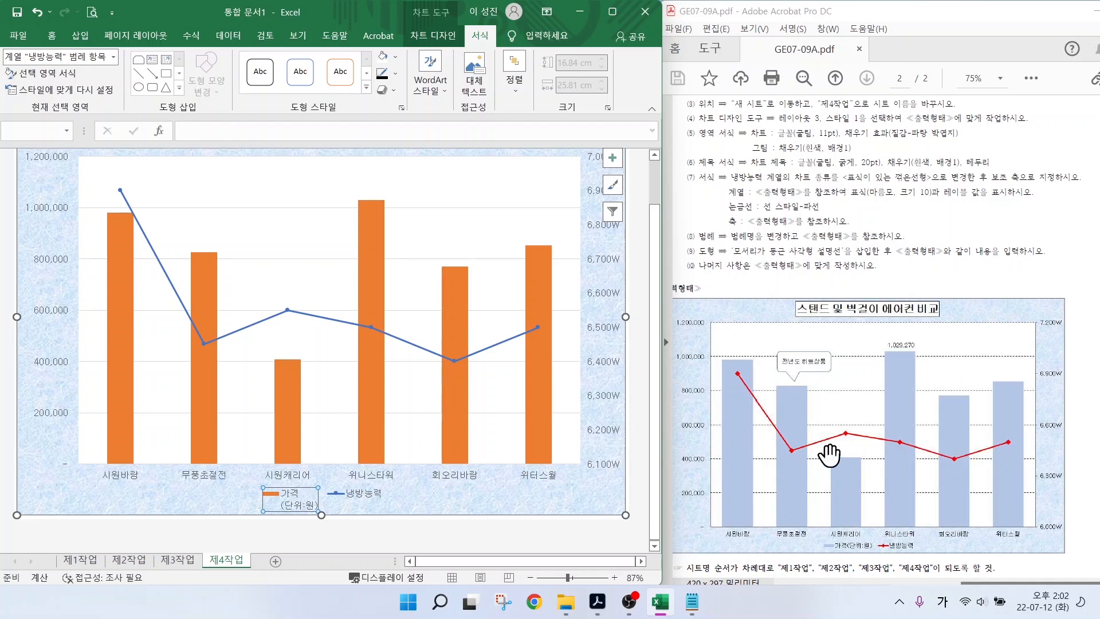
# - Set the major gridlines' outline to the long-dash style
pyautogui.moveTo(728, 220)
pyautogui.mouseDown()
pyautogui.moveTo(851, 219)
pyautogui.moveTo(747, 220)
pyautogui.mouseUp()
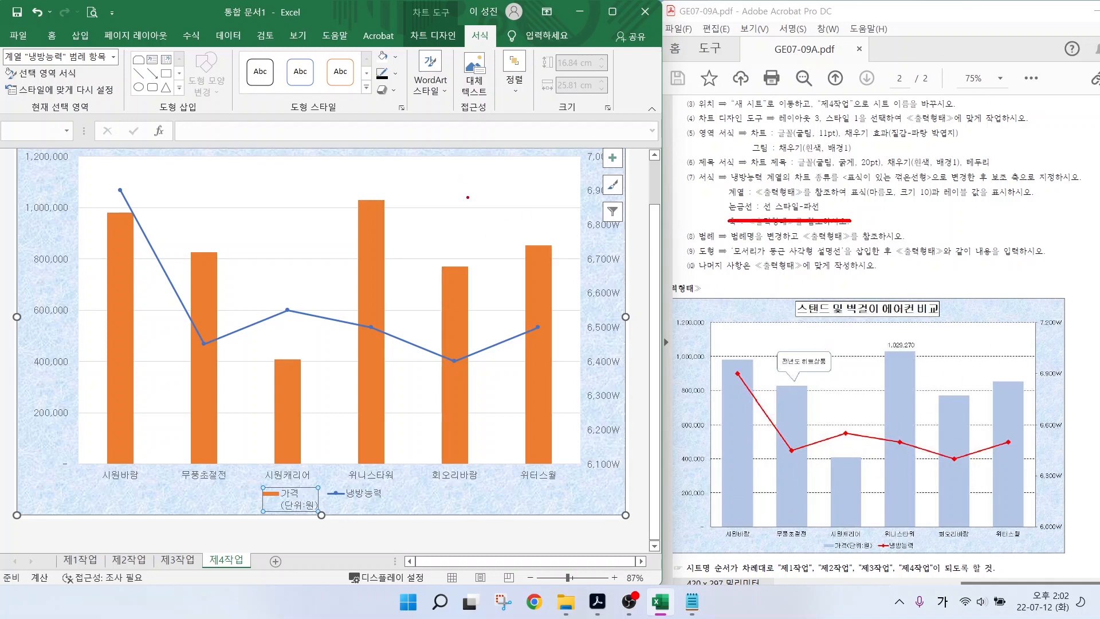
pyautogui.moveTo(466, 208); pyautogui.dragTo(524, 171)
pyautogui.moveTo(480, 254); pyautogui.dragTo(533, 222)
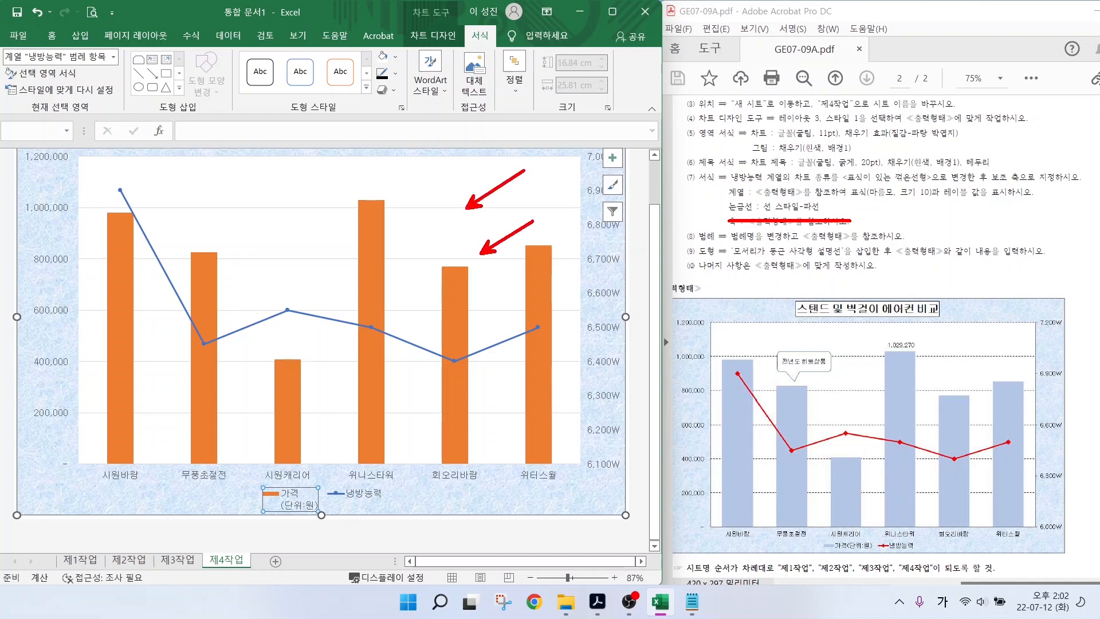
pyautogui.press('Escape')
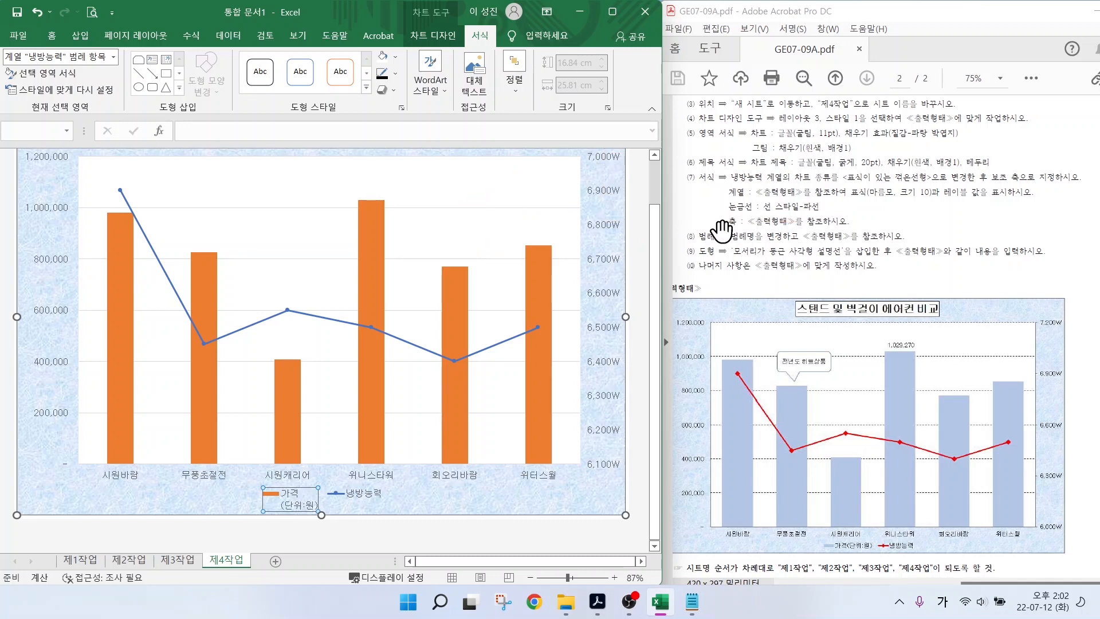
pyautogui.click(486, 213)
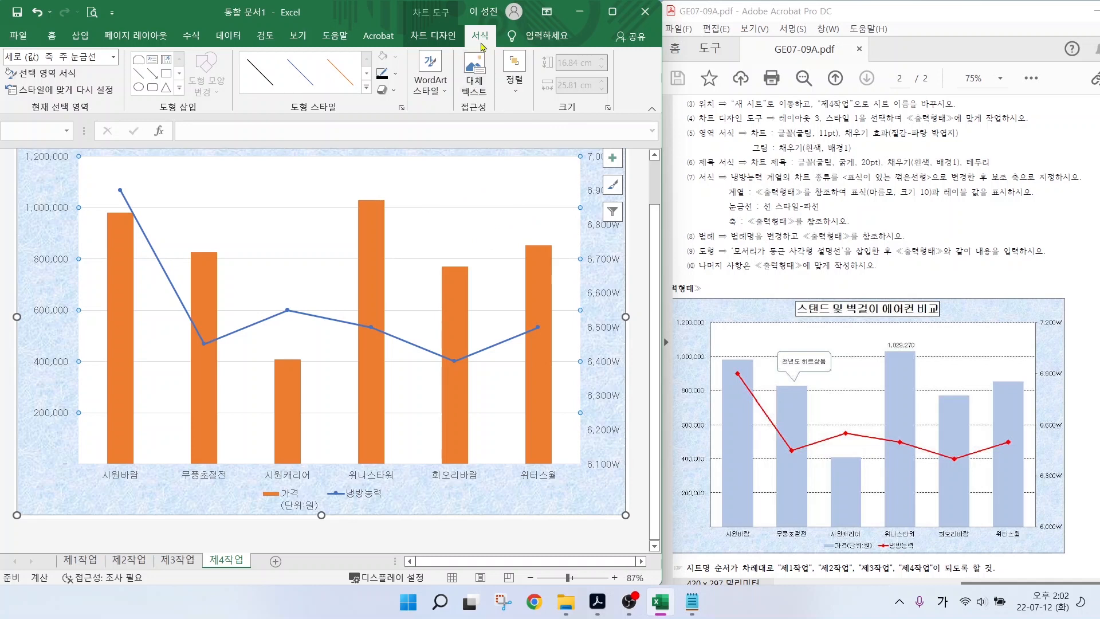
pyautogui.click(394, 73)
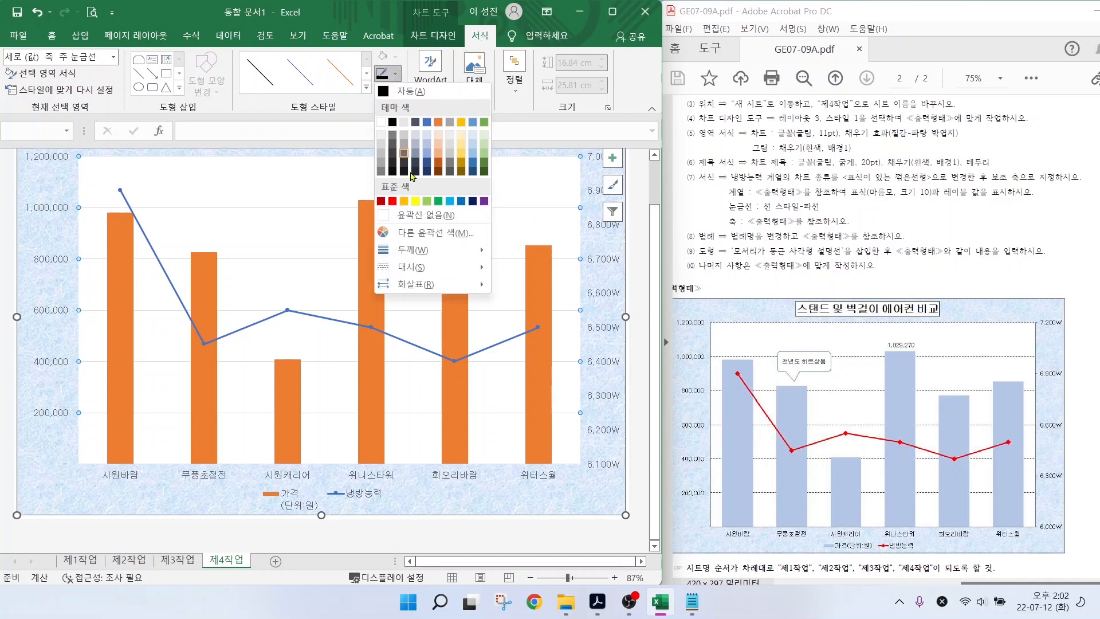
pyautogui.moveTo(424, 268)
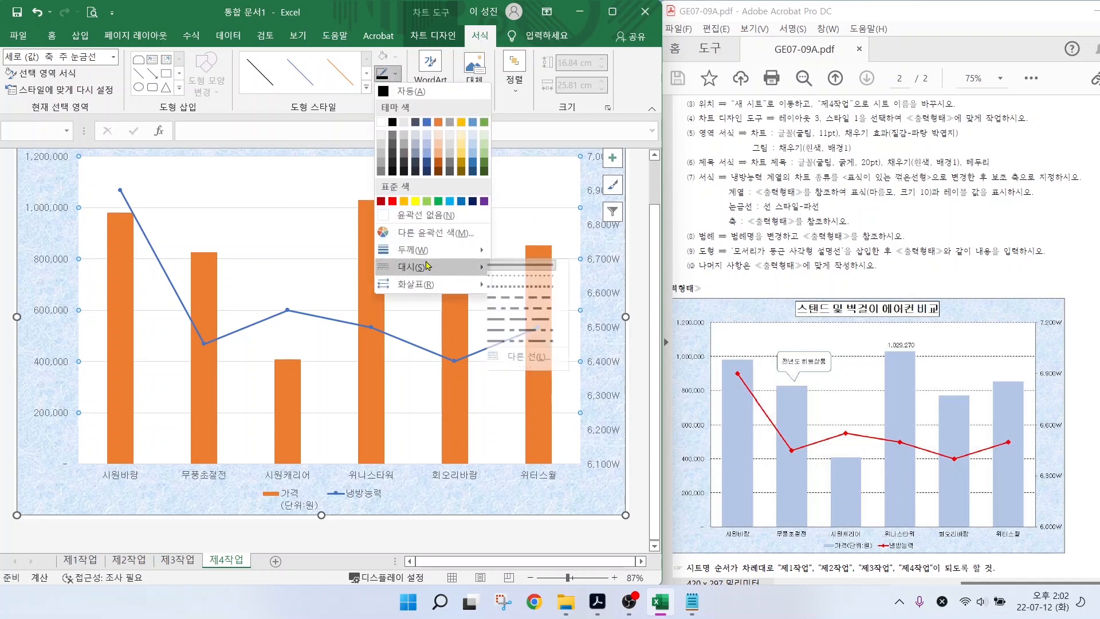
pyautogui.click(523, 298)
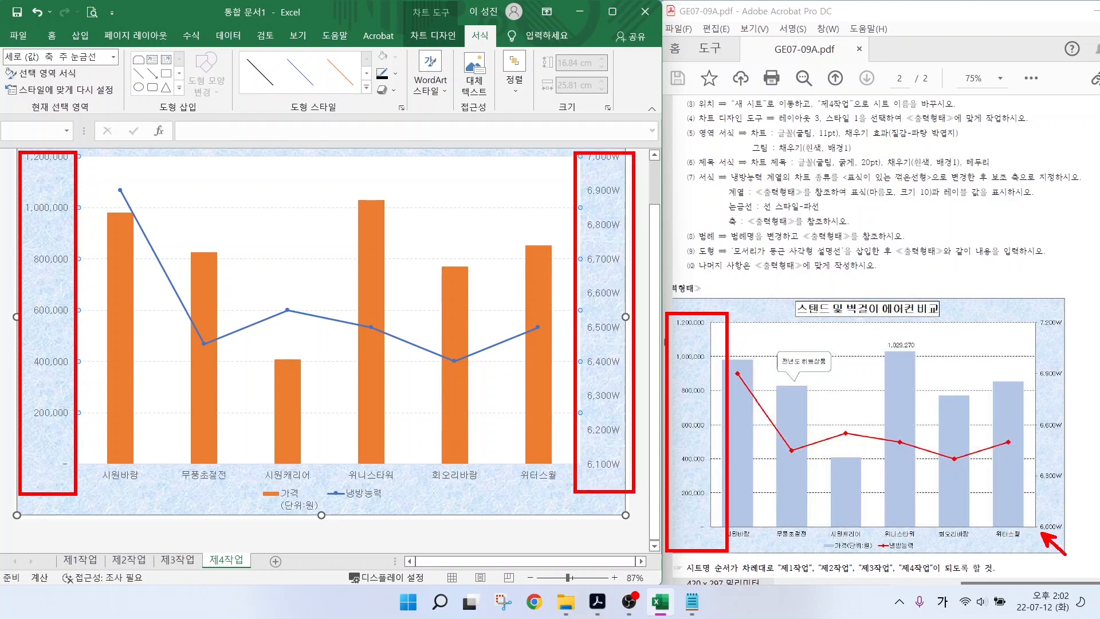
pyautogui.click(601, 329)
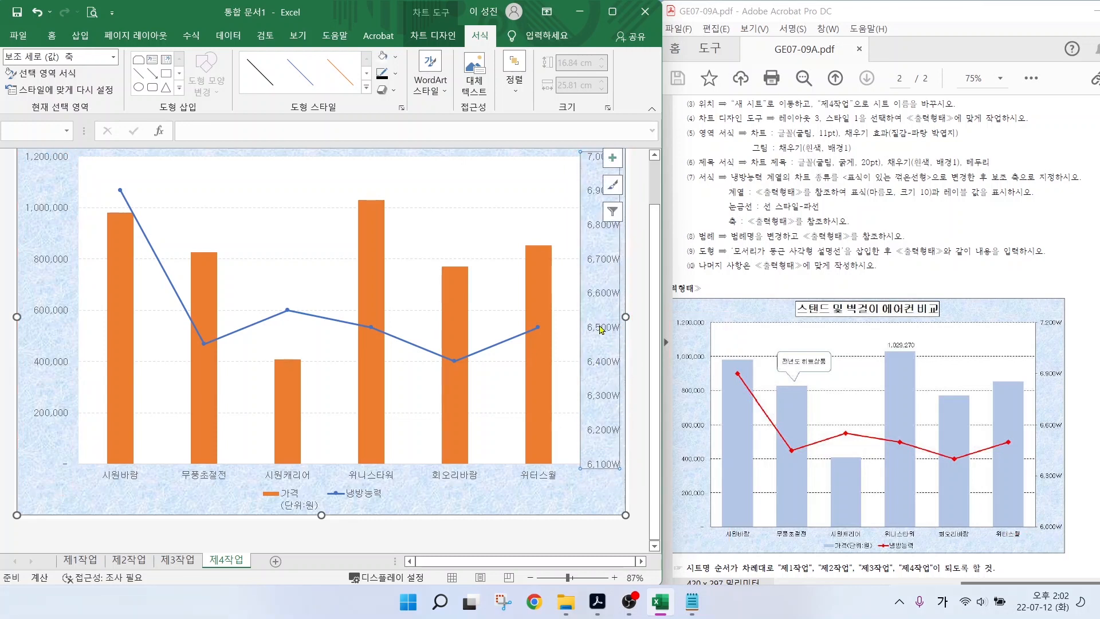
# - Open Format Axis for the secondary 6.100W–7.000W value axis
pyautogui.rightClick(602, 328)
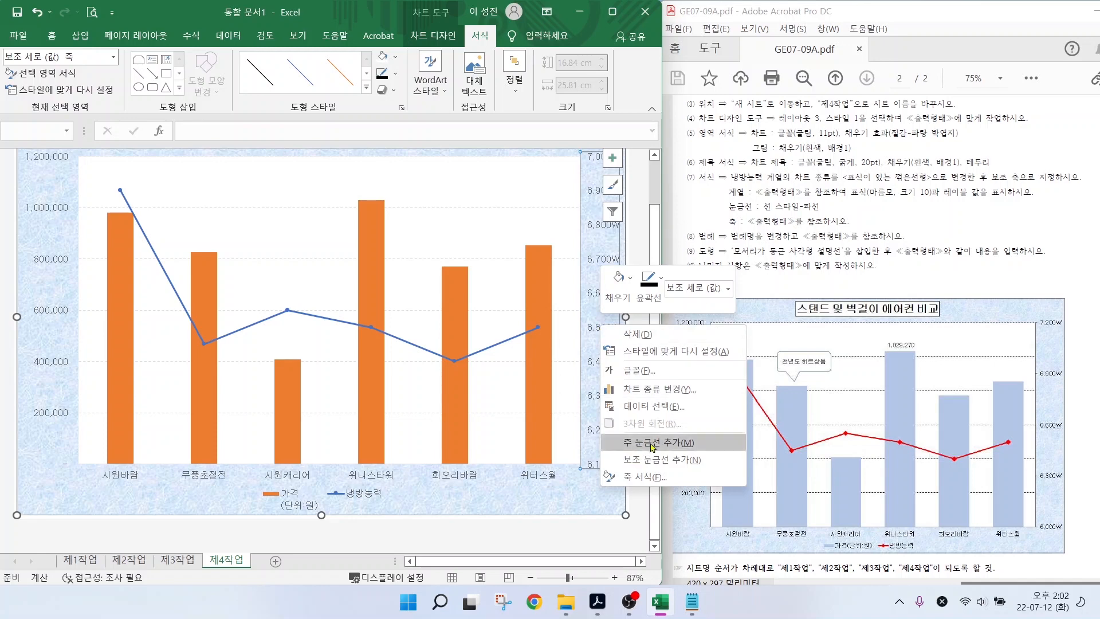
pyautogui.click(641, 480)
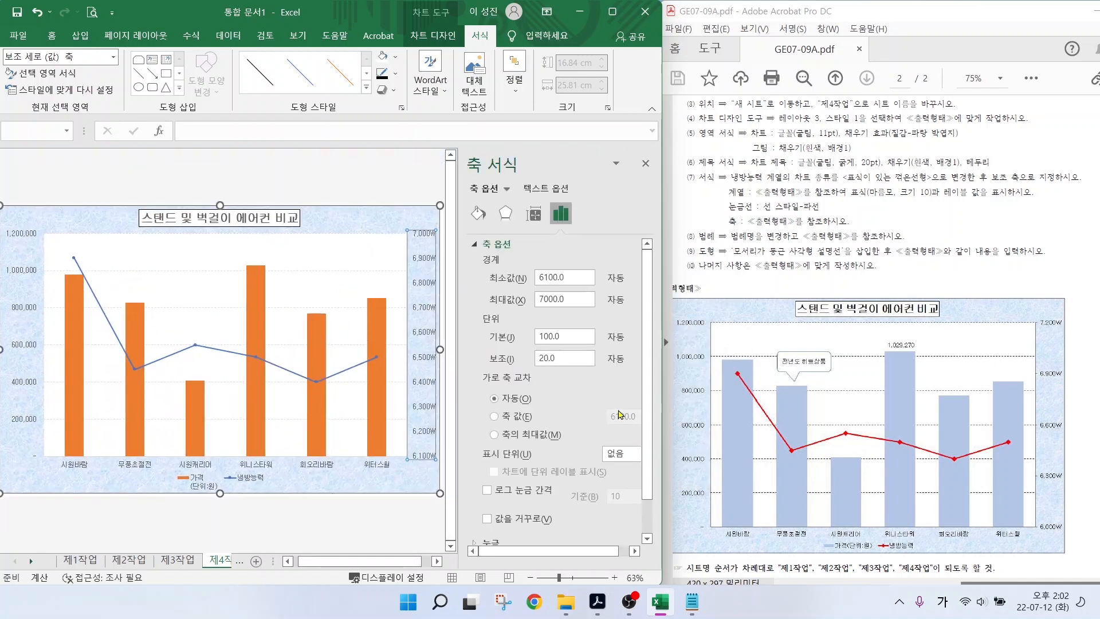
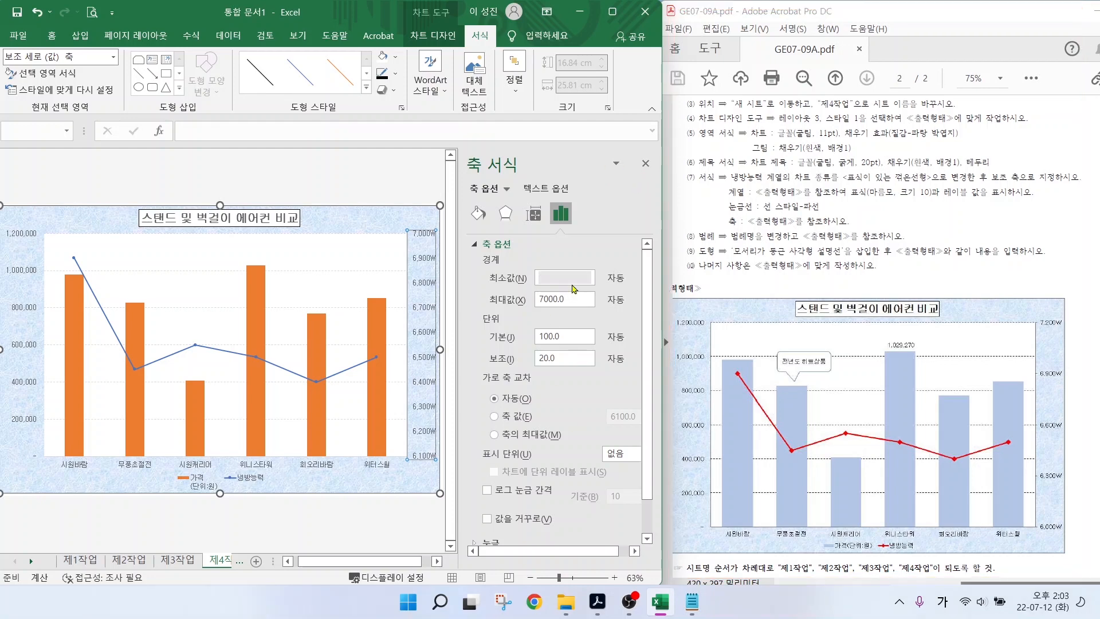
# - Set the secondary value axis to minimum 6000, maximum 7200, major unit 300
pyautogui.moveTo(574, 278); pyautogui.dragTo(513, 287)
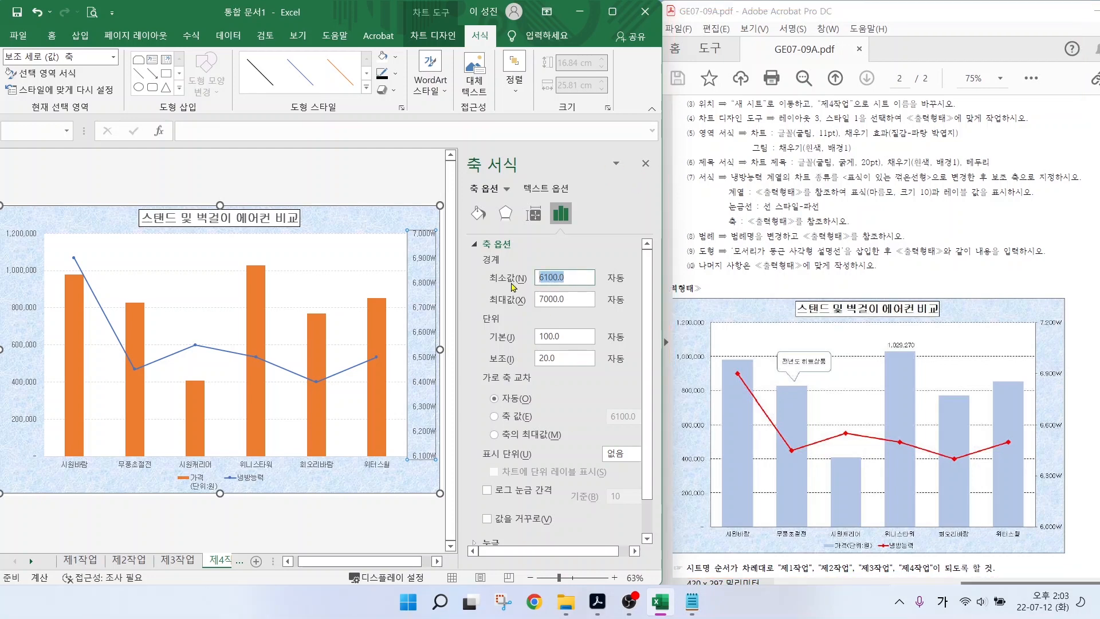
pyautogui.write('6000')
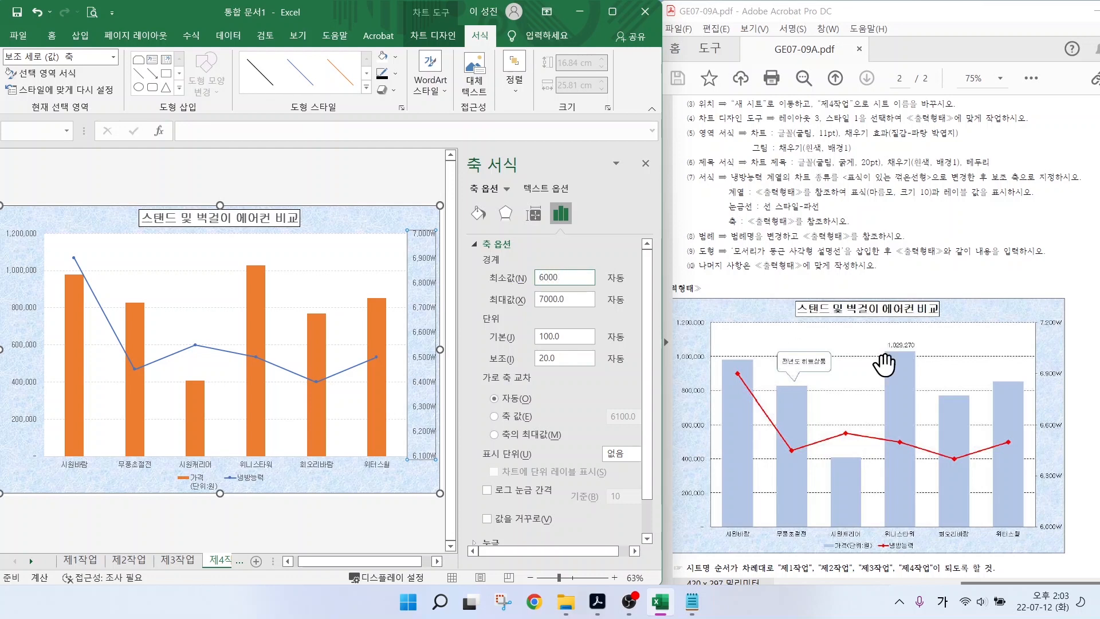
pyautogui.press('Tab')
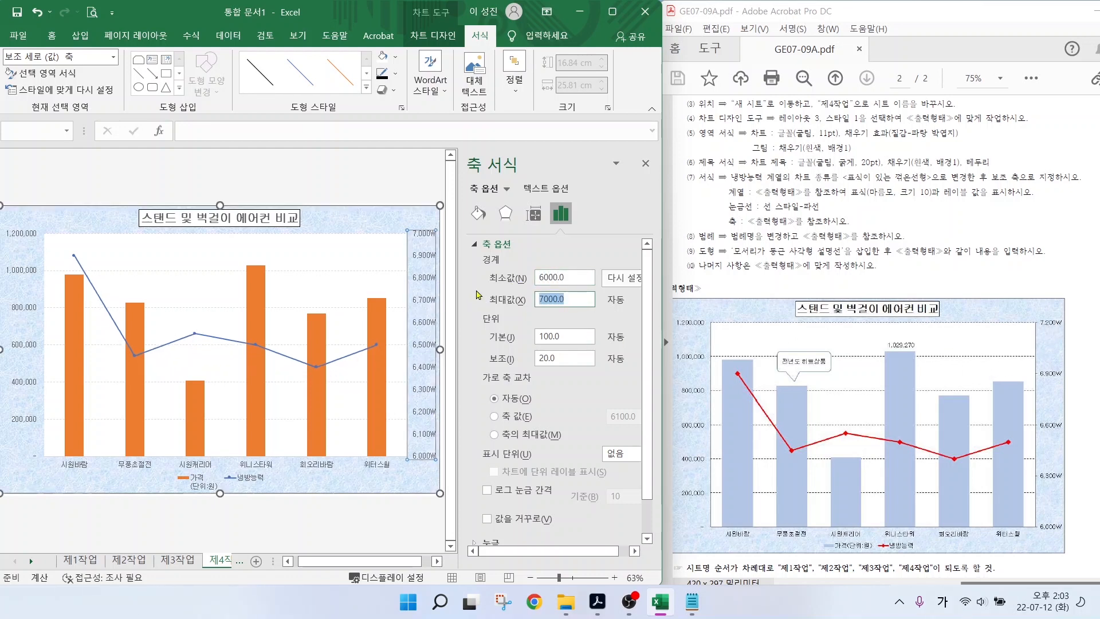
pyautogui.write('7')
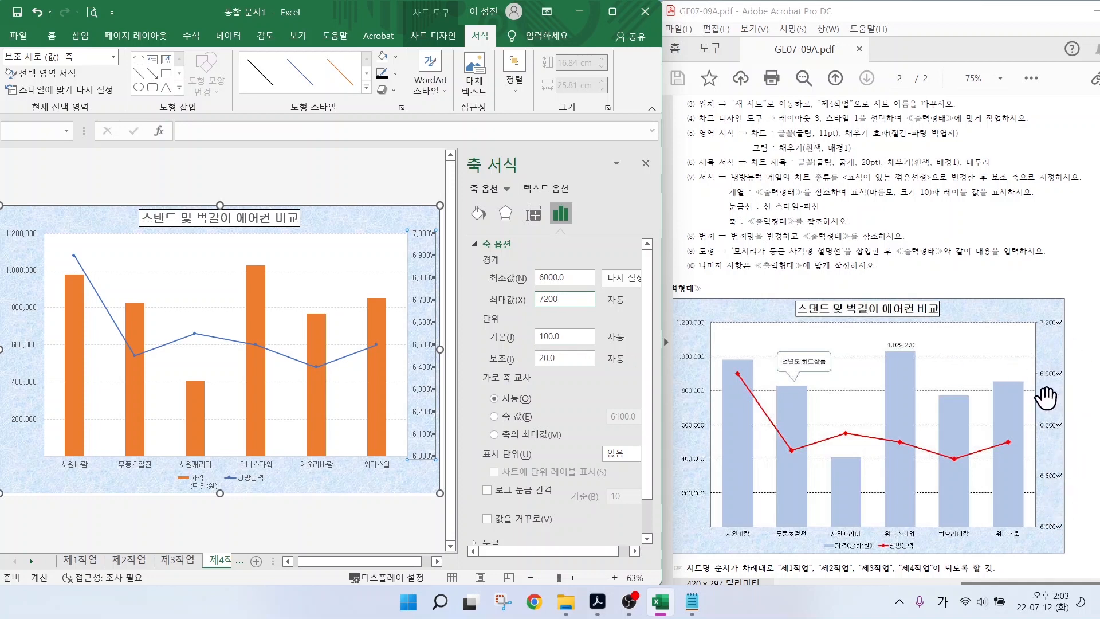
pyautogui.press('Tab')
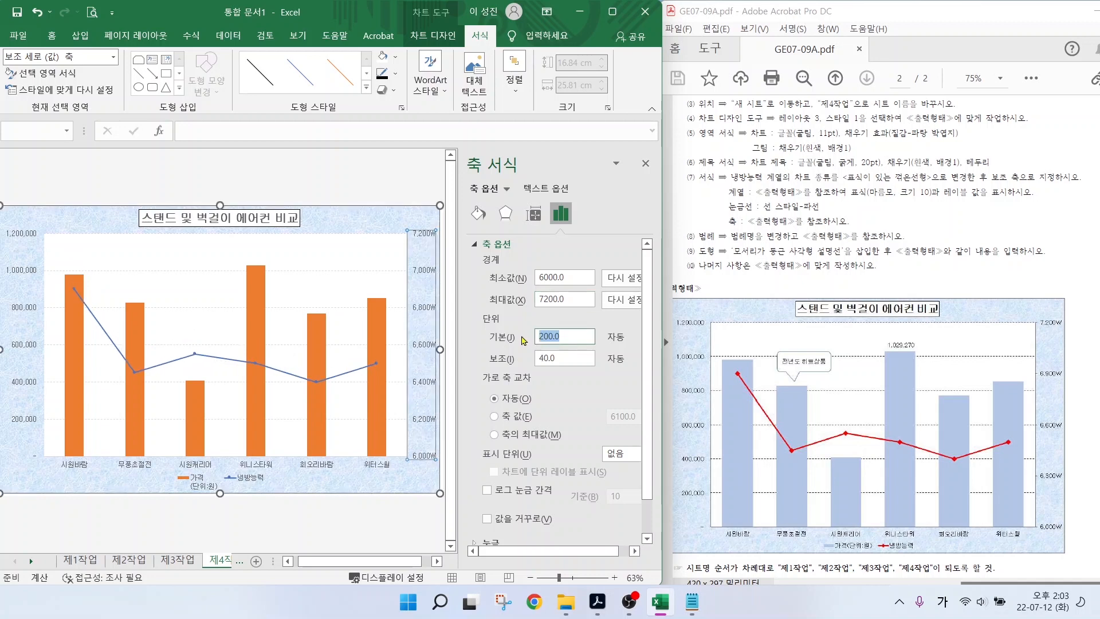
pyautogui.write('300')
pyautogui.click(565, 299)
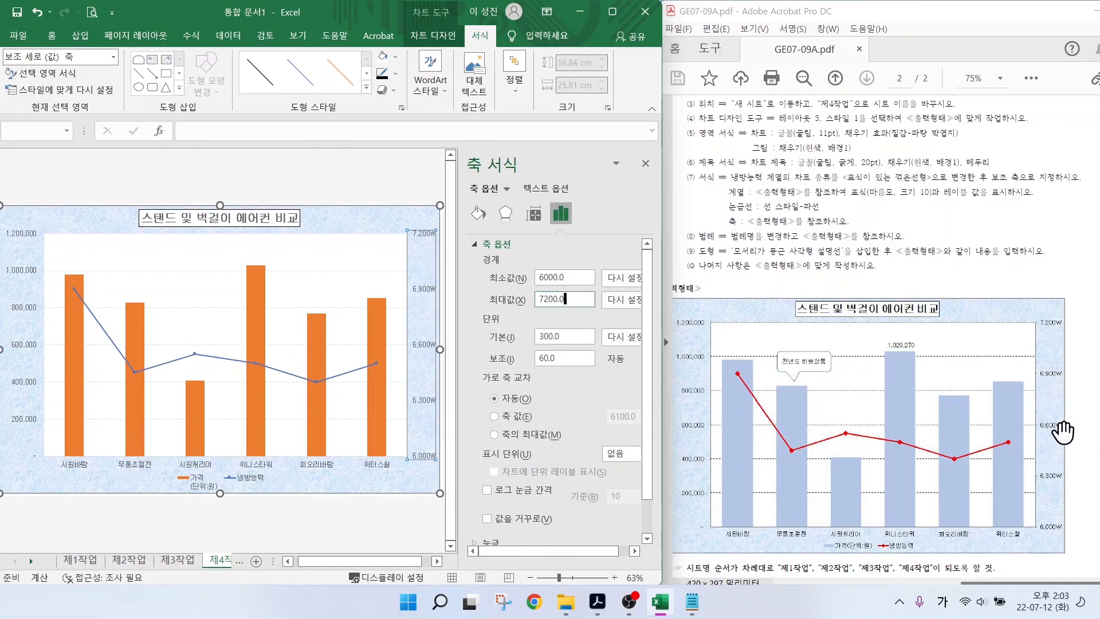
pyautogui.click(646, 164)
pyautogui.hotkey('ctrl', '2')
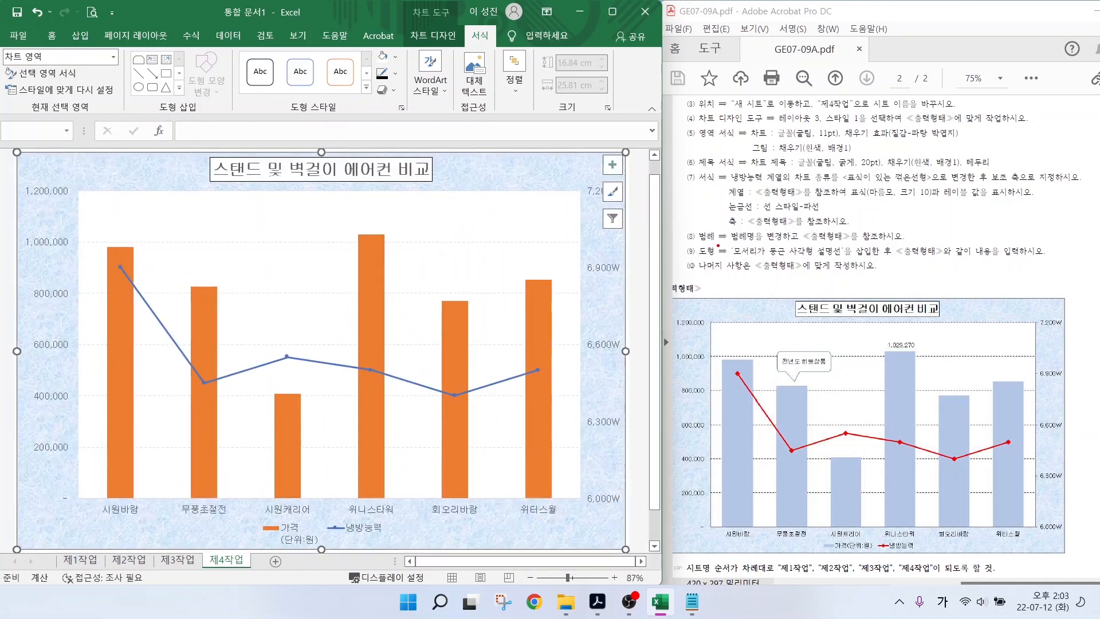
# - Mark up the chart and exam sheet with the screen pen
pyautogui.moveTo(709, 243); pyautogui.dragTo(915, 244)
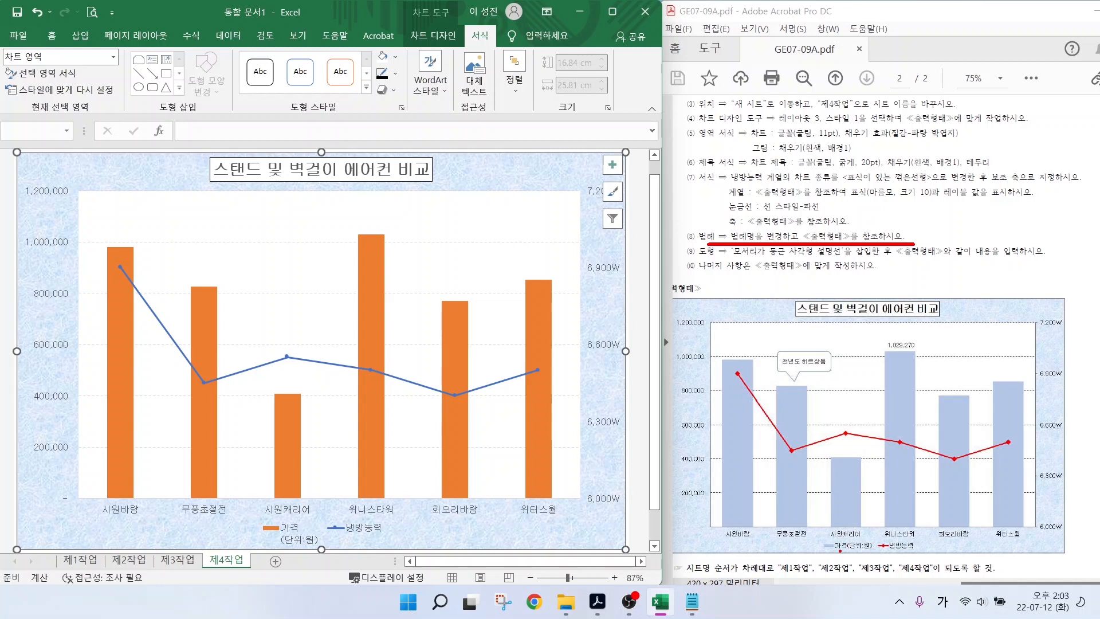
pyautogui.moveTo(840, 551); pyautogui.dragTo(831, 561)
pyautogui.moveTo(900, 554); pyautogui.dragTo(929, 580)
pyautogui.moveTo(832, 549); pyautogui.dragTo(923, 550)
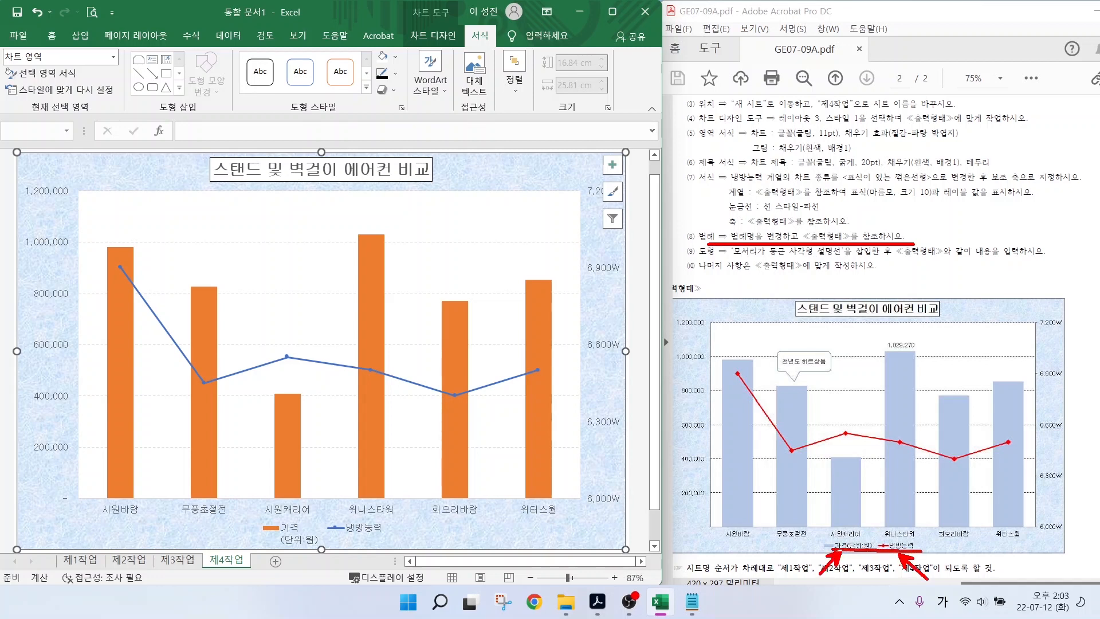
pyautogui.moveTo(299, 548)
pyautogui.mouseDown()
pyautogui.moveTo(282, 519)
pyautogui.moveTo(311, 554)
pyautogui.mouseUp()
pyautogui.press('Escape')
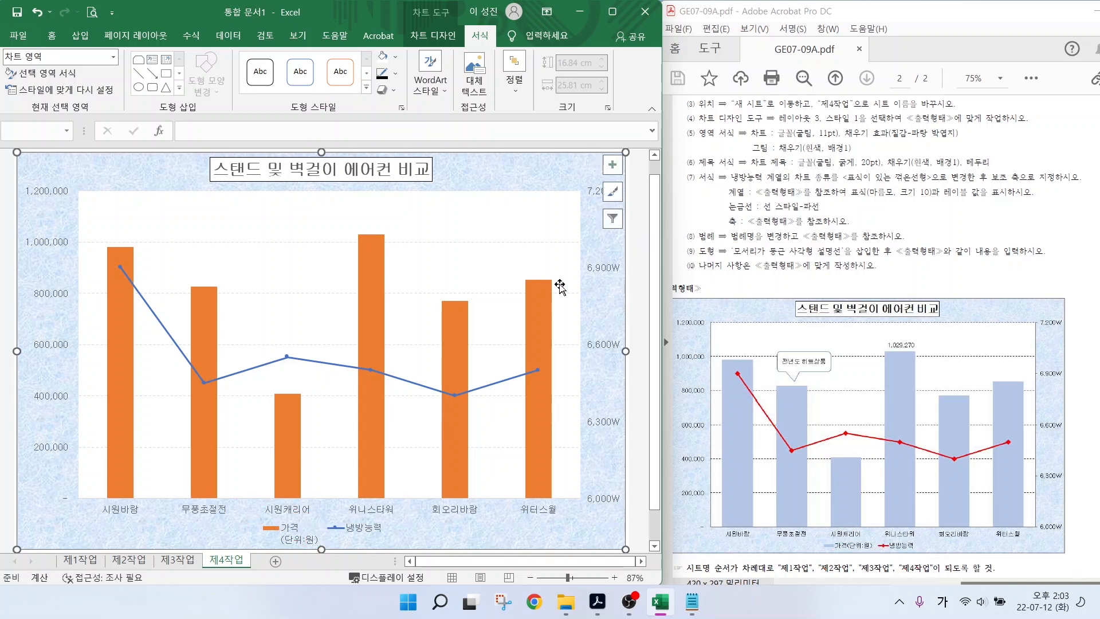
# - Review the legend's Format Legend settings and bring up the Chart Design tools
pyautogui.click(297, 531)
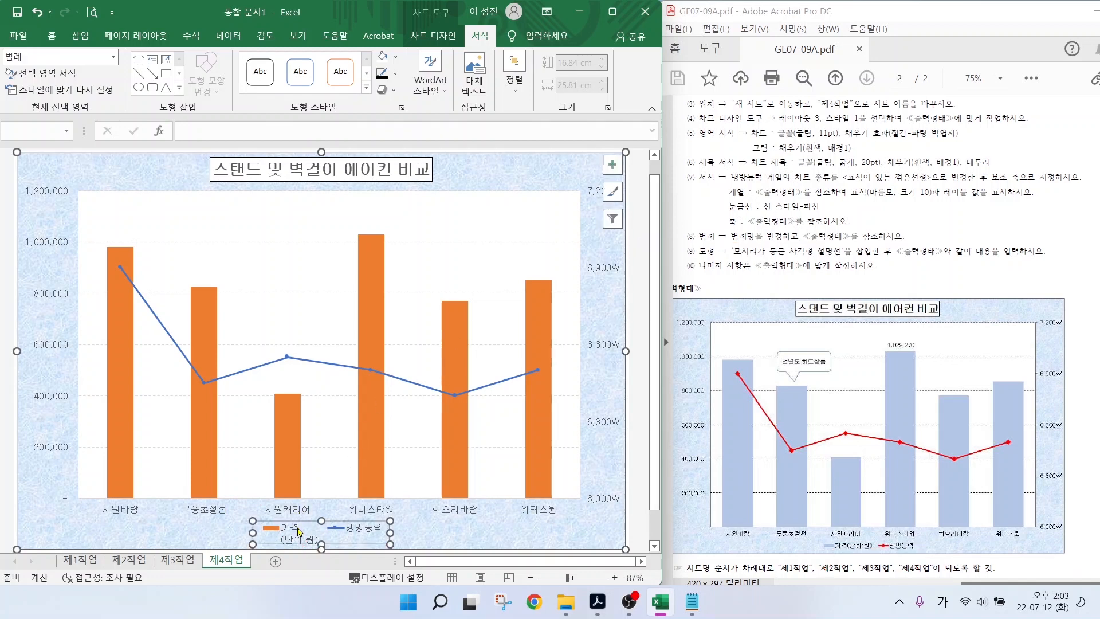
pyautogui.rightClick(298, 532)
pyautogui.click(344, 518)
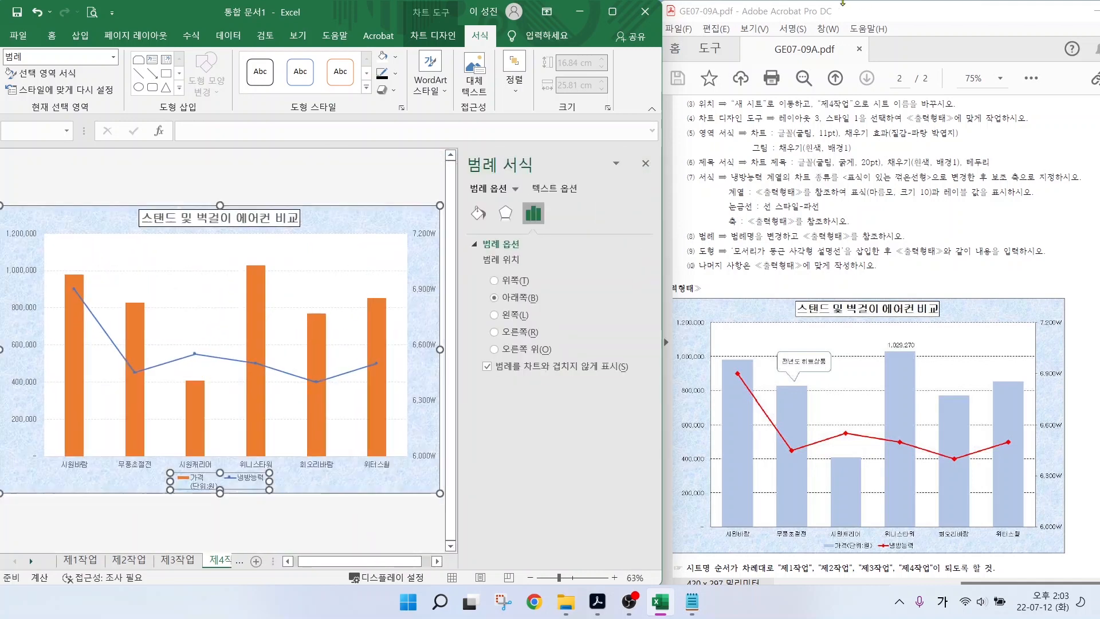
pyautogui.click(506, 213)
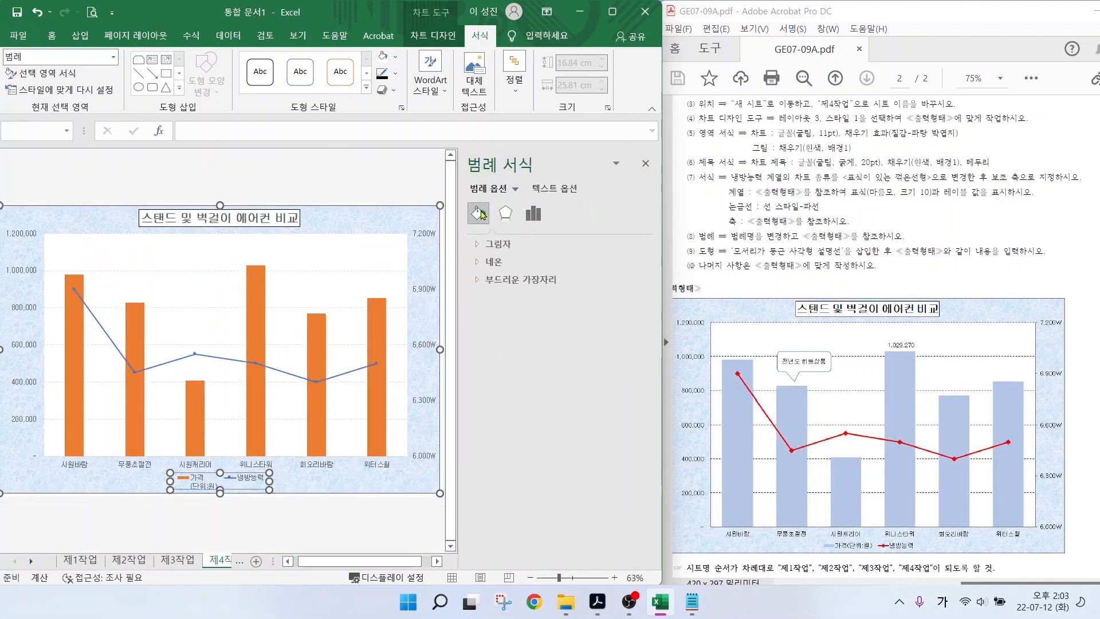
pyautogui.click(506, 214)
pyautogui.click(533, 213)
pyautogui.click(506, 214)
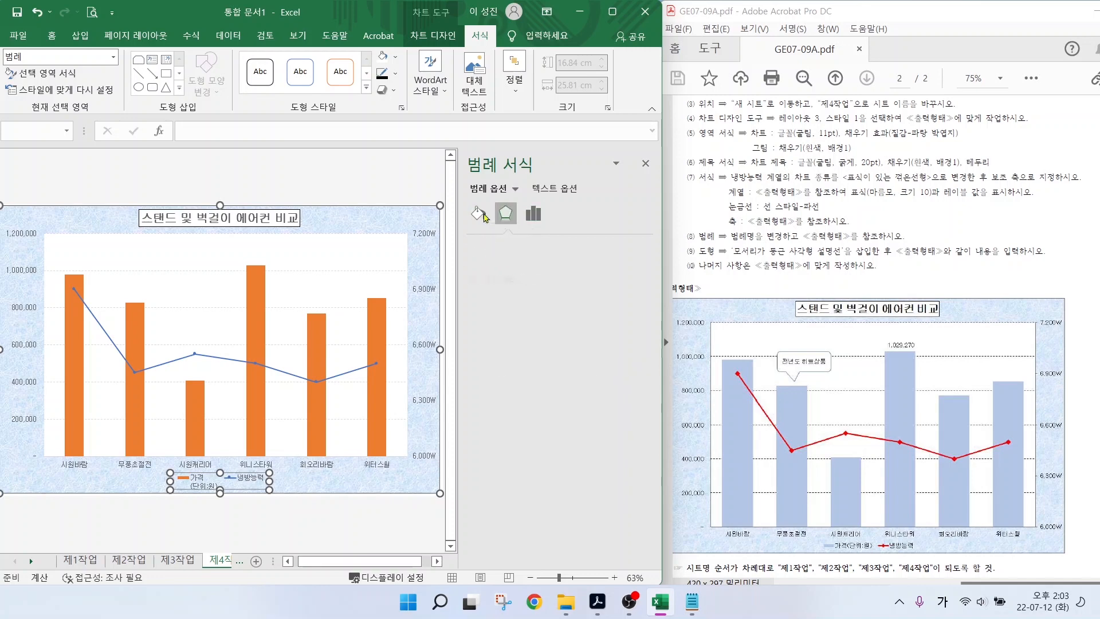
pyautogui.click(478, 214)
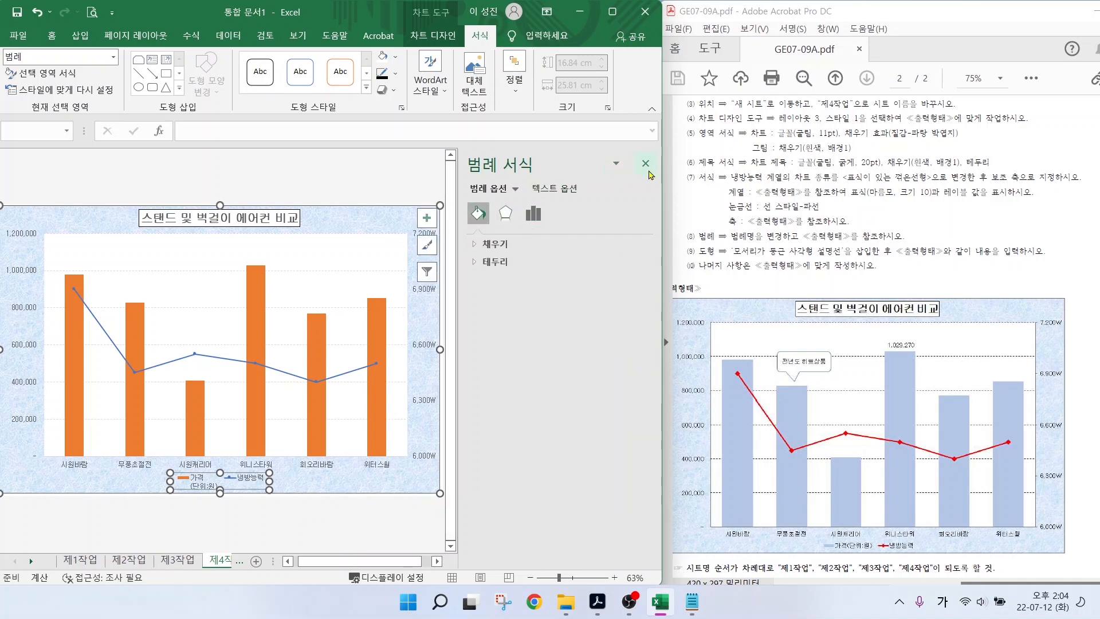
pyautogui.click(646, 164)
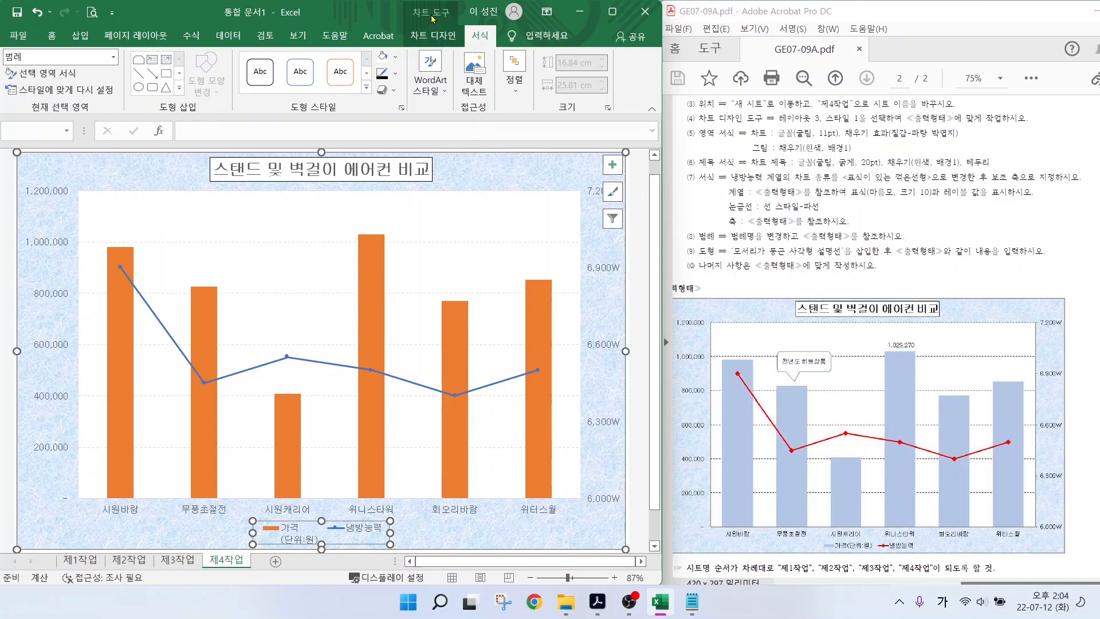
pyautogui.click(454, 33)
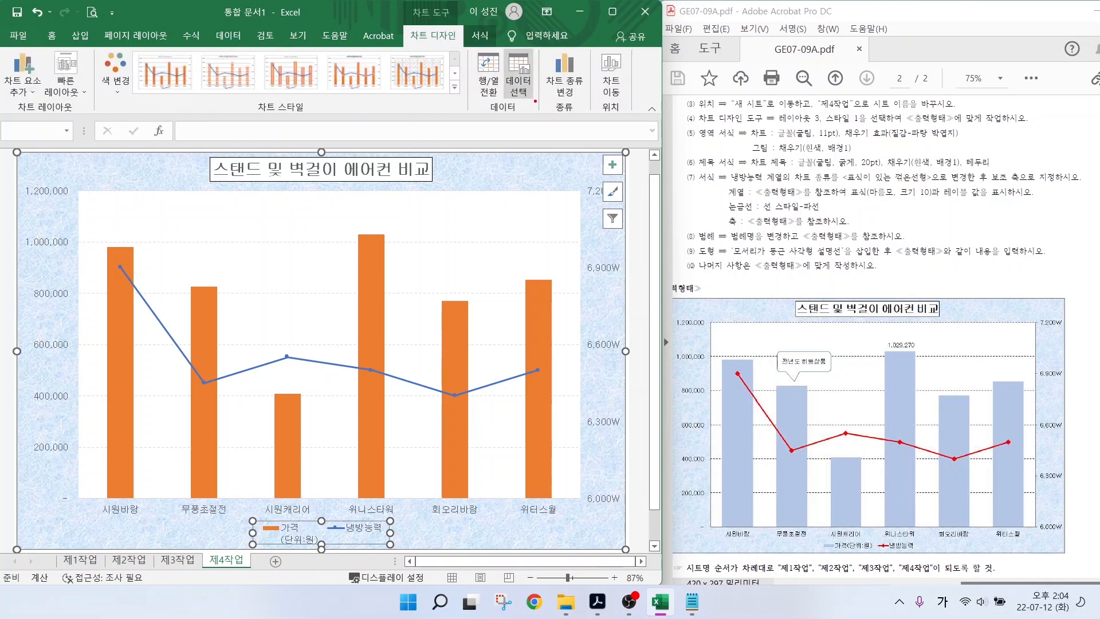
# - Rename the price series to '가격(단위:원)' in Select Data Source
pyautogui.moveTo(536, 105)
pyautogui.mouseDown()
pyautogui.moveTo(508, 58)
pyautogui.moveTo(534, 106)
pyautogui.mouseUp()
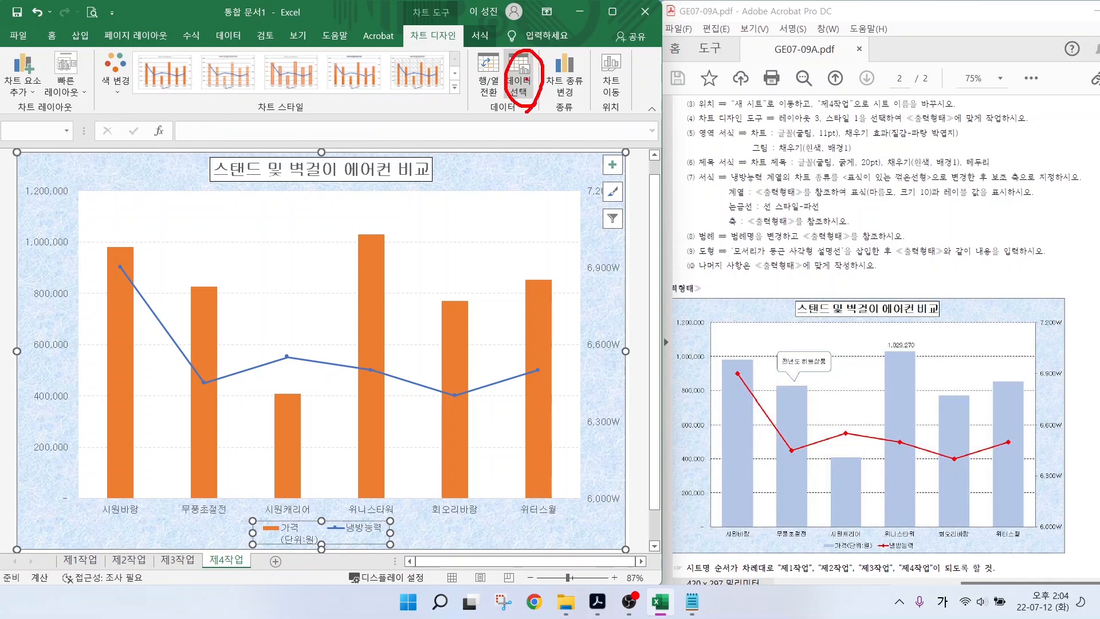
pyautogui.click(519, 69)
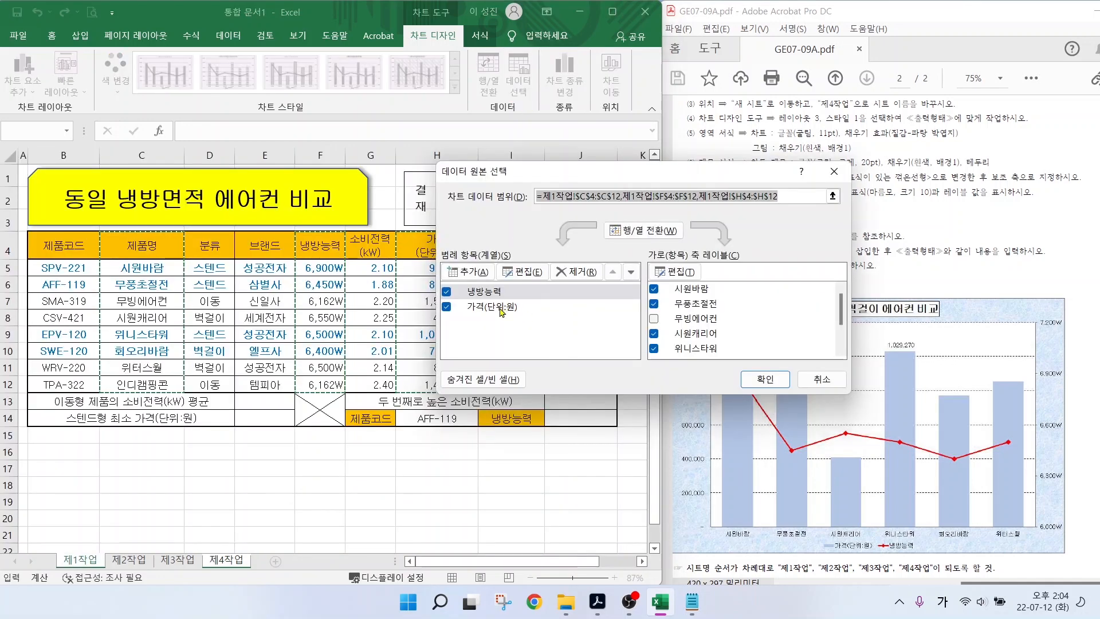
pyautogui.moveTo(462, 299); pyautogui.dragTo(535, 324)
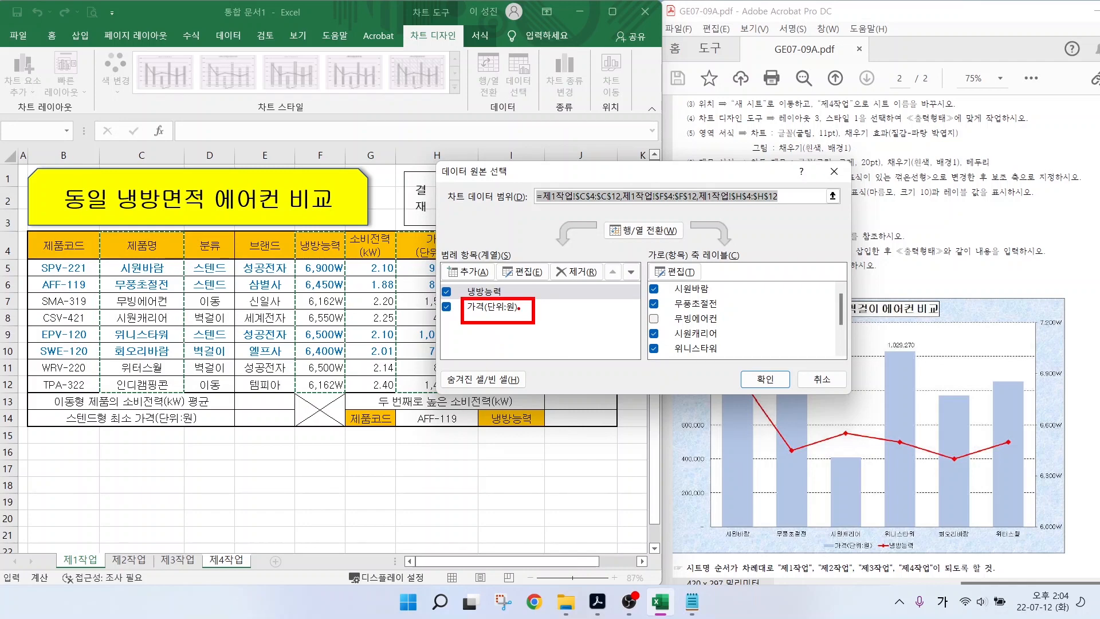
pyautogui.click(486, 306)
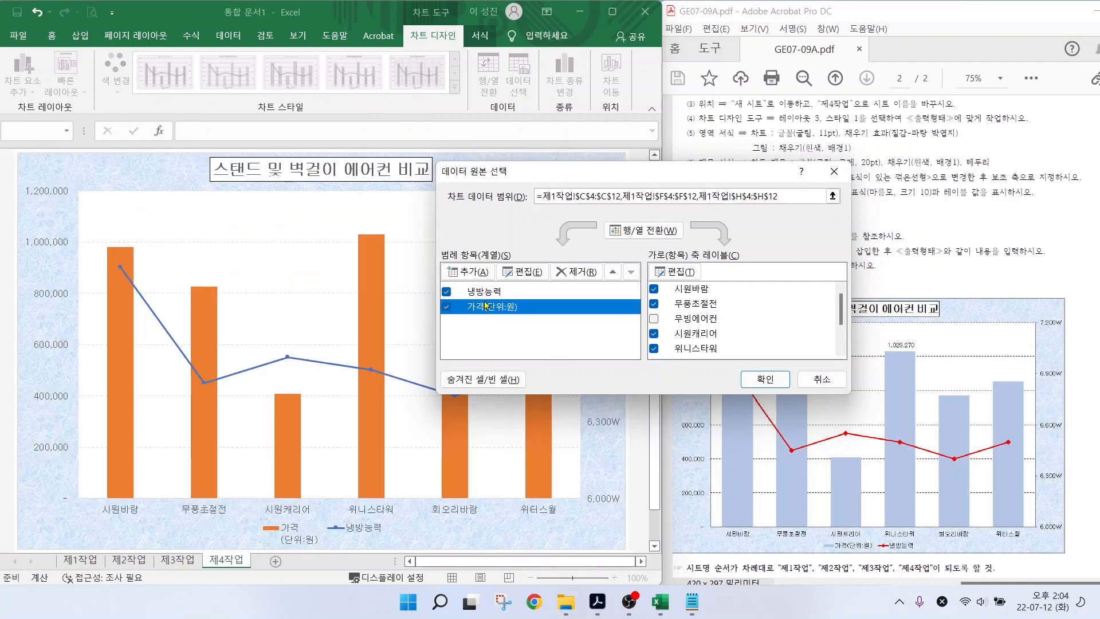
pyautogui.click(536, 274)
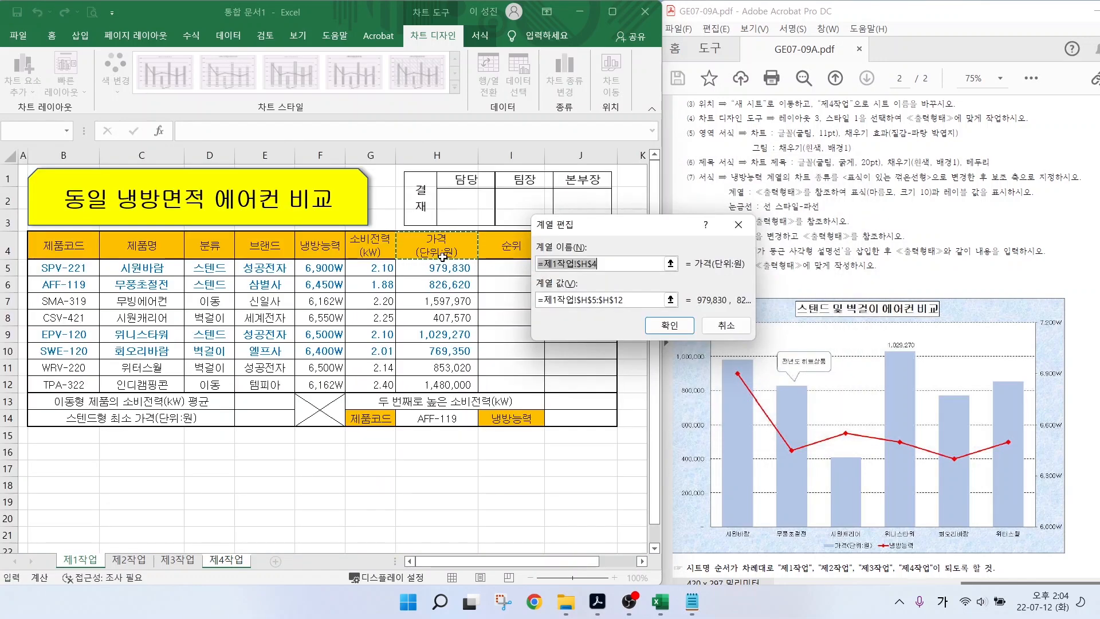
pyautogui.moveTo(457, 257); pyautogui.dragTo(417, 232)
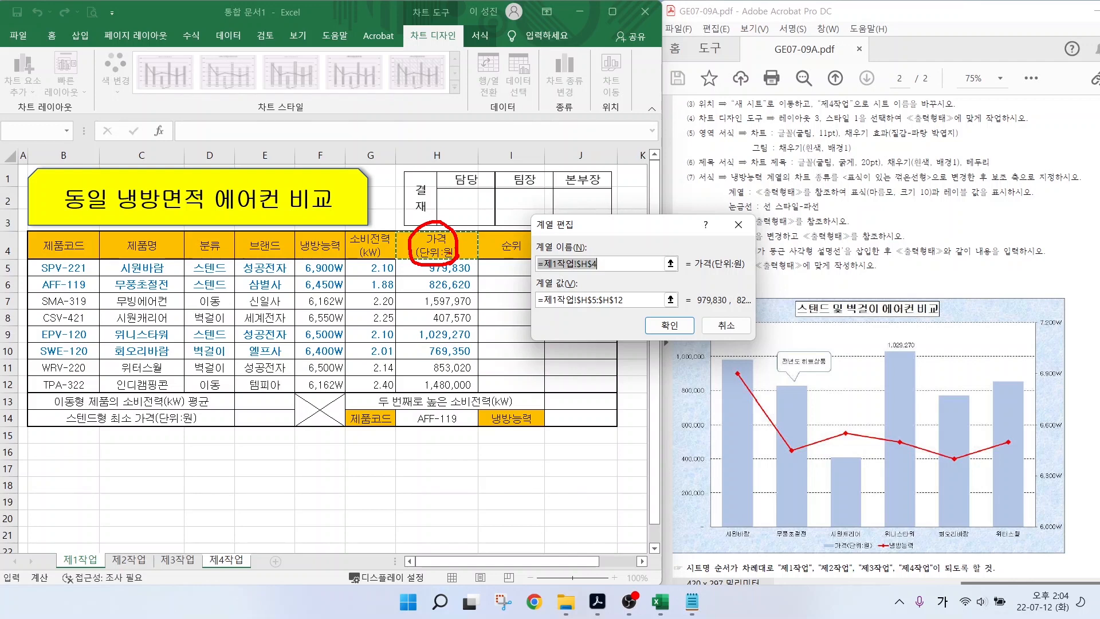
pyautogui.press('Escape')
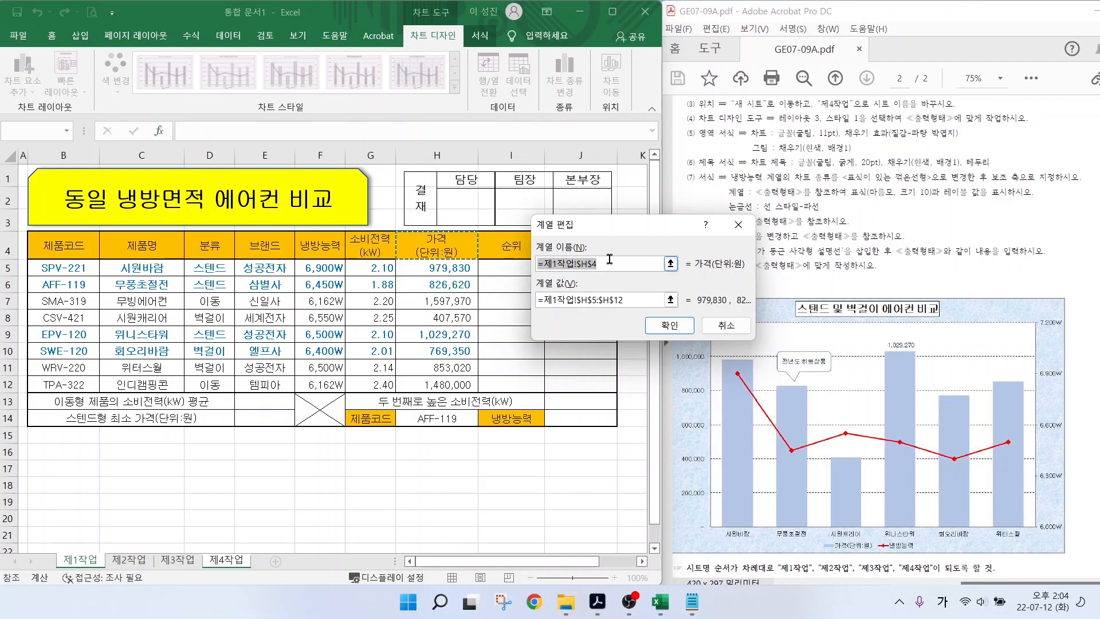
pyautogui.write('가')
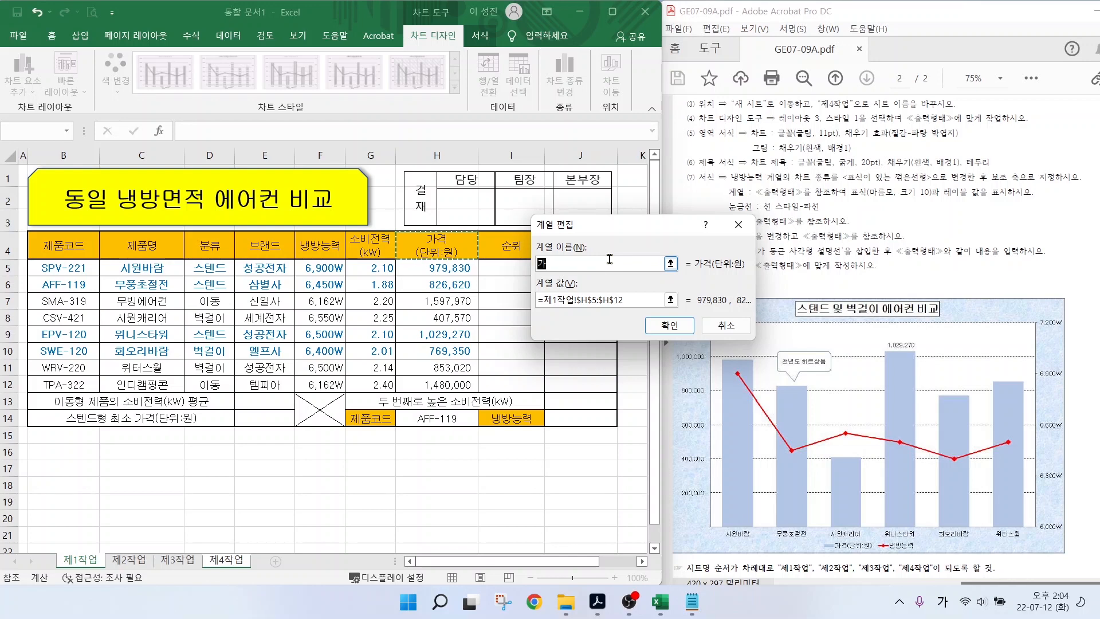
pyautogui.write('격(단위:원)')
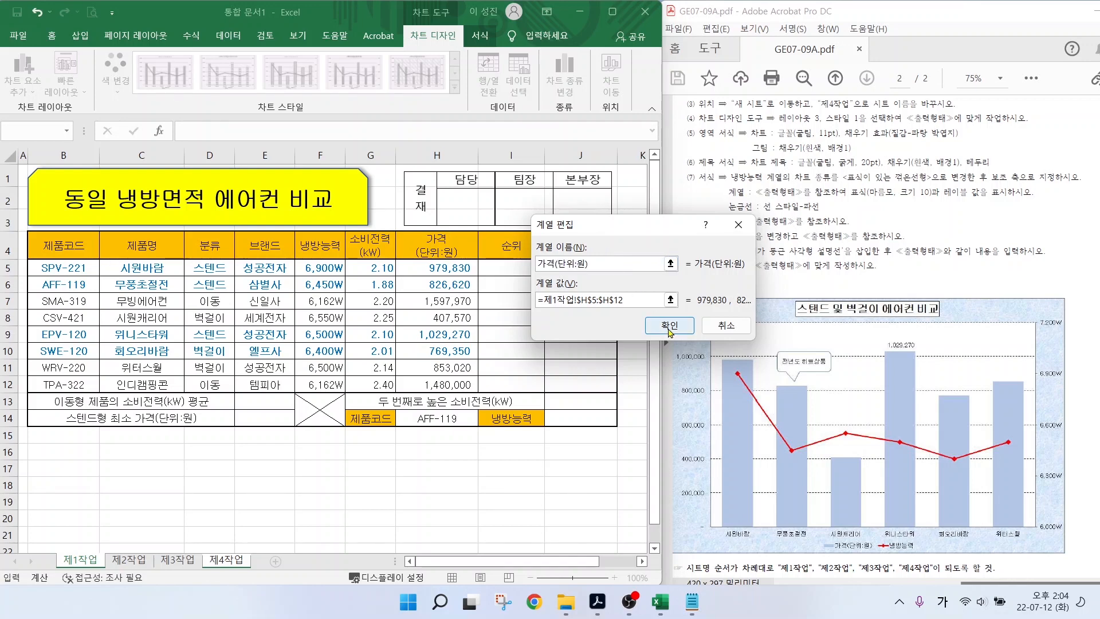
pyautogui.click(669, 325)
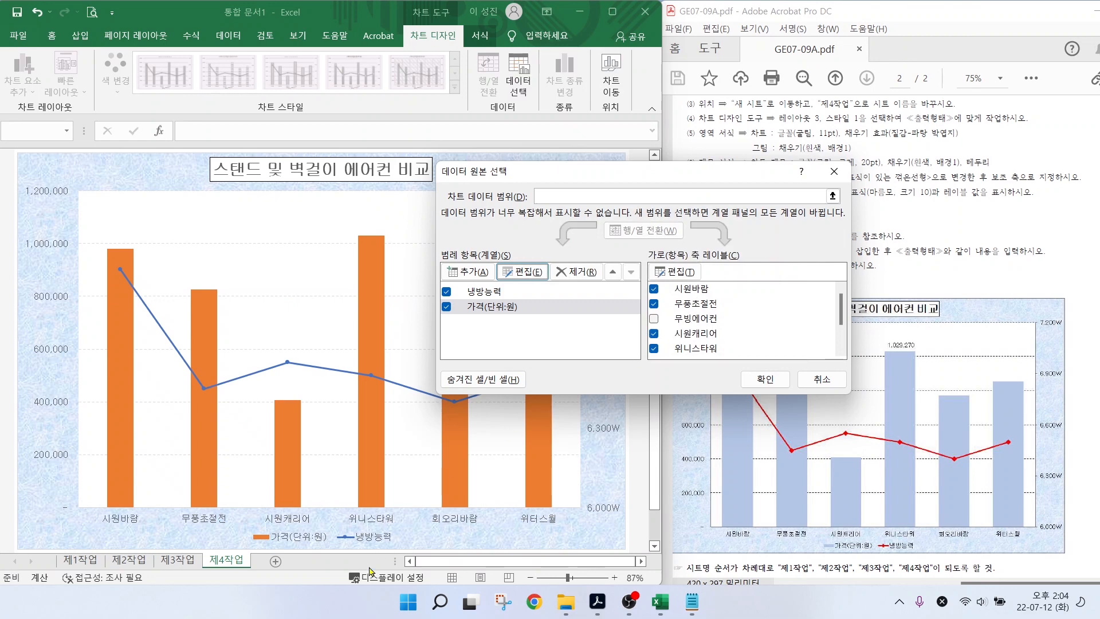
# - Confirm the chart data with 무빙에어컨 left out of the axis labels
pyautogui.moveTo(261, 546); pyautogui.dragTo(395, 546)
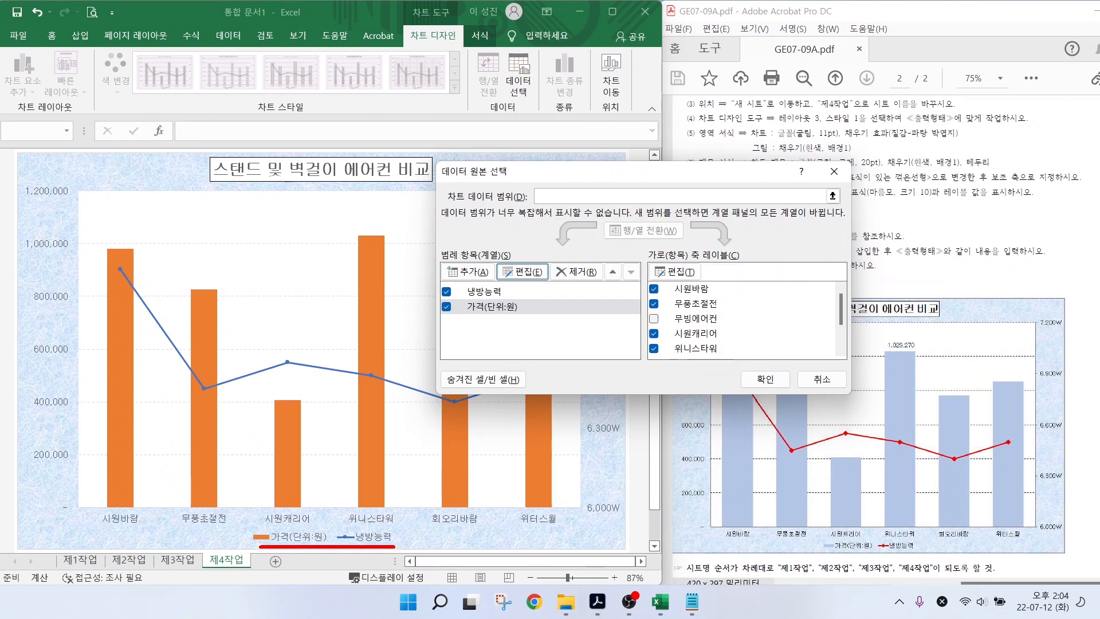
pyautogui.click(757, 381)
pyautogui.moveTo(698, 259); pyautogui.dragTo(1015, 261)
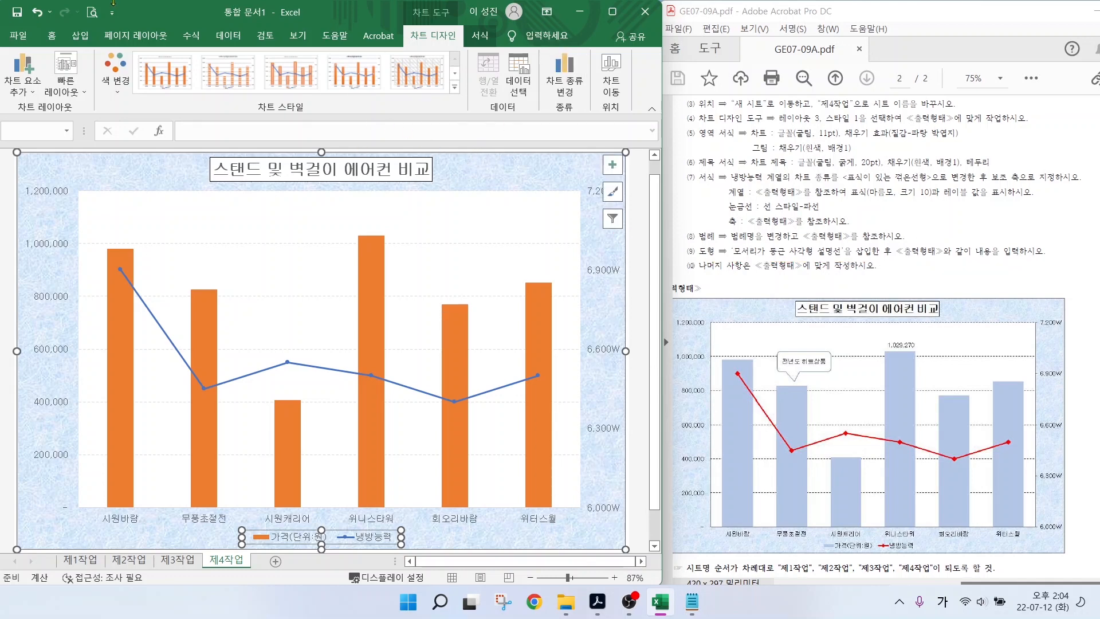
# - Draw a rounded-rectangle callout reading '전년도 히트상품' above the 무풍초절전 bar
pyautogui.click(80, 35)
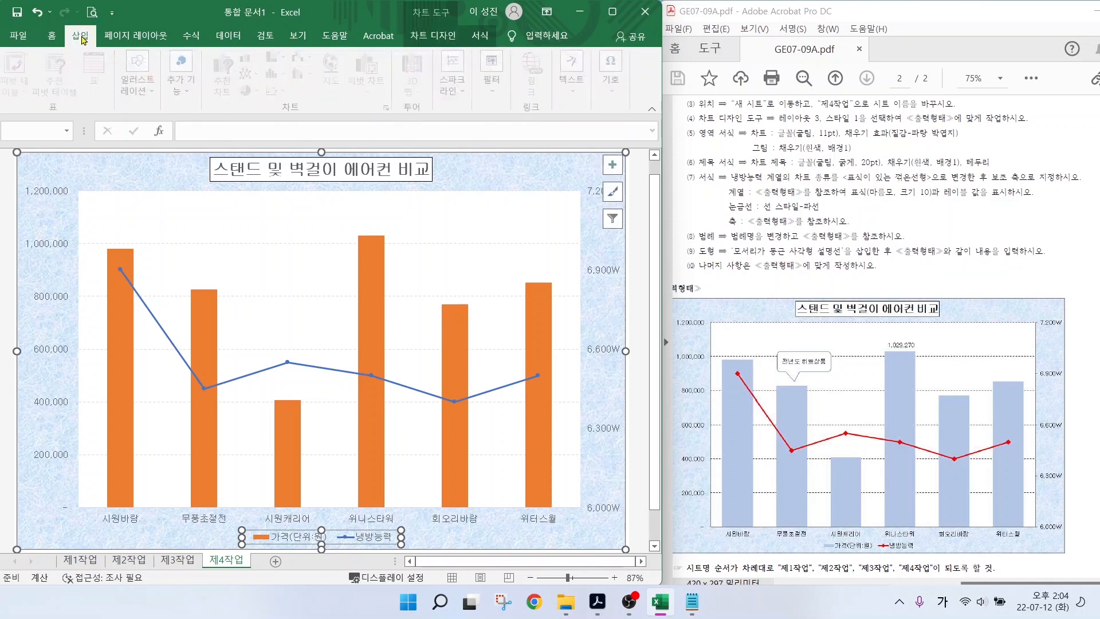
pyautogui.click(135, 98)
pyautogui.click(172, 143)
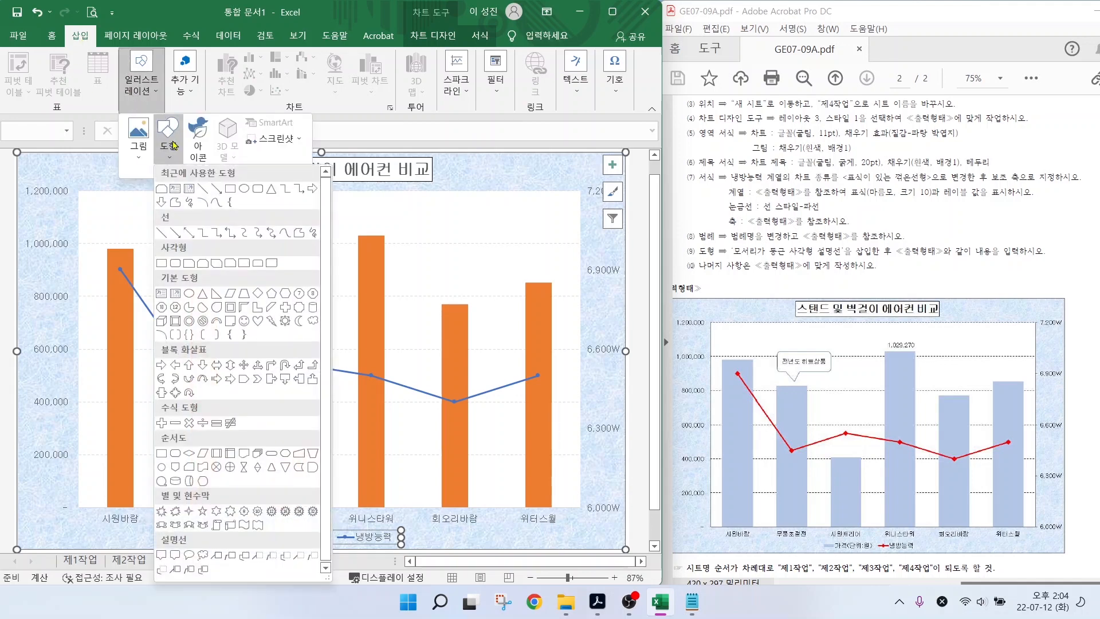
pyautogui.click(175, 554)
pyautogui.moveTo(175, 216); pyautogui.dragTo(237, 254)
pyautogui.write('전년도 히트상품')
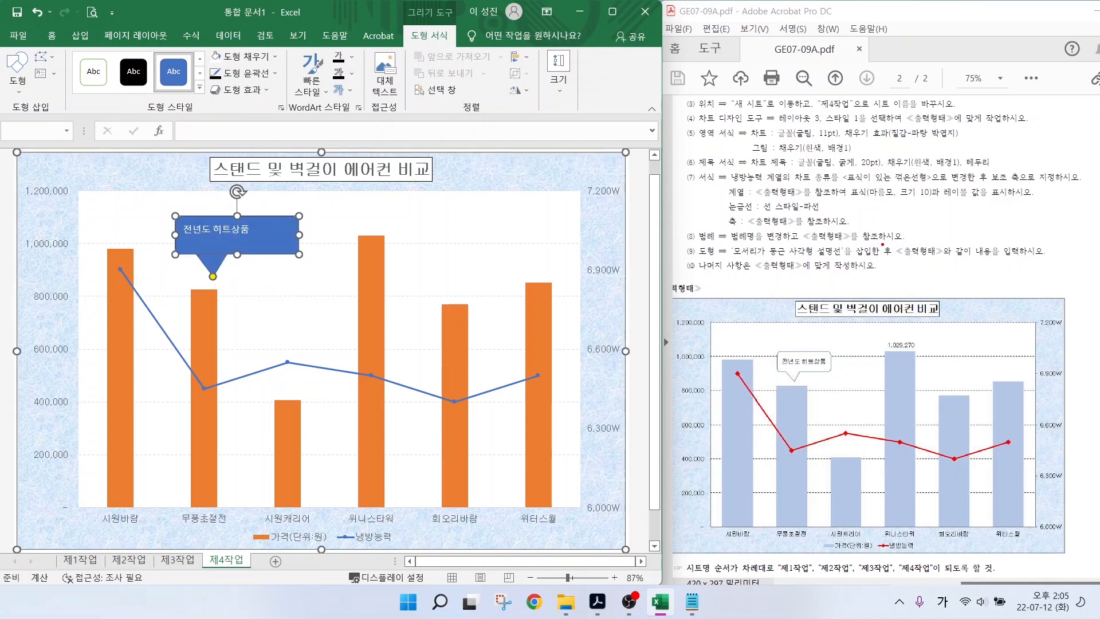
# - Style the callout white with a black outline using the first theme style
pyautogui.moveTo(835, 246); pyautogui.dragTo(856, 211)
pyautogui.moveTo(945, 240); pyautogui.dragTo(971, 215)
pyautogui.click(198, 90)
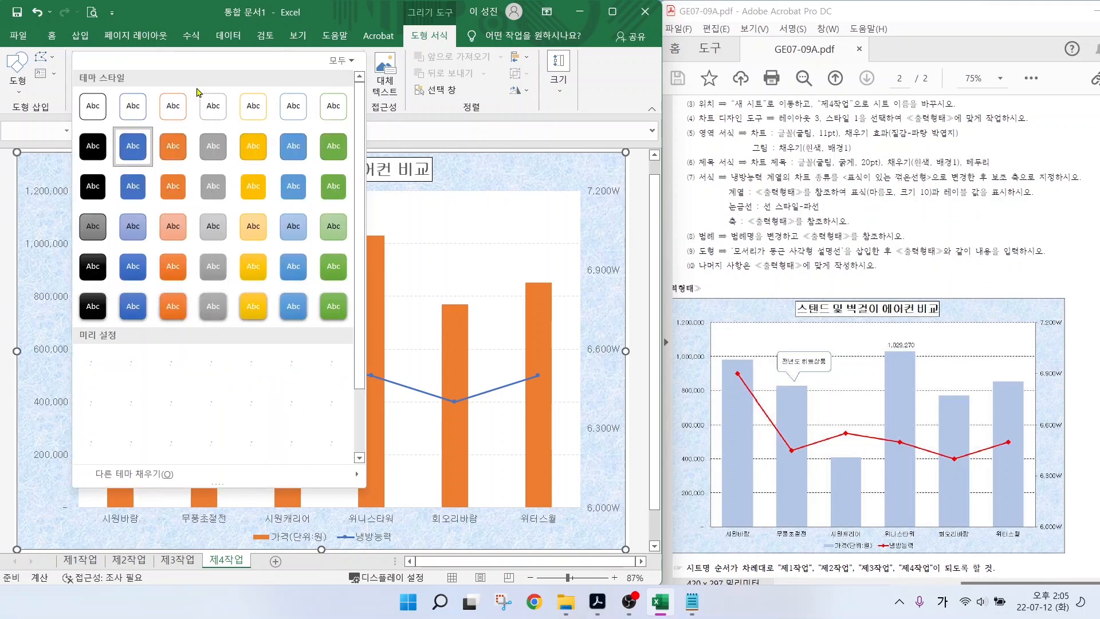
pyautogui.click(93, 107)
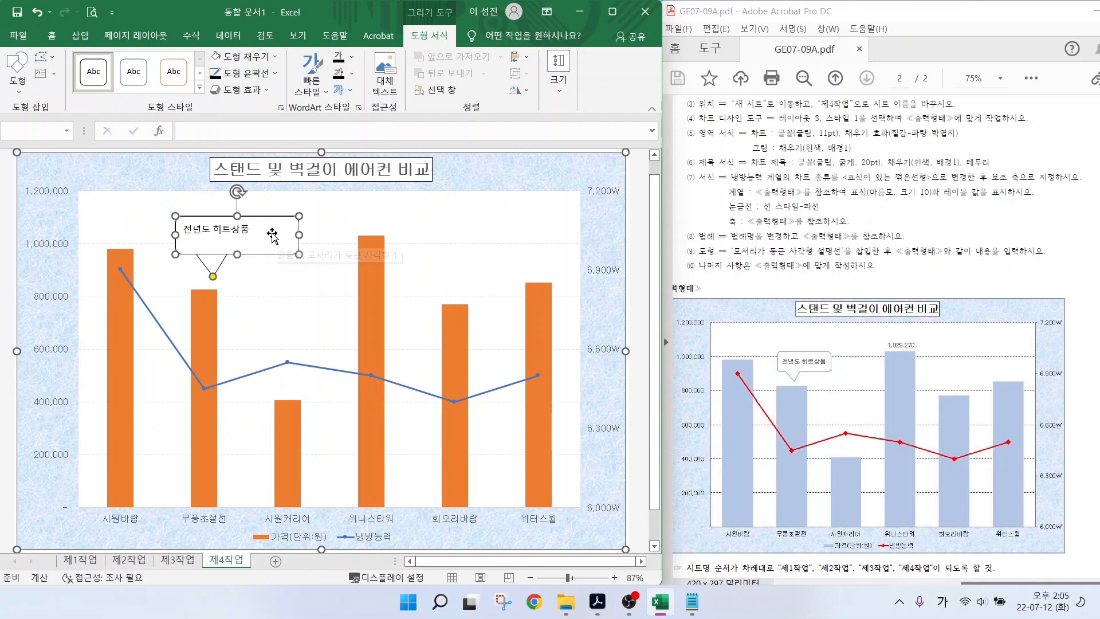
pyautogui.click(53, 36)
pyautogui.hotkey('ctrl', '2')
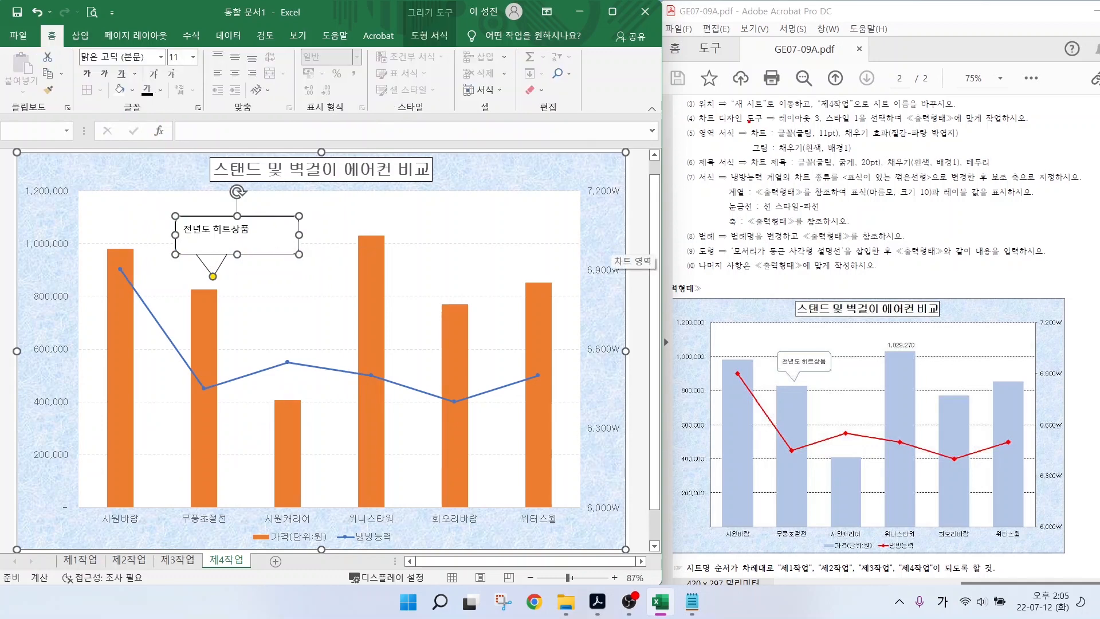
# - Set the font to 굴림 and center the callout text vertically and horizontally
pyautogui.moveTo(748, 121)
pyautogui.mouseDown()
pyautogui.moveTo(877, 158)
pyautogui.moveTo(876, 146)
pyautogui.mouseUp()
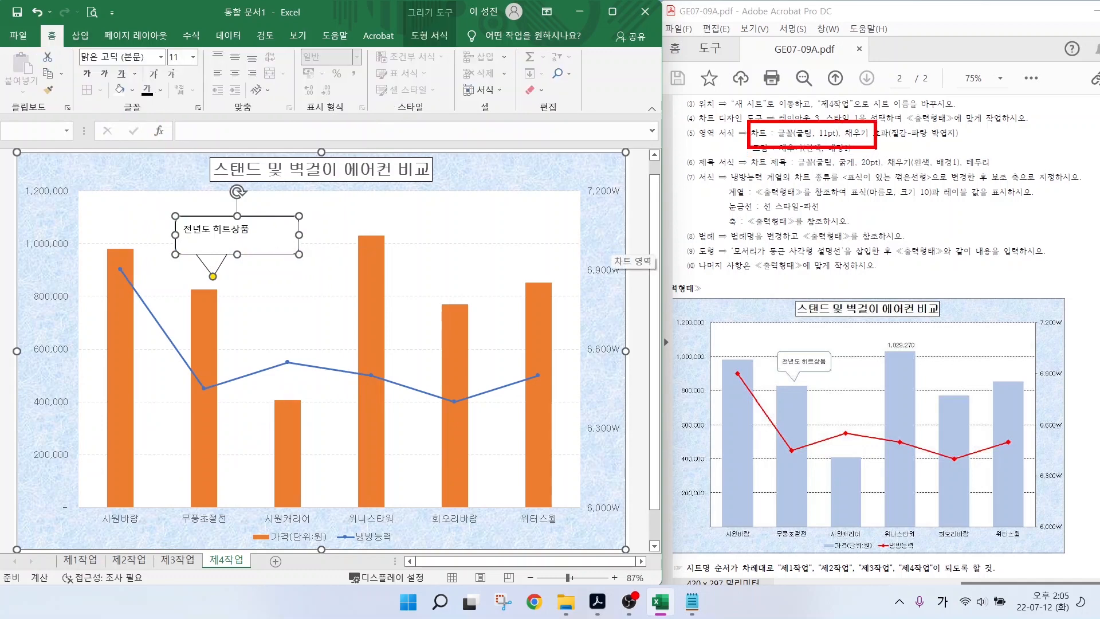
pyautogui.press('Escape')
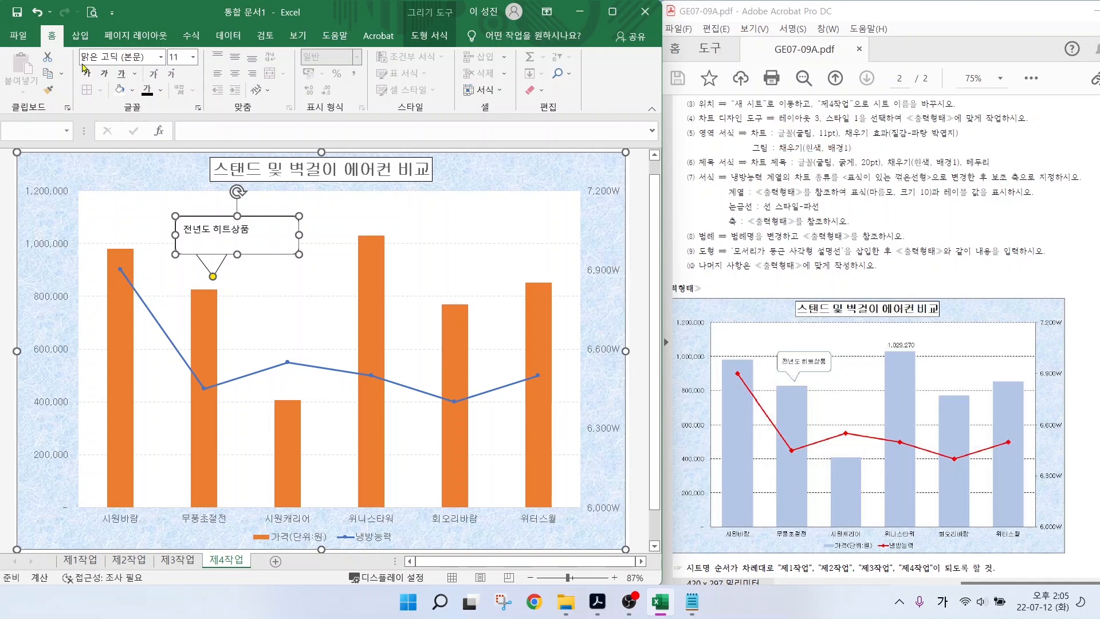
pyautogui.click(116, 57)
pyautogui.write('ㄱ굴림')
pyautogui.press('Return')
pyautogui.click(235, 57)
pyautogui.click(235, 74)
# - Select the whole chart area, then the primary value axis
pyautogui.click(261, 281)
pyautogui.hotkey('ctrl', '2')
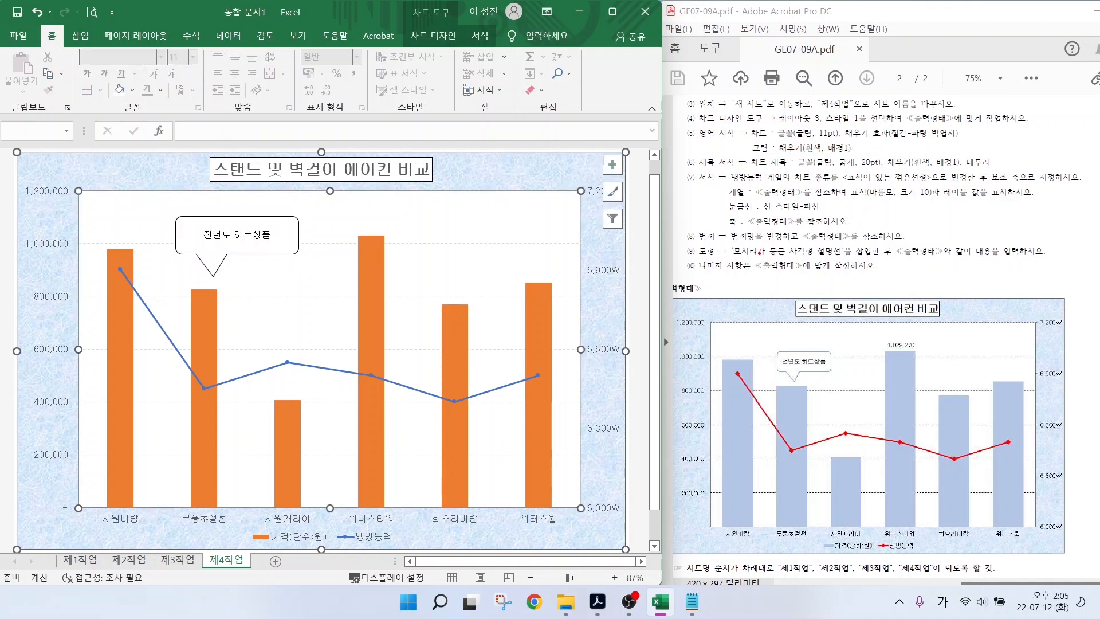
pyautogui.moveTo(757, 276); pyautogui.dragTo(863, 276)
pyautogui.press('Escape')
pyautogui.click(48, 337)
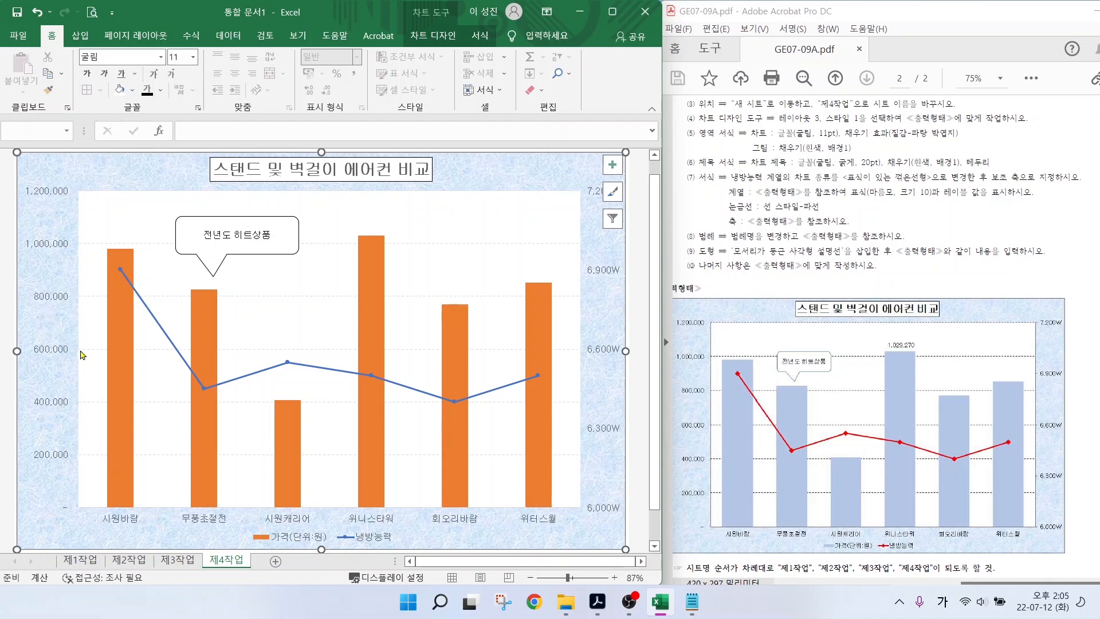
pyautogui.click(57, 298)
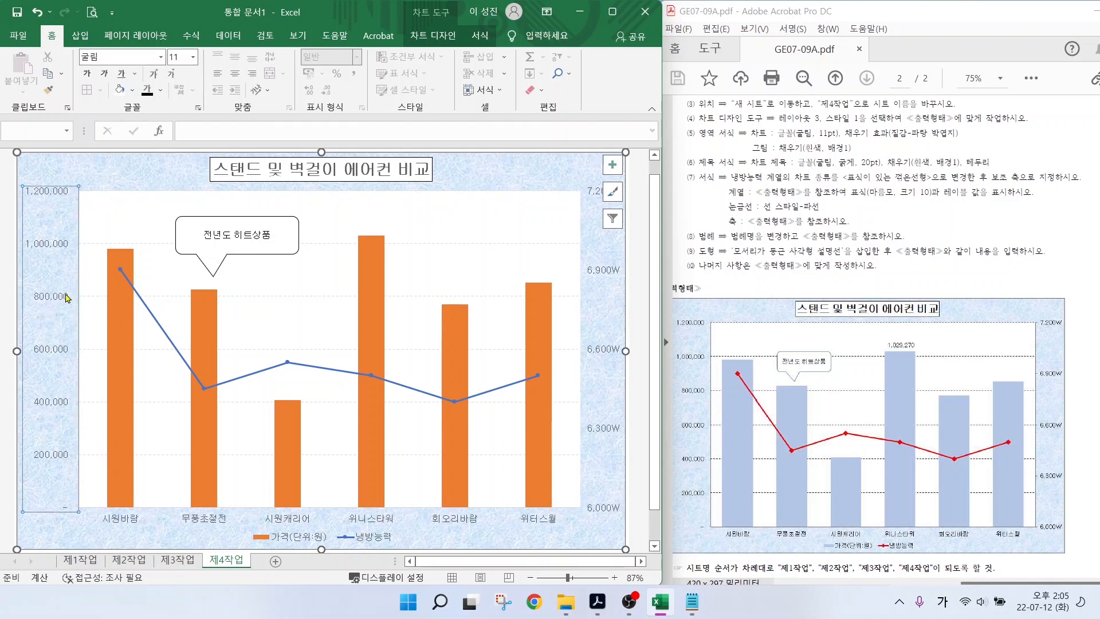
pyautogui.rightClick(51, 297)
# - Give the primary value axis a solid black line
pyautogui.click(89, 449)
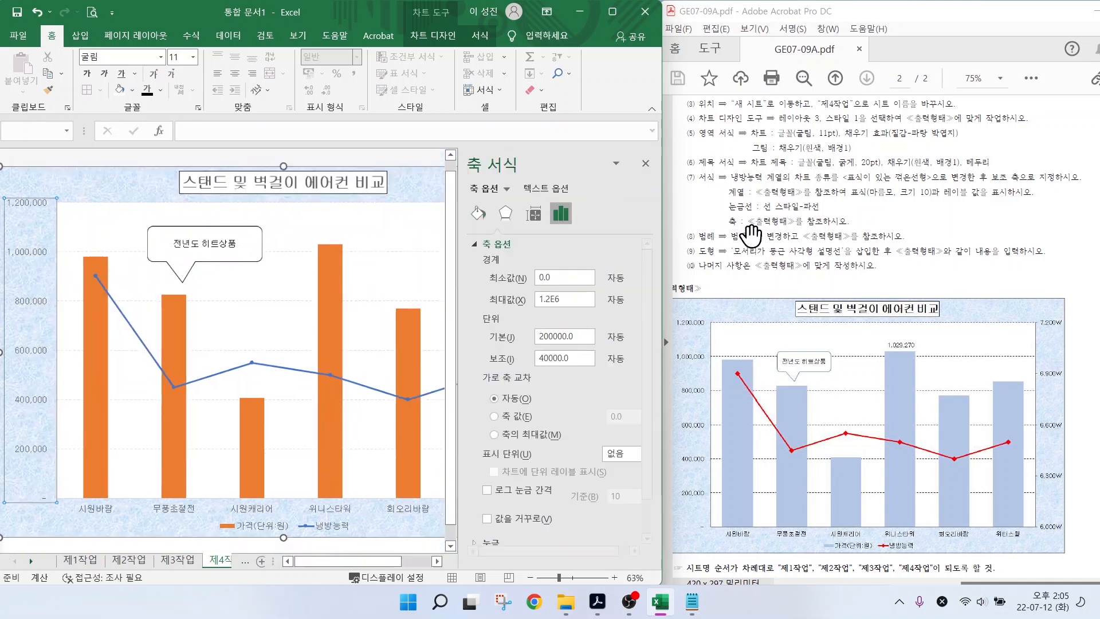
pyautogui.click(477, 214)
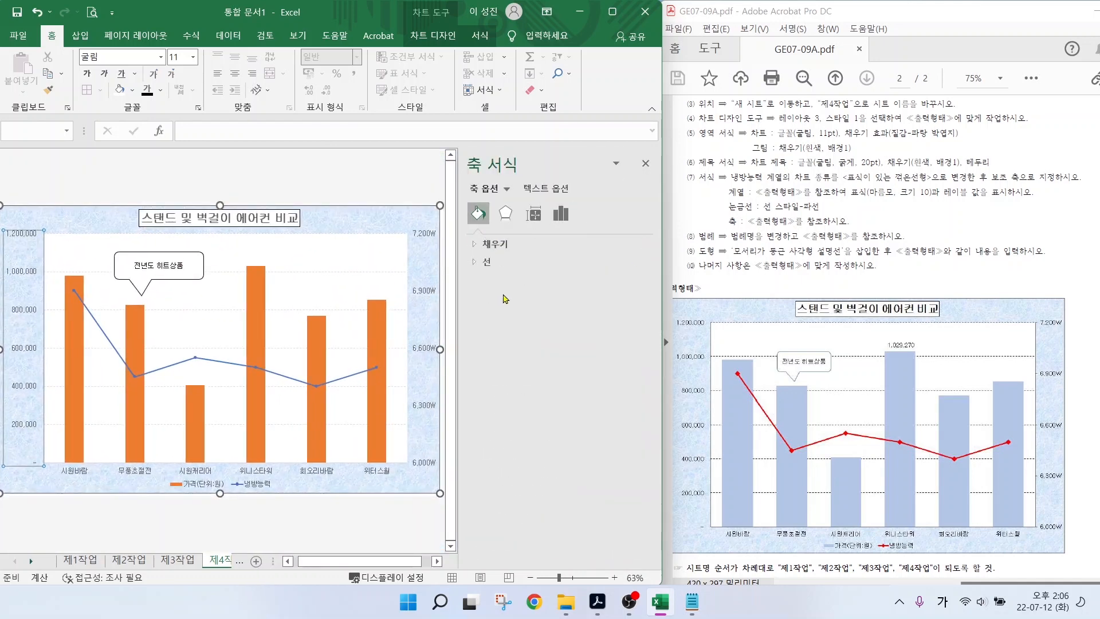
pyautogui.click(476, 263)
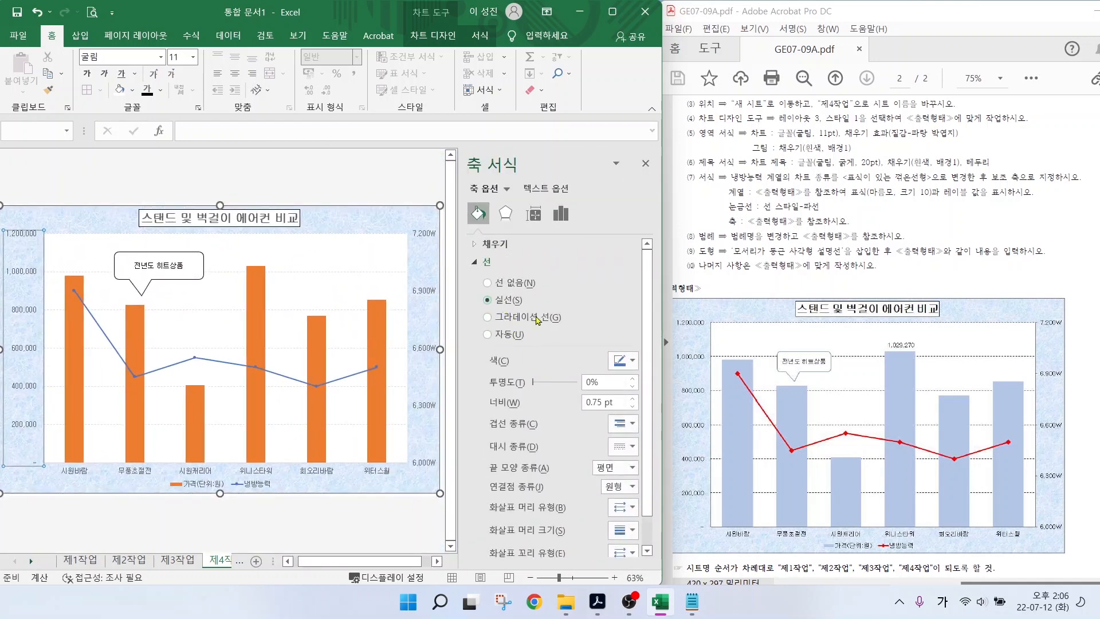
pyautogui.click(624, 361)
pyautogui.click(628, 396)
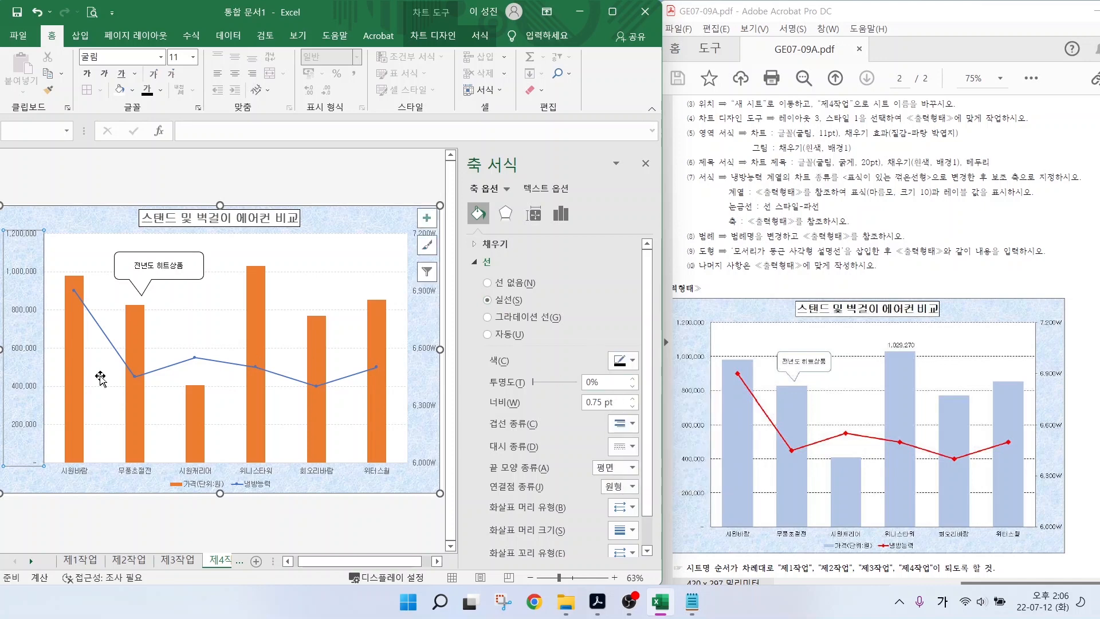
pyautogui.click(107, 523)
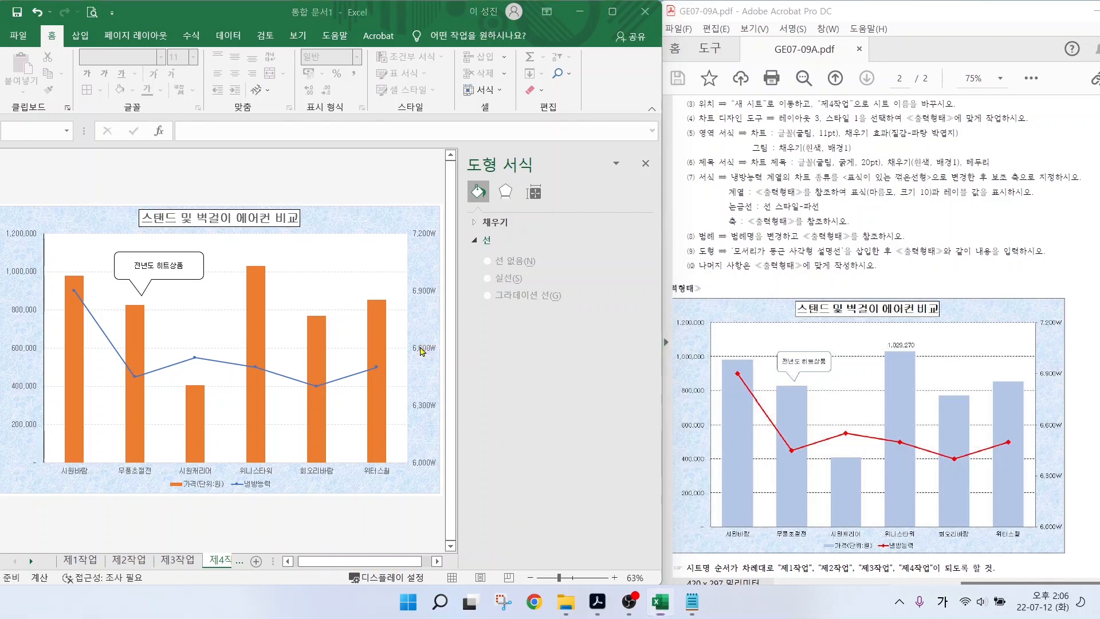
# - Apply the line settings to the secondary value and category axes and close the pane
pyautogui.click(424, 351)
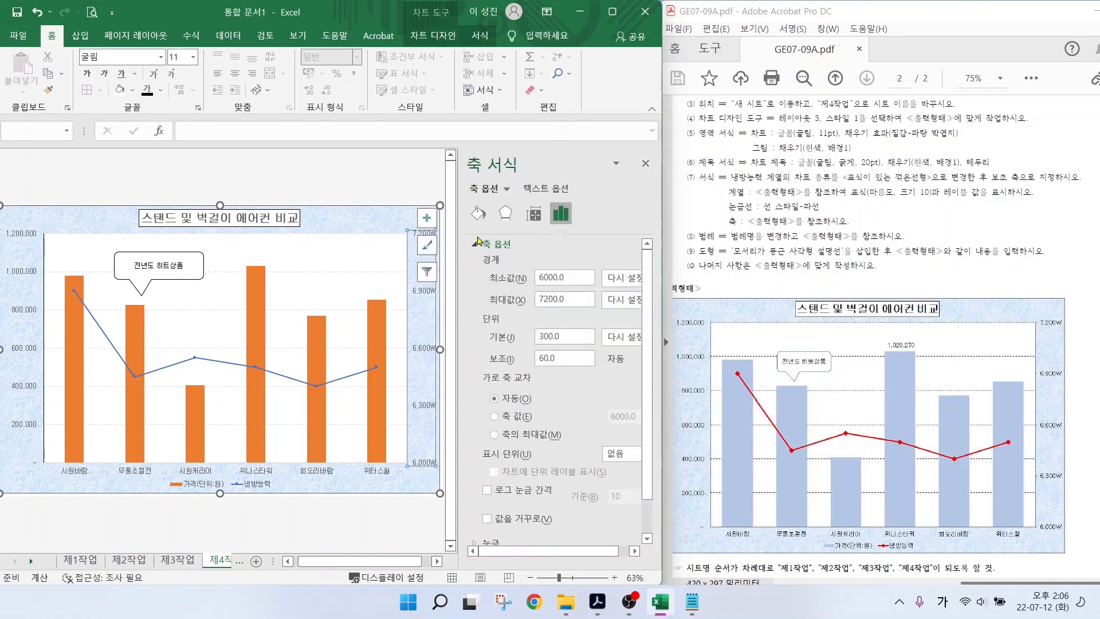
pyautogui.click(478, 214)
pyautogui.click(314, 475)
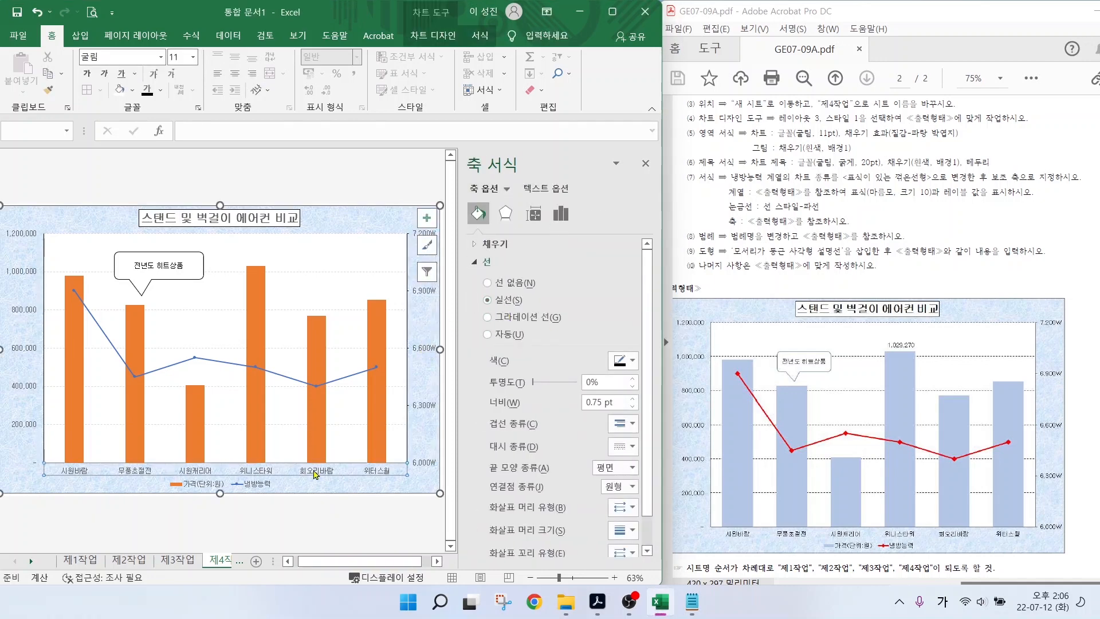
pyautogui.click(646, 163)
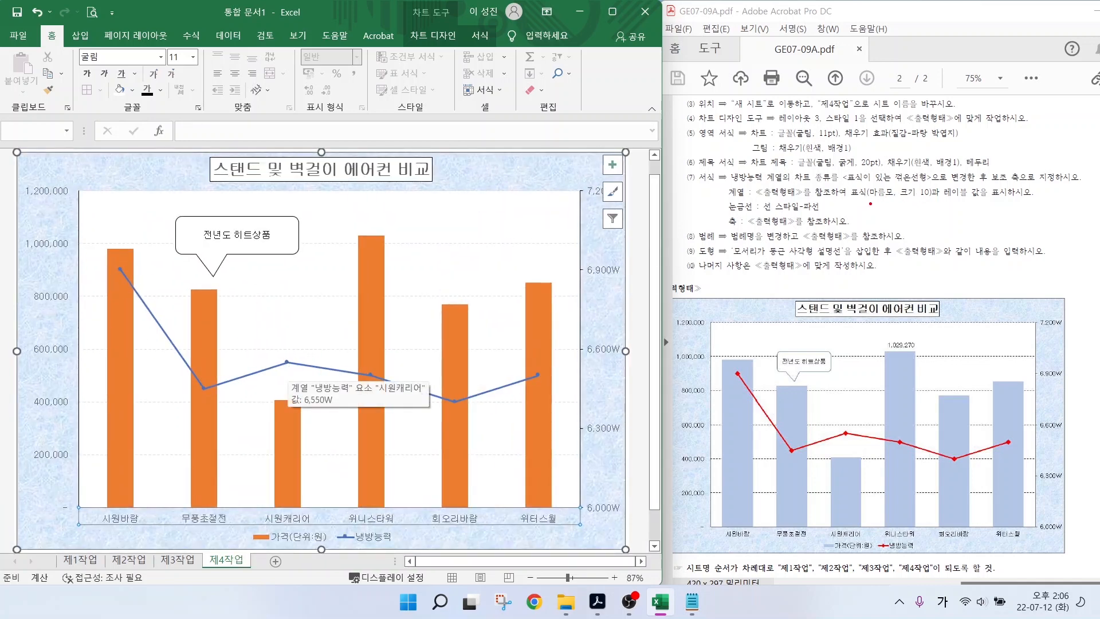
# - Select the 냉방능력 line series, comparing its 시원캐리어 point with the sample chart
pyautogui.moveTo(855, 200); pyautogui.dragTo(1043, 201)
pyautogui.moveTo(292, 373); pyautogui.dragTo(290, 349)
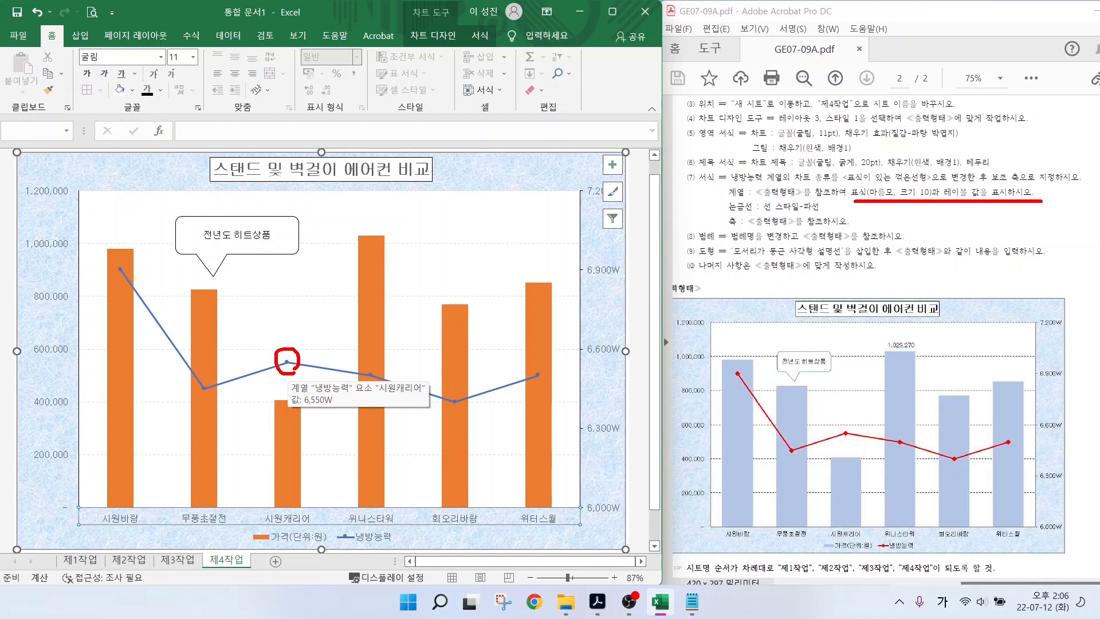
pyautogui.moveTo(854, 442); pyautogui.dragTo(860, 422)
pyautogui.press('Escape')
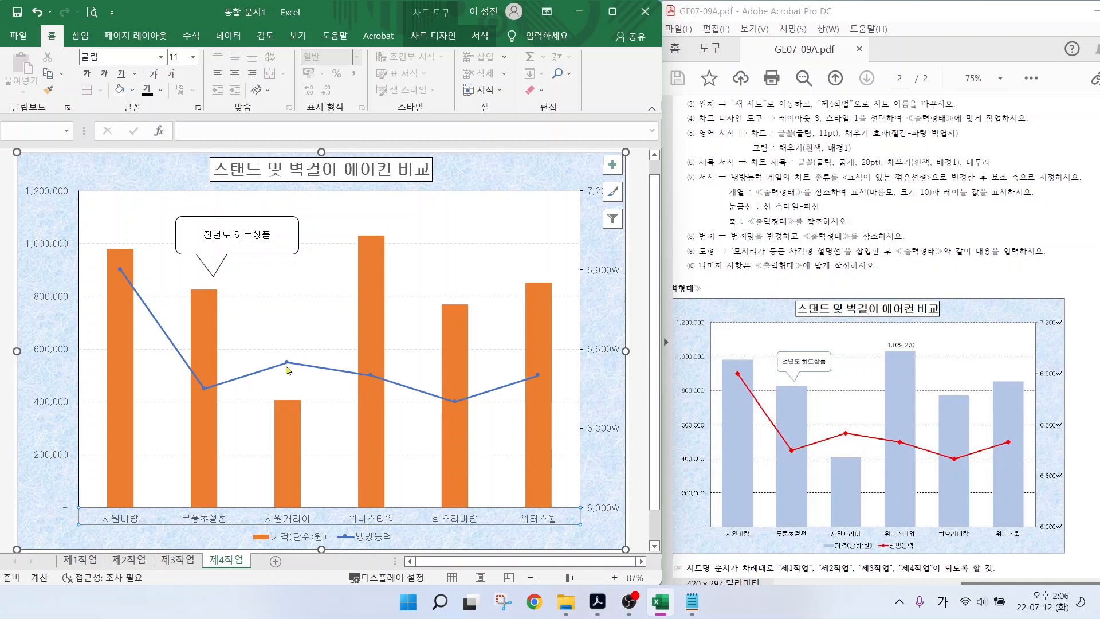
pyautogui.click(287, 363)
# - Give the 냉방능력 line built-in diamond markers of size 10
pyautogui.rightClick(287, 363)
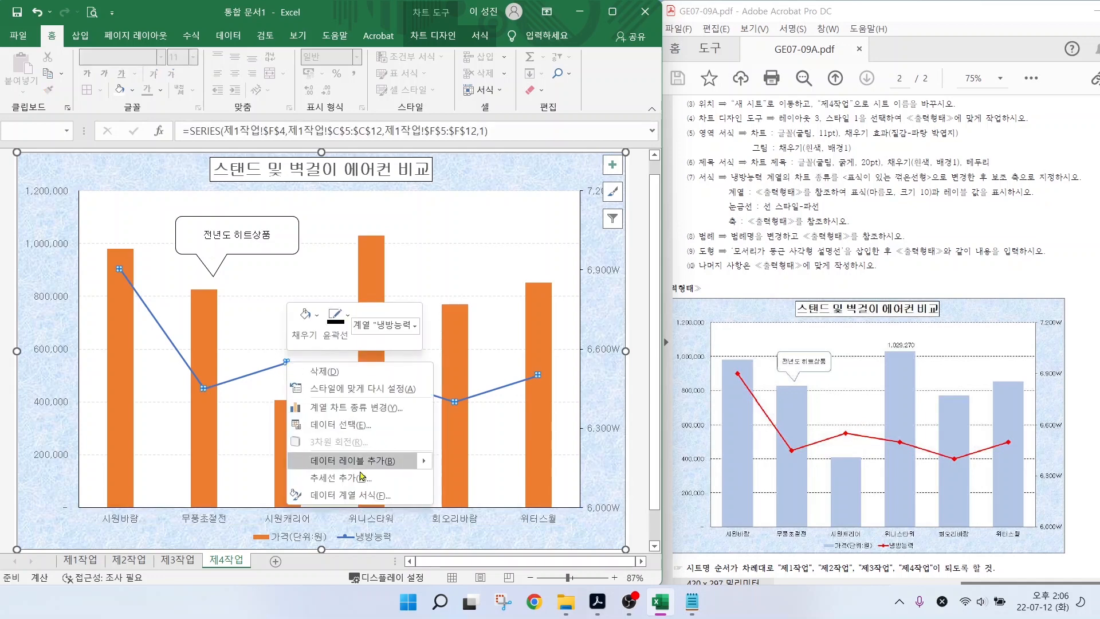
pyautogui.click(351, 496)
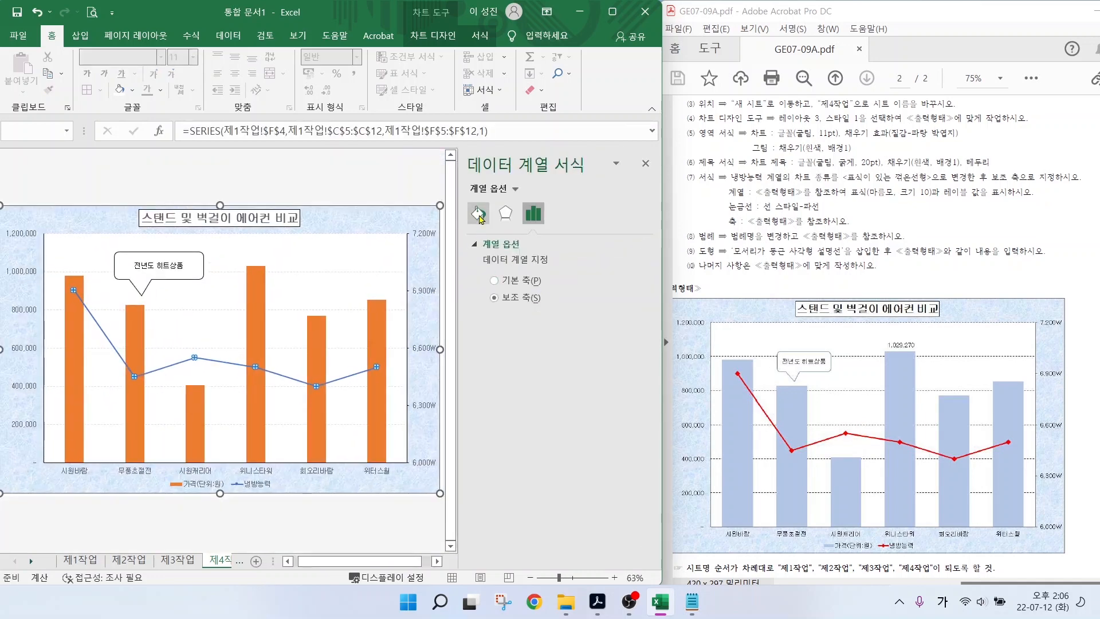
pyautogui.click(477, 213)
pyautogui.click(526, 247)
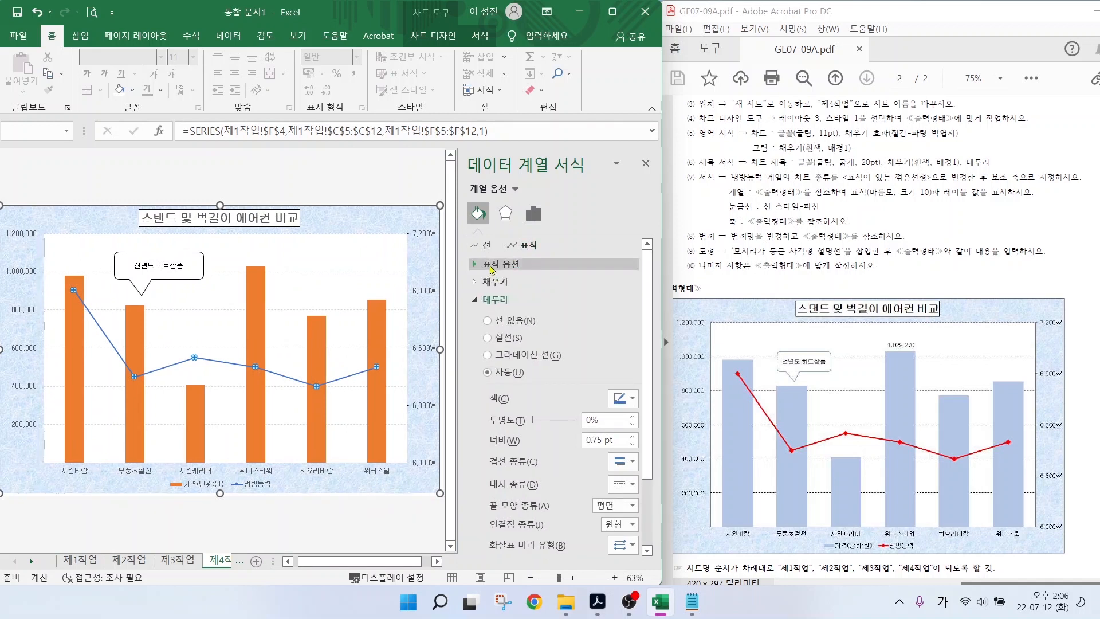
pyautogui.click(491, 265)
pyautogui.click(487, 318)
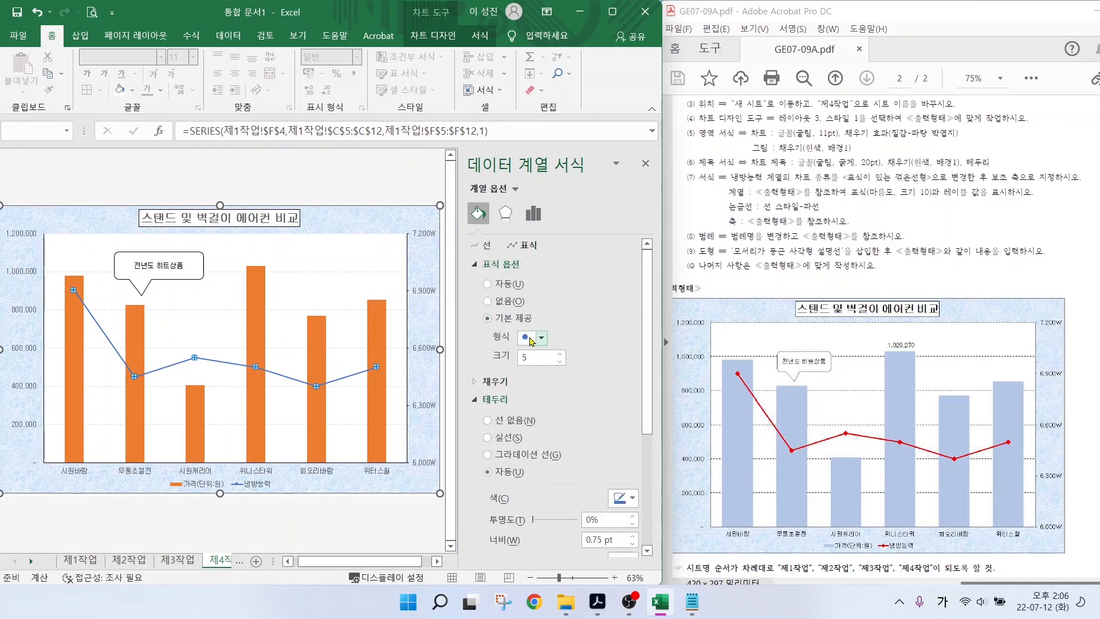
pyautogui.click(532, 339)
pyautogui.click(524, 367)
pyautogui.doubleClick(525, 358)
pyautogui.write('10')
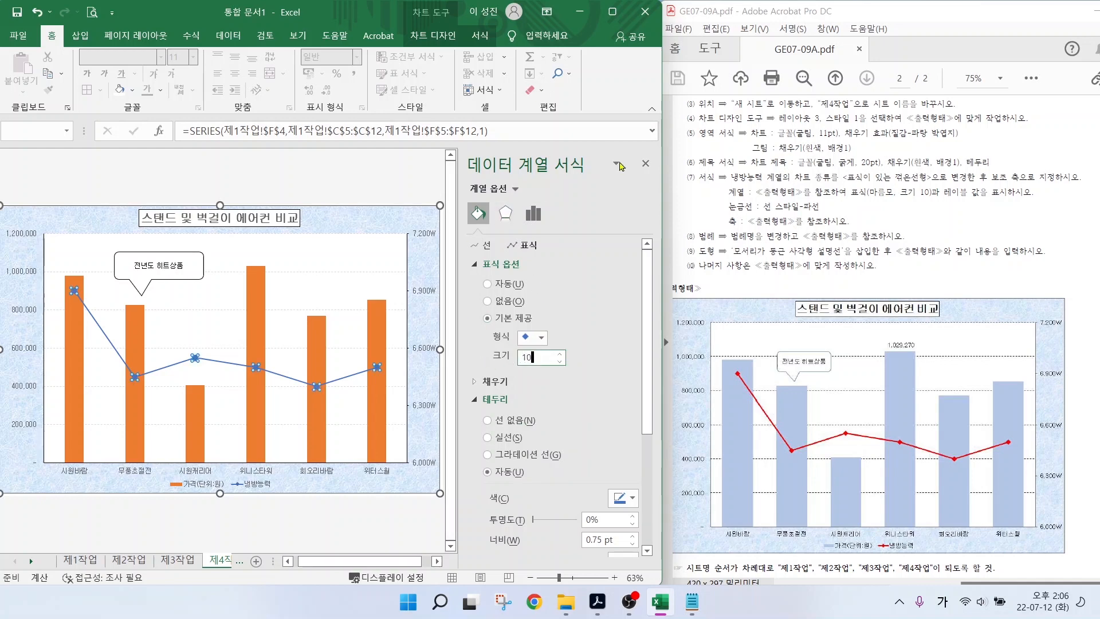
# - Set the orange price columns' gap width to 111%
pyautogui.click(355, 185)
pyautogui.click(377, 320)
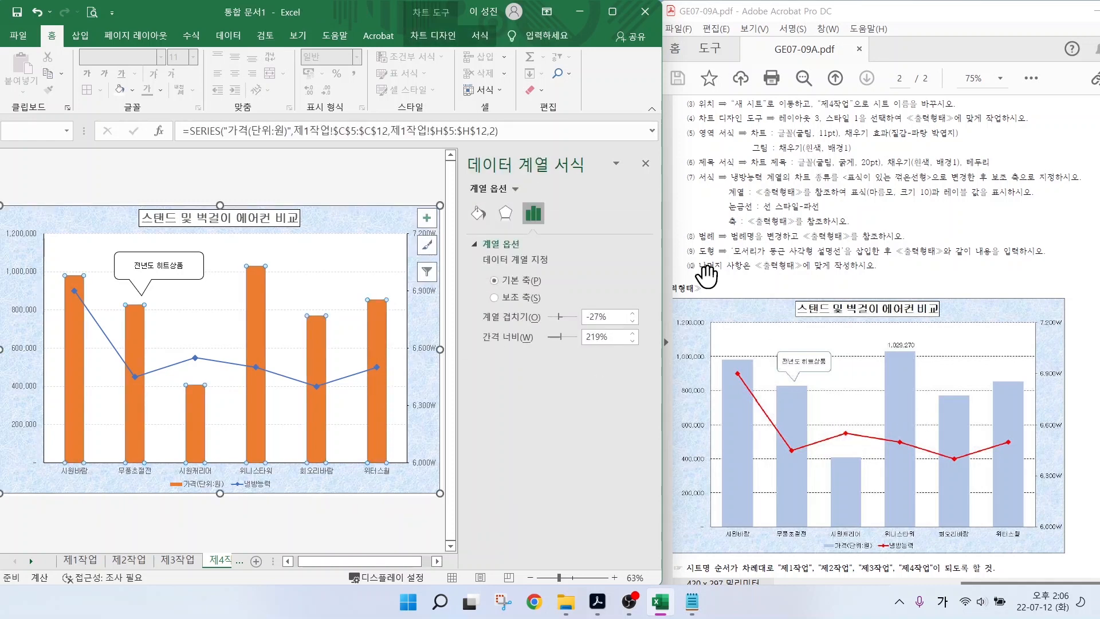
pyautogui.moveTo(562, 340); pyautogui.dragTo(554, 342)
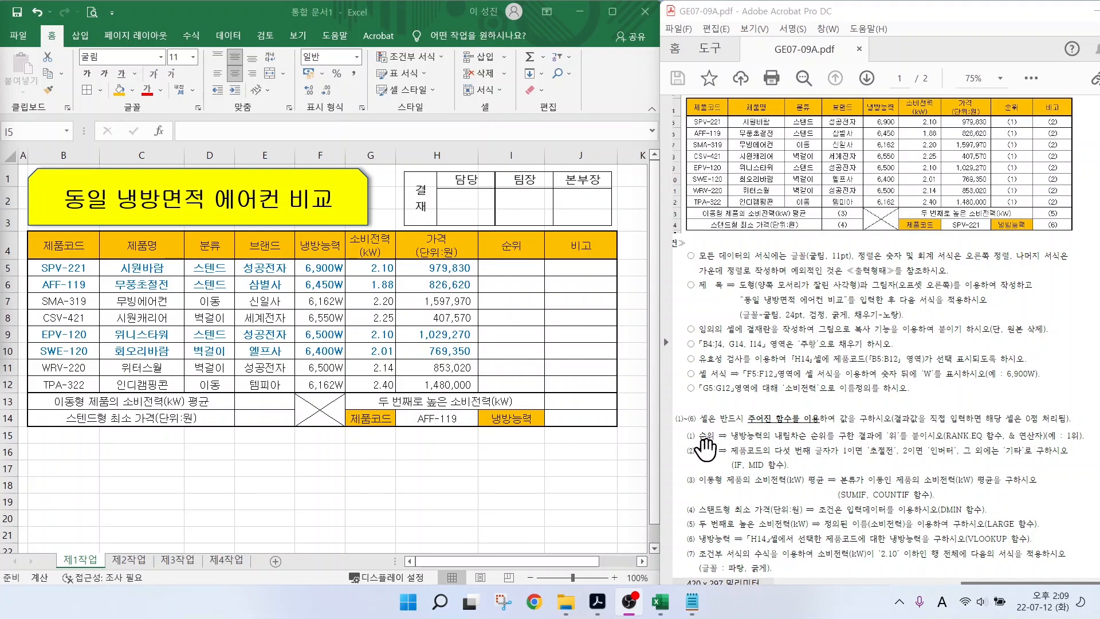
# - Highlight calculation requirements (1)–(6) and their IF/MID, SUMIF, DMIN/LARGE, VLOOKUP hints
pyautogui.moveTo(675, 425)
pyautogui.mouseDown()
pyautogui.moveTo(907, 520)
pyautogui.moveTo(1088, 551)
pyautogui.mouseUp()
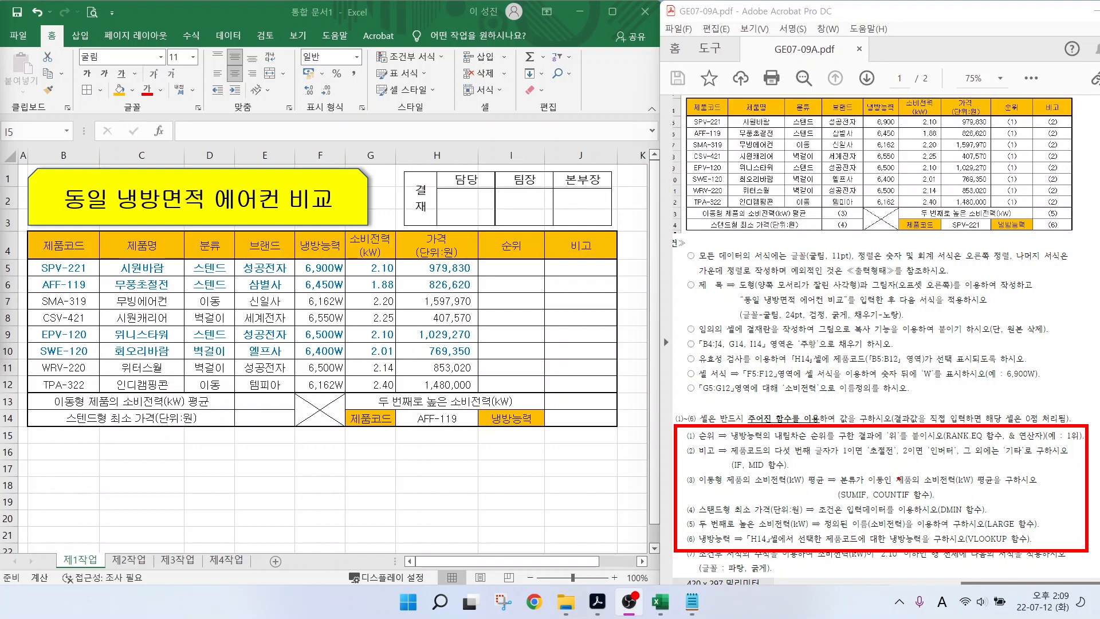
pyautogui.moveTo(939, 516); pyautogui.dragTo(1031, 533)
pyautogui.moveTo(962, 546); pyautogui.dragTo(1015, 546)
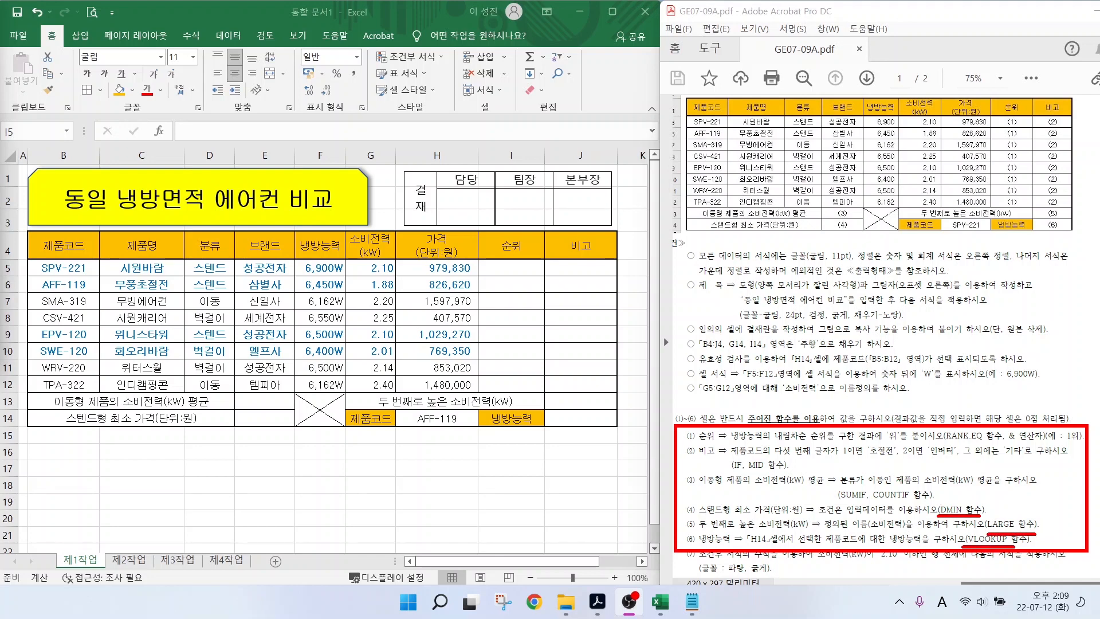
pyautogui.moveTo(839, 502); pyautogui.dragTo(918, 500)
pyautogui.moveTo(733, 474); pyautogui.dragTo(793, 473)
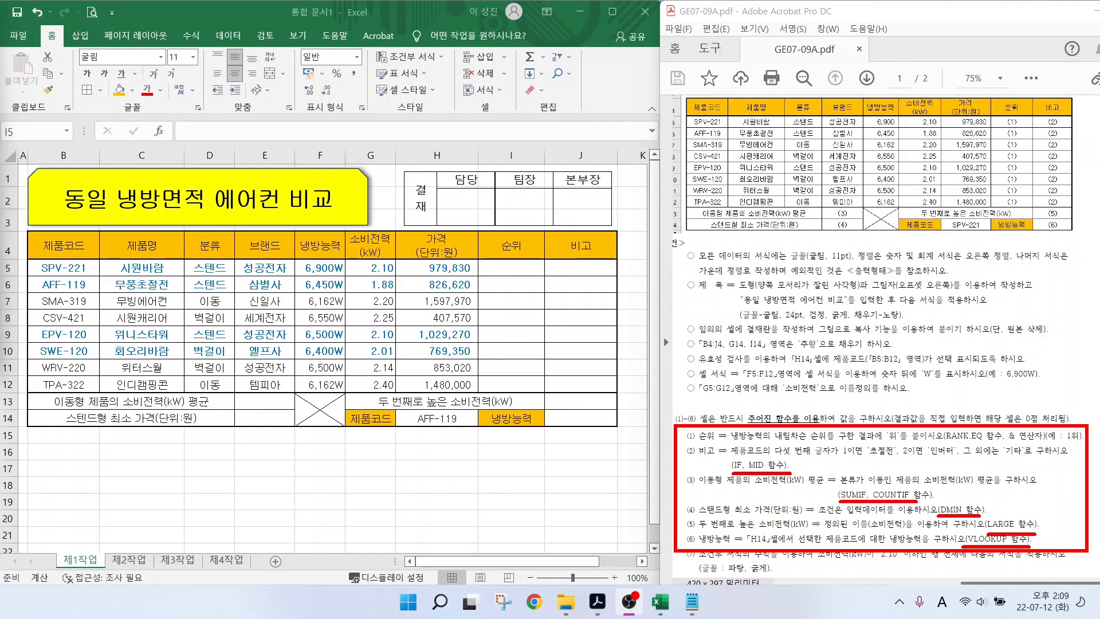
pyautogui.press('Escape')
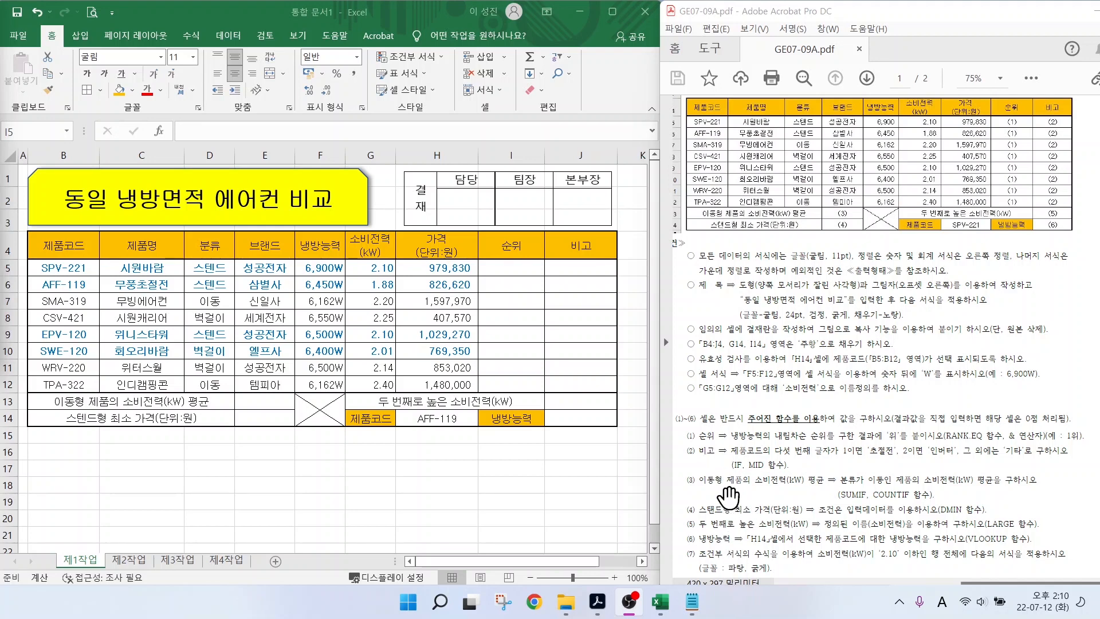
# - Mark the descending-rank requirement and RANK.EQ hint, and show the RANK.EQ notes
pyautogui.hotkey('ctrl', '2')
pyautogui.moveTo(733, 442); pyautogui.dragTo(838, 441)
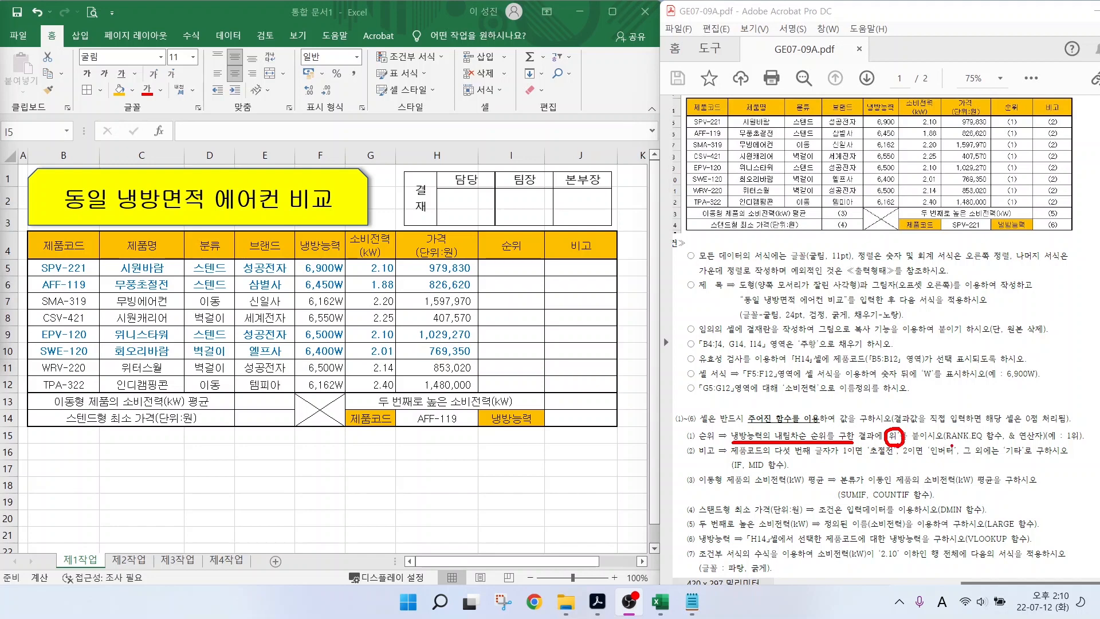
pyautogui.moveTo(977, 436); pyautogui.dragTo(1043, 443)
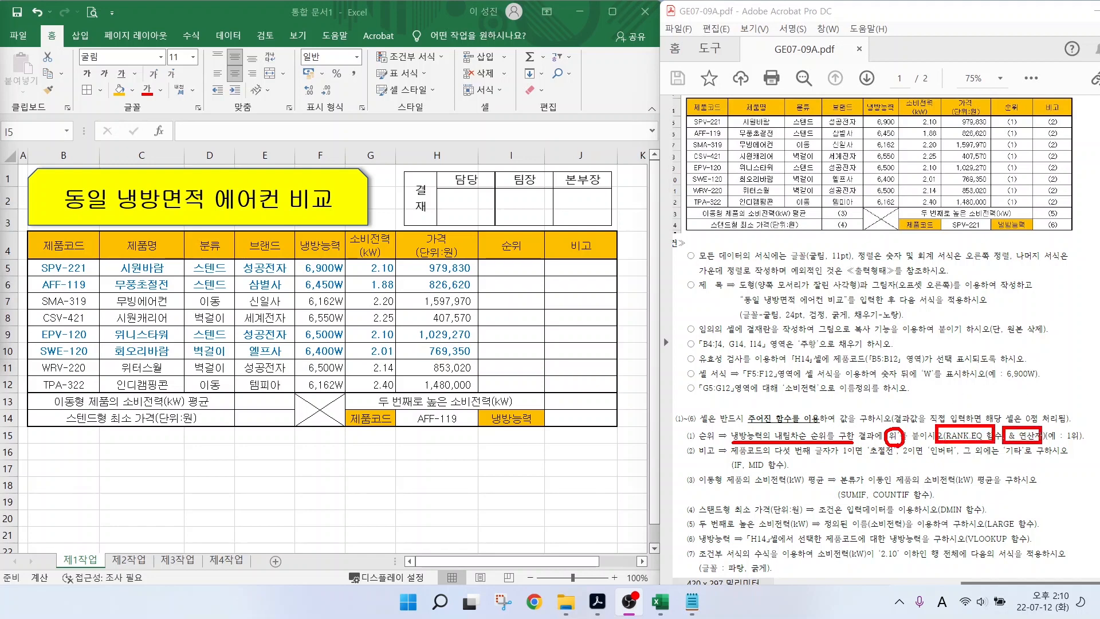
pyautogui.press('Escape')
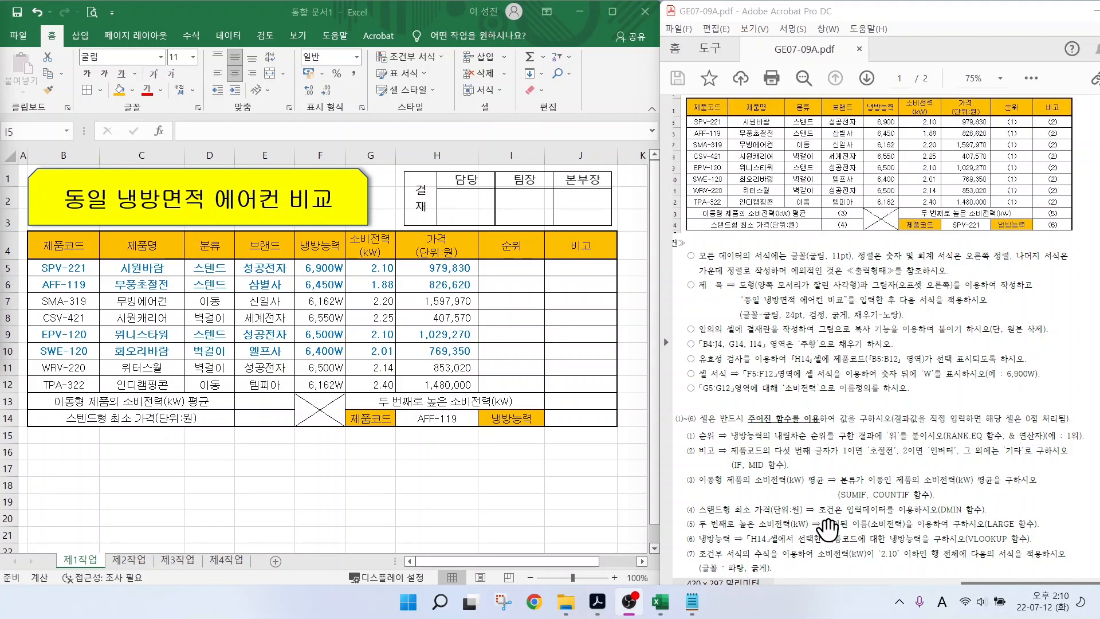
pyautogui.click(690, 608)
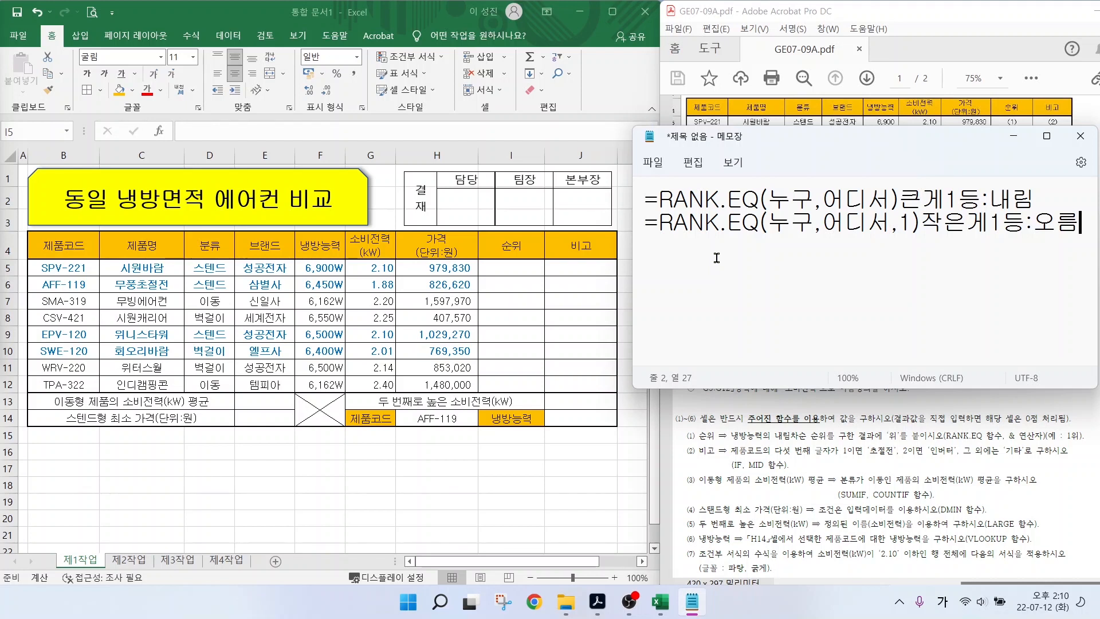
# - Point out the equals sign, the 어디서 range and the ascending argument 1 in the notes
pyautogui.moveTo(657, 208)
pyautogui.mouseDown()
pyautogui.moveTo(643, 187)
pyautogui.moveTo(661, 204)
pyautogui.moveTo(758, 211)
pyautogui.moveTo(759, 157)
pyautogui.mouseUp()
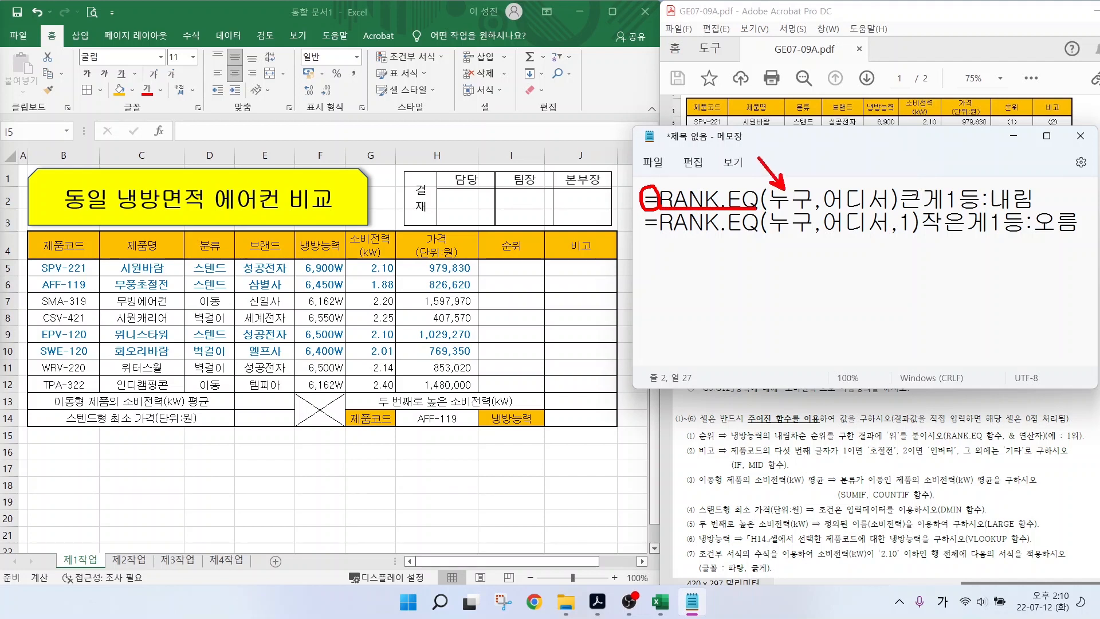
pyautogui.moveTo(850, 185); pyautogui.dragTo(829, 152)
pyautogui.moveTo(729, 441); pyautogui.dragTo(834, 440)
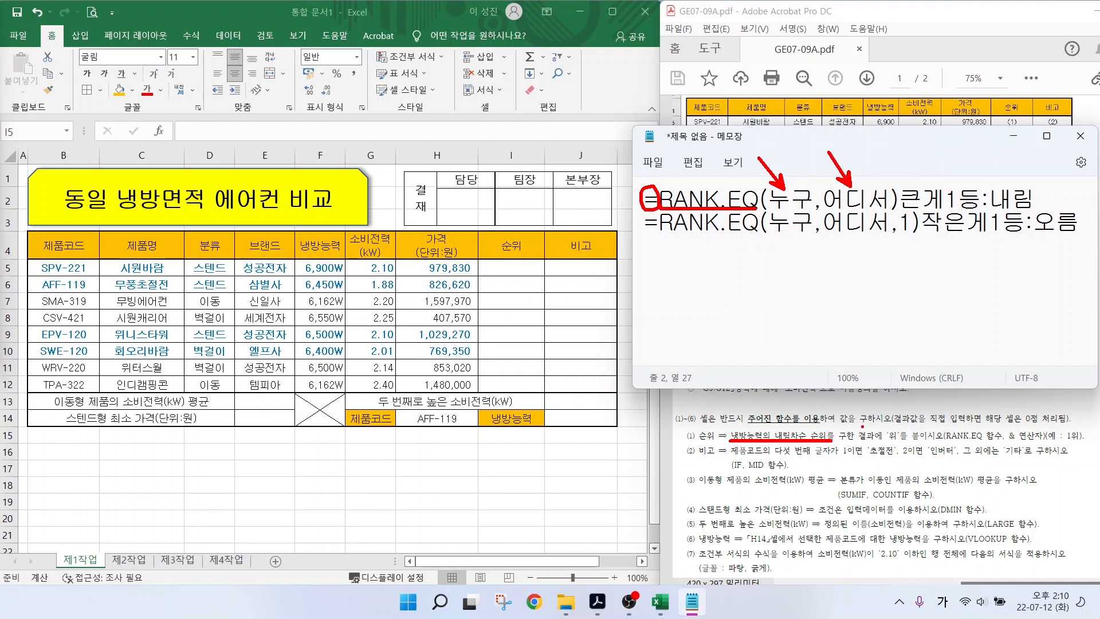
pyautogui.press('Escape')
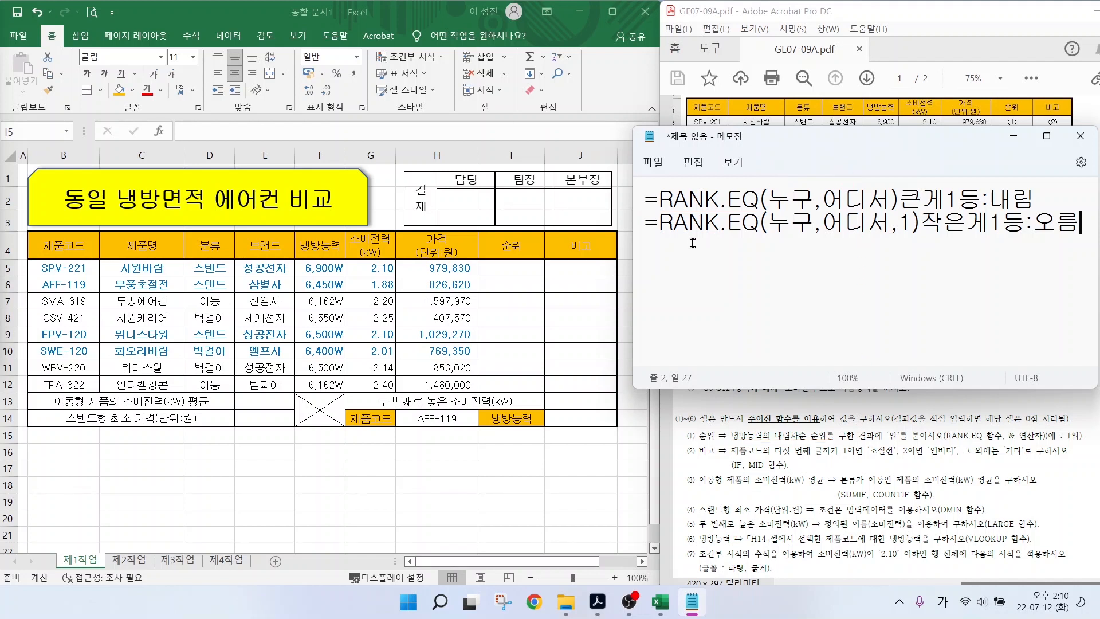
pyautogui.hotkey('ctrl', '2')
pyautogui.moveTo(910, 234)
pyautogui.mouseDown()
pyautogui.moveTo(893, 225)
pyautogui.moveTo(910, 215)
pyautogui.moveTo(908, 233)
pyautogui.mouseUp()
pyautogui.press('Escape')
# - Delete the ascending-rank example line and start a fresh line
pyautogui.moveTo(646, 223); pyautogui.dragTo(1082, 225)
pyautogui.press('BackSpace')
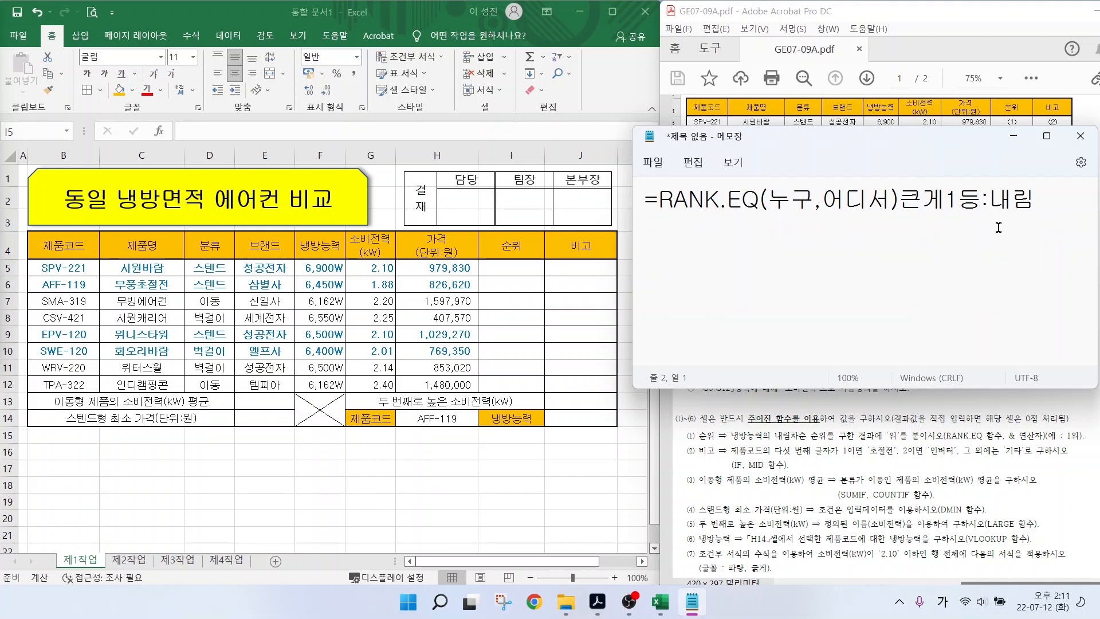
pyautogui.press('Return')
# - Type the example formula =RANK.EQ(F5,F5:F12) in the notes
pyautogui.write('=RANK.EQ')
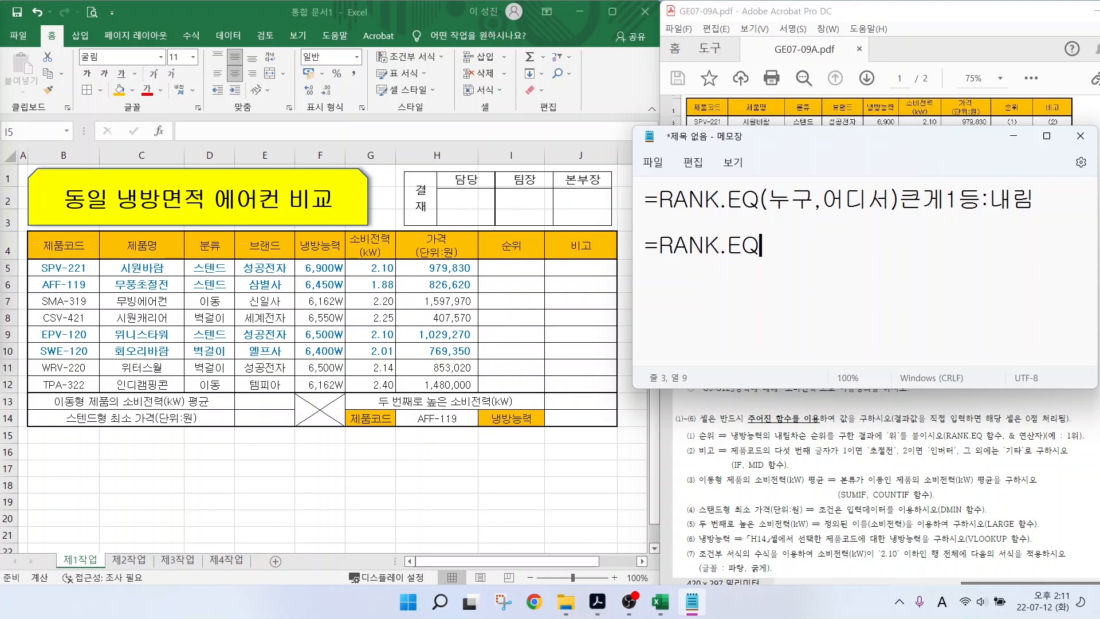
pyautogui.write('(')
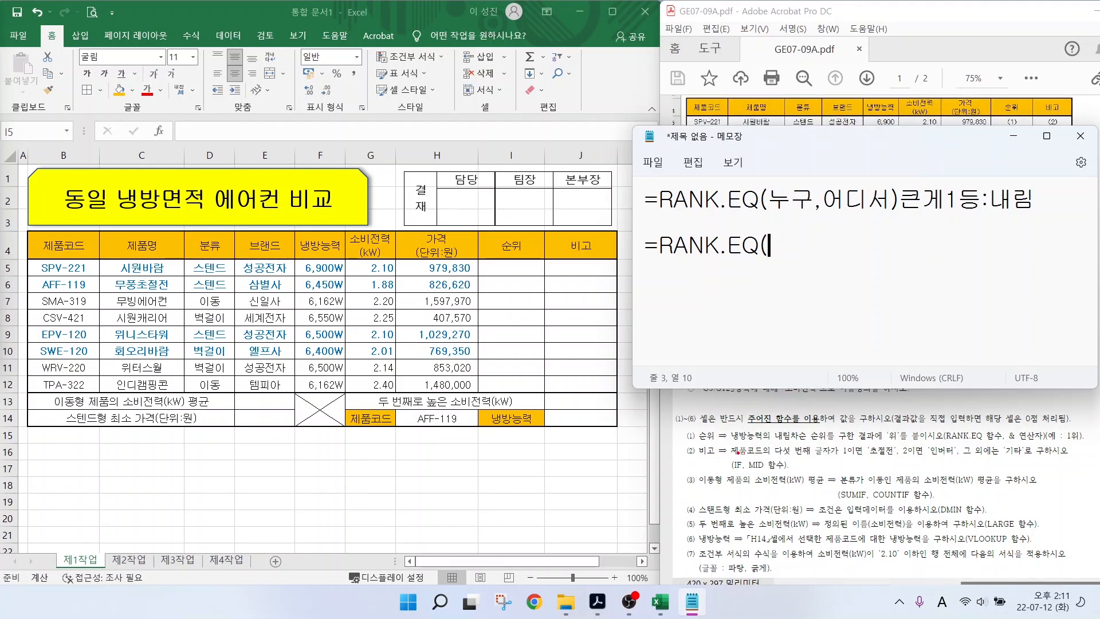
pyautogui.moveTo(733, 439); pyautogui.dragTo(780, 446)
pyautogui.moveTo(299, 261)
pyautogui.mouseDown()
pyautogui.moveTo(347, 276)
pyautogui.moveTo(336, 342)
pyautogui.moveTo(349, 395)
pyautogui.mouseUp()
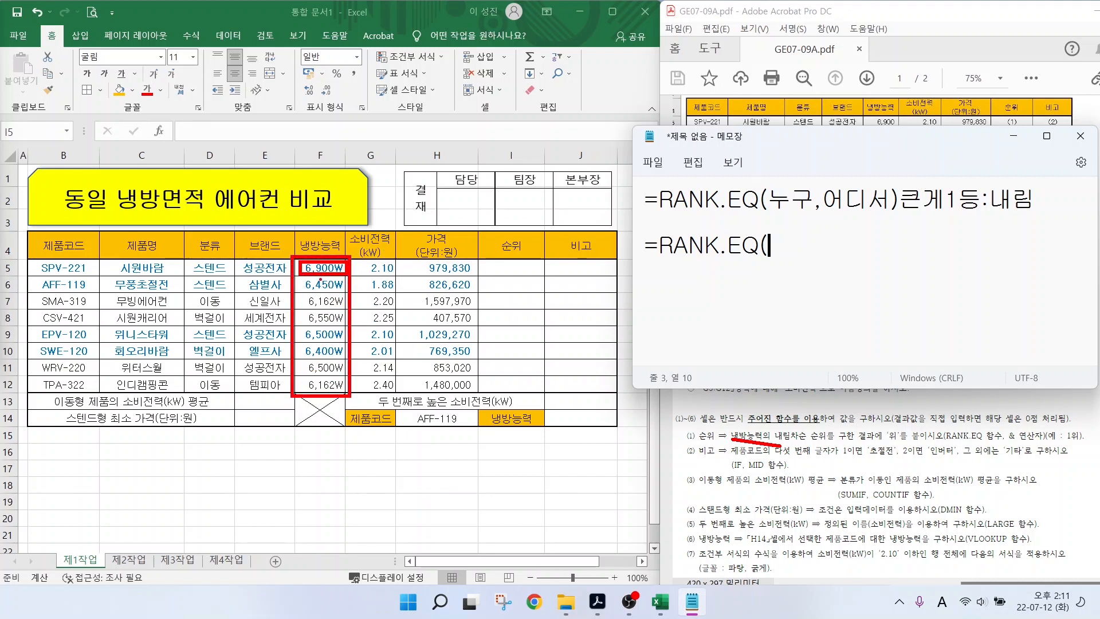
pyautogui.press('Escape')
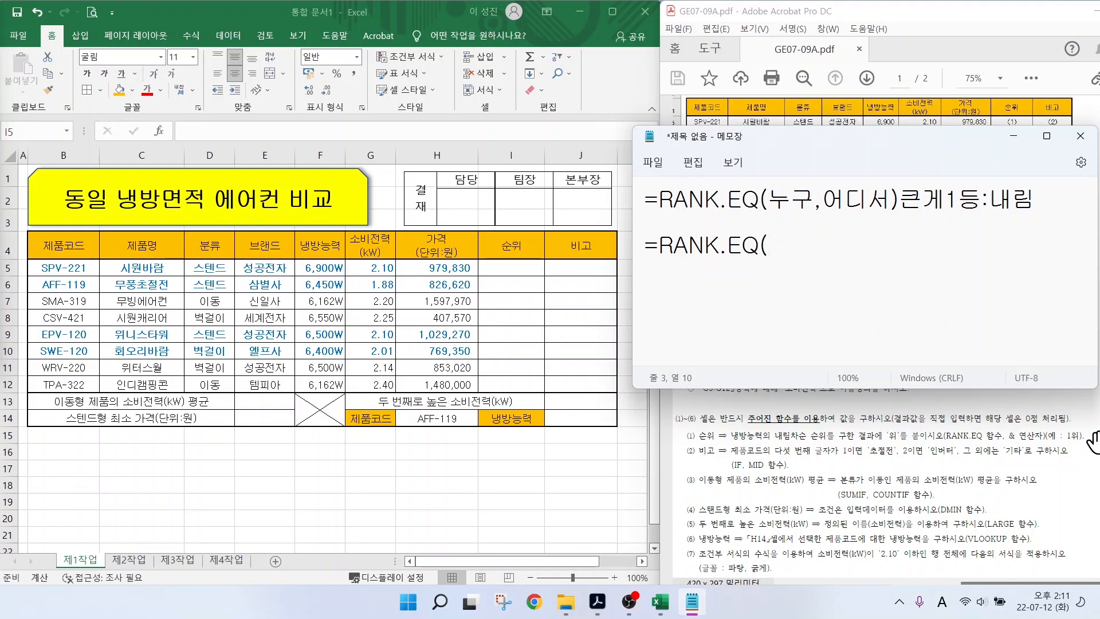
pyautogui.write('F5,F5:F')
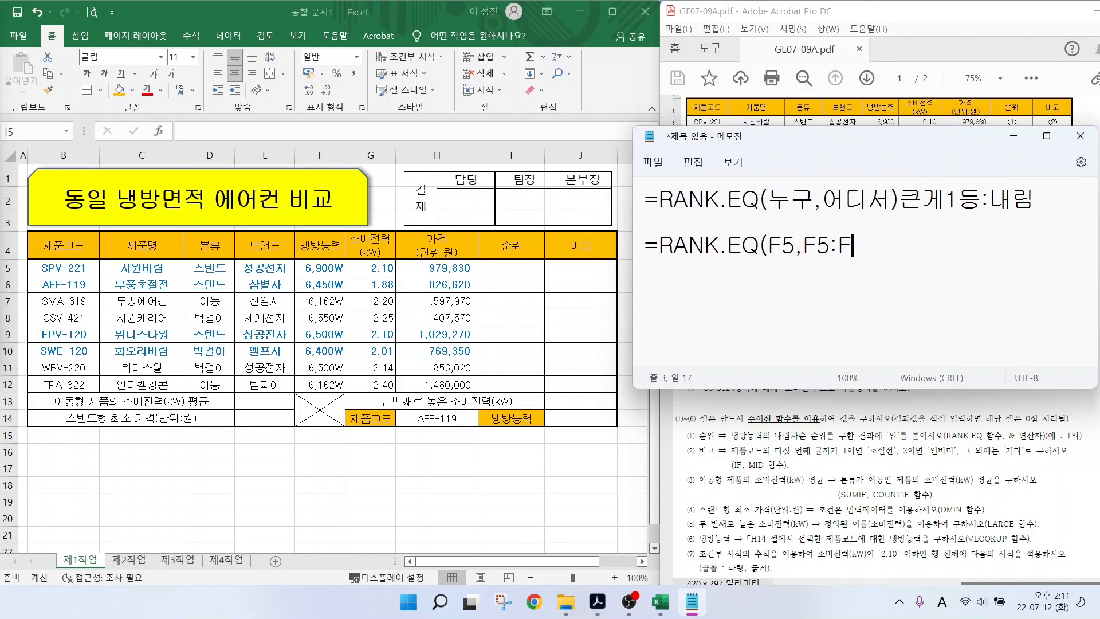
pyautogui.write('12)')
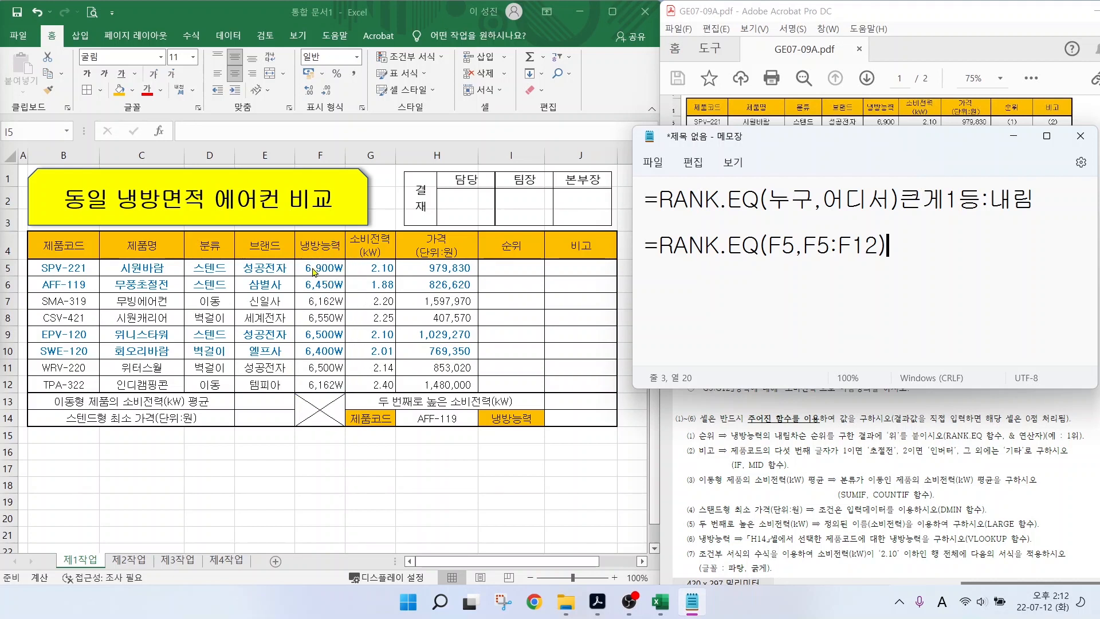
# - Make the rank range absolute as $F$5:$F$12 and select it
pyautogui.click(803, 246)
pyautogui.write('$')
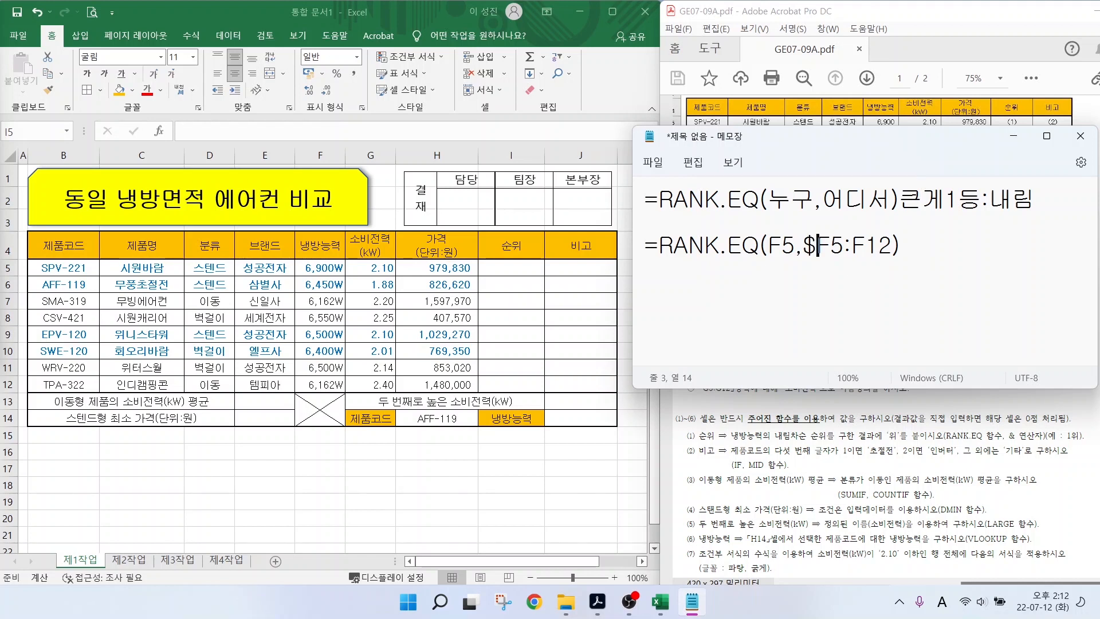
pyautogui.click(832, 247)
pyautogui.write('$')
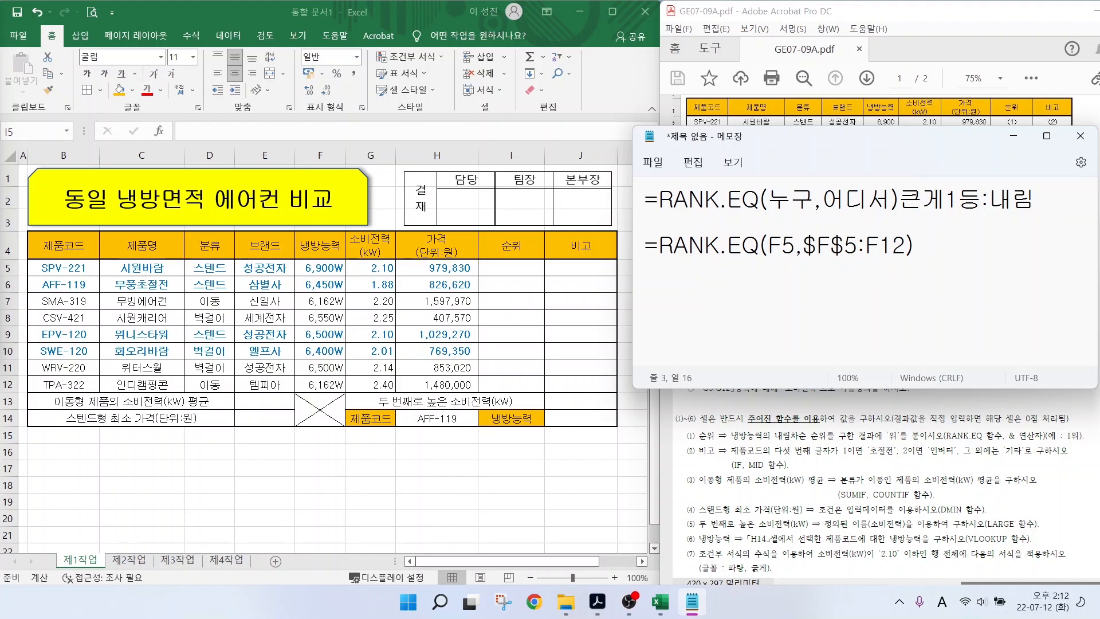
pyautogui.click(866, 246)
pyautogui.write('$')
pyautogui.click(895, 246)
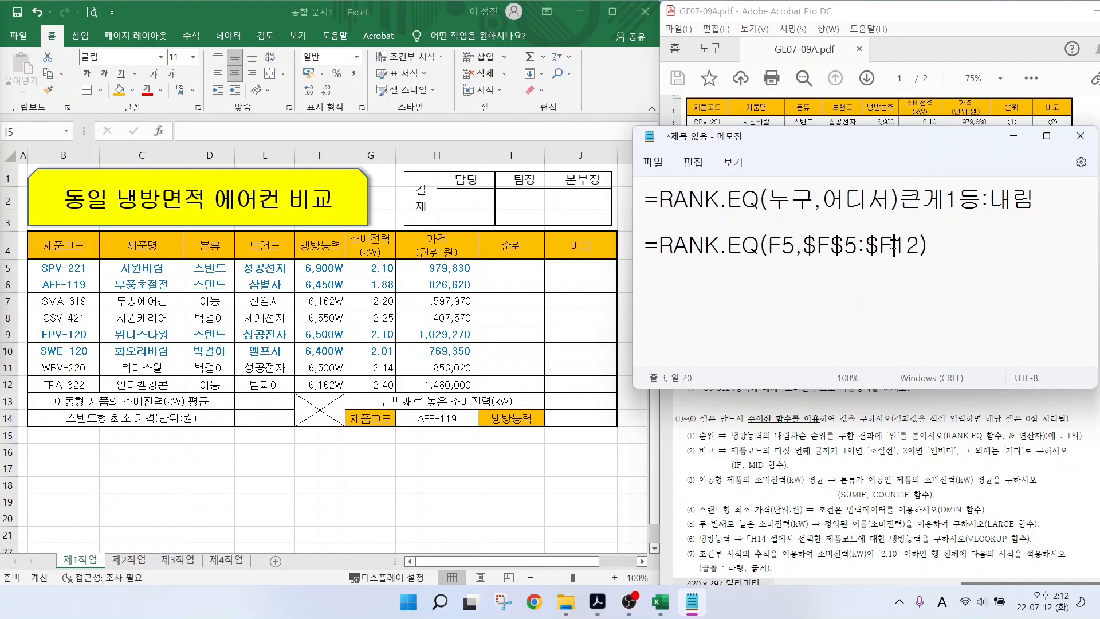
pyautogui.write('$')
pyautogui.doubleClick(808, 245)
pyautogui.moveTo(808, 245); pyautogui.dragTo(933, 245)
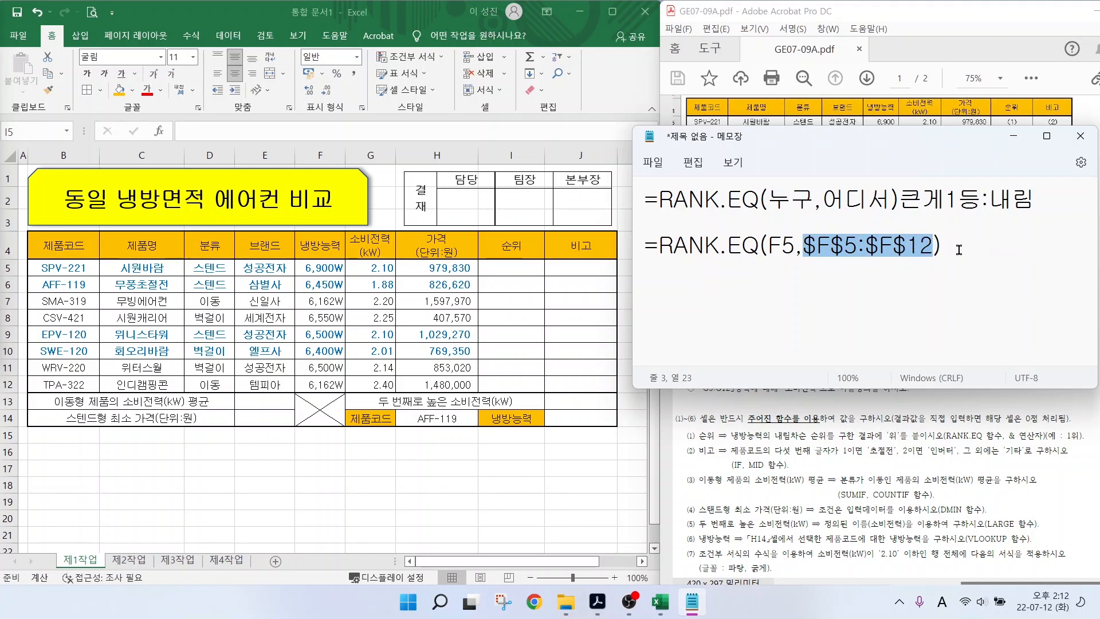
# - Start a formula in cell I5 with =RA
pyautogui.click(507, 268)
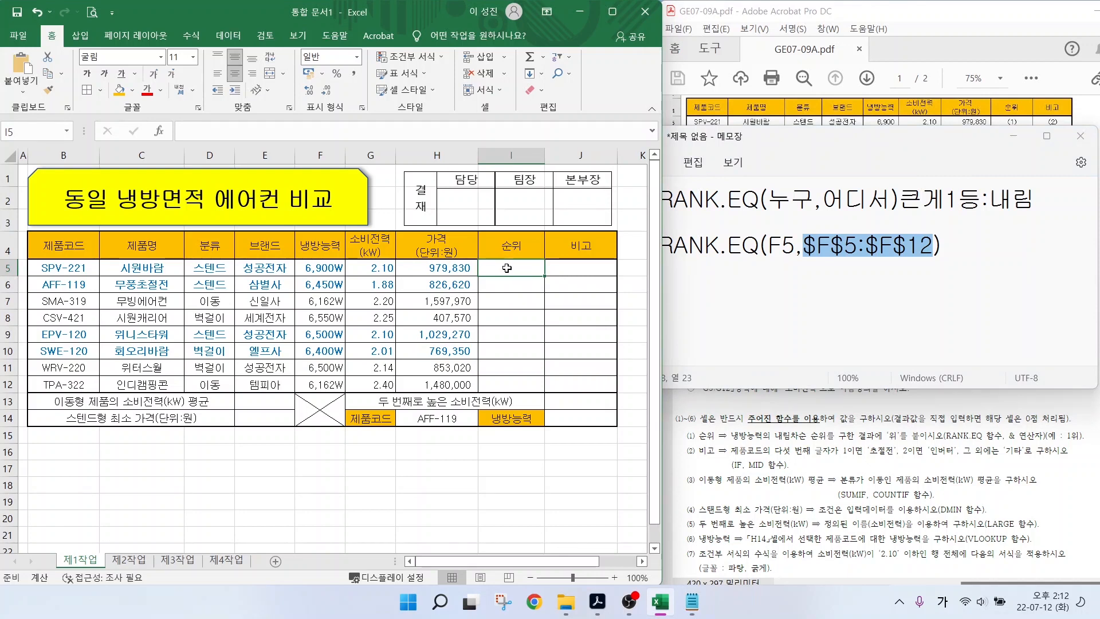
pyautogui.write('=')
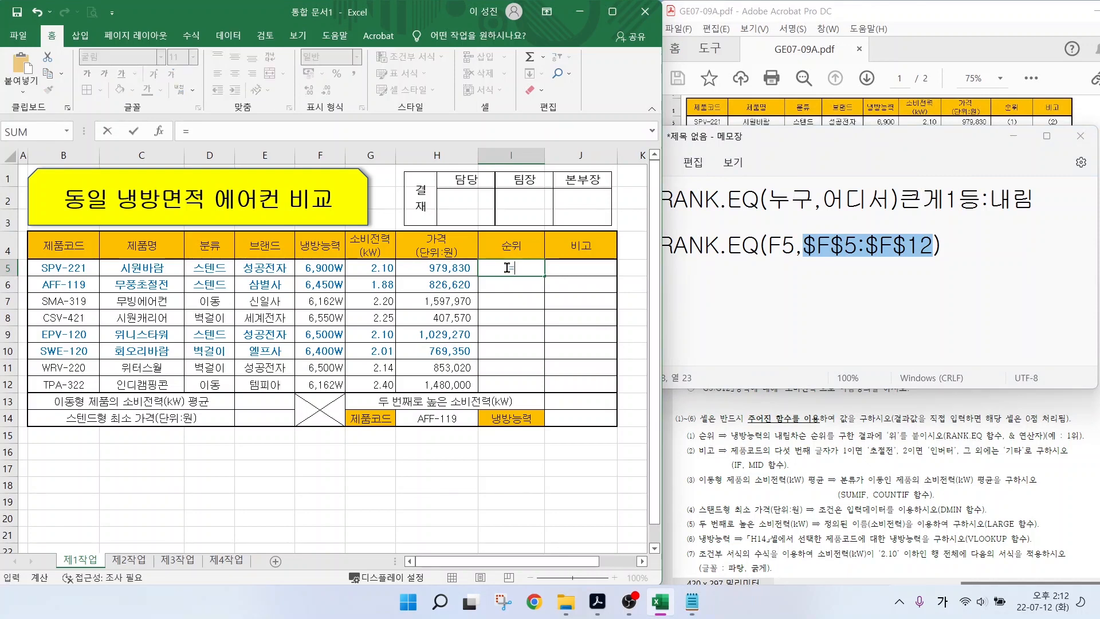
pyautogui.press('Hangul')
pyautogui.write('RA')
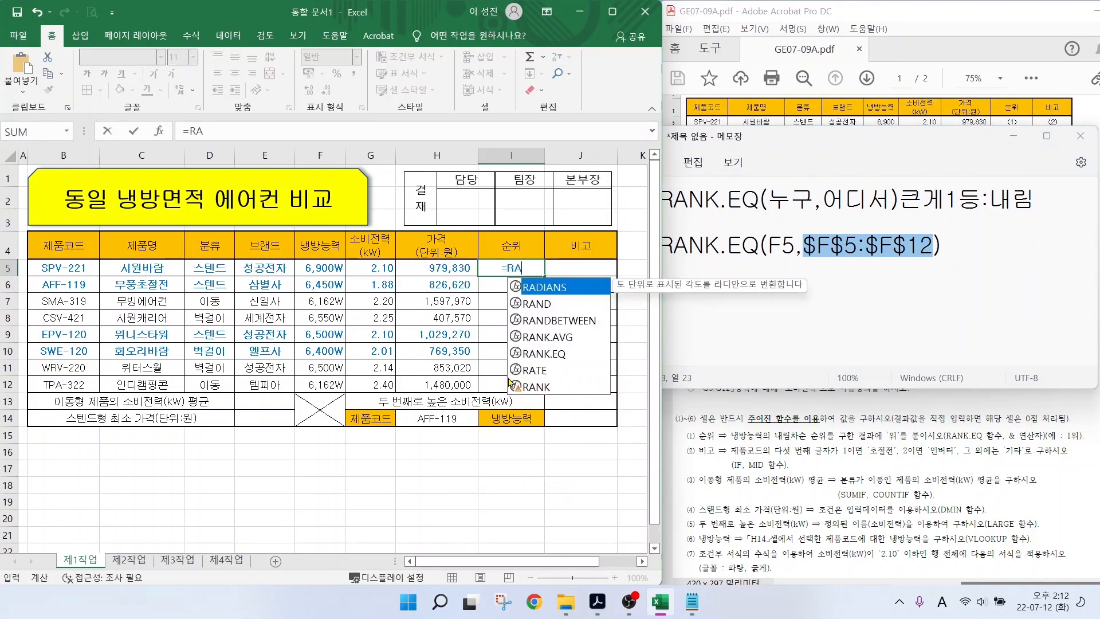
# - Enter =RANK.EQ(F5,$F$5:$F$12) in I5 to rank SPV-221's 6,900W capacity
pyautogui.click(545, 354)
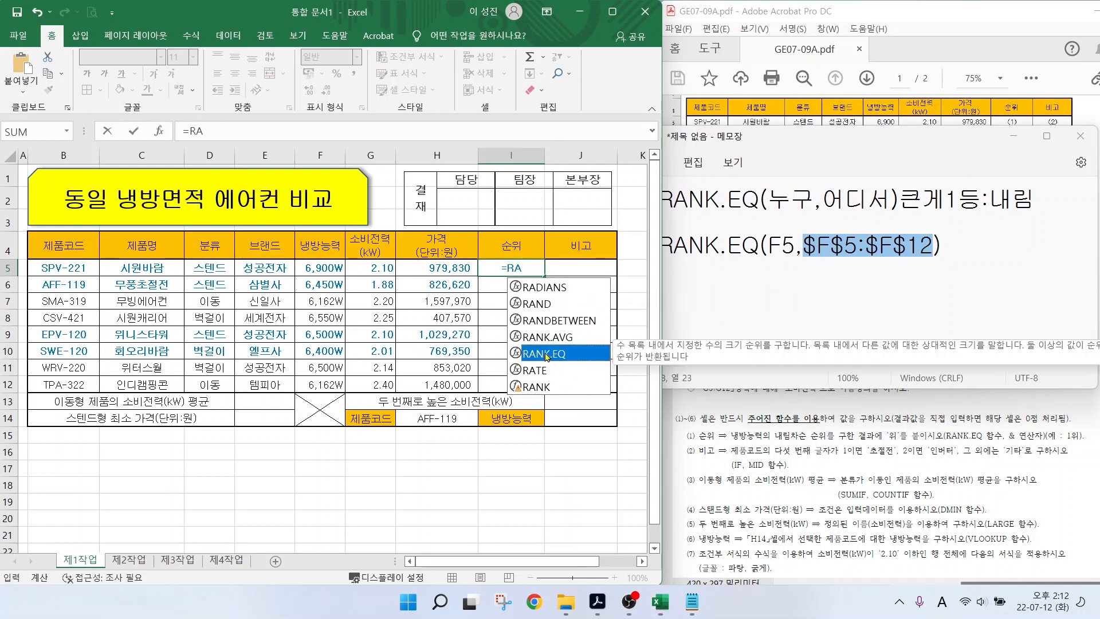
pyautogui.doubleClick(546, 354)
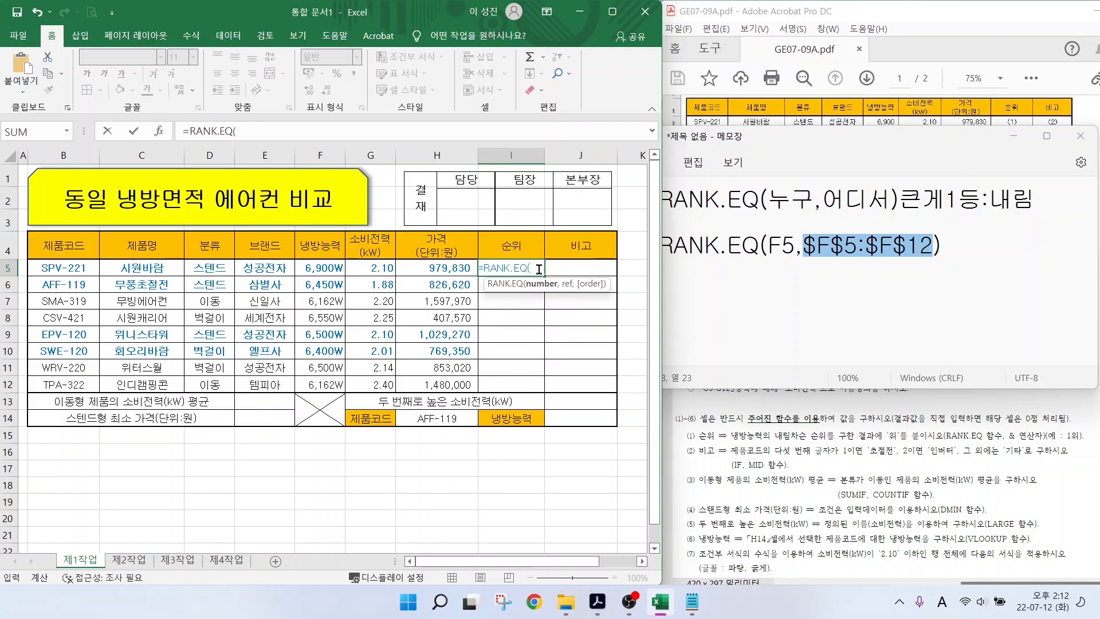
pyautogui.click(324, 268)
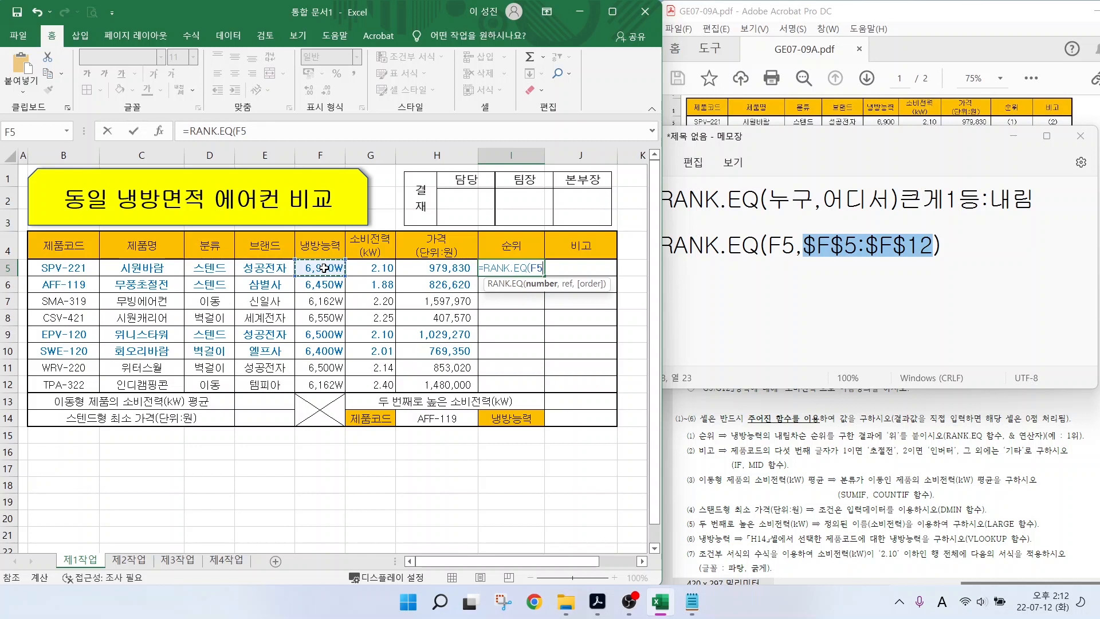
pyautogui.write(',')
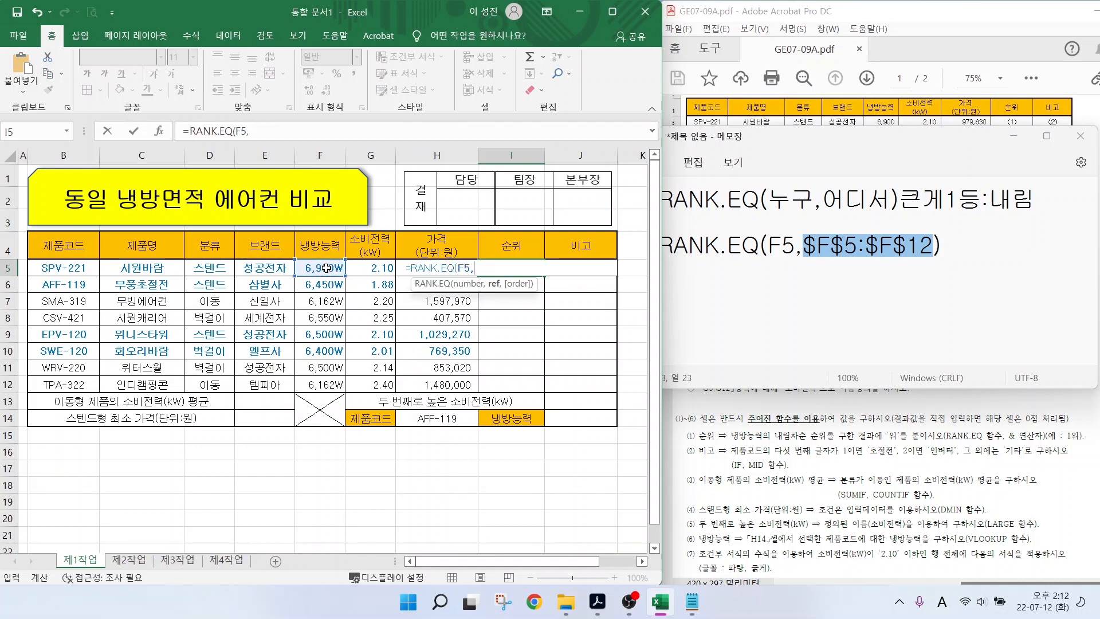
pyautogui.moveTo(326, 268); pyautogui.dragTo(322, 381)
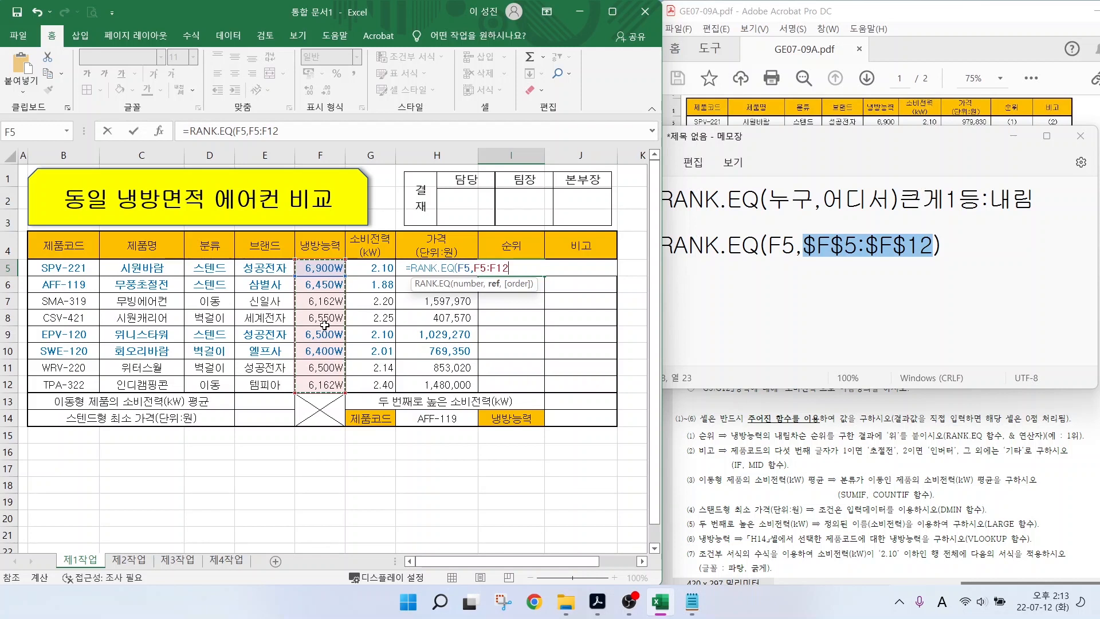
pyautogui.press('F4')
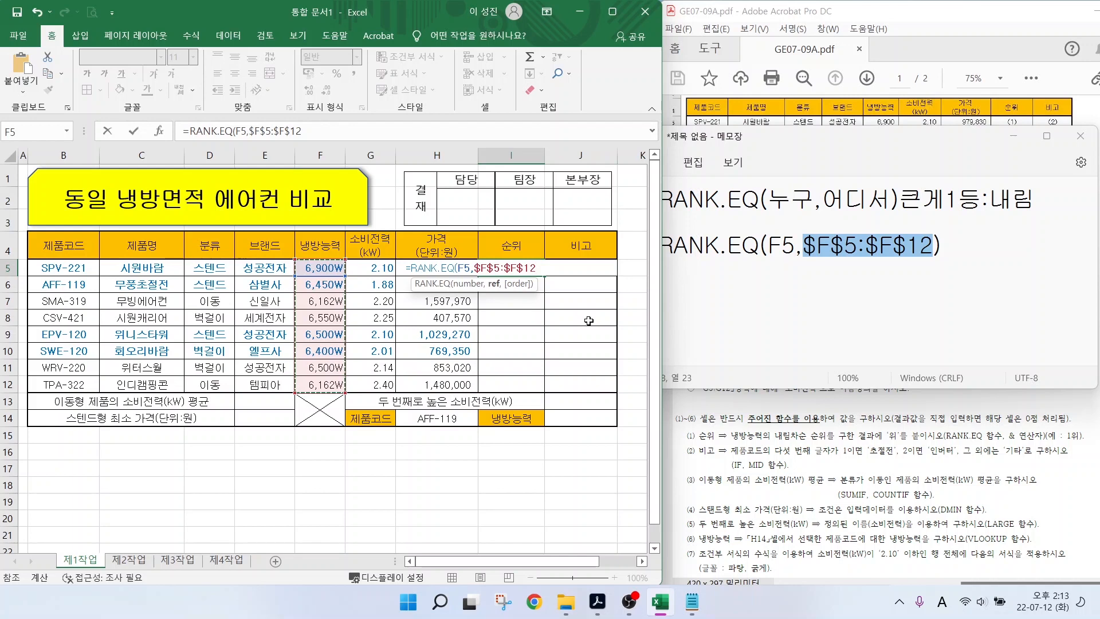
pyautogui.write(')')
pyautogui.press('Return')
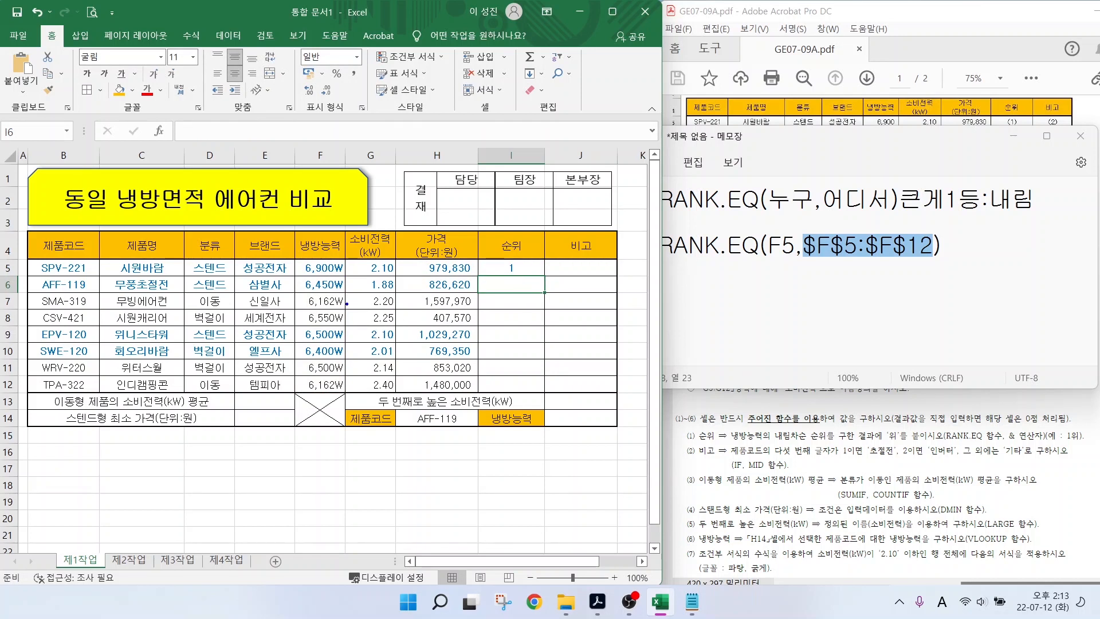
# - Mark the capacity column, the 6,900W value, rank 1 and the 1위 example, then reselect I5
pyautogui.moveTo(289, 254); pyautogui.dragTo(354, 401)
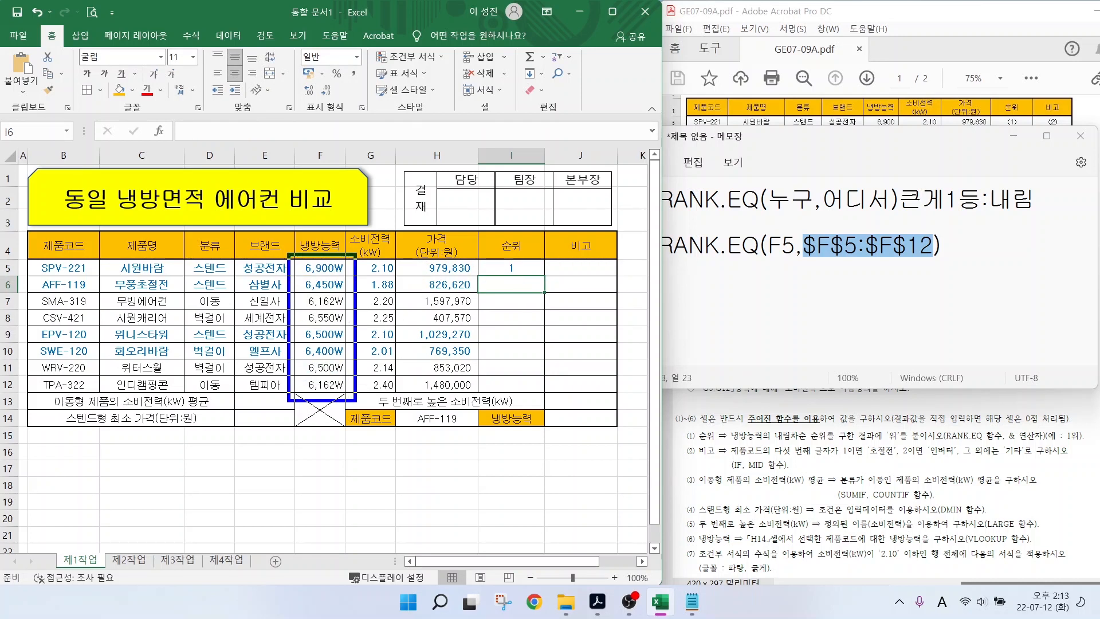
pyautogui.moveTo(331, 268); pyautogui.dragTo(373, 234)
pyautogui.moveTo(523, 275)
pyautogui.mouseDown()
pyautogui.moveTo(504, 278)
pyautogui.moveTo(523, 259)
pyautogui.mouseUp()
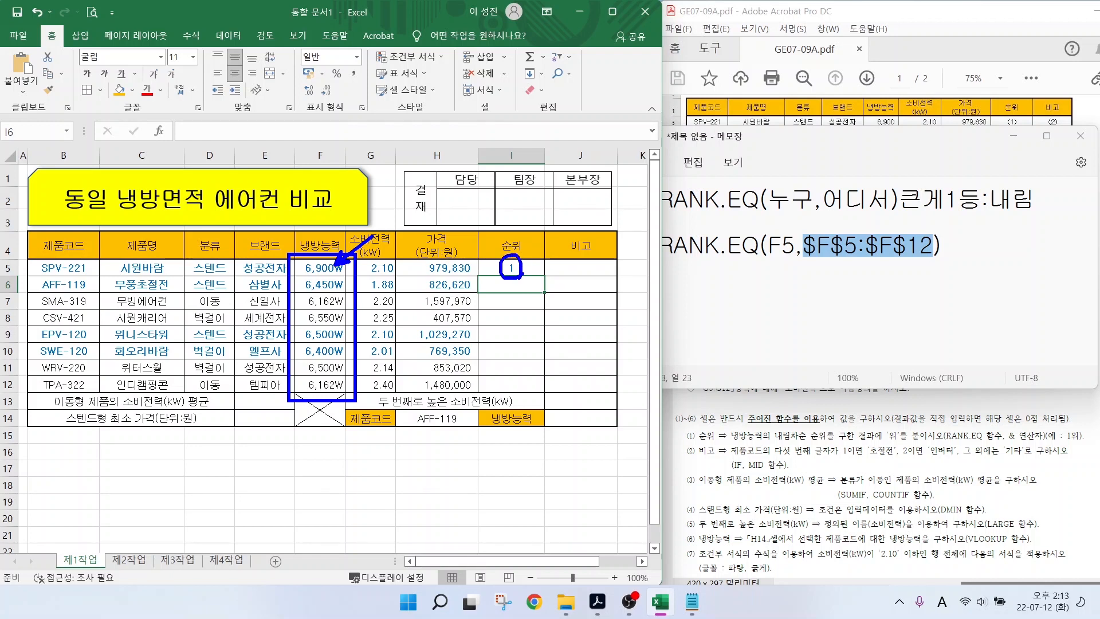
pyautogui.press('Escape')
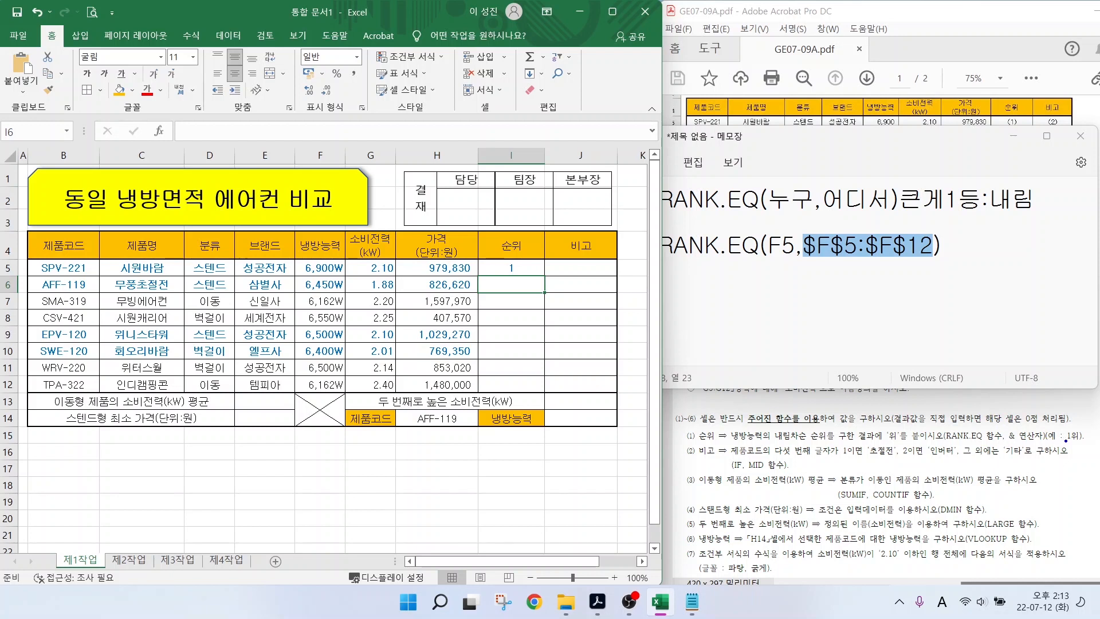
pyautogui.moveTo(1009, 444); pyautogui.dragTo(1094, 445)
pyautogui.press('Escape')
pyautogui.click(523, 270)
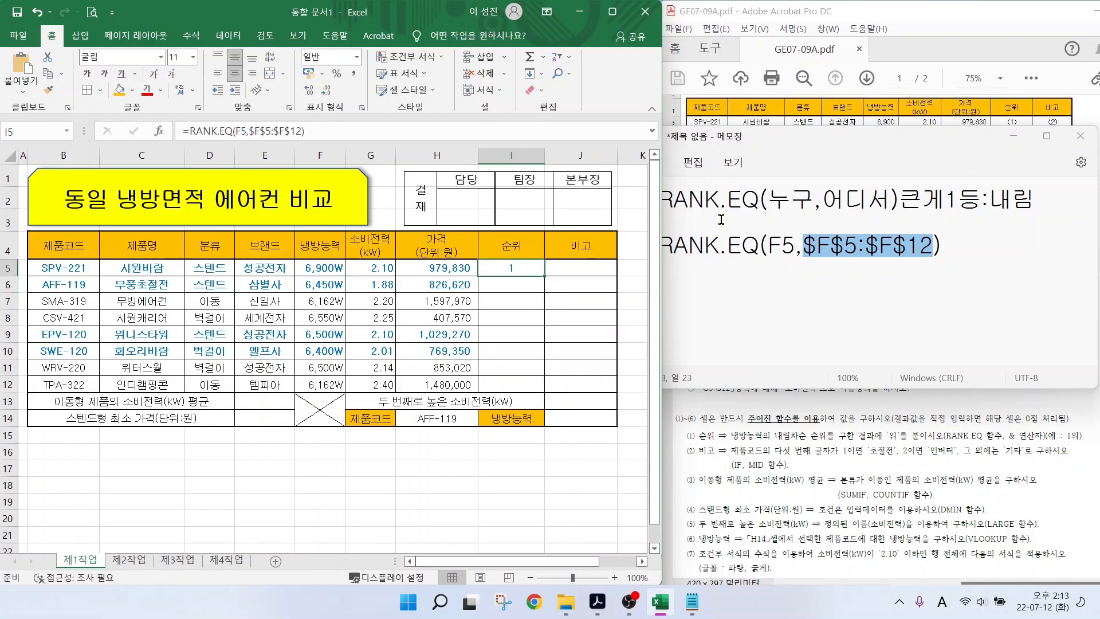
# - Append &"위" to the I5 rank formula so it shows 1위
pyautogui.click(316, 131)
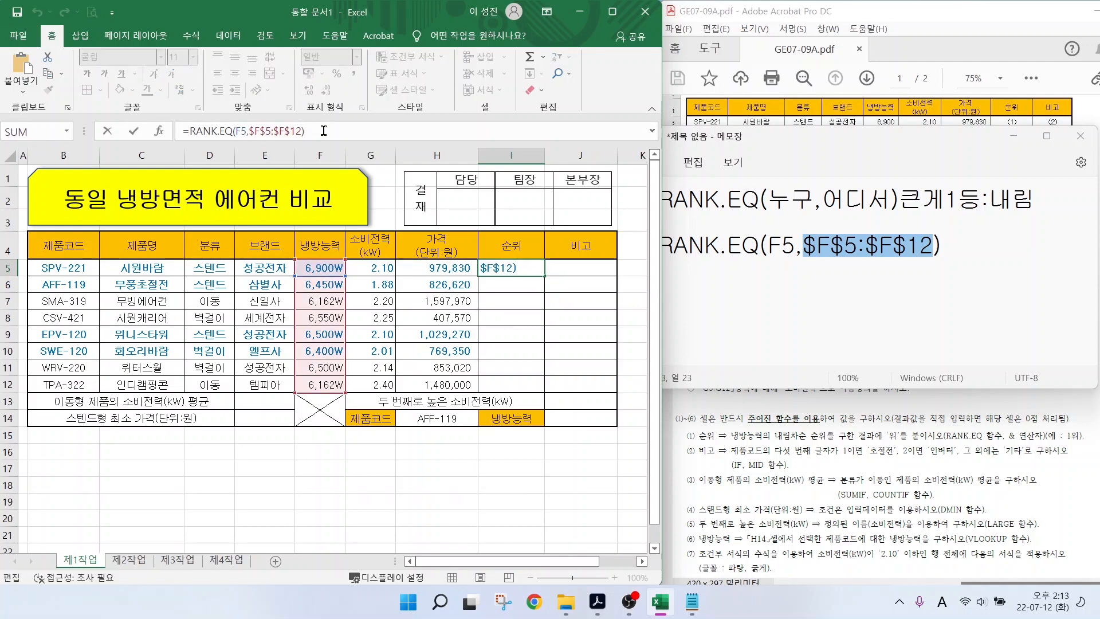
pyautogui.write('&"')
pyautogui.press('Hangul')
pyautogui.write('위"')
pyautogui.press('Return')
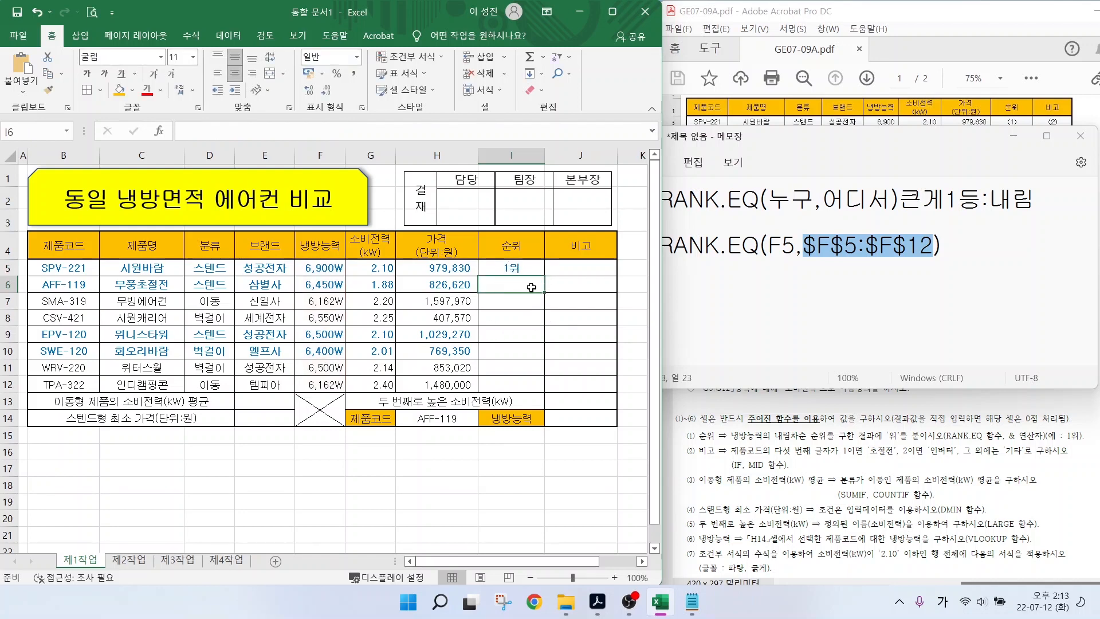
# - Copy the rank formula down to I12 using Fill Without Formatting
pyautogui.click(513, 270)
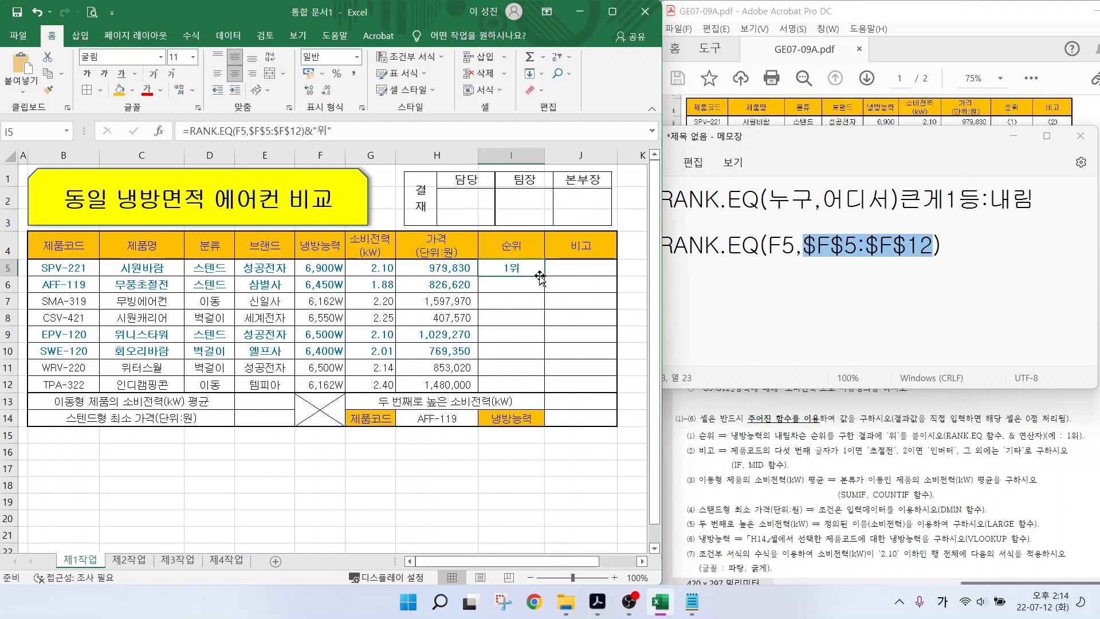
pyautogui.moveTo(543, 276); pyautogui.dragTo(546, 393)
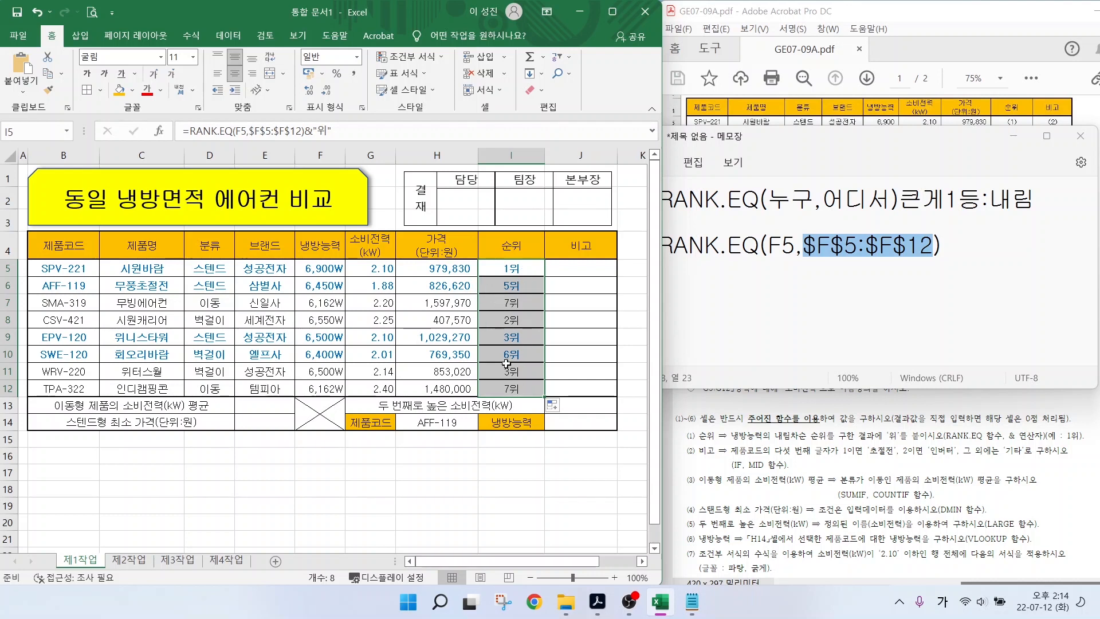
pyautogui.click(554, 408)
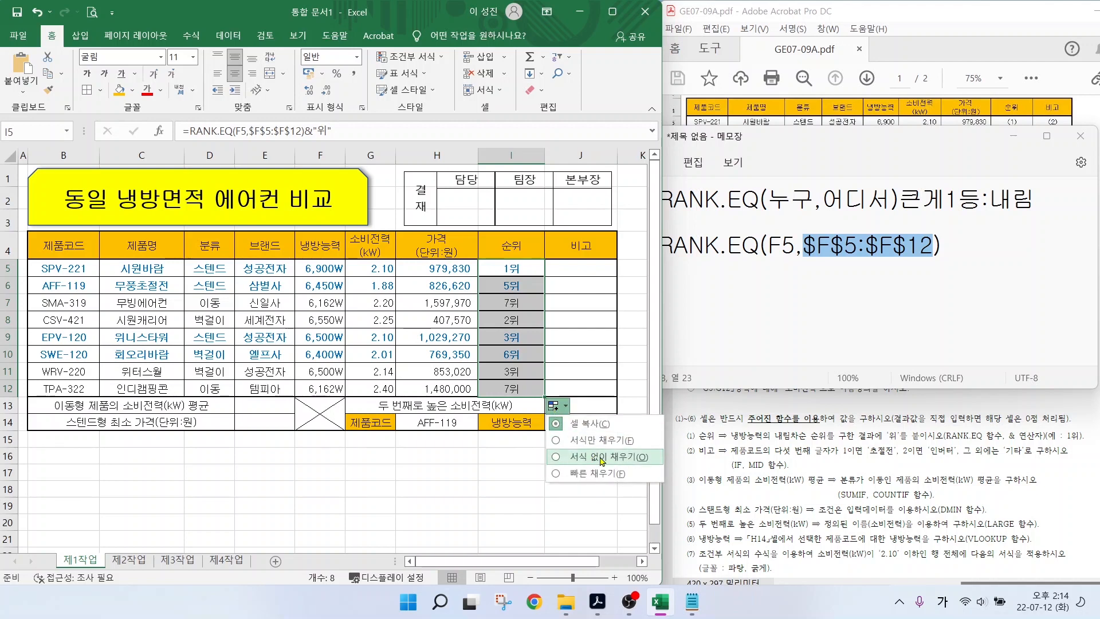
pyautogui.click(598, 457)
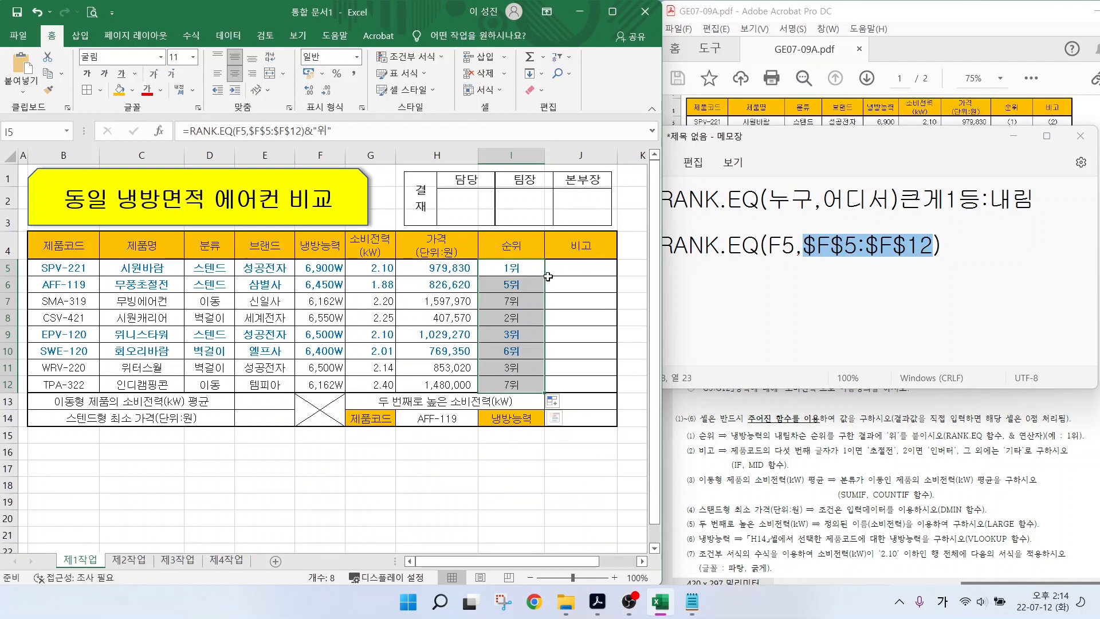
pyautogui.click(573, 268)
pyautogui.click(842, 474)
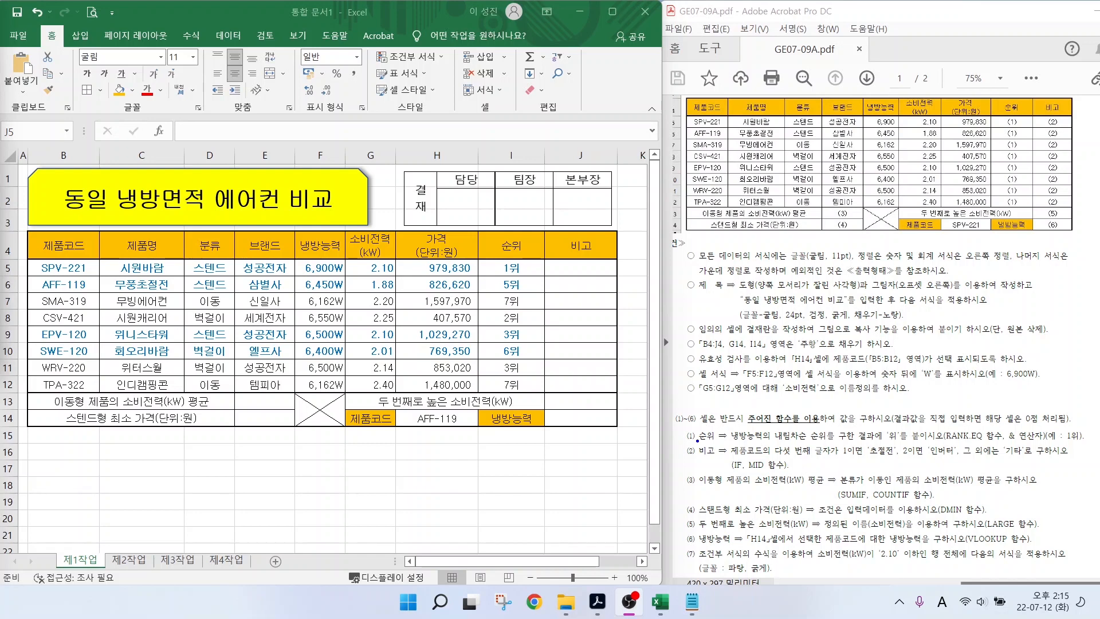
# - Mark the (2) 비고 requirement, the 초절전 rule and the IF/MID hints, then bring up the Notepad notes
pyautogui.moveTo(690, 440)
pyautogui.mouseDown()
pyautogui.moveTo(719, 459)
pyautogui.moveTo(854, 456)
pyautogui.mouseUp()
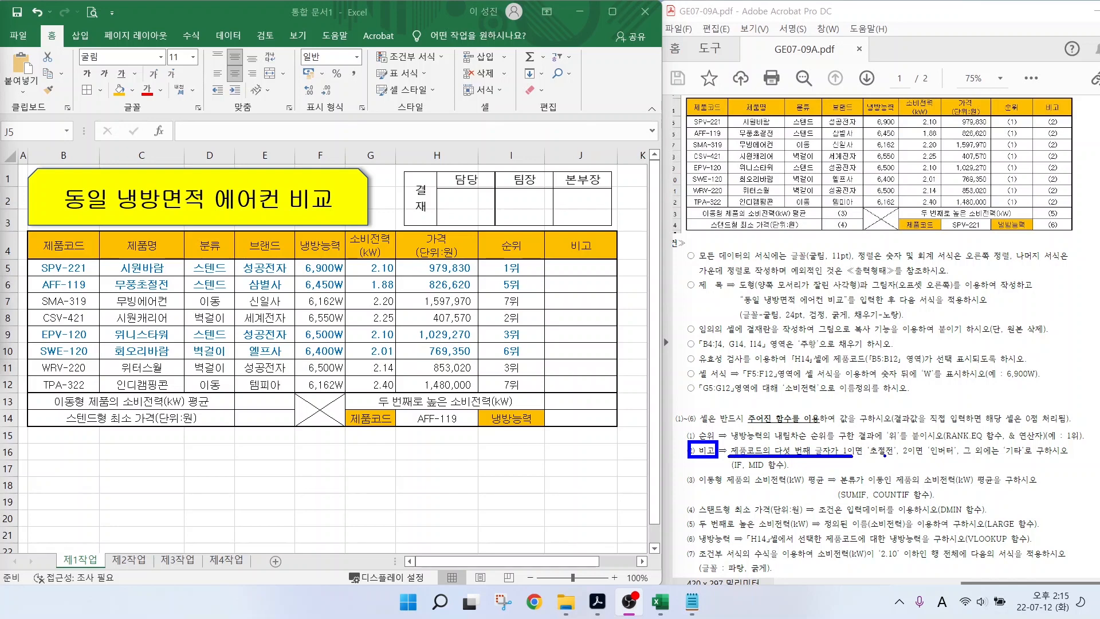
pyautogui.moveTo(908, 425)
pyautogui.mouseDown()
pyautogui.moveTo(884, 444)
pyautogui.moveTo(973, 419)
pyautogui.moveTo(1048, 419)
pyautogui.moveTo(1035, 440)
pyautogui.mouseUp()
pyautogui.moveTo(735, 471); pyautogui.dragTo(777, 492)
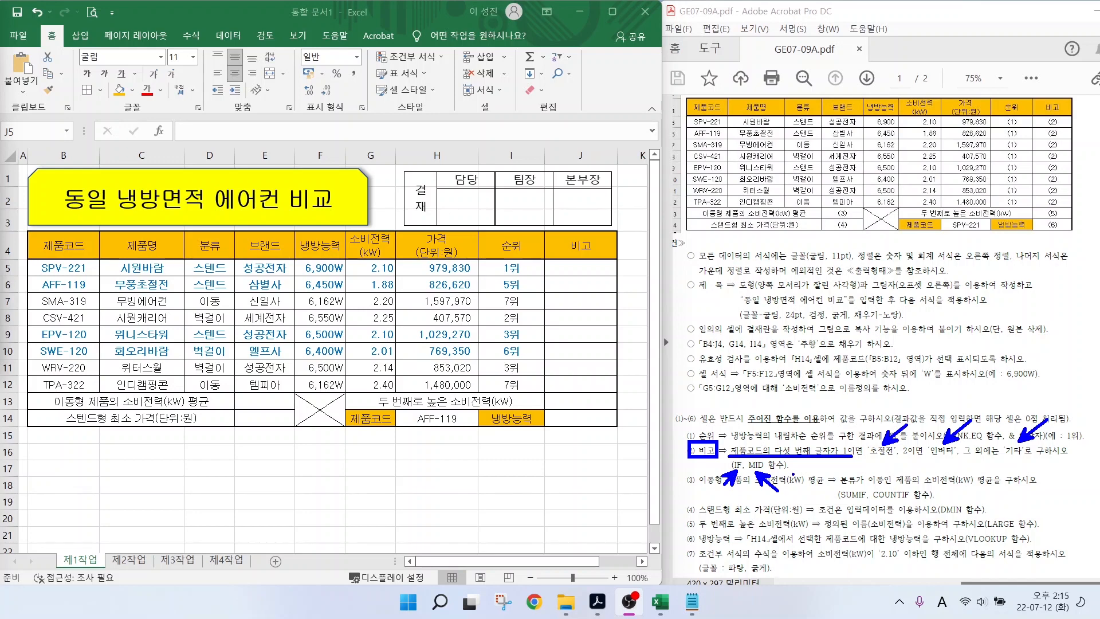
pyautogui.press('Escape')
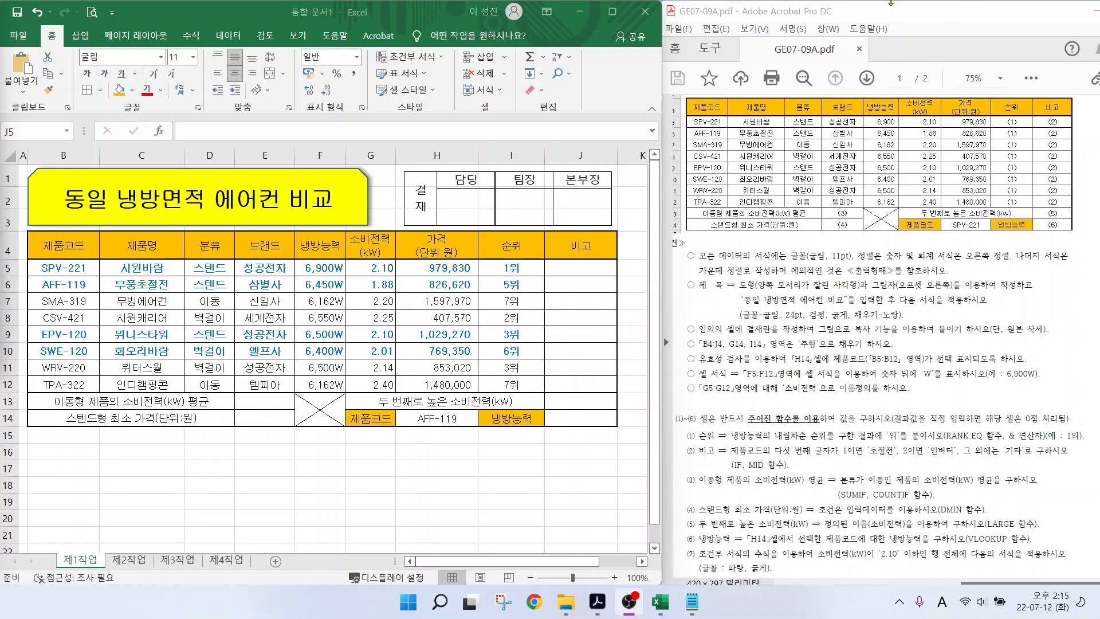
pyautogui.click(694, 604)
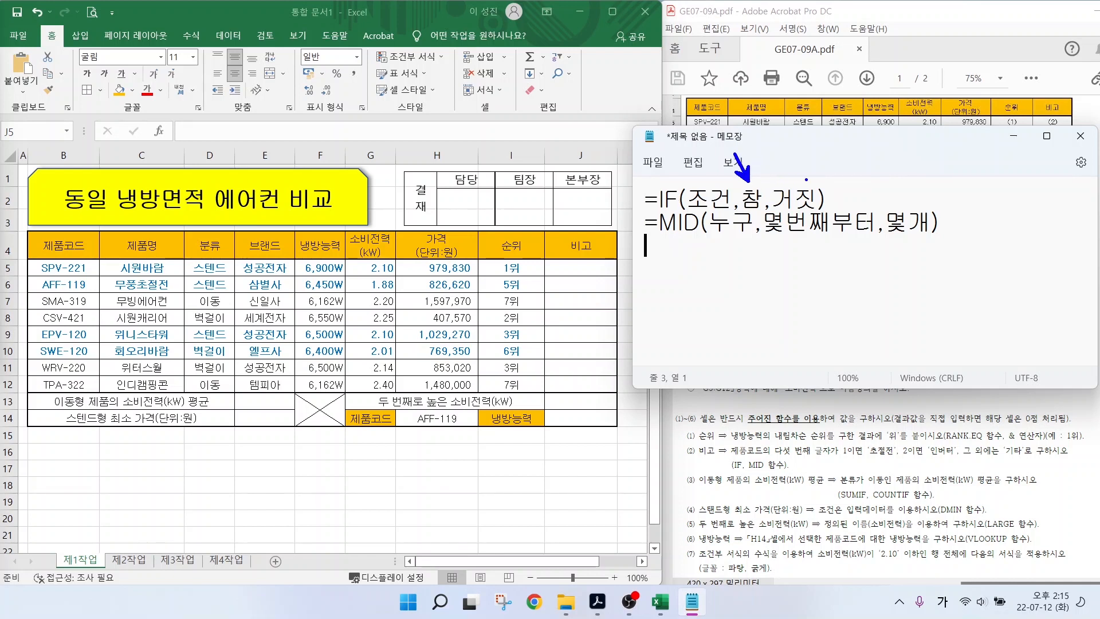
# - Annotate the IF true argument, the MID syntax, the fifth-character rule and the character positions in SPV-221
pyautogui.moveTo(800, 185); pyautogui.dragTo(833, 150)
pyautogui.moveTo(735, 458); pyautogui.dragTo(848, 458)
pyautogui.moveTo(658, 210); pyautogui.dragTo(939, 235)
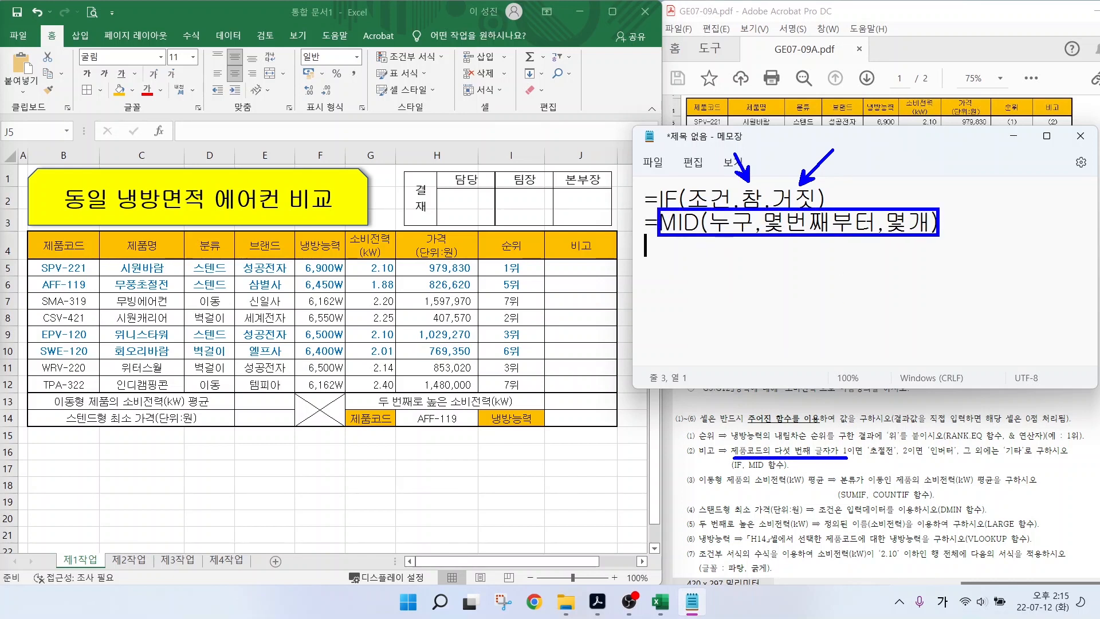
pyautogui.press('Escape')
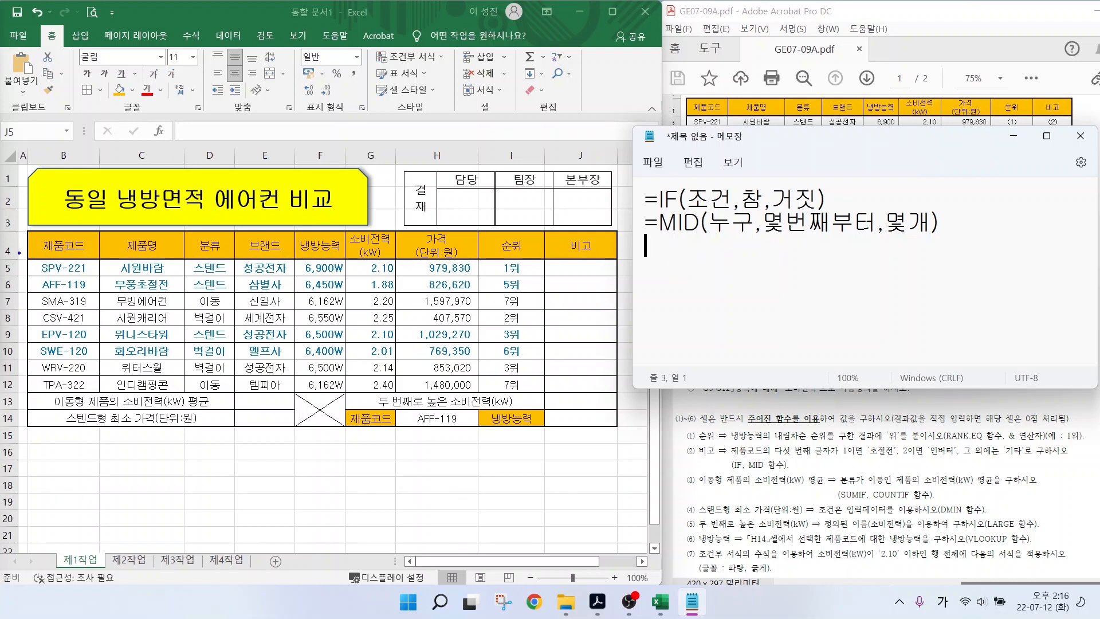
pyautogui.moveTo(30, 256); pyautogui.dragTo(106, 277)
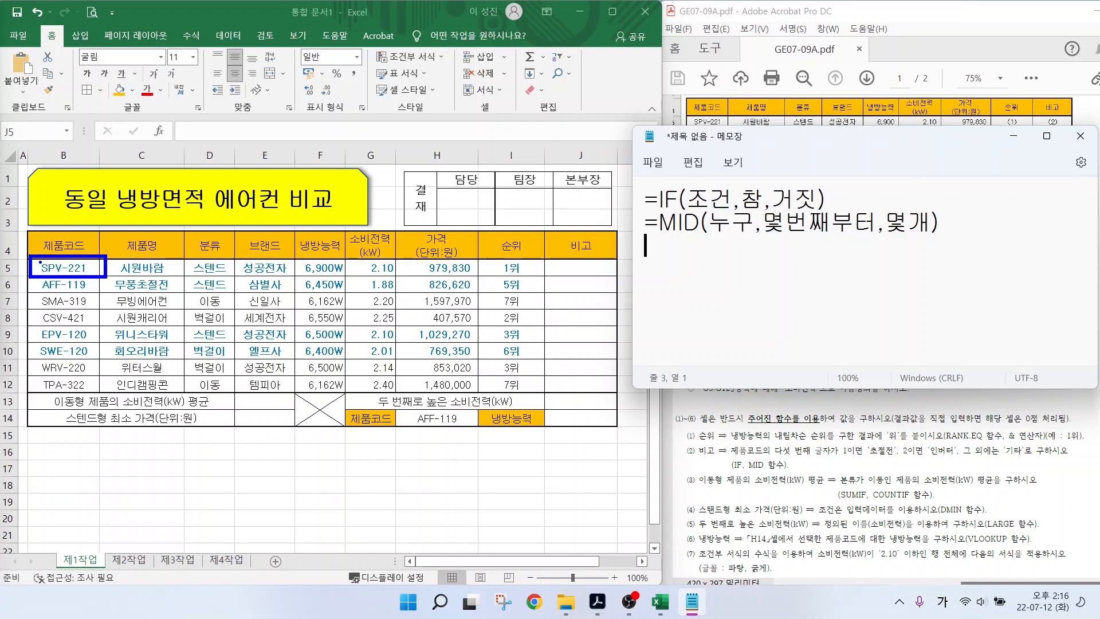
pyautogui.moveTo(29, 253)
pyautogui.mouseDown()
pyautogui.moveTo(73, 243)
pyautogui.moveTo(53, 284)
pyautogui.moveTo(64, 286)
pyautogui.mouseUp()
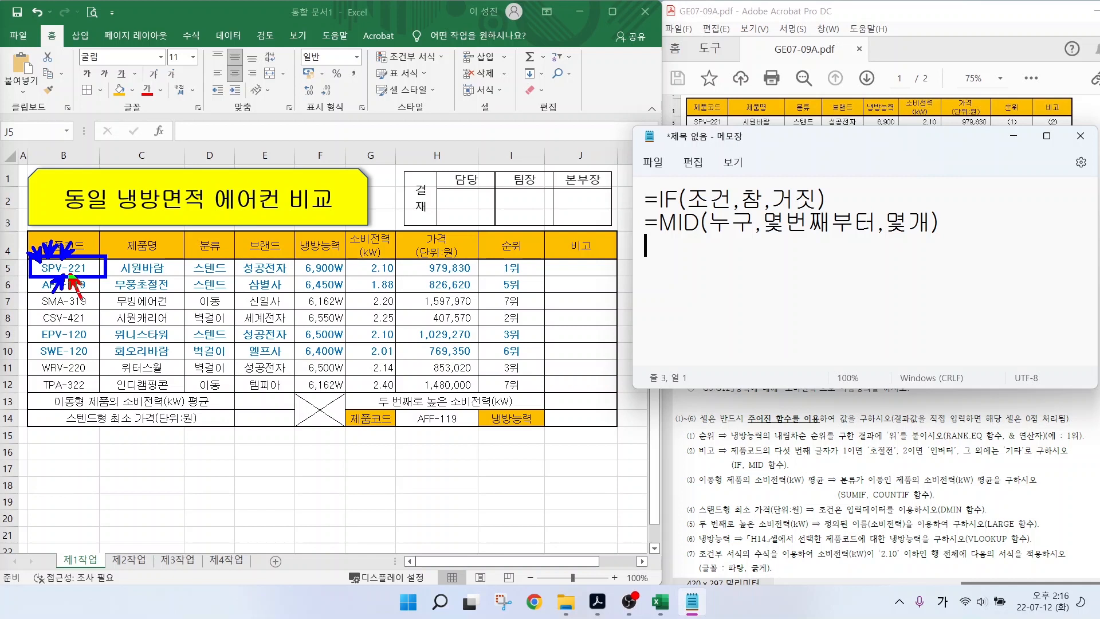
pyautogui.moveTo(70, 274); pyautogui.dragTo(67, 259)
pyautogui.moveTo(856, 459); pyautogui.dragTo(1048, 459)
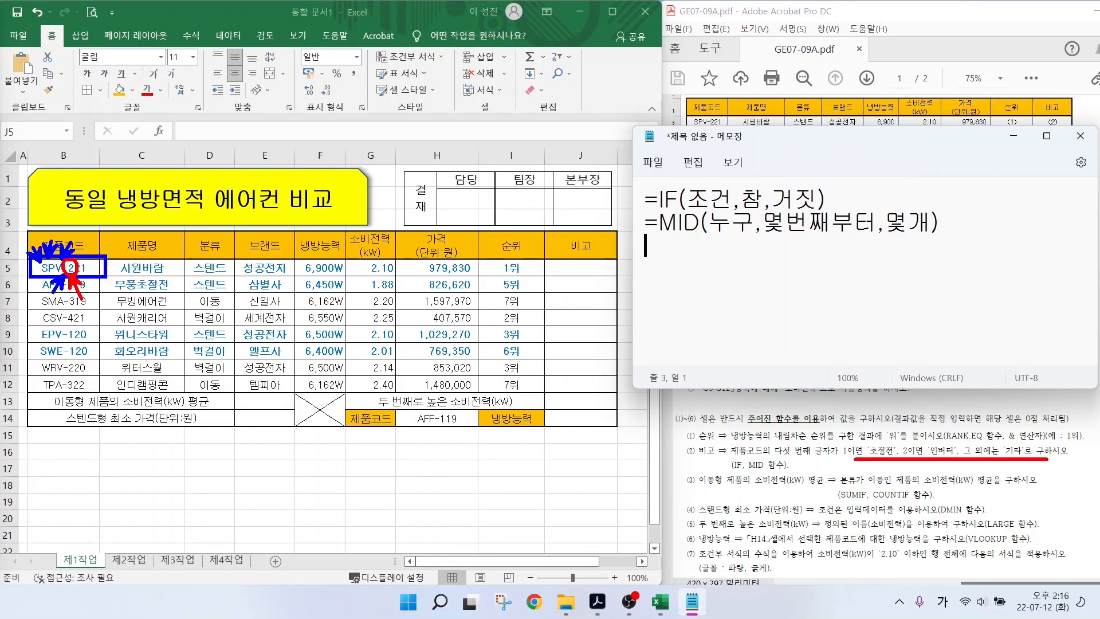
pyautogui.press('Escape')
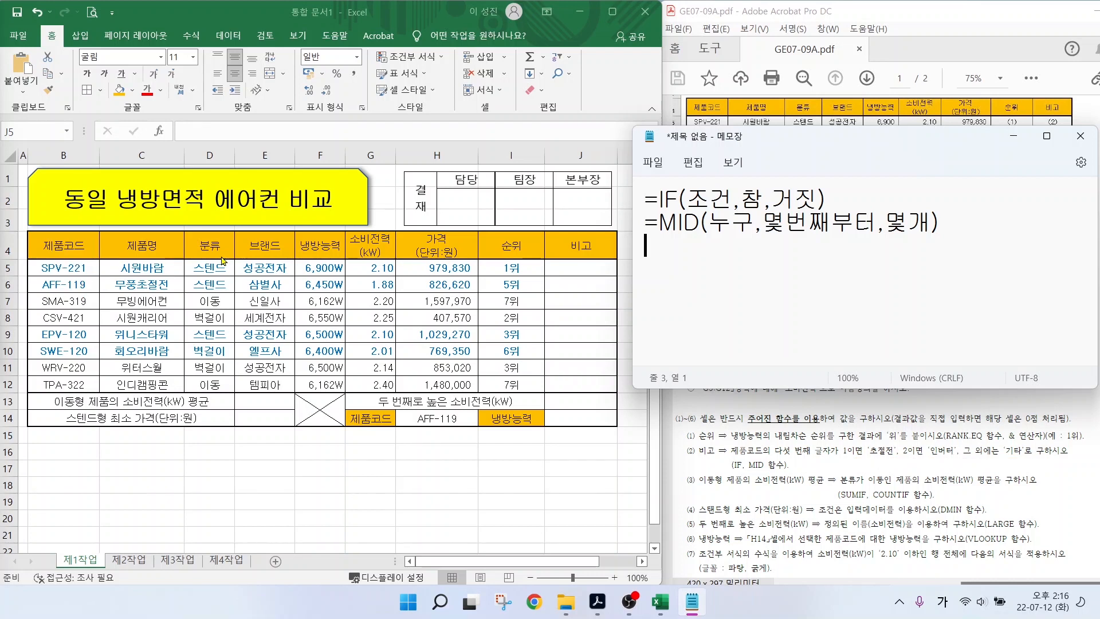
# - Type =IF(MID(B5, on the third Notepad line
pyautogui.write('=')
pyautogui.press('Hangul')
pyautogui.write('IF(MID(')
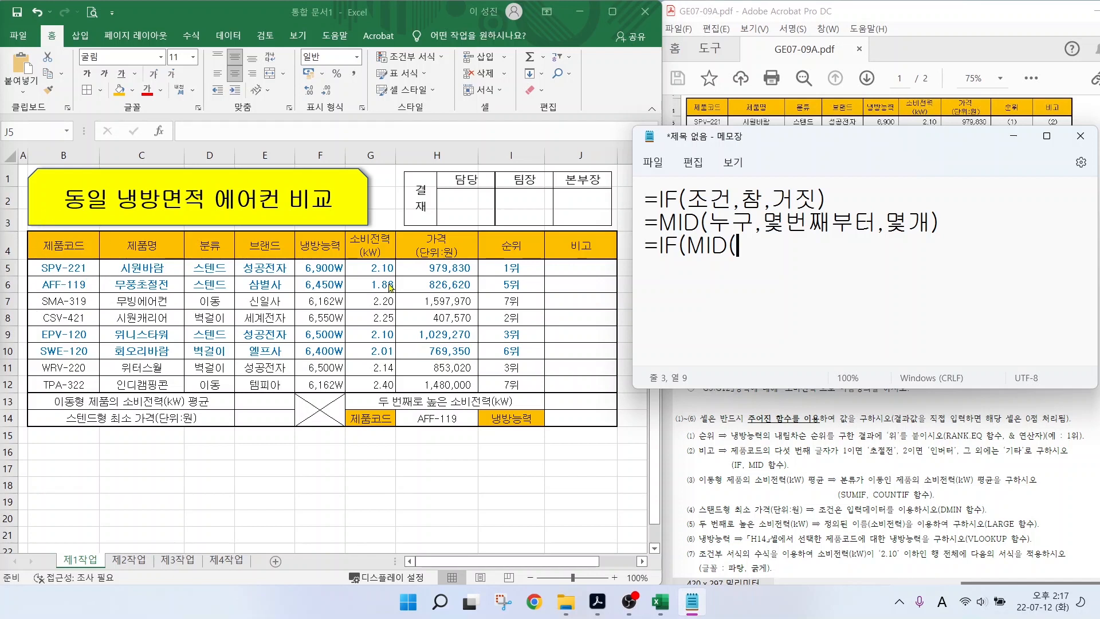
pyautogui.write('B5,')
# - Extend the draft to =IF(MID(B5,5,1)="1", with the 1 quoted as text
pyautogui.moveTo(774, 457); pyautogui.dragTo(838, 458)
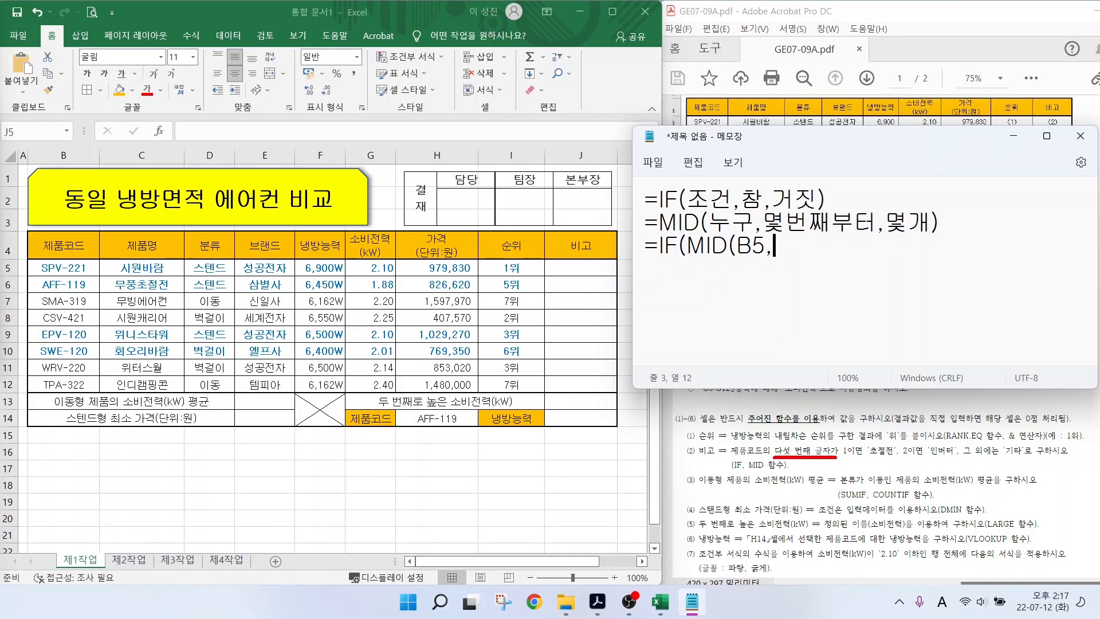
pyautogui.write('5,1)')
pyautogui.moveTo(73, 275)
pyautogui.mouseDown()
pyautogui.moveTo(66, 258)
pyautogui.moveTo(74, 278)
pyautogui.mouseUp()
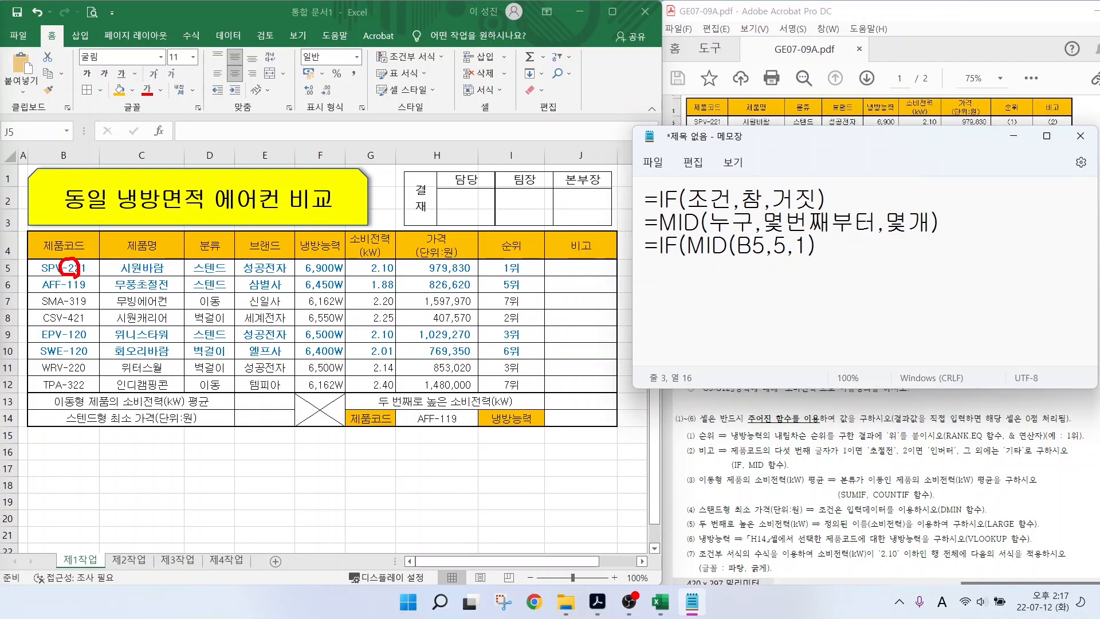
pyautogui.press('Escape')
pyautogui.write('=1"')
pyautogui.click(835, 245)
pyautogui.write('"')
pyautogui.press('End')
# - Mark SPV-221 in B5 and the quotes around the 1 to explain the text comparison
pyautogui.moveTo(44, 277); pyautogui.dragTo(22, 309)
pyautogui.moveTo(81, 277); pyautogui.dragTo(105, 309)
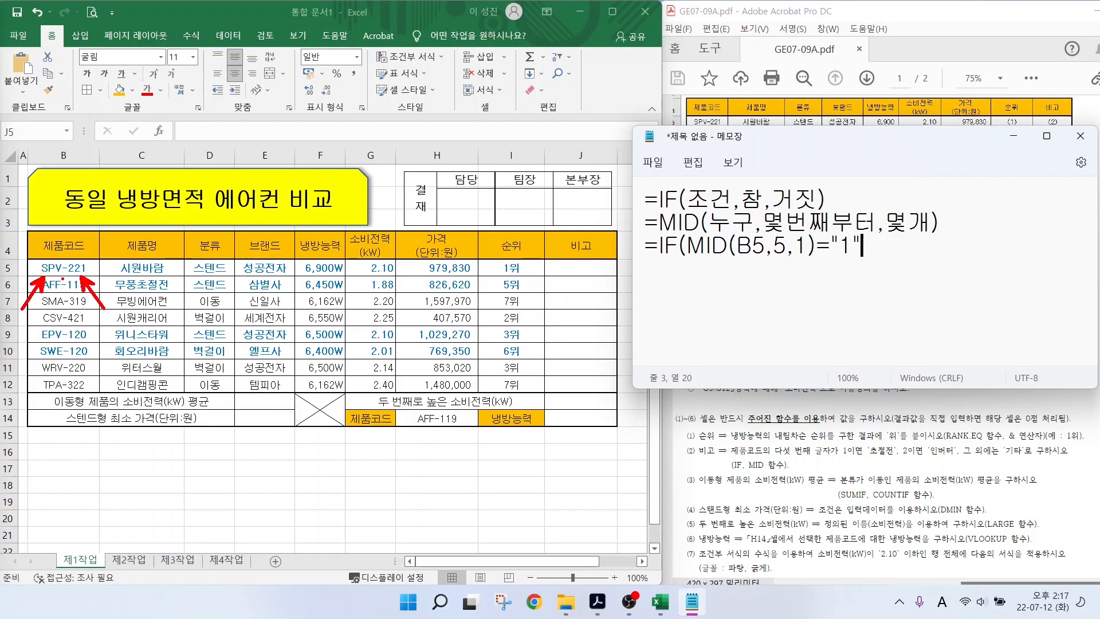
pyautogui.moveTo(30, 257); pyautogui.dragTo(96, 280)
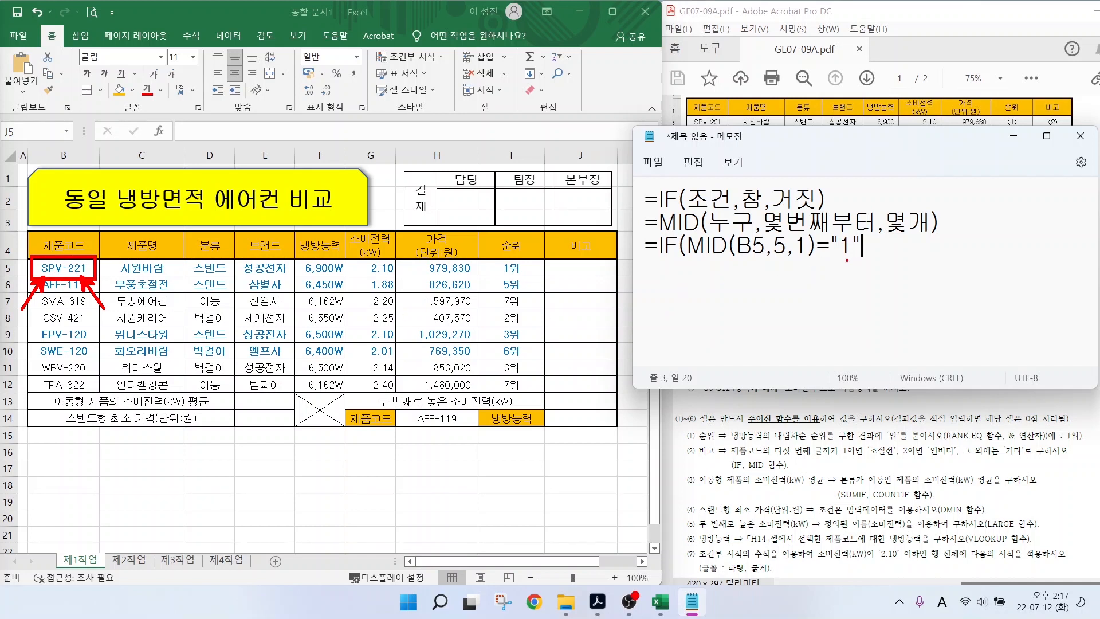
pyautogui.moveTo(841, 245)
pyautogui.mouseDown()
pyautogui.moveTo(824, 229)
pyautogui.moveTo(837, 242)
pyautogui.moveTo(858, 228)
pyautogui.moveTo(863, 247)
pyautogui.mouseUp()
pyautogui.moveTo(886, 223); pyautogui.dragTo(854, 275)
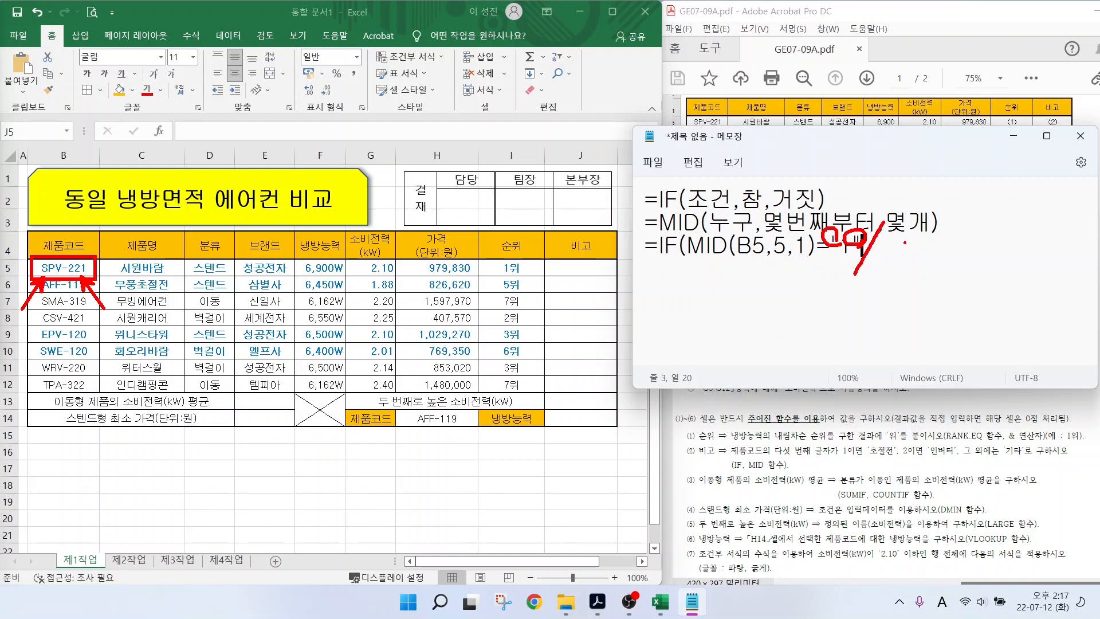
pyautogui.press('Escape')
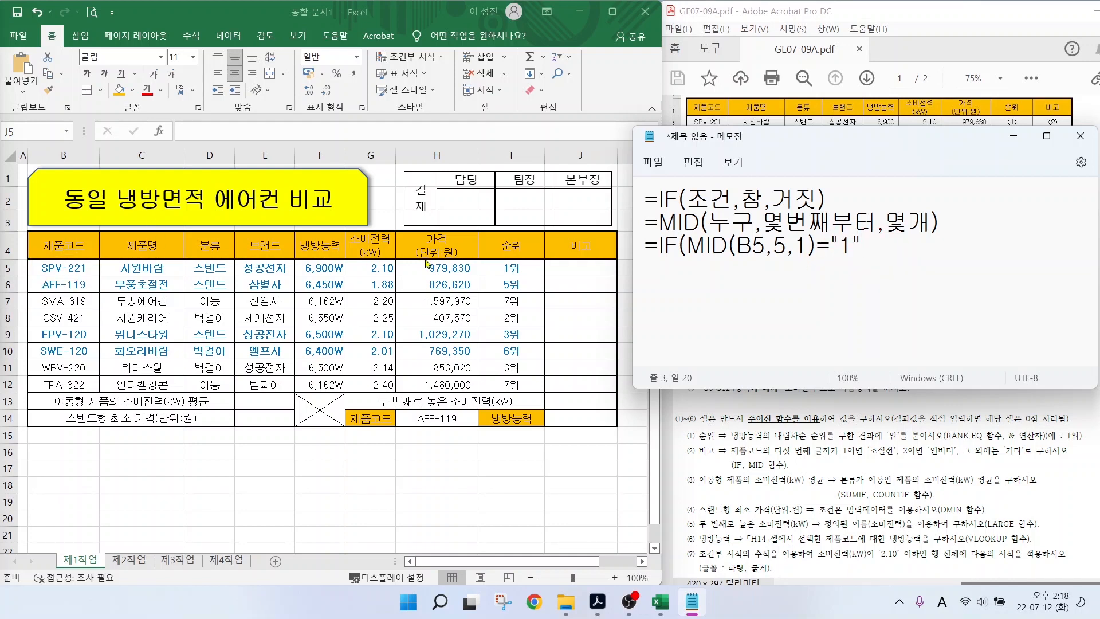
# - Add the "초절전" result after the first condition in the draft
pyautogui.write(',"')
pyautogui.press('Hangul')
pyautogui.write('초절저')
pyautogui.write('",')
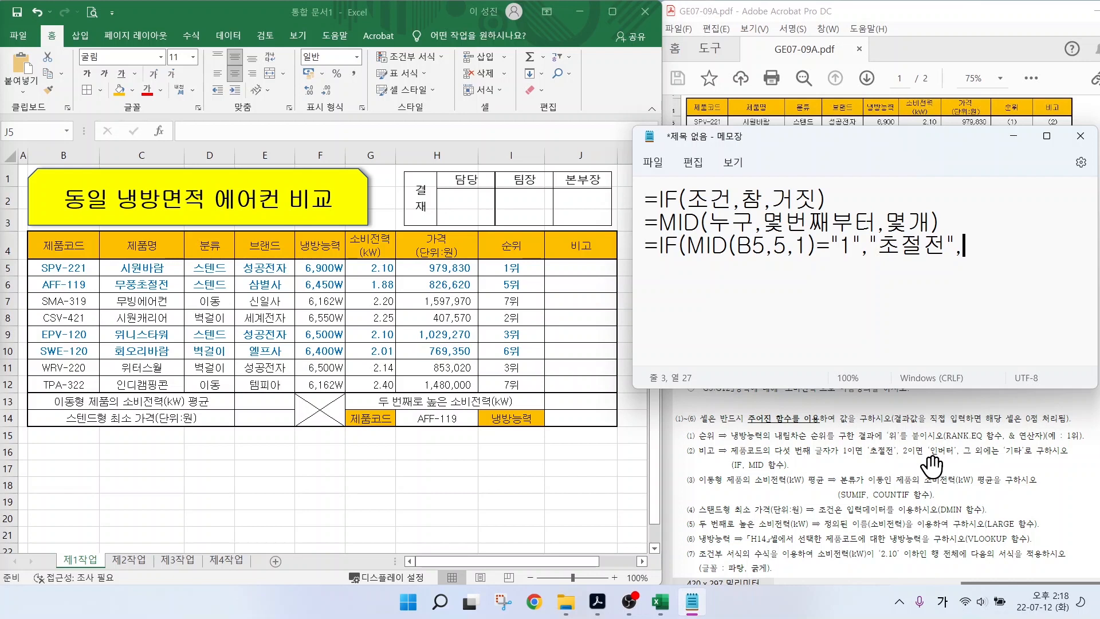
pyautogui.moveTo(916, 459); pyautogui.dragTo(1053, 458)
# - On a new line, type the second test IF(MID(B5,5,1)="2","인버터",
pyautogui.press('Return')
pyautogui.press('Hangul')
pyautogui.write('IF(MID')
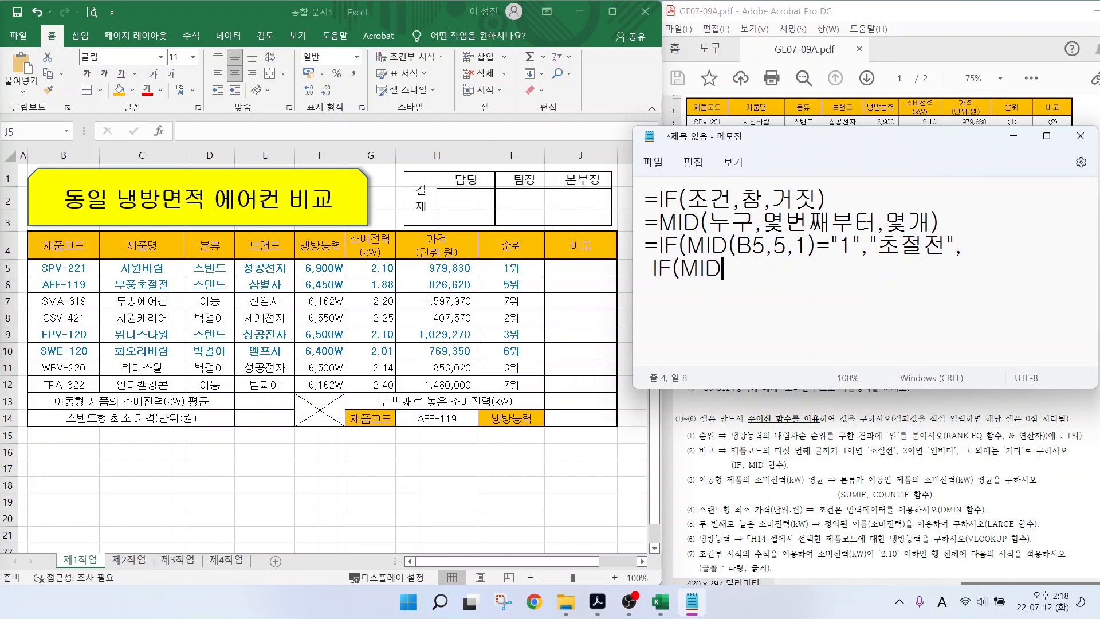
pyautogui.write('(B5,')
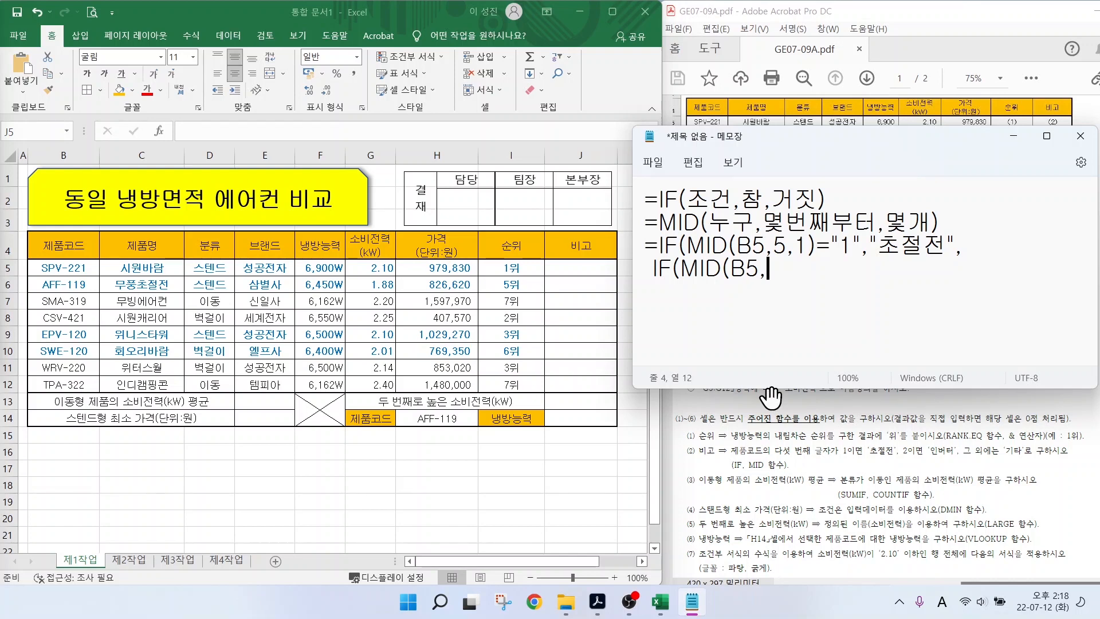
pyautogui.write('5,1)="2",')
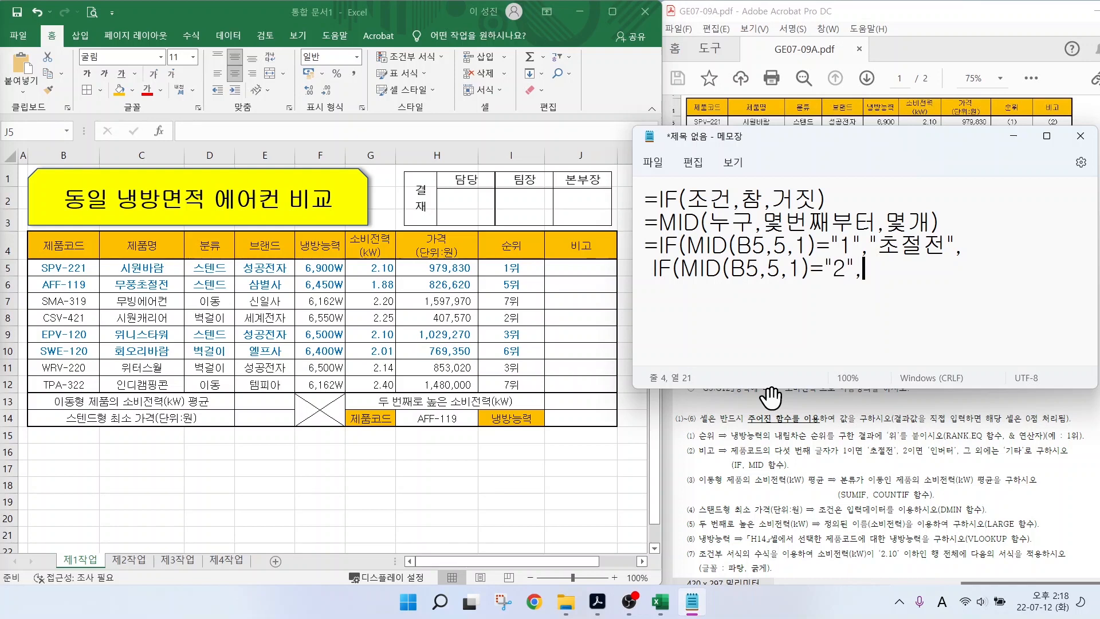
pyautogui.write('"')
pyautogui.press('Hangul')
pyautogui.write('인ㅂ')
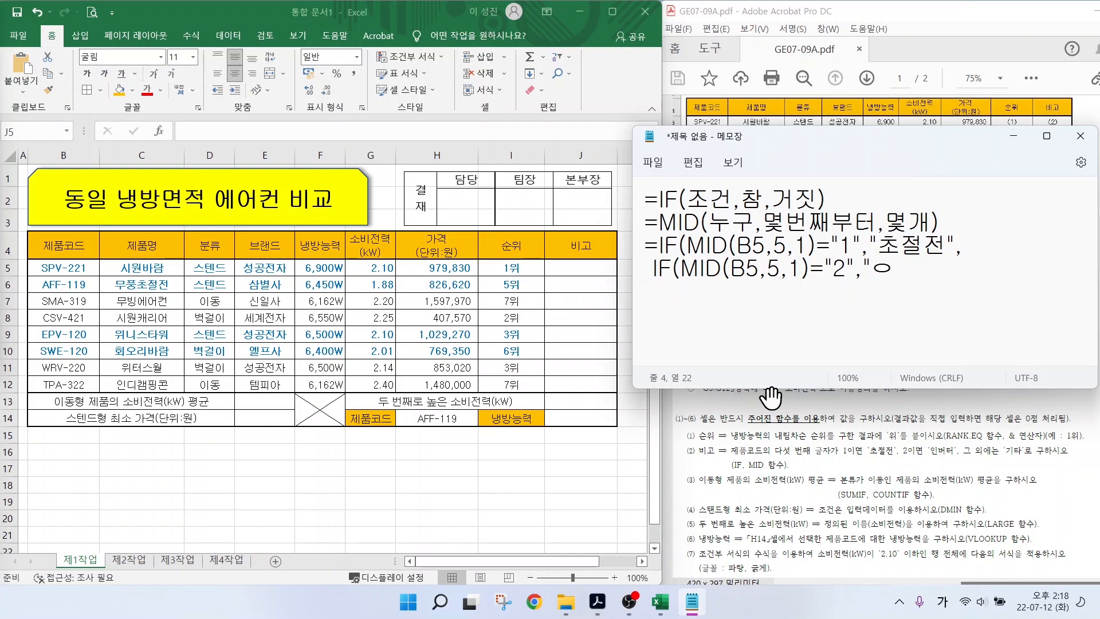
pyautogui.write('ㅓ터",')
# - Point out which product codes fall into each case, then add the "기타" fallback
pyautogui.moveTo(76, 259); pyautogui.dragTo(94, 233)
pyautogui.moveTo(74, 285); pyautogui.dragTo(94, 264)
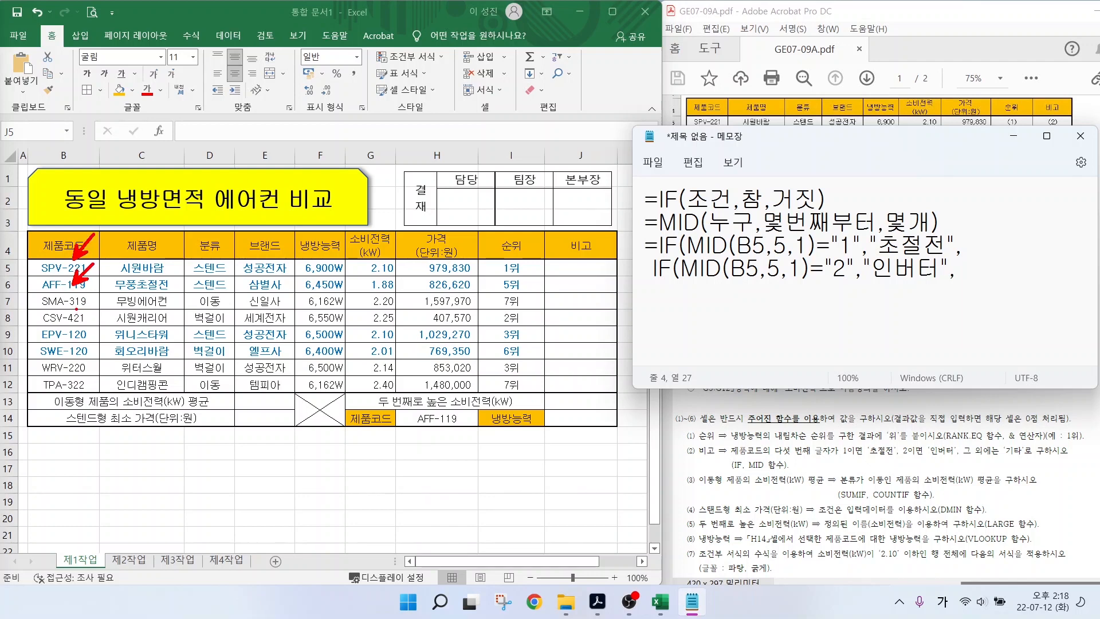
pyautogui.moveTo(76, 319)
pyautogui.mouseDown()
pyautogui.moveTo(63, 321)
pyautogui.moveTo(72, 291)
pyautogui.moveTo(78, 307)
pyautogui.mouseUp()
pyautogui.moveTo(973, 459); pyautogui.dragTo(1057, 462)
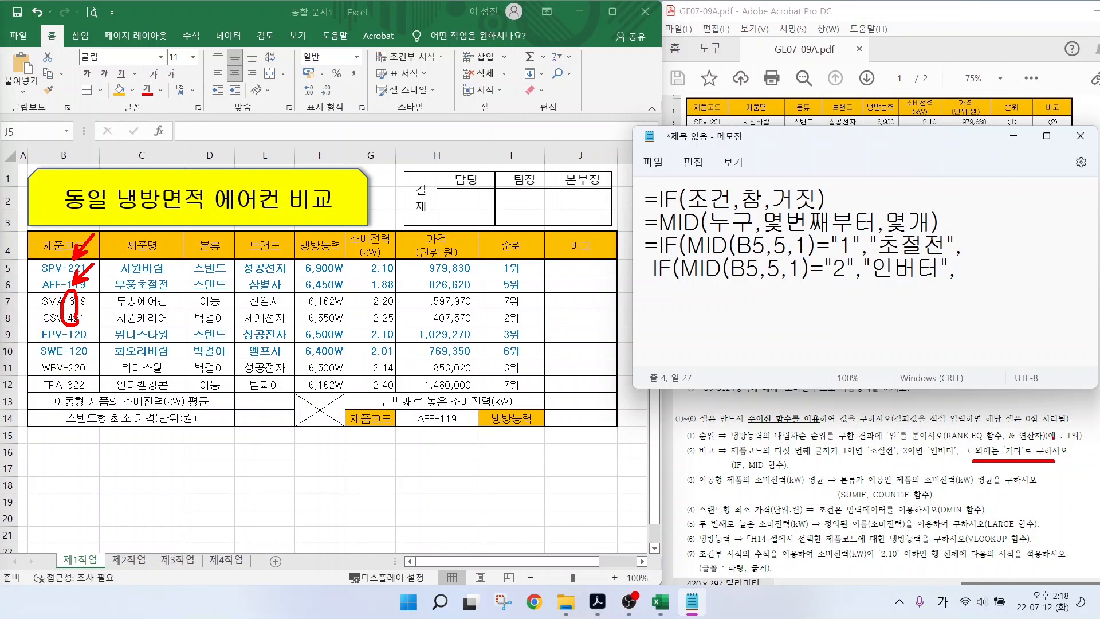
pyautogui.moveTo(958, 260); pyautogui.dragTo(1031, 290)
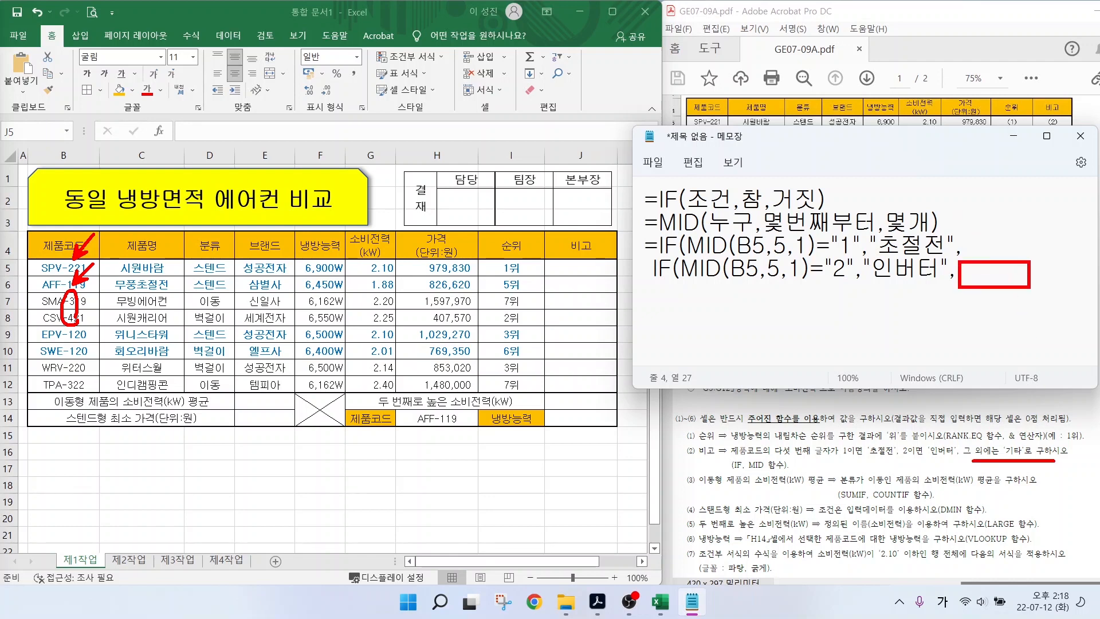
pyautogui.press('Escape')
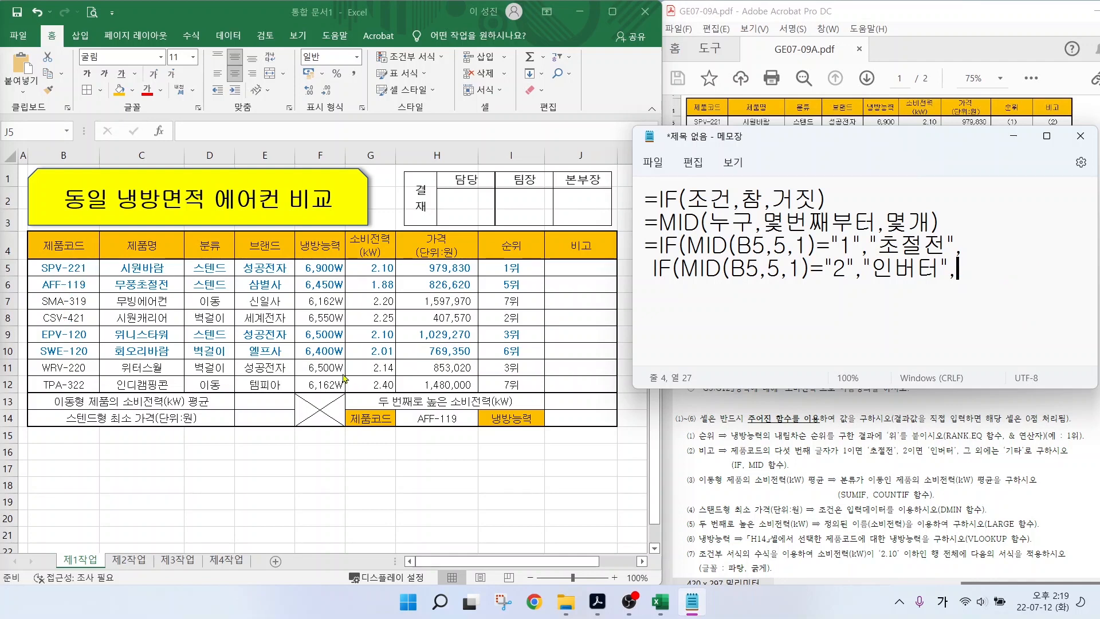
pyautogui.write('"기타"')
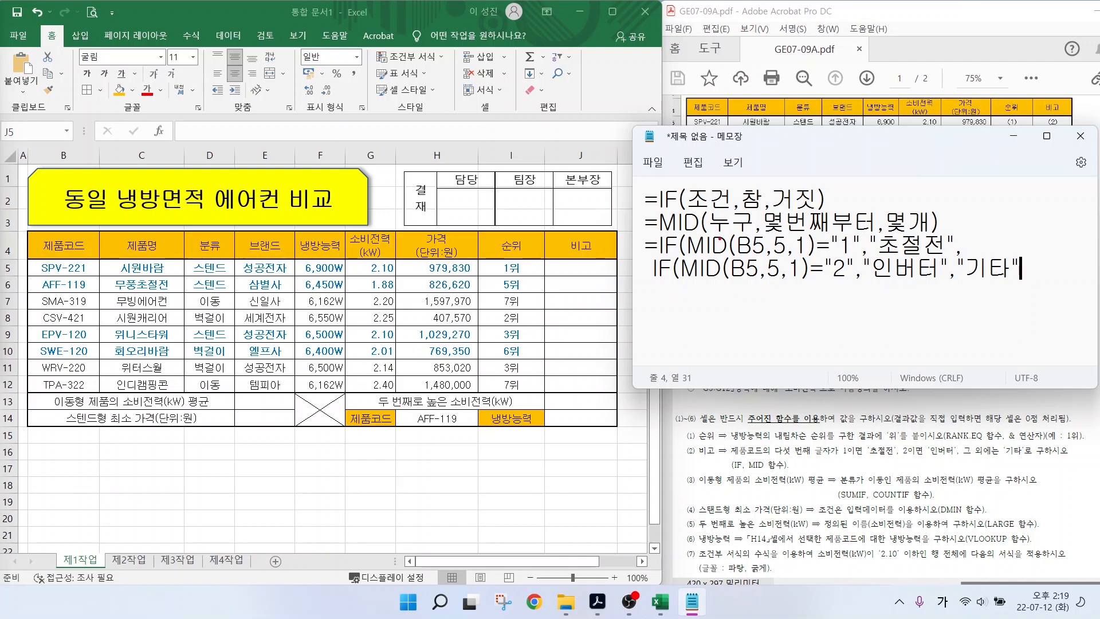
# - Mark the matching parentheses of both IF and MID functions to show how the formula closes
pyautogui.moveTo(736, 243); pyautogui.dragTo(734, 253)
pyautogui.moveTo(809, 235); pyautogui.dragTo(808, 255)
pyautogui.moveTo(727, 260); pyautogui.dragTo(727, 280)
pyautogui.moveTo(806, 260); pyautogui.dragTo(802, 279)
pyautogui.moveTo(684, 237); pyautogui.dragTo(682, 253)
pyautogui.moveTo(654, 287); pyautogui.dragTo(1012, 289)
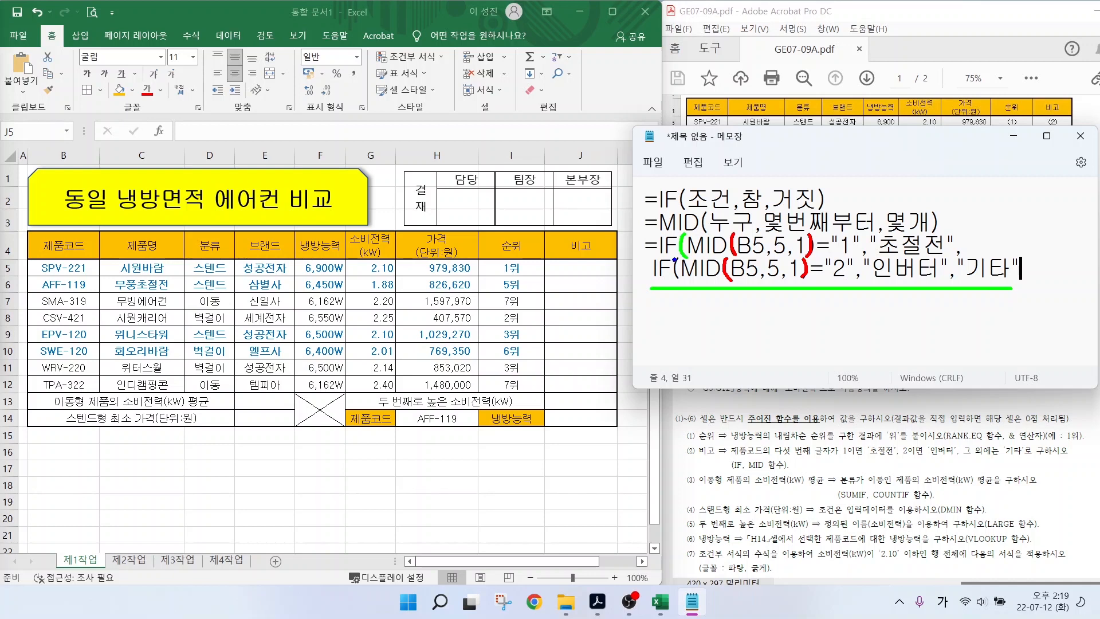
pyautogui.moveTo(675, 260); pyautogui.dragTo(674, 279)
pyautogui.moveTo(1021, 263); pyautogui.dragTo(1019, 279)
pyautogui.moveTo(1024, 248); pyautogui.dragTo(1025, 281)
pyautogui.press('Escape')
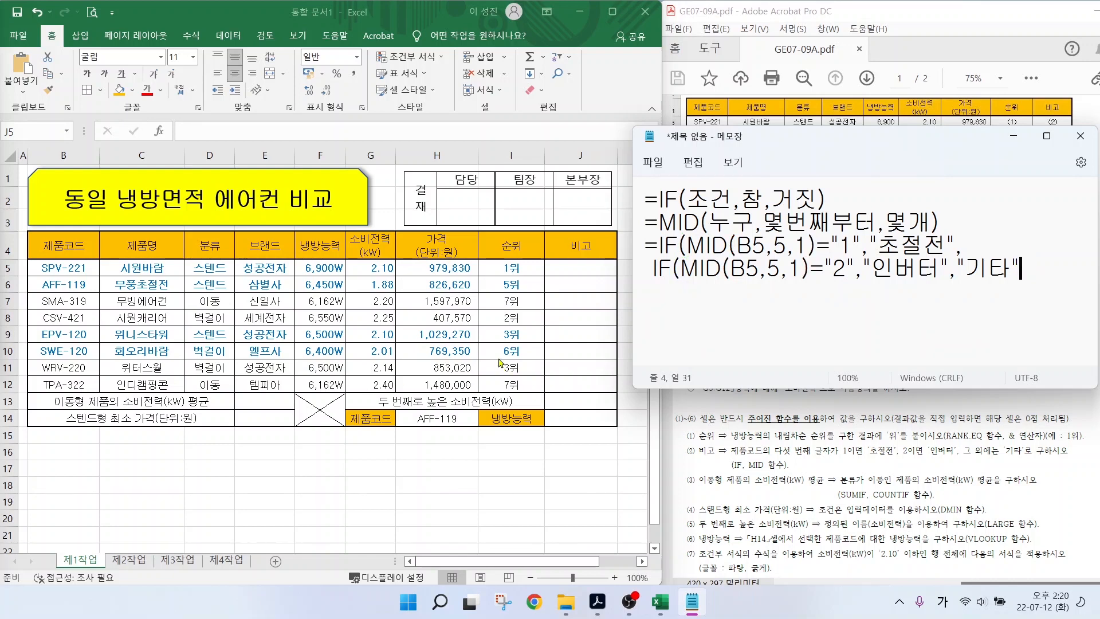
# - Close the draft with )) and start J5 with =IF(MID(B5,5,1)="1","초절전",
pyautogui.write('))')
pyautogui.click(572, 267)
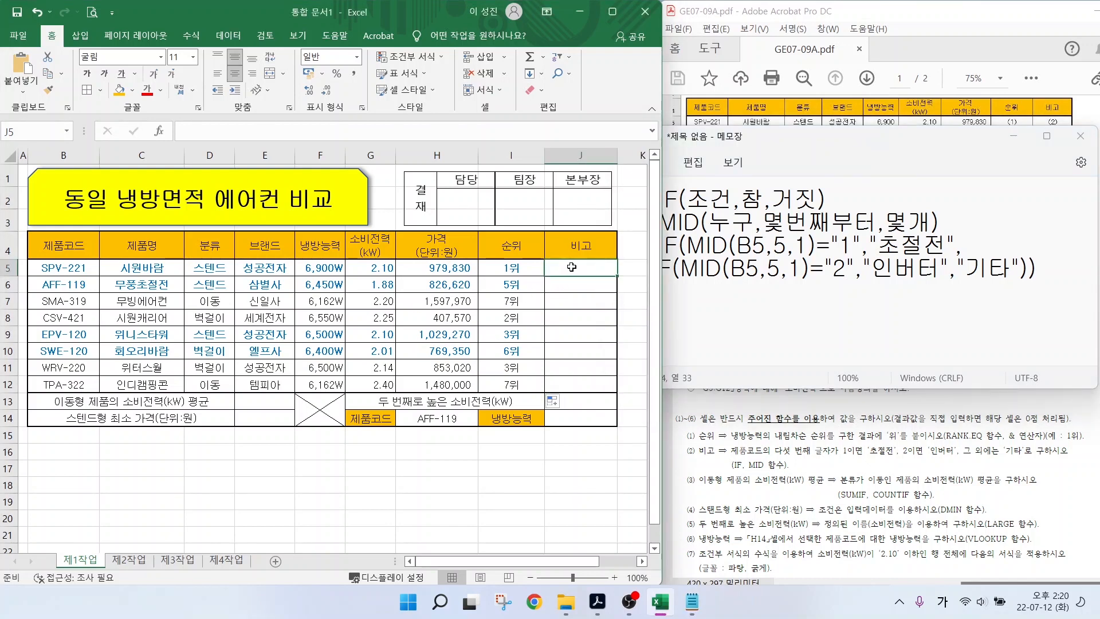
pyautogui.write('=IF')
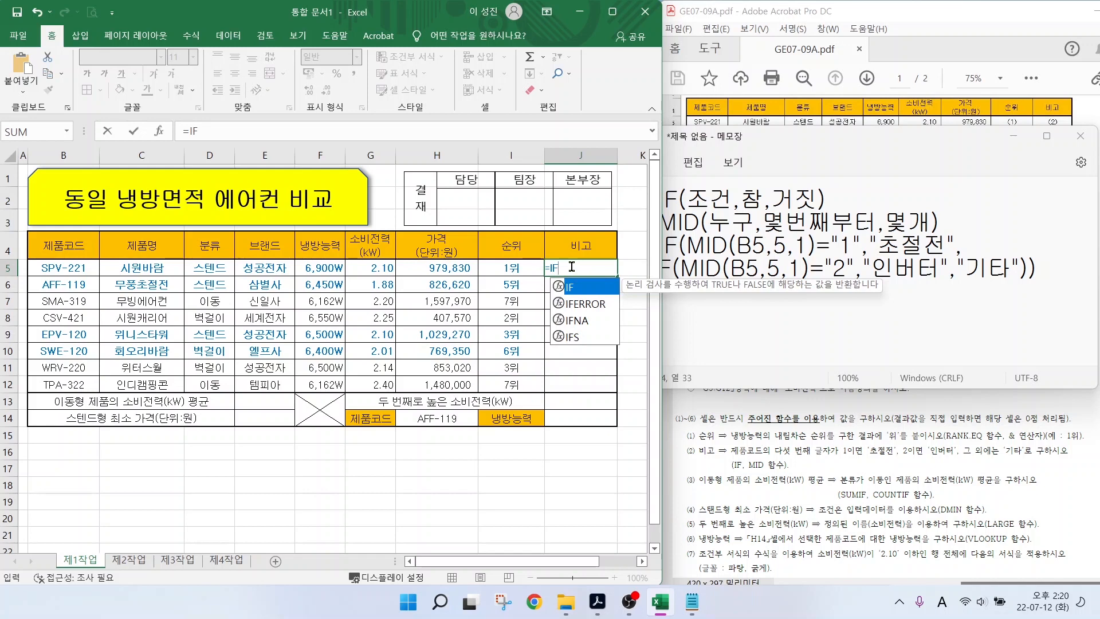
pyautogui.write('(MID(')
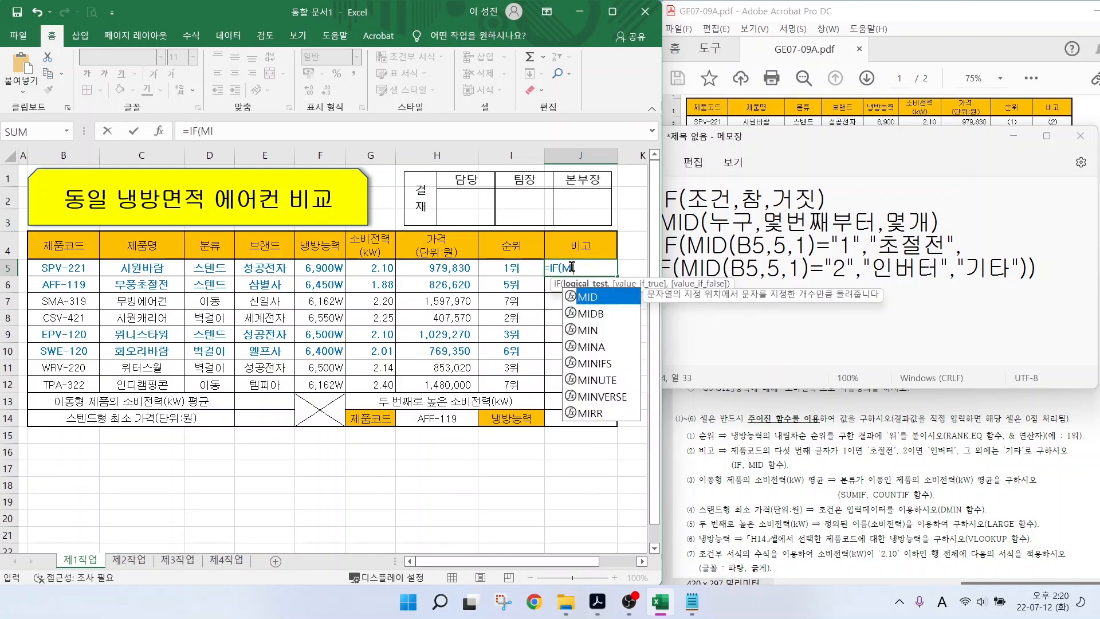
pyautogui.click(54, 268)
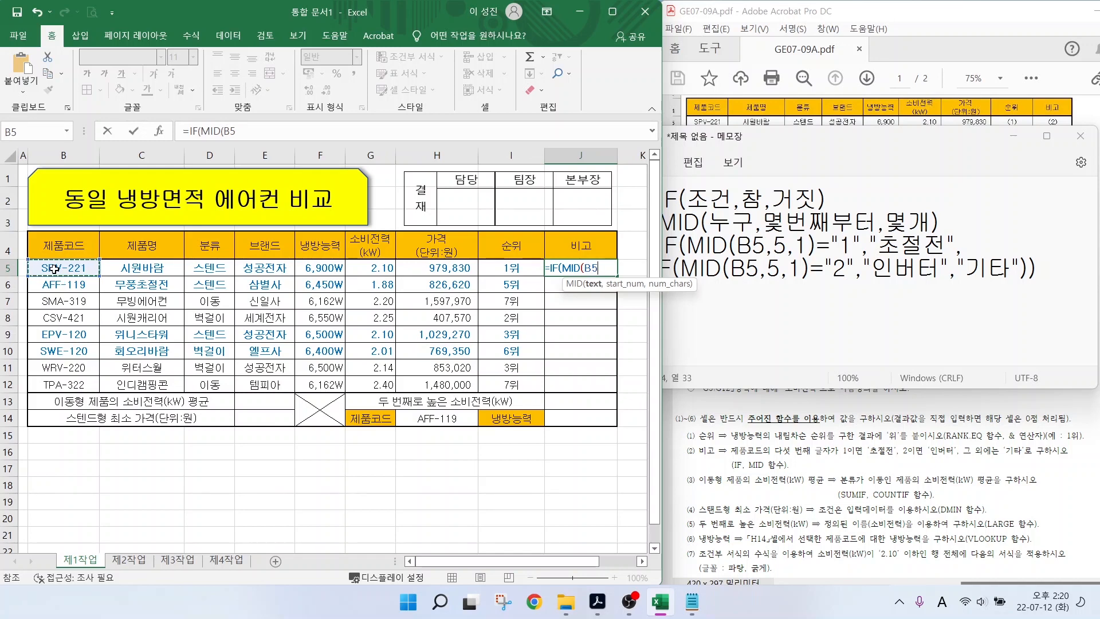
pyautogui.write(',5,')
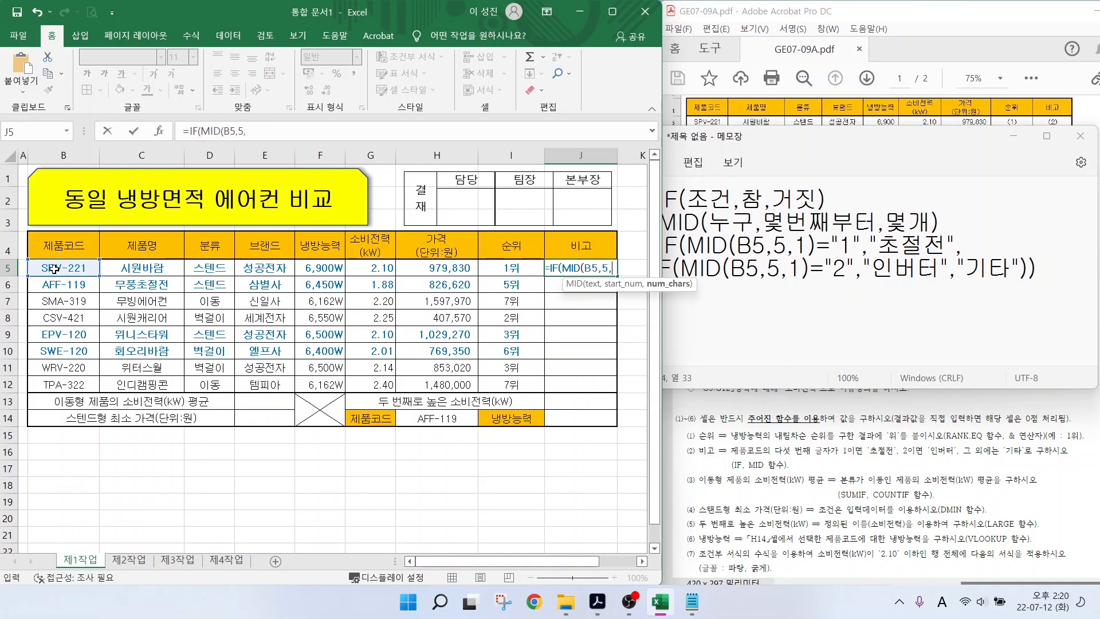
pyautogui.write('1')
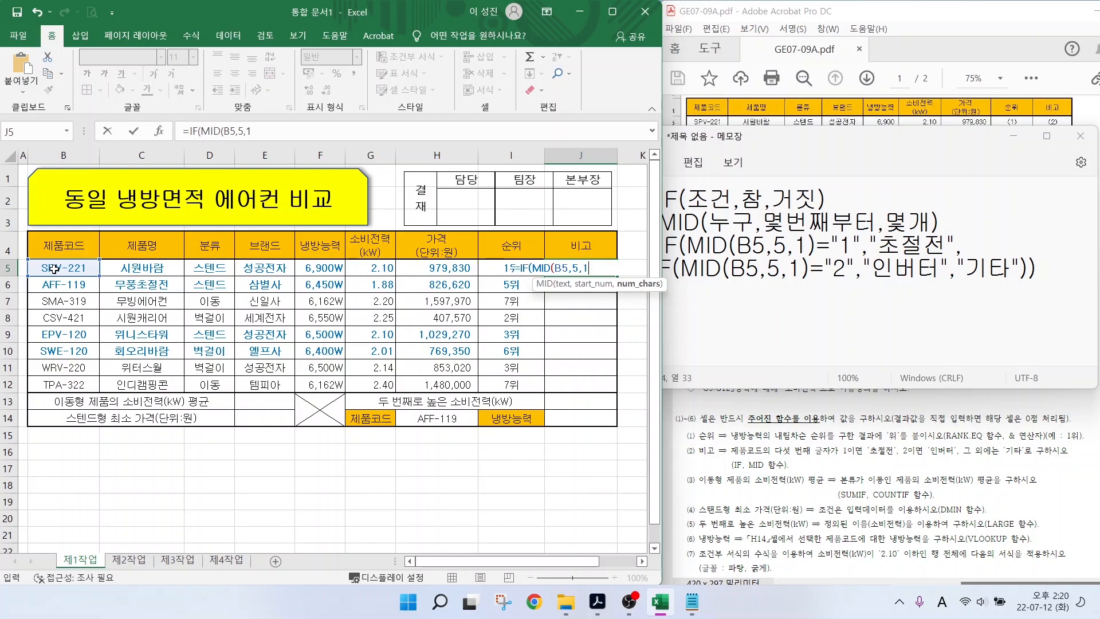
pyautogui.write(')')
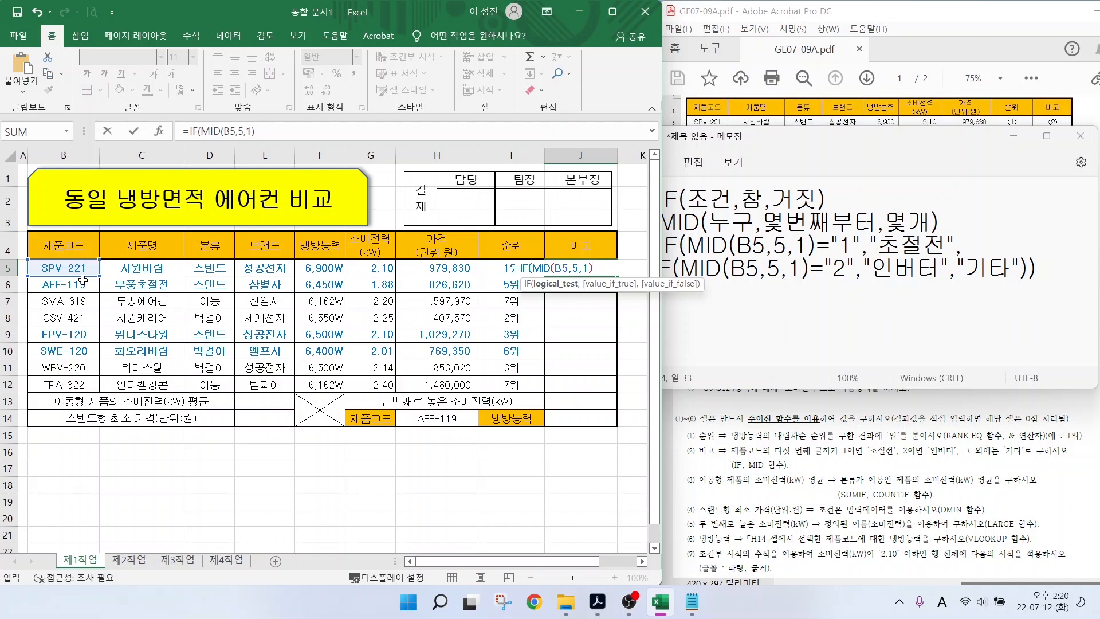
pyautogui.write('="1",')
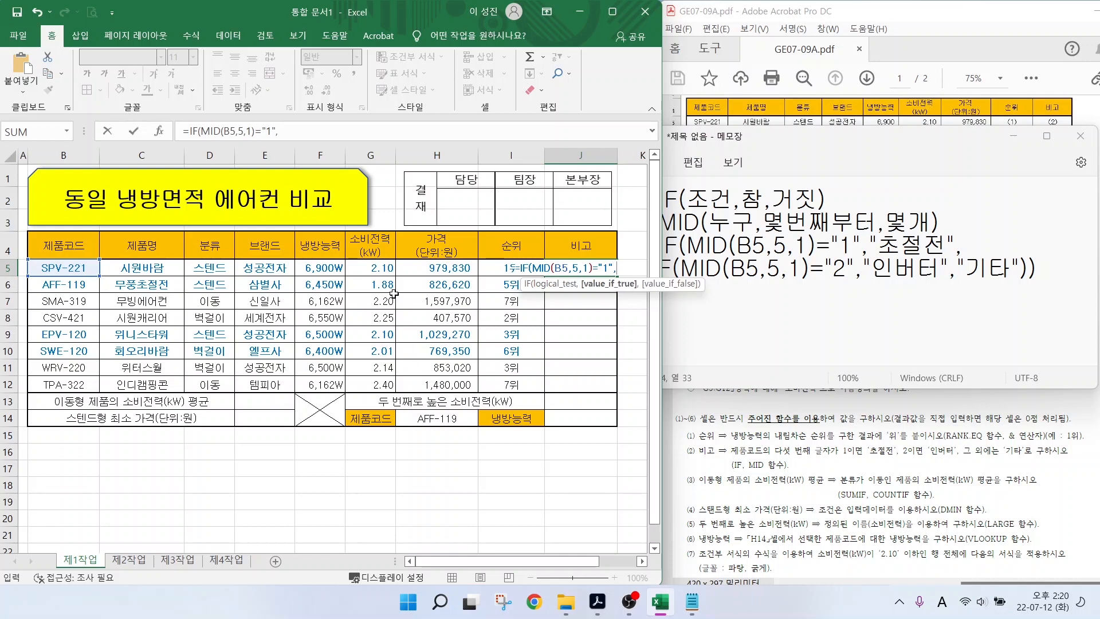
pyautogui.write('"')
pyautogui.press('Hangul')
pyautogui.write('초절')
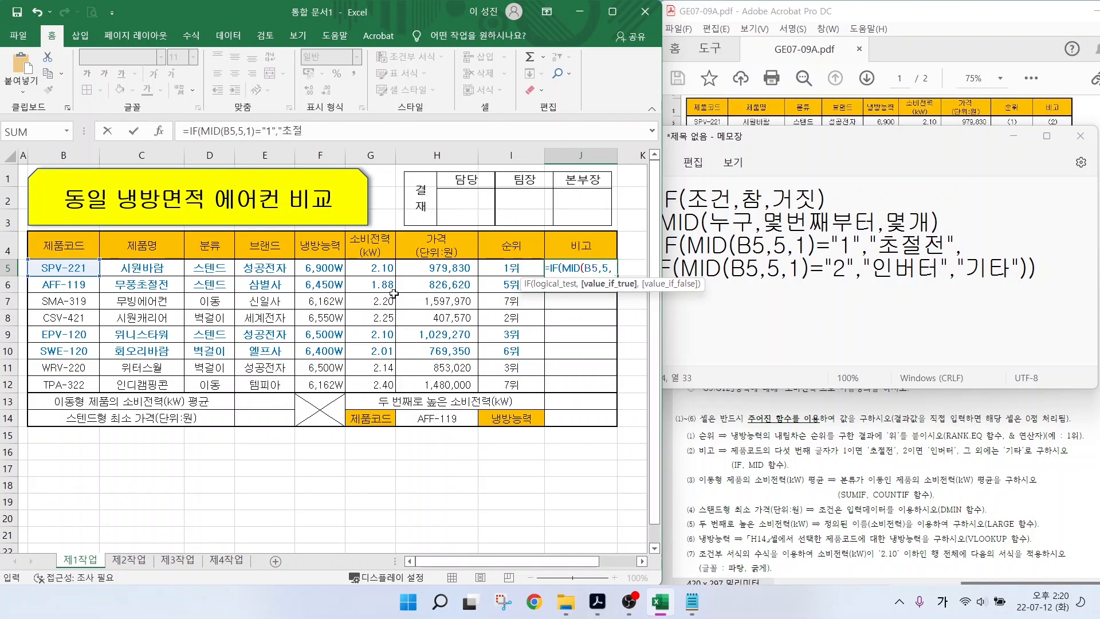
pyautogui.write('저ㄴ",')
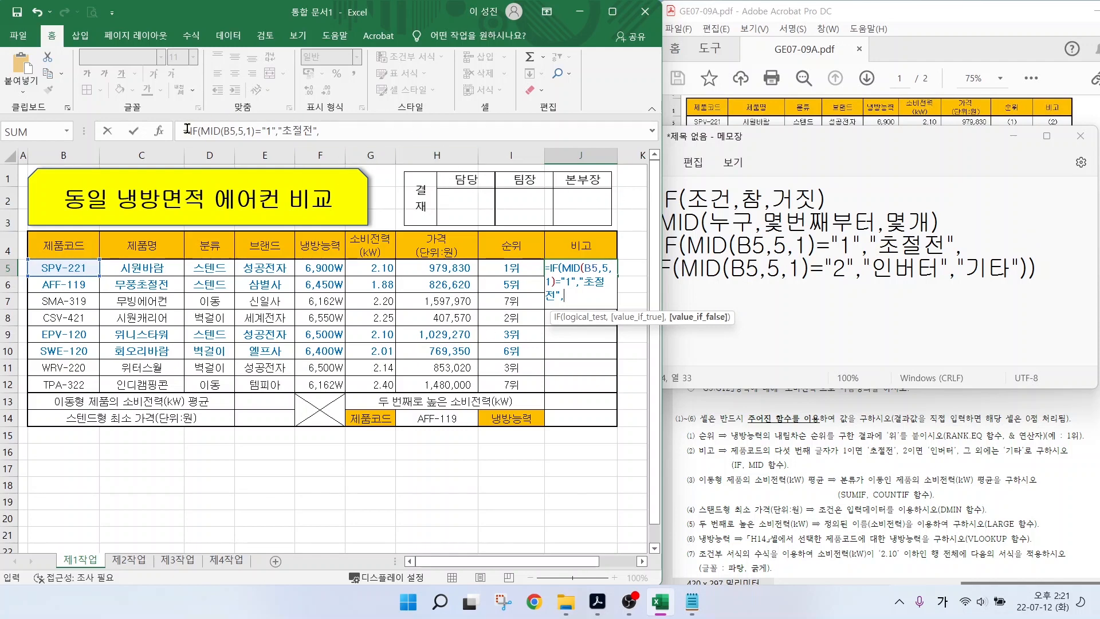
# - Paste a copy of the first IF part and edit it to IF(MID(B5,5,1)="2","인버터","기타")
pyautogui.moveTo(189, 130); pyautogui.dragTo(336, 133)
pyautogui.click(213, 131)
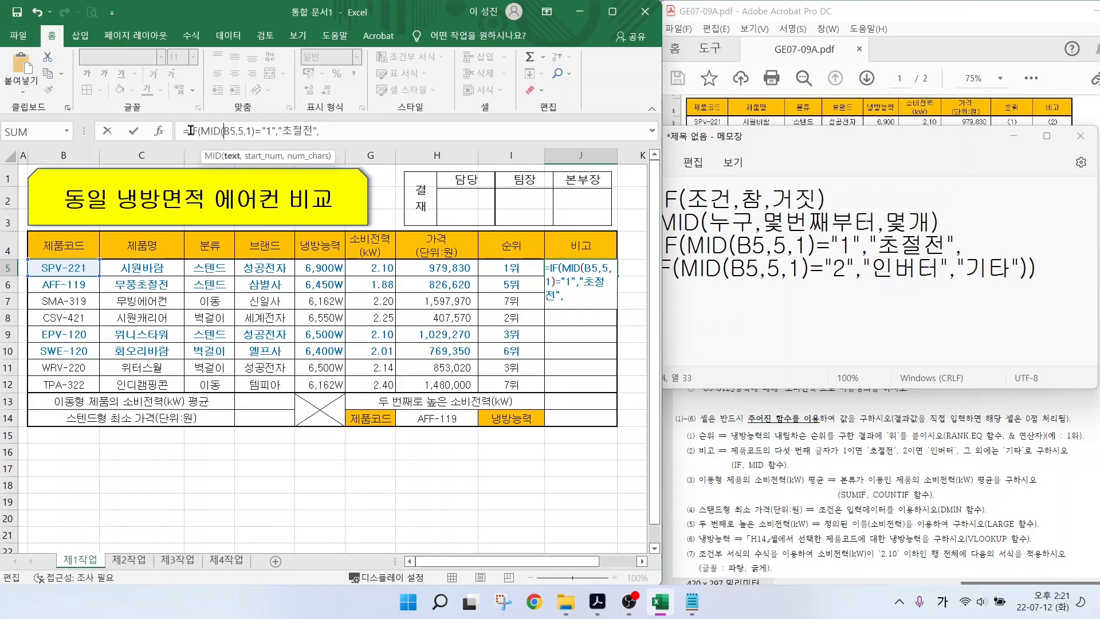
pyautogui.moveTo(190, 131); pyautogui.dragTo(331, 131)
pyautogui.hotkey('ctrl', 'c')
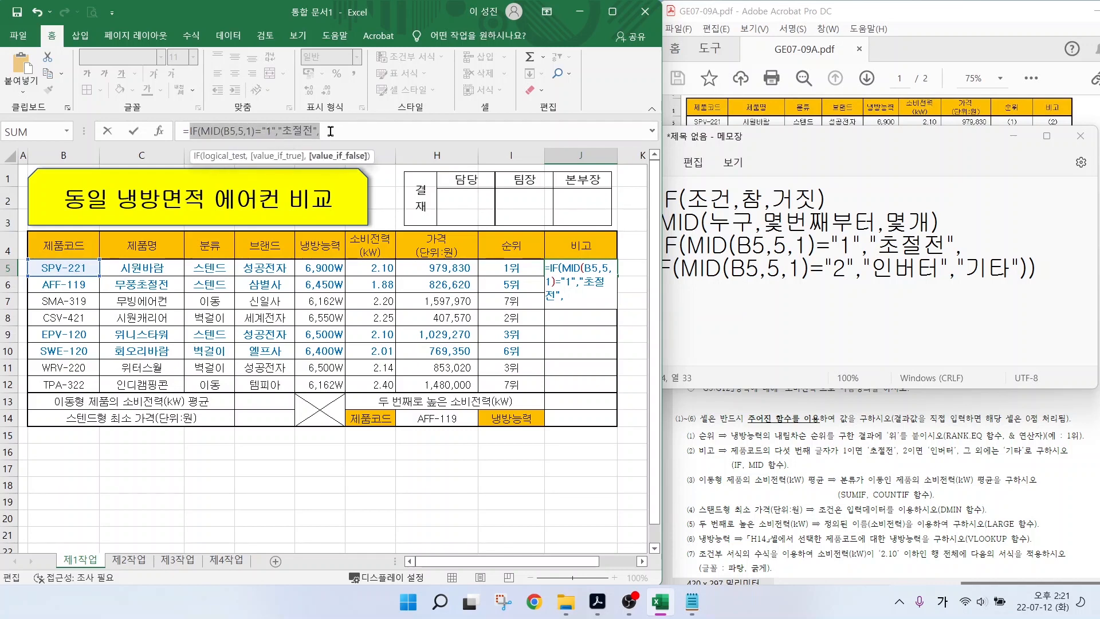
pyautogui.click(330, 131)
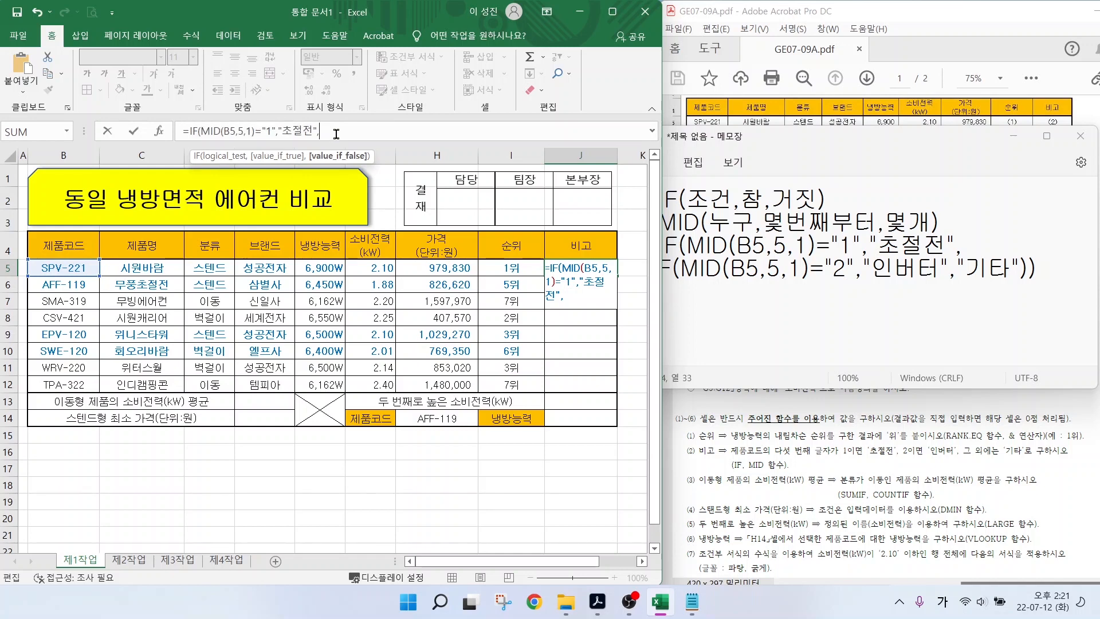
pyautogui.hotkey('ctrl', 'v')
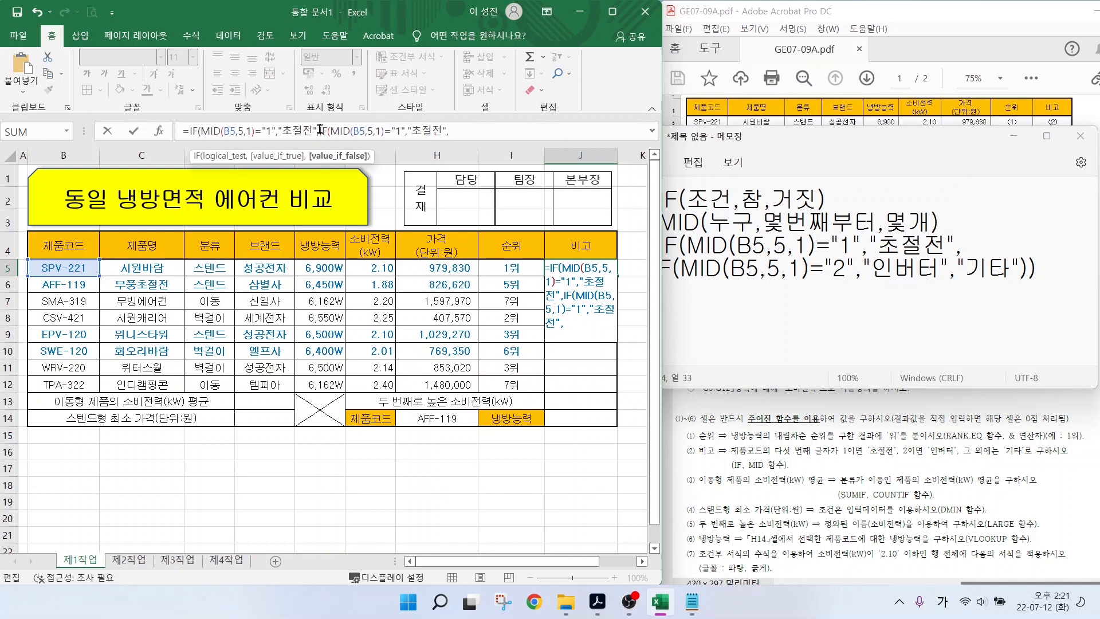
pyautogui.moveTo(319, 130); pyautogui.dragTo(401, 131)
pyautogui.click(375, 131)
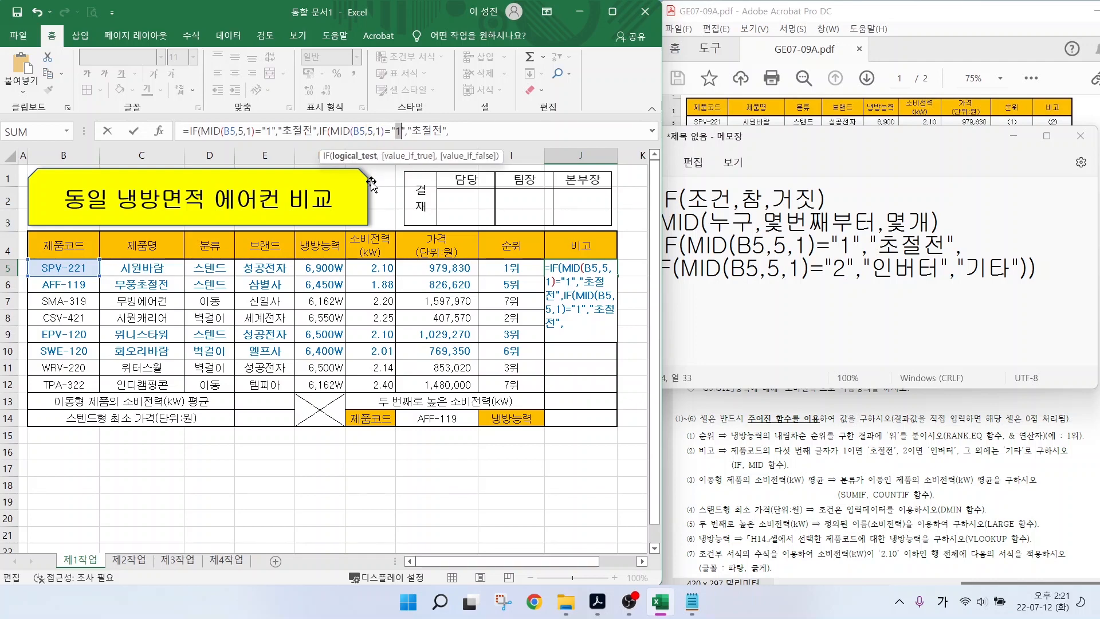
pyautogui.write('2')
pyautogui.moveTo(411, 131); pyautogui.dragTo(442, 131)
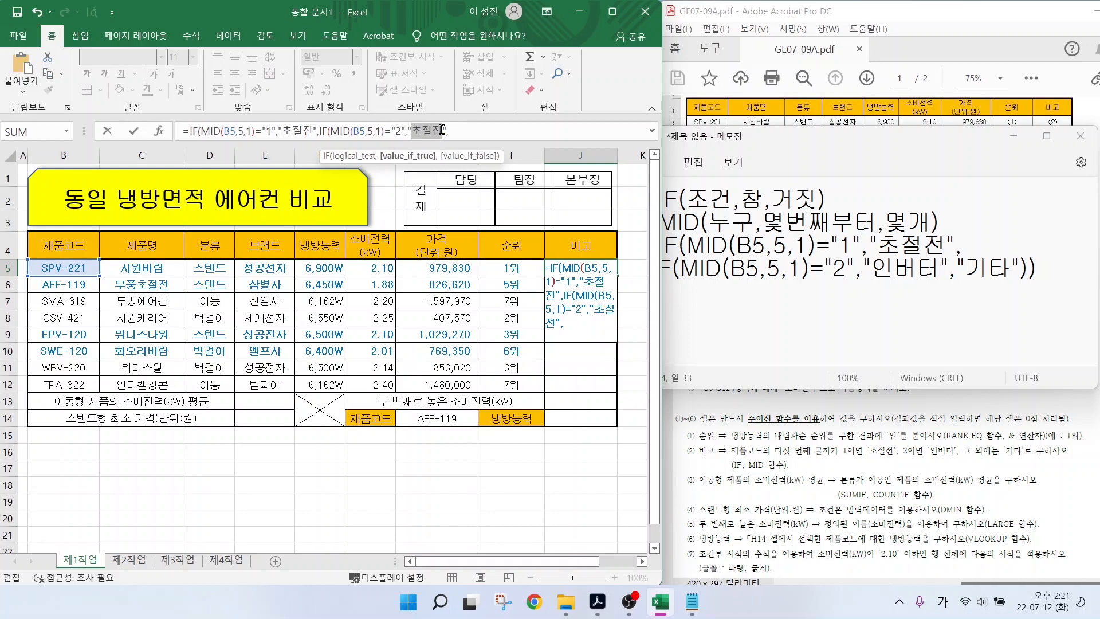
pyautogui.write('인버터')
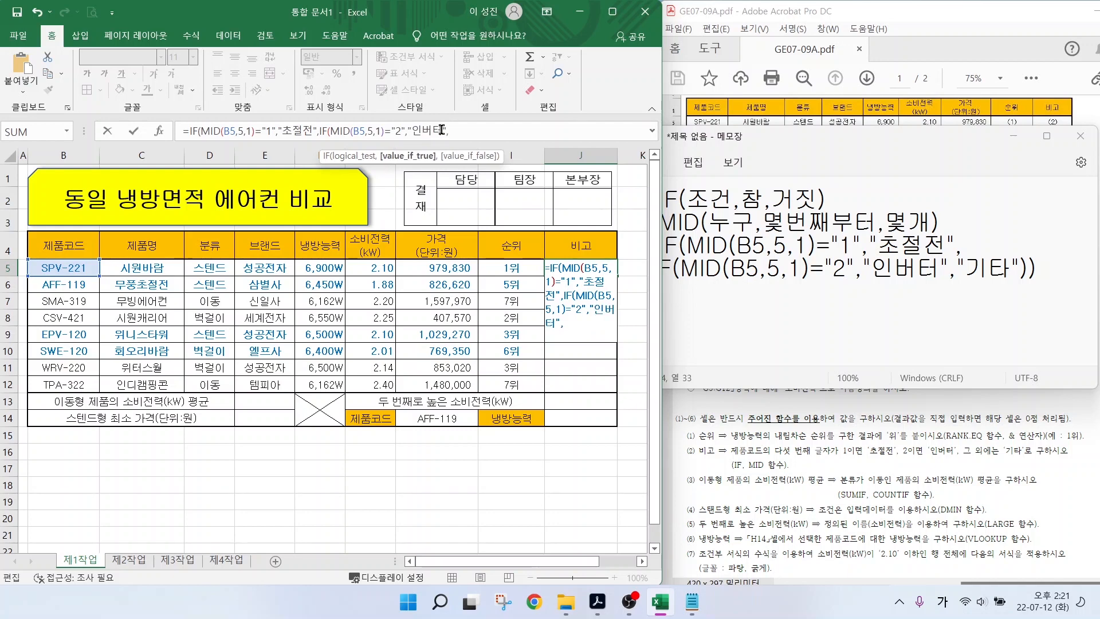
pyautogui.click(460, 129)
pyautogui.write(':')
pyautogui.write('"기타"')
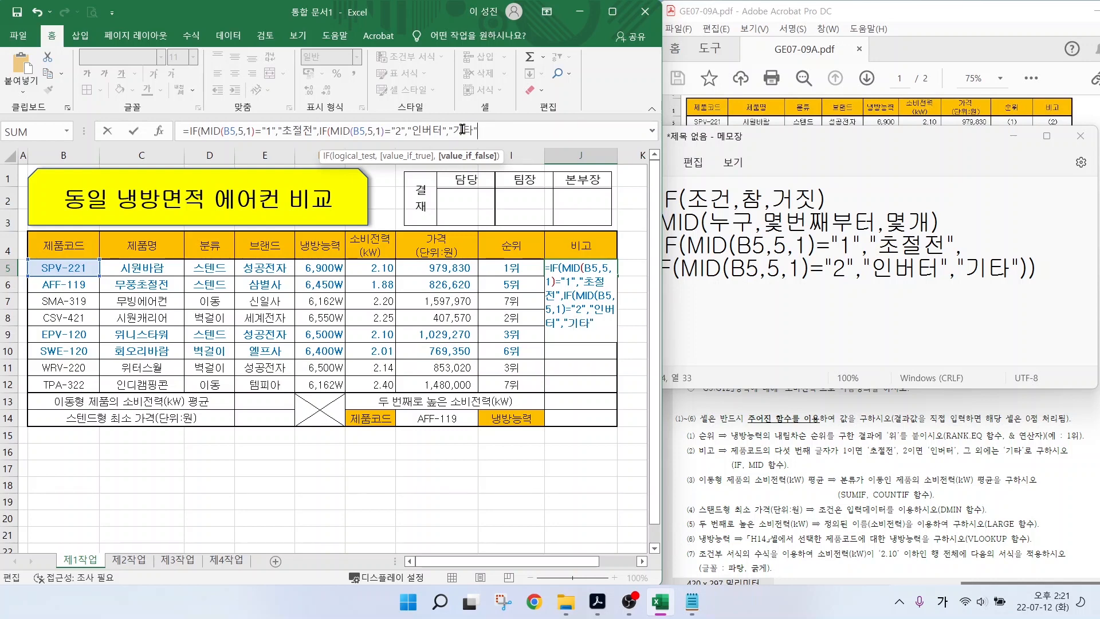
pyautogui.write('))')
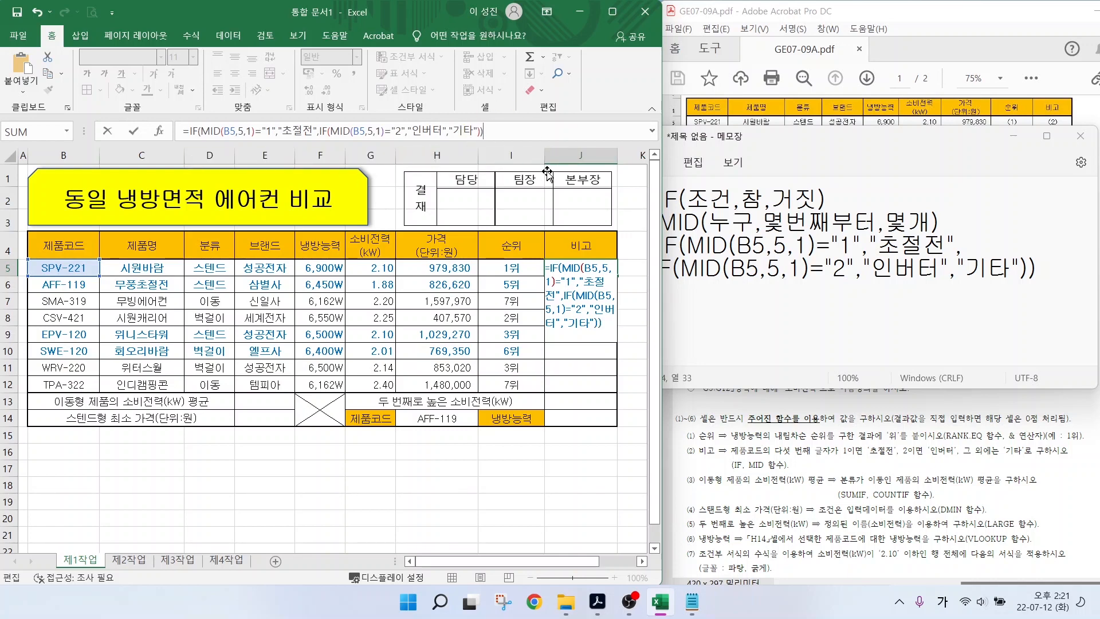
# - Enter the nested formula in J5 and fill it to J12 with 서식 없이 채우기
pyautogui.press('Return')
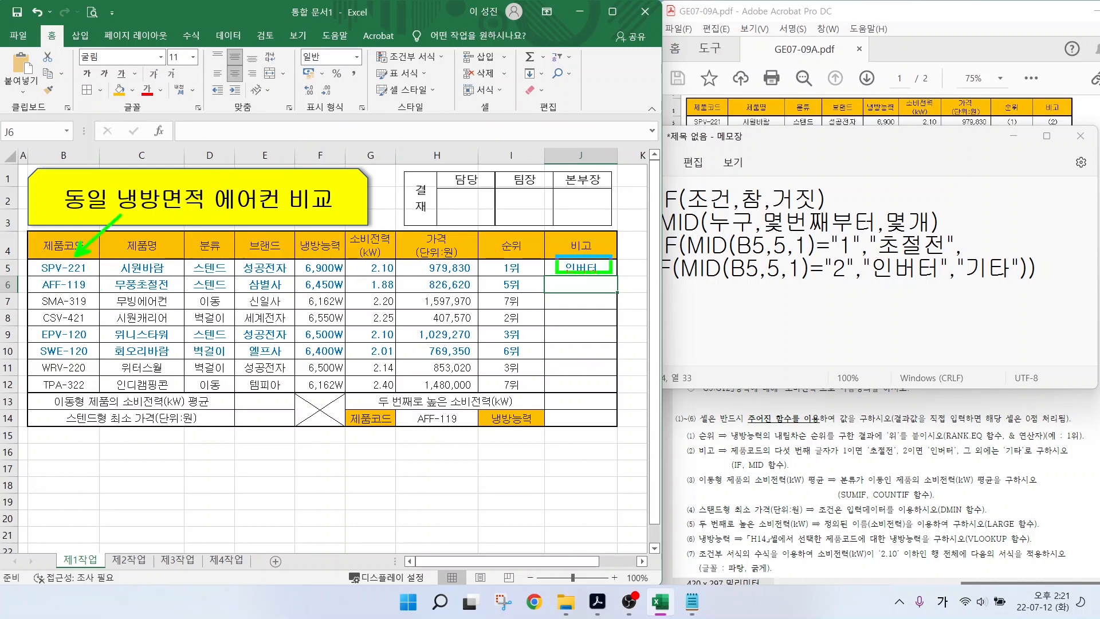
pyautogui.click(581, 268)
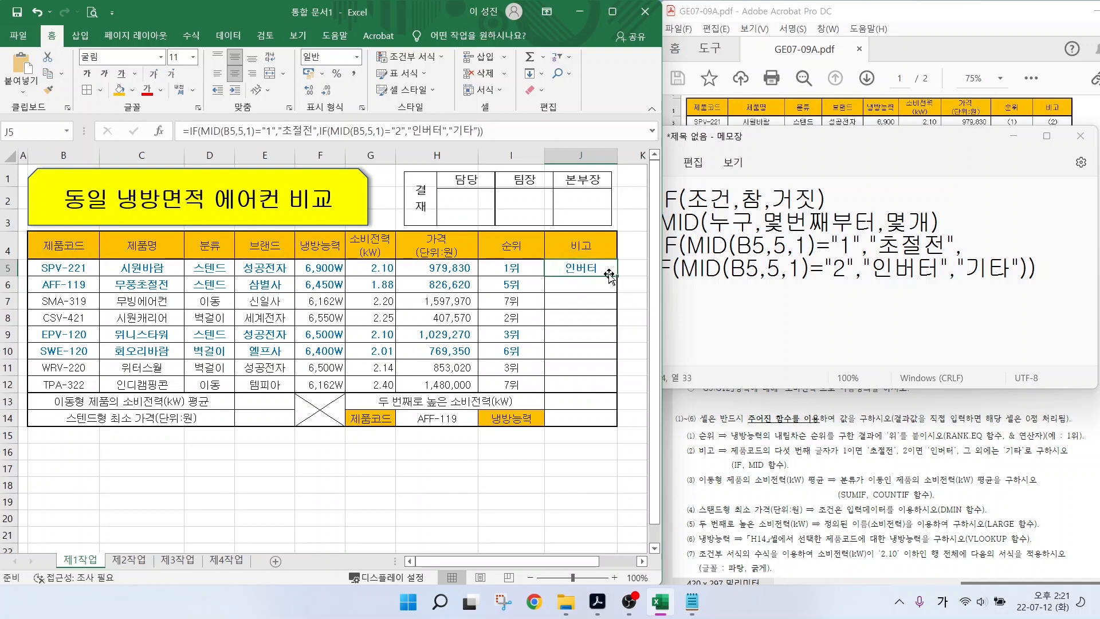
pyautogui.moveTo(617, 276); pyautogui.dragTo(617, 393)
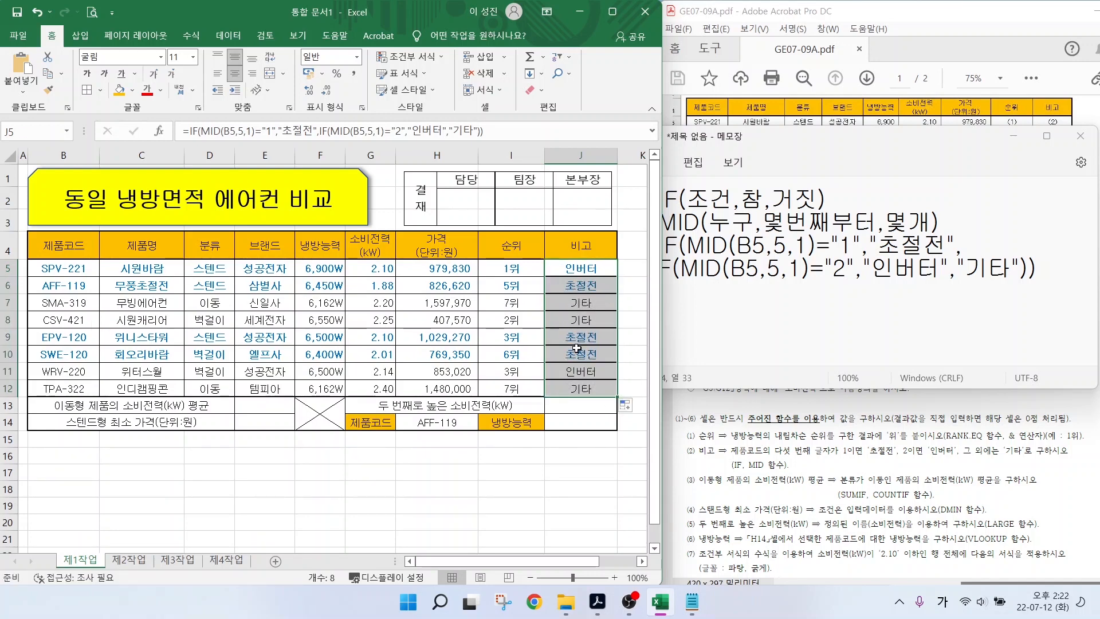
pyautogui.click(627, 405)
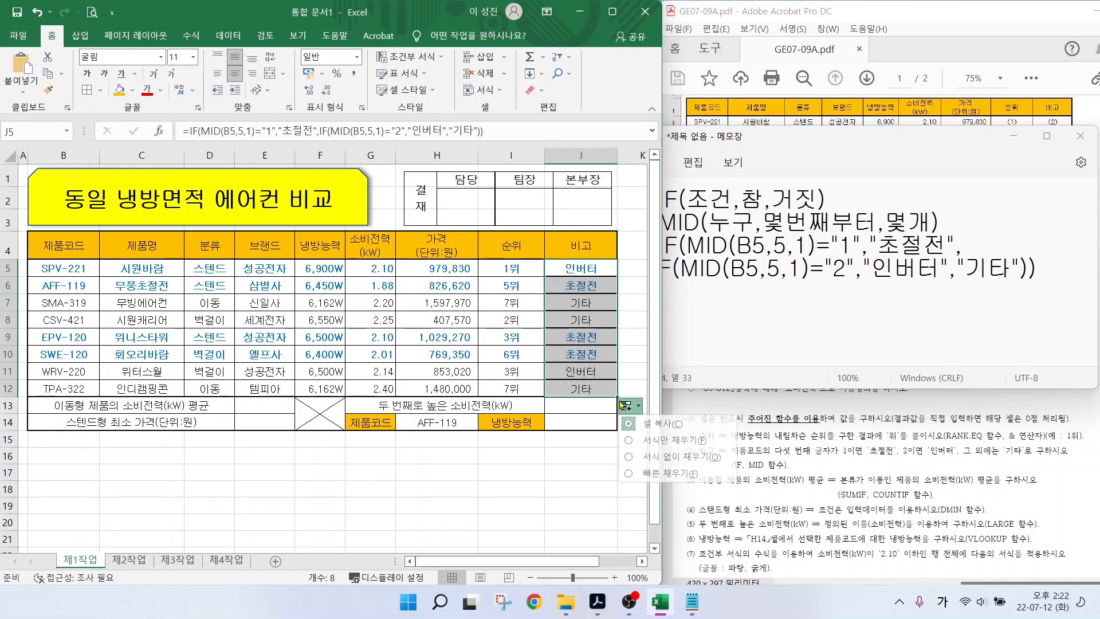
pyautogui.click(678, 461)
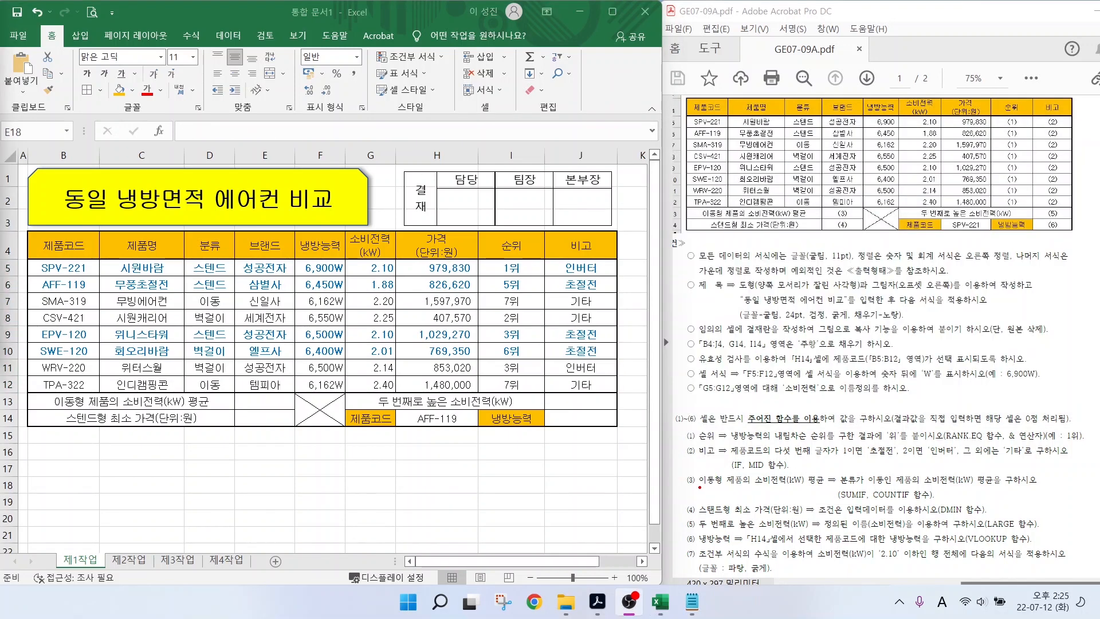
# - Mark task (3)'s average-power requirement and the SUMIF/COUNTIF hints, then bring up the Notepad notes
pyautogui.moveTo(701, 485); pyautogui.dragTo(794, 486)
pyautogui.moveTo(852, 500); pyautogui.dragTo(830, 526)
pyautogui.moveTo(898, 498); pyautogui.dragTo(929, 537)
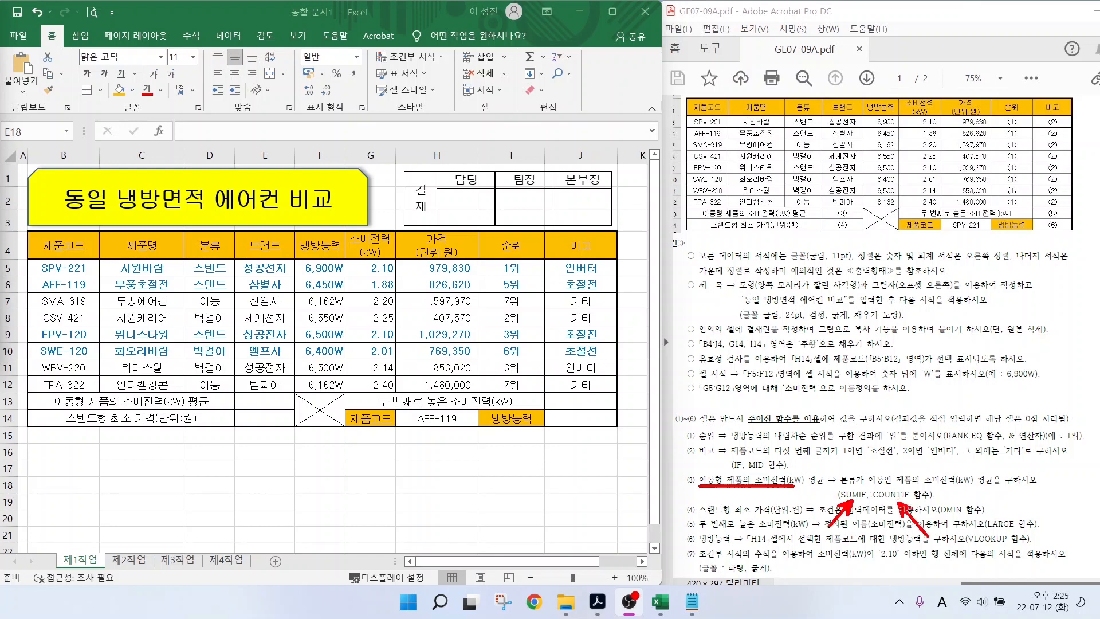
pyautogui.press('Escape')
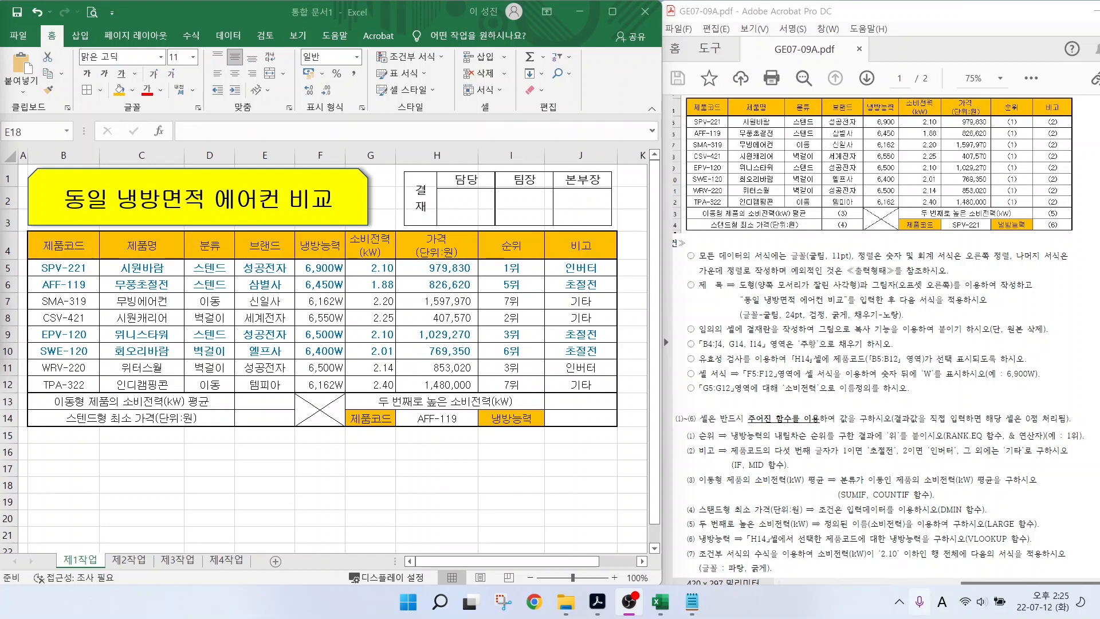
pyautogui.click(693, 602)
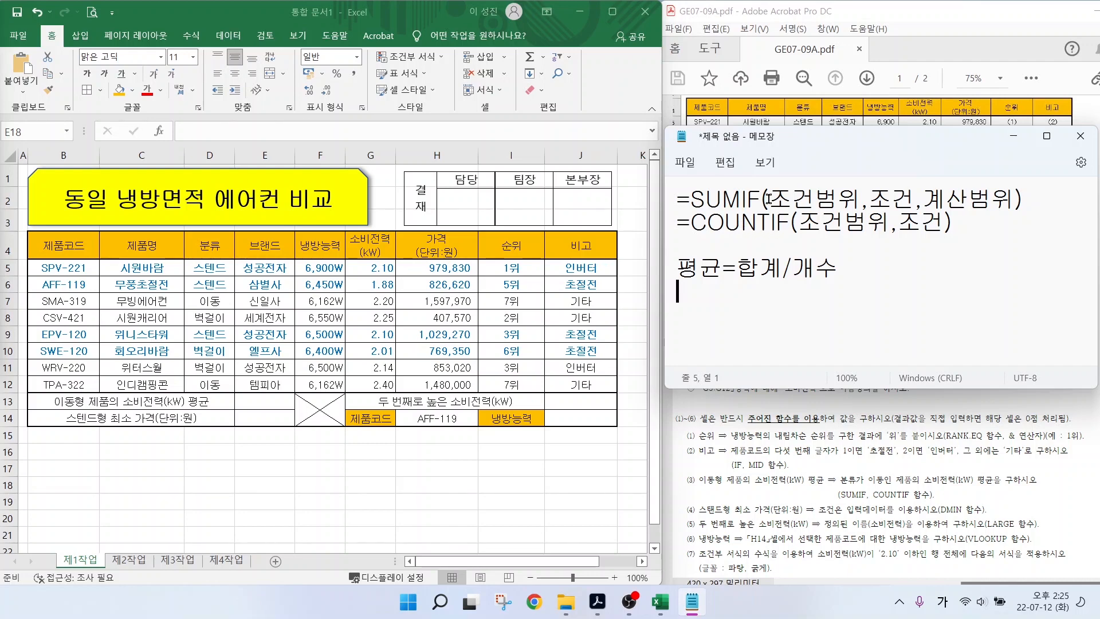
pyautogui.moveTo(770, 199); pyautogui.dragTo(854, 200)
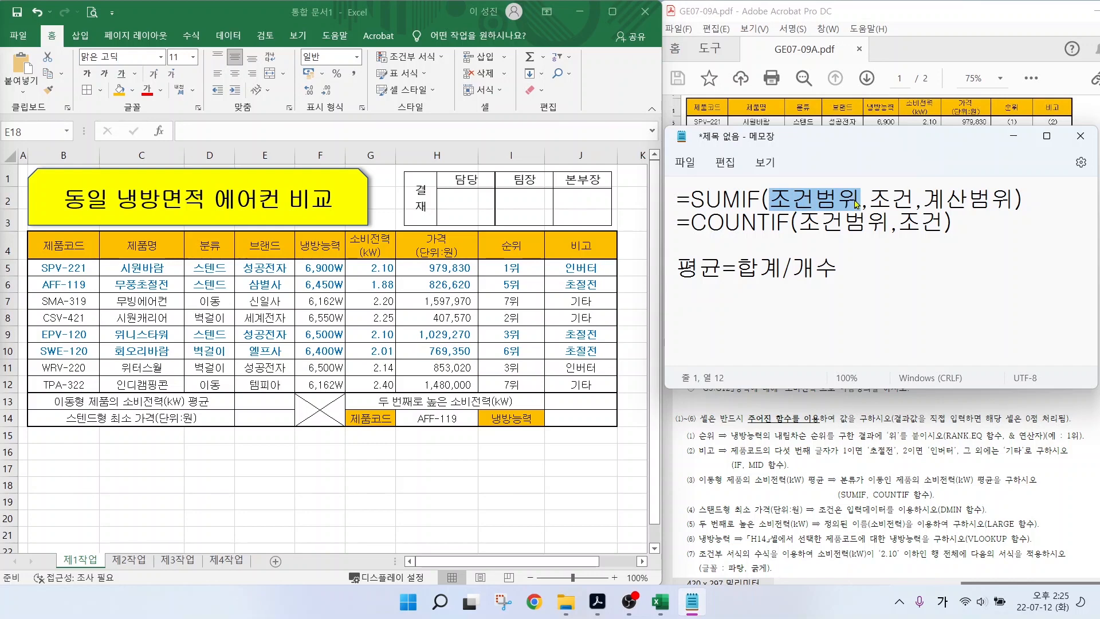
pyautogui.moveTo(870, 197); pyautogui.dragTo(1007, 198)
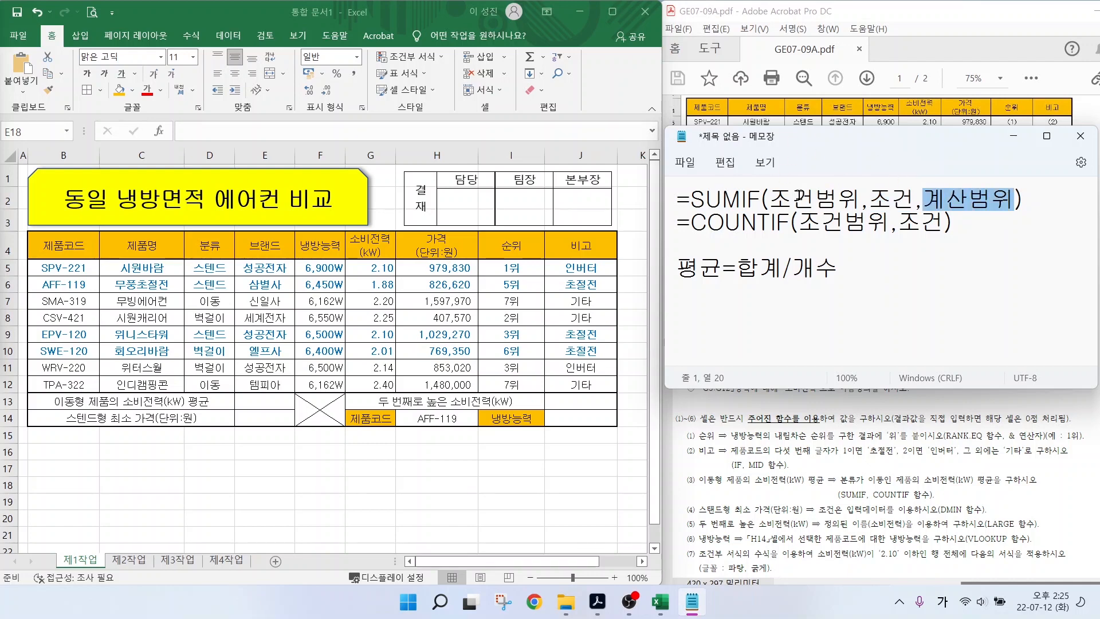
pyautogui.moveTo(802, 223); pyautogui.dragTo(944, 223)
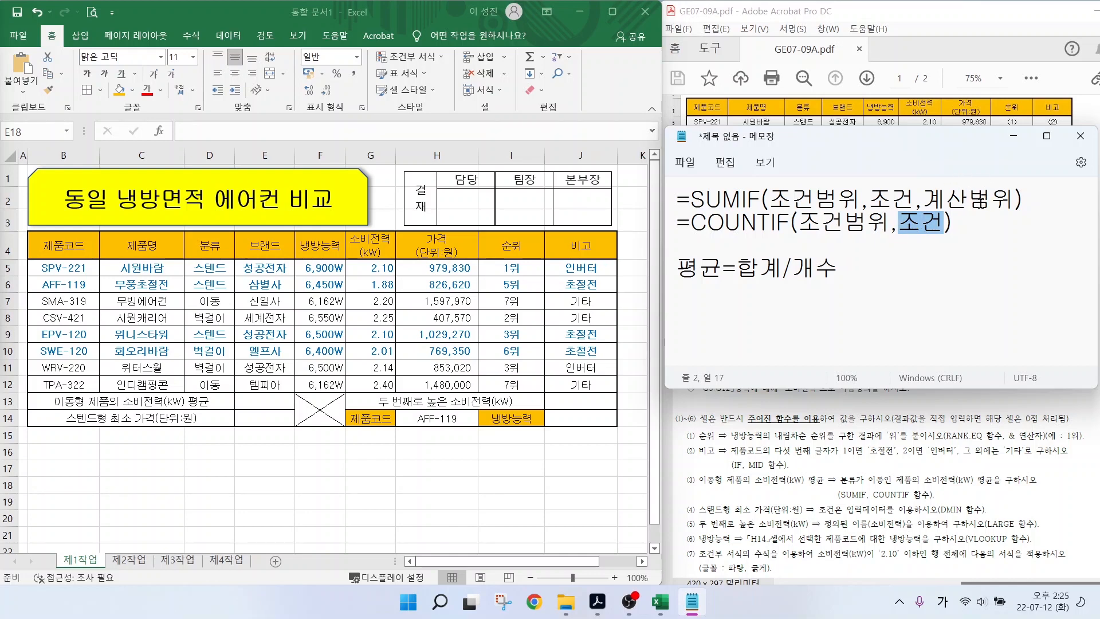
pyautogui.click(860, 270)
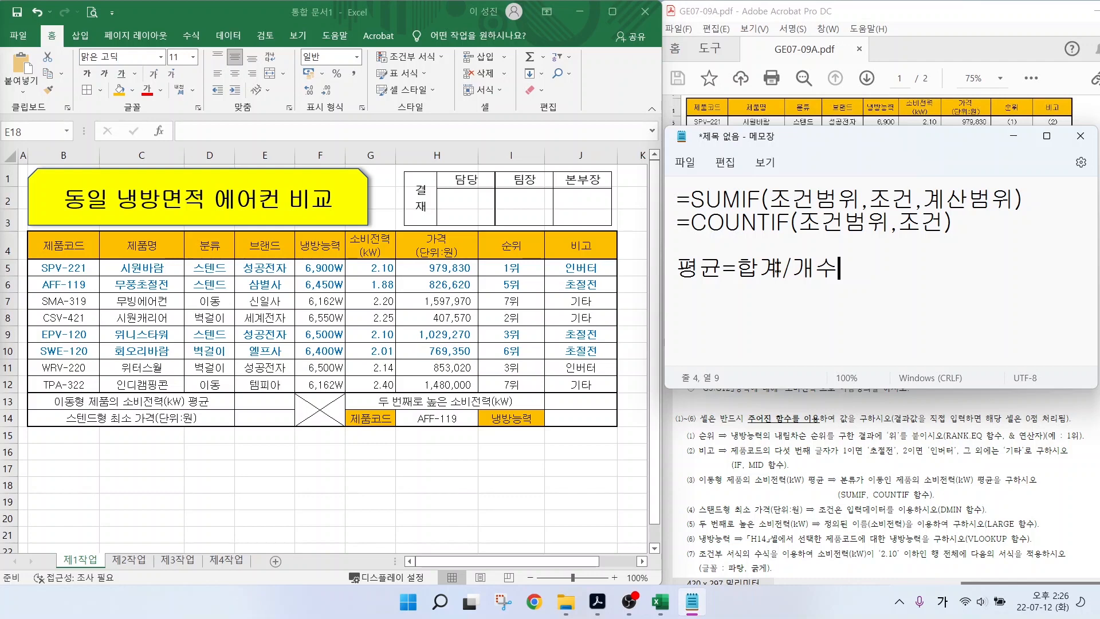
# - Add a sample calculation line, 100=500/5, under the average note in Notepad and select it
pyautogui.press('Return')
pyautogui.write('100=500/')
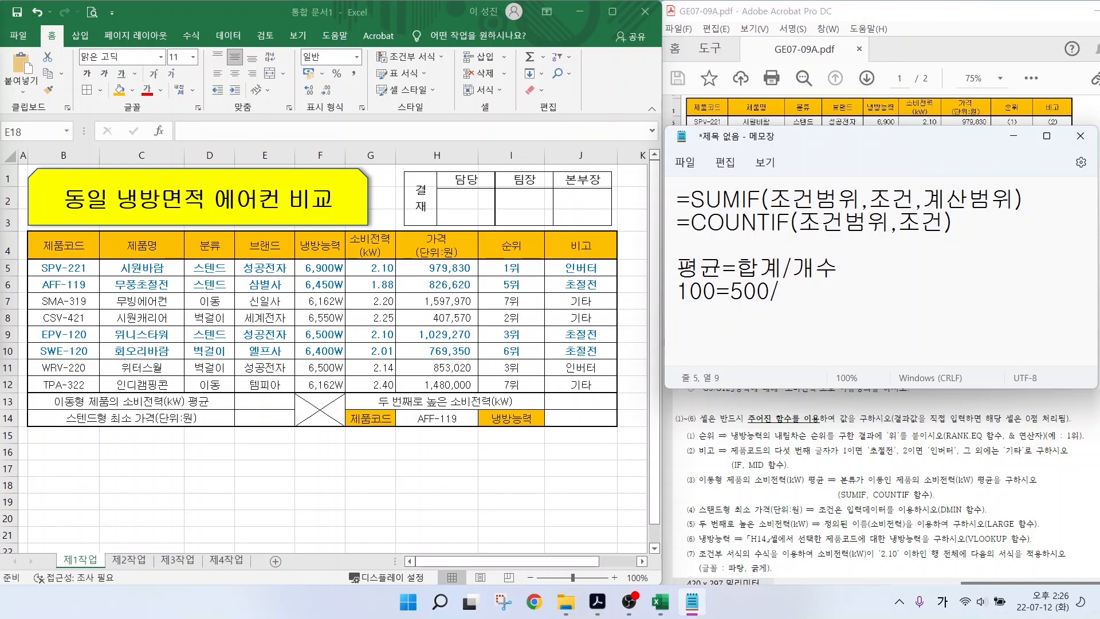
pyautogui.write('5')
pyautogui.moveTo(805, 293); pyautogui.dragTo(664, 287)
# - Replace the sample with =SUMIF(D5:D12," while marking the 이동 task and 분류 cells
pyautogui.write('=')
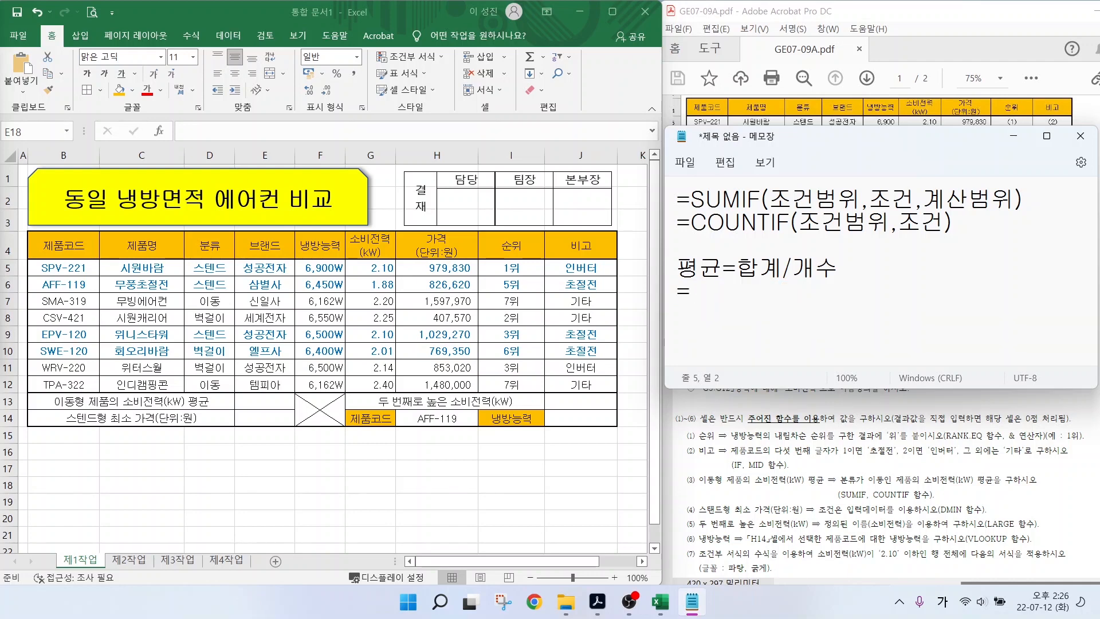
pyautogui.press('Hangul')
pyautogui.write('SUMI')
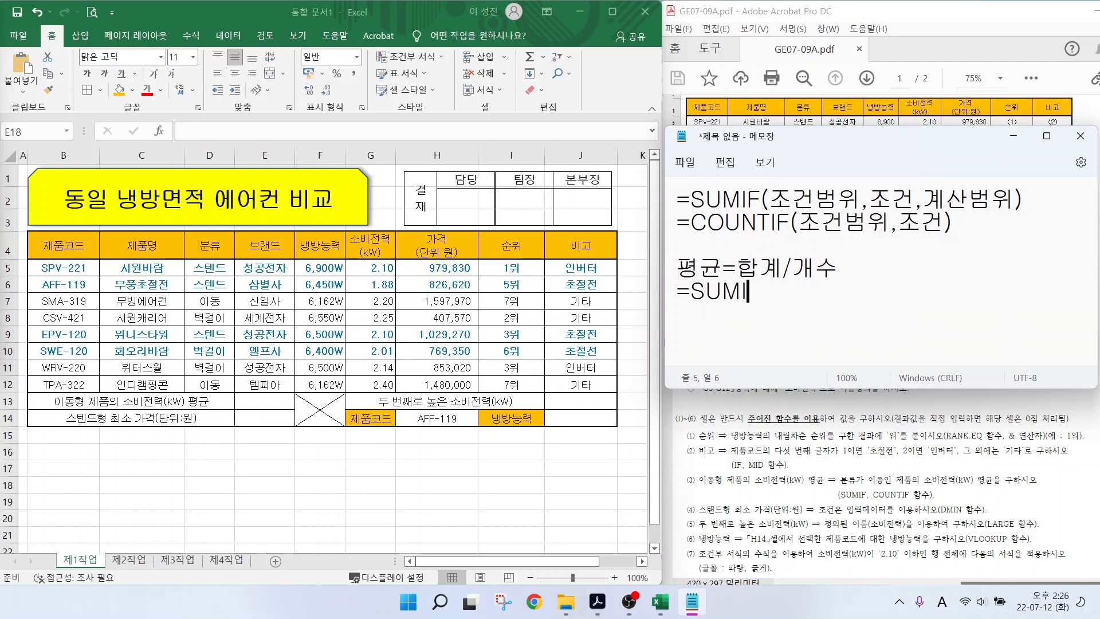
pyautogui.write('F(')
pyautogui.moveTo(707, 489); pyautogui.dragTo(817, 485)
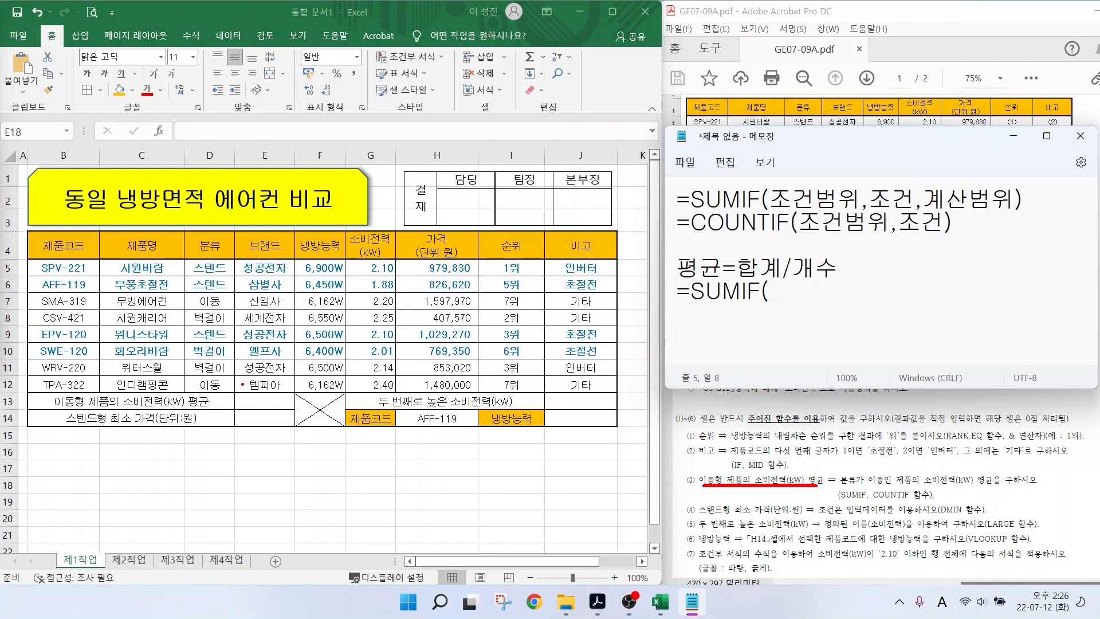
pyautogui.moveTo(183, 261)
pyautogui.mouseDown()
pyautogui.moveTo(228, 367)
pyautogui.moveTo(182, 264)
pyautogui.mouseUp()
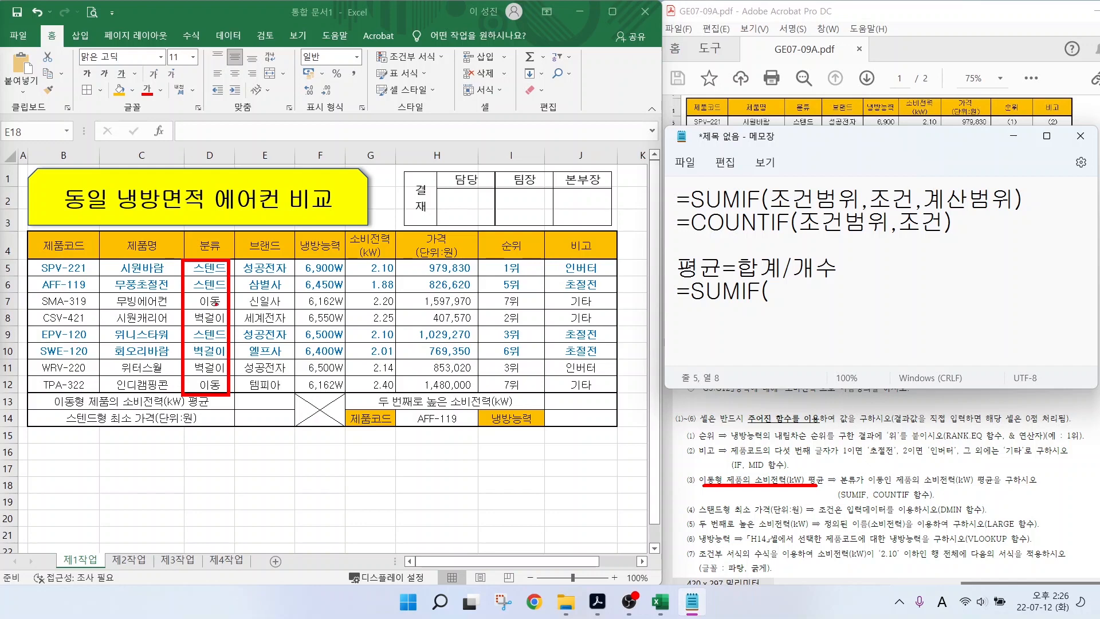
pyautogui.moveTo(216, 303); pyautogui.dragTo(267, 286)
pyautogui.press('Escape')
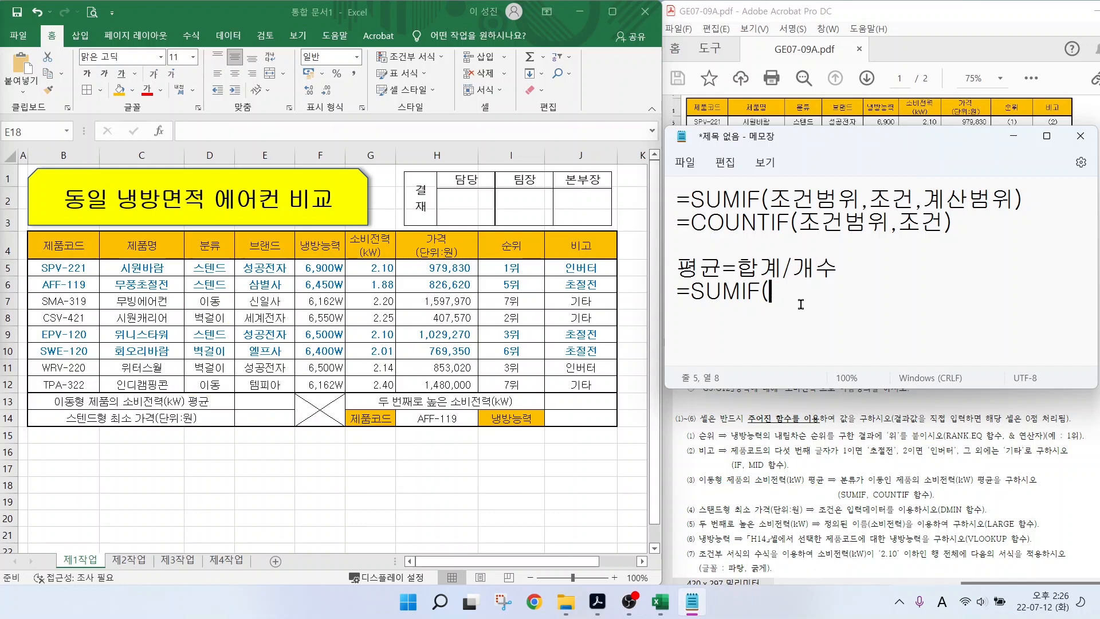
pyautogui.write('D5:D12,"')
# - Extend the draft to =SUMIF(D5:D12,"이동",G5:G12), highlighting the 이동 rows and power values
pyautogui.press('Hangul')
pyautogui.write('이동')
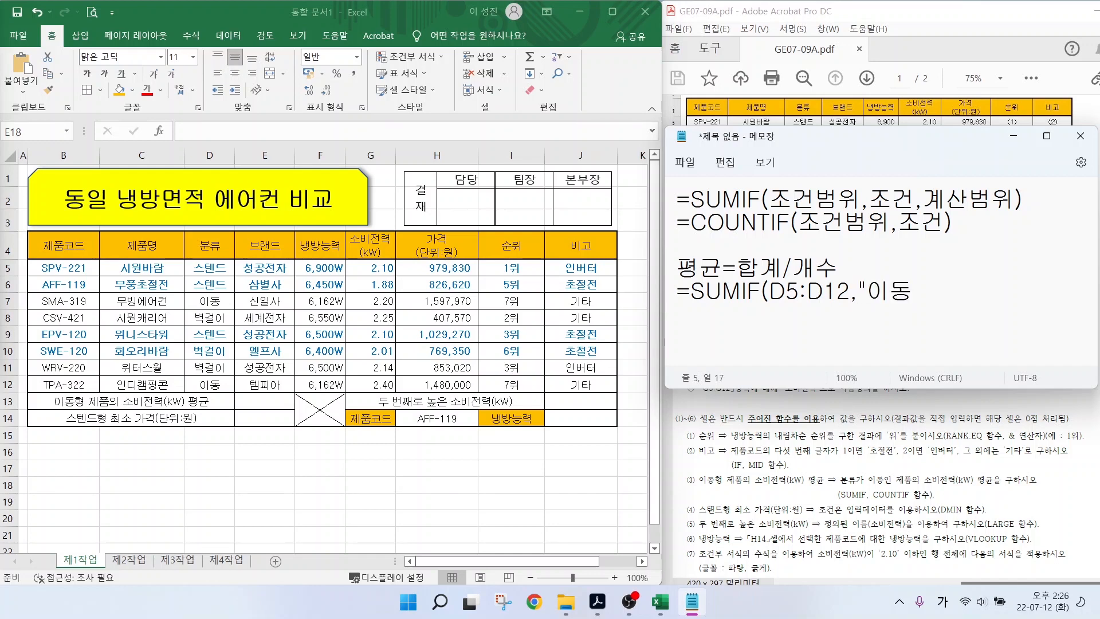
pyautogui.write('"')
pyautogui.moveTo(195, 293); pyautogui.dragTo(225, 307)
pyautogui.moveTo(191, 374); pyautogui.dragTo(223, 392)
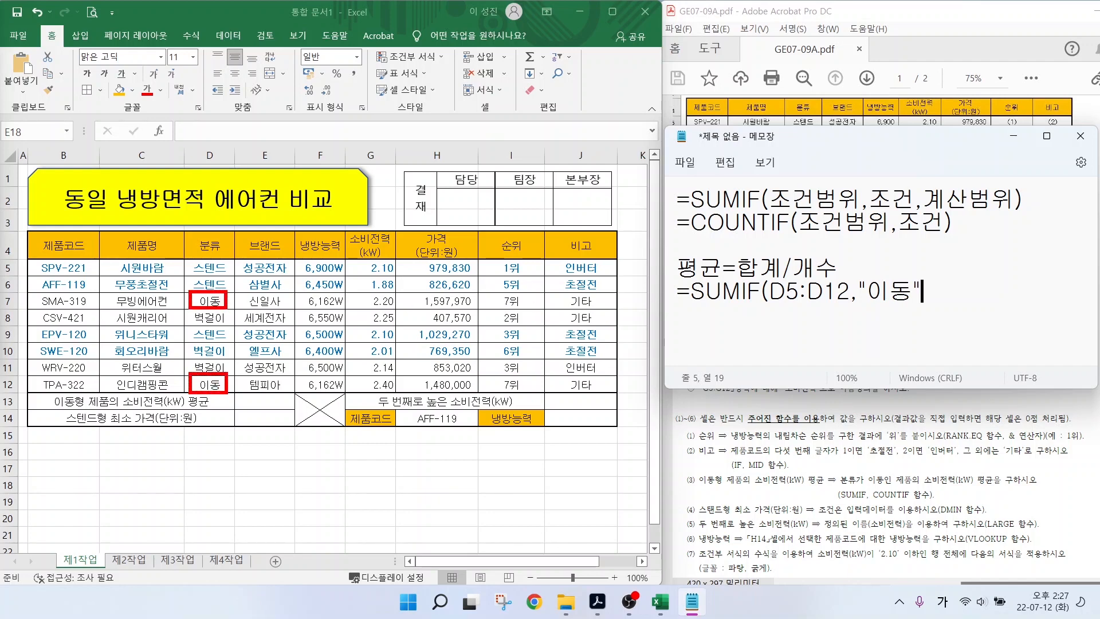
pyautogui.press('Escape')
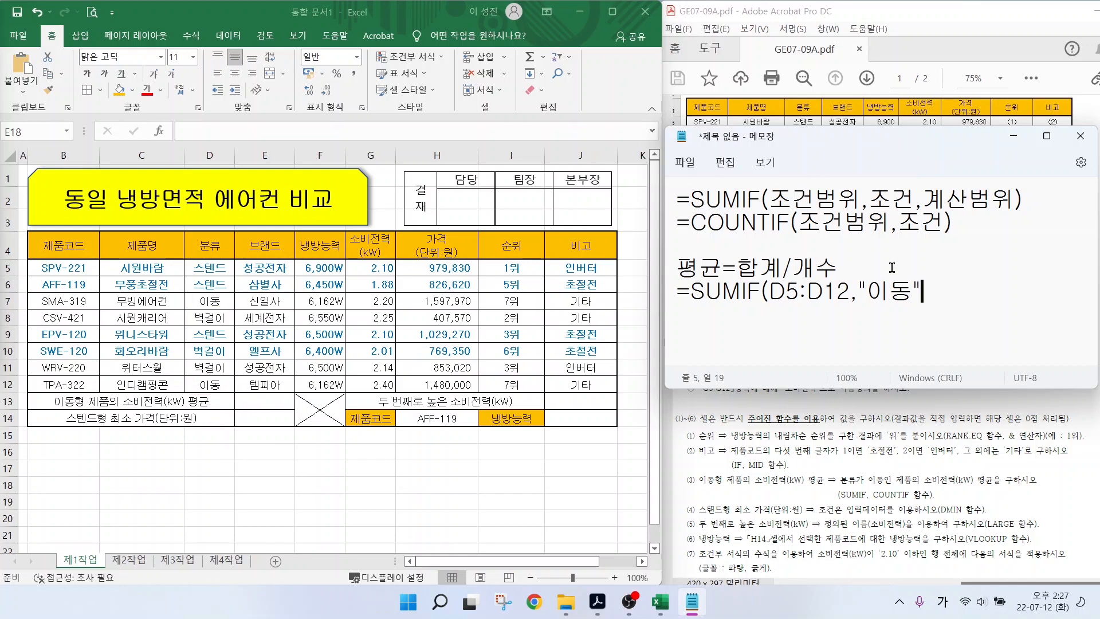
pyautogui.write(',')
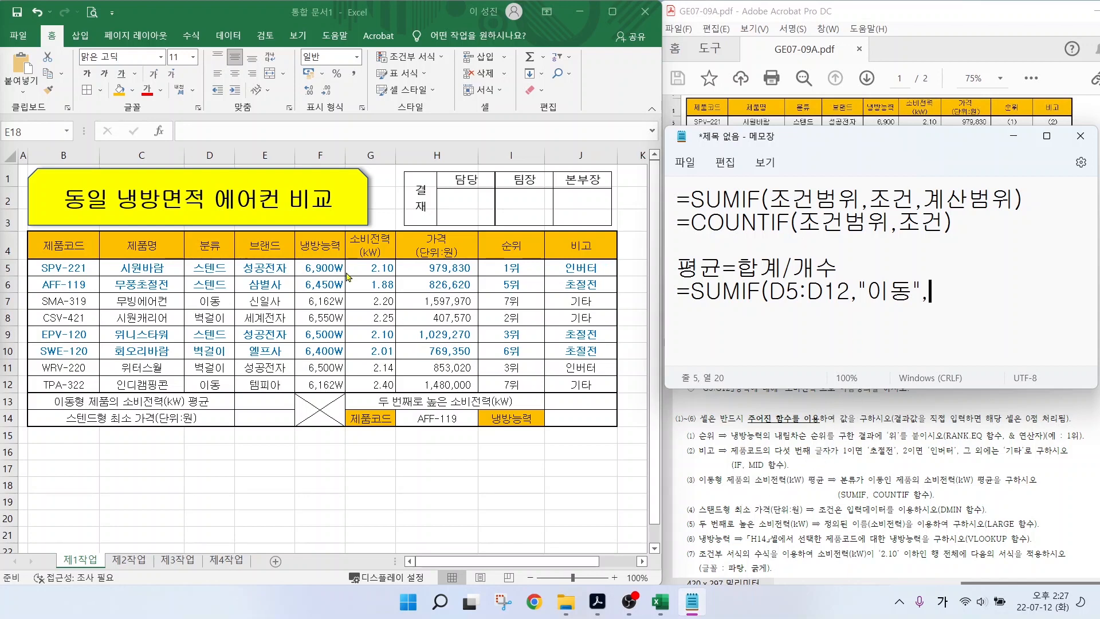
pyautogui.moveTo(347, 264)
pyautogui.mouseDown()
pyautogui.moveTo(394, 330)
pyautogui.moveTo(403, 396)
pyautogui.mouseUp()
pyautogui.press('Escape')
pyautogui.write('G5:G12')
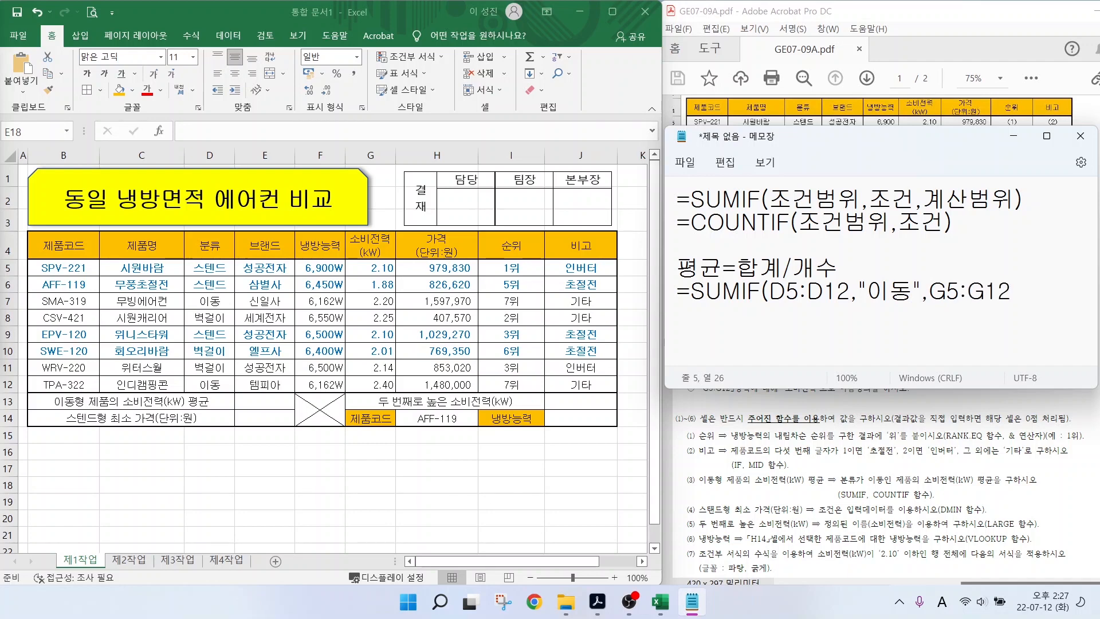
pyautogui.write(')')
# - Add the divisor / and COUNTIF(D5:D12,D7) on the next line
pyautogui.write('/')
pyautogui.press('Return')
pyautogui.write('COUNTIF(')
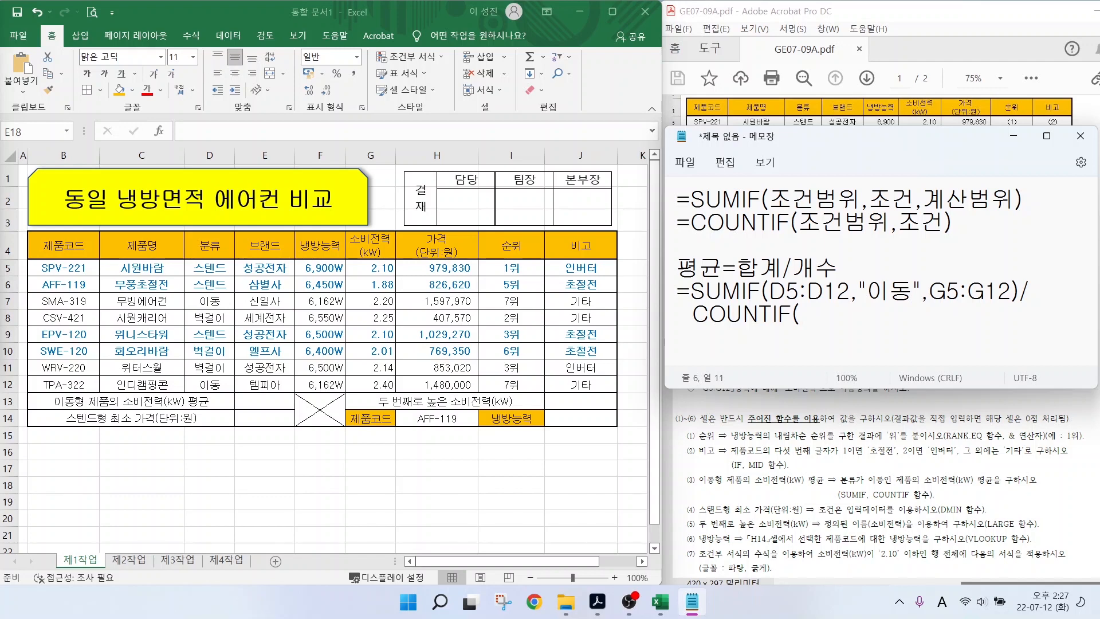
pyautogui.write('D5:D12,')
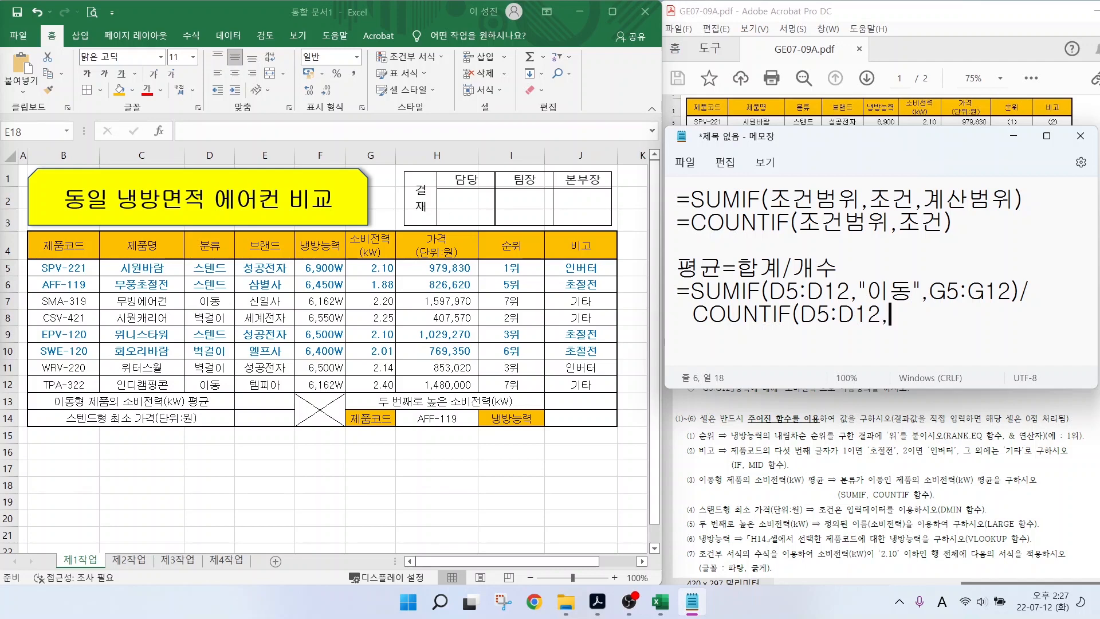
pyautogui.write('D7)')
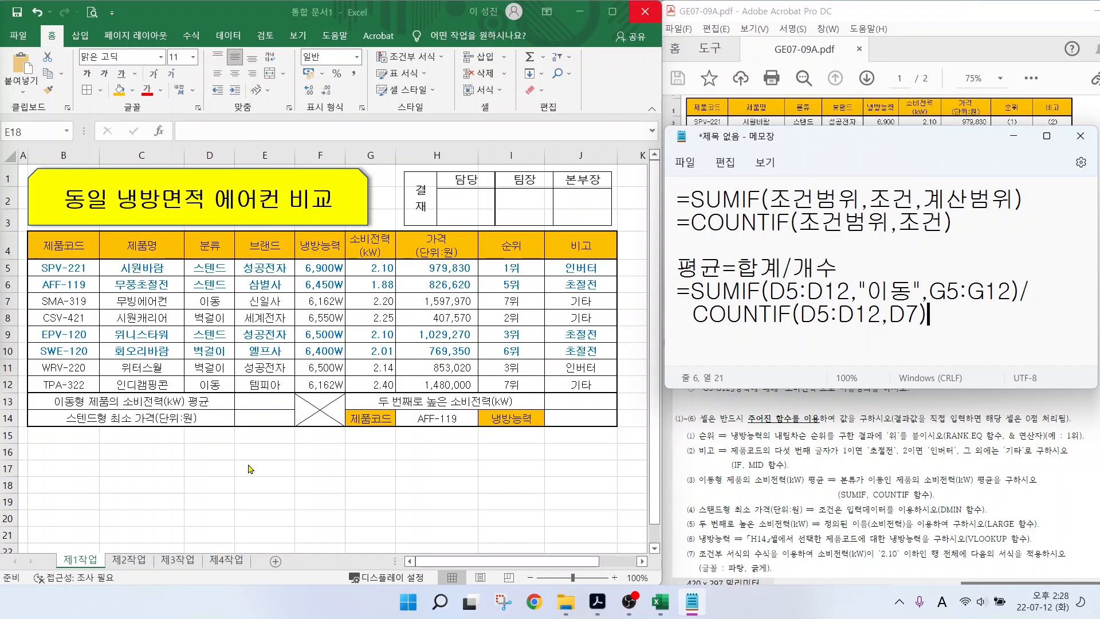
# - In E13, build =SUMIF(D5:D12,D7,G5:G12) using D7 as the criterion
pyautogui.click(265, 401)
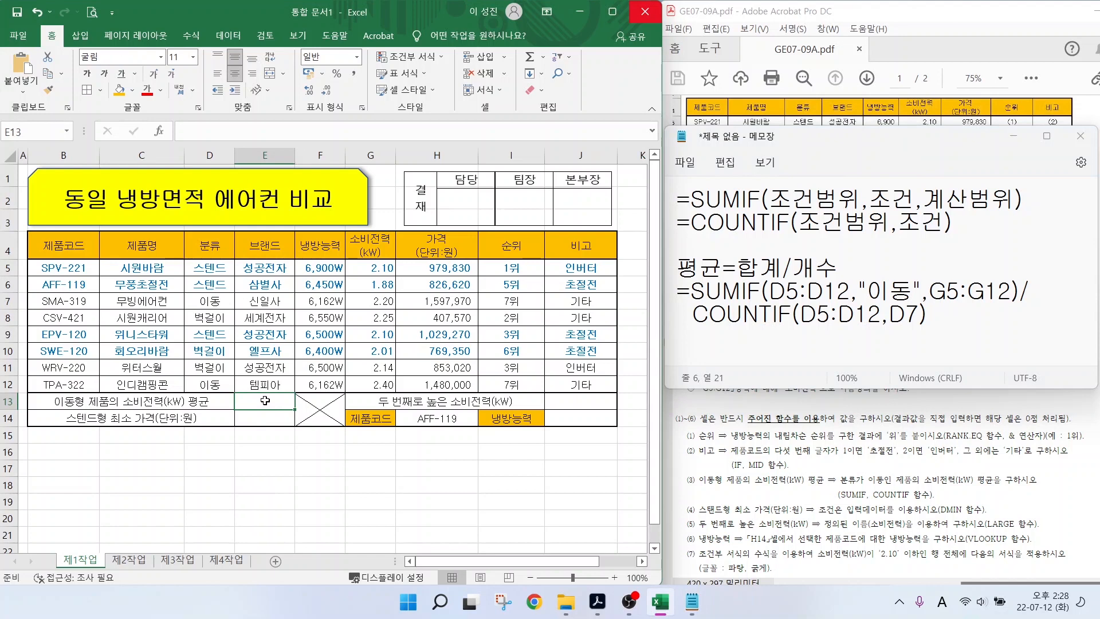
pyautogui.write('=SU')
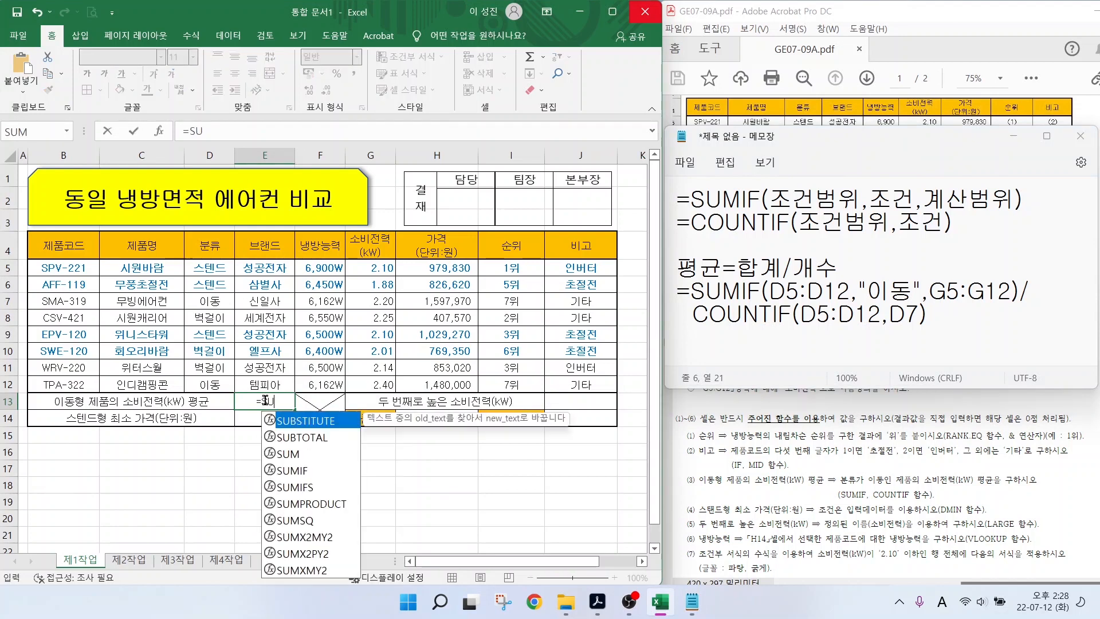
pyautogui.write('M')
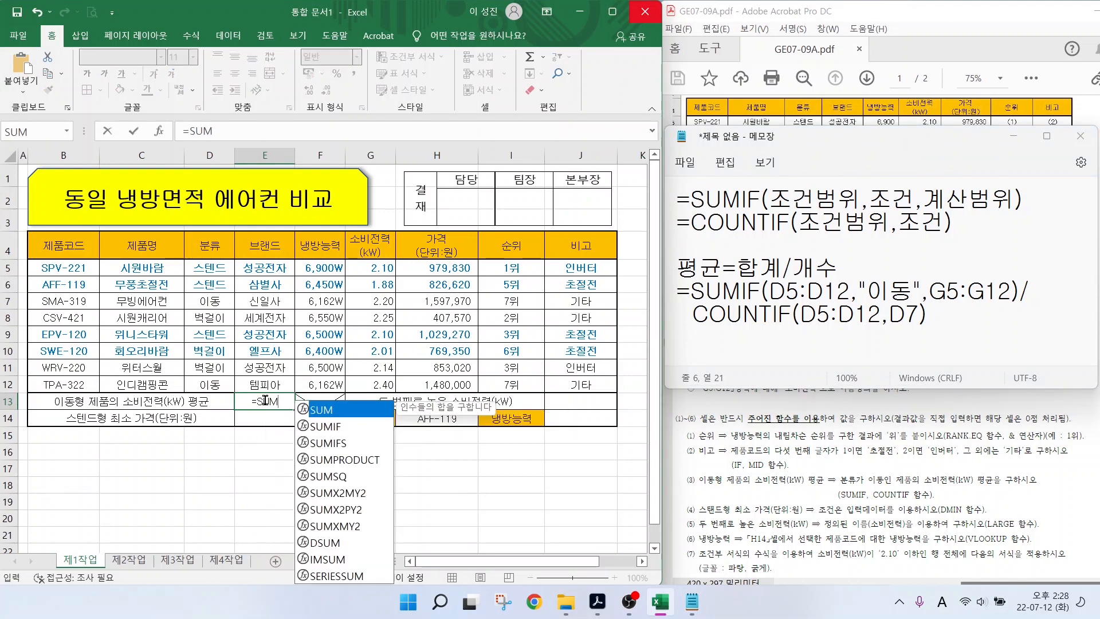
pyautogui.doubleClick(331, 427)
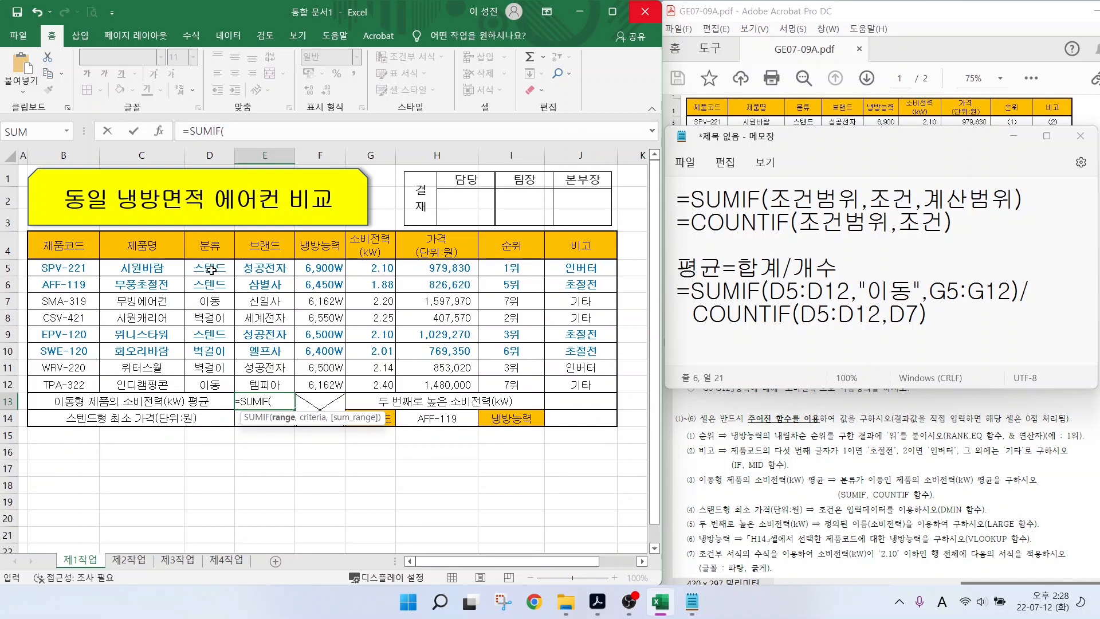
pyautogui.moveTo(212, 268); pyautogui.dragTo(214, 375)
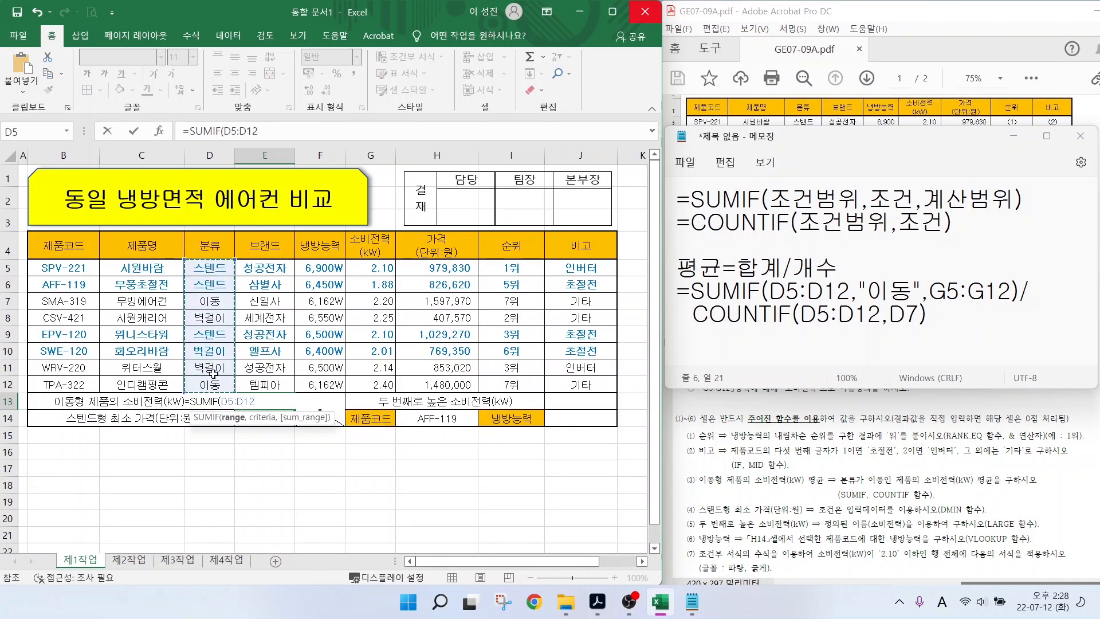
pyautogui.write(',')
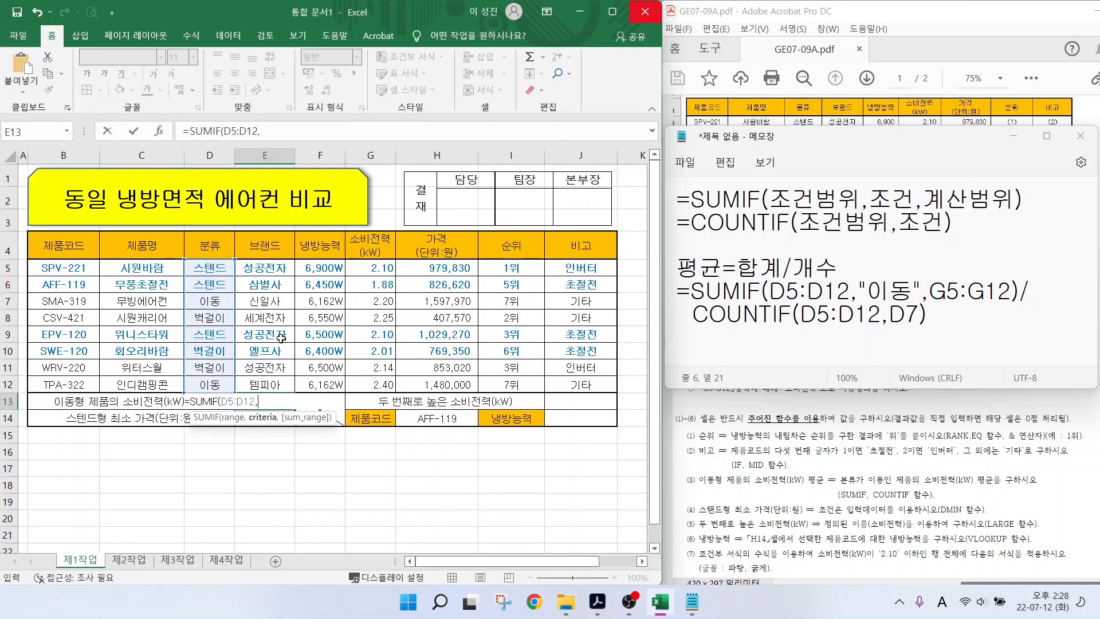
pyautogui.click(204, 301)
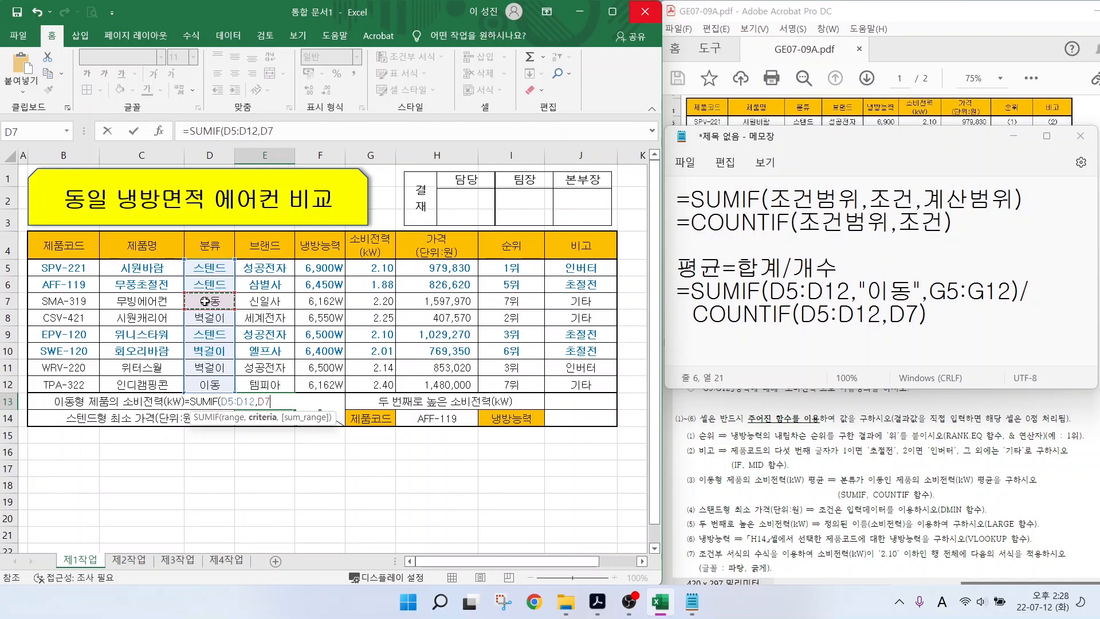
pyautogui.write(',')
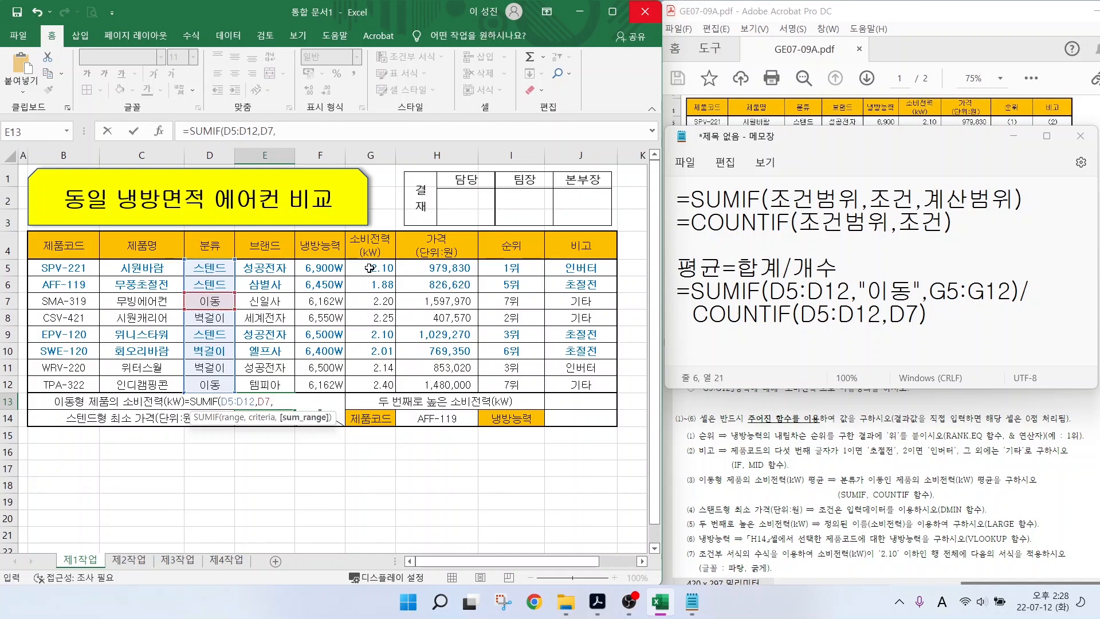
pyautogui.moveTo(369, 268); pyautogui.dragTo(367, 380)
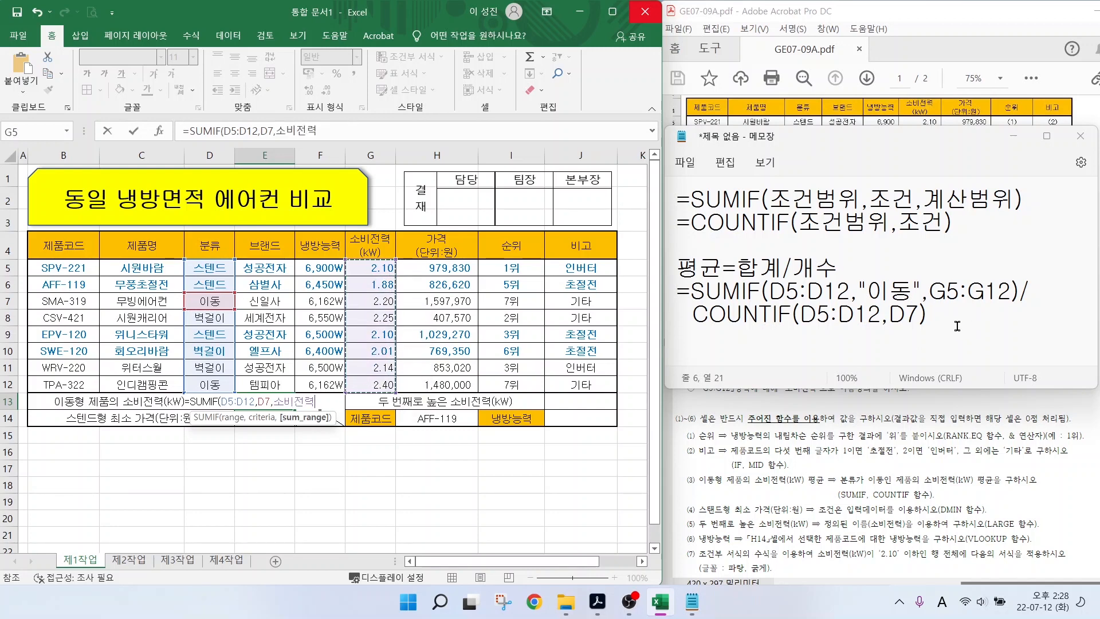
# - Highlight G5:G12 in the notes and its 소비전력 name in E13's formula
pyautogui.moveTo(923, 275); pyautogui.dragTo(1022, 308)
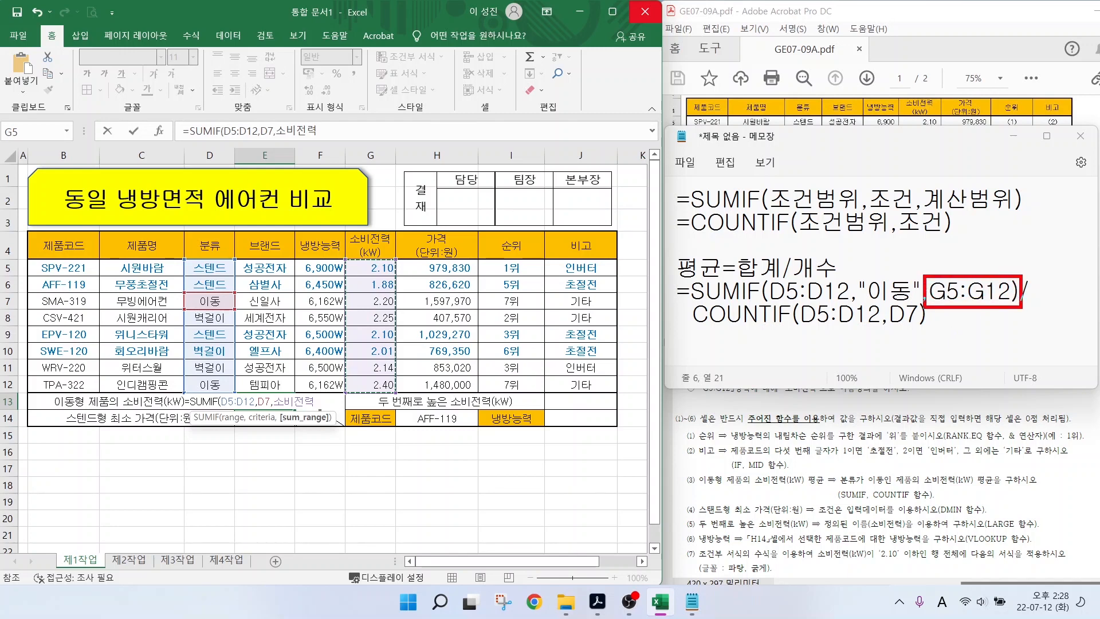
pyautogui.moveTo(293, 394); pyautogui.dragTo(335, 356)
pyautogui.moveTo(841, 487); pyautogui.dragTo(1044, 487)
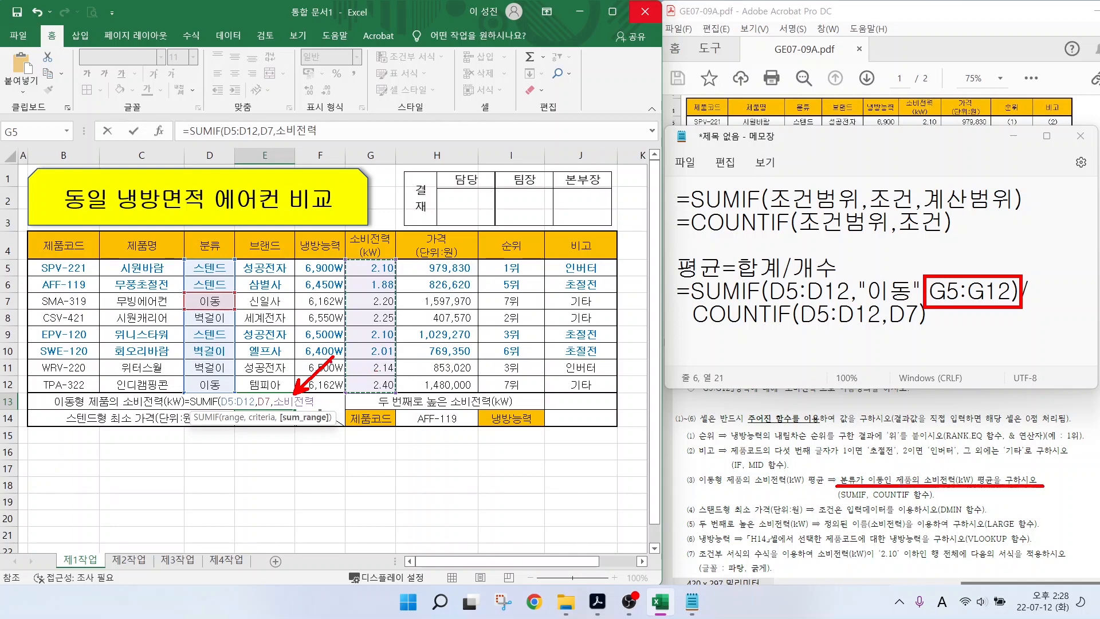
pyautogui.moveTo(313, 410); pyautogui.dragTo(289, 395)
pyautogui.press('Escape')
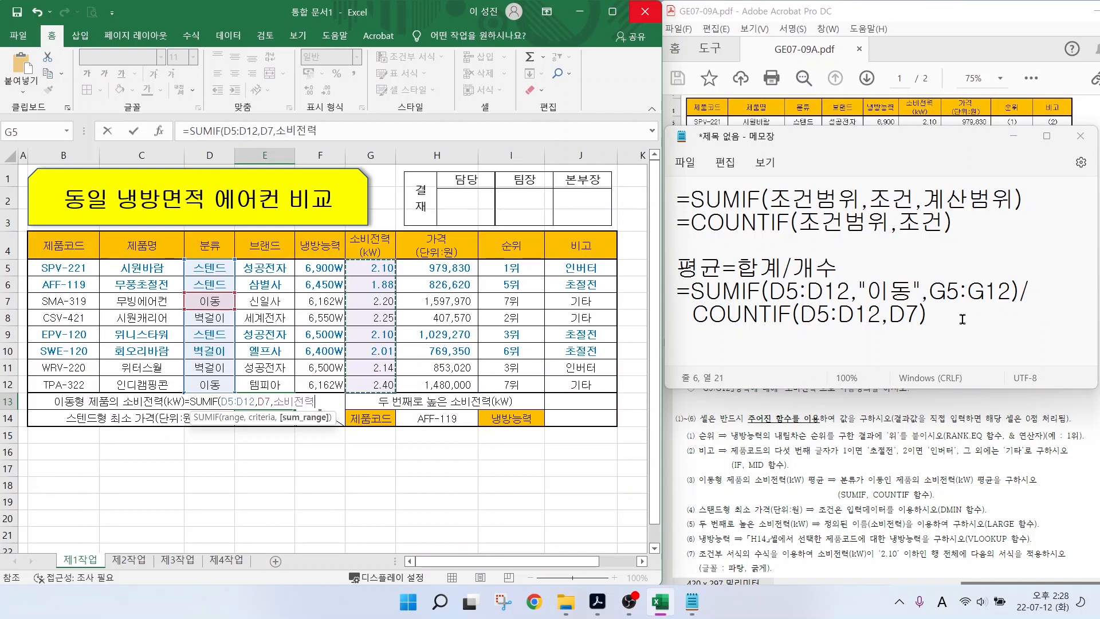
# - Append /COUNTIF(D5:D12,"이동") to E13's formula and enter it, giving 2.3
pyautogui.write(')')
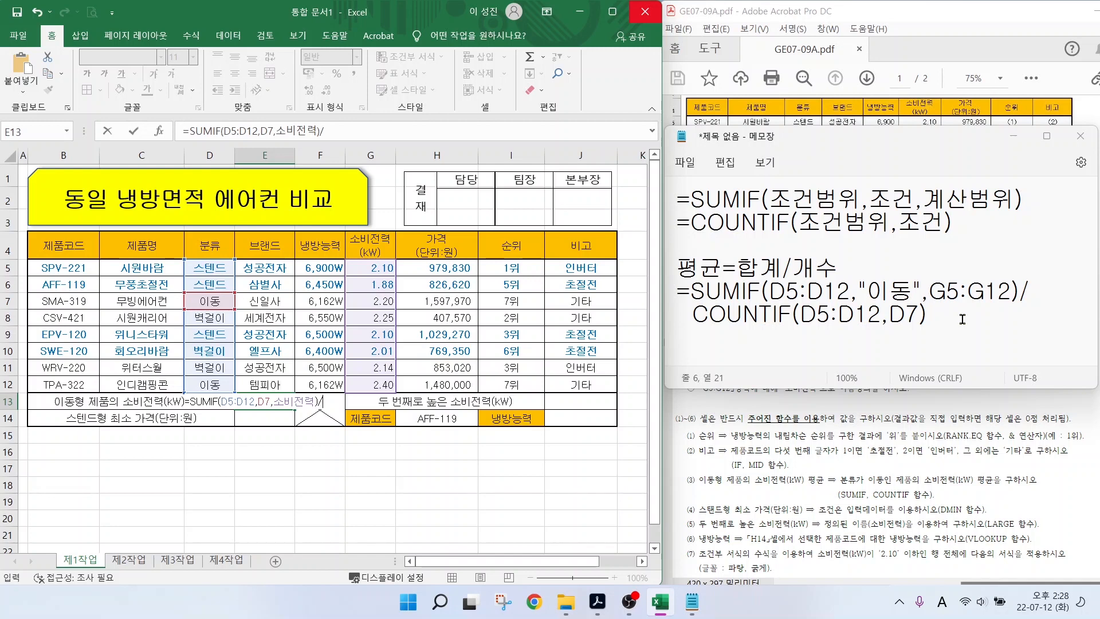
pyautogui.write('/COU')
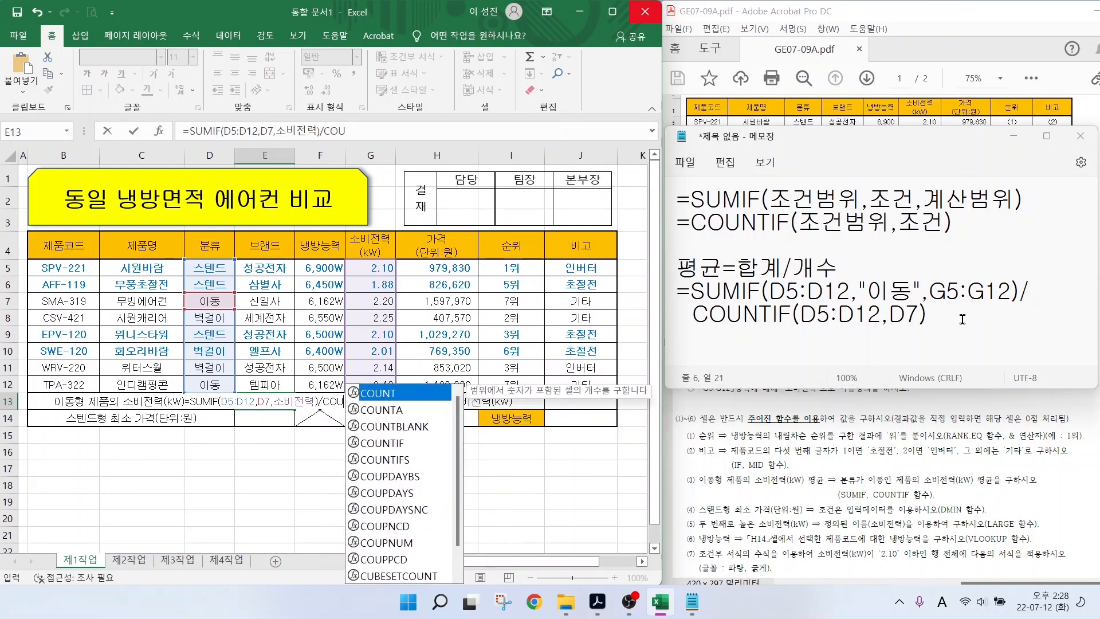
pyautogui.doubleClick(391, 443)
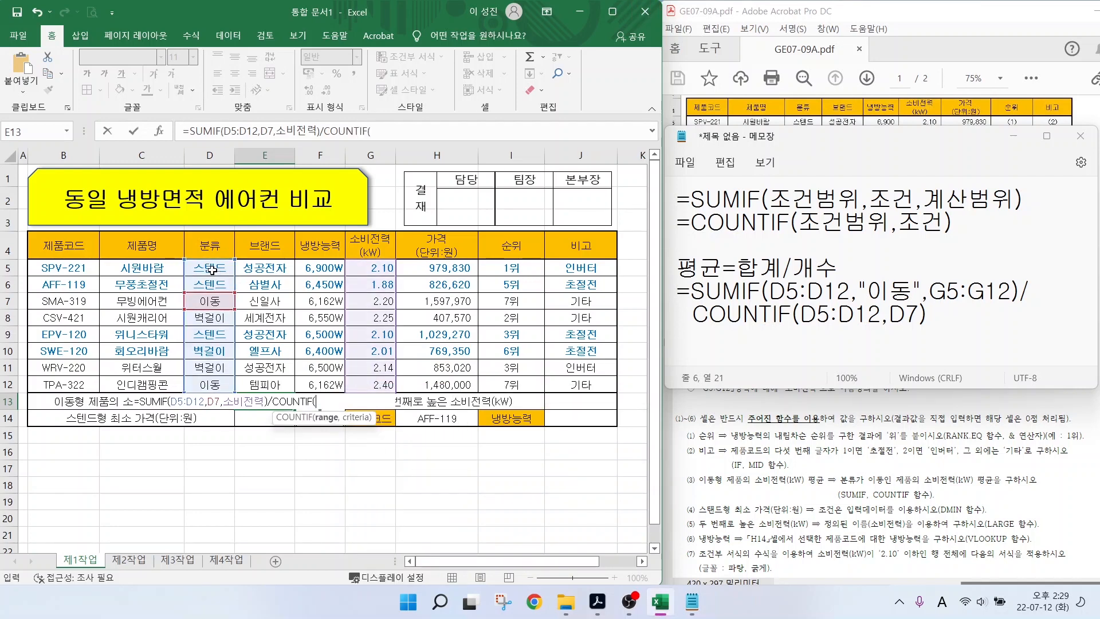
pyautogui.moveTo(211, 268); pyautogui.dragTo(212, 383)
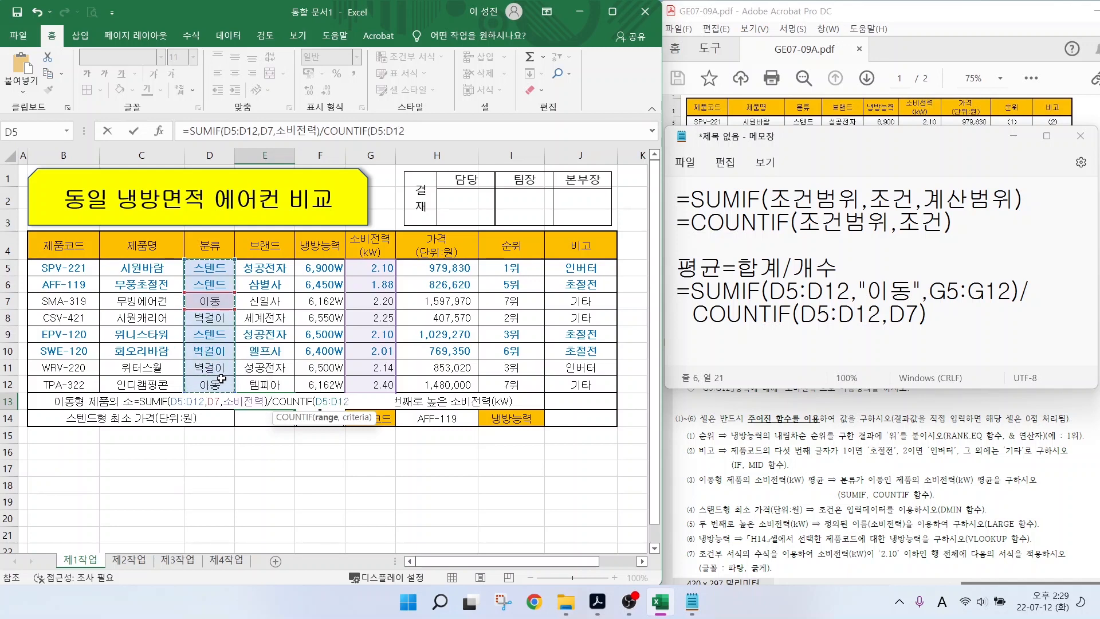
pyautogui.write(',')
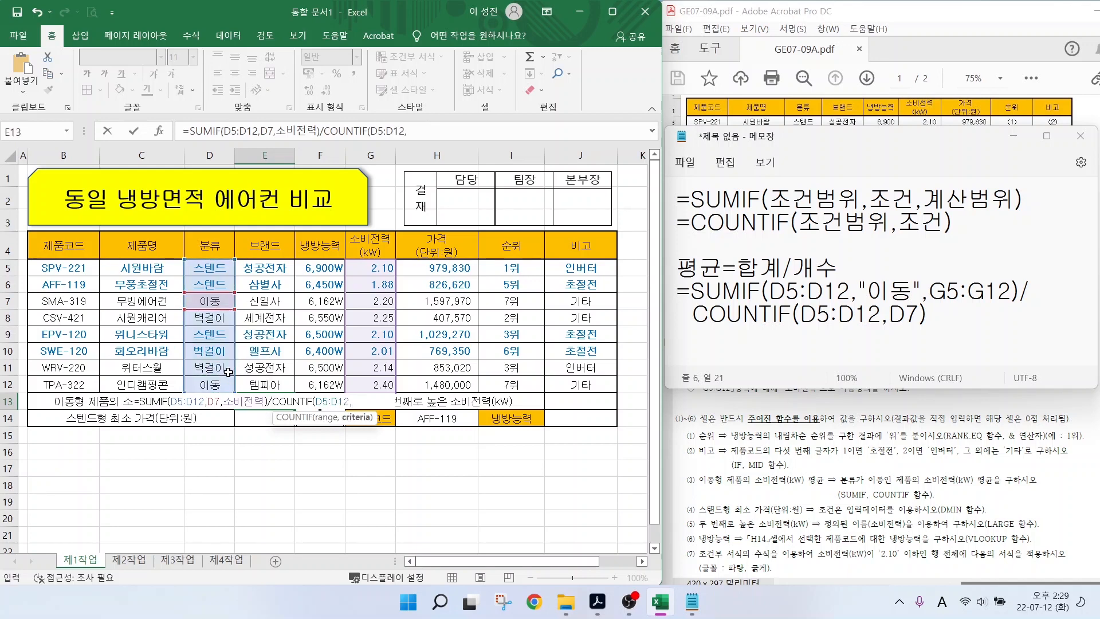
pyautogui.write('"')
pyautogui.press('Hangul')
pyautogui.write('이동")')
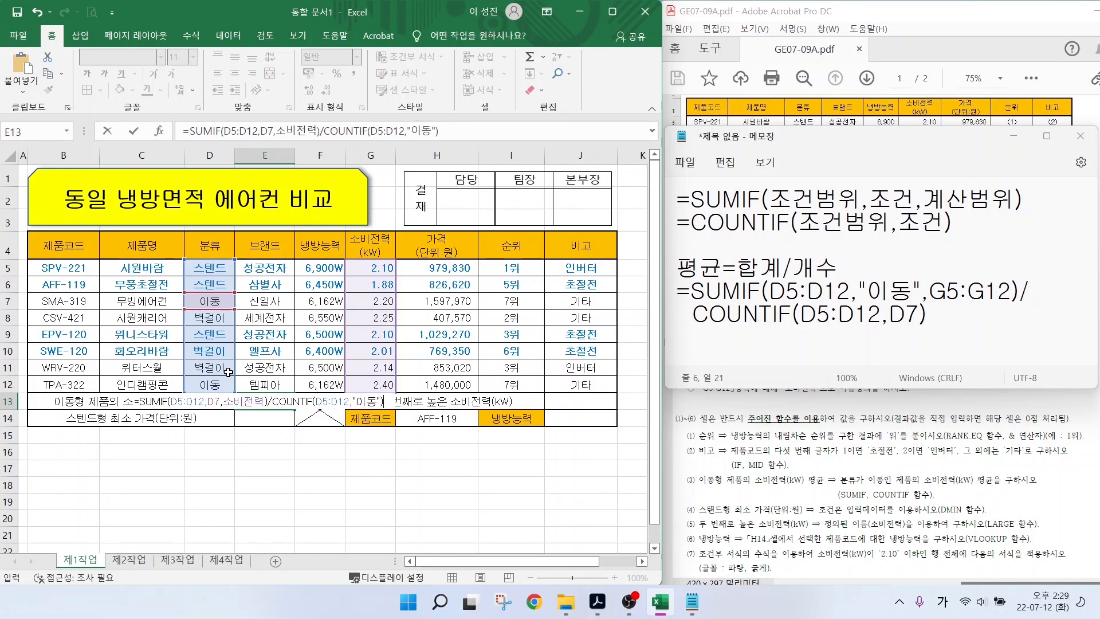
pyautogui.press('Return')
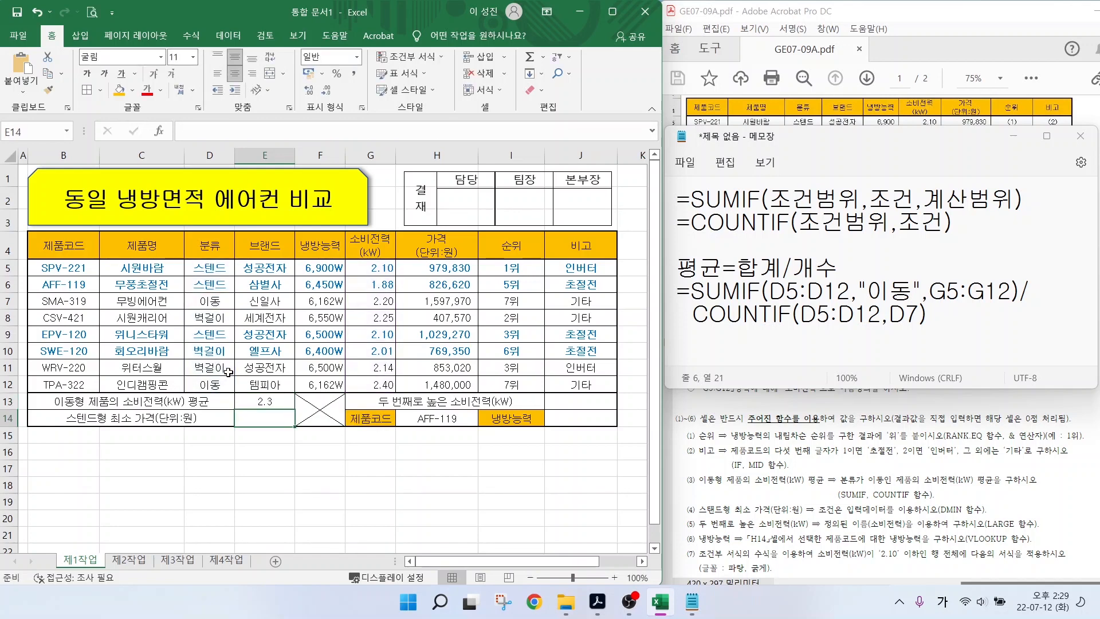
# - Review the SUMIF/COUNTIF formula stored in E13, then move to empty cell E16
pyautogui.click(261, 402)
pyautogui.click(267, 466)
pyautogui.click(261, 401)
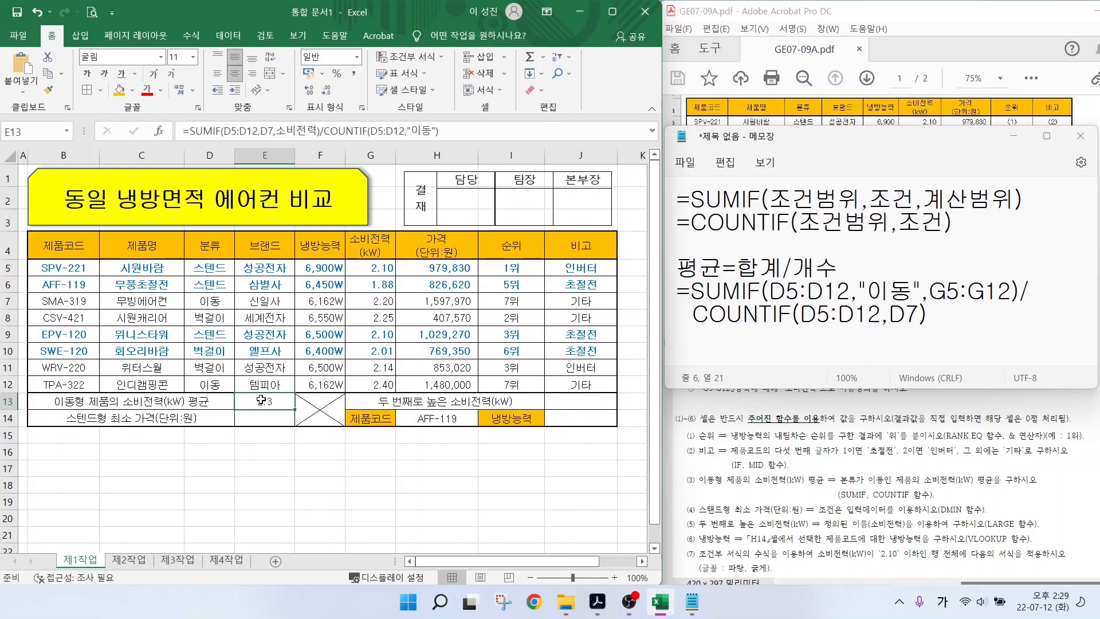
pyautogui.click(256, 448)
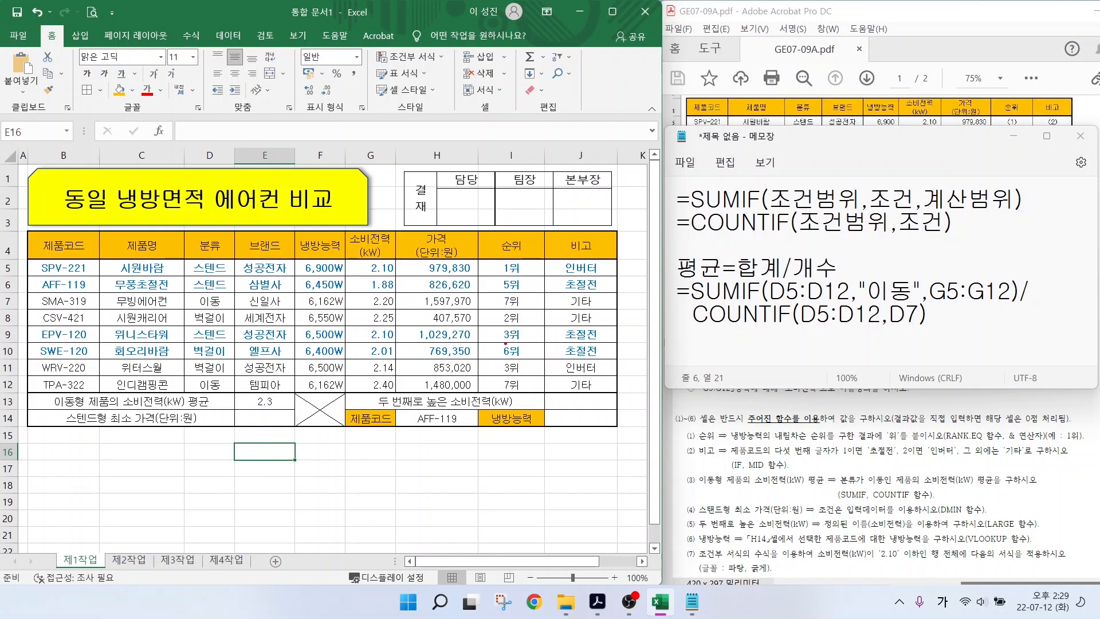
# - Enter =AVERAGEIF(D5:D12,D7,소비전력) in E16 to confirm the same 2.3 average
pyautogui.moveTo(681, 181)
pyautogui.mouseDown()
pyautogui.moveTo(708, 193)
pyautogui.moveTo(1033, 210)
pyautogui.mouseUp()
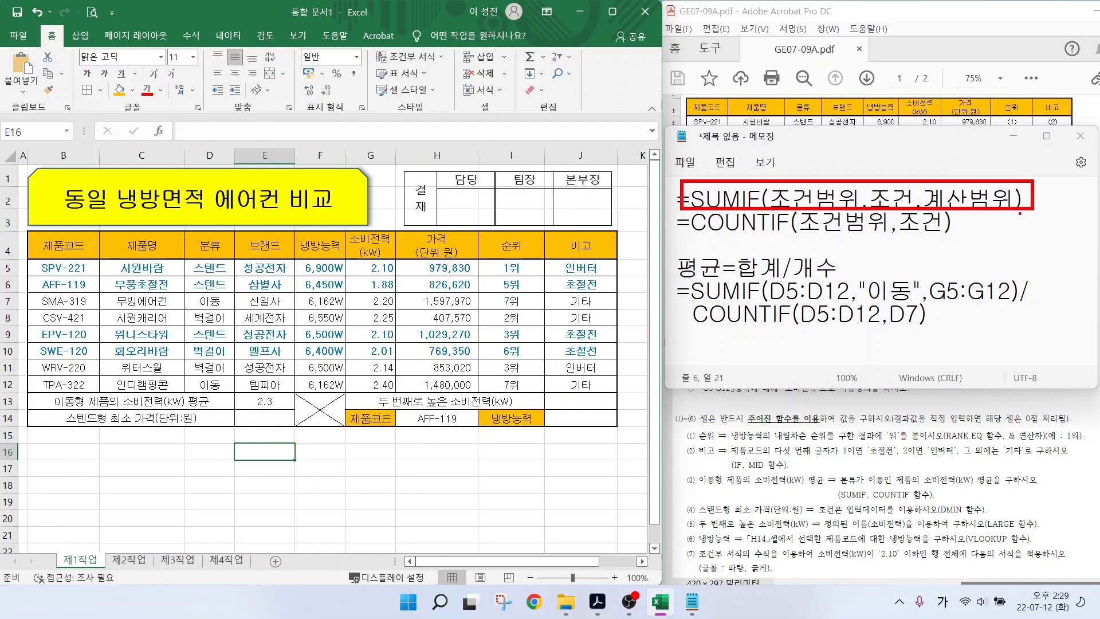
pyautogui.press('Escape')
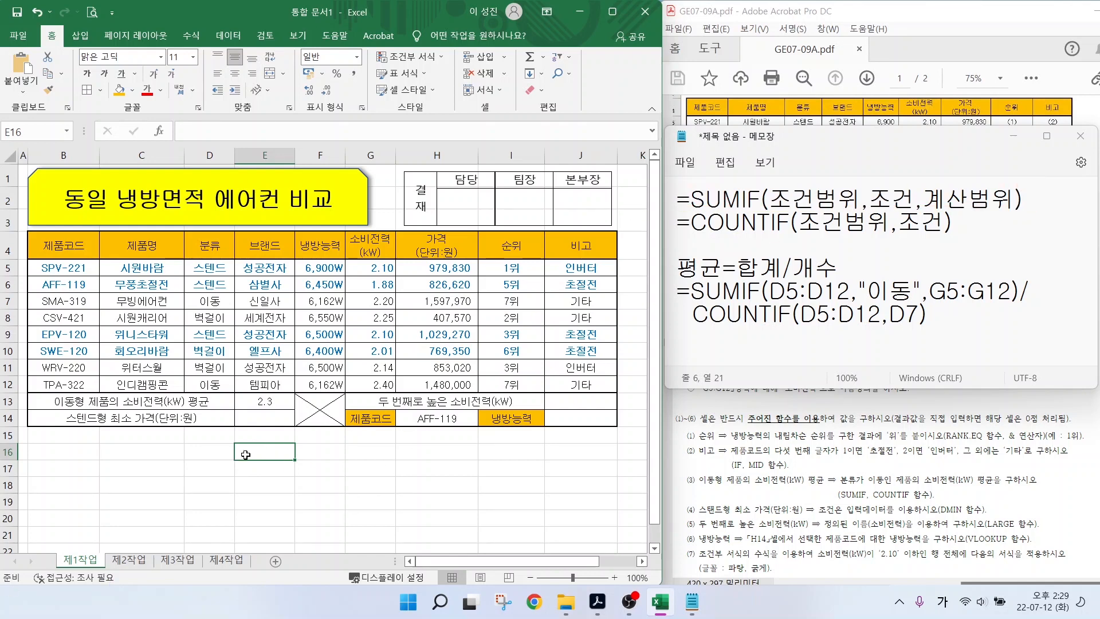
pyautogui.write('=')
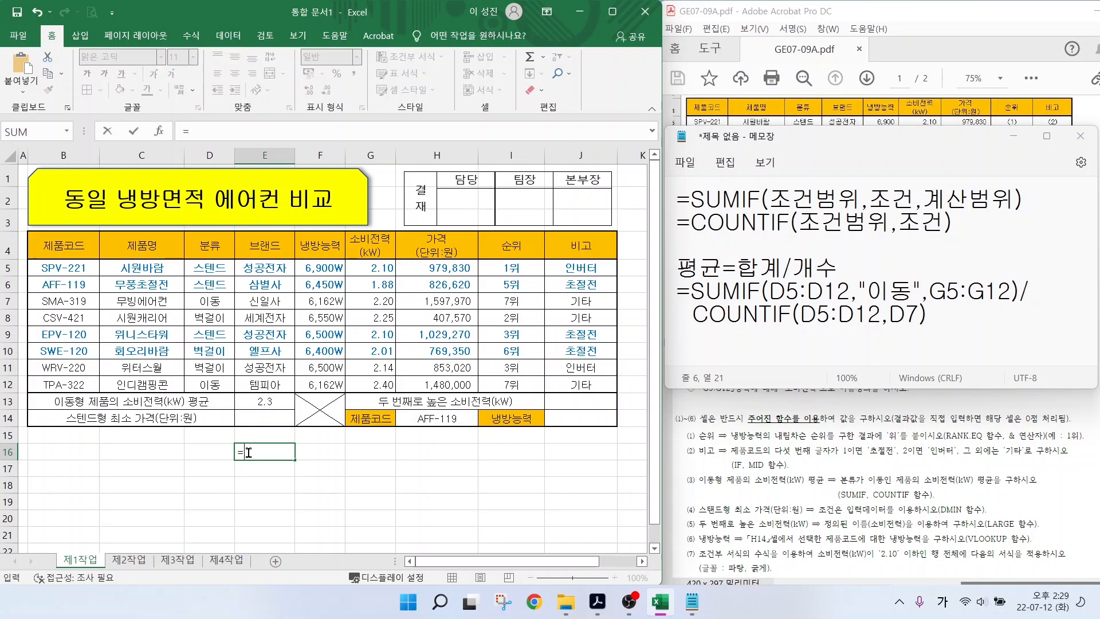
pyautogui.write('AV')
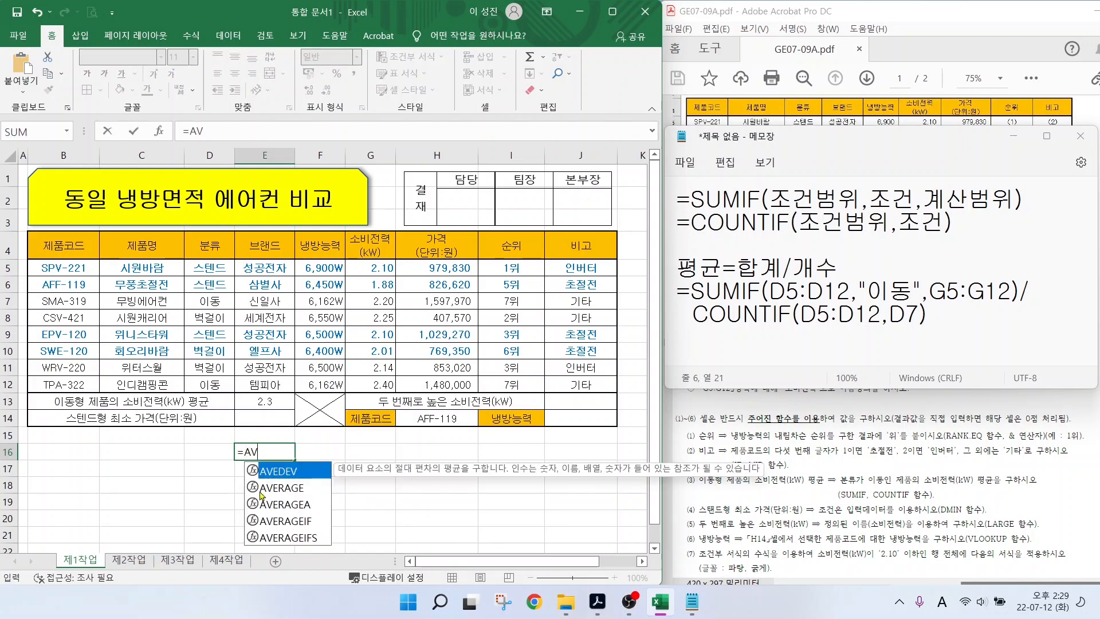
pyautogui.doubleClick(274, 521)
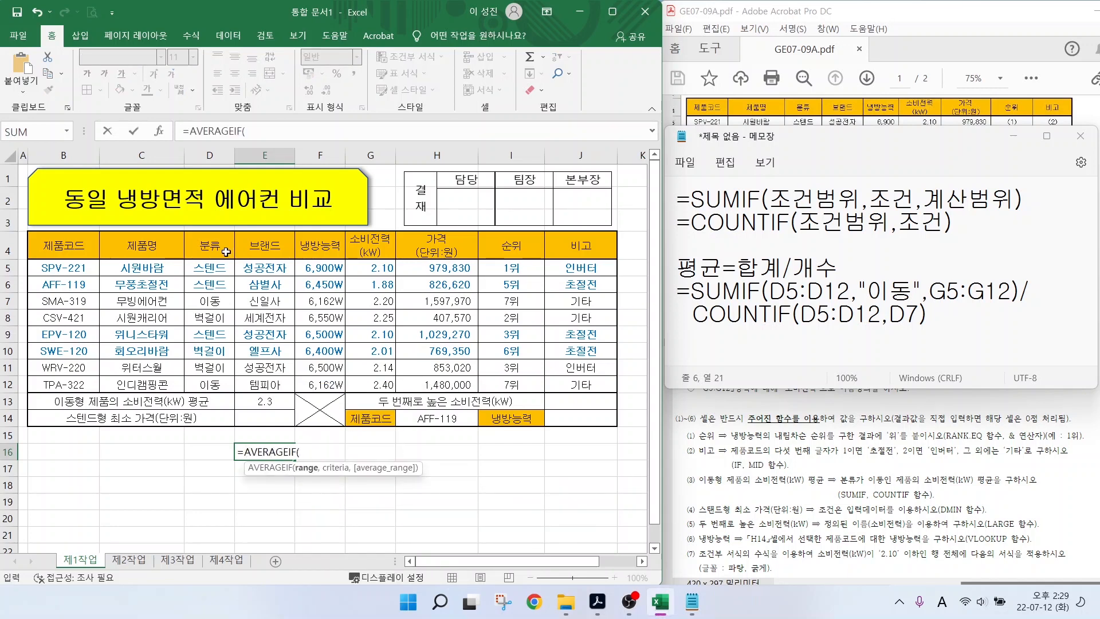
pyautogui.moveTo(208, 268); pyautogui.dragTo(210, 385)
pyautogui.write(',')
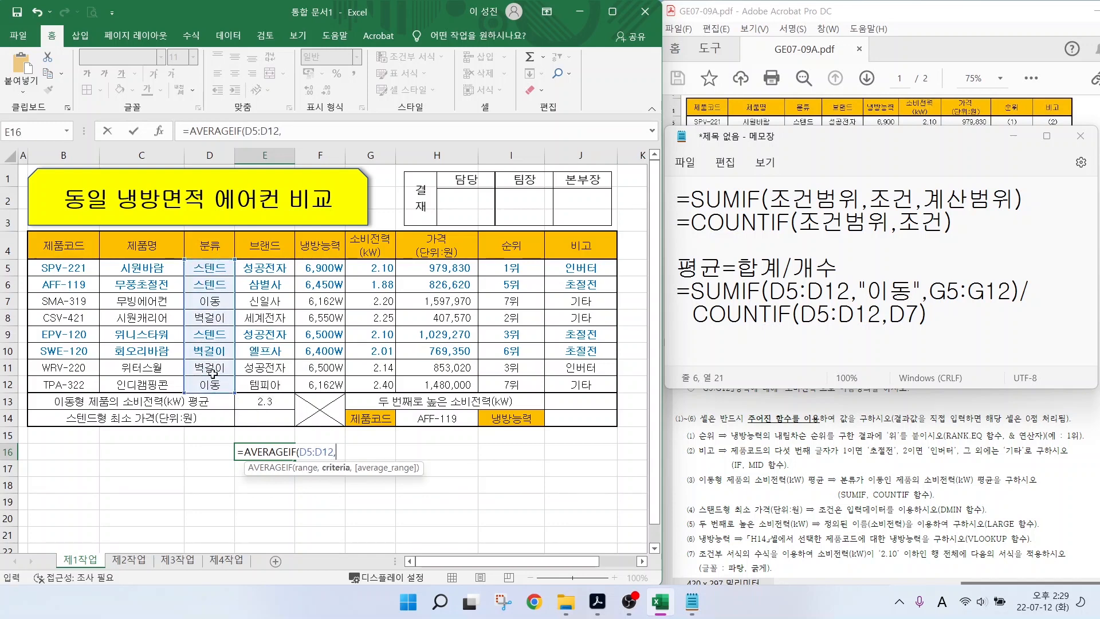
pyautogui.click(205, 303)
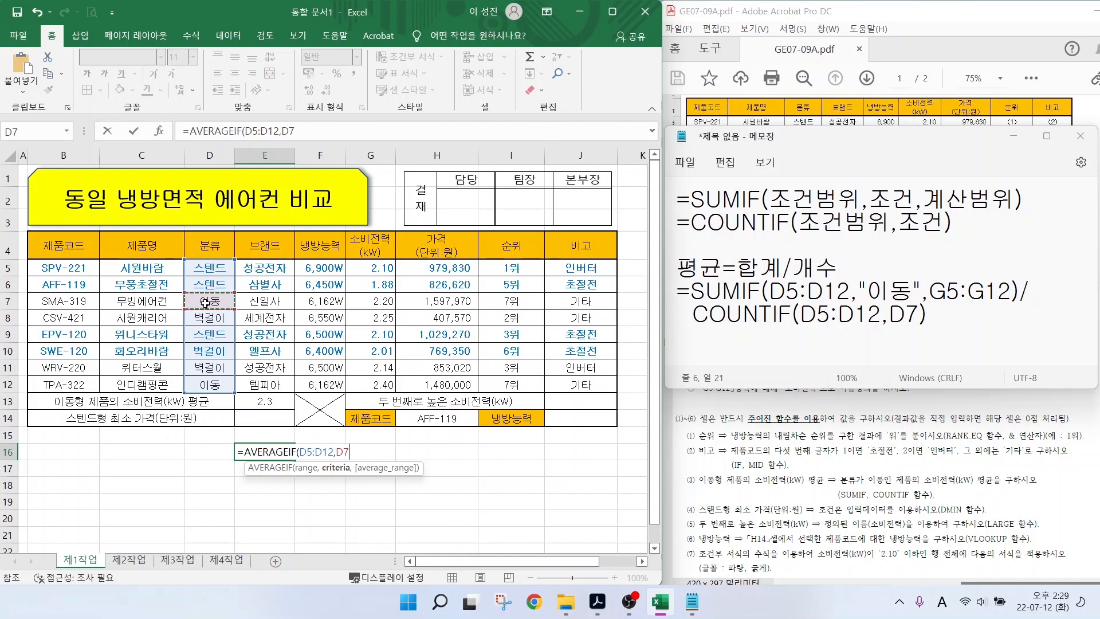
pyautogui.write(',')
pyautogui.moveTo(374, 269); pyautogui.dragTo(377, 384)
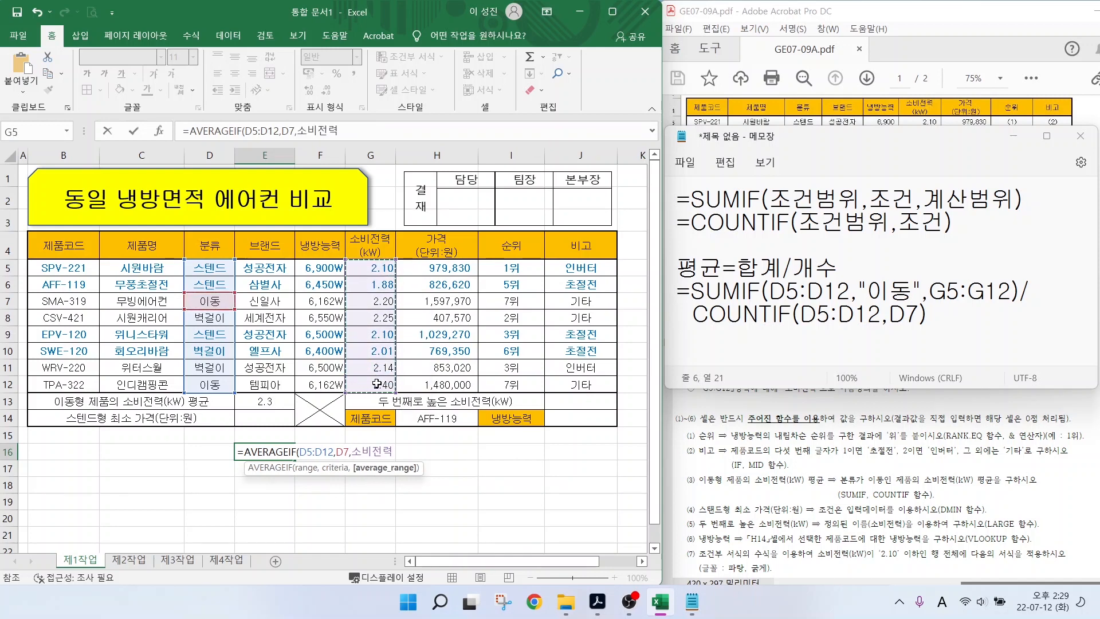
pyautogui.press('Return')
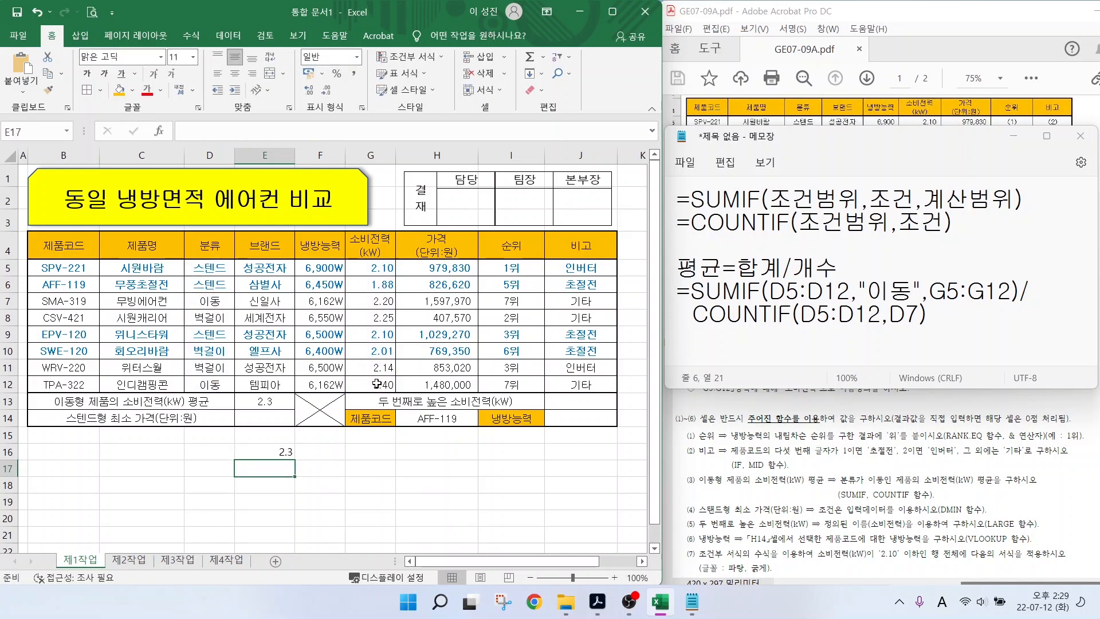
# - Check E16, mark the PDF's DMIN 스탠드형 minimum-price task, and return to Notepad
pyautogui.click(267, 459)
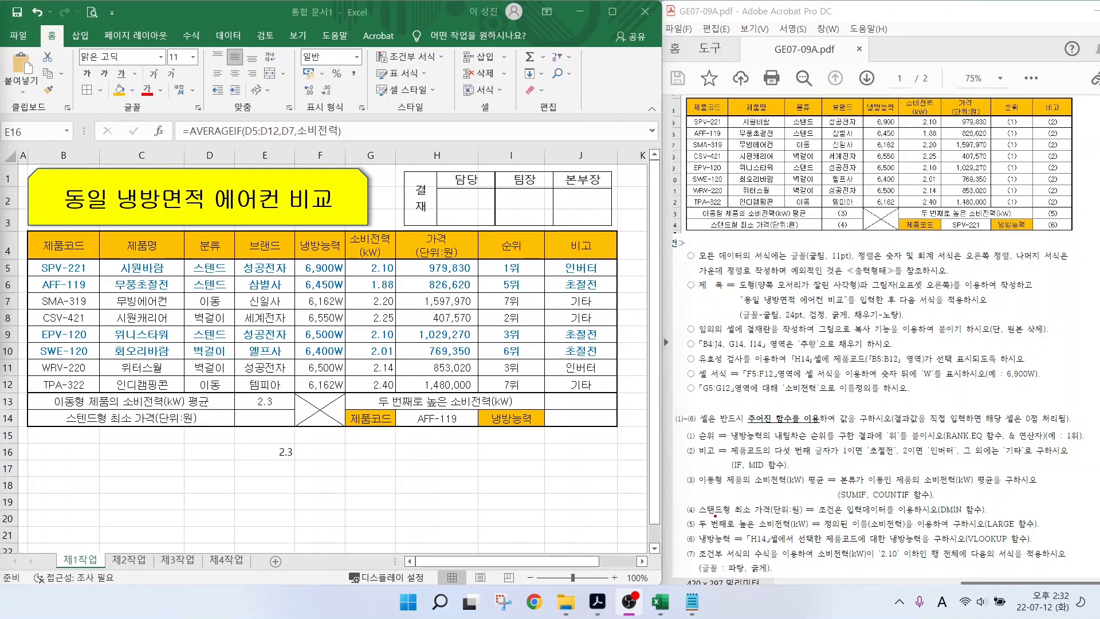
pyautogui.moveTo(705, 516); pyautogui.dragTo(797, 516)
pyautogui.moveTo(928, 499); pyautogui.dragTo(1000, 521)
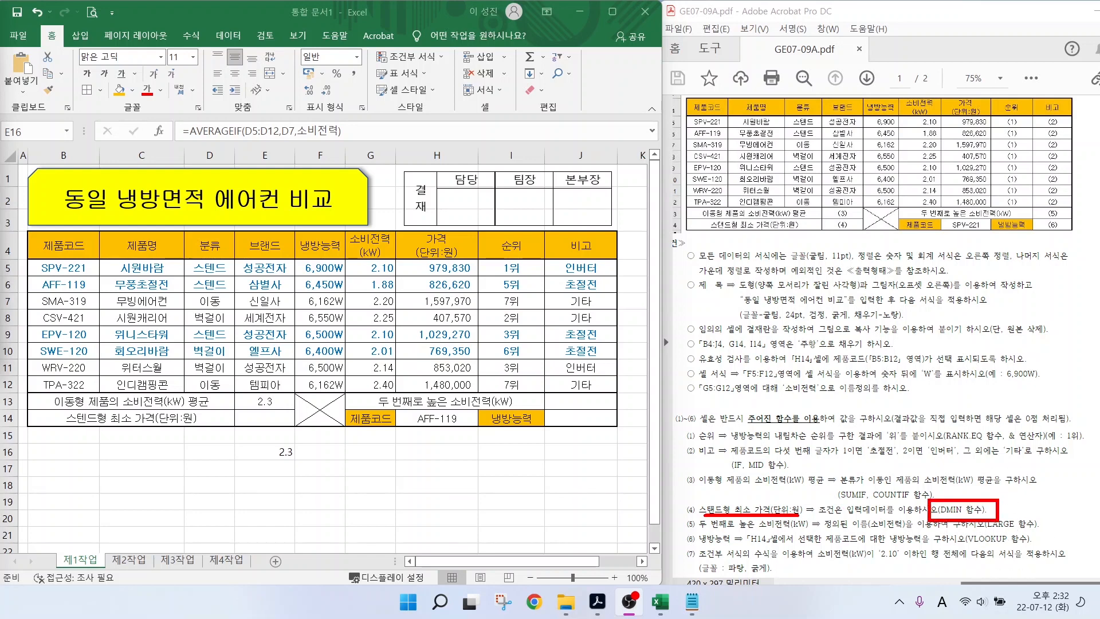
pyautogui.press('Escape')
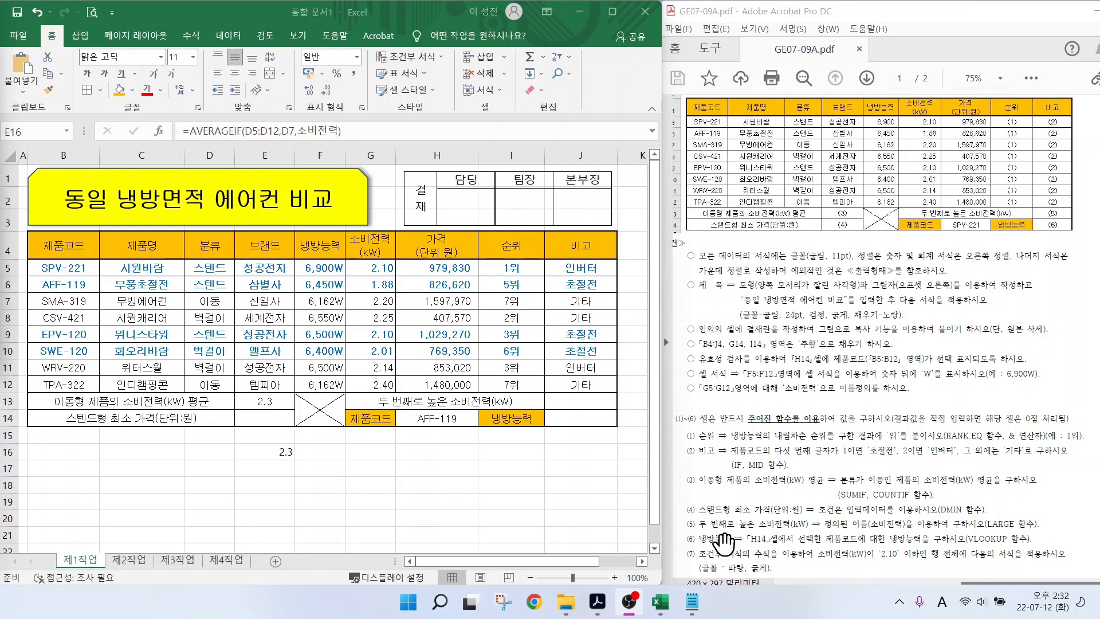
pyautogui.click(694, 603)
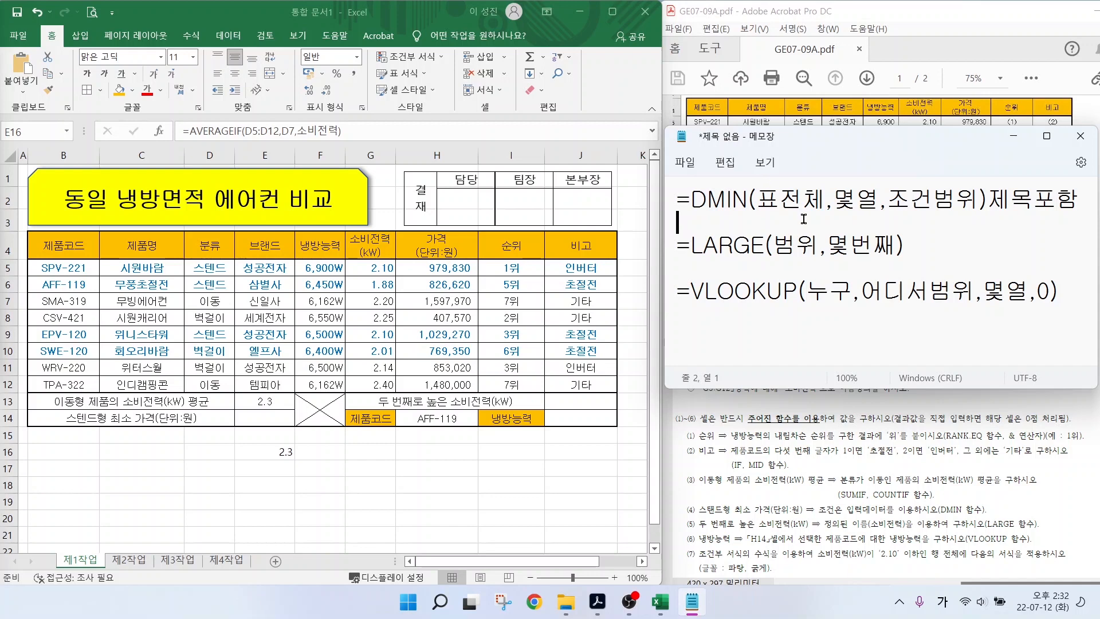
pyautogui.moveTo(813, 215)
pyautogui.mouseDown()
pyautogui.moveTo(813, 175)
pyautogui.moveTo(820, 202)
pyautogui.moveTo(891, 151)
pyautogui.mouseUp()
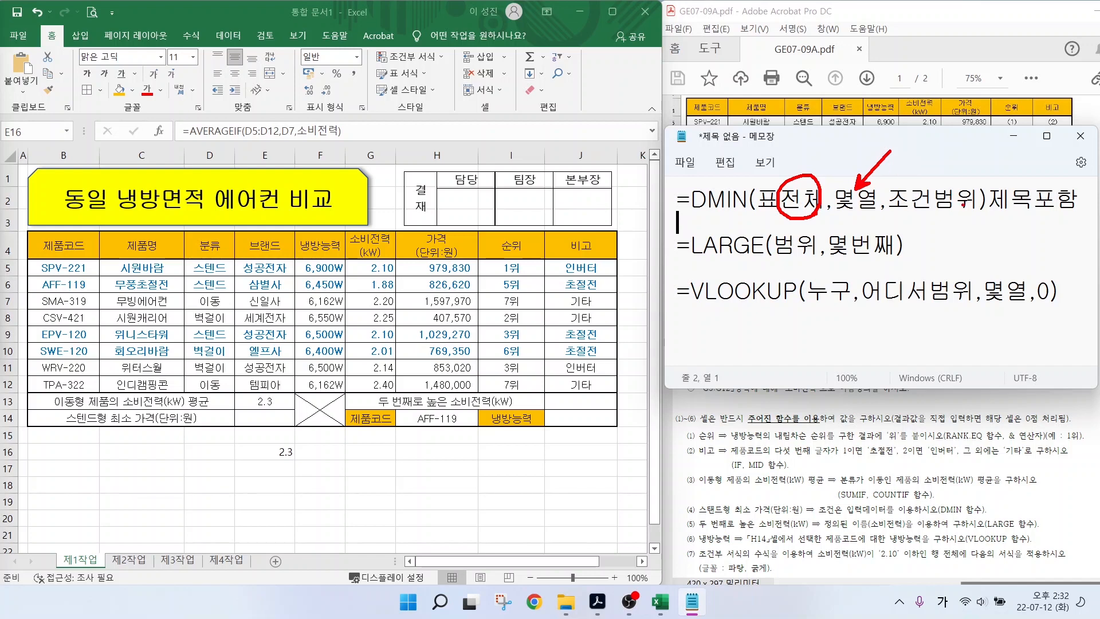
pyautogui.moveTo(963, 205)
pyautogui.mouseDown()
pyautogui.moveTo(916, 220)
pyautogui.moveTo(962, 184)
pyautogui.moveTo(960, 216)
pyautogui.mouseUp()
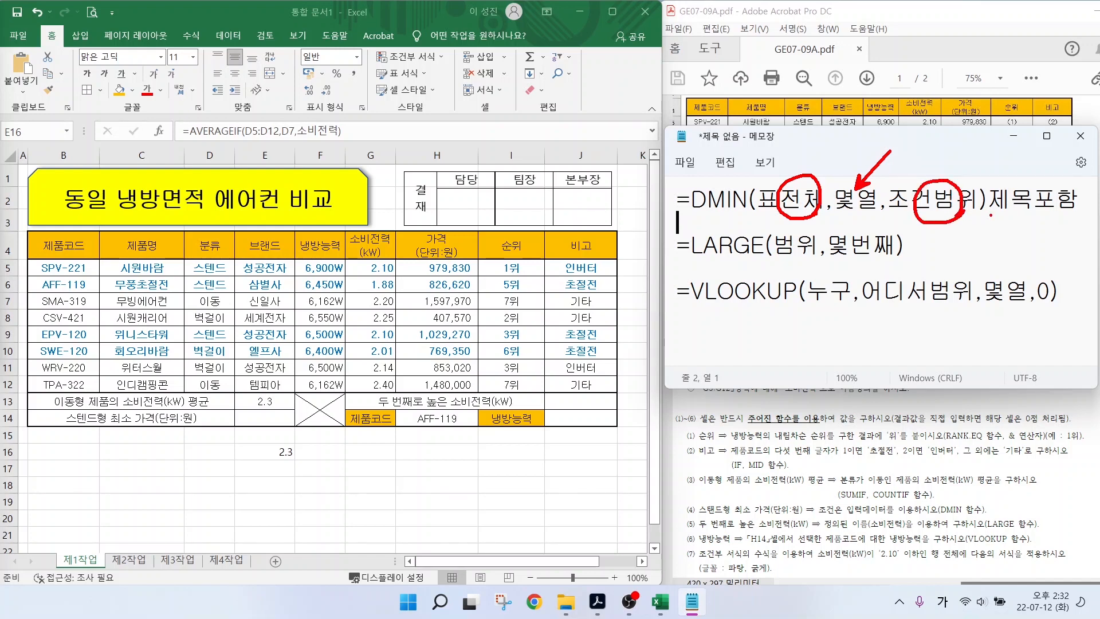
pyautogui.moveTo(718, 213)
pyautogui.mouseDown()
pyautogui.moveTo(1087, 212)
pyautogui.moveTo(1059, 188)
pyautogui.mouseUp()
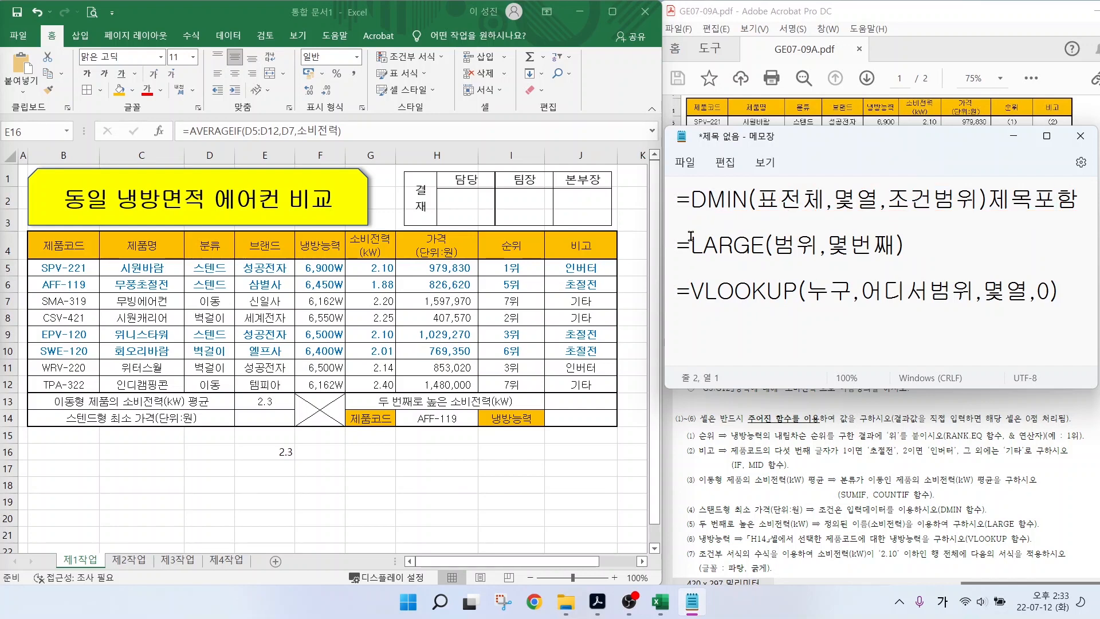
# - Start the DMIN example line in Notepad as =DMIN(B5:J12,
pyautogui.write('=')
pyautogui.press('Hangul')
pyautogui.write('DMIN')
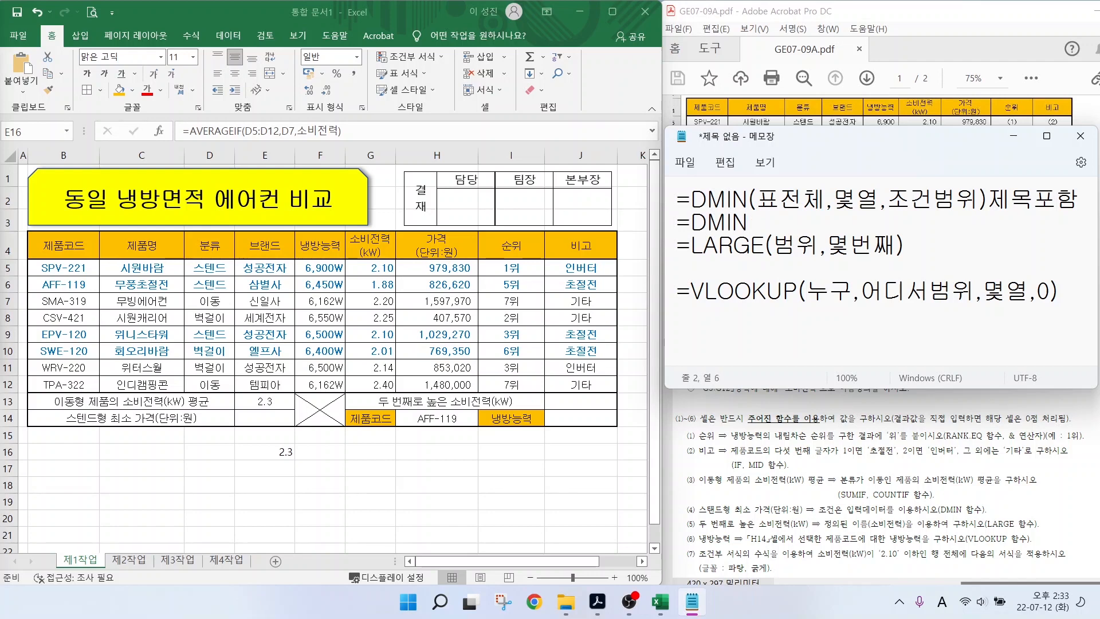
pyautogui.write('(')
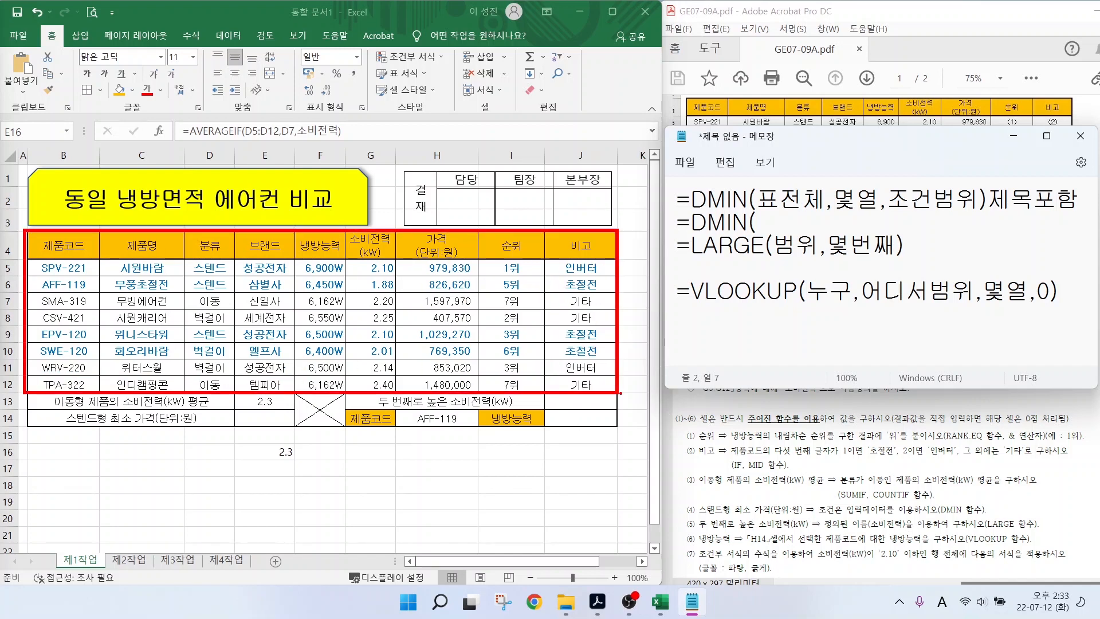
pyautogui.write('B')
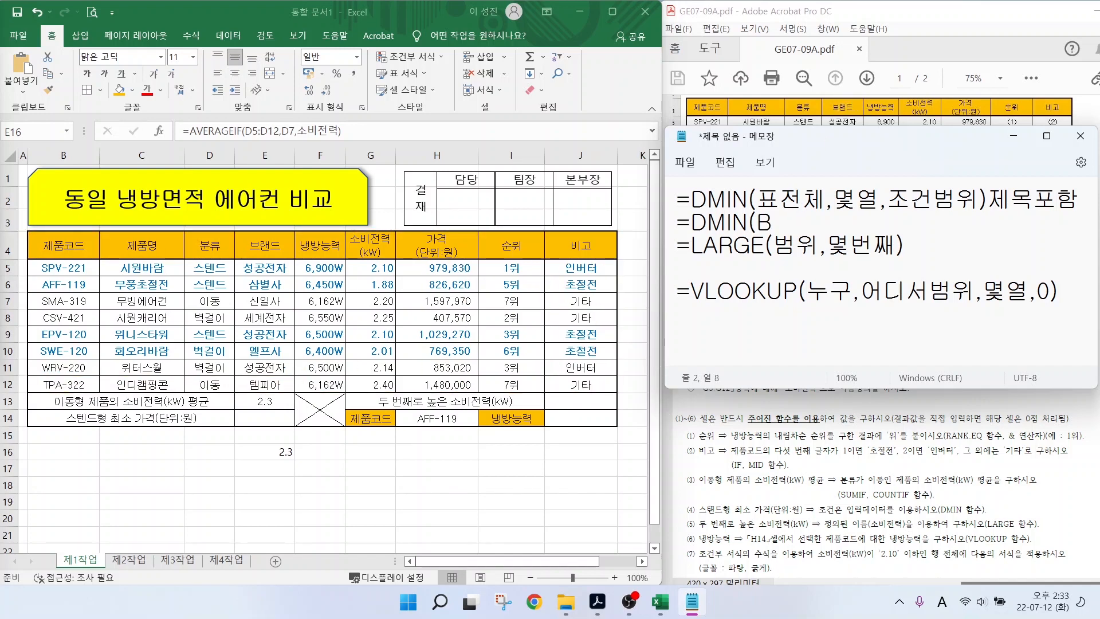
pyautogui.write('5:J12,')
# - Count the table columns to find 가격 as column 7 and add 7 as the field
pyautogui.moveTo(442, 241); pyautogui.dragTo(489, 184)
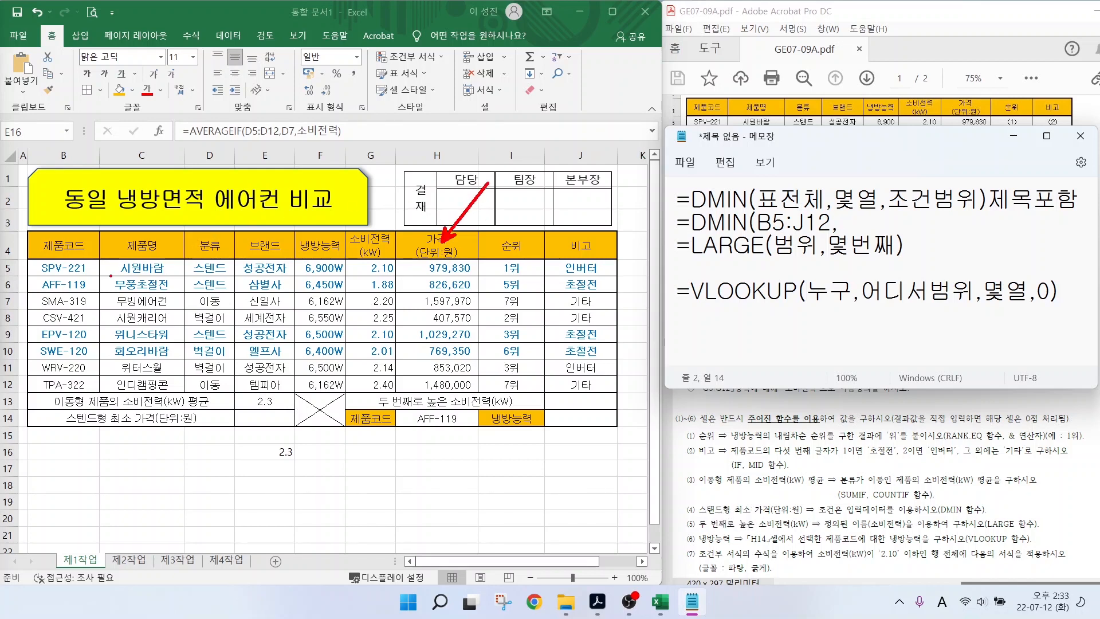
pyautogui.moveTo(77, 269); pyautogui.dragTo(63, 294)
pyautogui.moveTo(132, 268); pyautogui.dragTo(149, 288)
pyautogui.moveTo(226, 270); pyautogui.dragTo(212, 286)
pyautogui.moveTo(264, 262)
pyautogui.mouseDown()
pyautogui.moveTo(281, 280)
pyautogui.moveTo(267, 299)
pyautogui.mouseUp()
pyautogui.moveTo(319, 255); pyautogui.dragTo(314, 288)
pyautogui.moveTo(321, 261)
pyautogui.mouseDown()
pyautogui.moveTo(351, 263)
pyautogui.moveTo(371, 286)
pyautogui.mouseUp()
pyautogui.moveTo(426, 264)
pyautogui.mouseDown()
pyautogui.moveTo(447, 270)
pyautogui.moveTo(440, 298)
pyautogui.mouseUp()
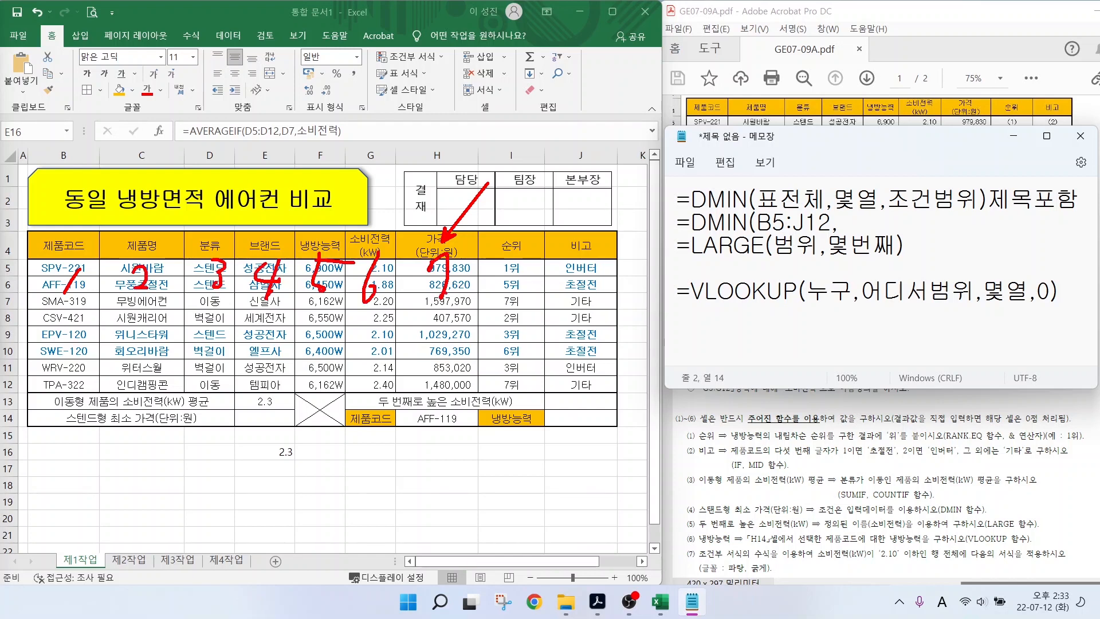
pyautogui.moveTo(853, 213); pyautogui.dragTo(846, 223)
pyautogui.moveTo(860, 211); pyautogui.dragTo(857, 235)
pyautogui.press('Escape')
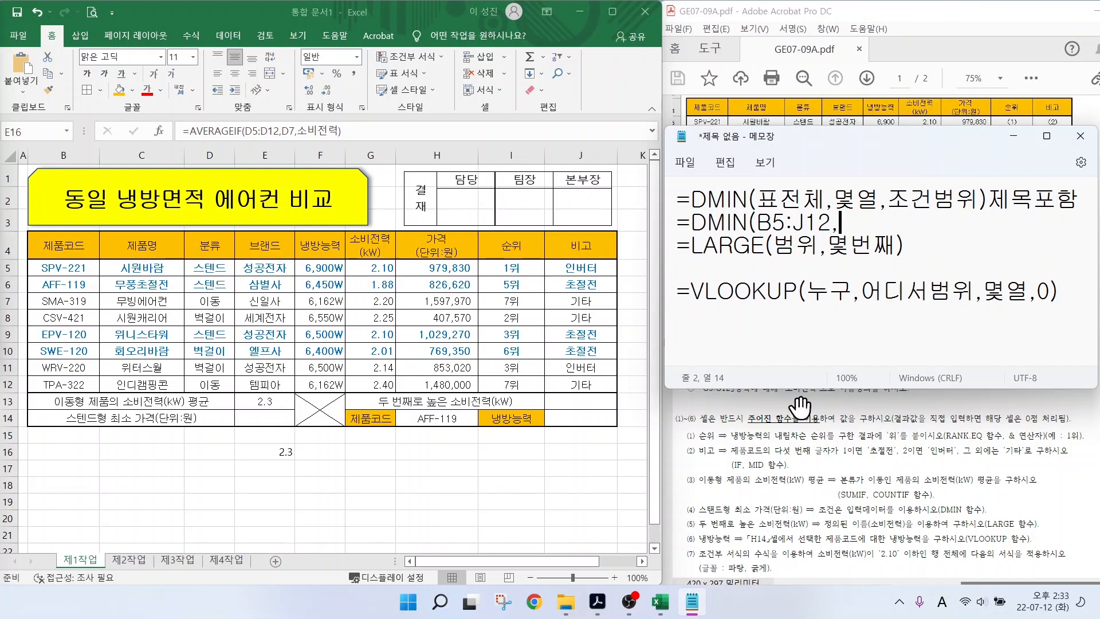
pyautogui.write('7')
# - Finish the draft with criteria D4:D5, the 분류 header and 스텐드
pyautogui.moveTo(403, 223); pyautogui.dragTo(473, 261)
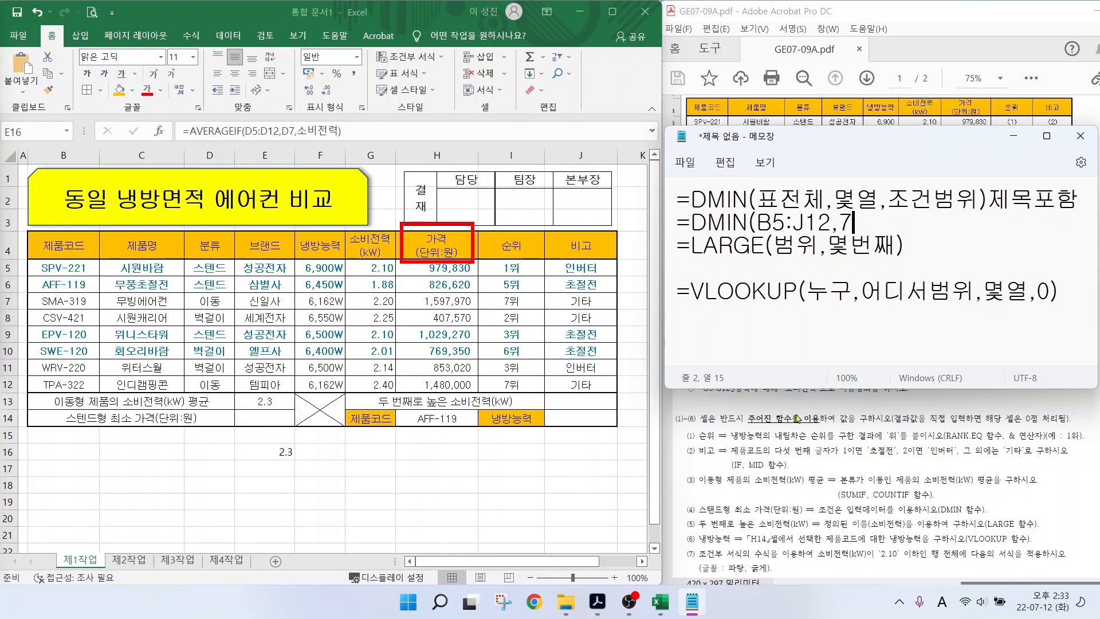
pyautogui.write(',')
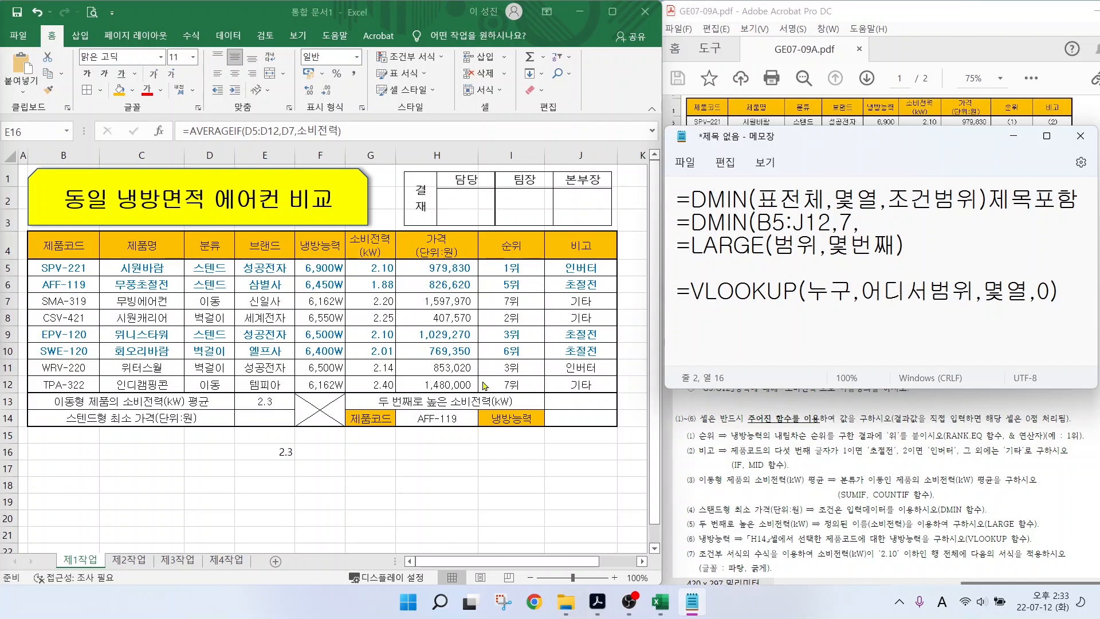
pyautogui.moveTo(185, 261); pyautogui.dragTo(234, 276)
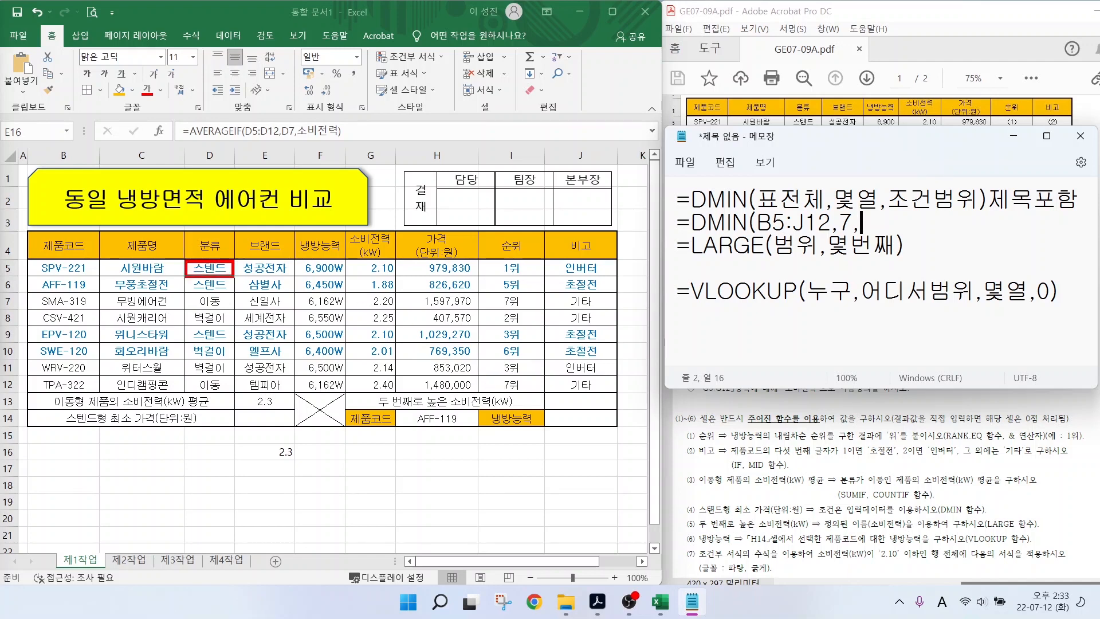
pyautogui.moveTo(185, 232); pyautogui.dragTo(236, 276)
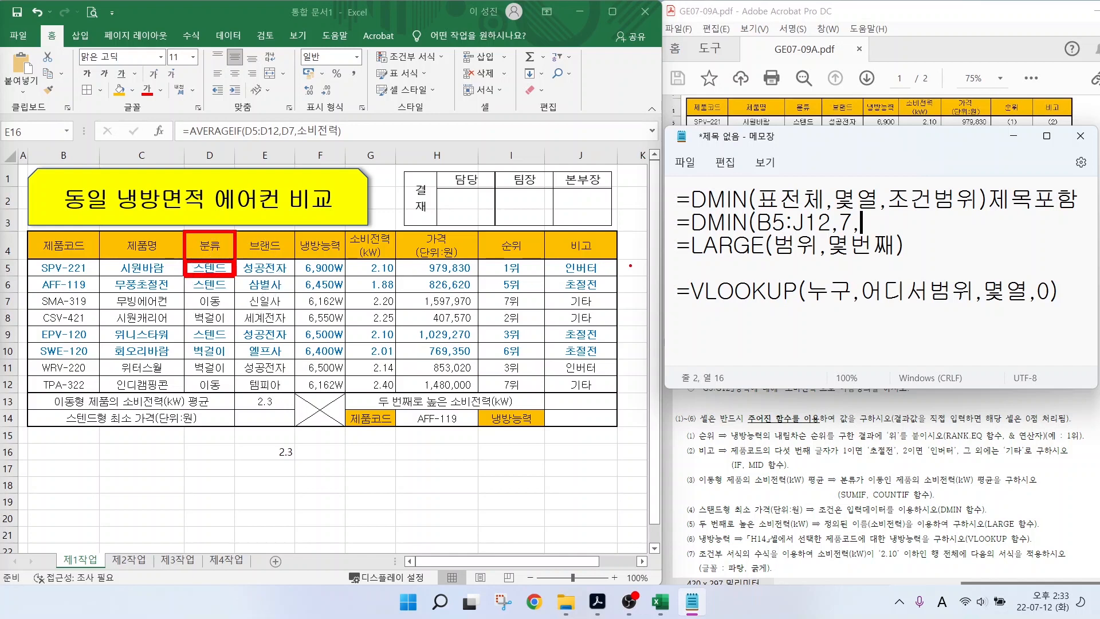
pyautogui.press('Escape')
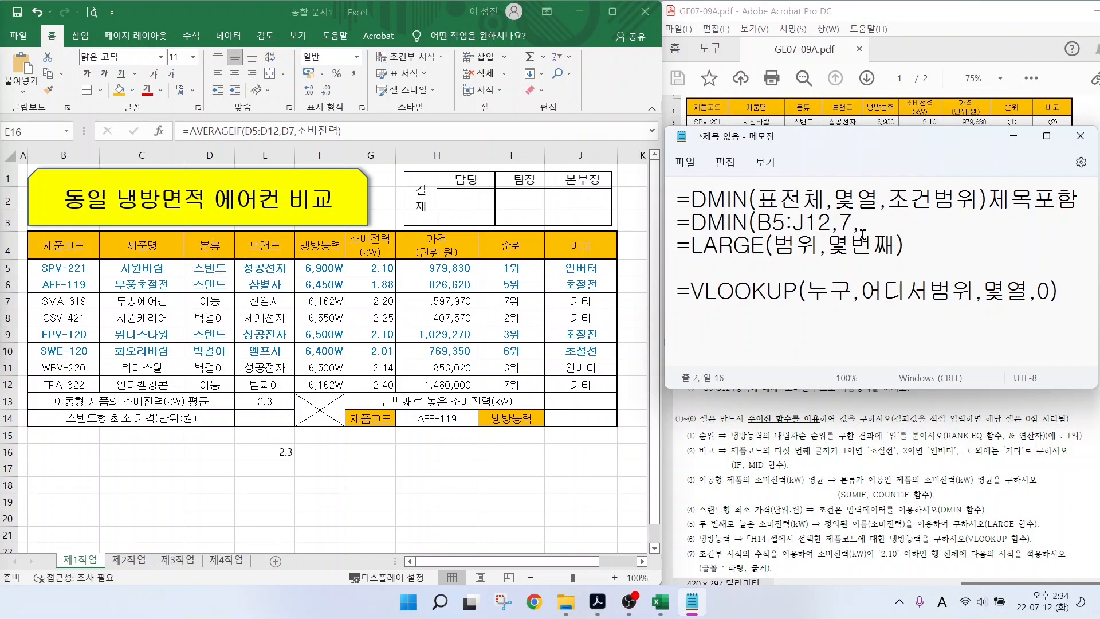
pyautogui.write('D4:D5)')
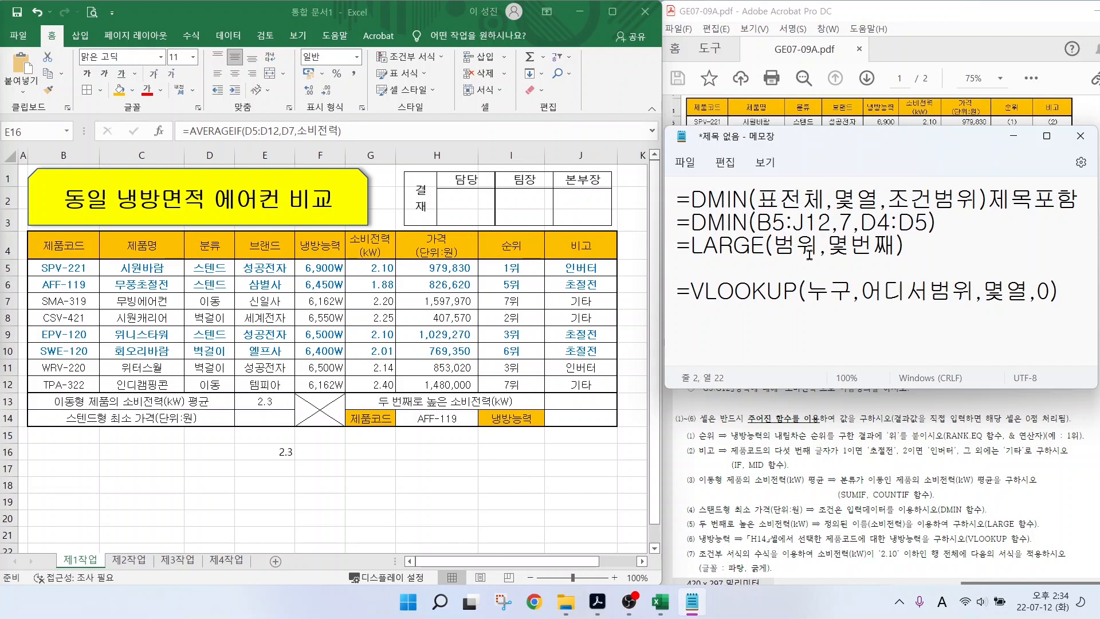
pyautogui.click(251, 419)
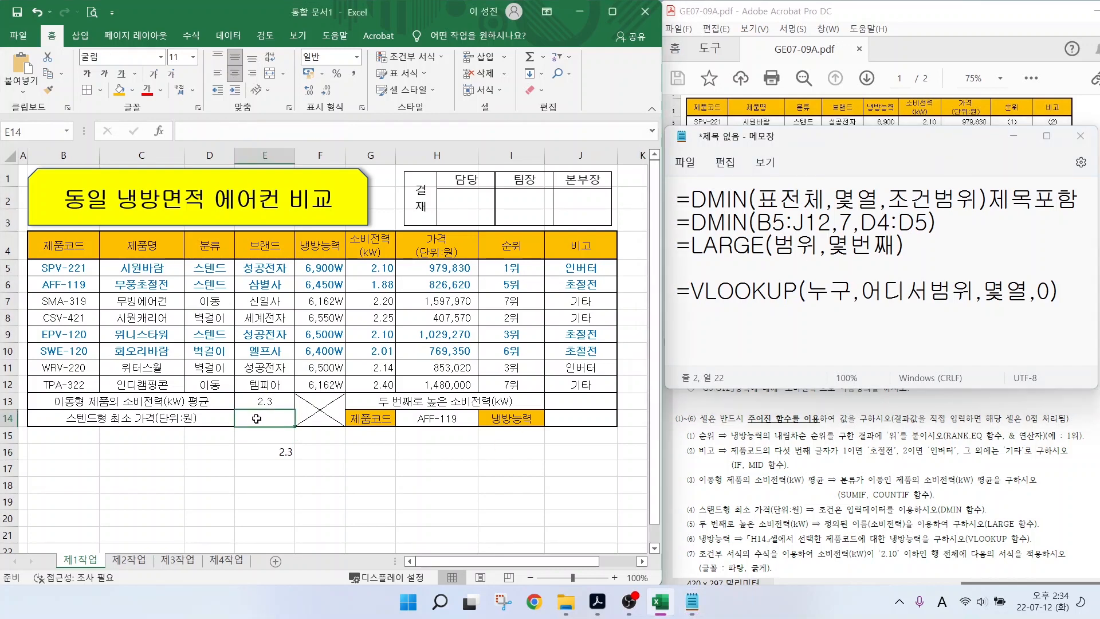
# - Enter =DMIN(B4:J12,H4,D4:D5) in E14, returning 826620 for the 스탠드 units
pyautogui.write('=DMIN(')
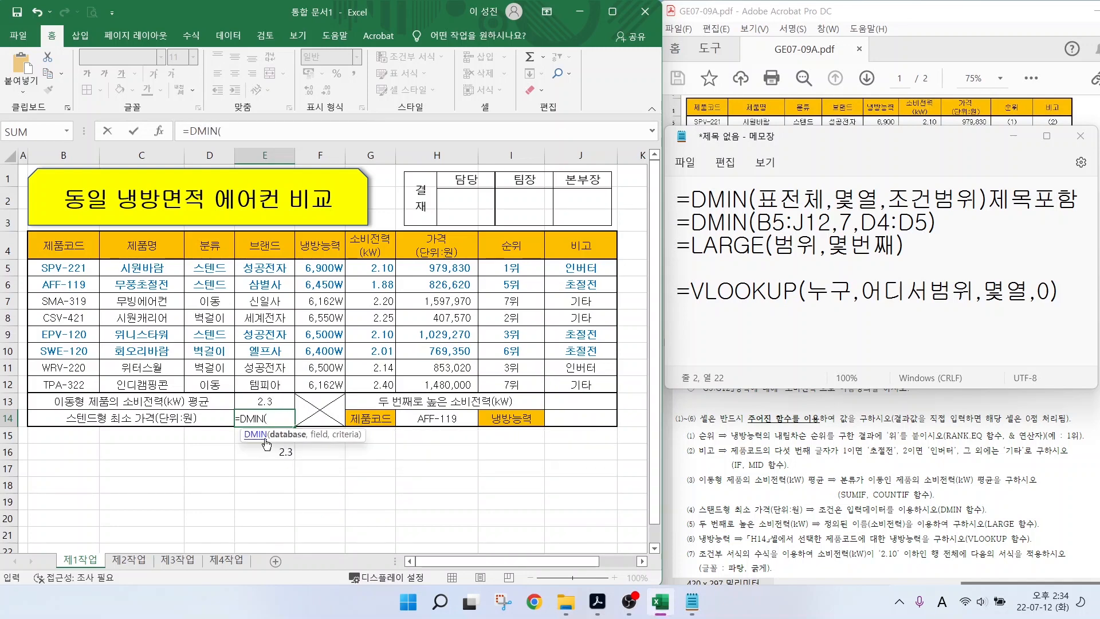
pyautogui.moveTo(56, 246); pyautogui.dragTo(576, 384)
pyautogui.write(',')
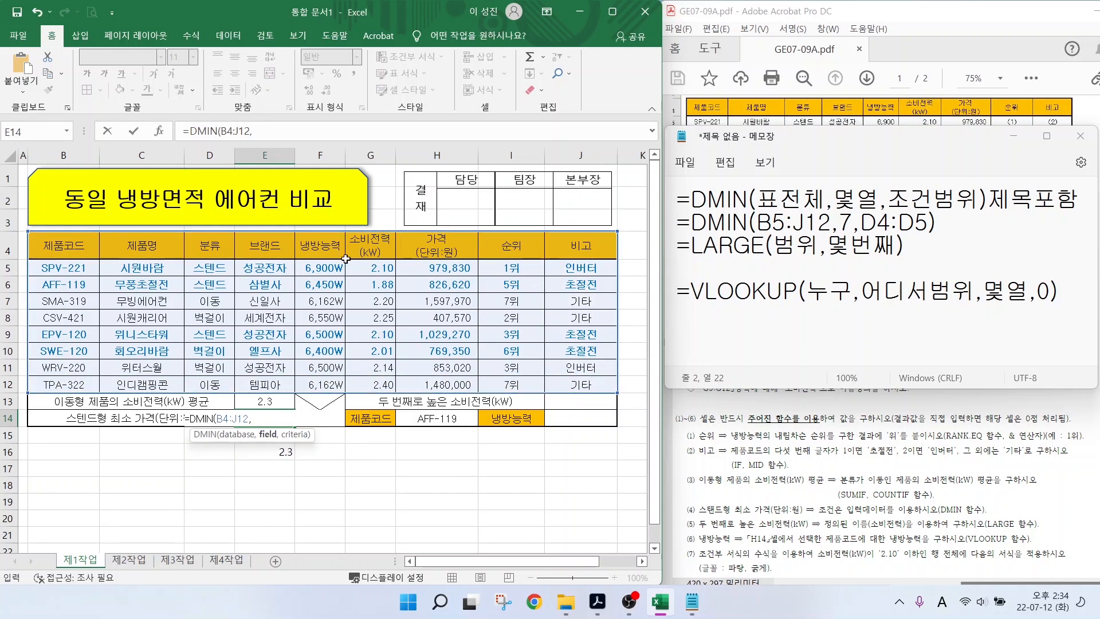
pyautogui.click(428, 248)
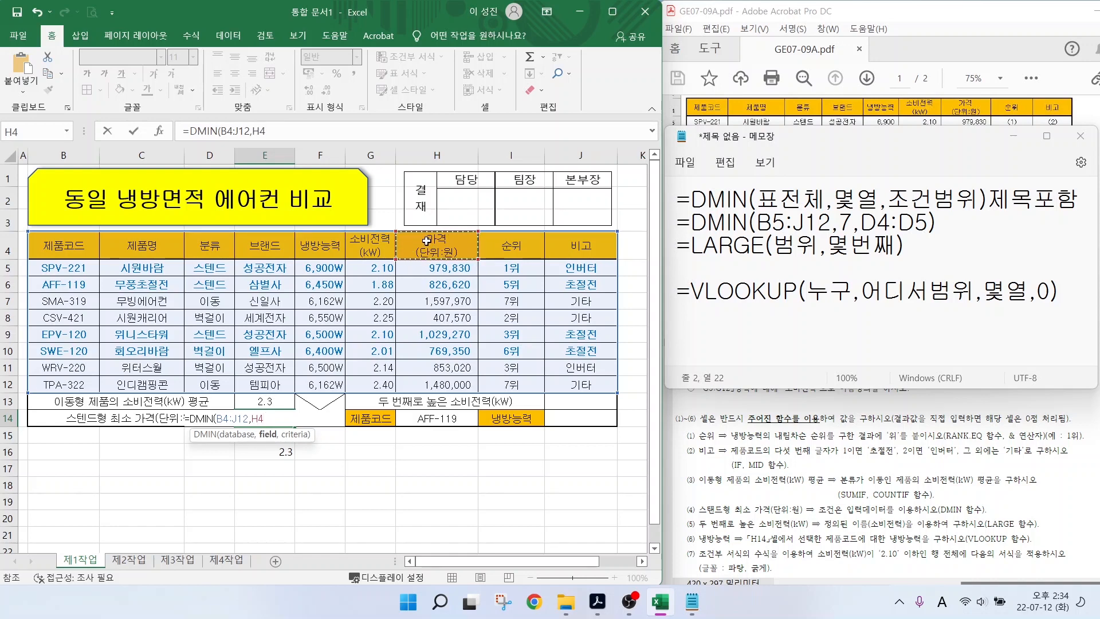
pyautogui.write(',')
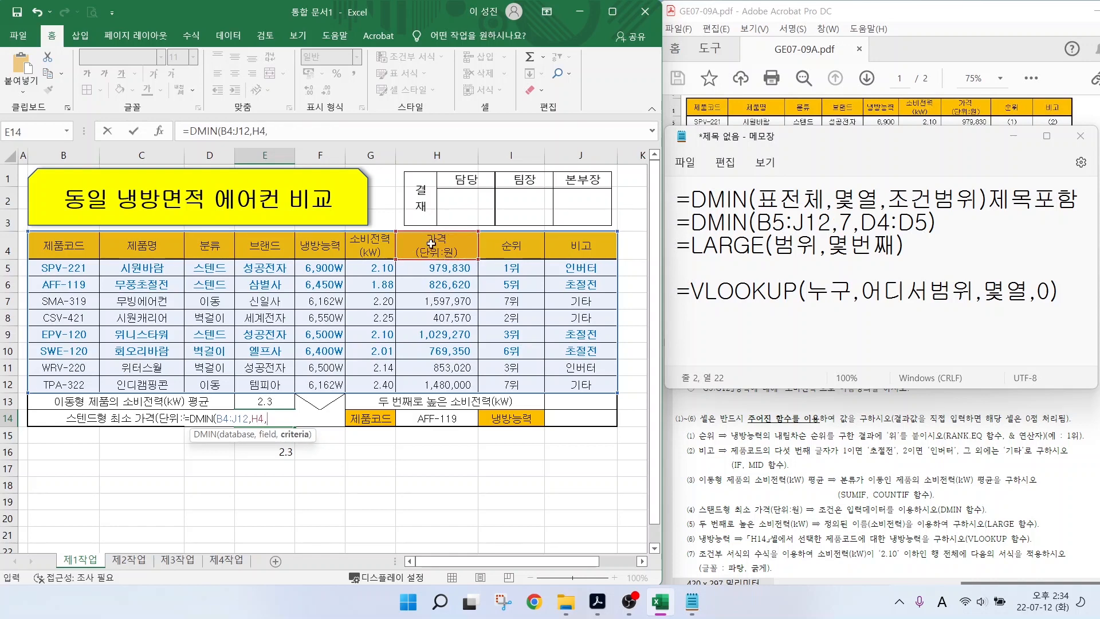
pyautogui.click(204, 269)
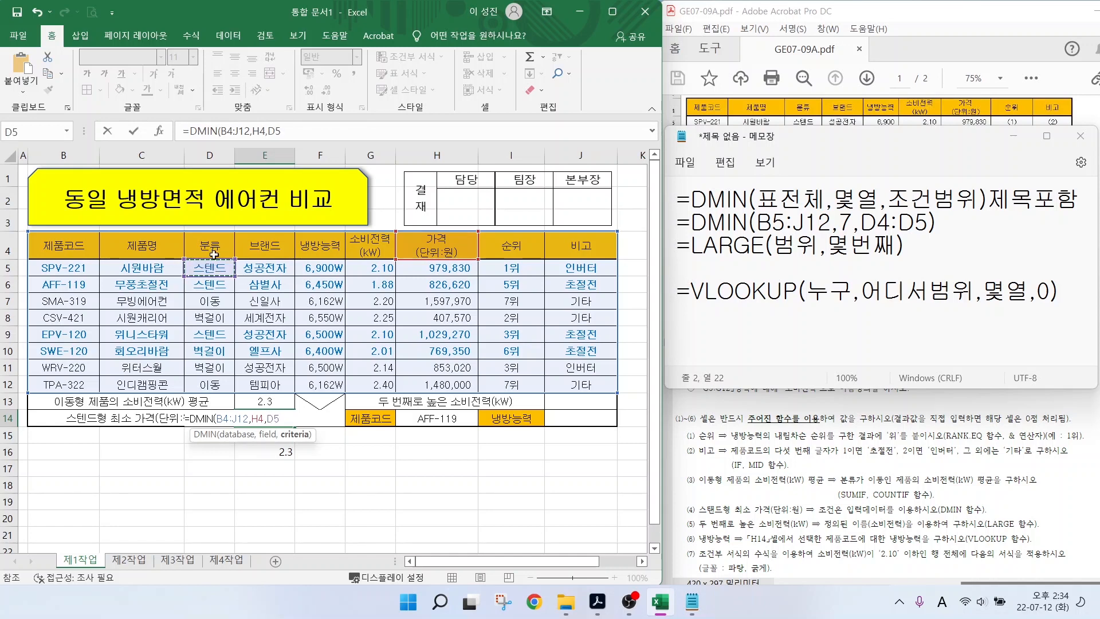
pyautogui.moveTo(211, 245); pyautogui.dragTo(211, 270)
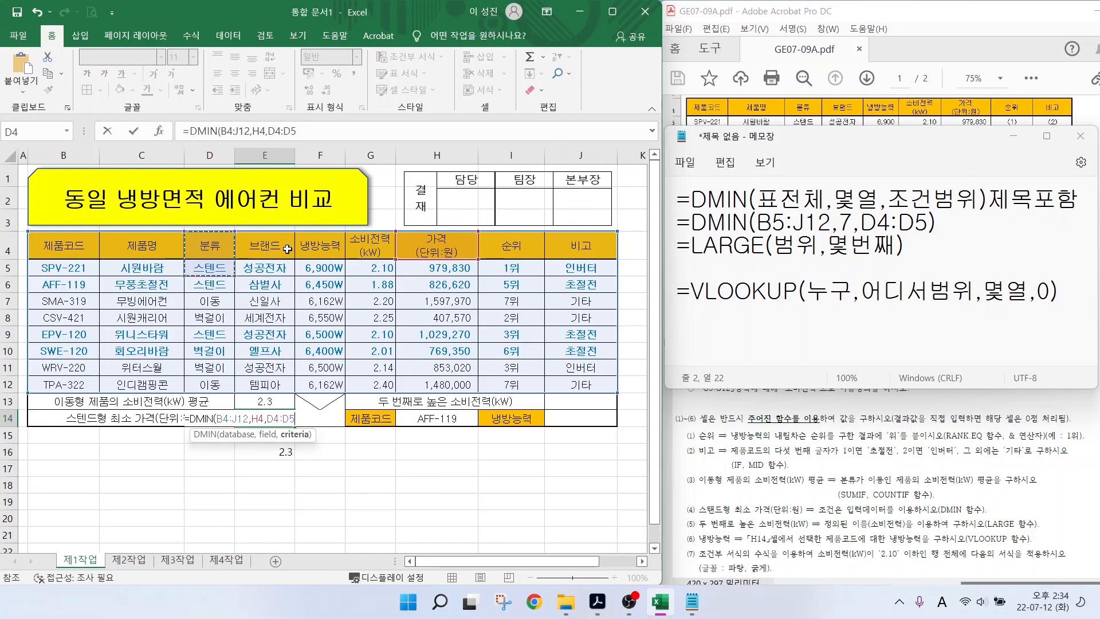
pyautogui.press('Return')
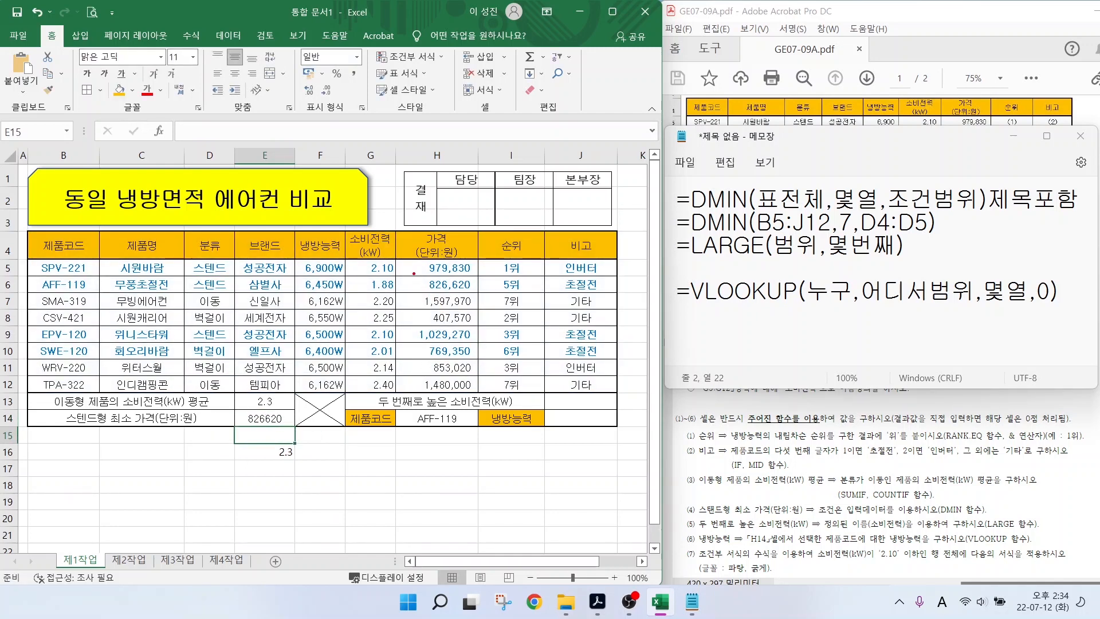
# - Mark the 826,620 result, the LARGE task (5), and the 범위 argument in the LARGE note
pyautogui.moveTo(397, 255)
pyautogui.mouseDown()
pyautogui.moveTo(493, 344)
pyautogui.moveTo(512, 403)
pyautogui.mouseUp()
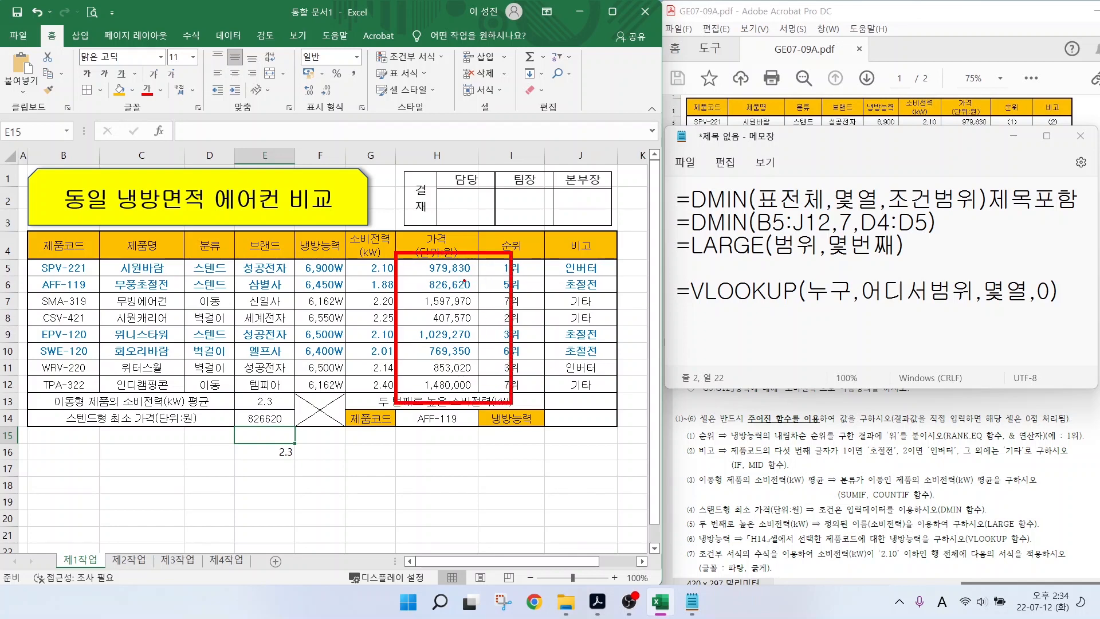
pyautogui.moveTo(464, 282); pyautogui.dragTo(509, 264)
pyautogui.press('e')
pyautogui.moveTo(691, 532); pyautogui.dragTo(1040, 531)
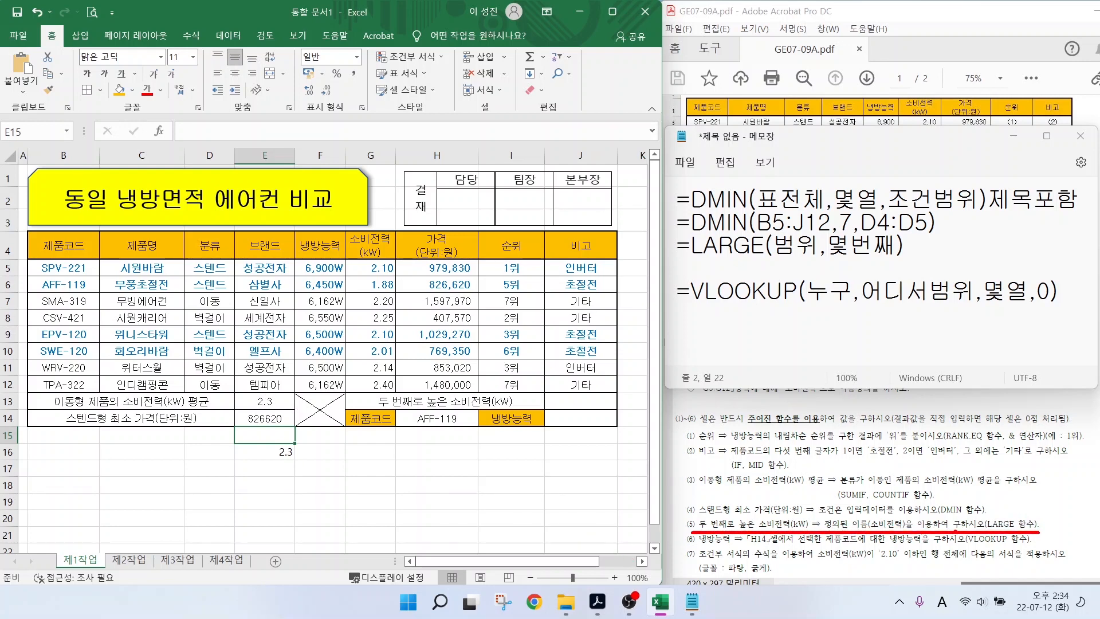
pyautogui.moveTo(1002, 538)
pyautogui.mouseDown()
pyautogui.moveTo(1029, 507)
pyautogui.moveTo(1010, 538)
pyautogui.mouseUp()
pyautogui.press('e')
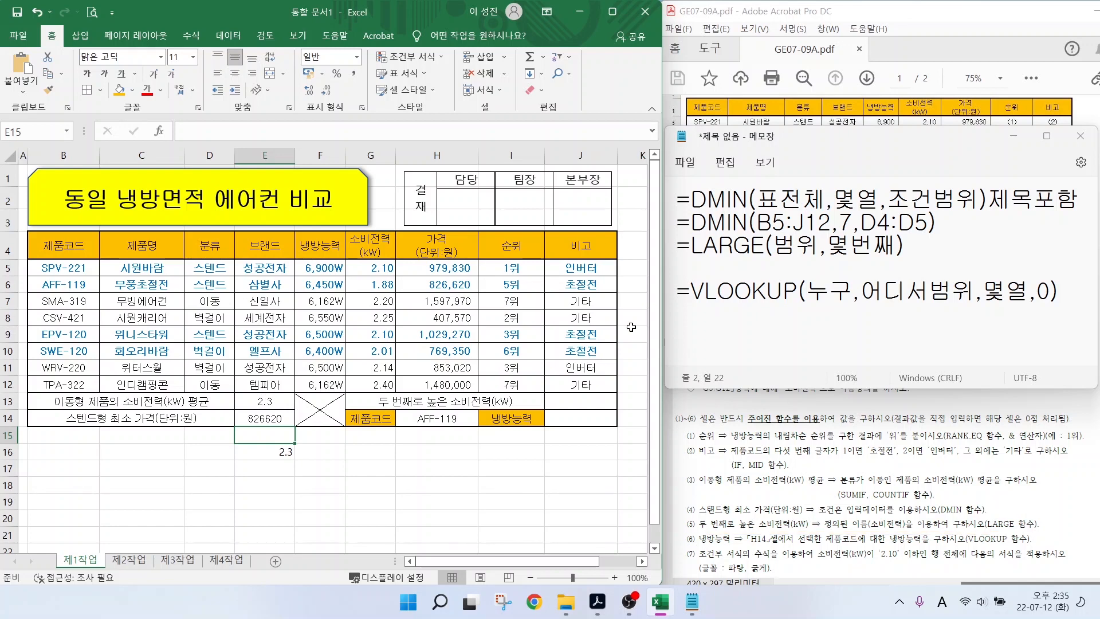
pyautogui.moveTo(808, 260)
pyautogui.mouseDown()
pyautogui.moveTo(769, 247)
pyautogui.moveTo(810, 255)
pyautogui.moveTo(921, 208)
pyautogui.mouseUp()
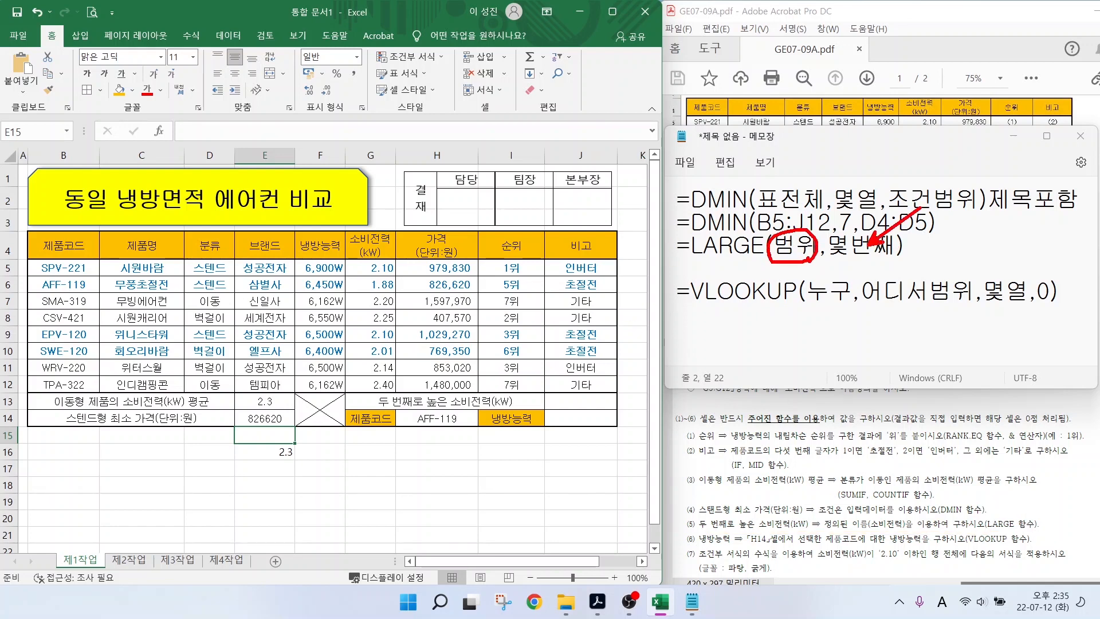
pyautogui.press('Escape')
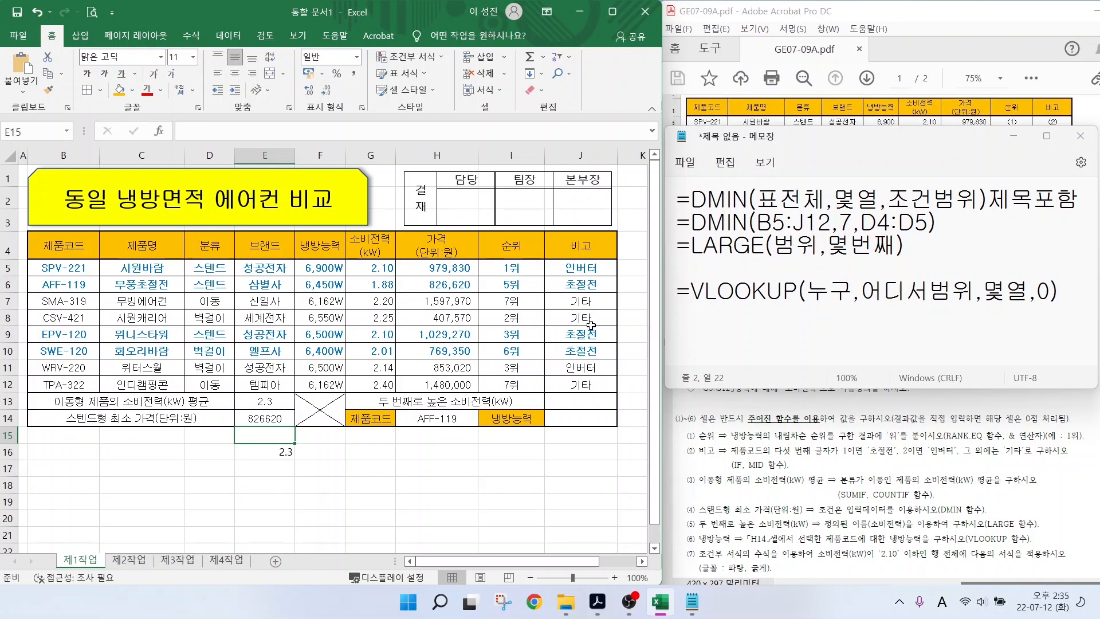
# - Write the example =LARGE(G5:G12,2) on the note's fourth line
pyautogui.click(694, 272)
pyautogui.write('=')
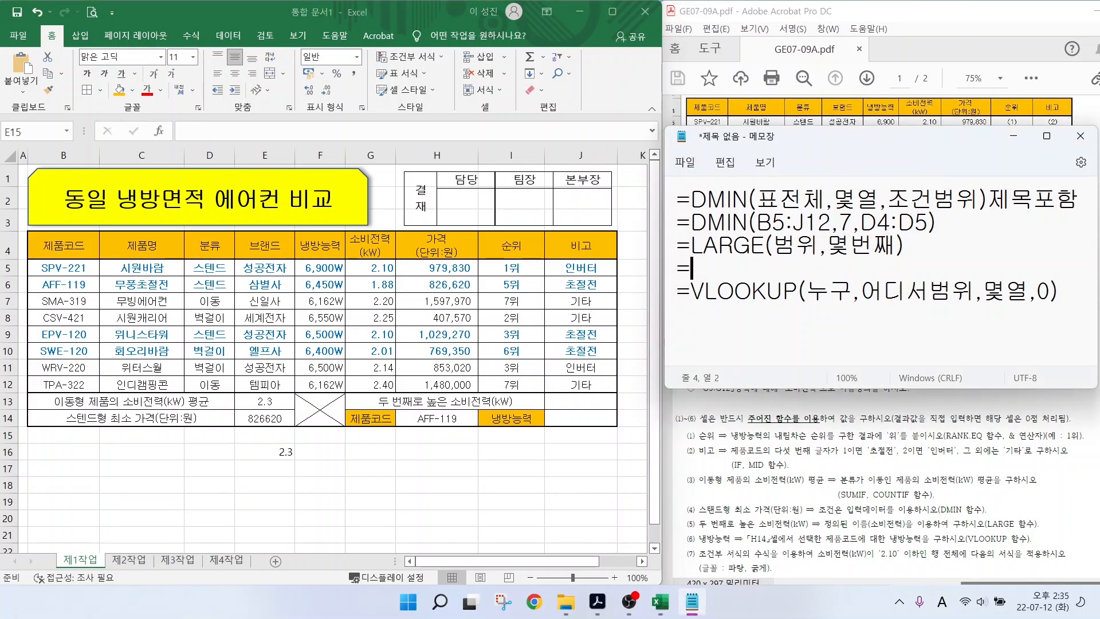
pyautogui.write('LARGE(')
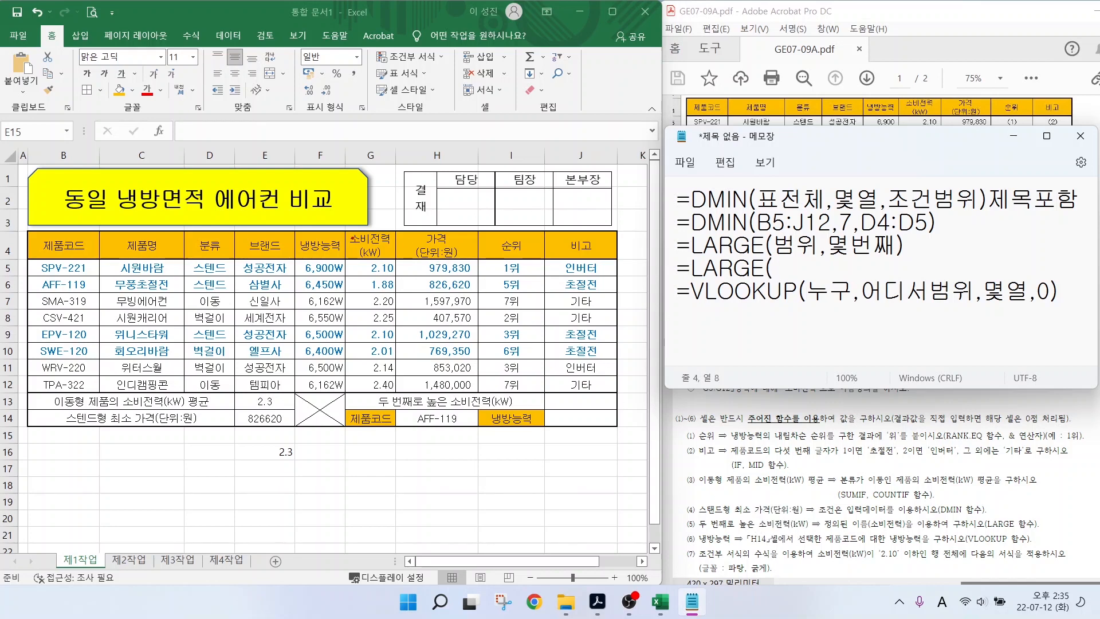
pyautogui.moveTo(342, 261)
pyautogui.mouseDown()
pyautogui.moveTo(407, 386)
pyautogui.moveTo(400, 396)
pyautogui.mouseUp()
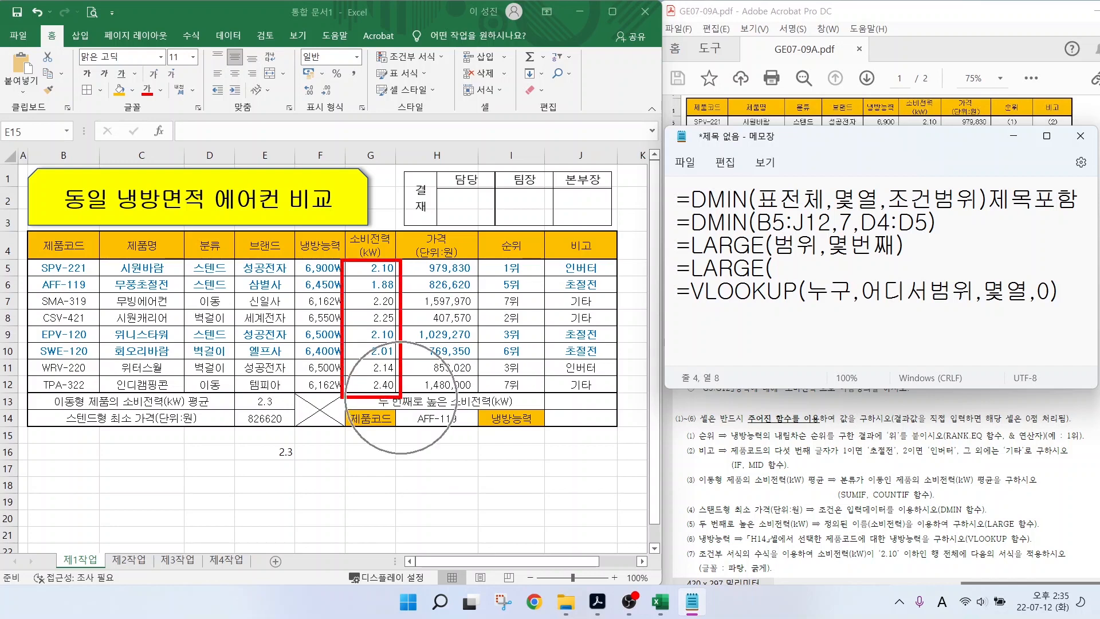
pyautogui.press('Escape')
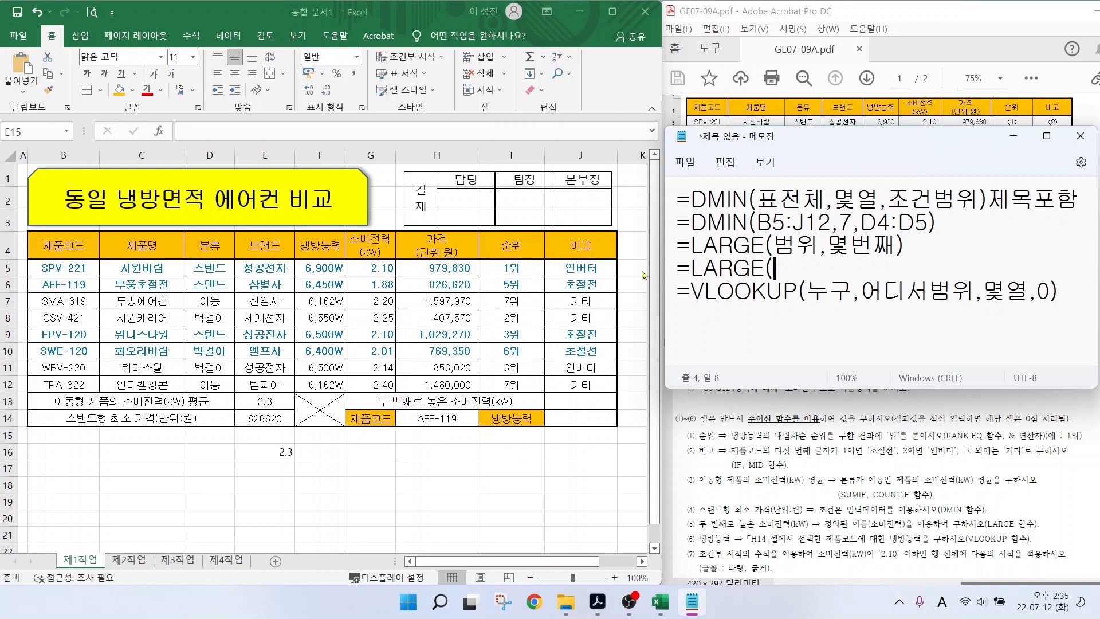
pyautogui.write('G5:G12,')
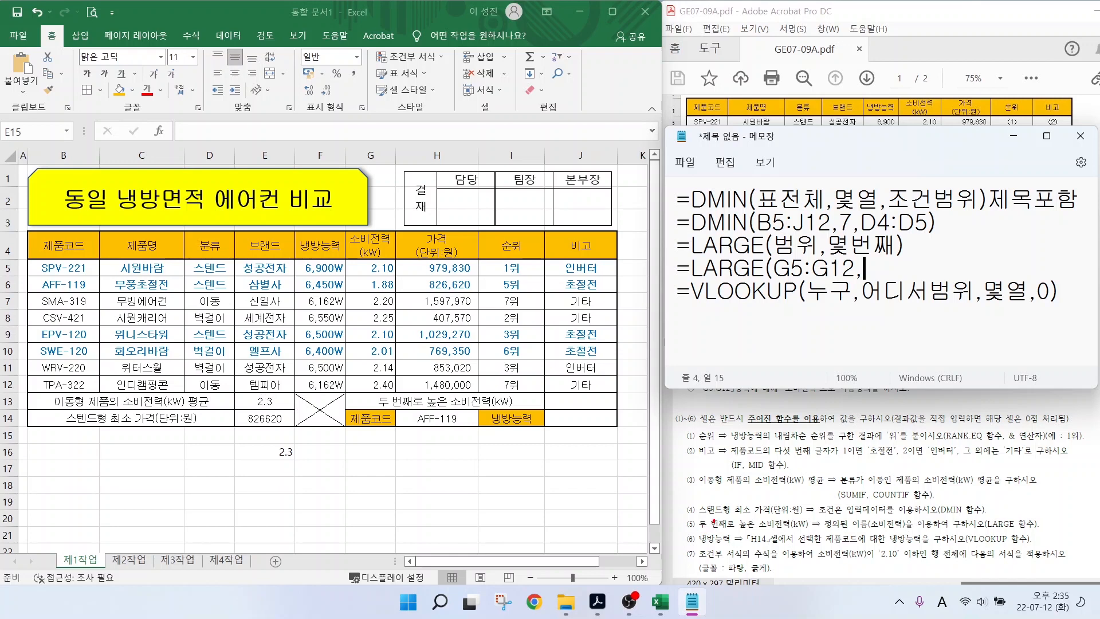
pyautogui.moveTo(713, 522); pyautogui.dragTo(739, 487)
pyautogui.moveTo(701, 533); pyautogui.dragTo(740, 533)
pyautogui.moveTo(878, 258); pyautogui.dragTo(900, 276)
pyautogui.write('2)')
pyautogui.doubleClick(571, 400)
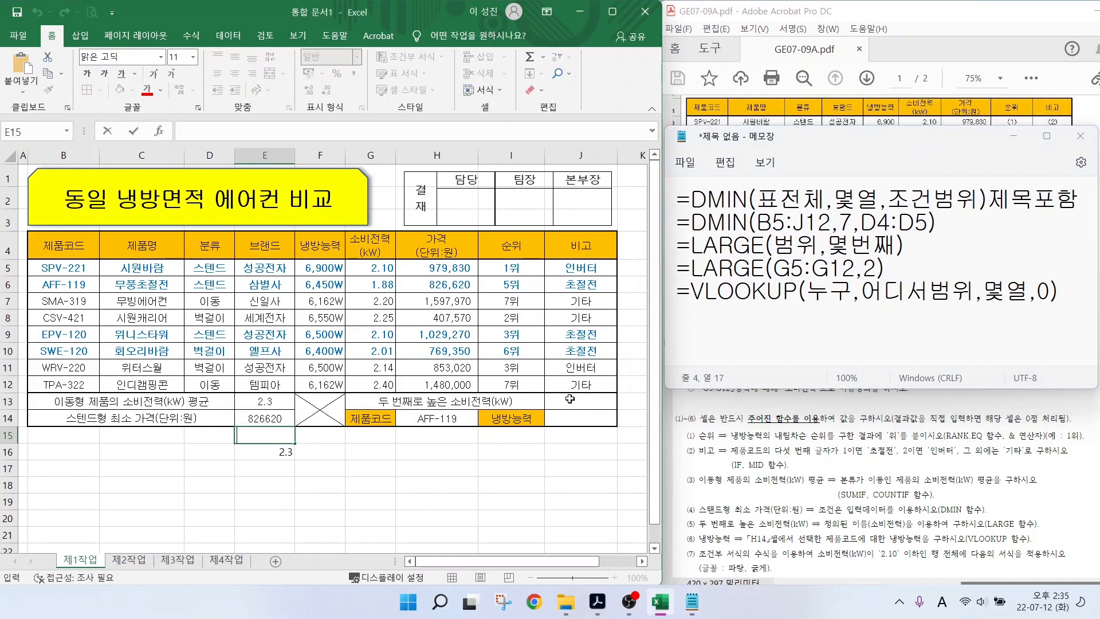
# - Enter =LARGE(G5:G12,2) in J13, returning 2.25 as the second-highest power
pyautogui.click(571, 400)
pyautogui.write('=LARGE(')
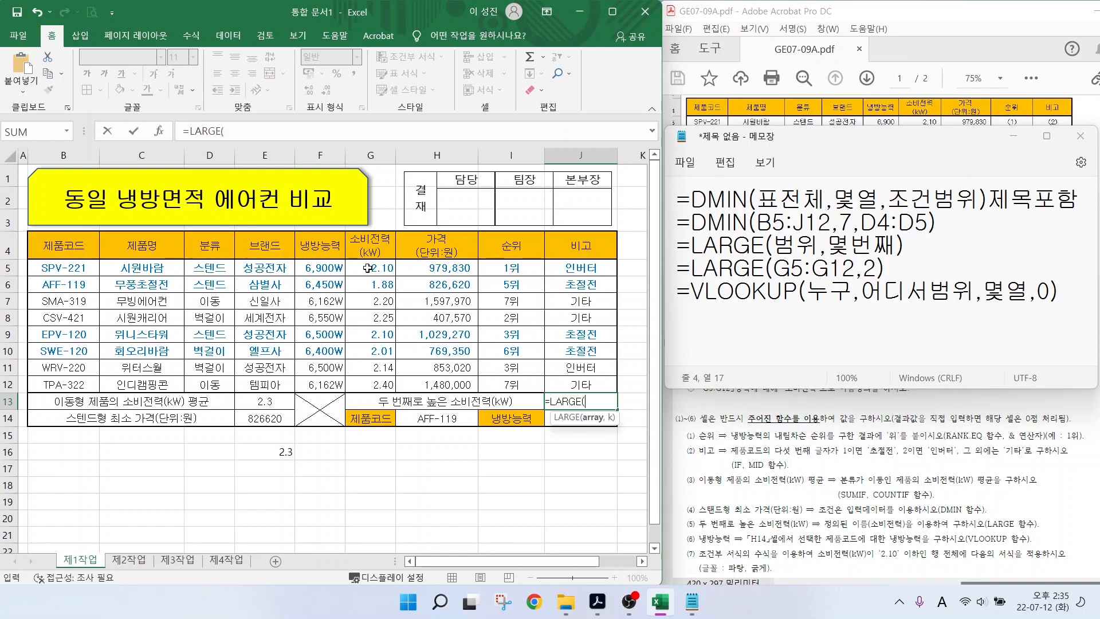
pyautogui.moveTo(367, 267); pyautogui.dragTo(368, 386)
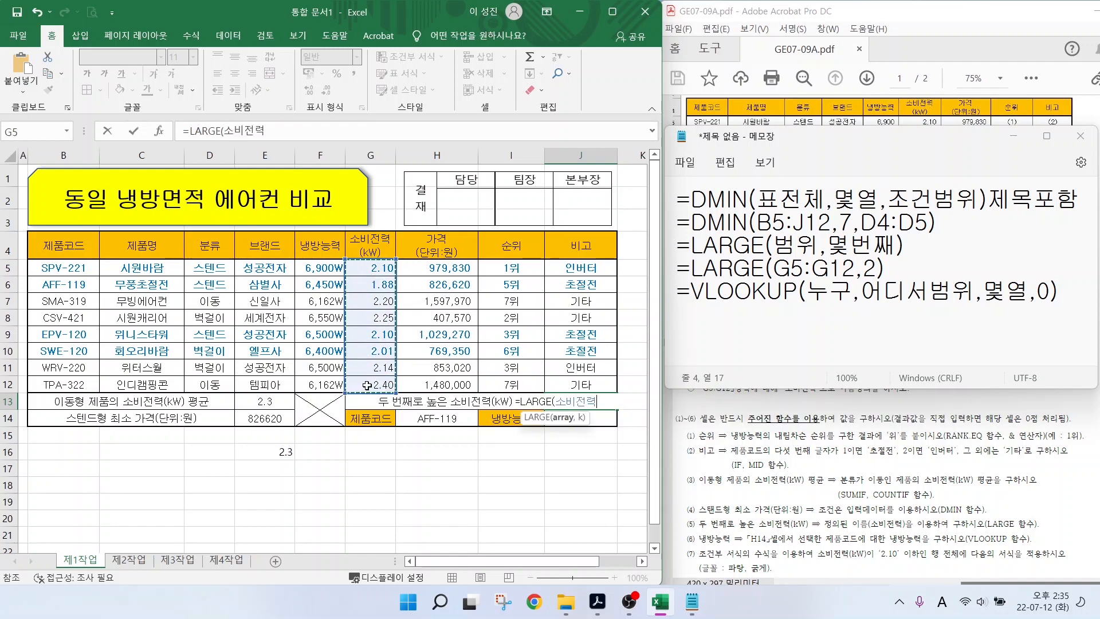
pyautogui.write(',2')
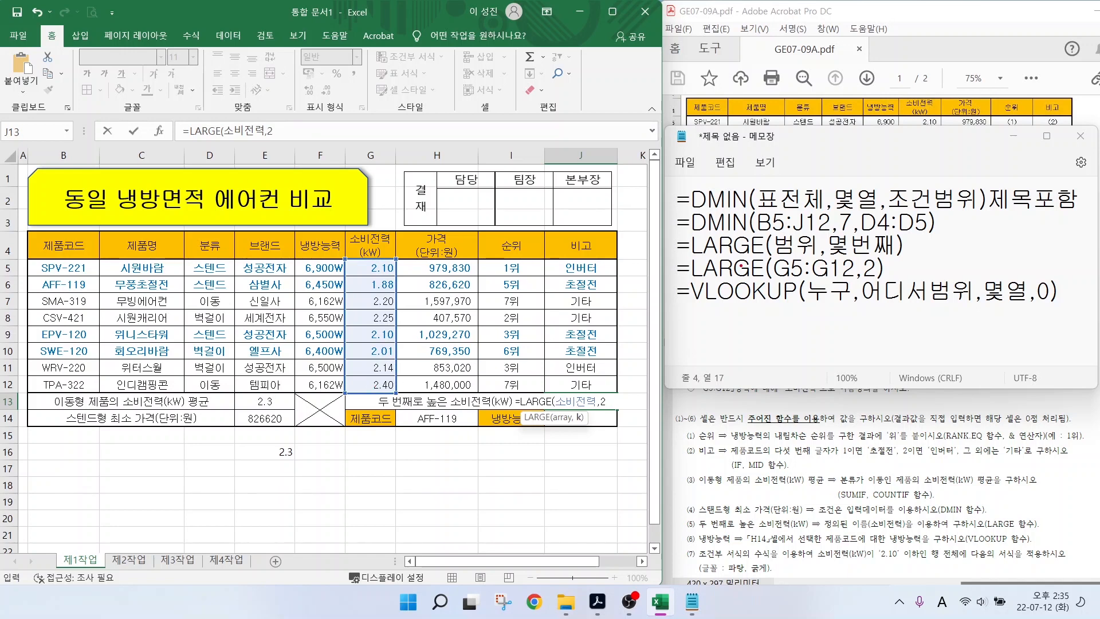
pyautogui.moveTo(769, 278); pyautogui.dragTo(860, 278)
pyautogui.moveTo(589, 408)
pyautogui.mouseDown()
pyautogui.moveTo(562, 406)
pyautogui.moveTo(587, 389)
pyautogui.moveTo(589, 416)
pyautogui.mouseUp()
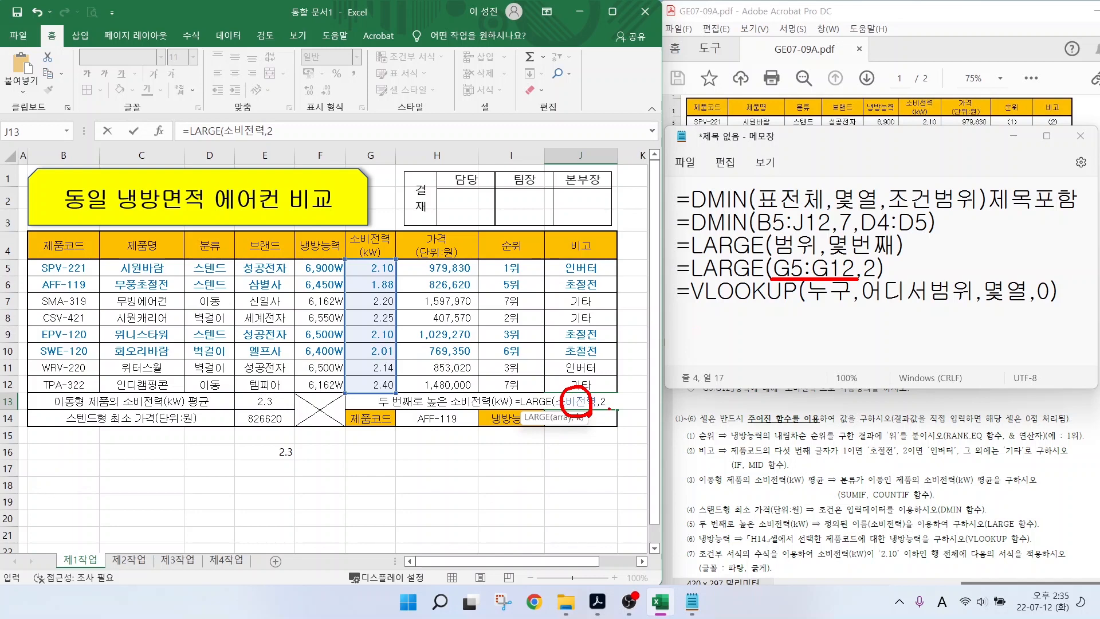
pyautogui.press('Escape')
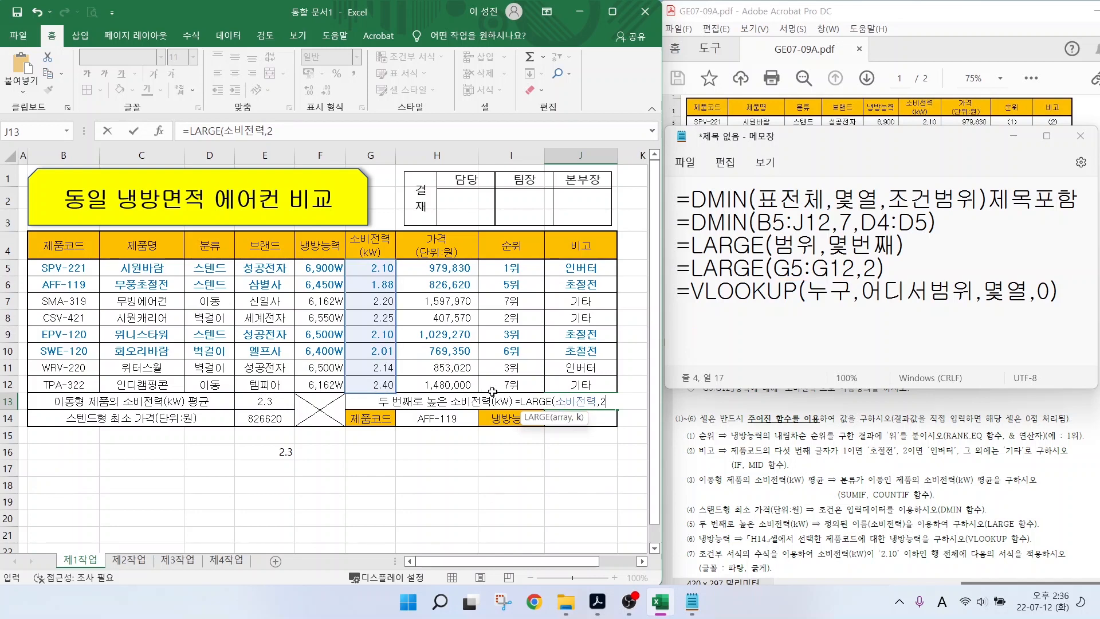
pyautogui.write(')')
pyautogui.press('Return')
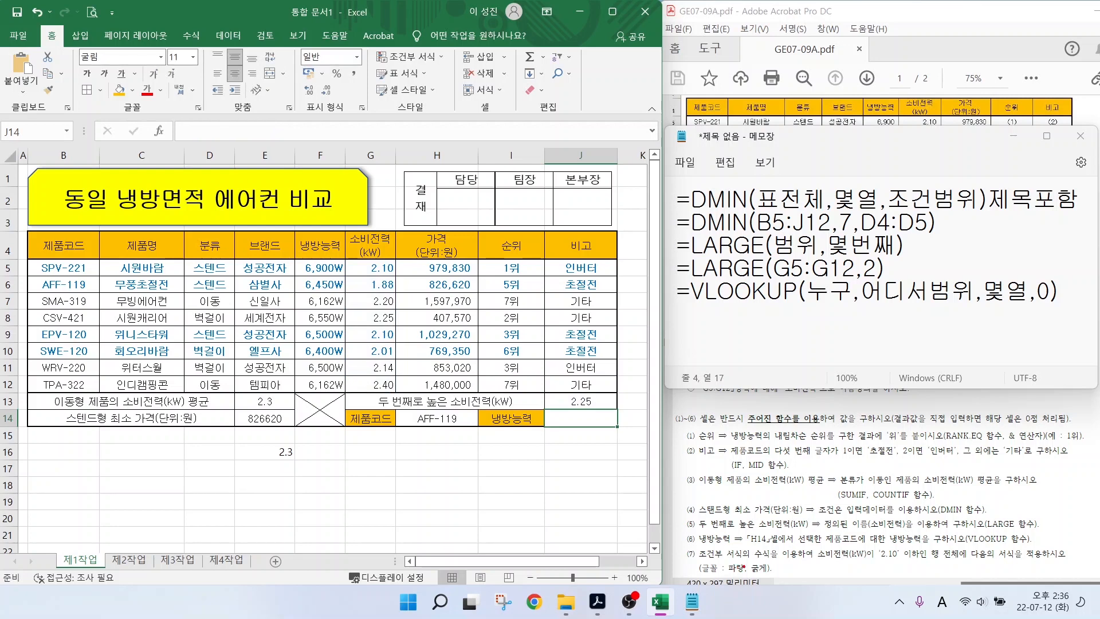
# - Annotate 냉방능력 in the task and each argument of the VLOOKUP pattern in the notes
pyautogui.moveTo(702, 545); pyautogui.dragTo(1014, 547)
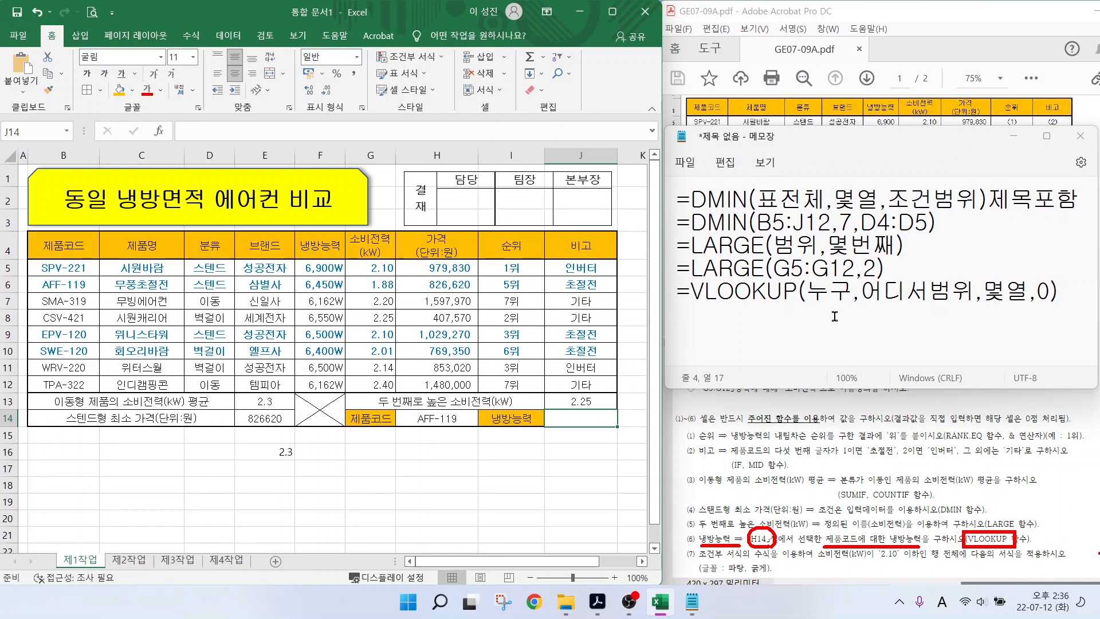
pyautogui.press('e')
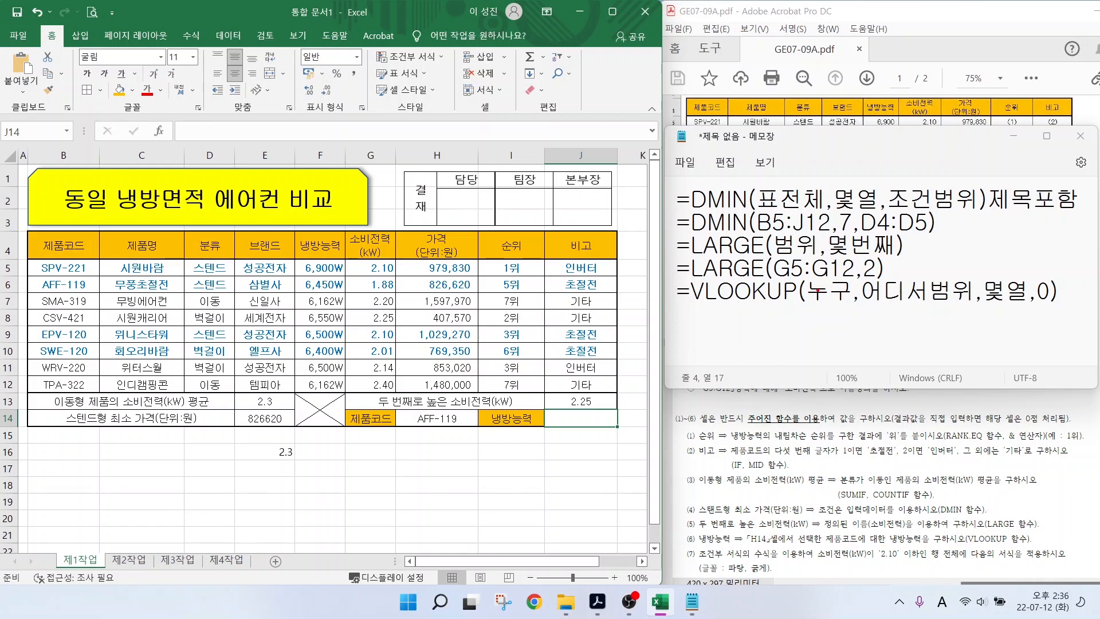
pyautogui.moveTo(854, 299)
pyautogui.mouseDown()
pyautogui.moveTo(823, 309)
pyautogui.moveTo(850, 278)
pyautogui.mouseUp()
pyautogui.moveTo(938, 308)
pyautogui.mouseDown()
pyautogui.moveTo(909, 313)
pyautogui.moveTo(942, 297)
pyautogui.mouseUp()
pyautogui.moveTo(1003, 278)
pyautogui.mouseDown()
pyautogui.moveTo(1027, 245)
pyautogui.moveTo(1017, 273)
pyautogui.mouseUp()
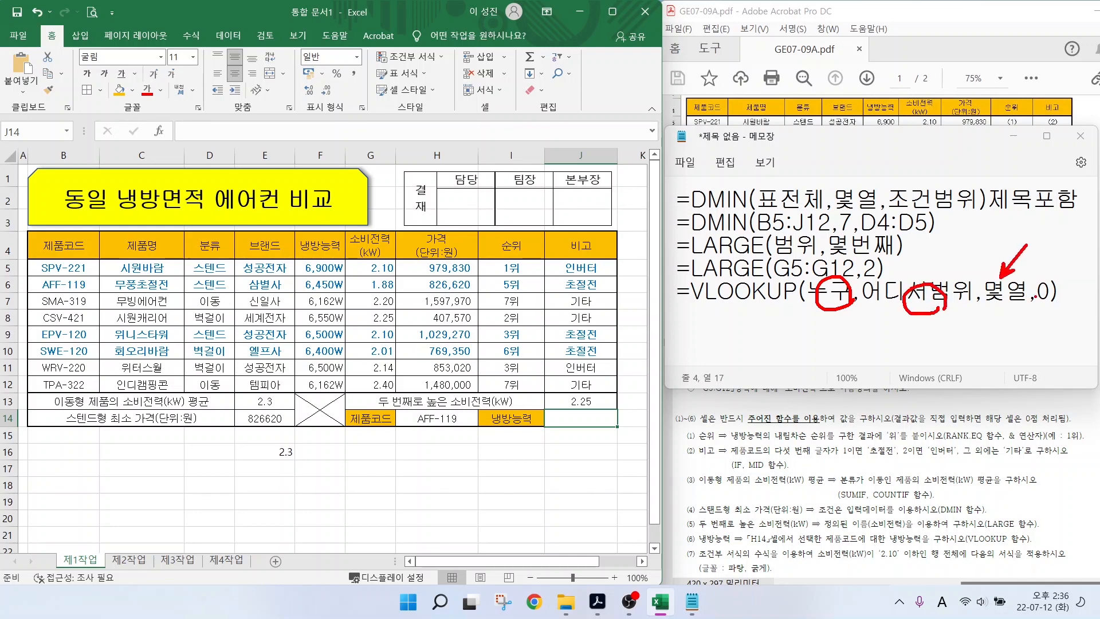
pyautogui.moveTo(1058, 302)
pyautogui.mouseDown()
pyautogui.moveTo(1033, 281)
pyautogui.moveTo(1059, 306)
pyautogui.mouseUp()
pyautogui.press('Escape')
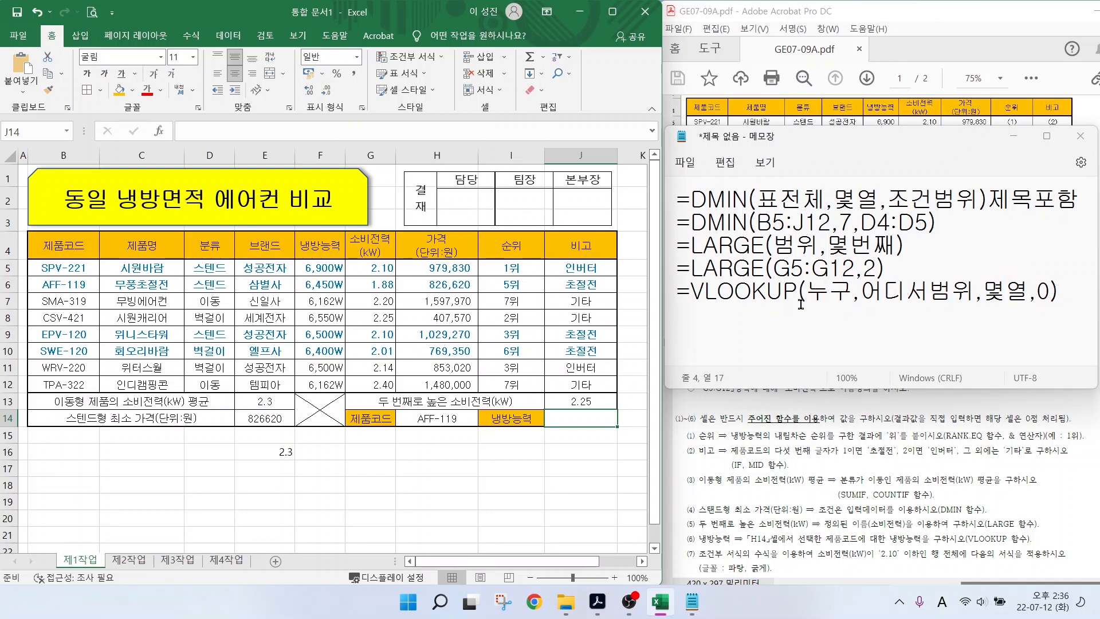
# - Start a new notes line with =VLOOKUP(H14, using H14 as the lookup value
pyautogui.click(1070, 293)
pyautogui.press('Return')
pyautogui.write('=V')
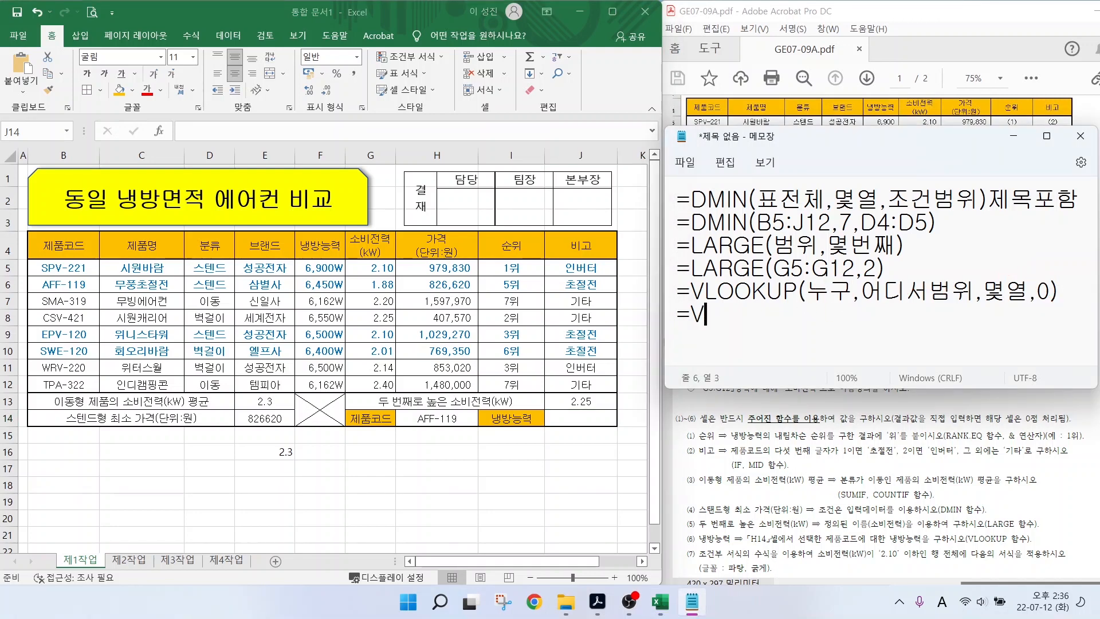
pyautogui.write('LOOKUP(')
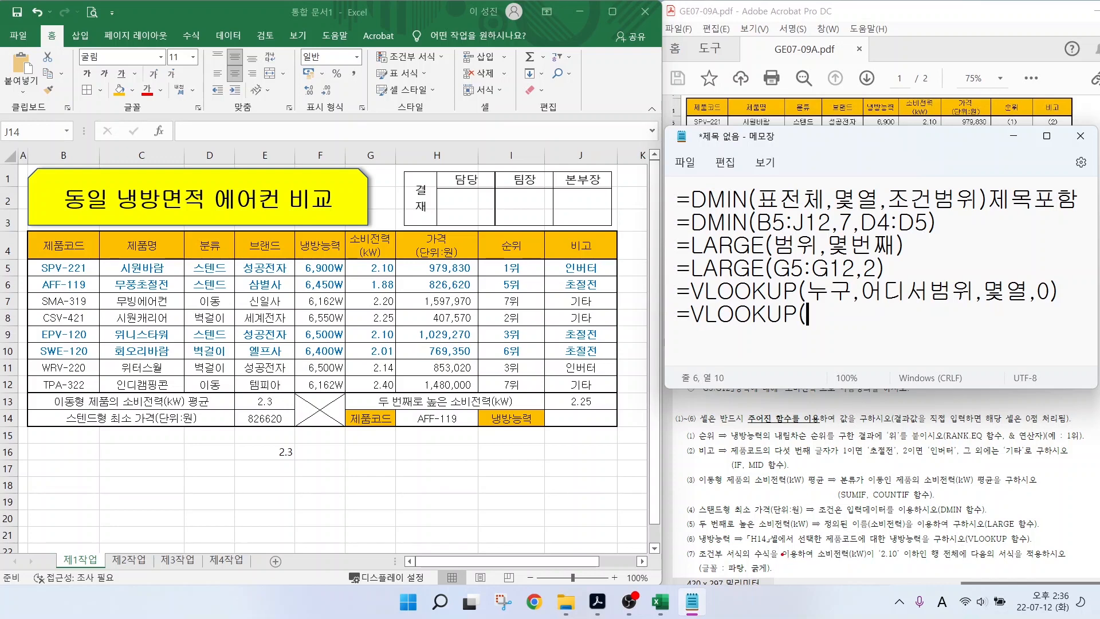
pyautogui.moveTo(775, 554)
pyautogui.mouseDown()
pyautogui.moveTo(753, 549)
pyautogui.moveTo(760, 526)
pyautogui.moveTo(775, 544)
pyautogui.mouseUp()
pyautogui.press('Escape')
pyautogui.write('H14,')
# - Mark range B5:F12, number its columns to 5 at 냉방능력, and finish with B5:F12,5,0)
pyautogui.hotkey('ctrl', '2')
pyautogui.moveTo(816, 529); pyautogui.dragTo(930, 549)
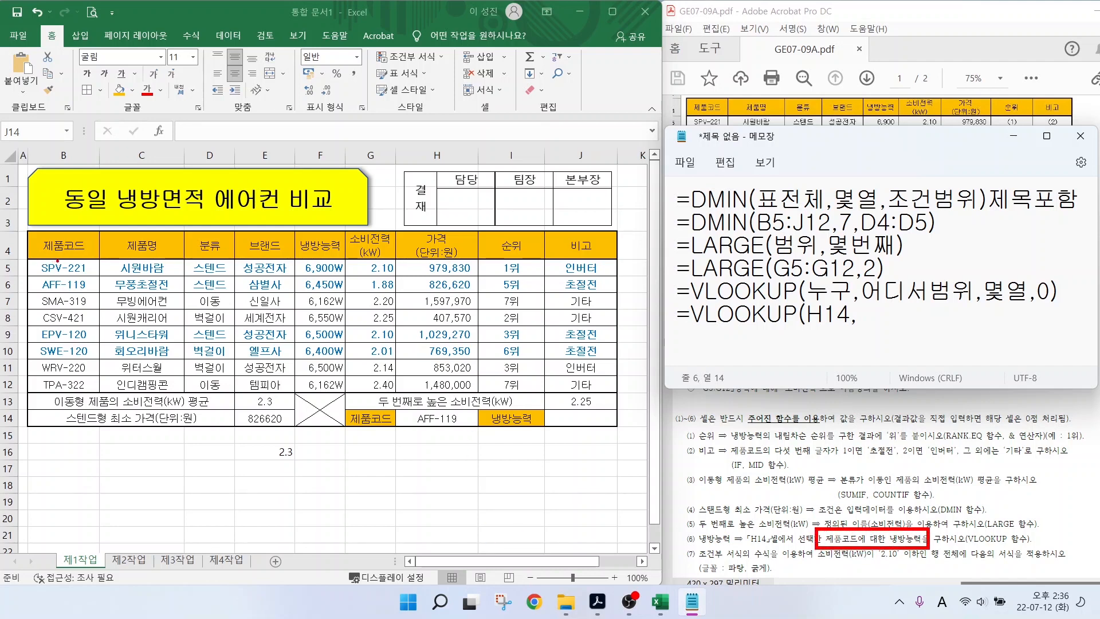
pyautogui.moveTo(57, 261); pyautogui.dragTo(110, 210)
pyautogui.moveTo(323, 268); pyautogui.dragTo(370, 206)
pyautogui.moveTo(26, 263); pyautogui.dragTo(348, 395)
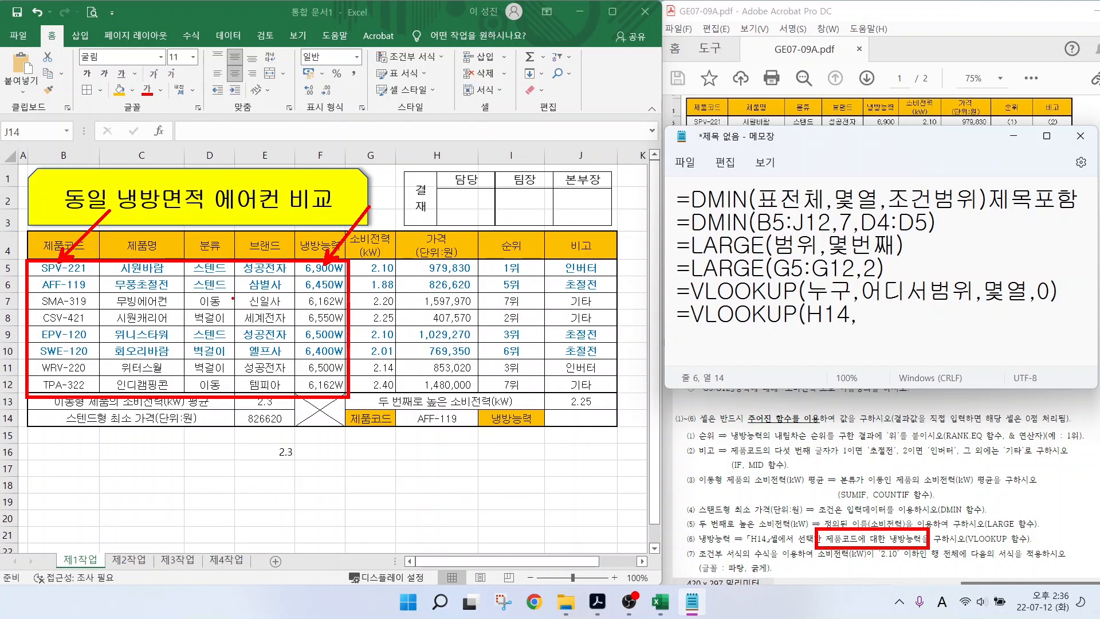
pyautogui.moveTo(74, 313); pyautogui.dragTo(57, 345)
pyautogui.moveTo(126, 314); pyautogui.dragTo(165, 344)
pyautogui.moveTo(199, 312)
pyautogui.mouseDown()
pyautogui.moveTo(216, 338)
pyautogui.moveTo(205, 344)
pyautogui.mouseUp()
pyautogui.moveTo(274, 304)
pyautogui.mouseDown()
pyautogui.moveTo(263, 319)
pyautogui.moveTo(284, 324)
pyautogui.mouseUp()
pyautogui.moveTo(273, 307); pyautogui.dragTo(275, 338)
pyautogui.moveTo(335, 290); pyautogui.dragTo(332, 349)
pyautogui.moveTo(328, 310); pyautogui.dragTo(359, 314)
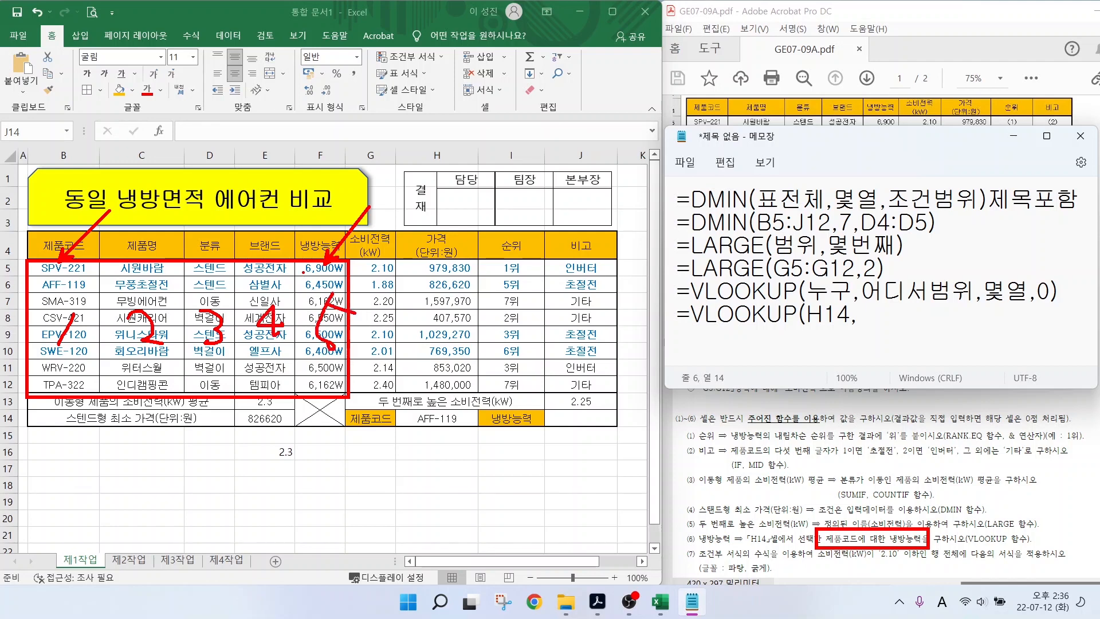
pyautogui.press('Escape')
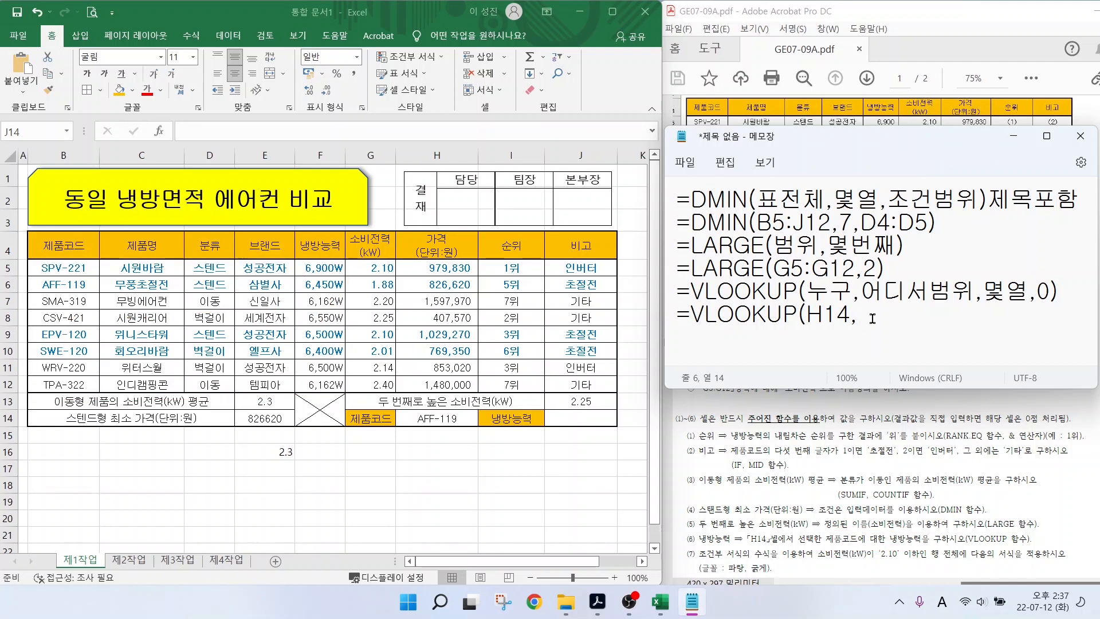
pyautogui.write('B5:F12,5,0)')
# - Begin J14's formula as =VLOOKUP(H14,B5:F12,5, via autocomplete and clicked references
pyautogui.click(574, 418)
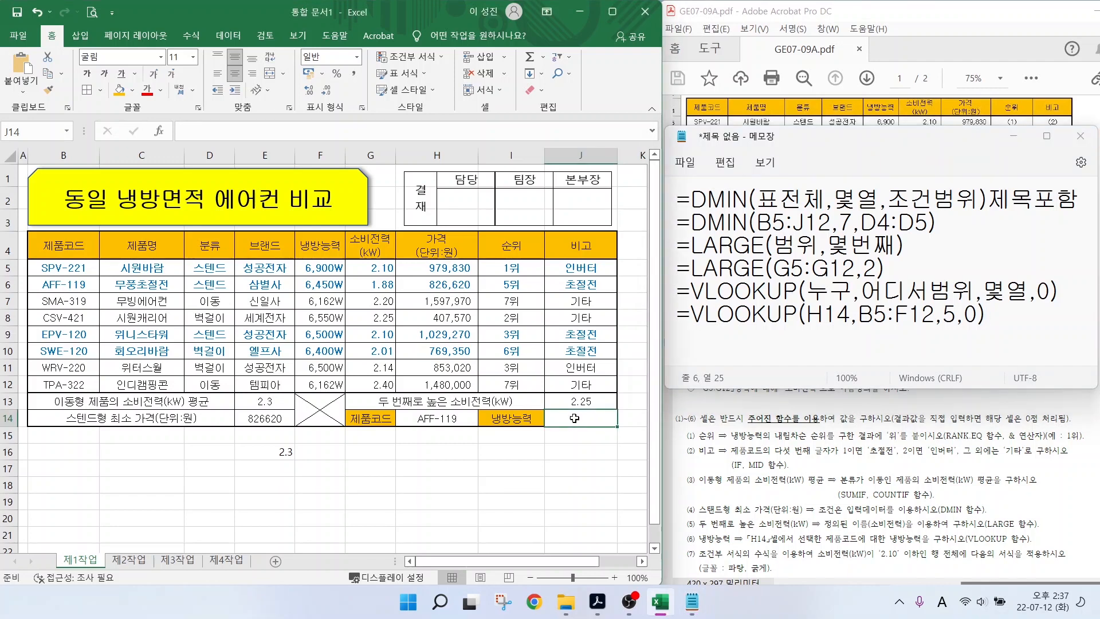
pyautogui.write('=VL')
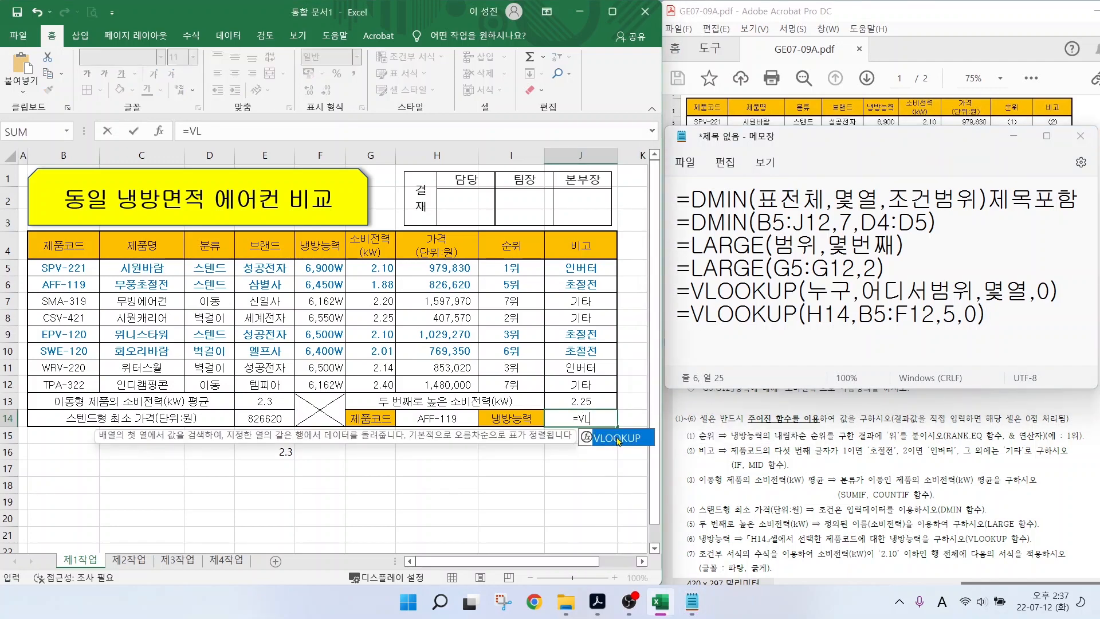
pyautogui.doubleClick(619, 439)
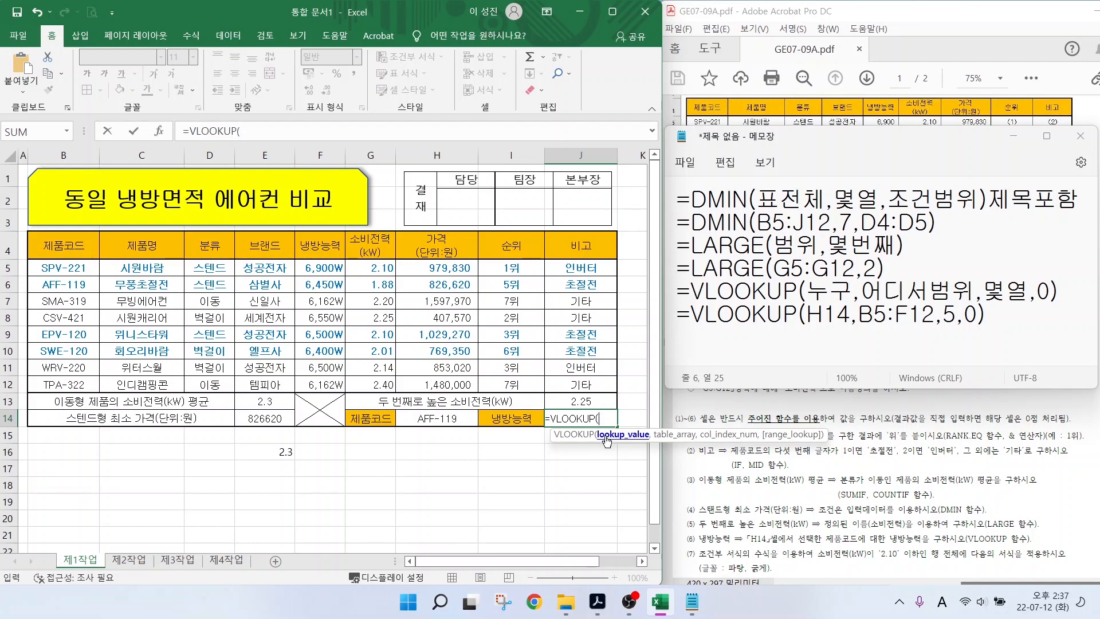
pyautogui.click(431, 420)
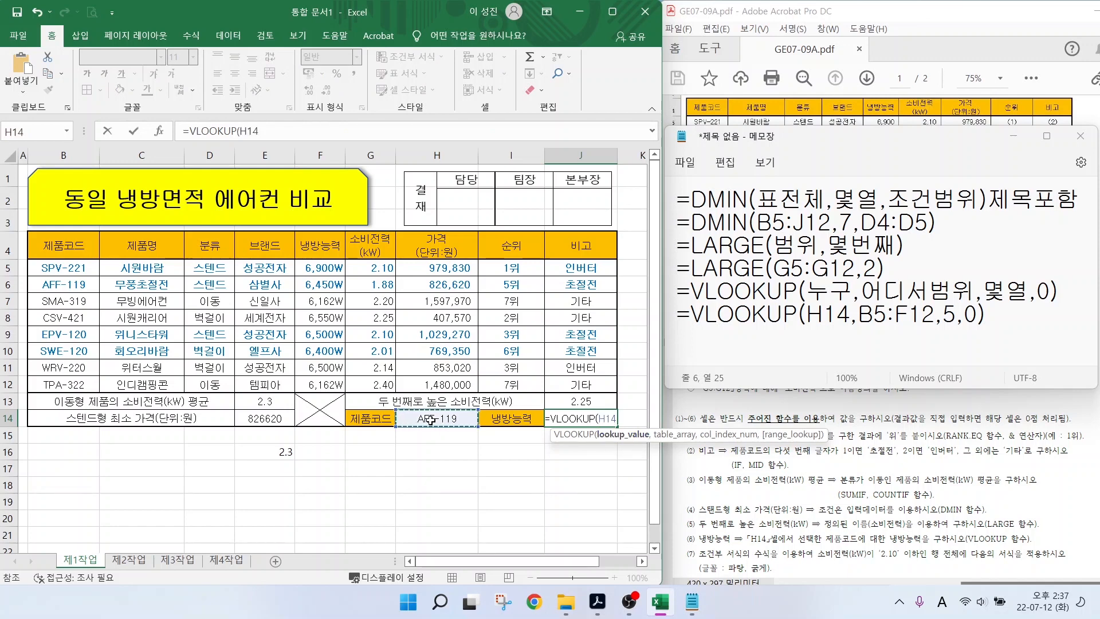
pyautogui.write(',')
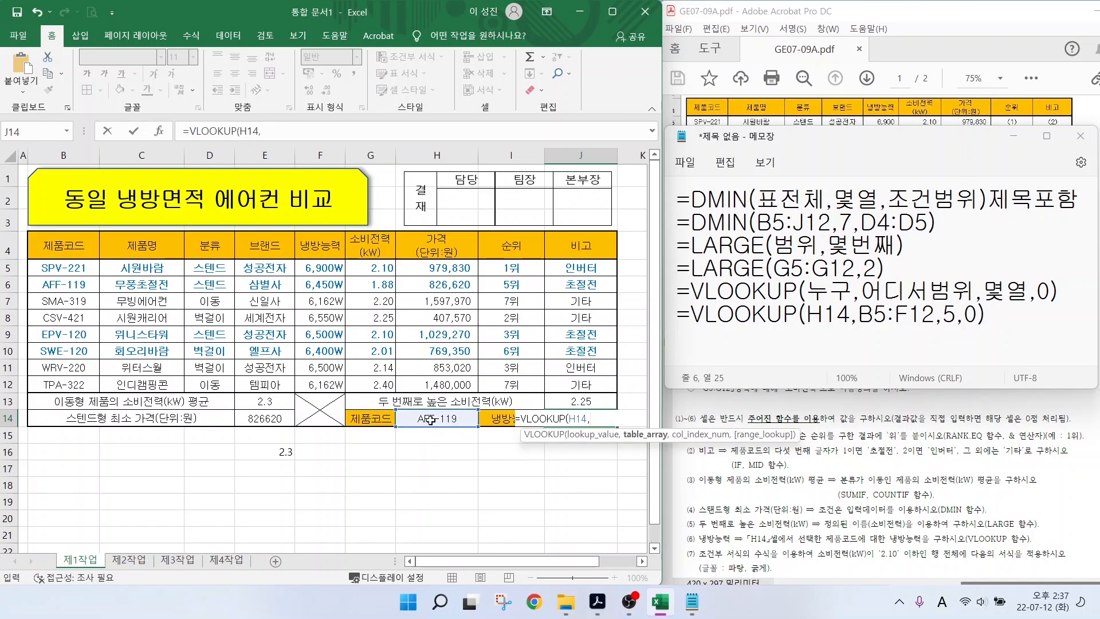
pyautogui.moveTo(56, 267); pyautogui.dragTo(320, 385)
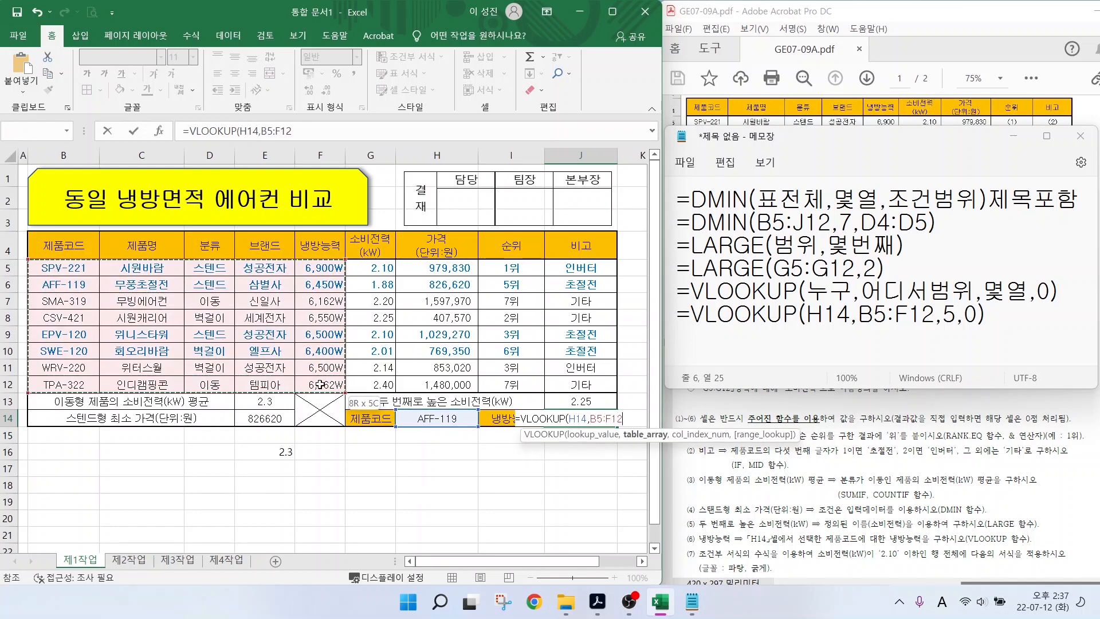
pyautogui.write(',')
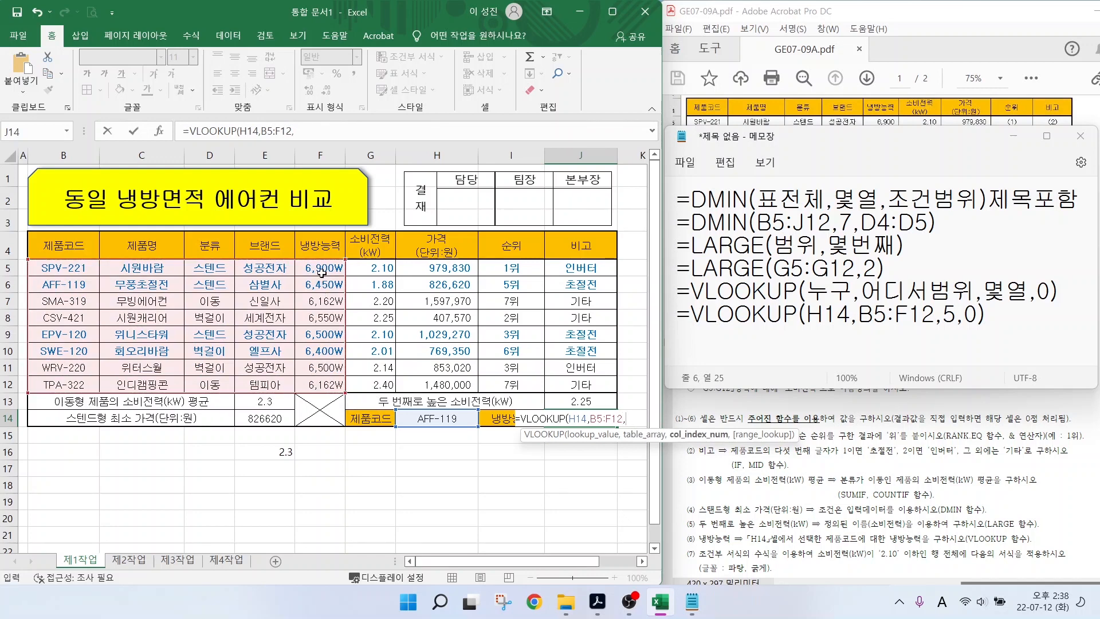
pyautogui.write('5,')
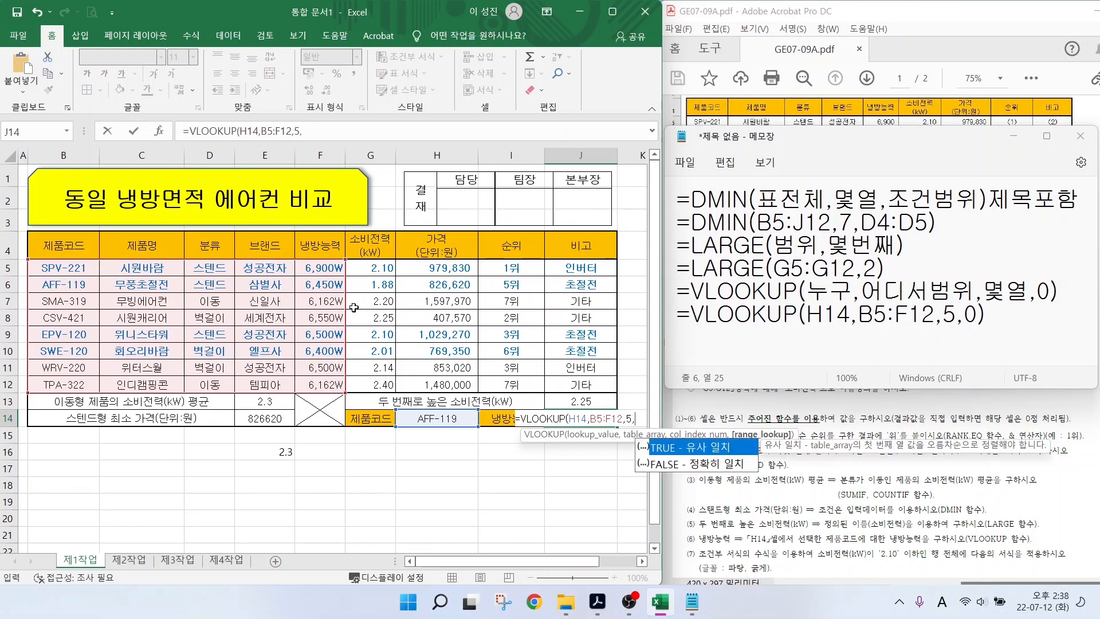
# - Choose the FALSE exact-match option and commit J14's VLOOKUP, returning 6450
pyautogui.click(700, 465)
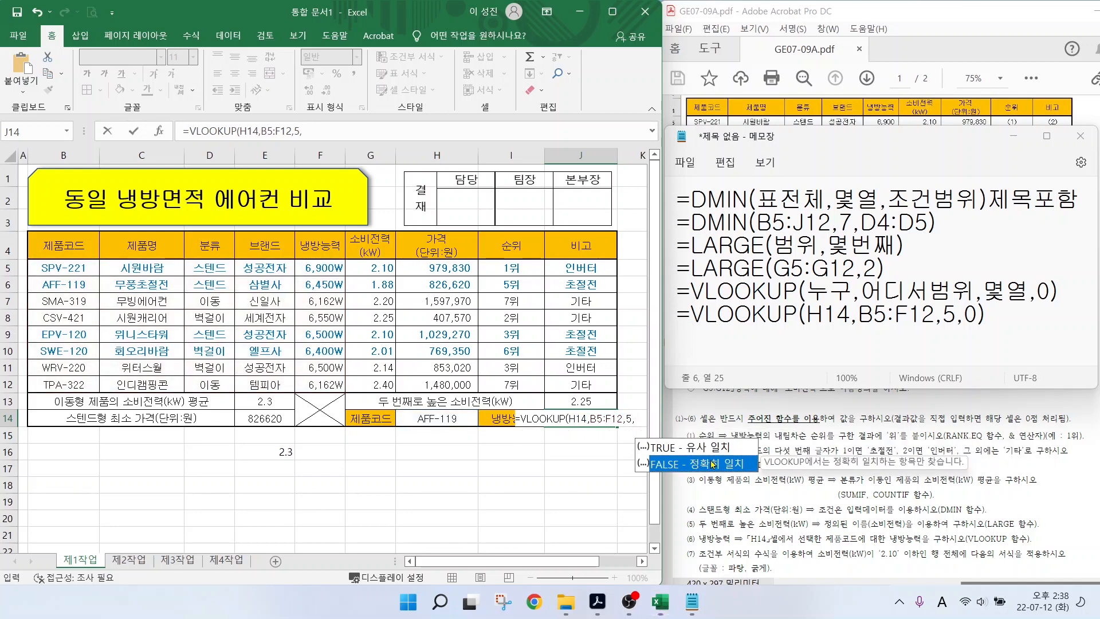
pyautogui.click(699, 449)
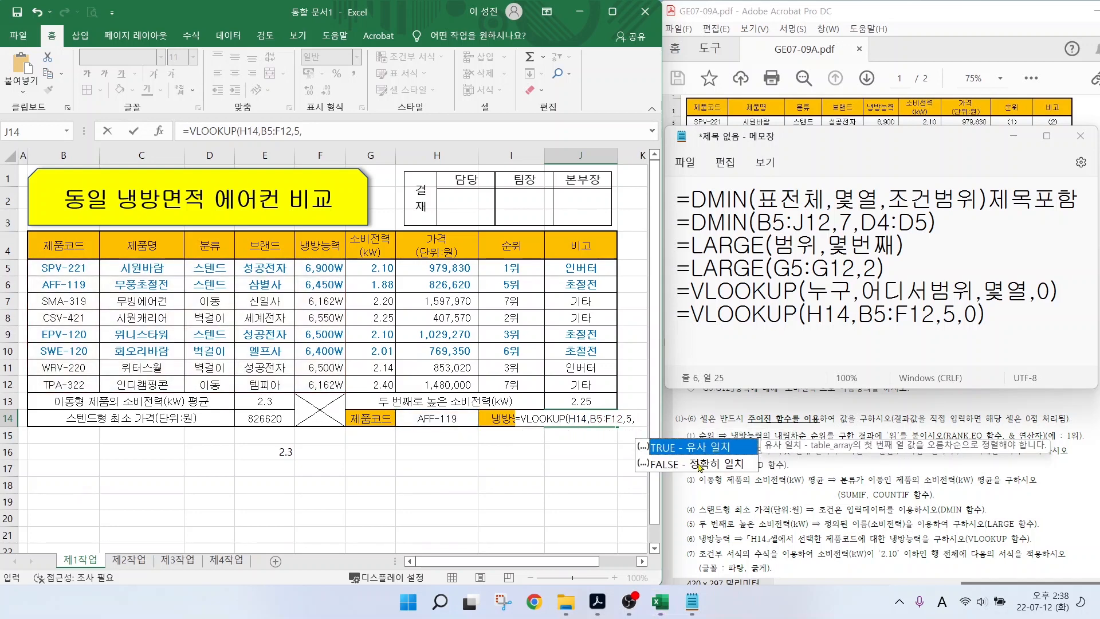
pyautogui.click(700, 467)
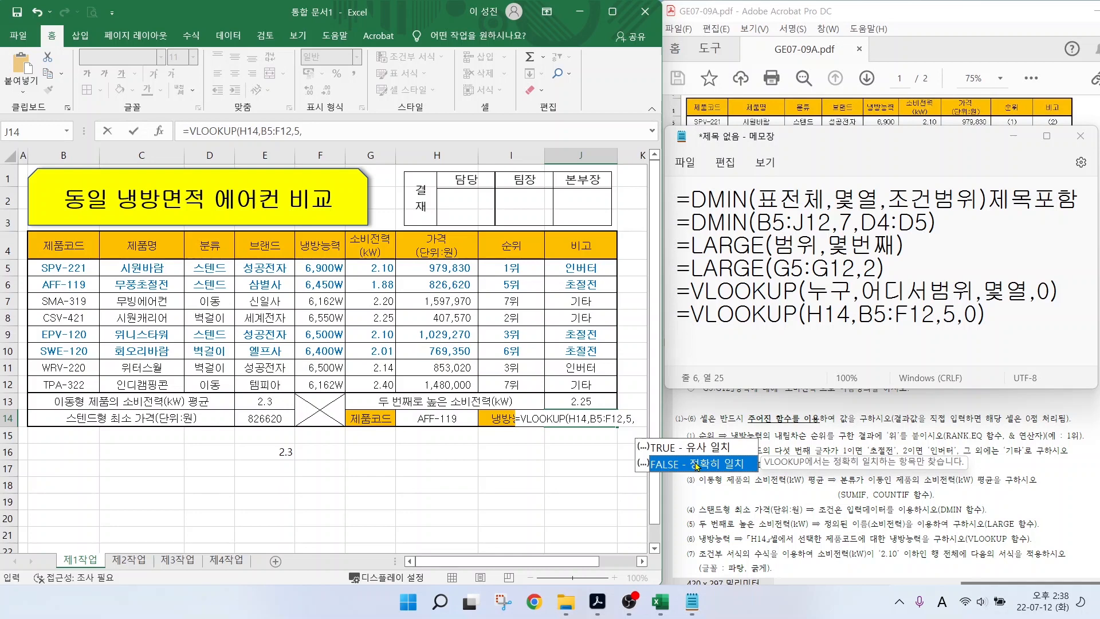
pyautogui.doubleClick(697, 465)
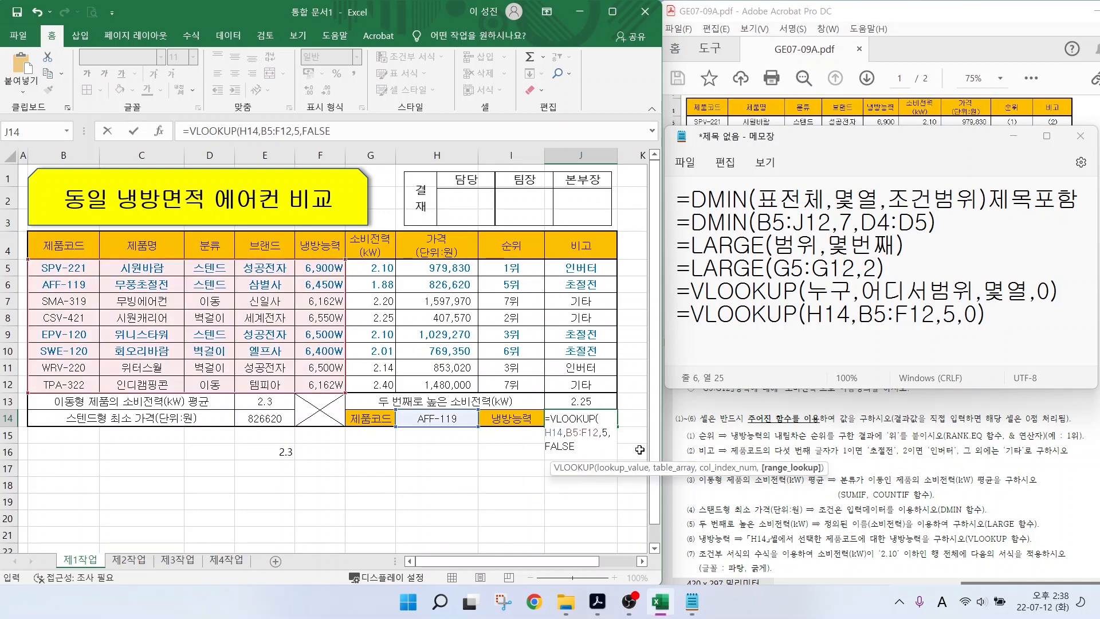
pyautogui.press('Return')
pyautogui.click(439, 417)
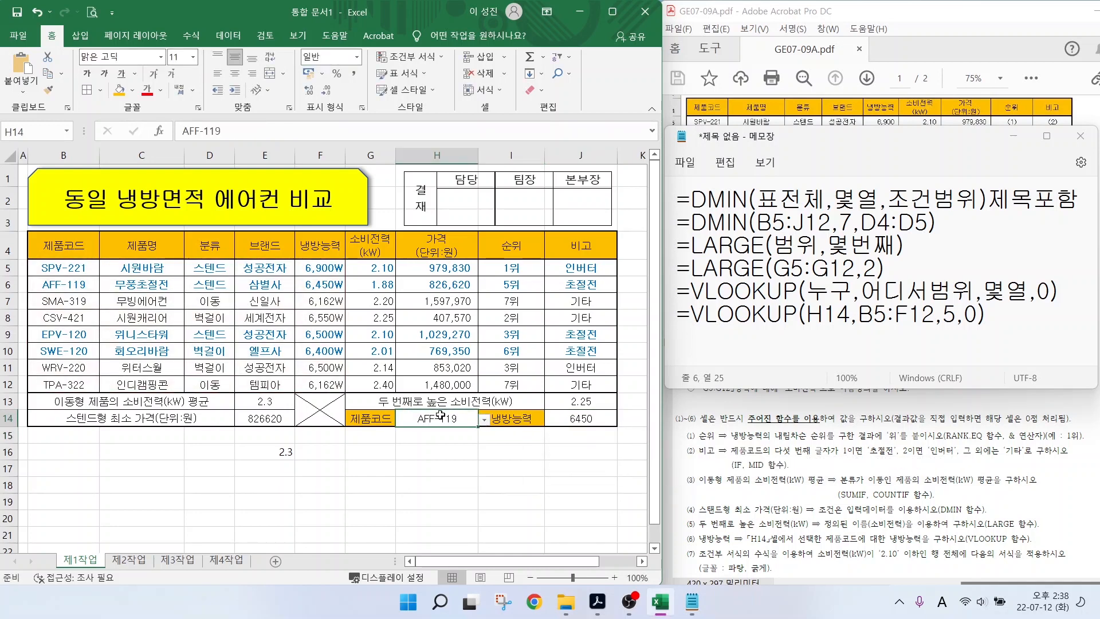
pyautogui.click(485, 419)
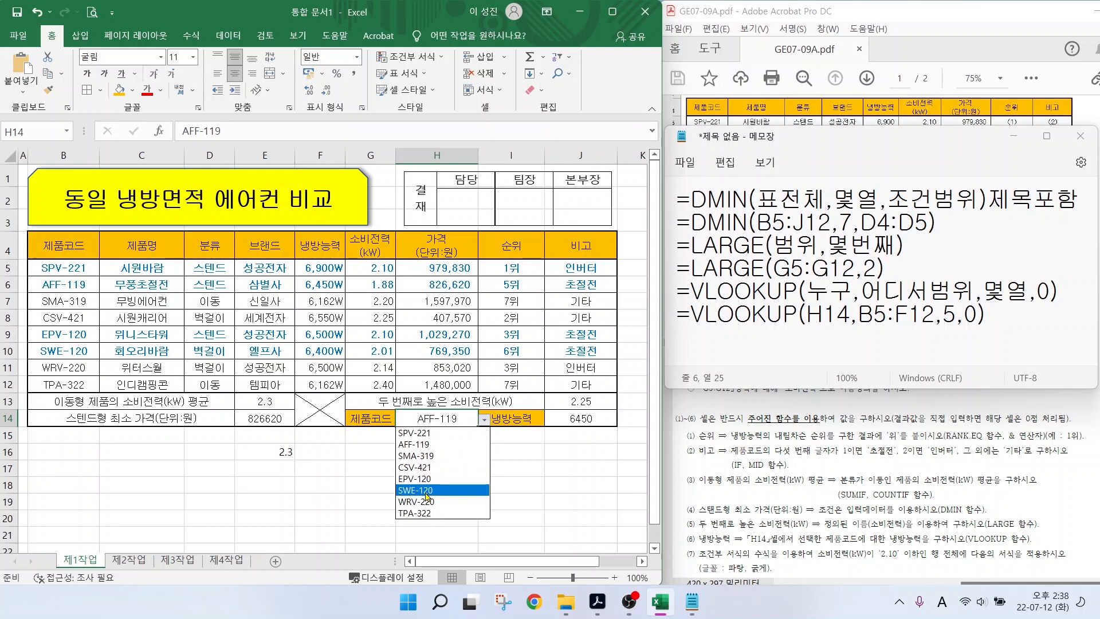
# - Switch H14 to TPA-322 and confirm J14's 6162 matches F12's 6,162W cooling capacity
pyautogui.click(420, 513)
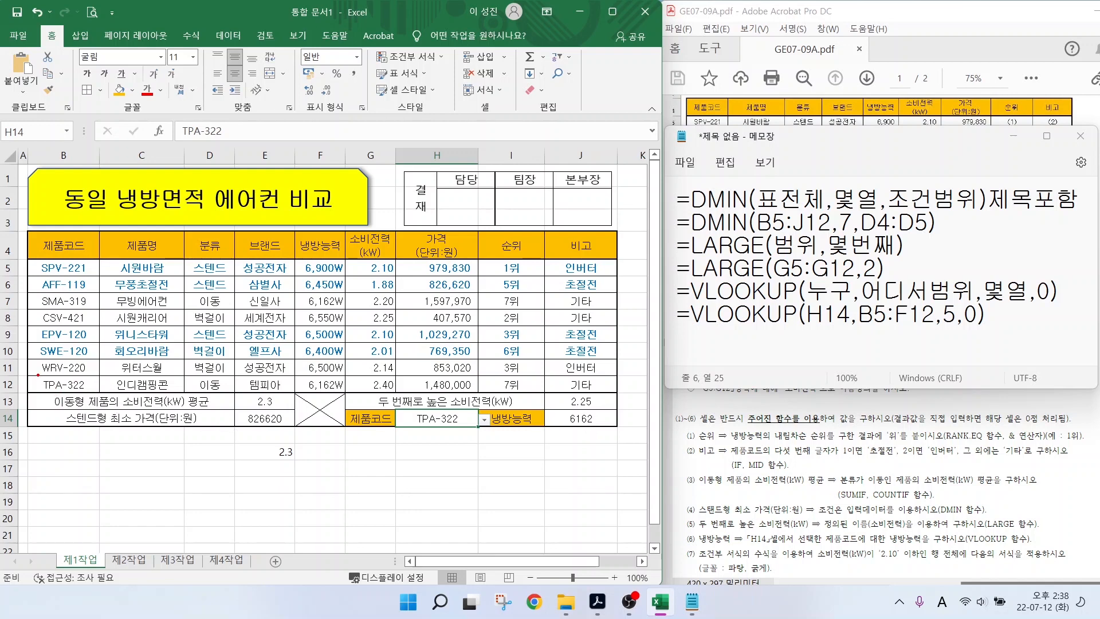
pyautogui.moveTo(33, 371); pyautogui.dragTo(91, 393)
pyautogui.moveTo(295, 374); pyautogui.dragTo(357, 392)
pyautogui.moveTo(594, 424); pyautogui.dragTo(634, 386)
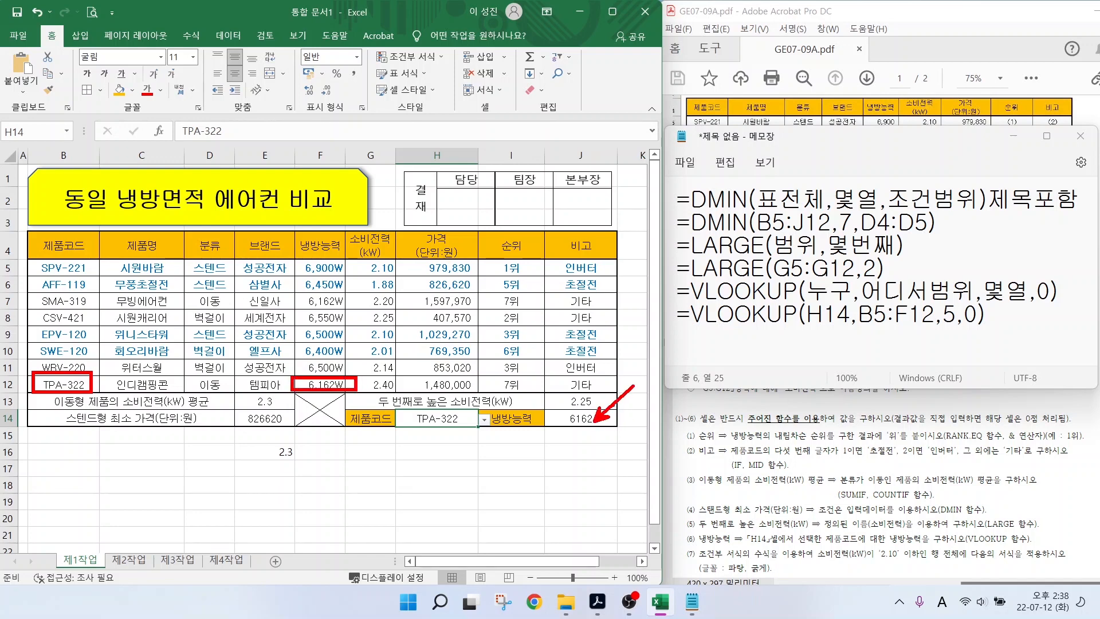
pyautogui.press('Escape')
pyautogui.click(173, 466)
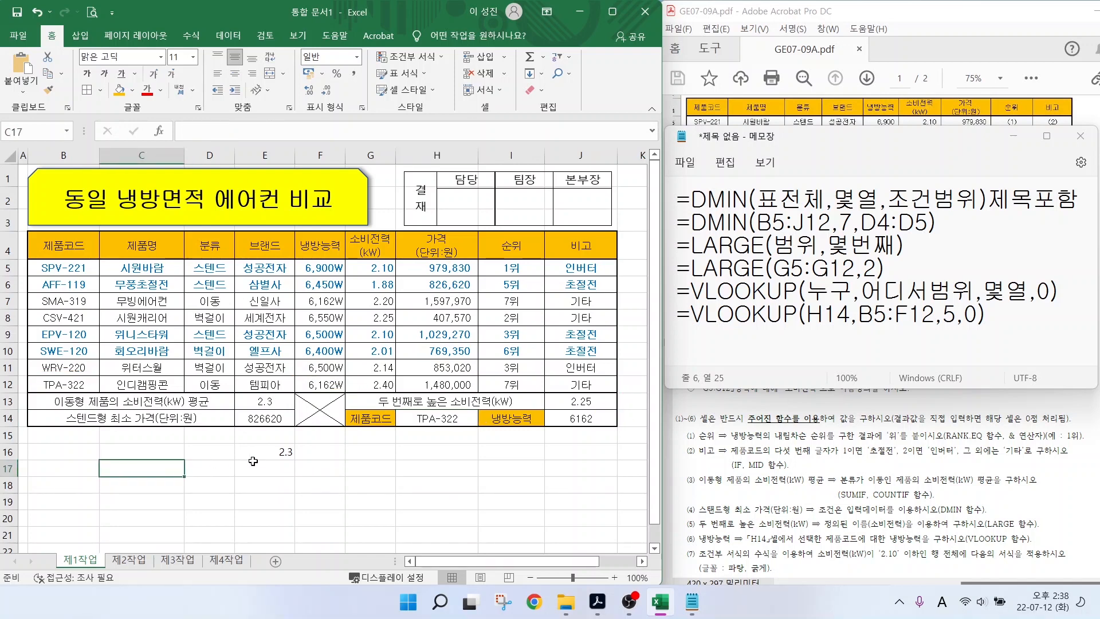